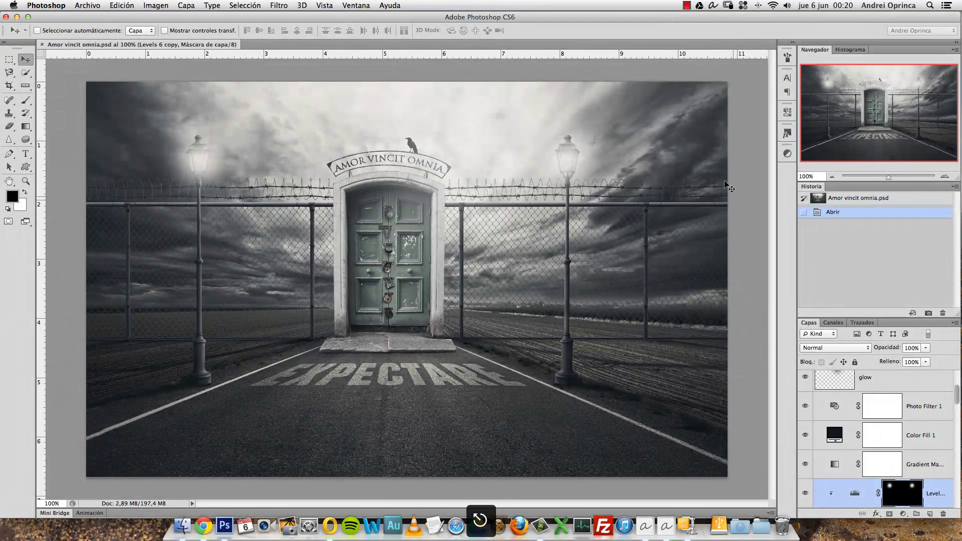
- Open the field photo Stock140_by_Diesel_stock.jpg
{"action": "key", "text": "super+o"}
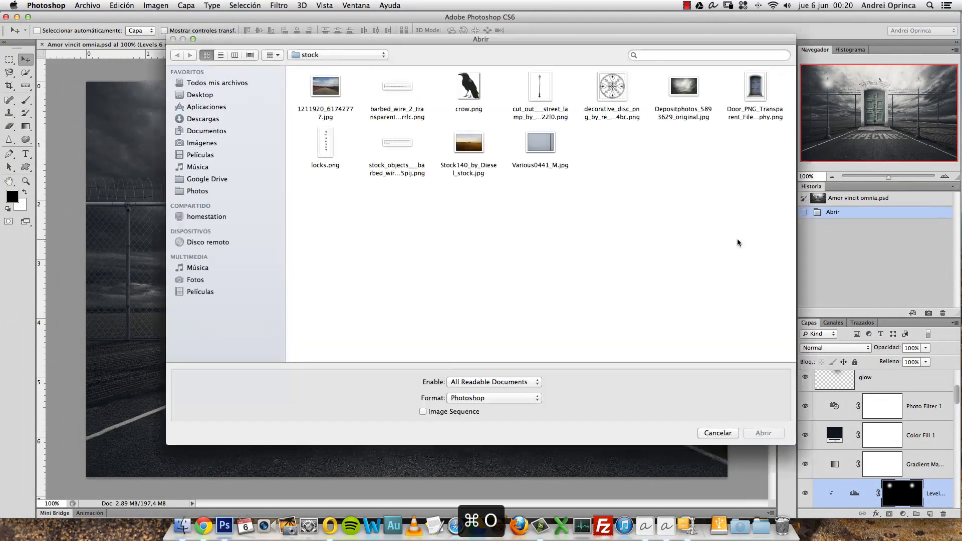
{"action": "left_click", "coordinate": [469, 144]}
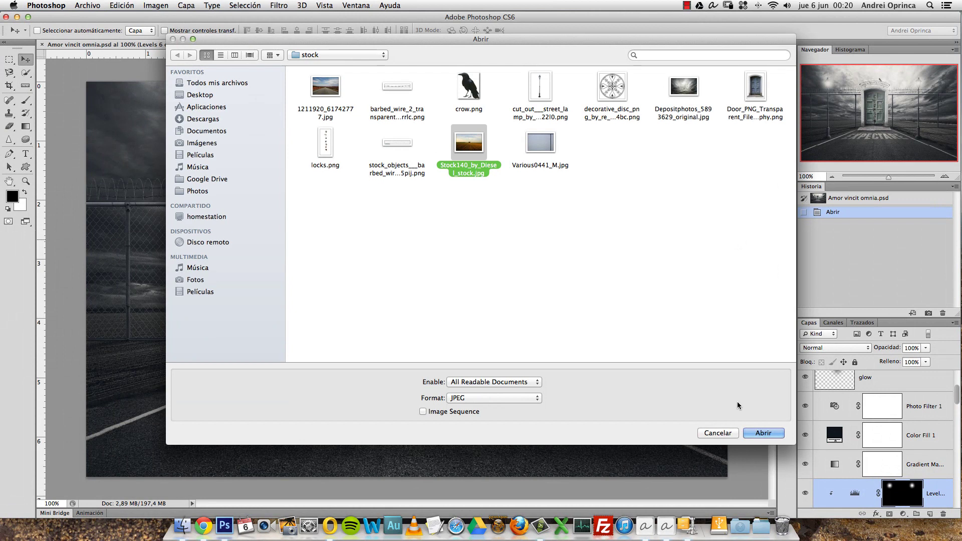
{"action": "left_click", "coordinate": [752, 434]}
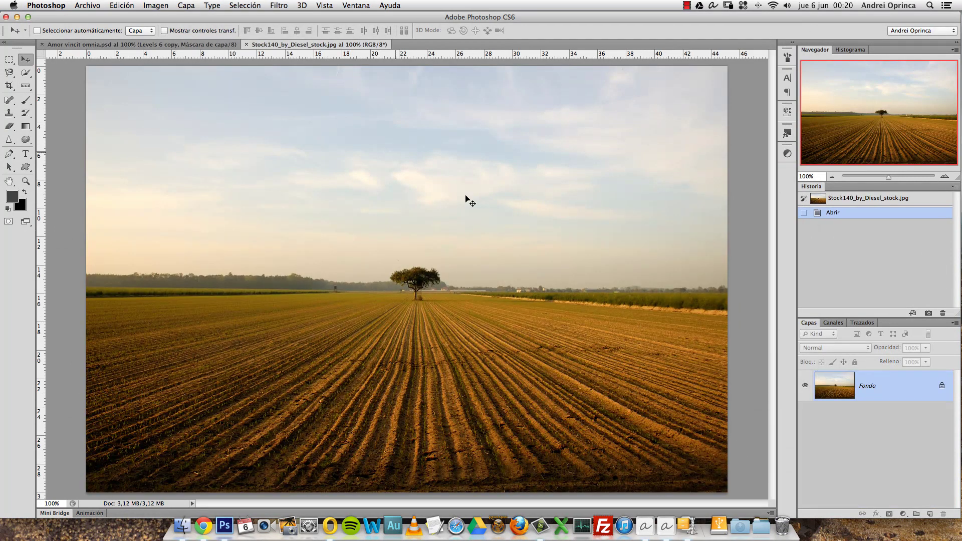
- Open the Depositphotos stormy sky photo, copy the whole image, and close it
{"action": "key", "text": "super+o"}
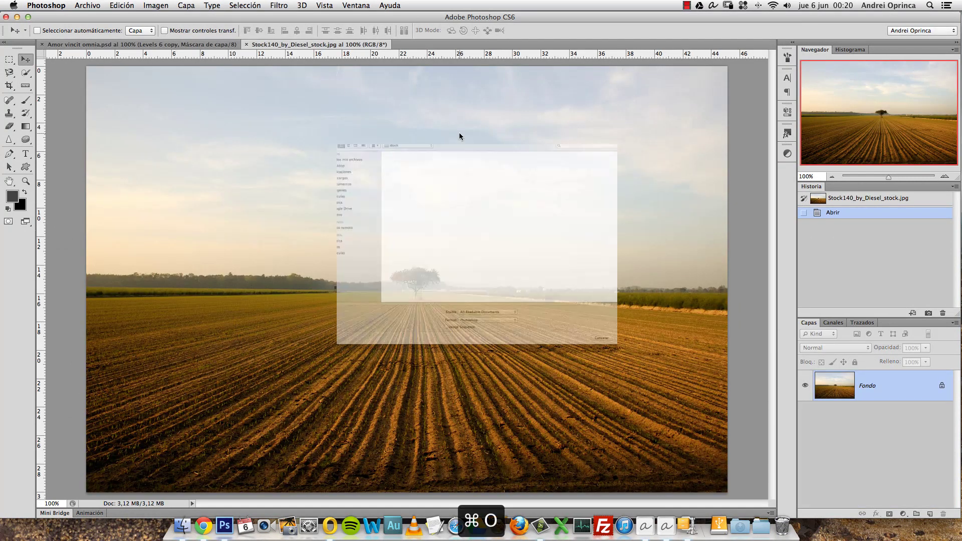
{"action": "left_click", "coordinate": [651, 86]}
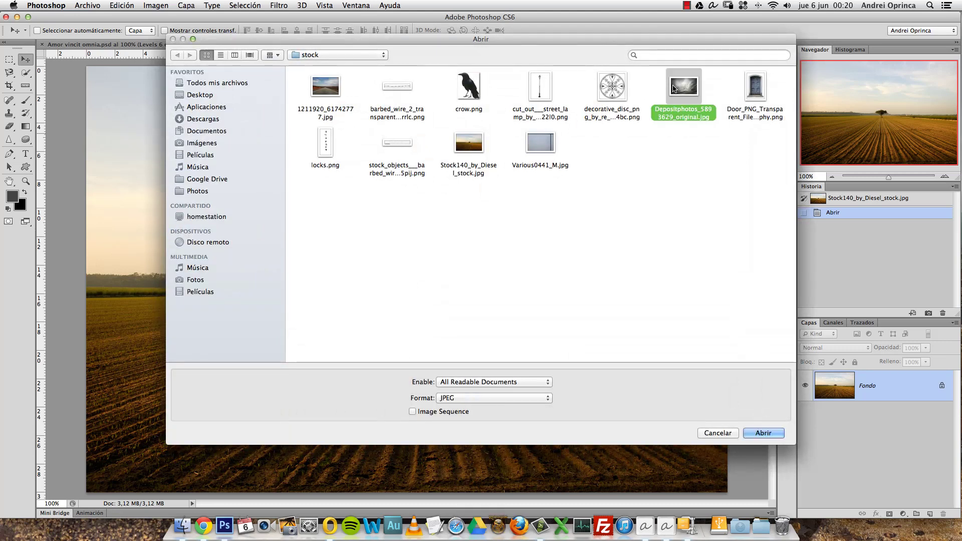
{"action": "left_click", "coordinate": [764, 433]}
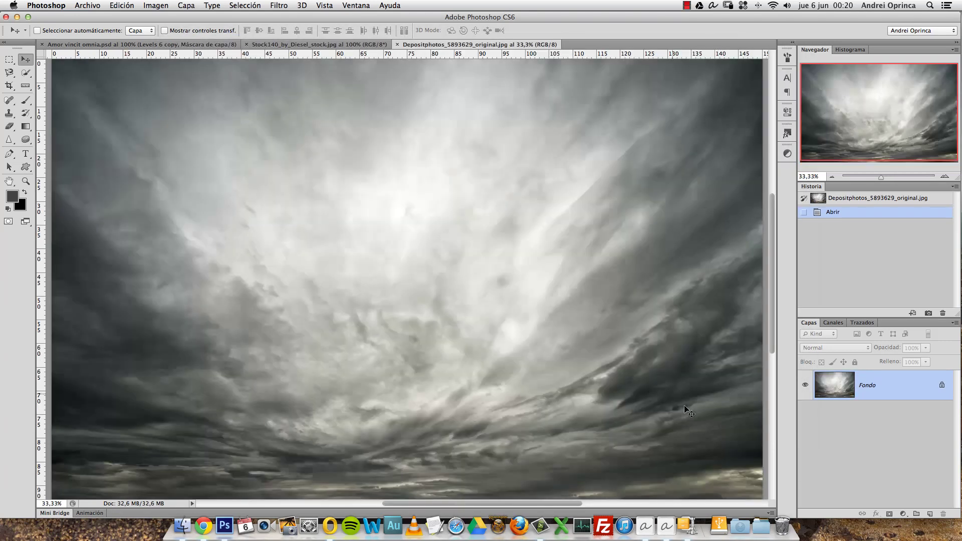
{"action": "left_click", "coordinate": [471, 300], "text": "alt"}
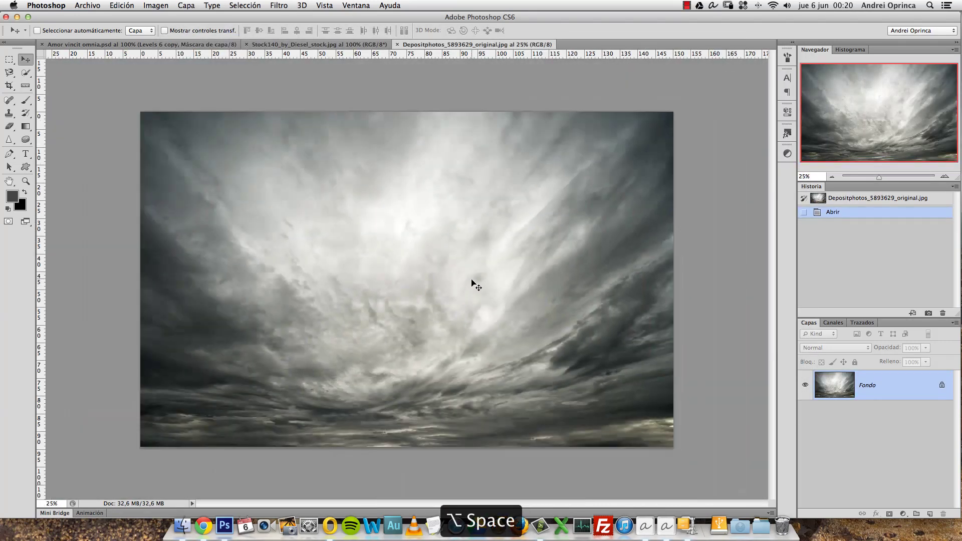
{"action": "key", "text": "super+a"}
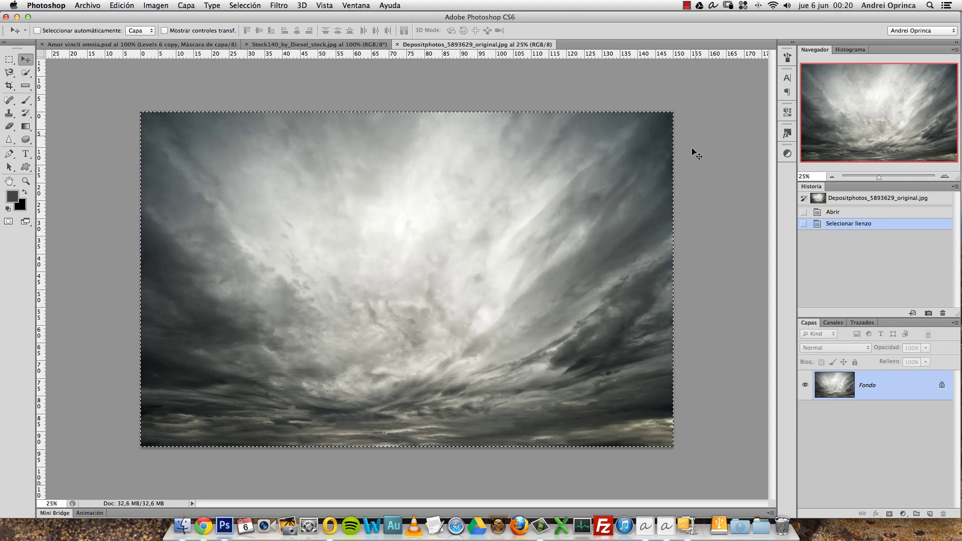
{"action": "key", "text": "super+c"}
{"action": "key", "text": "super+w"}
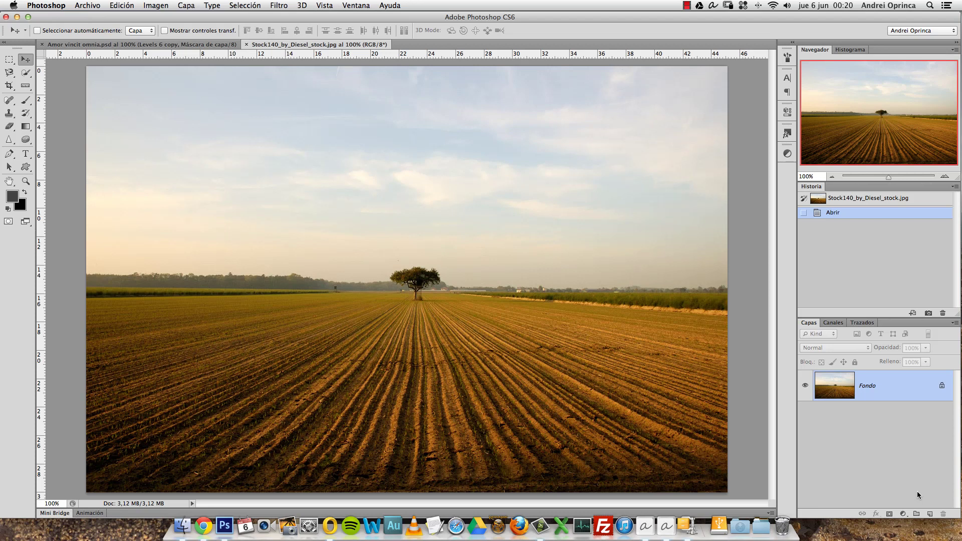
- Unlock the background and paste the sky into a new layer beneath it
{"action": "double_click", "coordinate": [928, 392]}
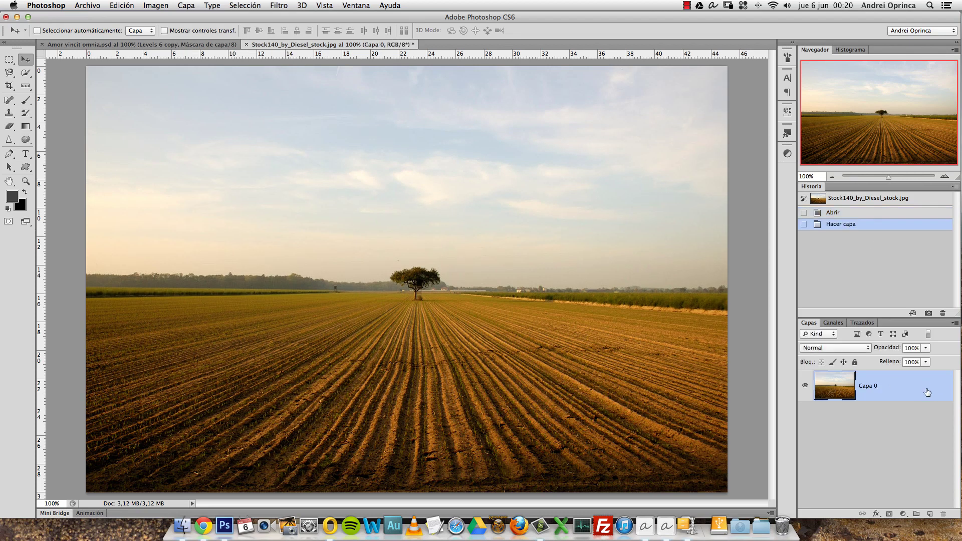
{"action": "left_click", "coordinate": [929, 512], "text": "super"}
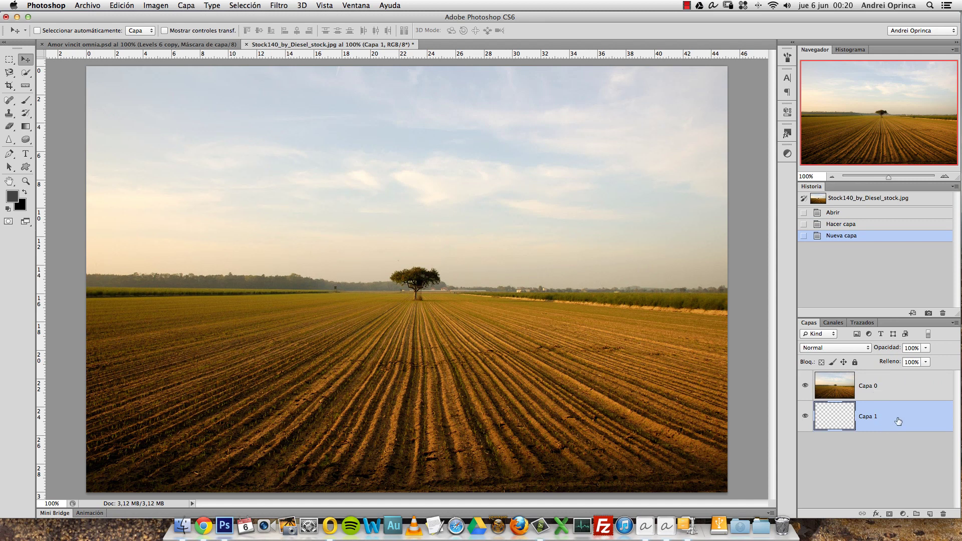
{"action": "key", "text": "super+v"}
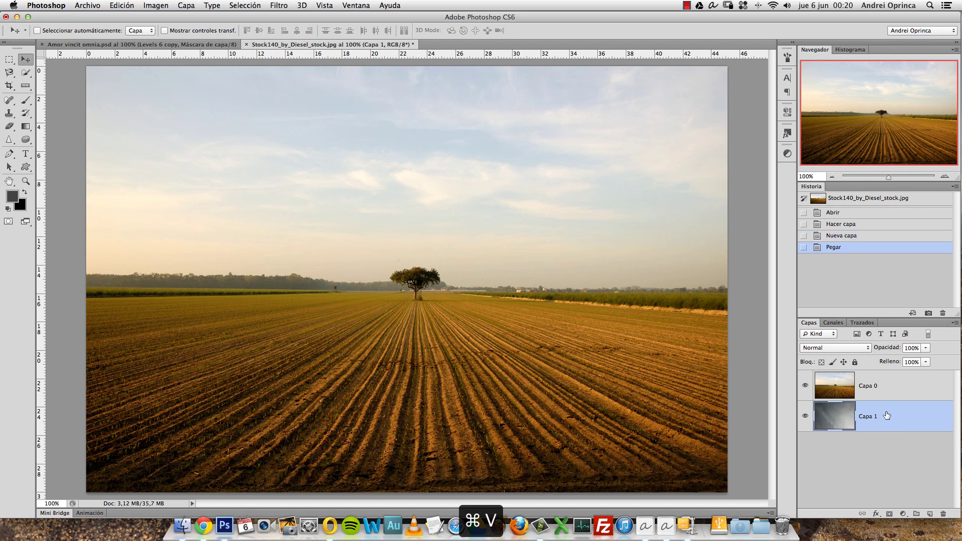
- Rename the field layer 'campo' and the sky layer 'cielo'
{"action": "double_click", "coordinate": [870, 386]}
{"action": "type", "text": "campo"}
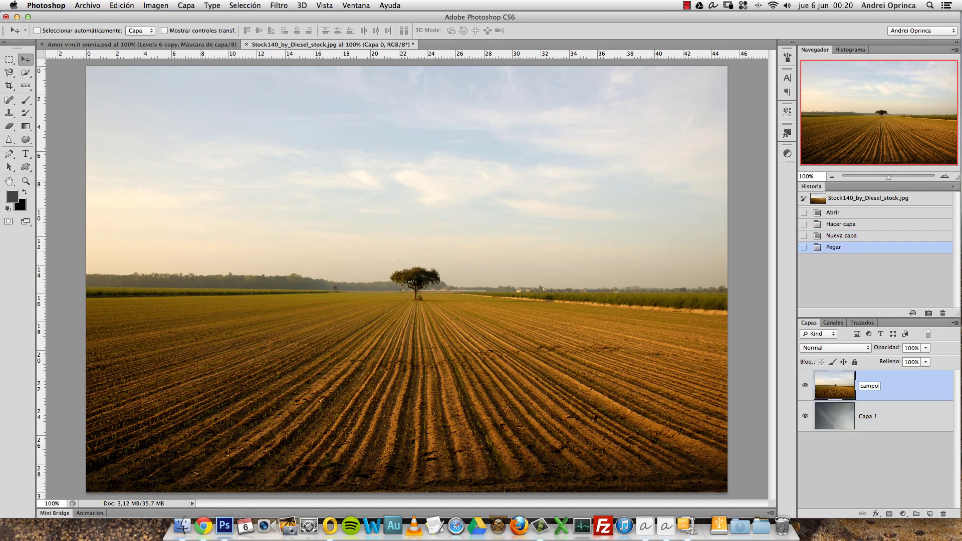
{"action": "key", "text": "Return"}
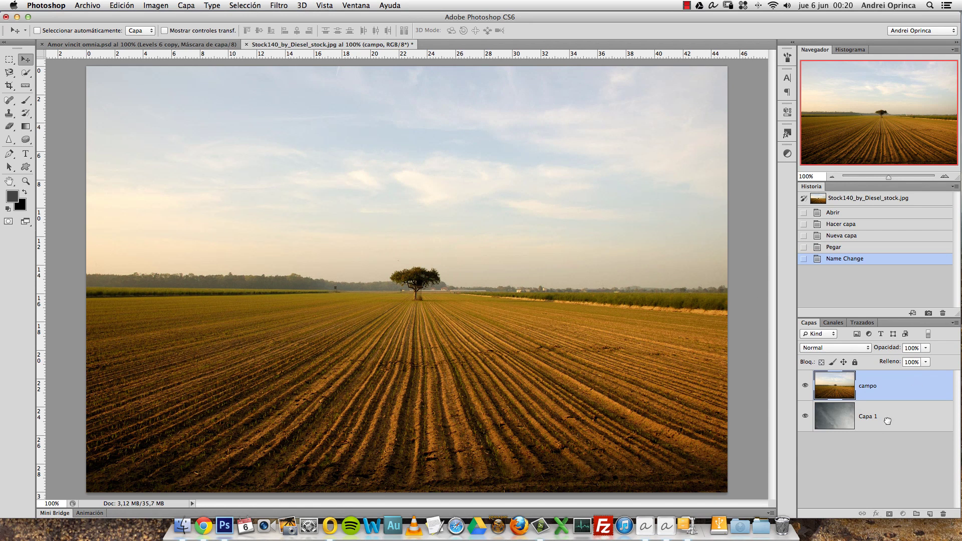
{"action": "double_click", "coordinate": [868, 416]}
{"action": "type", "text": "cielo"}
{"action": "key", "text": "Return"}
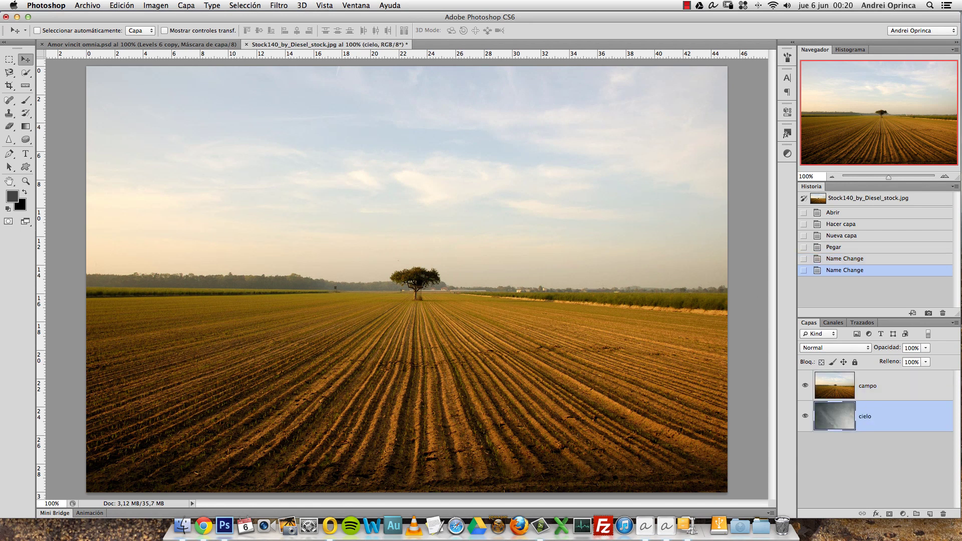
- Hide the field layer and scale the cielo sky down to the canvas width
{"action": "left_click", "coordinate": [393, 262], "text": "alt"}
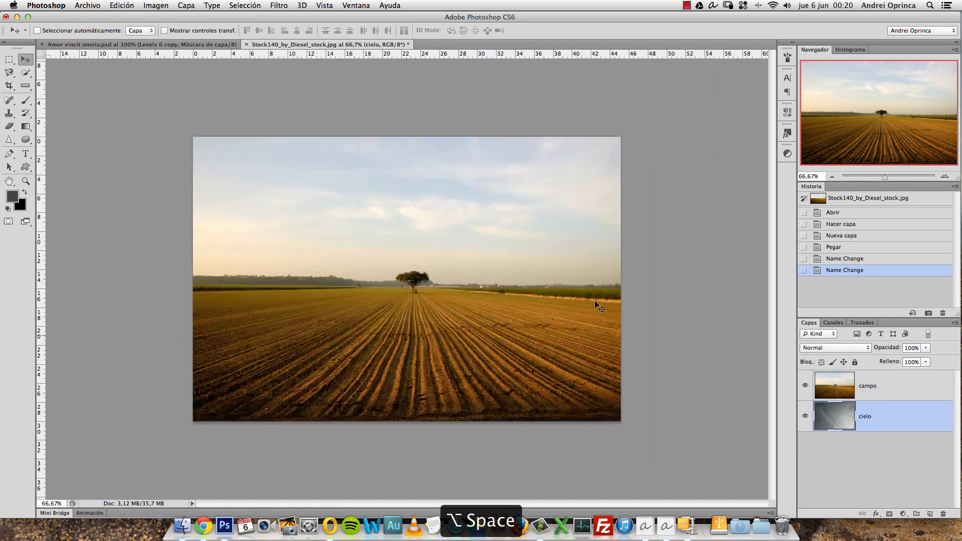
{"action": "left_click", "coordinate": [805, 386]}
{"action": "key", "text": "ctrl+t"}
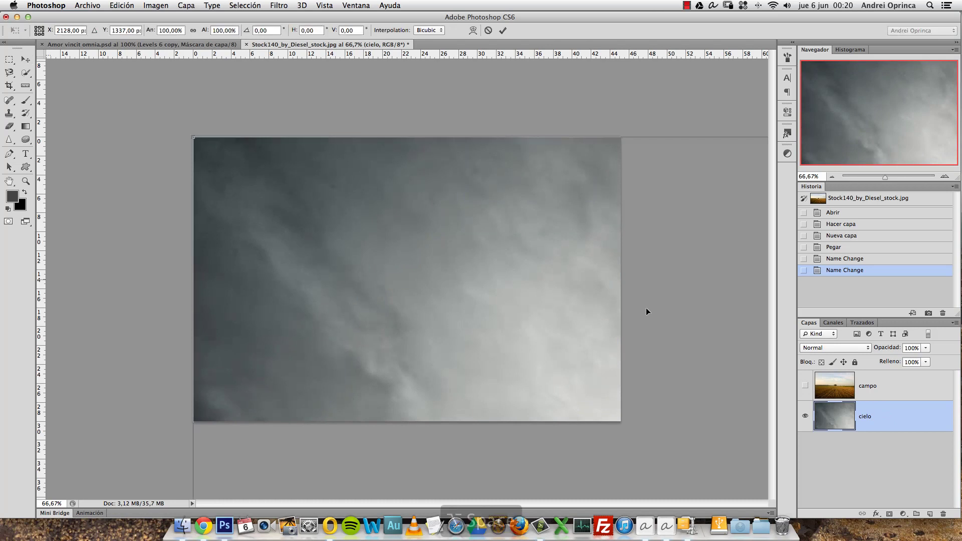
{"action": "left_click", "coordinate": [373, 250], "text": "alt"}
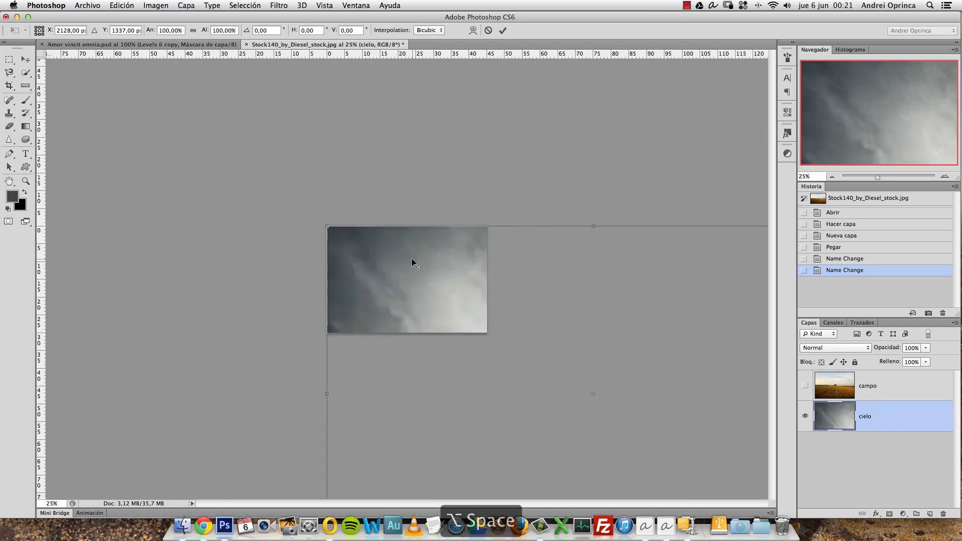
{"action": "left_click", "coordinate": [413, 260], "text": "alt"}
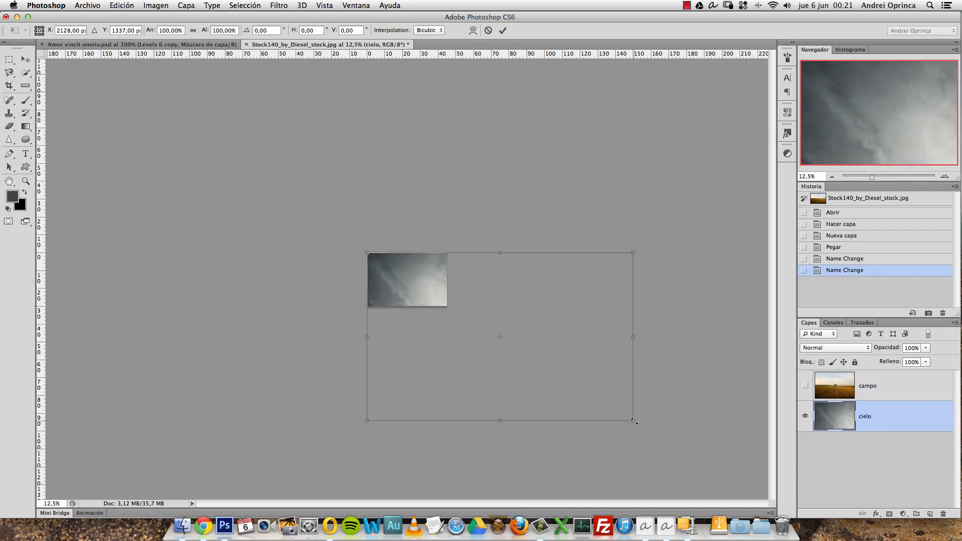
{"action": "mouse_move", "coordinate": [634, 421]}
{"action": "left_mouse_down"}
{"action": "mouse_move", "coordinate": [455, 308]}
{"action": "mouse_move", "coordinate": [615, 373]}
{"action": "mouse_move", "coordinate": [563, 261]}
{"action": "mouse_move", "coordinate": [609, 322]}
{"action": "mouse_move", "coordinate": [534, 255]}
{"action": "left_mouse_up"}
{"action": "left_click", "coordinate": [421, 285], "text": "alt"}
{"action": "key", "text": "Return"}
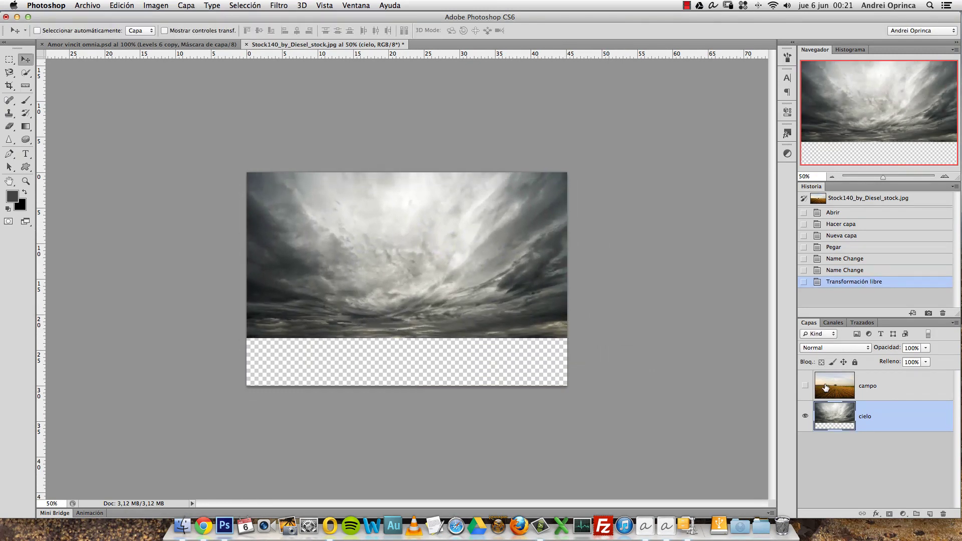
- Show and select the campo layer again, zoomed in on the field
{"action": "left_click", "coordinate": [806, 388]}
{"action": "left_click", "coordinate": [878, 394]}
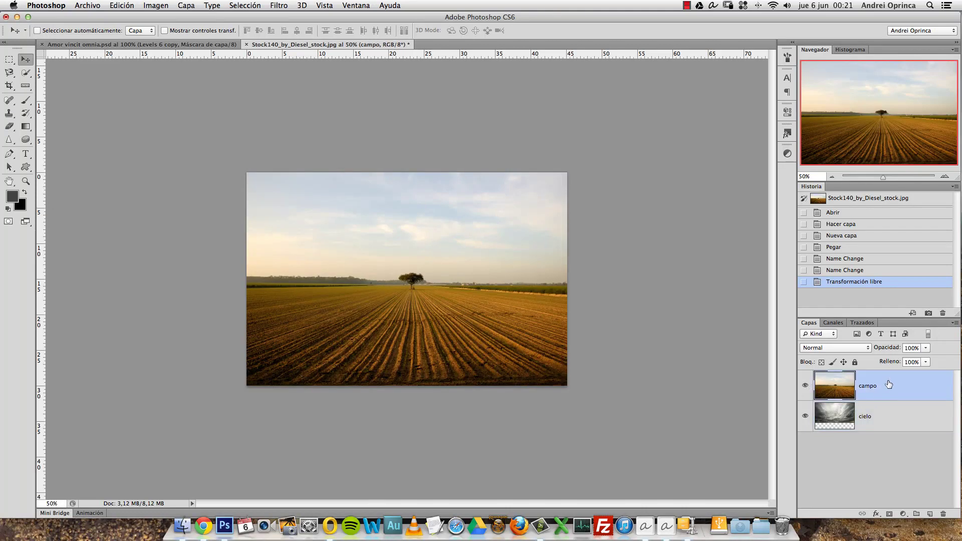
{"action": "left_click", "coordinate": [489, 246], "text": "alt"}
{"action": "left_click", "coordinate": [465, 266], "text": "super"}
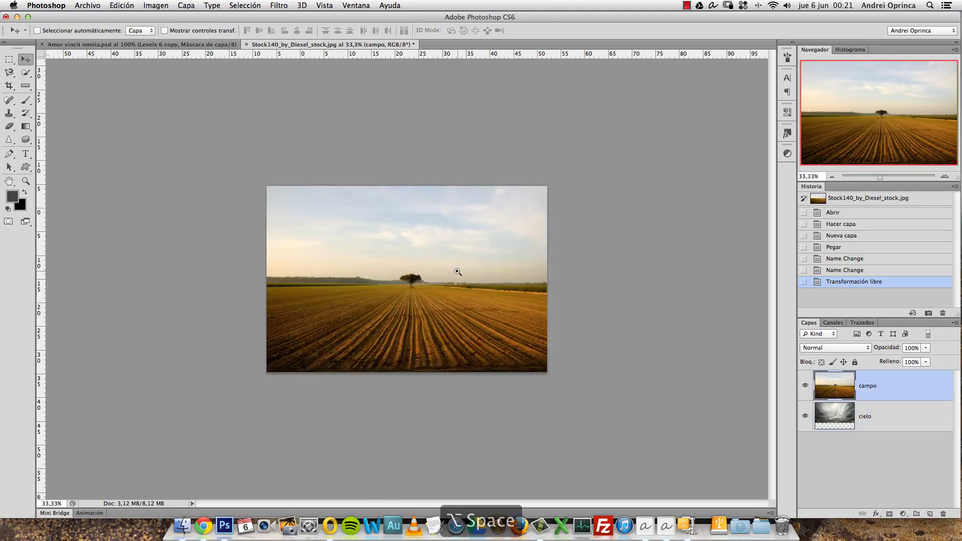
{"action": "left_click", "coordinate": [466, 267], "text": "super"}
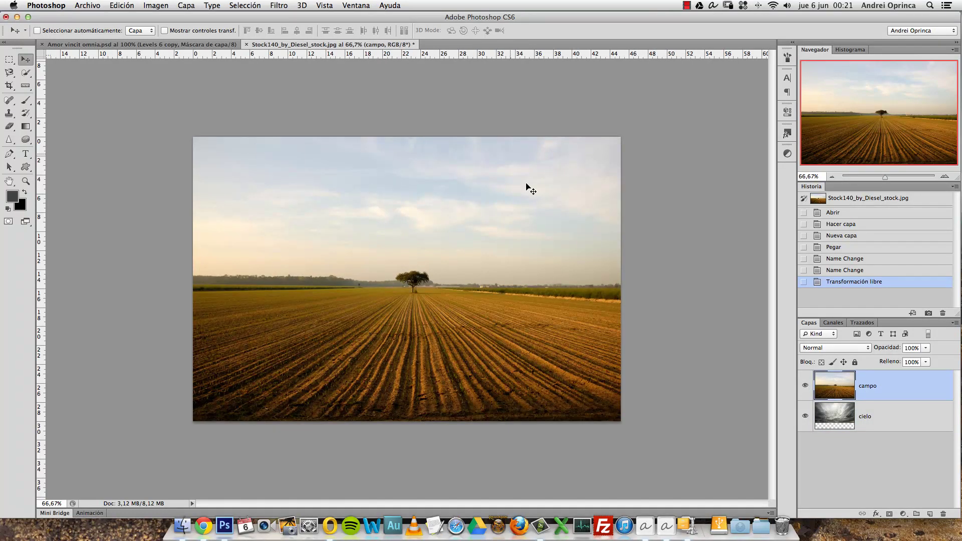
- Add a white mask to campo and drag black-to-white gradients fading the field into the sky
{"action": "left_click", "coordinate": [889, 514]}
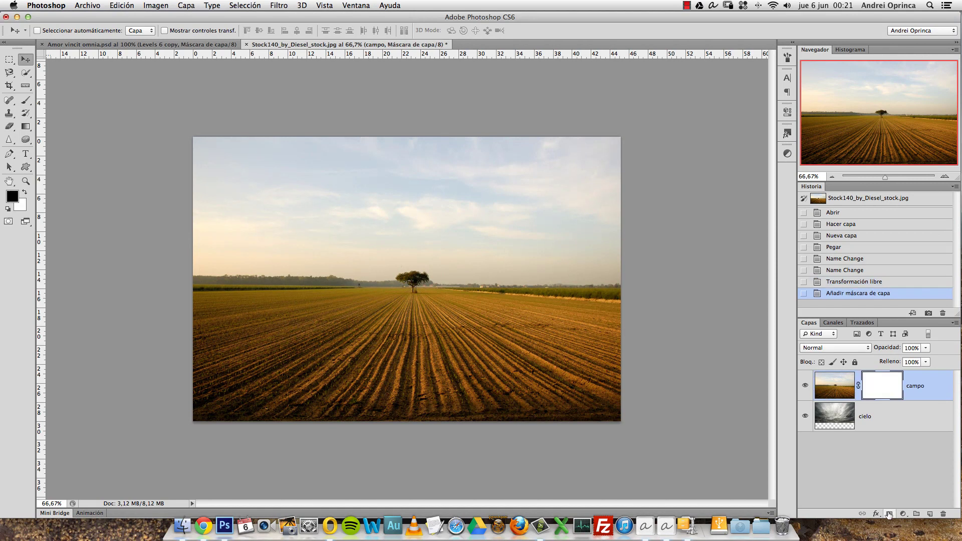
{"action": "left_click", "coordinate": [26, 128]}
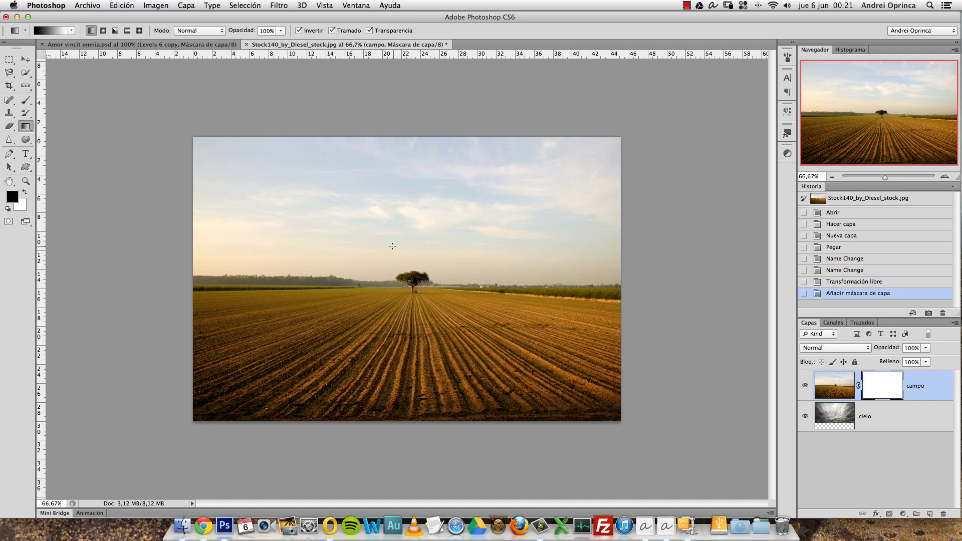
{"action": "left_click", "coordinate": [479, 290], "text": "super"}
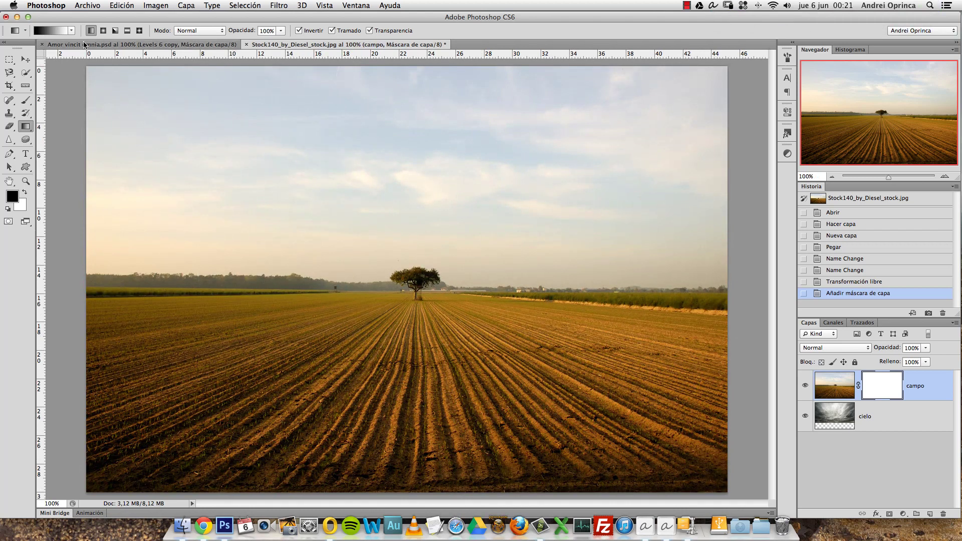
{"action": "left_click", "coordinate": [53, 31]}
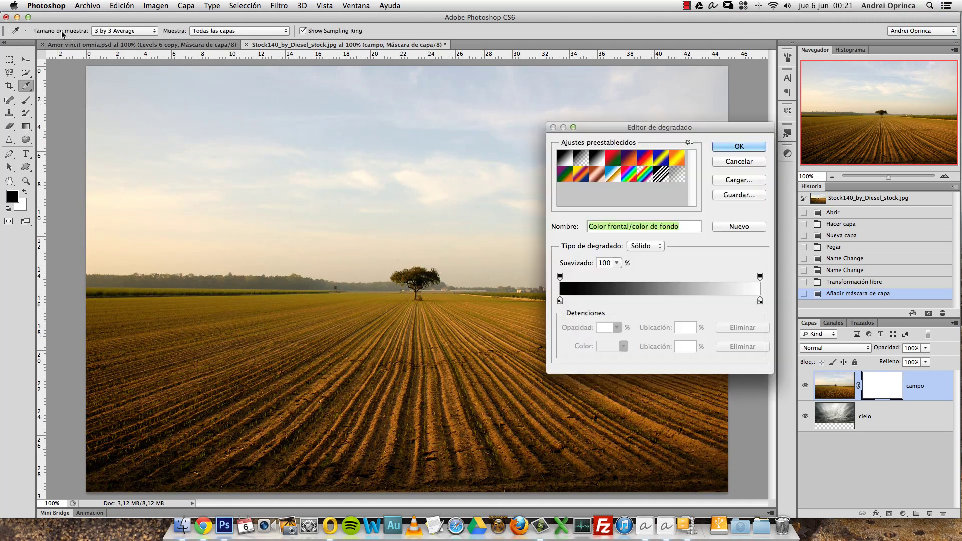
{"action": "left_click", "coordinate": [752, 148]}
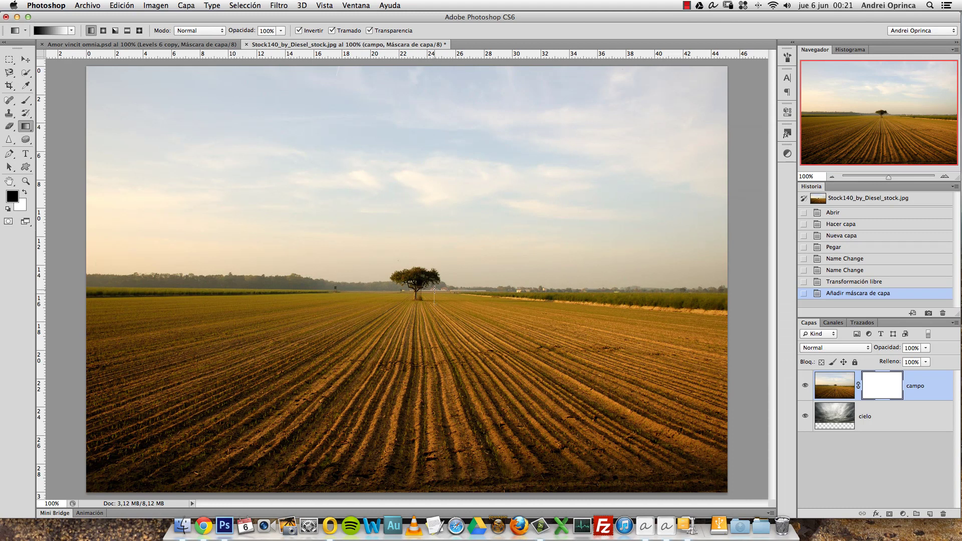
{"action": "left_click_drag", "start_coordinate": [434, 272], "coordinate": [435, 276]}
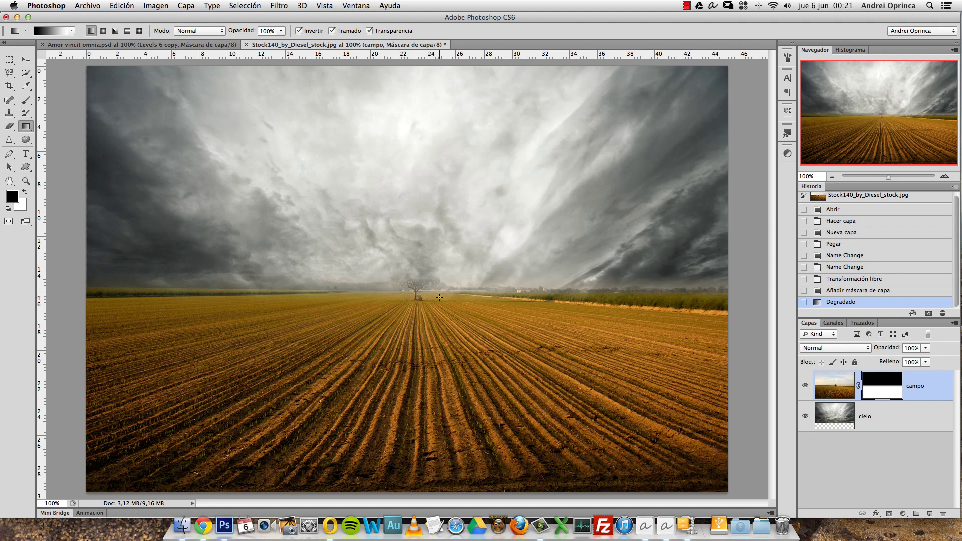
{"action": "left_click_drag", "start_coordinate": [445, 289], "coordinate": [439, 253]}
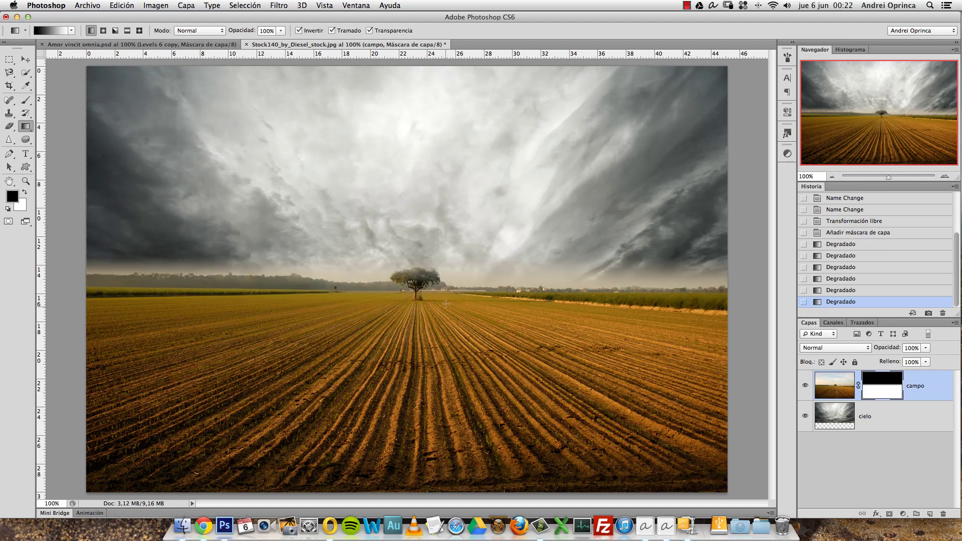
{"action": "left_click_drag", "start_coordinate": [447, 304], "coordinate": [426, 195]}
- Raise the cielo sky and redraw campo's mask gradients into a dark hazy horizon band
{"action": "left_click", "coordinate": [847, 406]}
{"action": "key", "text": "v"}
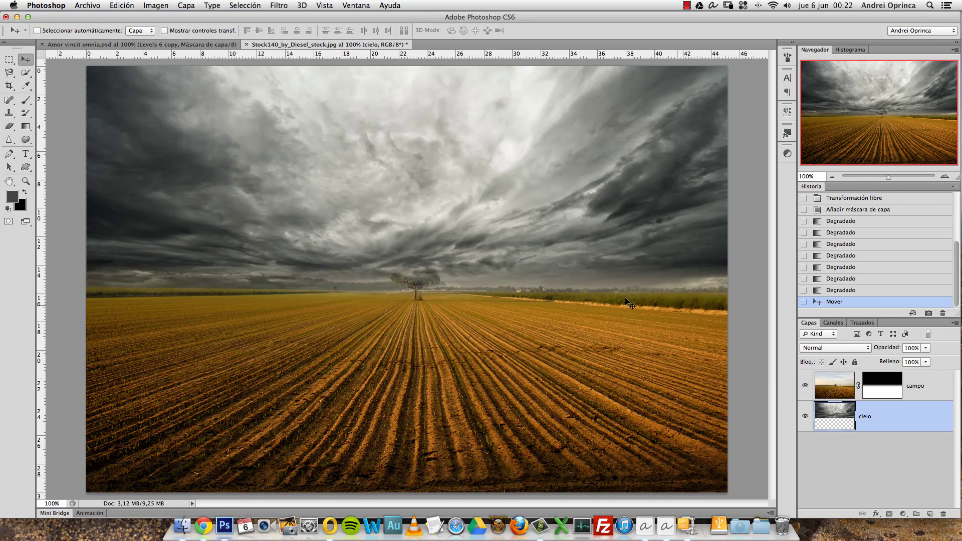
{"action": "left_click", "coordinate": [885, 391]}
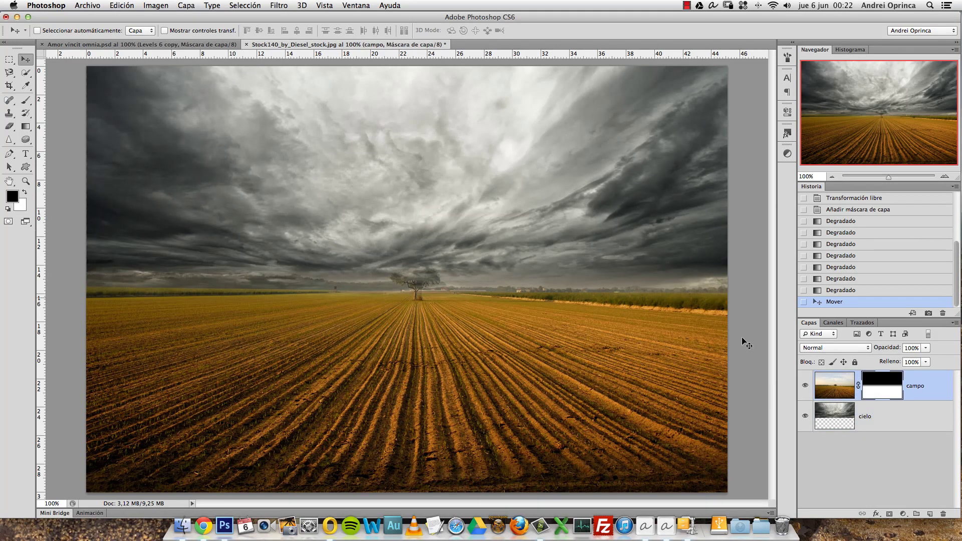
{"action": "left_click", "coordinate": [25, 126]}
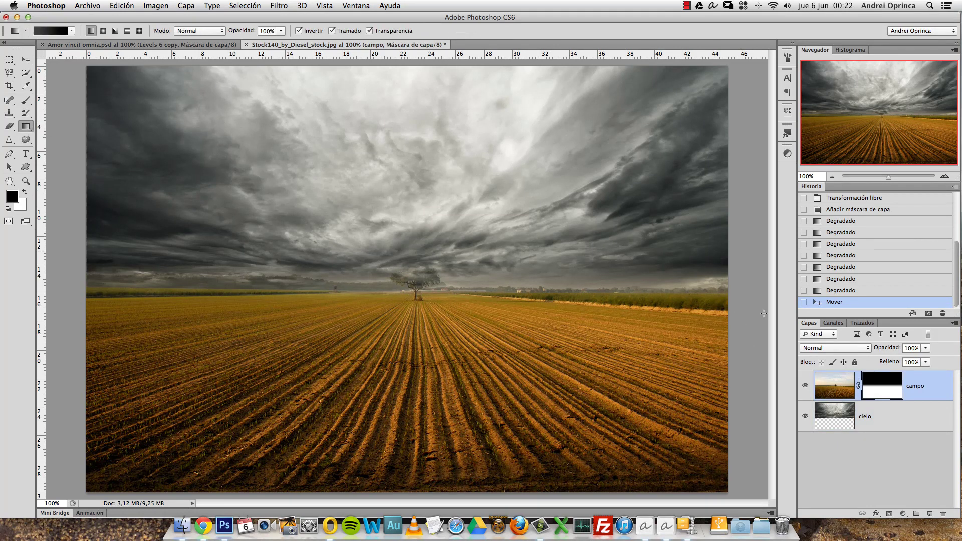
{"action": "left_click", "coordinate": [54, 32]}
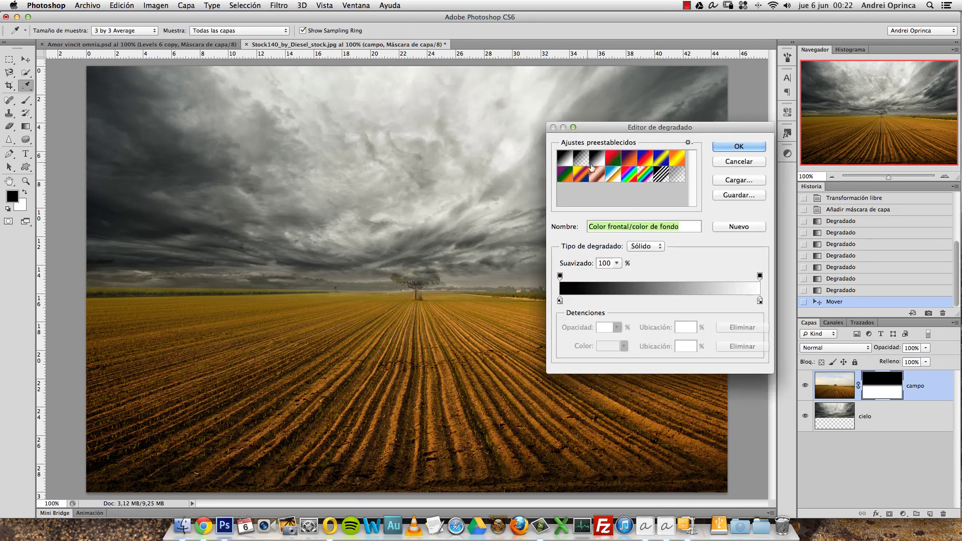
{"action": "left_click", "coordinate": [740, 146]}
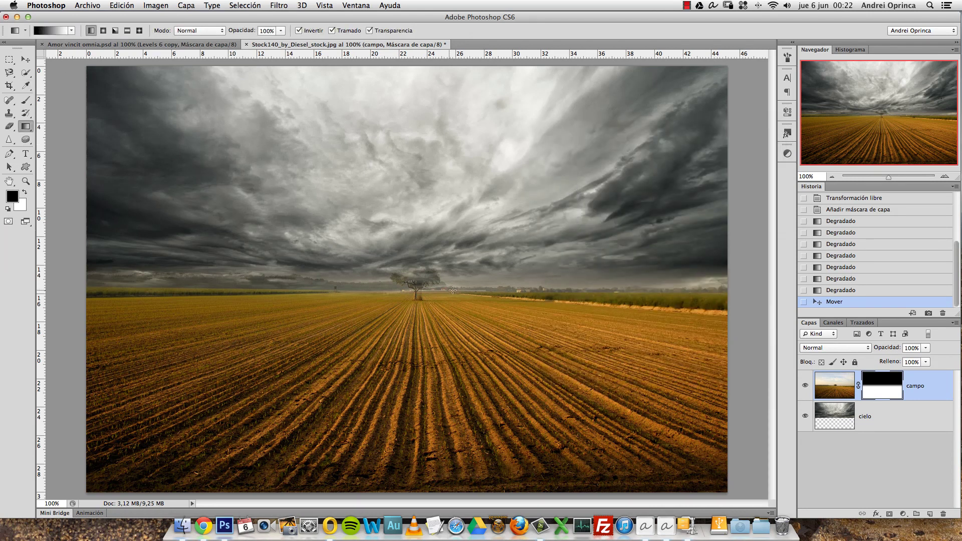
{"action": "mouse_move", "coordinate": [444, 261]}
{"action": "left_mouse_down"}
{"action": "mouse_move", "coordinate": [450, 284]}
{"action": "mouse_move", "coordinate": [444, 257]}
{"action": "left_mouse_up"}
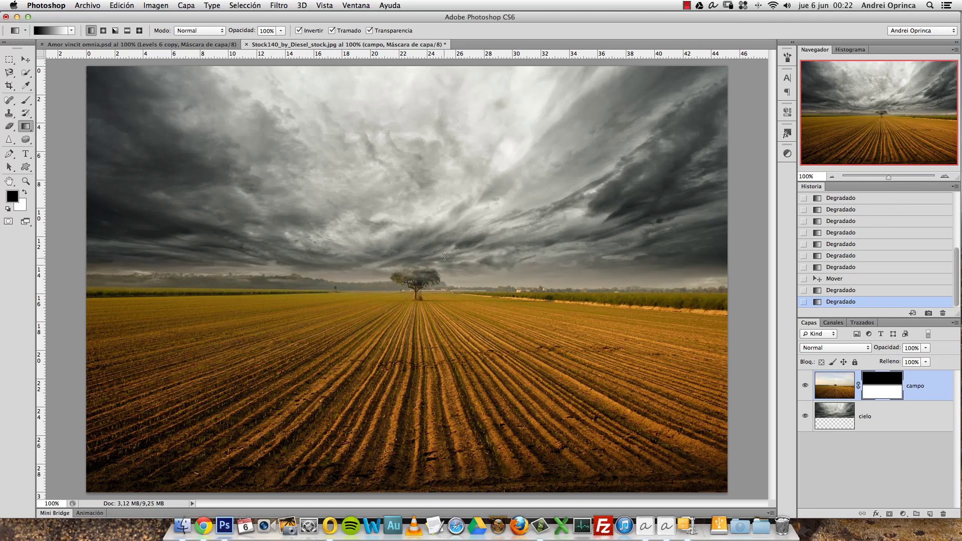
{"action": "left_click_drag", "start_coordinate": [447, 289], "coordinate": [450, 271]}
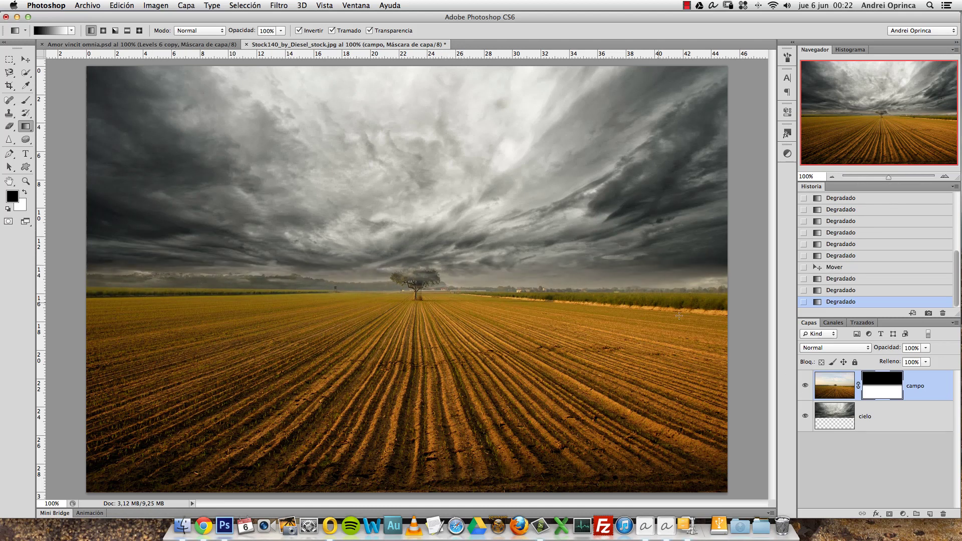
{"action": "left_click_drag", "start_coordinate": [446, 270], "coordinate": [446, 284]}
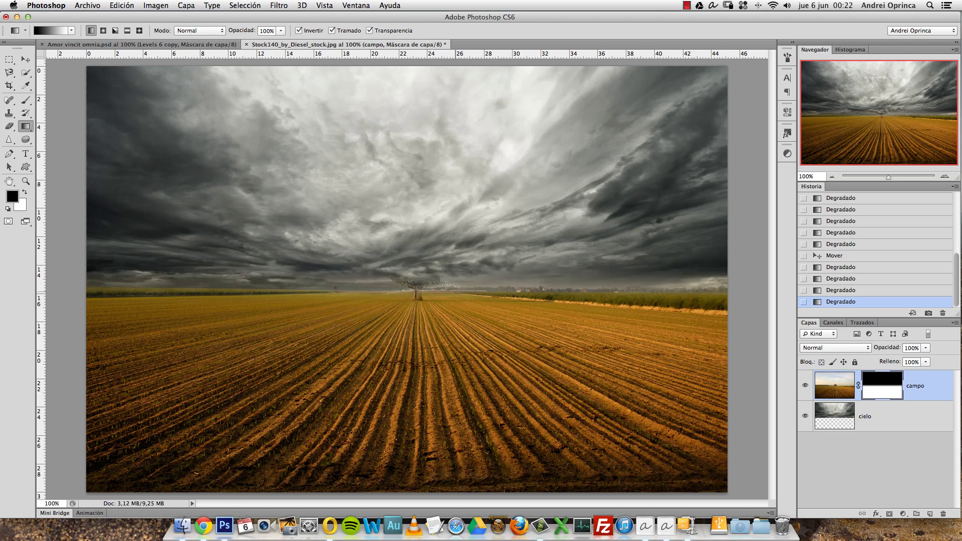
{"action": "left_click", "coordinate": [416, 264], "text": "alt"}
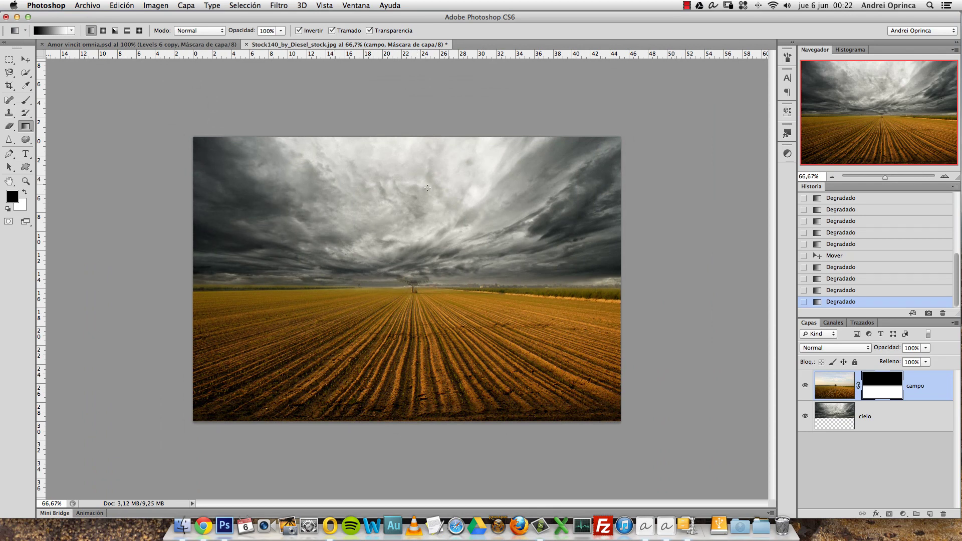
{"action": "key", "text": "super+o"}
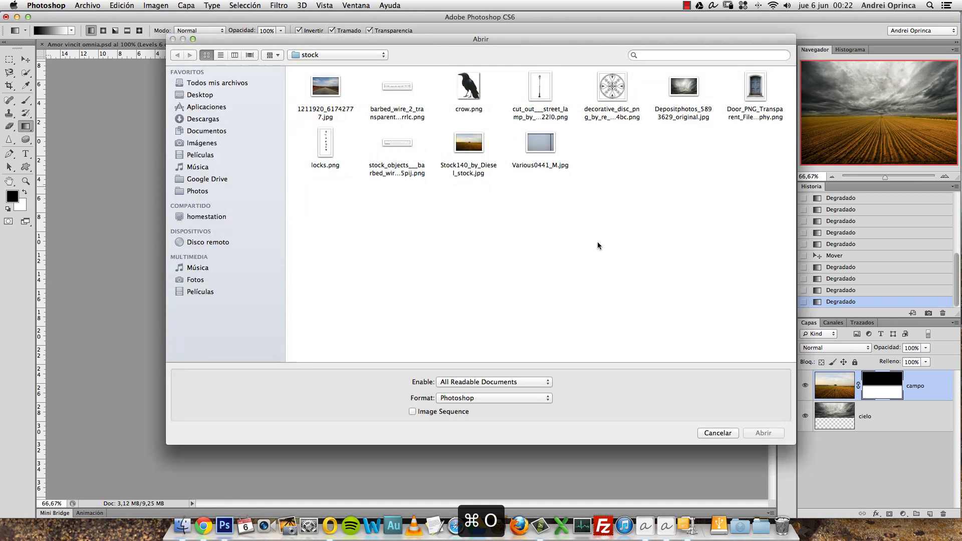
- Copy the lower road-and-desert half of 1211920_61742777.jpg into the composite as Capa 1
{"action": "left_click", "coordinate": [326, 86]}
{"action": "left_click", "coordinate": [762, 434]}
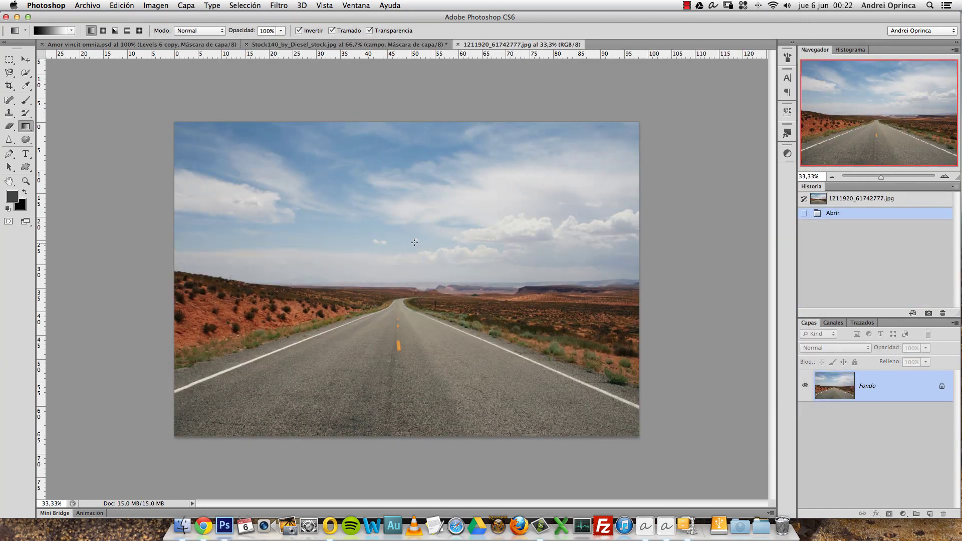
{"action": "left_click", "coordinate": [7, 61]}
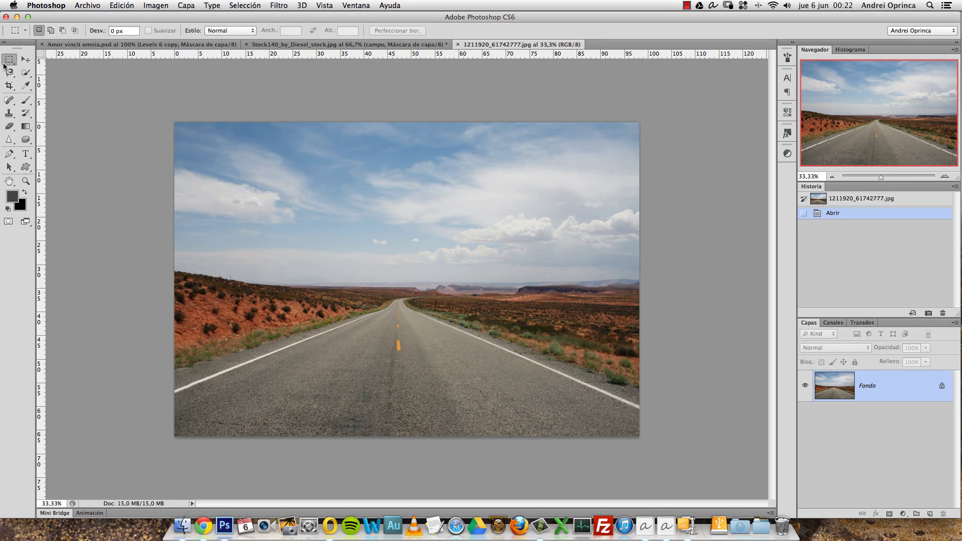
{"action": "left_click_drag", "start_coordinate": [175, 274], "coordinate": [667, 458]}
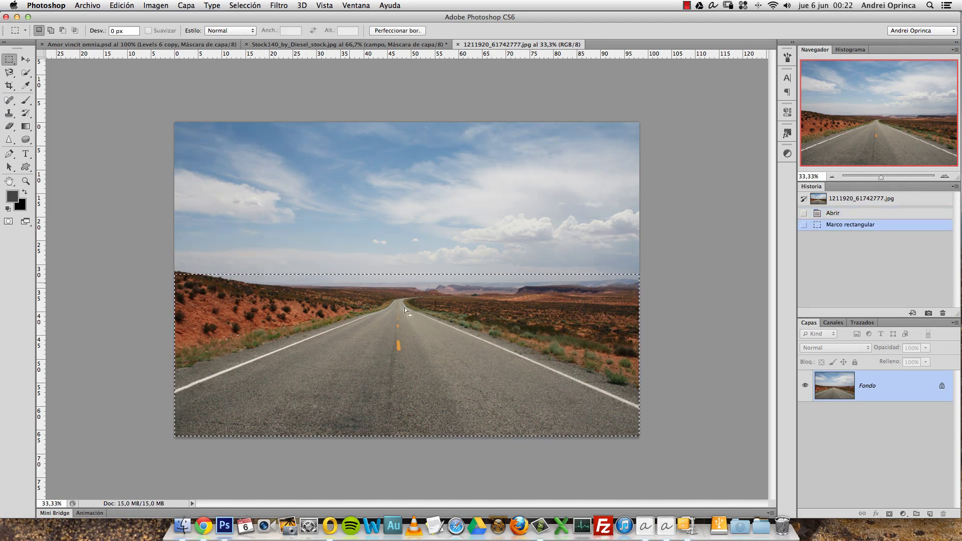
{"action": "key", "text": "super+c"}
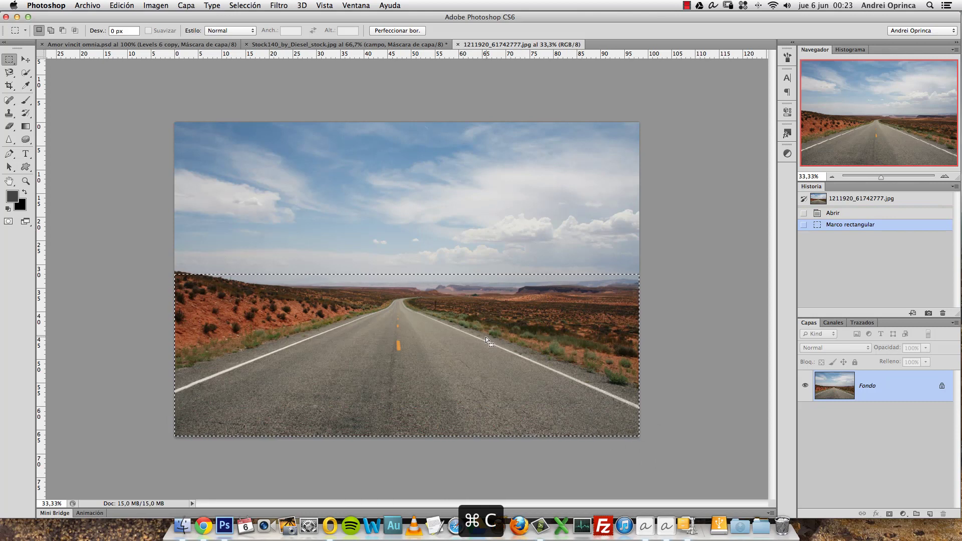
{"action": "key", "text": "super+w"}
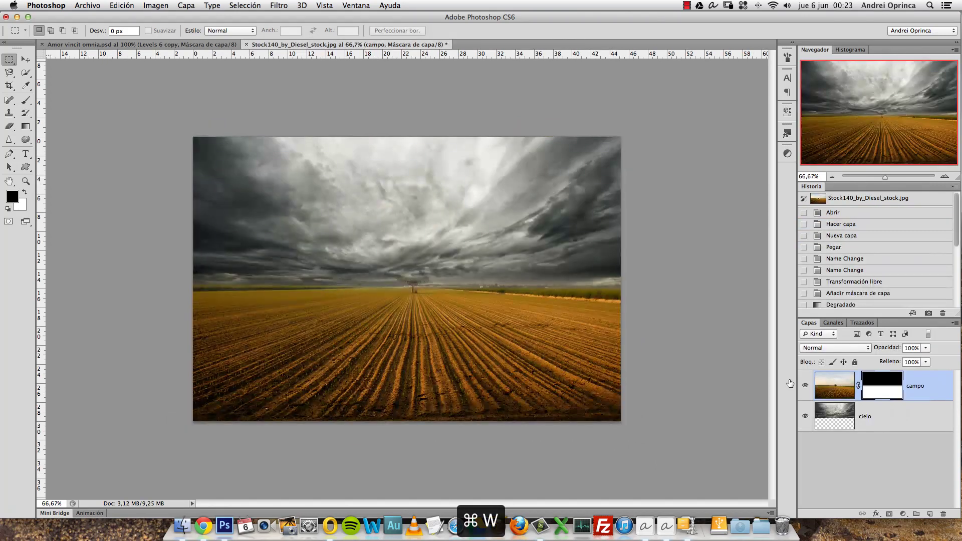
{"action": "key", "text": "super+v"}
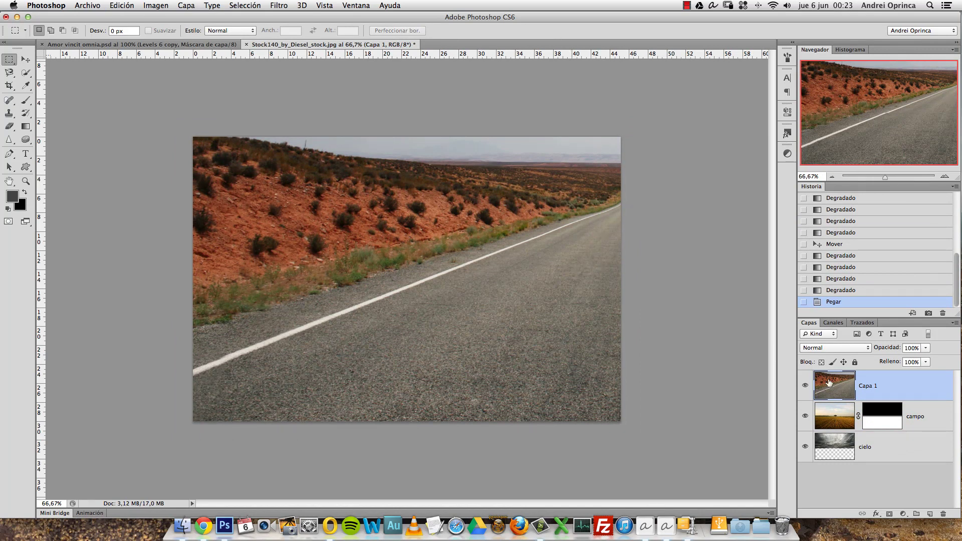
- Convert Capa 1 to a smart object from its Layers panel context menu
{"action": "left_click", "coordinate": [566, 290], "text": "super"}
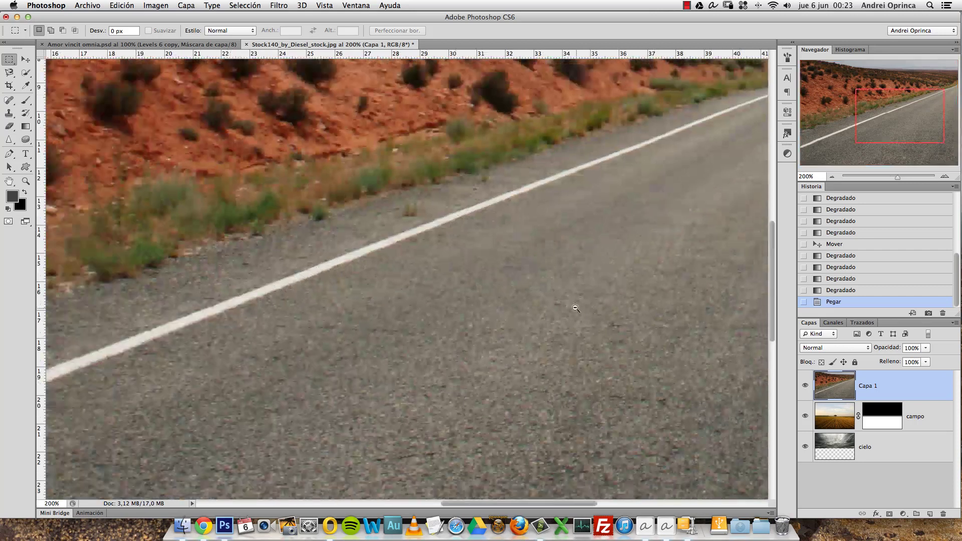
{"action": "scroll", "coordinate": [579, 301], "scroll_direction": "down", "scroll_amount": 5}
{"action": "right_click", "coordinate": [918, 382]}
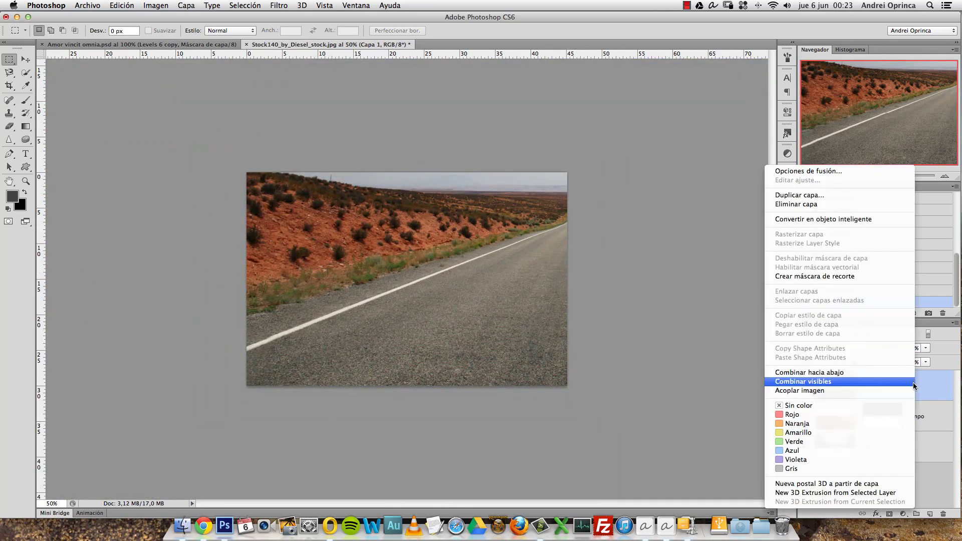
{"action": "left_click", "coordinate": [847, 228]}
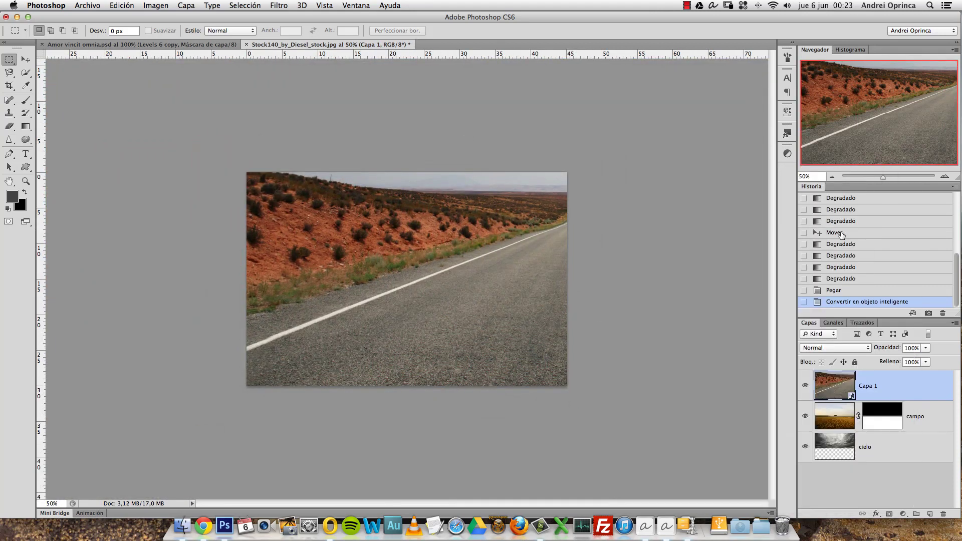
- Scale Capa 1 to about 58% across the lower canvas and view at 100%
{"action": "key", "text": "super+t"}
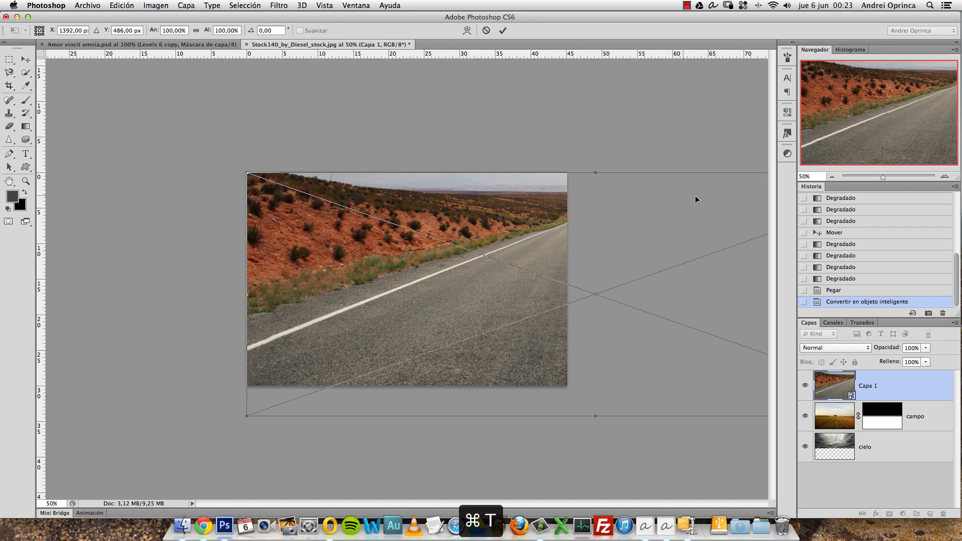
{"action": "key", "text": "alt+space"}
{"action": "left_click", "coordinate": [466, 257]}
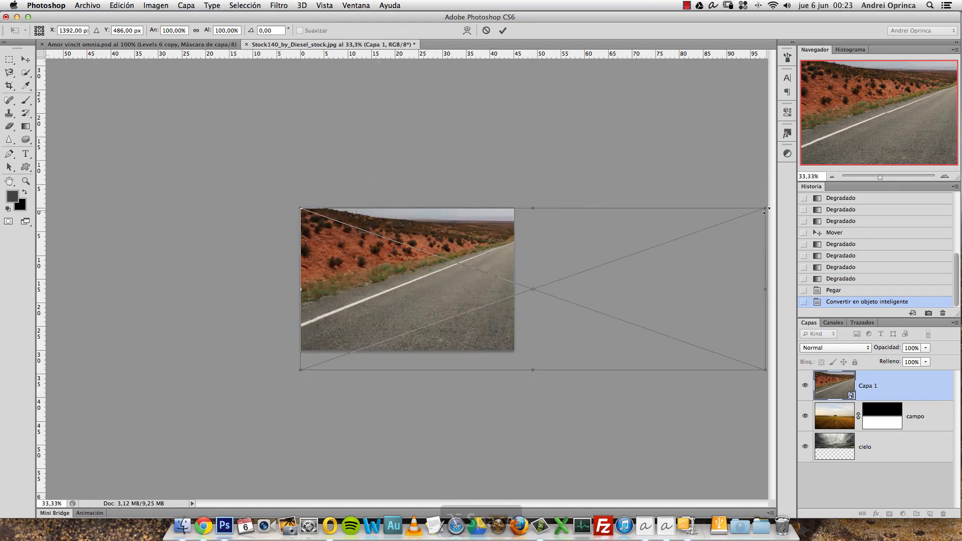
{"action": "left_click_drag", "start_coordinate": [765, 212], "coordinate": [560, 246]}
{"action": "left_click_drag", "start_coordinate": [518, 324], "coordinate": [498, 312]}
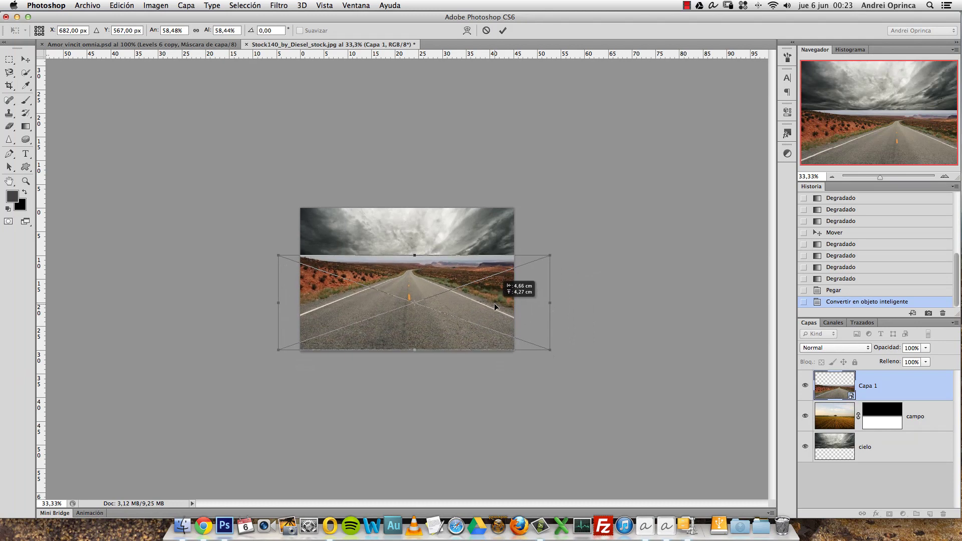
{"action": "left_click_drag", "start_coordinate": [498, 311], "coordinate": [494, 310]}
{"action": "key", "text": "Return"}
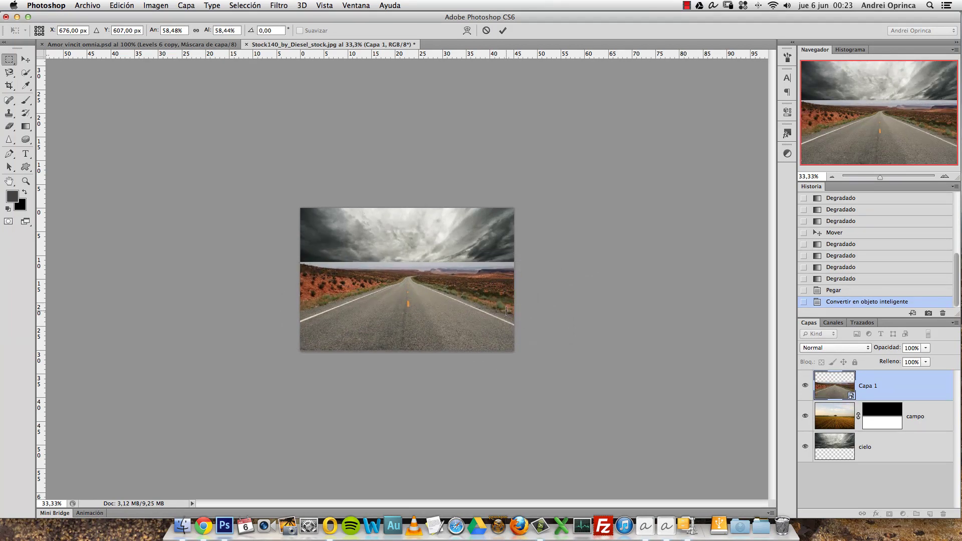
{"action": "key", "text": "super+1"}
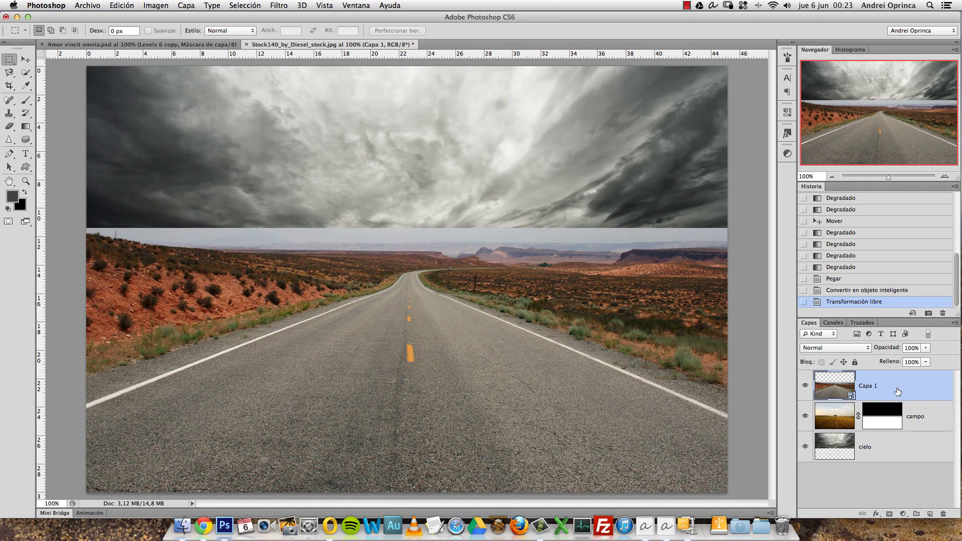
- Temporarily drop Capa 1 to 70% opacity and toggle its visibility to compare
{"action": "left_click", "coordinate": [926, 347]}
{"action": "left_click_drag", "start_coordinate": [926, 359], "coordinate": [912, 358]}
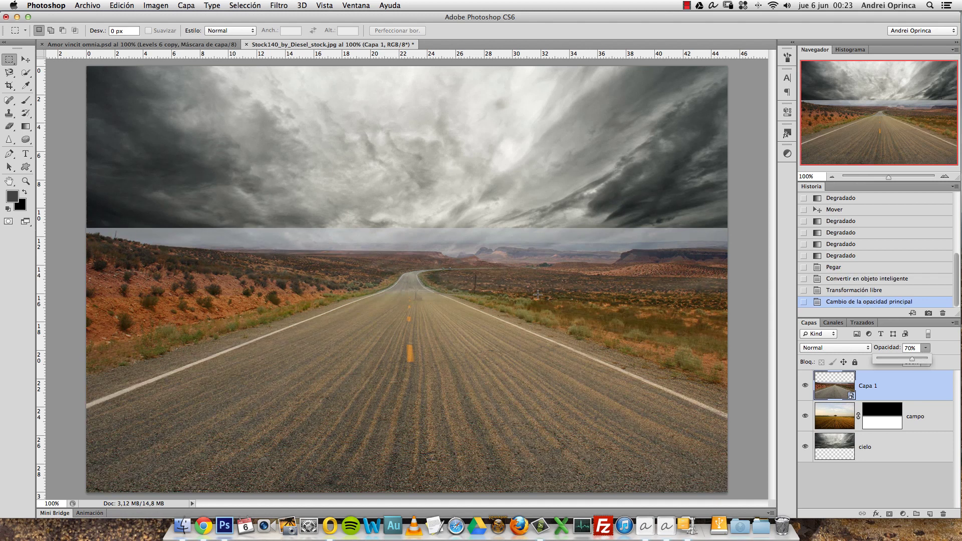
{"action": "left_click_drag", "start_coordinate": [538, 295], "coordinate": [523, 307]}
{"action": "key", "text": "super+d"}
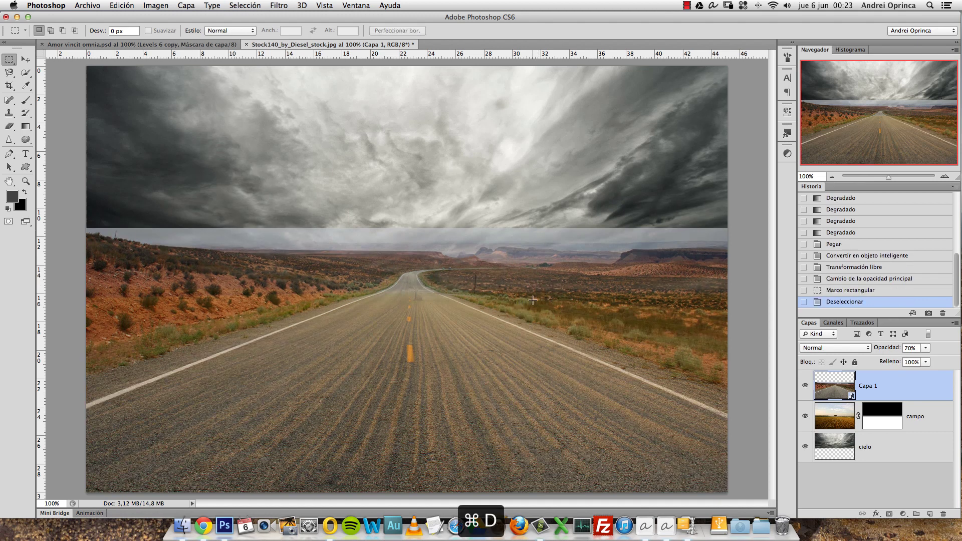
{"action": "left_click", "coordinate": [805, 385]}
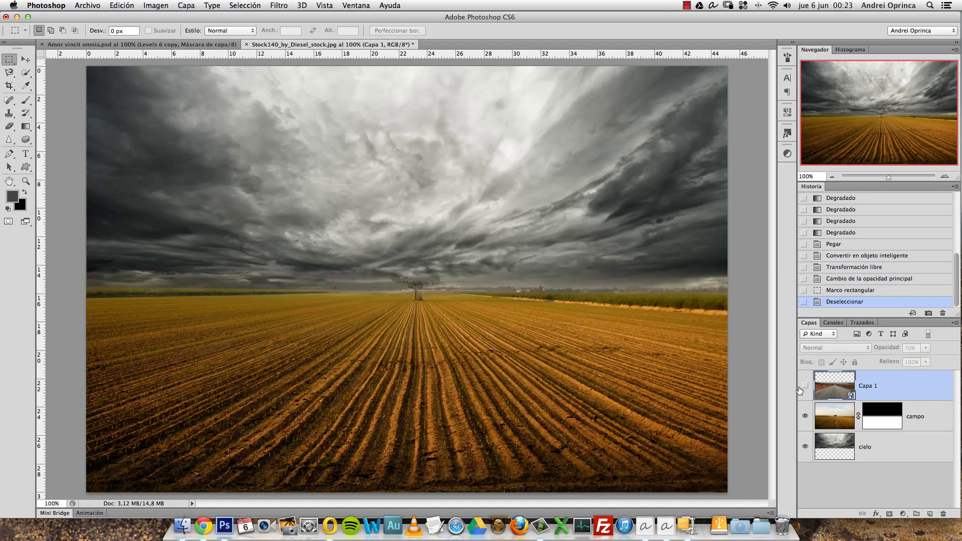
{"action": "left_click", "coordinate": [805, 385]}
{"action": "left_click_drag", "start_coordinate": [507, 295], "coordinate": [509, 333]}
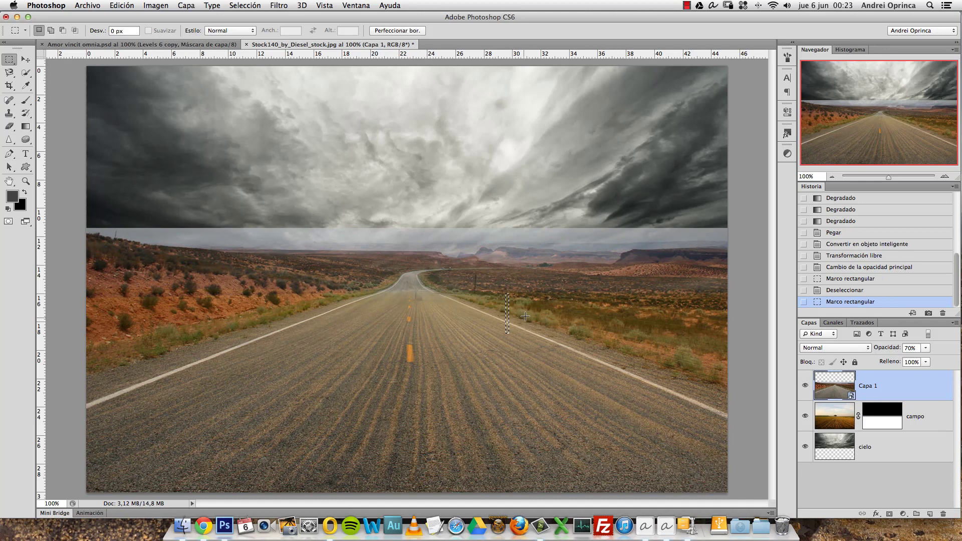
{"action": "key", "text": "super+d"}
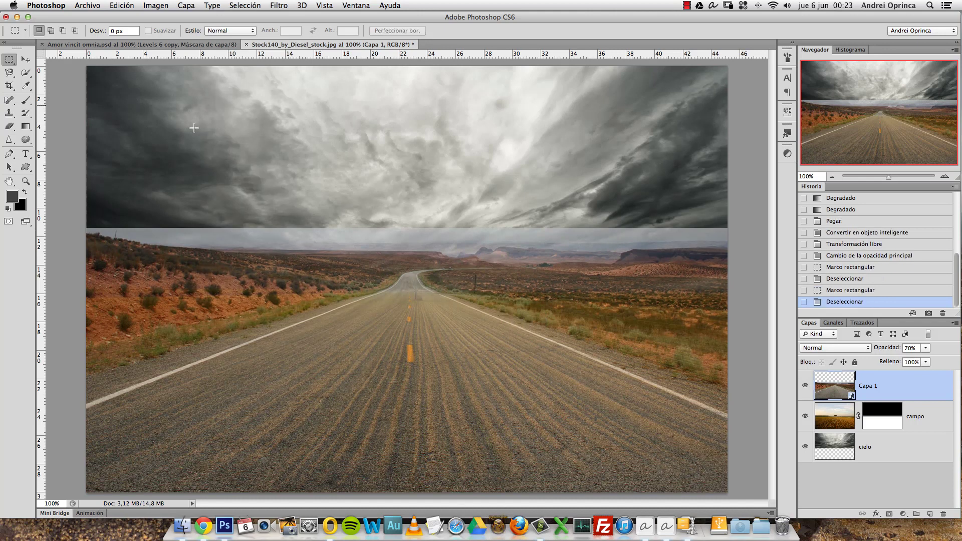
- Move the road slightly down-left, restore 100% opacity, and add a white layer mask
{"action": "left_click", "coordinate": [25, 59]}
{"action": "left_click_drag", "start_coordinate": [407, 237], "coordinate": [394, 261]}
{"action": "left_click", "coordinate": [925, 349]}
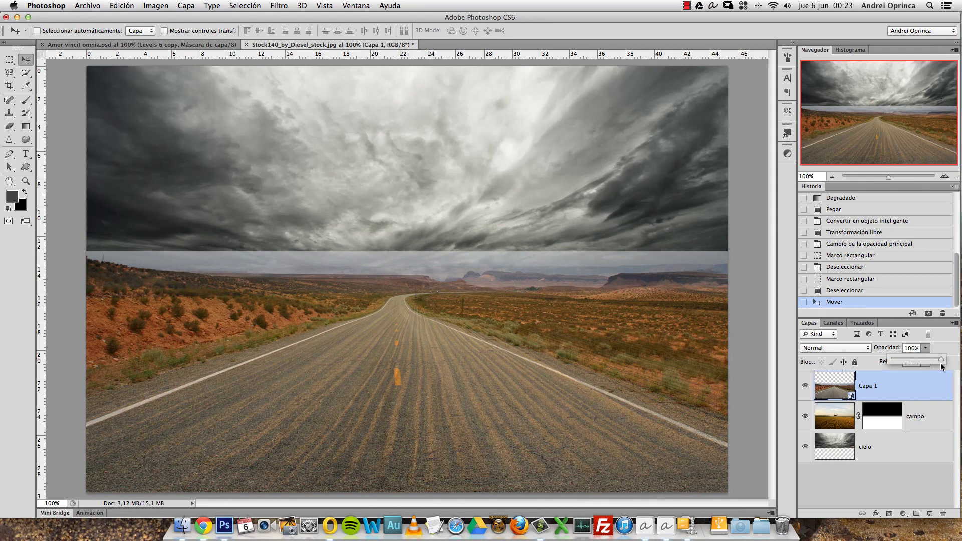
{"action": "left_click_drag", "start_coordinate": [925, 349], "coordinate": [942, 356]}
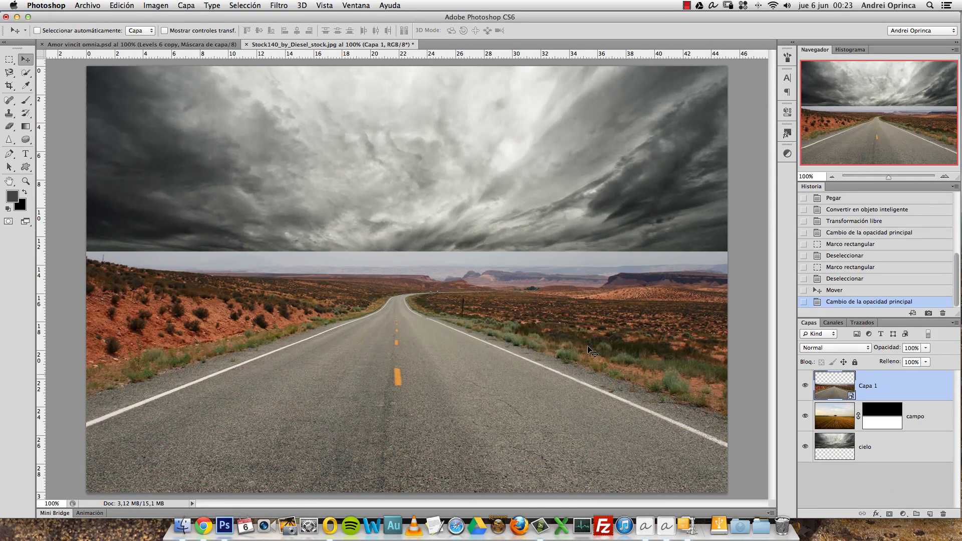
{"action": "left_click", "coordinate": [888, 514]}
- Set up a brush of about 155 px, slightly smaller, for mask painting
{"action": "left_click", "coordinate": [465, 304], "text": "alt"}
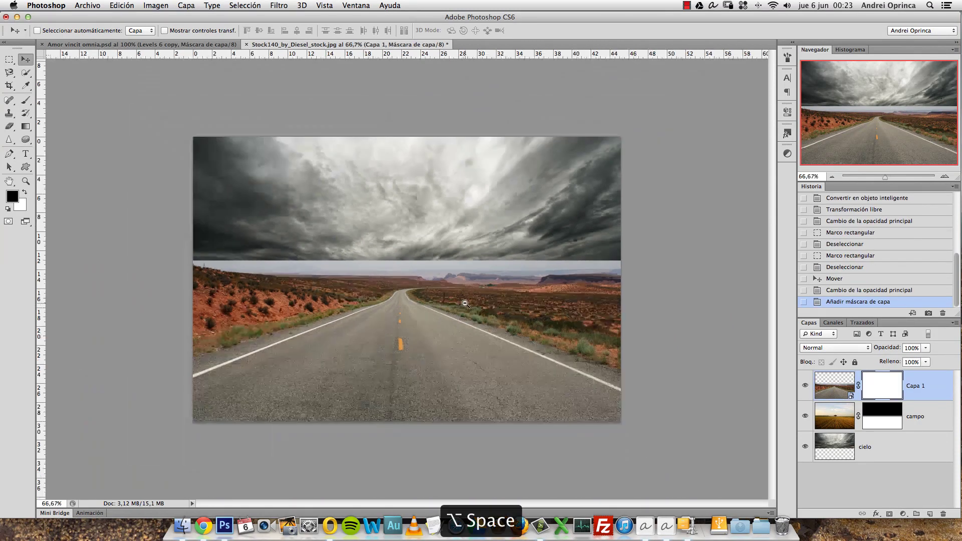
{"action": "key", "text": "b"}
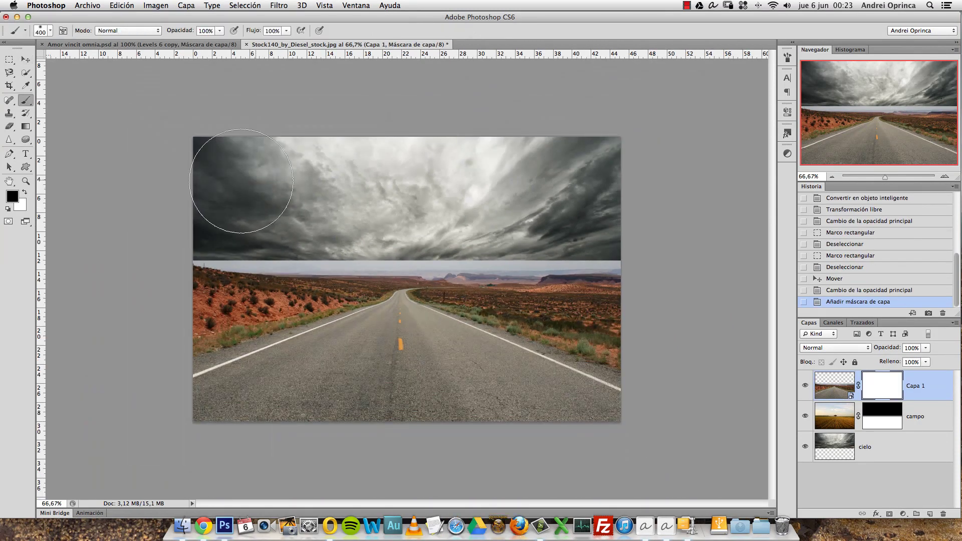
{"action": "right_click", "coordinate": [360, 233]}
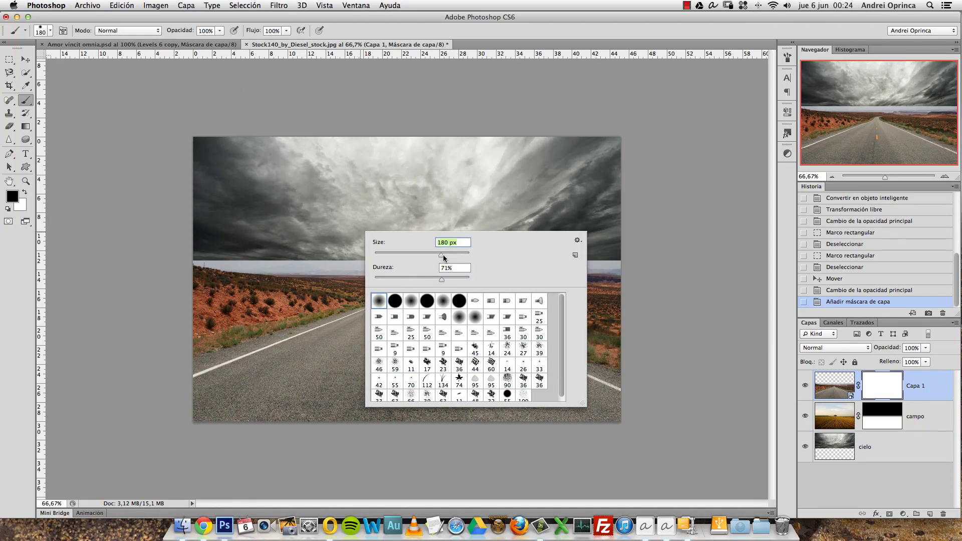
{"action": "left_click_drag", "start_coordinate": [460, 257], "coordinate": [434, 257]}
{"action": "left_click", "coordinate": [842, 376]}
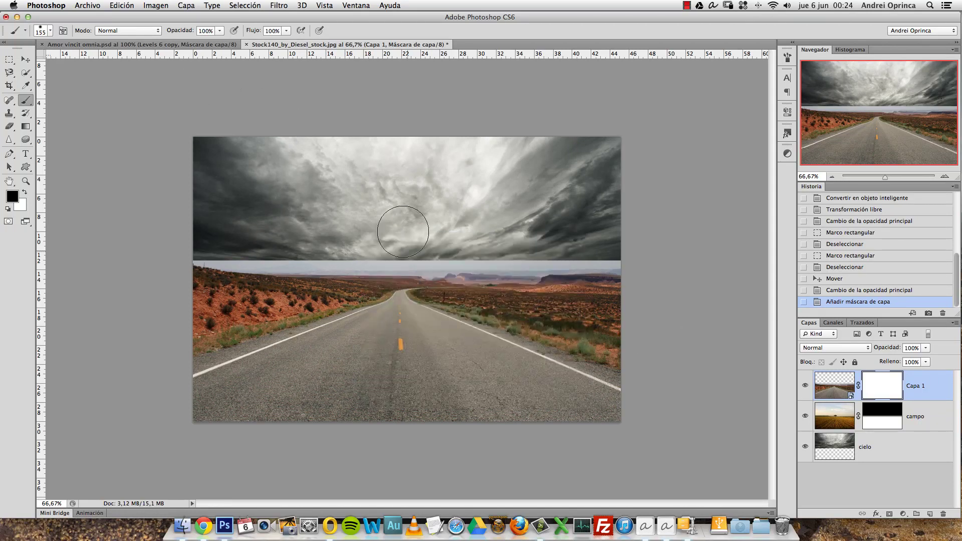
{"action": "key", "text": "bracketleft"}
{"action": "key", "text": "bracketleft"}
{"action": "key", "text": "bracketleft"}
- Paint Capa 1's mask along the horizon and both roadsides to reveal the yellow fields
{"action": "left_click_drag", "start_coordinate": [352, 257], "coordinate": [255, 257]}
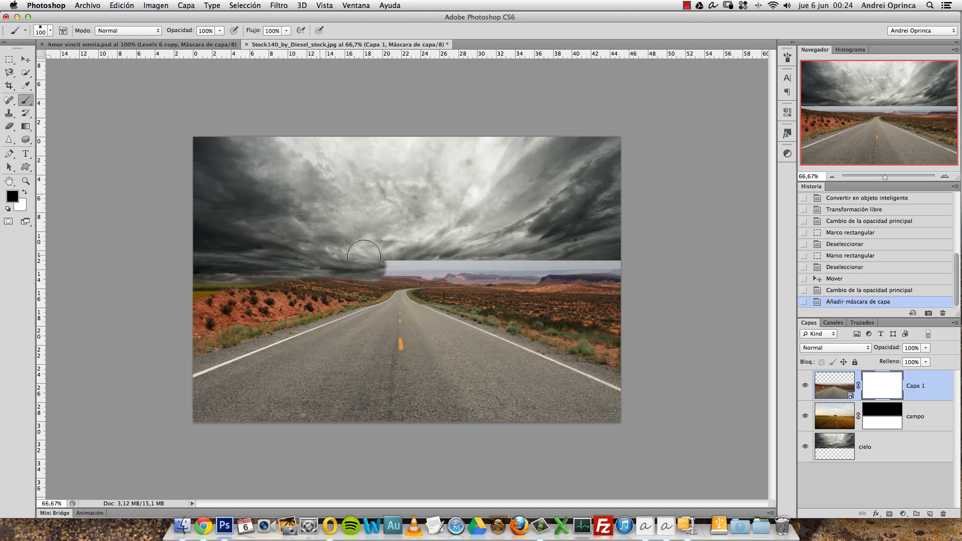
{"action": "mouse_move", "coordinate": [371, 263]}
{"action": "left_mouse_down"}
{"action": "mouse_move", "coordinate": [640, 275]}
{"action": "mouse_move", "coordinate": [648, 340]}
{"action": "left_mouse_up"}
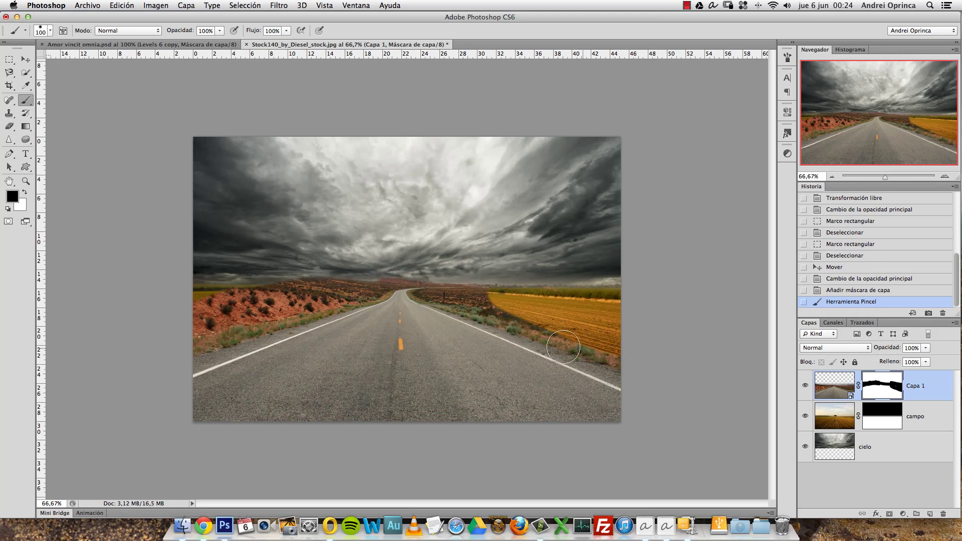
{"action": "left_click_drag", "start_coordinate": [572, 319], "coordinate": [478, 291]}
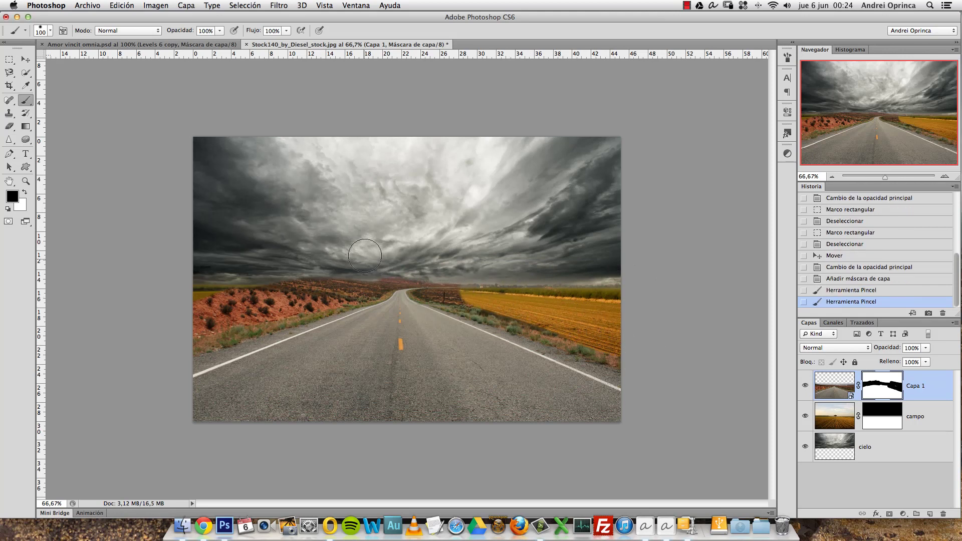
{"action": "mouse_move", "coordinate": [346, 280]}
{"action": "left_mouse_down"}
{"action": "mouse_move", "coordinate": [303, 288]}
{"action": "mouse_move", "coordinate": [381, 270]}
{"action": "left_mouse_up"}
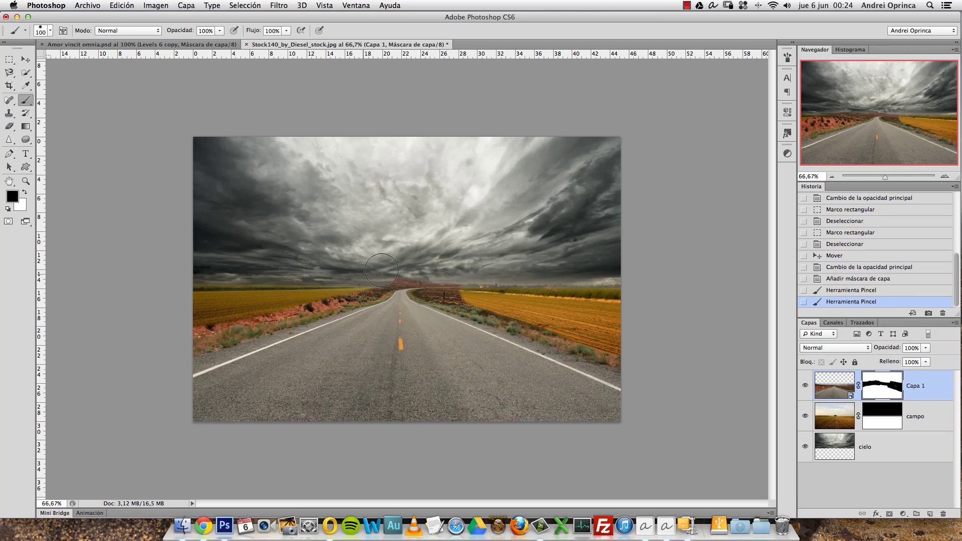
{"action": "left_click_drag", "start_coordinate": [439, 268], "coordinate": [386, 260]}
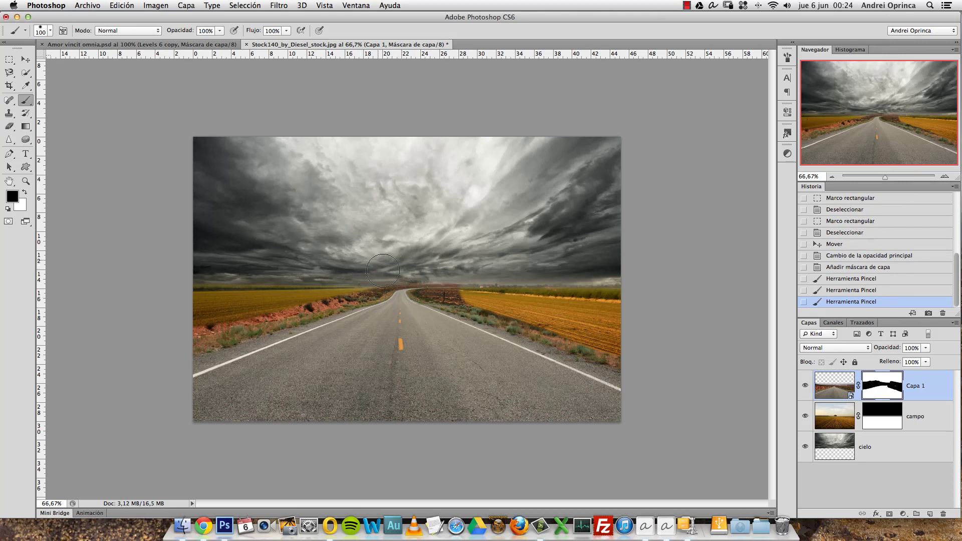
{"action": "key", "text": "alt+space"}
{"action": "left_click_drag", "start_coordinate": [386, 311], "coordinate": [410, 291]}
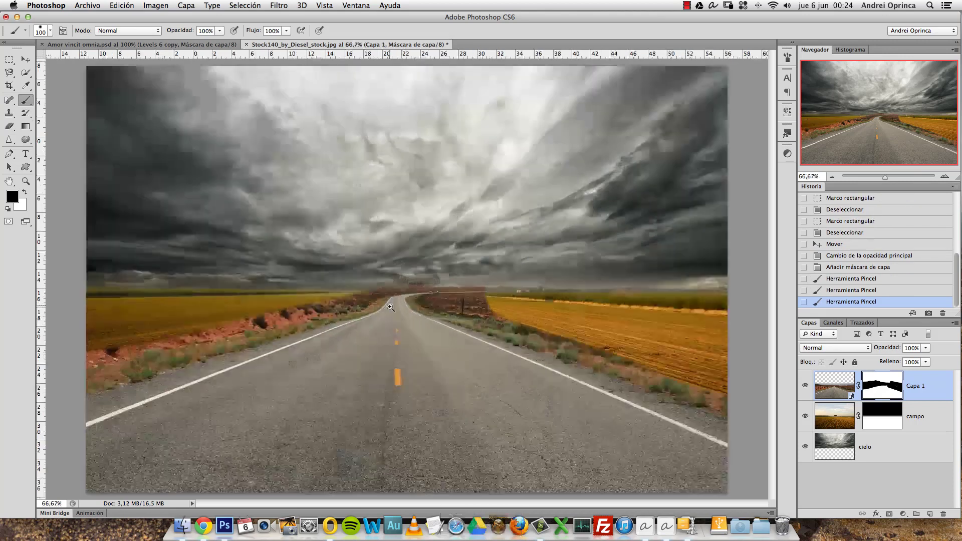
- With a 40 px brush, reveal the distant tree and fill the left side with field
{"action": "key", "text": "bracketleft"}
{"action": "key", "text": "bracketleft"}
{"action": "key", "text": "bracketleft"}
{"action": "key", "text": "bracketleft"}
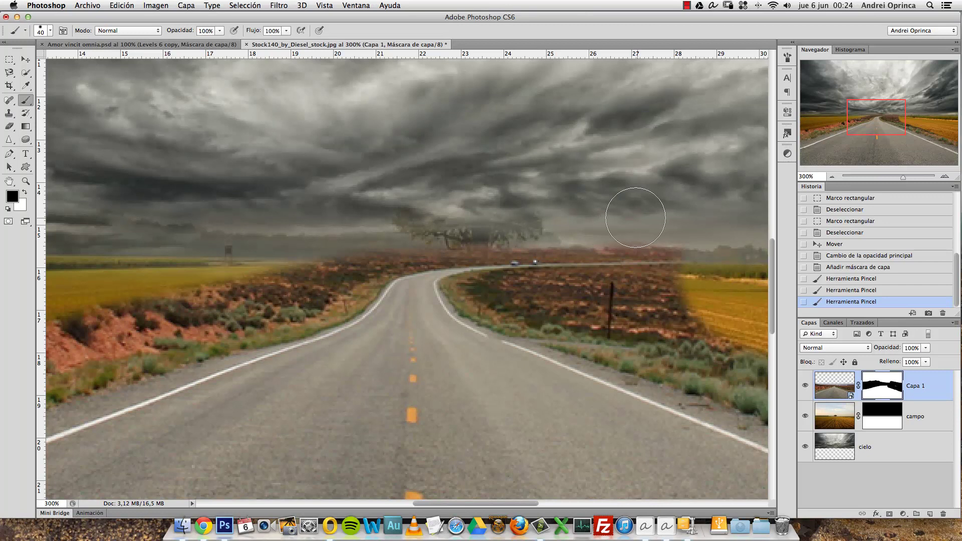
{"action": "left_click_drag", "start_coordinate": [546, 214], "coordinate": [451, 218]}
{"action": "mouse_move", "coordinate": [516, 230]}
{"action": "left_mouse_down"}
{"action": "mouse_move", "coordinate": [413, 223]}
{"action": "mouse_move", "coordinate": [420, 231]}
{"action": "left_mouse_up"}
{"action": "left_click_drag", "start_coordinate": [390, 273], "coordinate": [250, 261]}
{"action": "left_click_drag", "start_coordinate": [361, 293], "coordinate": [221, 280]}
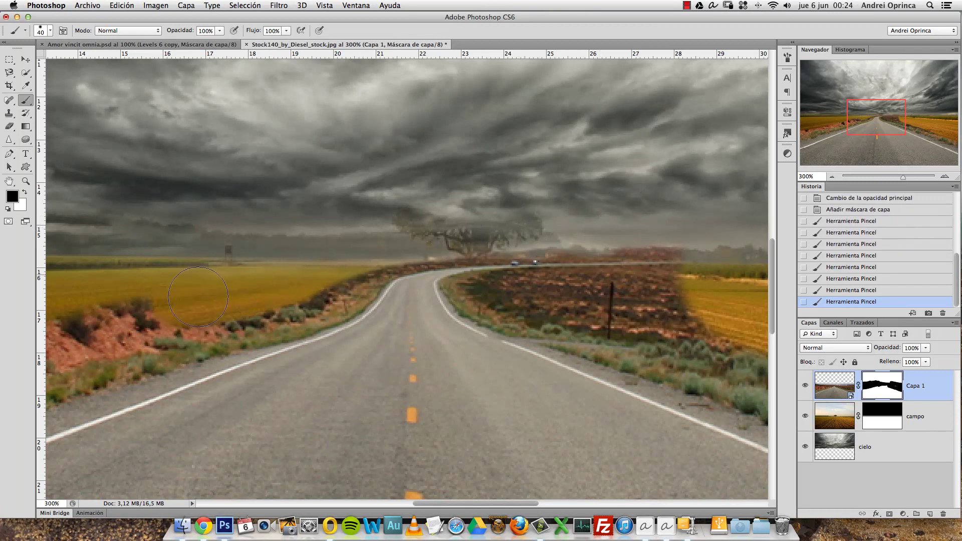
{"action": "left_click_drag", "start_coordinate": [281, 311], "coordinate": [151, 311]}
{"action": "left_click_drag", "start_coordinate": [230, 290], "coordinate": [627, 269]}
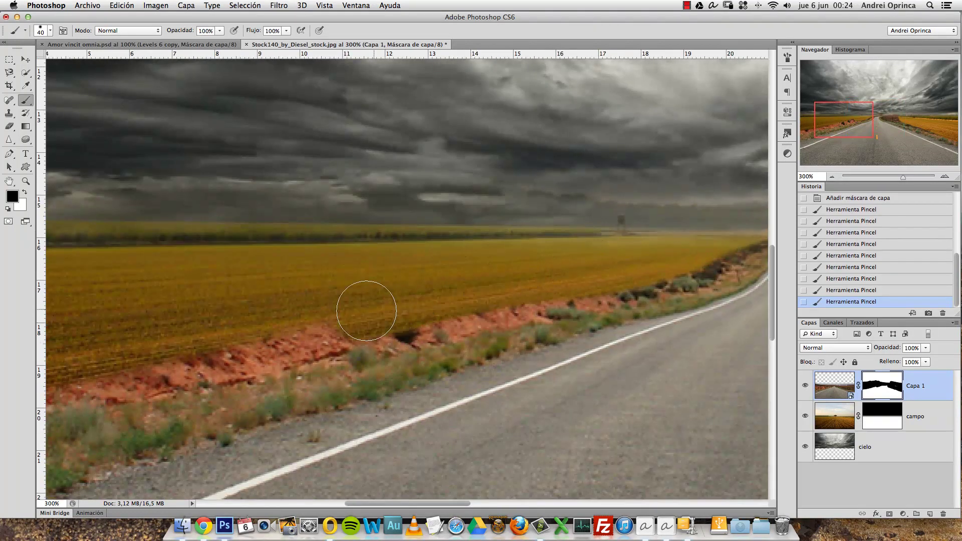
{"action": "left_click", "coordinate": [152, 357]}
{"action": "scroll", "coordinate": [268, 305], "scroll_direction": "right", "scroll_amount": 5}
{"action": "scroll", "coordinate": [404, 256], "scroll_direction": "right", "scroll_amount": 5}
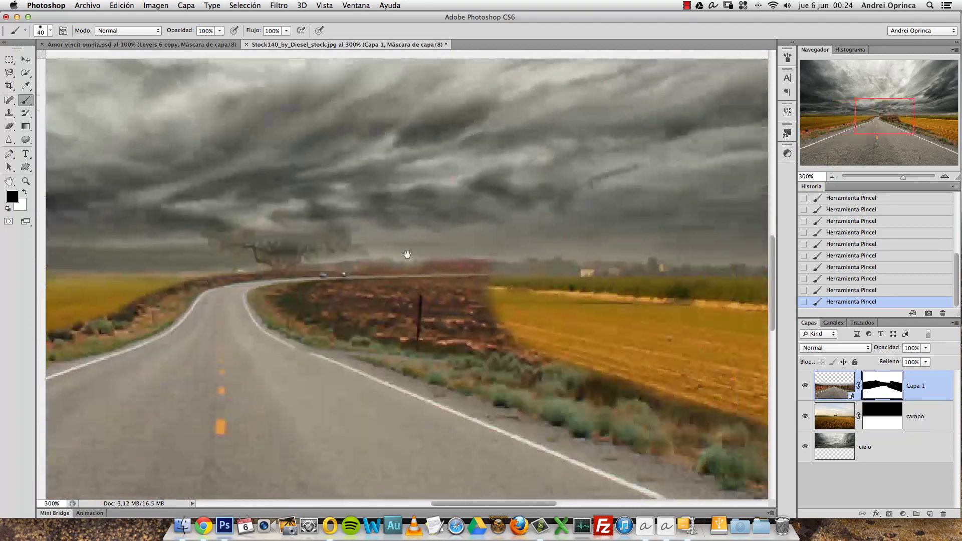
{"action": "scroll", "coordinate": [516, 244], "scroll_direction": "right", "scroll_amount": 3}
- Fade the tree line into grey haze and, at 20 px, extend the fields to the road edges
{"action": "mouse_move", "coordinate": [517, 244]}
{"action": "left_mouse_down"}
{"action": "mouse_move", "coordinate": [407, 230]}
{"action": "mouse_move", "coordinate": [415, 241]}
{"action": "mouse_move", "coordinate": [241, 247]}
{"action": "mouse_move", "coordinate": [196, 276]}
{"action": "left_mouse_up"}
{"action": "key", "text": "1"}
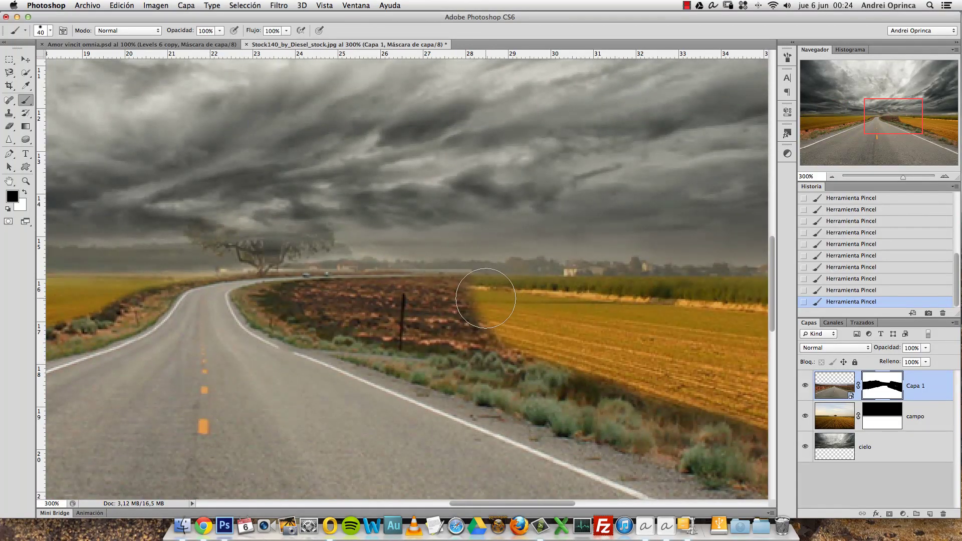
{"action": "key", "text": "bracketleft"}
{"action": "key", "text": "bracketleft"}
{"action": "key", "text": "0"}
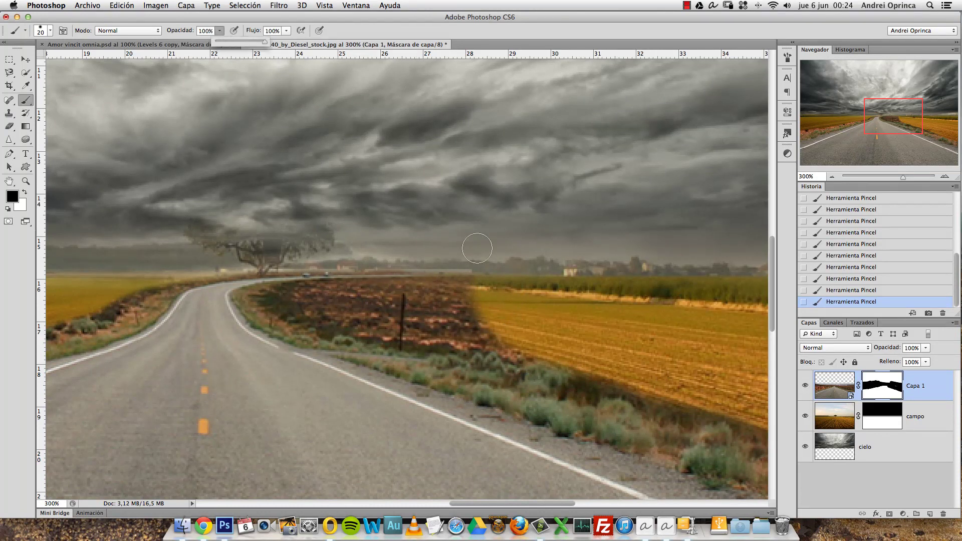
{"action": "mouse_move", "coordinate": [480, 308]}
{"action": "left_mouse_down"}
{"action": "mouse_move", "coordinate": [425, 291]}
{"action": "mouse_move", "coordinate": [286, 300]}
{"action": "mouse_move", "coordinate": [351, 323]}
{"action": "mouse_move", "coordinate": [529, 349]}
{"action": "mouse_move", "coordinate": [471, 324]}
{"action": "left_mouse_up"}
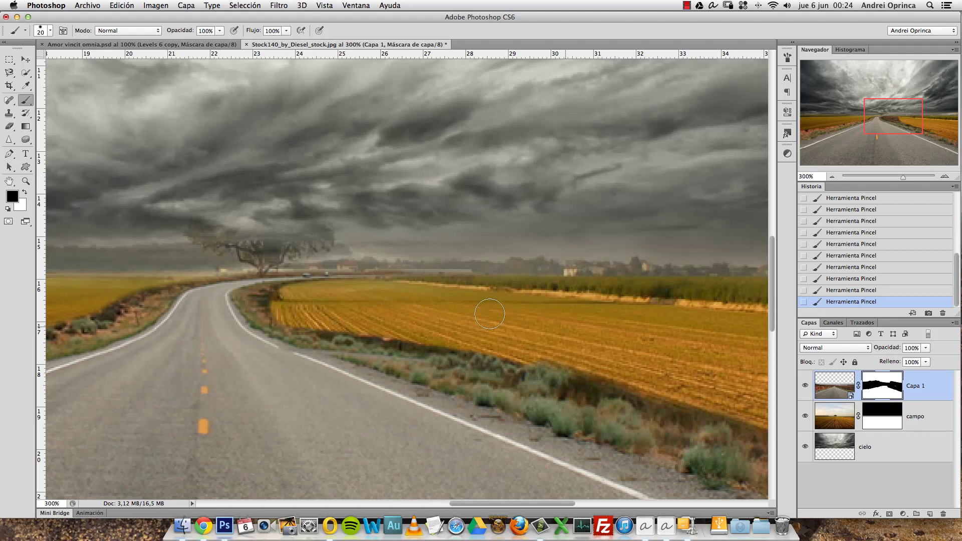
{"action": "mouse_move", "coordinate": [377, 290]}
{"action": "left_mouse_down"}
{"action": "mouse_move", "coordinate": [274, 299]}
{"action": "mouse_move", "coordinate": [287, 306]}
{"action": "left_mouse_up"}
{"action": "mouse_move", "coordinate": [205, 270]}
{"action": "left_mouse_down"}
{"action": "mouse_move", "coordinate": [189, 262]}
{"action": "mouse_move", "coordinate": [155, 290]}
{"action": "mouse_move", "coordinate": [137, 290]}
{"action": "left_mouse_up"}
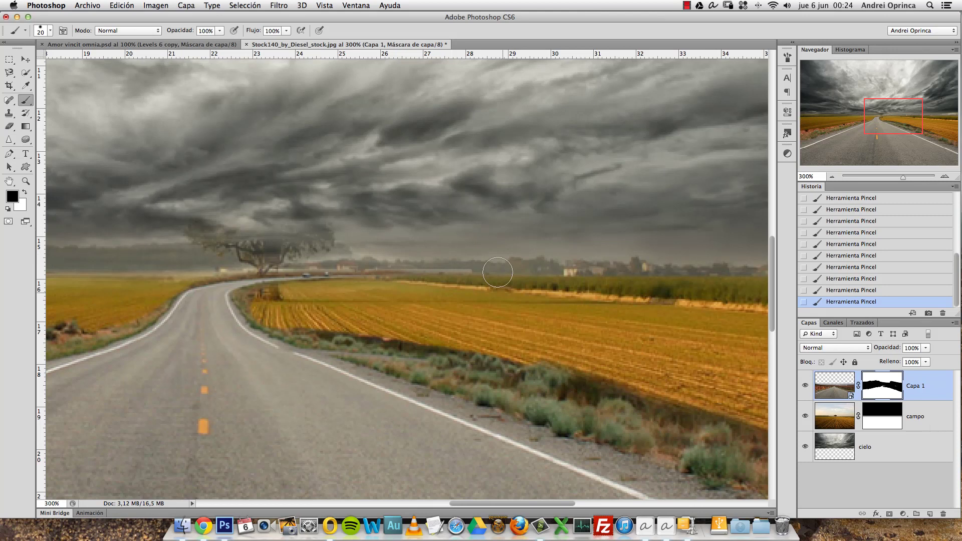
{"action": "left_click", "coordinate": [491, 352], "text": "alt"}
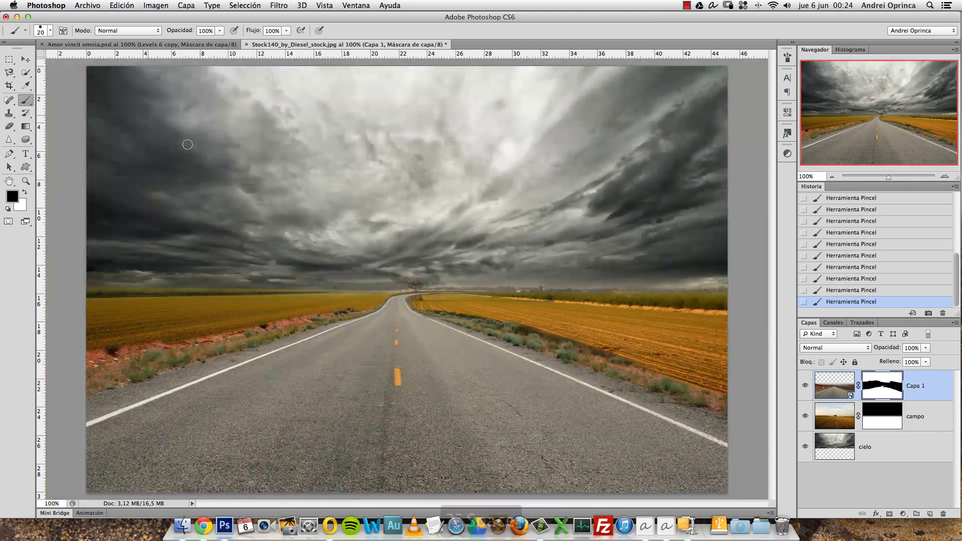
- Nudge the road layer slightly into place and check it at full view
{"action": "key", "text": "v"}
{"action": "left_click_drag", "start_coordinate": [324, 232], "coordinate": [322, 235]}
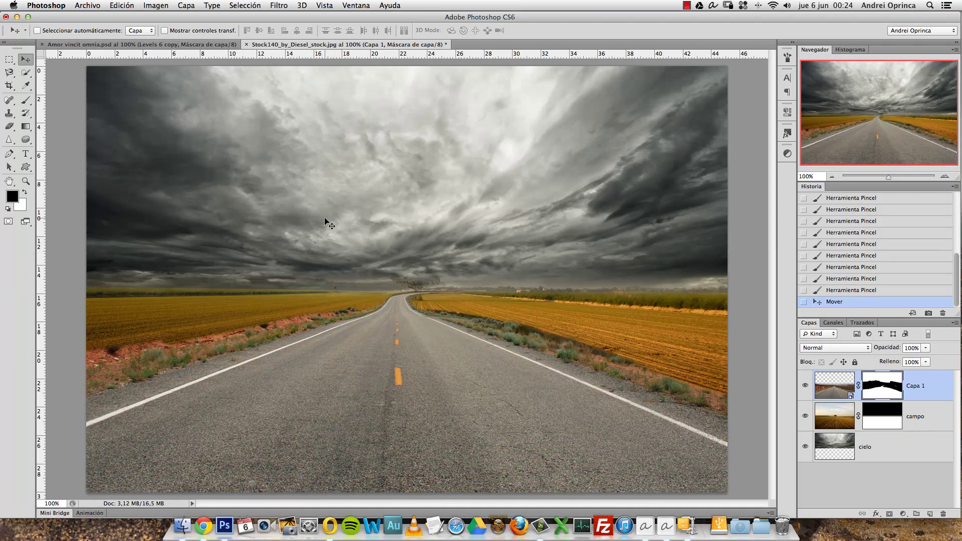
{"action": "key", "text": "alt+space"}
{"action": "left_click", "coordinate": [327, 221], "text": "alt"}
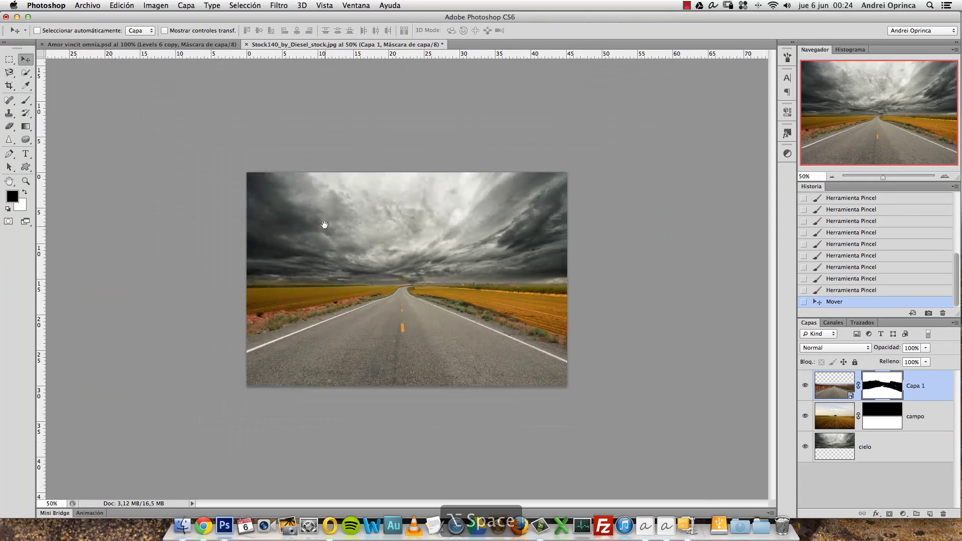
{"action": "left_click", "coordinate": [326, 221], "text": "super"}
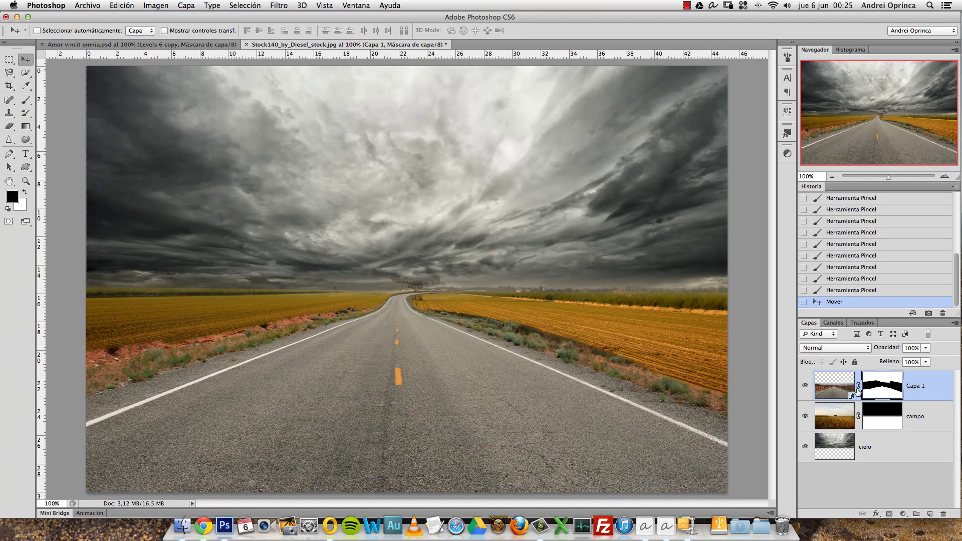
- Undo a trial mask stroke and set the brush to 0% hardness and 66 px
{"action": "key", "text": "b"}
{"action": "left_click_drag", "start_coordinate": [535, 330], "coordinate": [645, 360]}
{"action": "key", "text": "super+z"}
{"action": "right_click", "coordinate": [629, 319]}
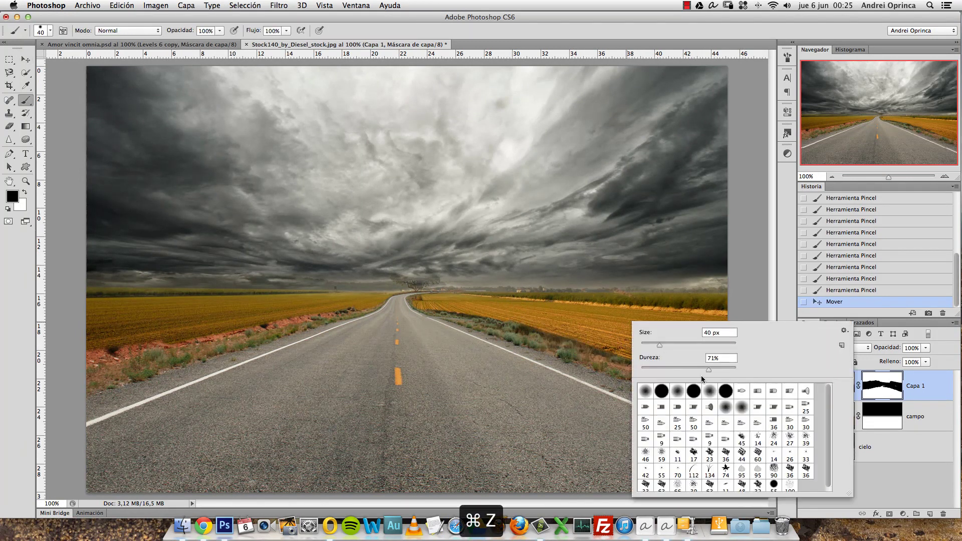
{"action": "mouse_move", "coordinate": [708, 370]}
{"action": "left_mouse_down"}
{"action": "mouse_move", "coordinate": [642, 370]}
{"action": "mouse_move", "coordinate": [672, 344]}
{"action": "left_mouse_up"}
{"action": "left_click", "coordinate": [572, 321]}
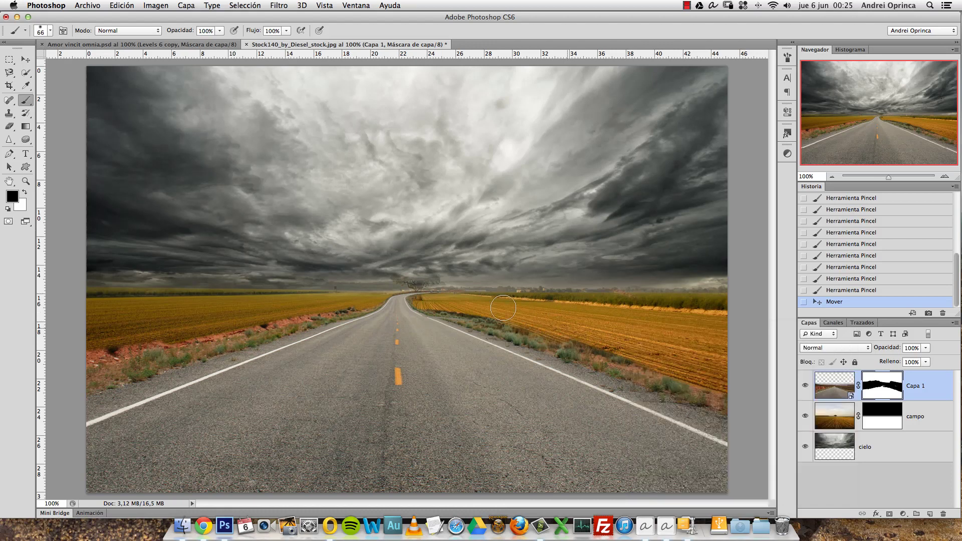
- Paint the mask to reveal clean field rows along the right field edge
{"action": "mouse_move", "coordinate": [503, 308]}
{"action": "left_mouse_down"}
{"action": "mouse_move", "coordinate": [556, 319]}
{"action": "mouse_move", "coordinate": [712, 396]}
{"action": "mouse_move", "coordinate": [663, 351]}
{"action": "mouse_move", "coordinate": [612, 341]}
{"action": "left_mouse_up"}
{"action": "left_click", "coordinate": [545, 323], "text": "super+space"}
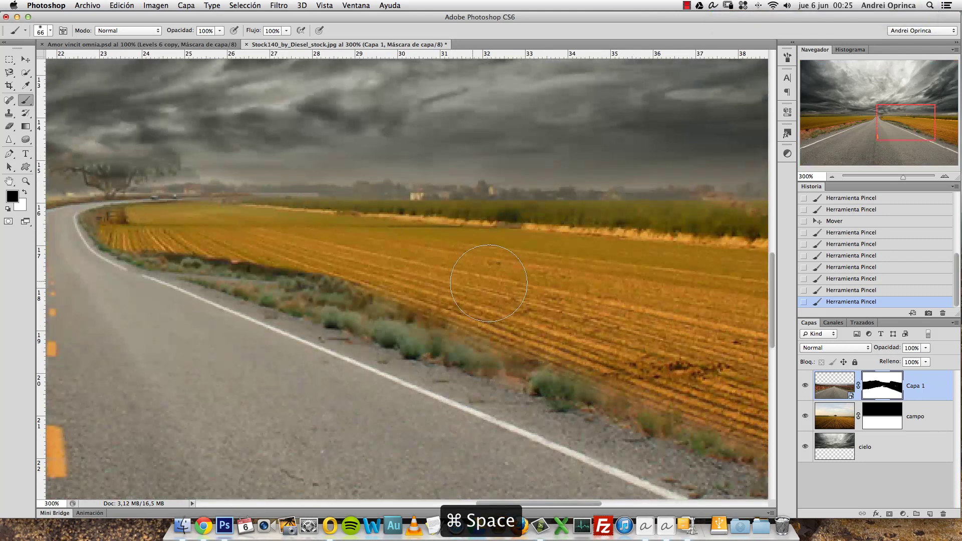
{"action": "left_click_drag", "start_coordinate": [489, 283], "coordinate": [398, 258]}
{"action": "key", "text": "bracketleft"}
{"action": "key", "text": "bracketleft"}
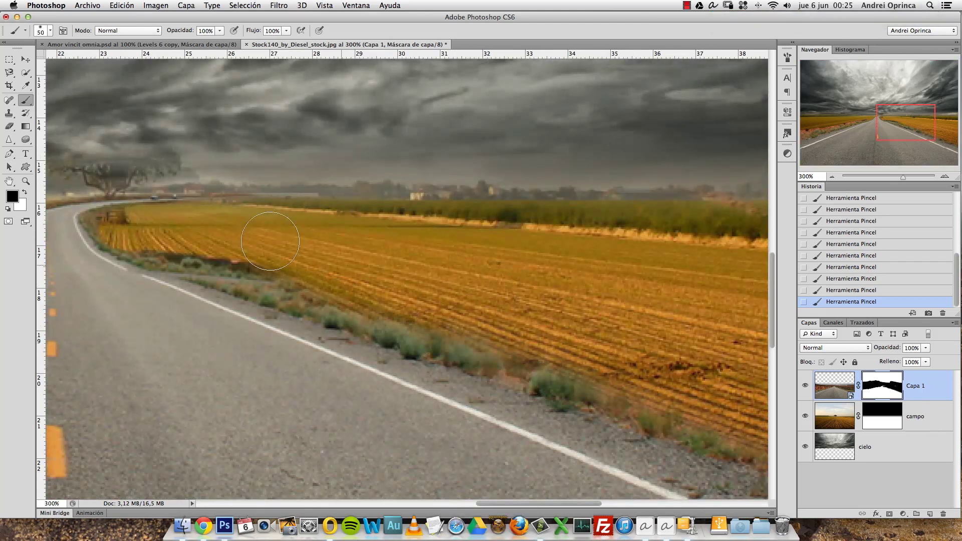
{"action": "mouse_move", "coordinate": [271, 241]}
{"action": "left_mouse_down"}
{"action": "mouse_move", "coordinate": [246, 253]}
{"action": "mouse_move", "coordinate": [194, 239]}
{"action": "left_mouse_up"}
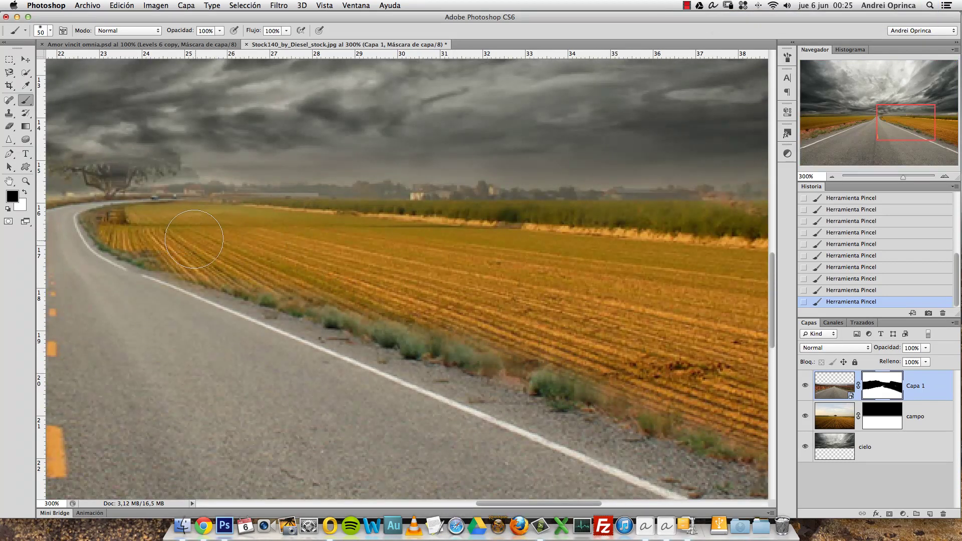
{"action": "key", "text": "bracketleft"}
{"action": "key", "text": "bracketleft"}
{"action": "key", "text": "bracketleft"}
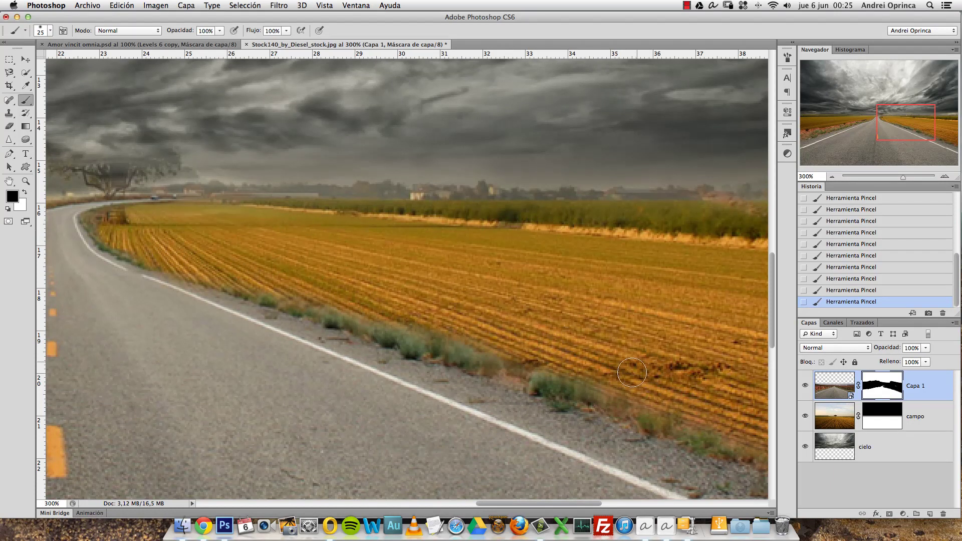
- Check the image size (1280 × 851 px, 72 ppi) and cancel without changes
{"action": "key", "text": "alt+super+i"}
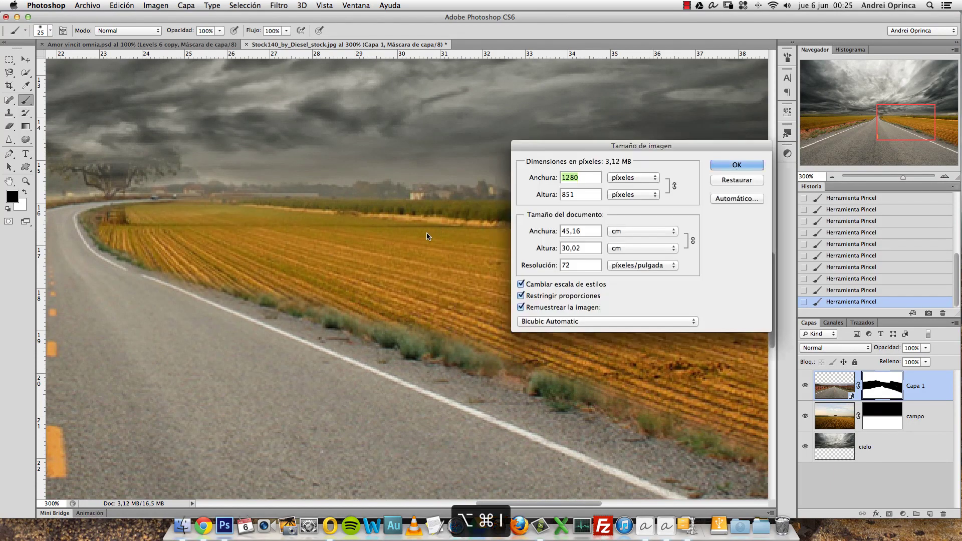
{"action": "key", "text": "Escape"}
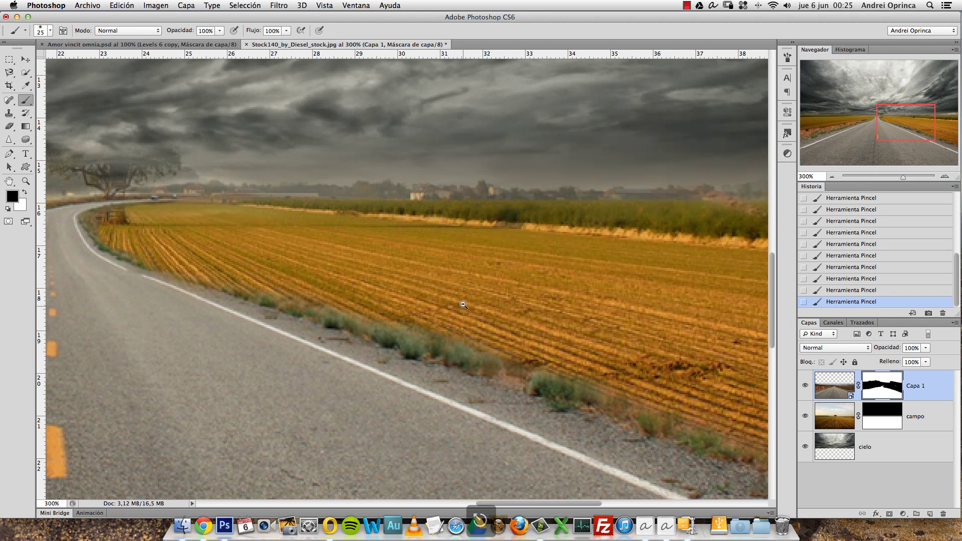
{"action": "key", "text": "super+1"}
{"action": "key", "text": "alt+super+i"}
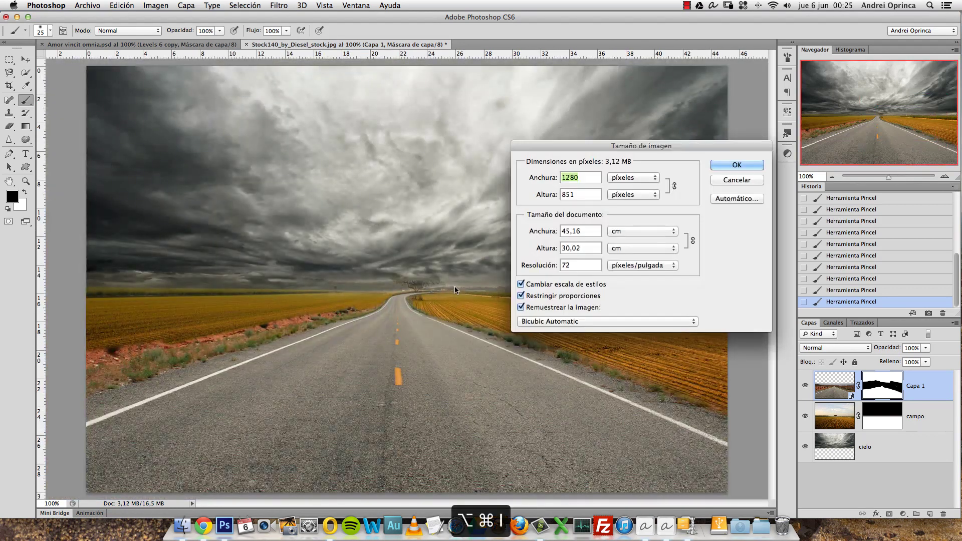
{"action": "key", "text": "Tab"}
{"action": "key", "text": "Tab"}
{"action": "key", "text": "Tab"}
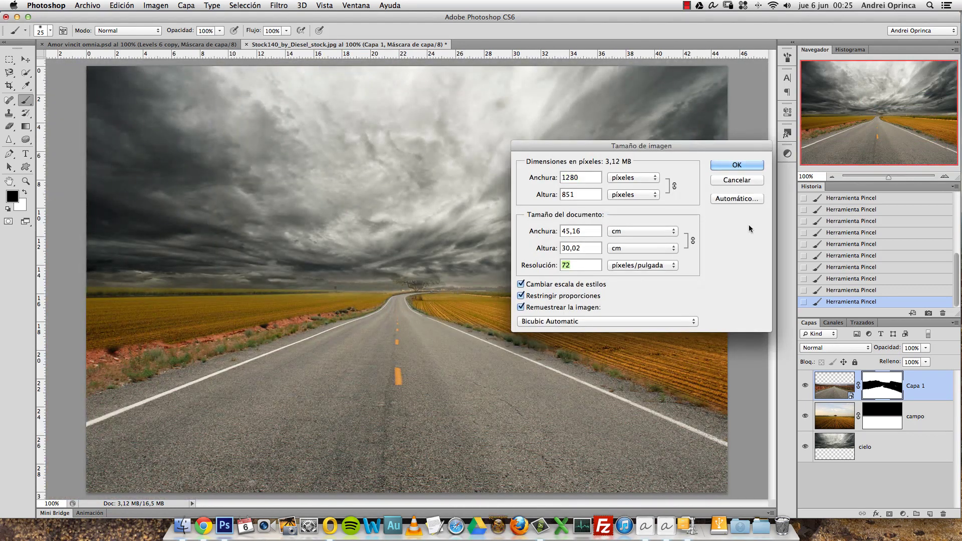
{"action": "key", "text": "Escape"}
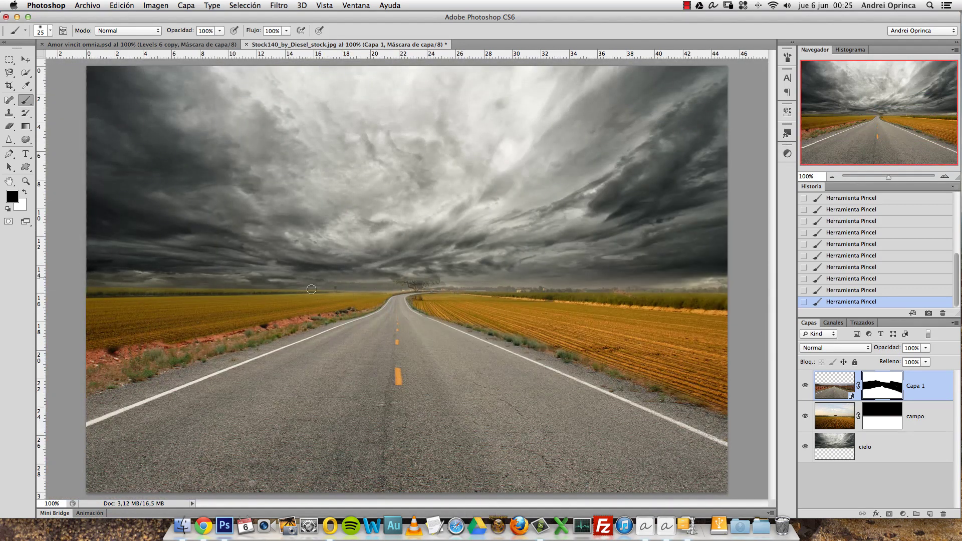
- Paint out the red soil on the left roadside with a larger brush
{"action": "key", "text": "bracketright"}
{"action": "key", "text": "bracketright"}
{"action": "mouse_move", "coordinate": [305, 309]}
{"action": "left_mouse_down"}
{"action": "mouse_move", "coordinate": [175, 345]}
{"action": "mouse_move", "coordinate": [133, 348]}
{"action": "mouse_move", "coordinate": [133, 333]}
{"action": "left_mouse_up"}
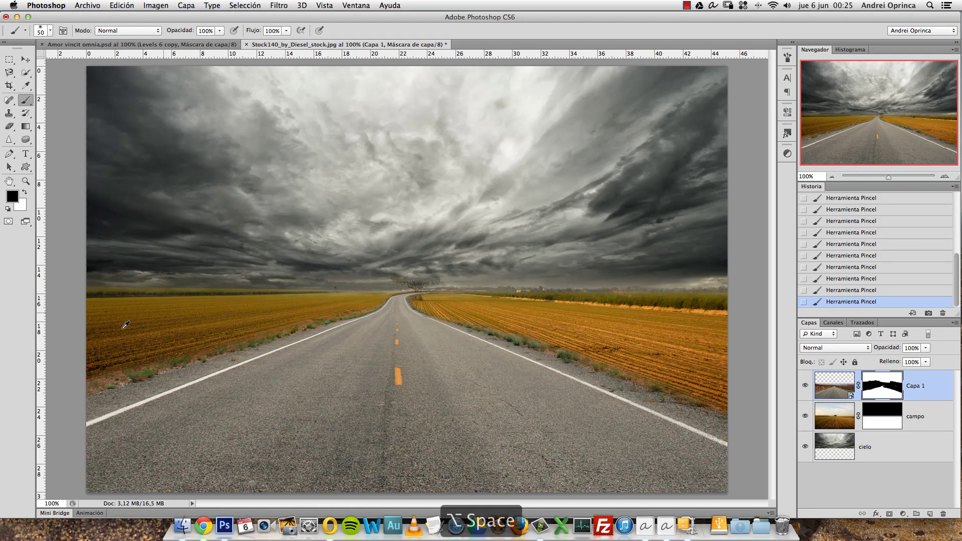
{"action": "left_click", "coordinate": [203, 301], "text": "alt"}
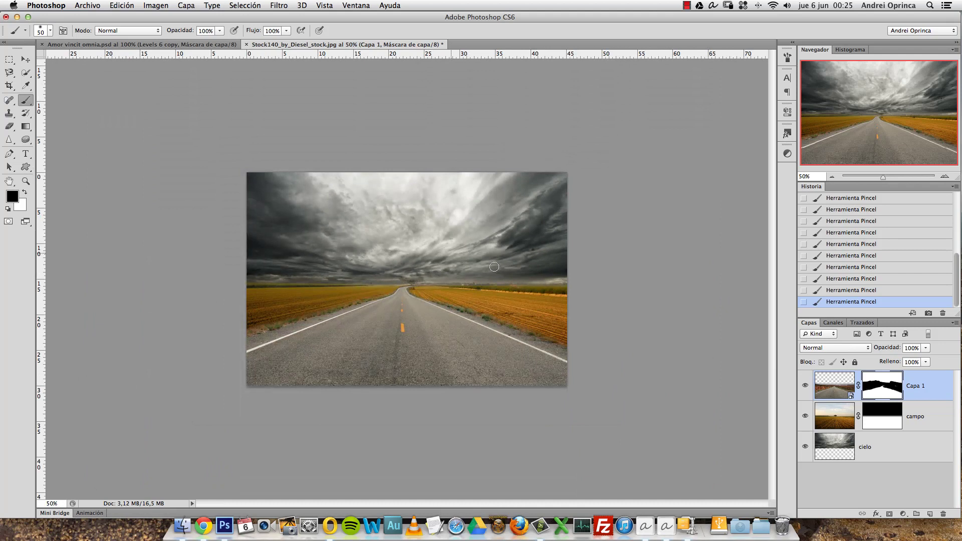
{"action": "left_click", "coordinate": [521, 318], "text": "ctrl"}
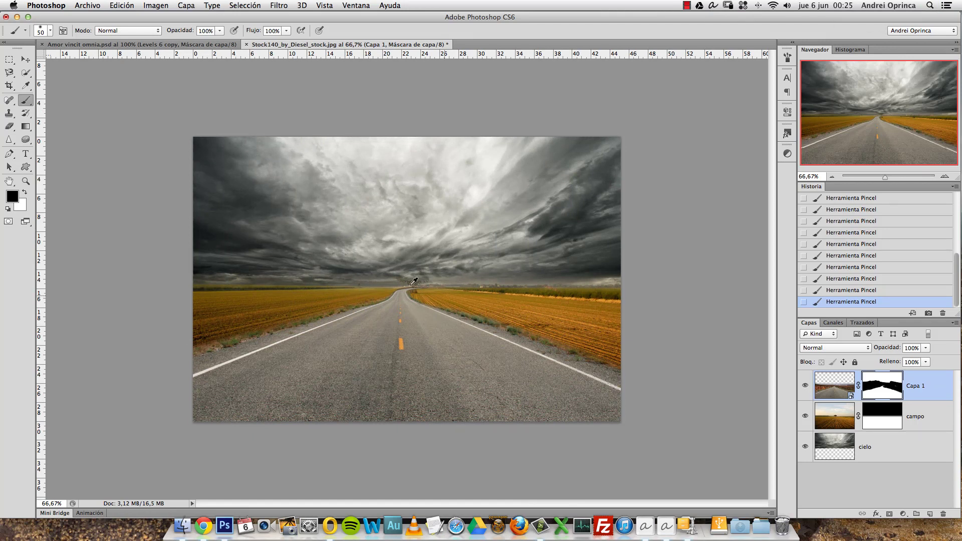
{"action": "left_click", "coordinate": [451, 302], "text": "alt"}
{"action": "left_click", "coordinate": [451, 302], "text": "super"}
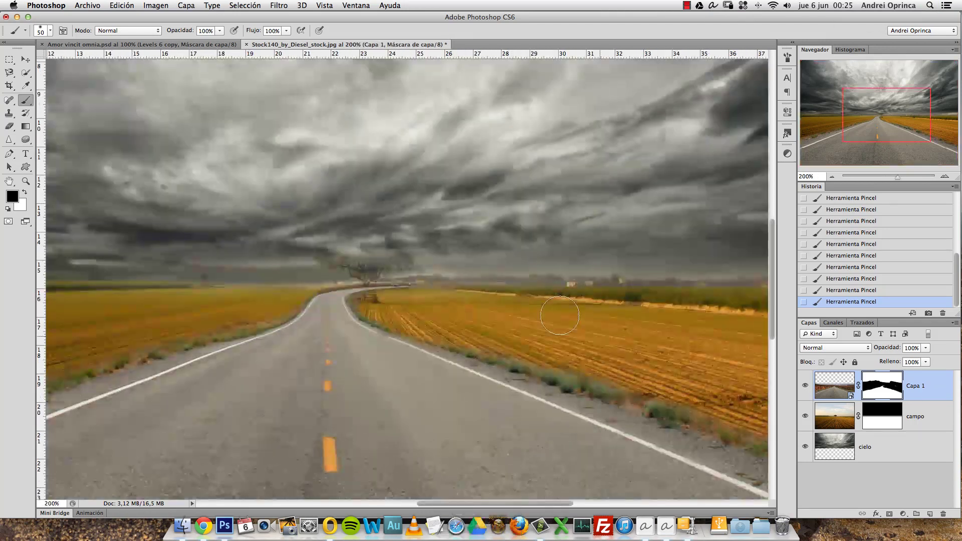
{"action": "left_click", "coordinate": [679, 389], "text": "super"}
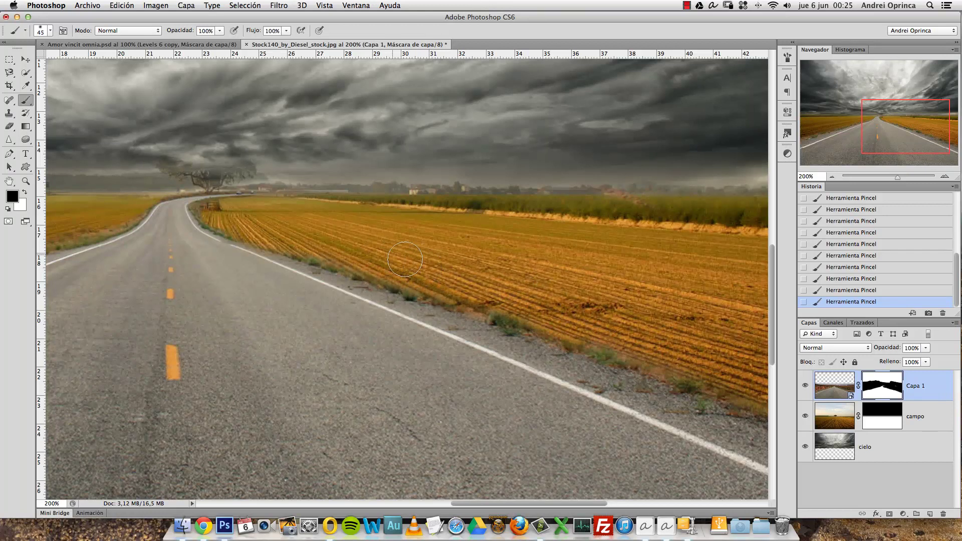
- Shrink the brush slightly and review the full composite at actual size
{"action": "key", "text": "bracketleft"}
{"action": "key", "text": "alt+space"}
{"action": "left_click", "coordinate": [336, 194], "text": "alt"}
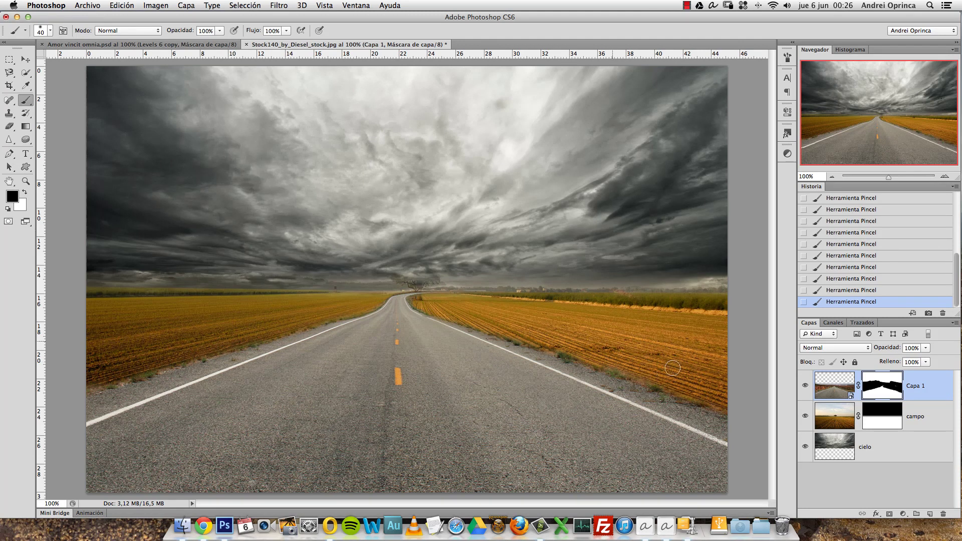
{"action": "left_click", "coordinate": [412, 327], "text": "alt"}
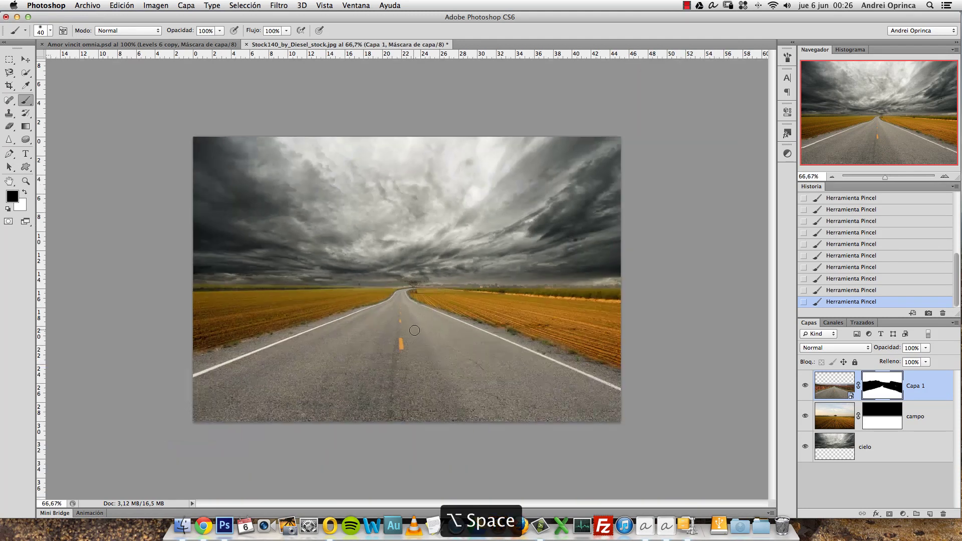
{"action": "left_click", "coordinate": [401, 331], "text": "super"}
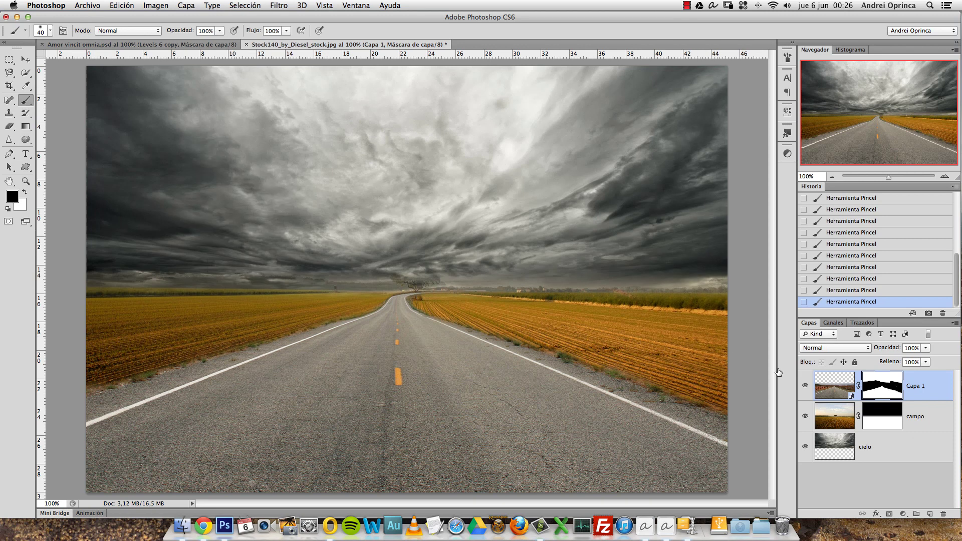
- Rename Capa 1 to 'carretera', then select the cielo layer for an adjustment
{"action": "double_click", "coordinate": [914, 389]}
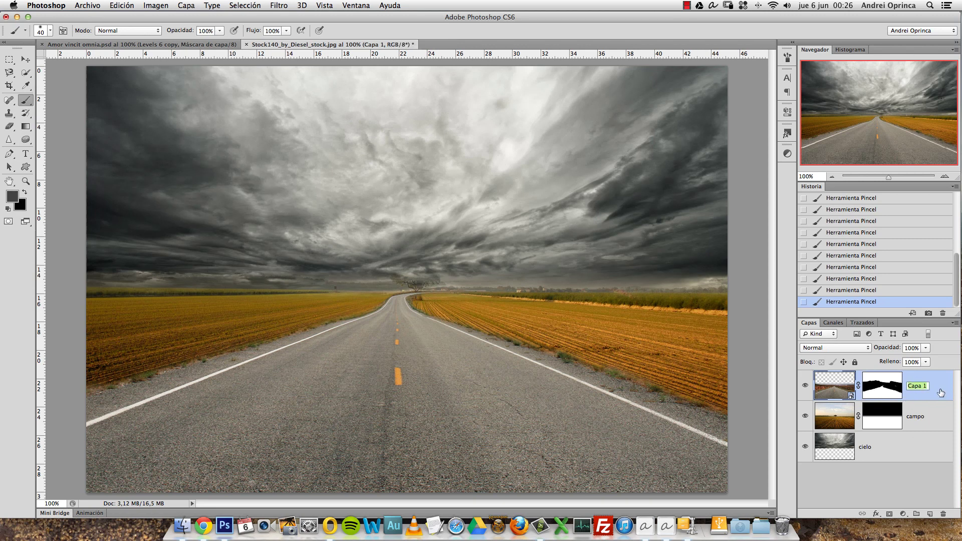
{"action": "type", "text": "carre"}
{"action": "type", "text": "tera"}
{"action": "key", "text": "Return"}
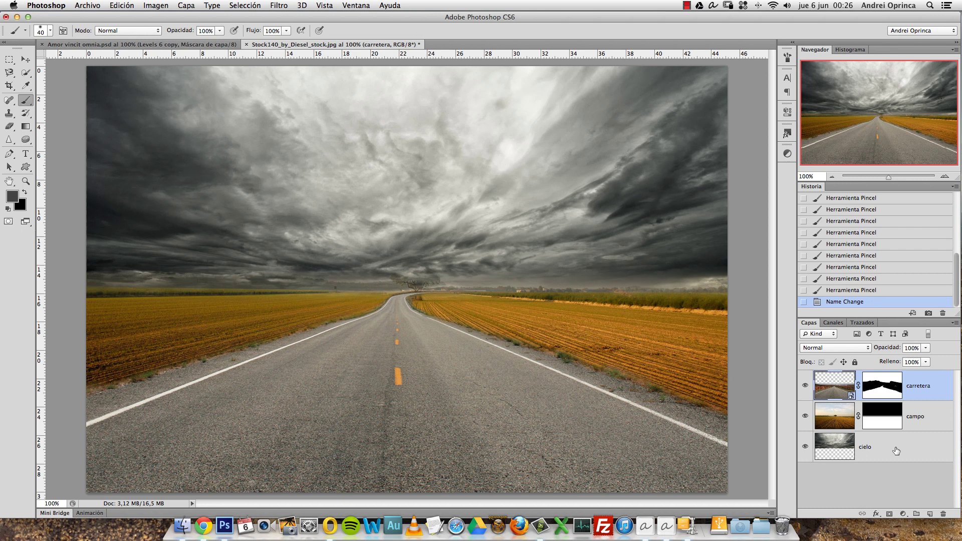
{"action": "left_click", "coordinate": [897, 451]}
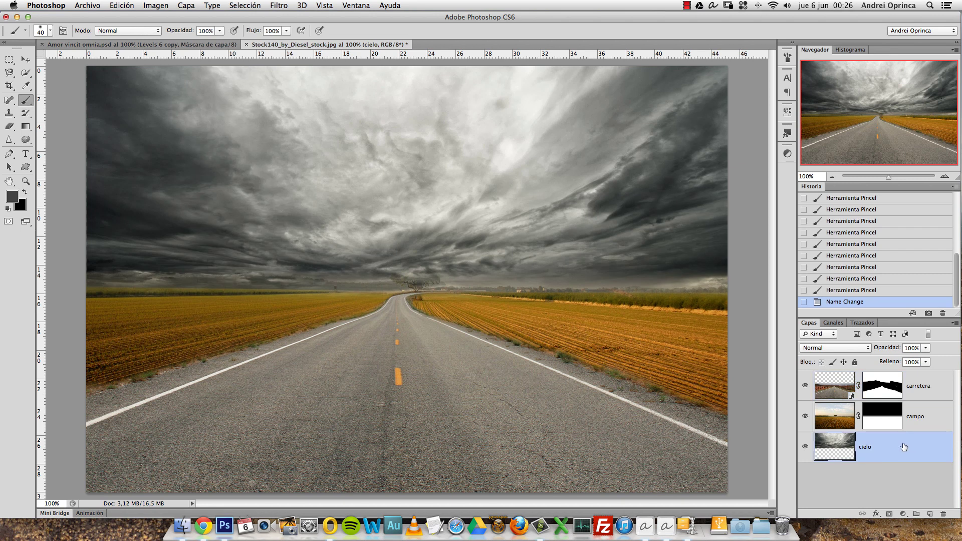
{"action": "left_click", "coordinate": [903, 514]}
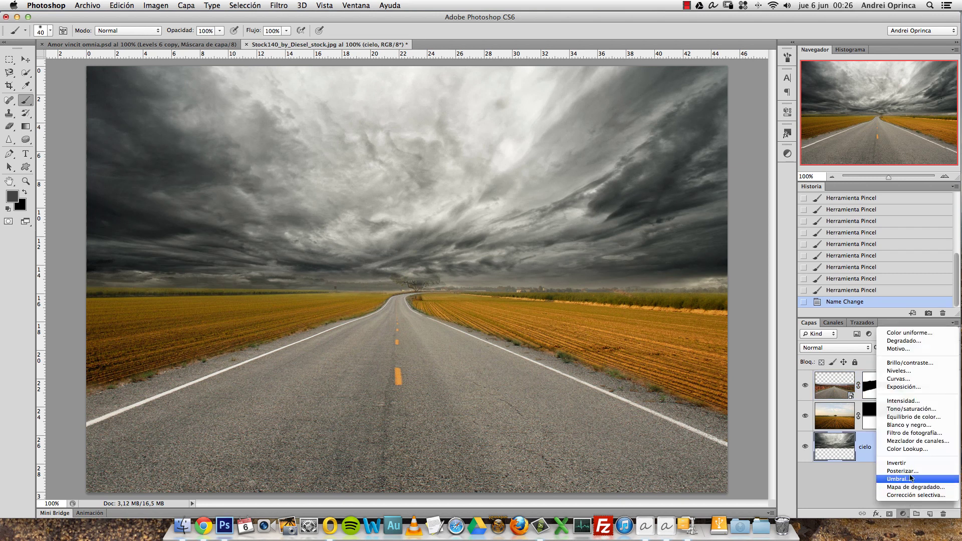
- Add a Niveles adjustment above cielo with midtones at 1,26, then select campo
{"action": "left_click", "coordinate": [902, 371]}
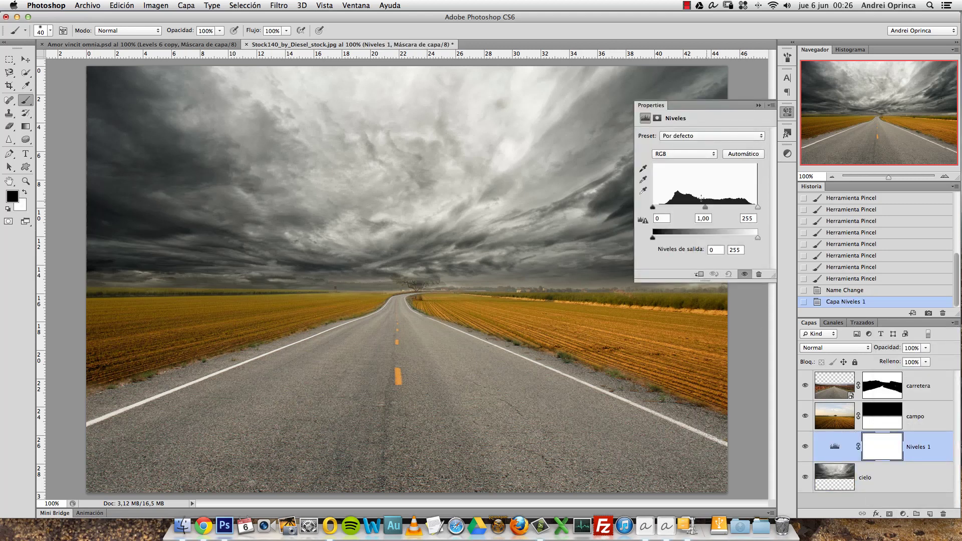
{"action": "left_click_drag", "start_coordinate": [705, 207], "coordinate": [698, 210]}
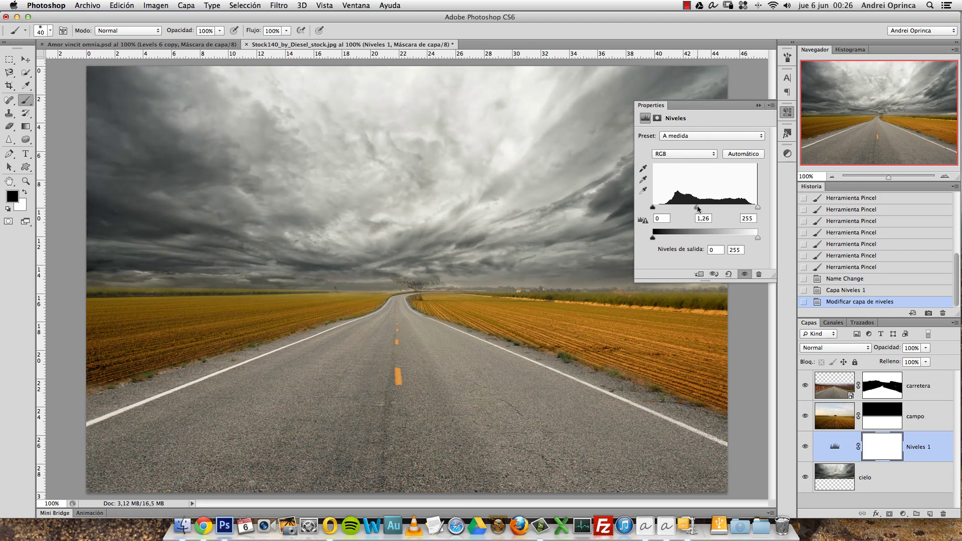
{"action": "left_click", "coordinate": [759, 105]}
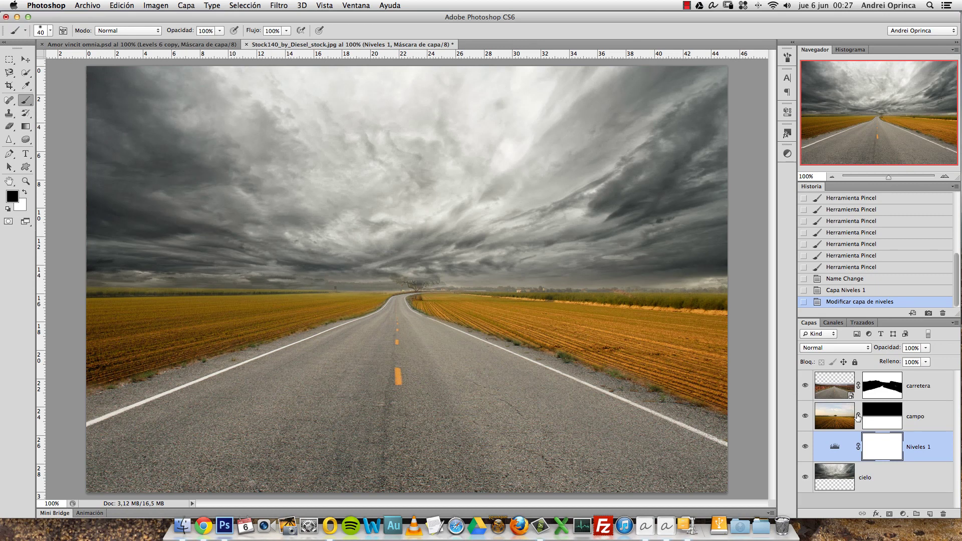
{"action": "left_click", "coordinate": [917, 423]}
{"action": "left_click", "coordinate": [903, 513]}
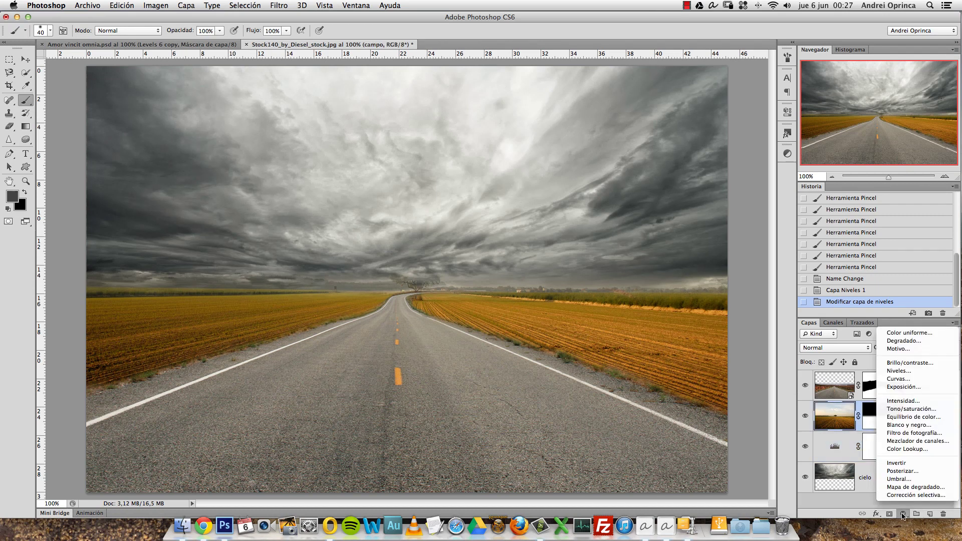
- Add a Tono/saturación layer clipped to campo with saturation at -77
{"action": "left_click", "coordinate": [912, 409]}
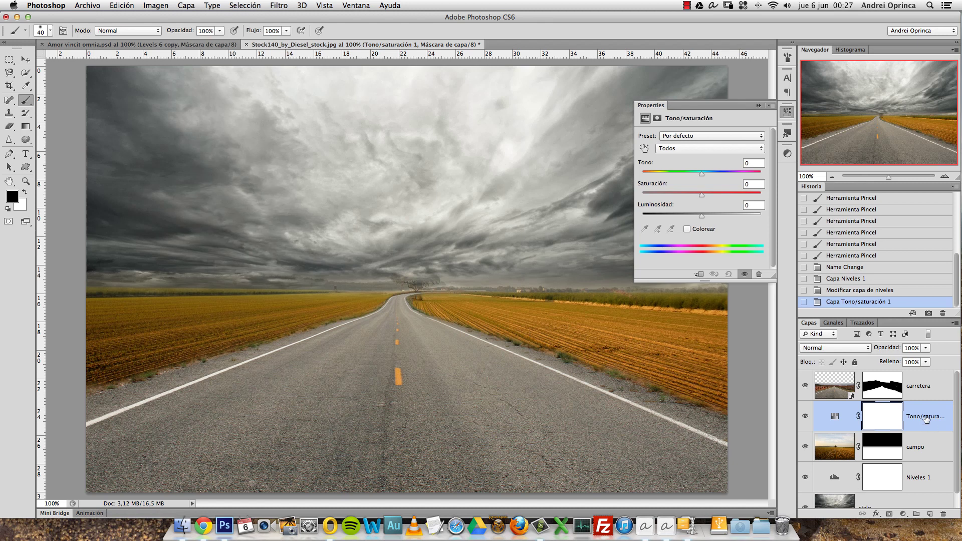
{"action": "right_click", "coordinate": [911, 420]}
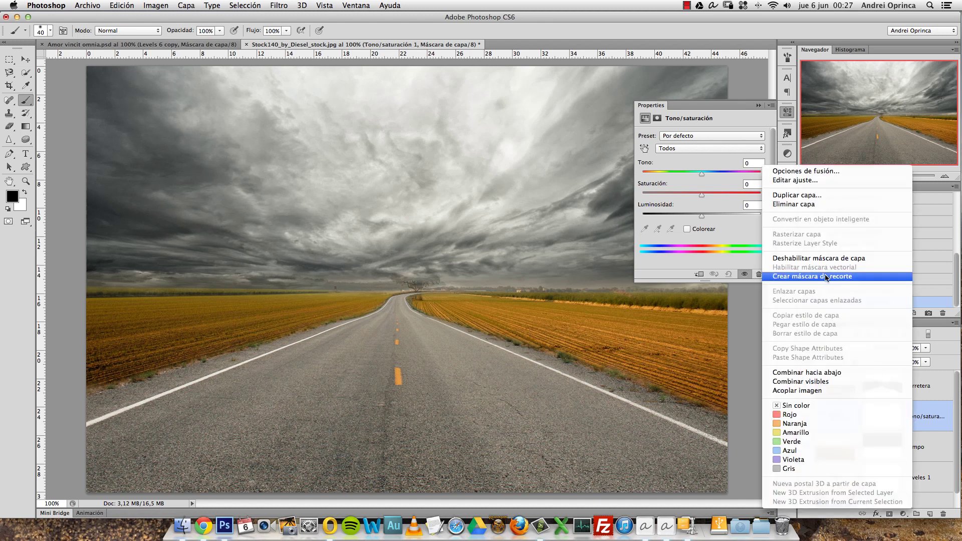
{"action": "left_click", "coordinate": [827, 276]}
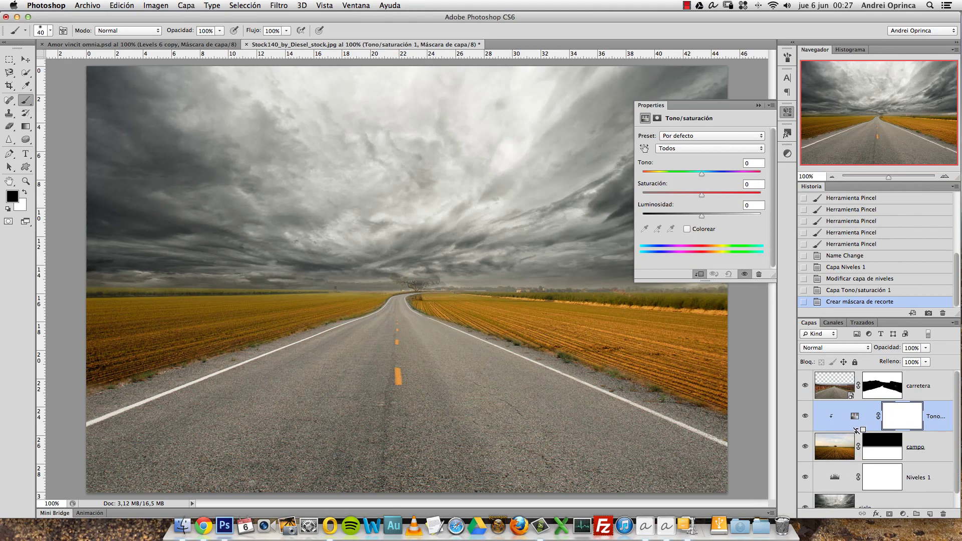
{"action": "left_click", "coordinate": [856, 430], "text": "alt"}
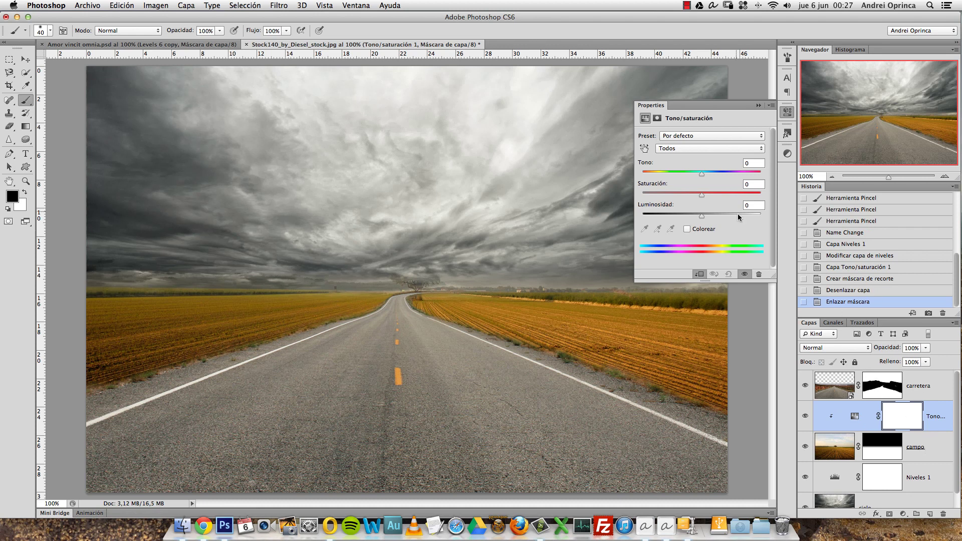
{"action": "left_click_drag", "start_coordinate": [700, 194], "coordinate": [652, 196]}
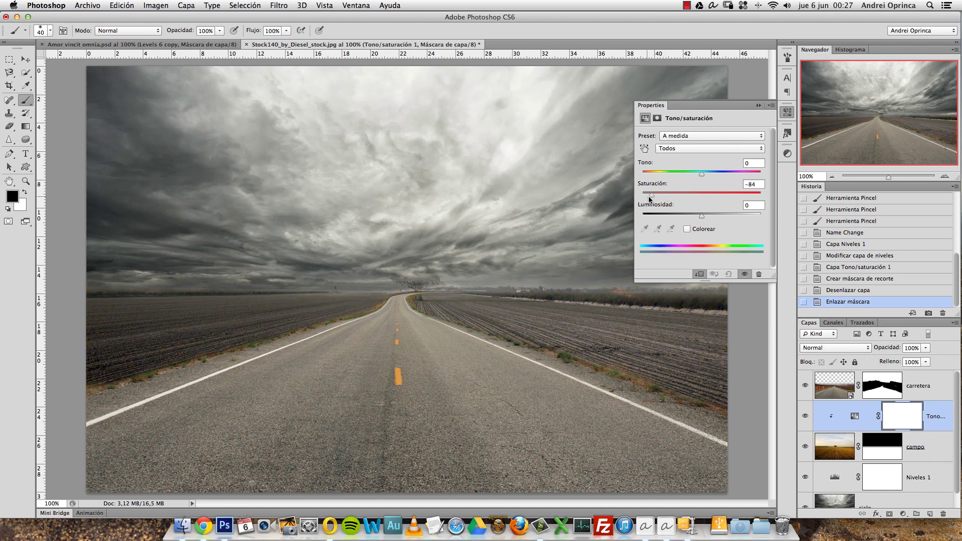
{"action": "left_click_drag", "start_coordinate": [650, 199], "coordinate": [657, 199]}
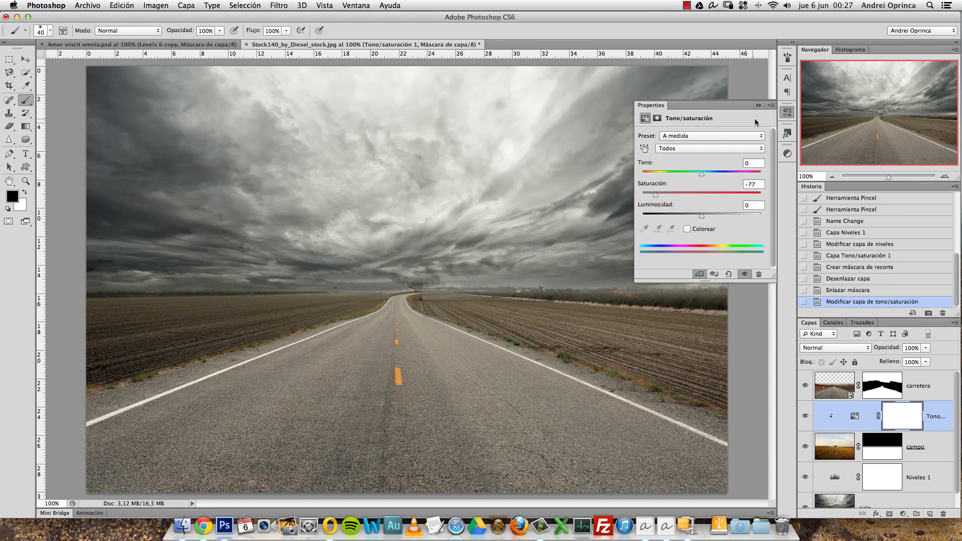
{"action": "left_click", "coordinate": [758, 106]}
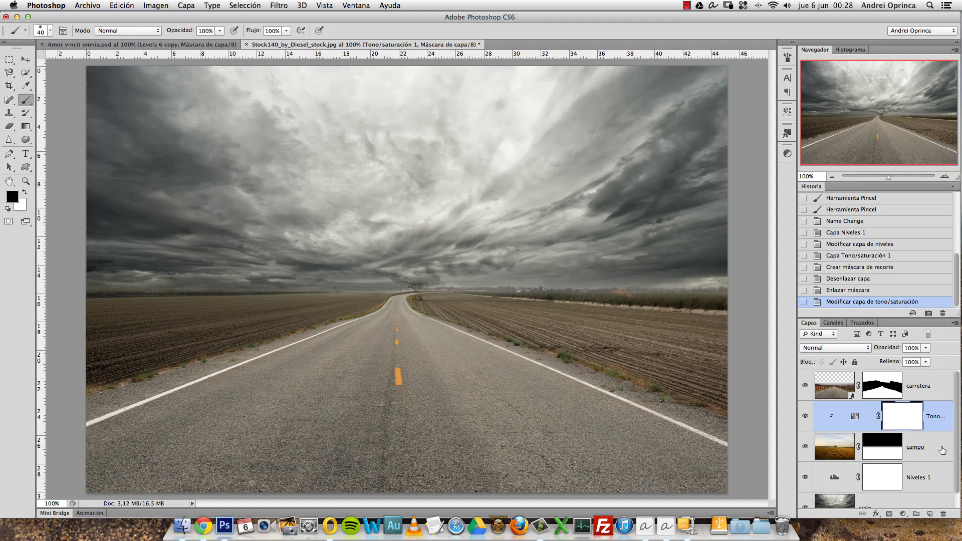
{"action": "left_click", "coordinate": [903, 514]}
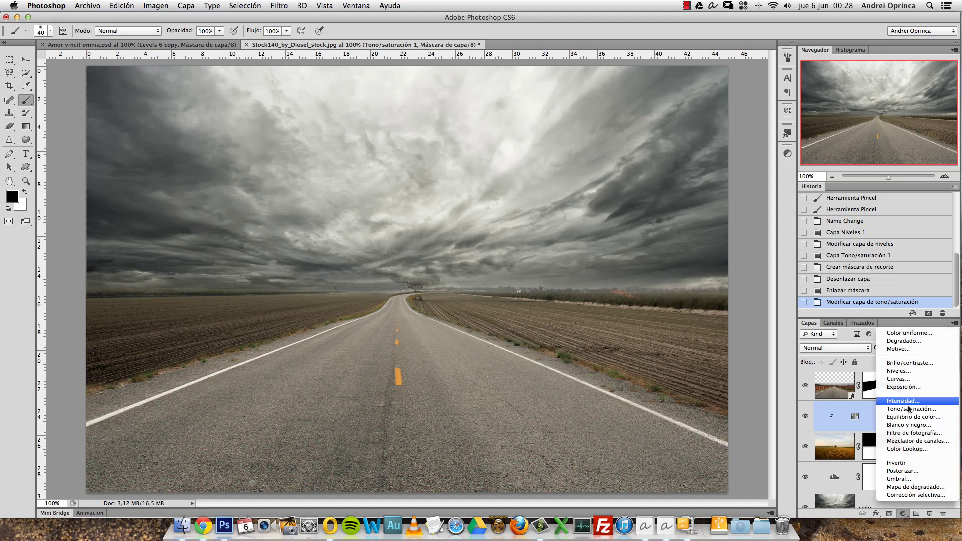
- Add a clipped Niveles adjustment to the fields with midtones 1,31 and white point 244
{"action": "left_click", "coordinate": [899, 371]}
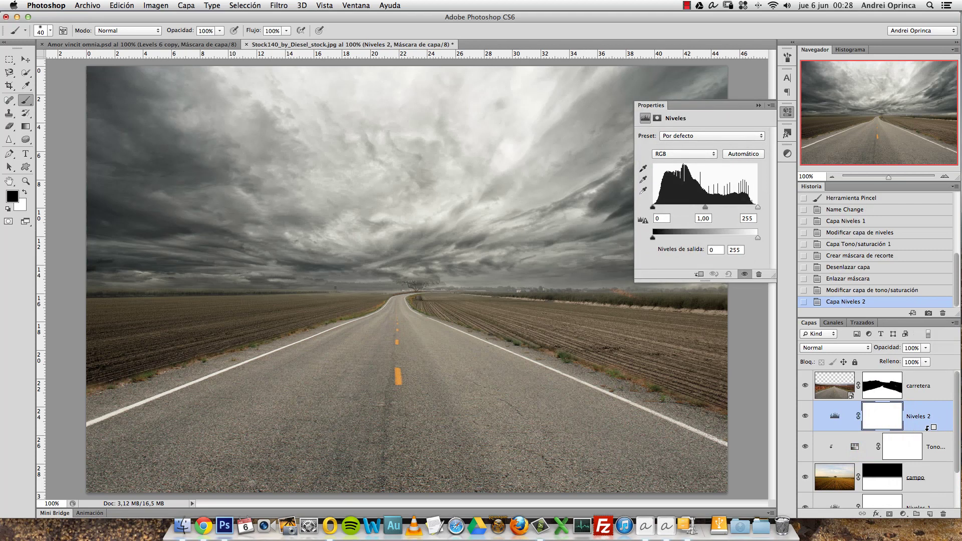
{"action": "left_click", "coordinate": [922, 431], "text": "alt"}
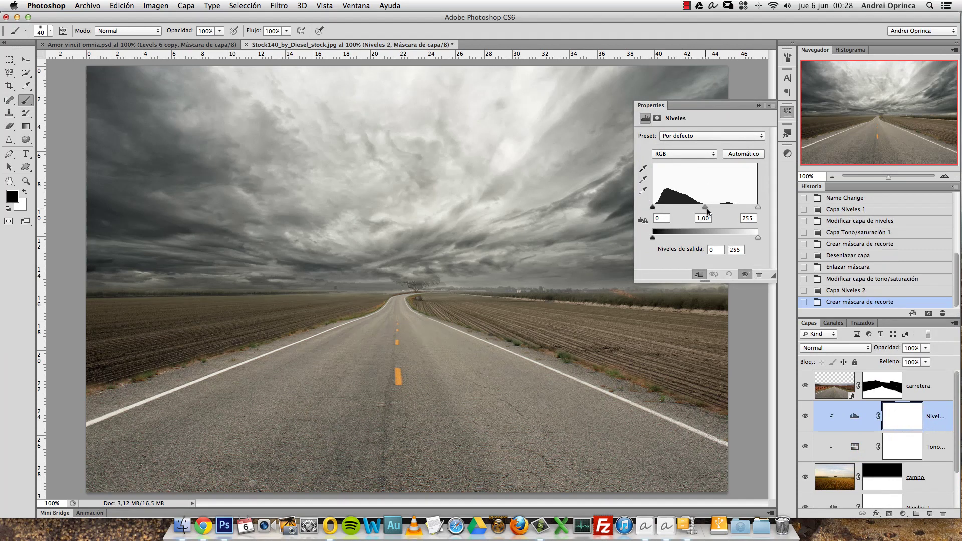
{"action": "left_click_drag", "start_coordinate": [707, 210], "coordinate": [696, 212]}
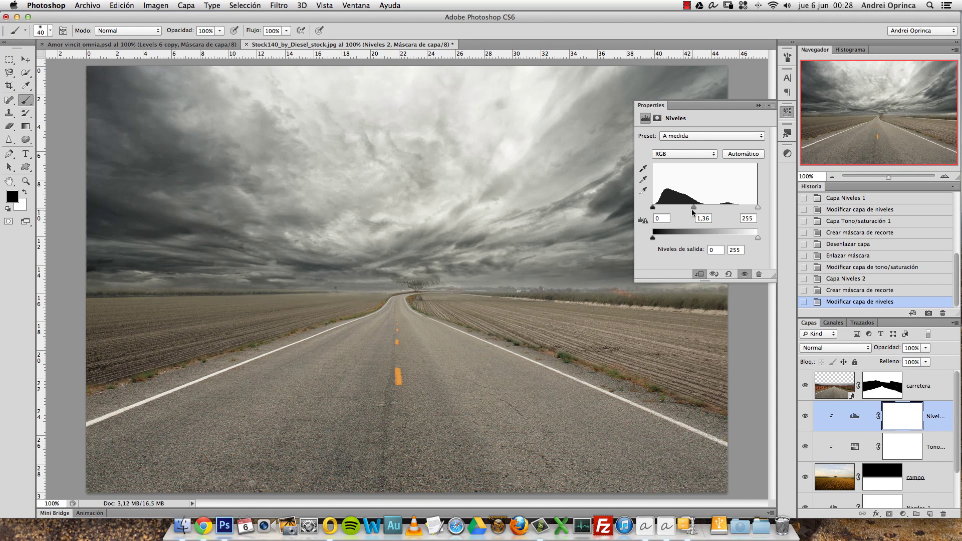
{"action": "left_click_drag", "start_coordinate": [757, 239], "coordinate": [753, 207]}
{"action": "left_click_drag", "start_coordinate": [693, 208], "coordinate": [696, 209]}
{"action": "left_click", "coordinate": [758, 106]}
- Toggle the levels adjustment to compare, then make carretera the active layer
{"action": "left_click", "coordinate": [805, 417]}
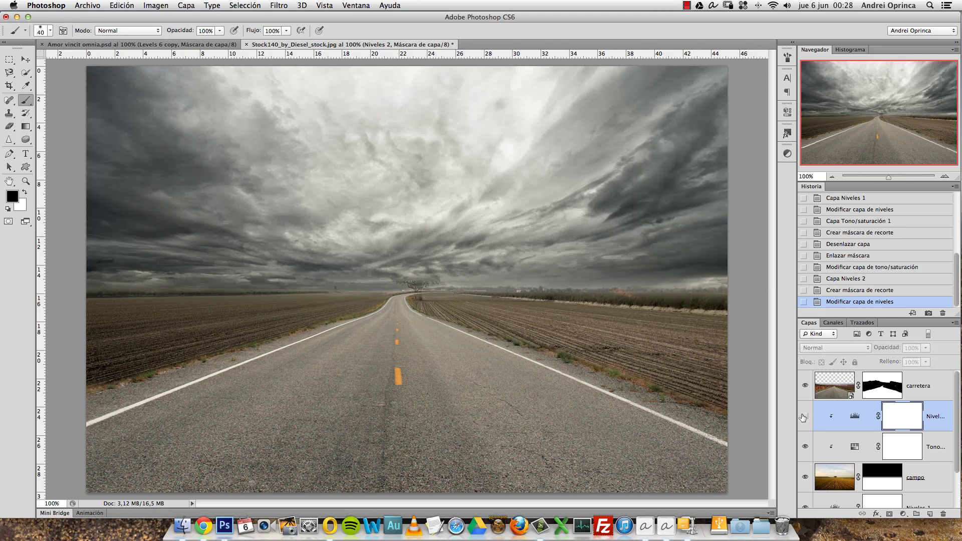
{"action": "left_click", "coordinate": [804, 416]}
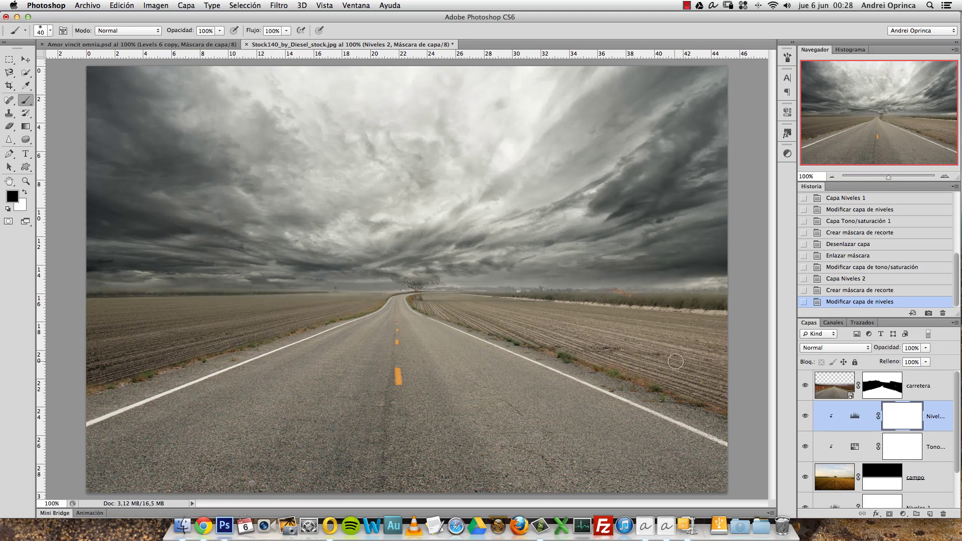
{"action": "scroll", "coordinate": [935, 389], "scroll_direction": "down", "scroll_amount": 1}
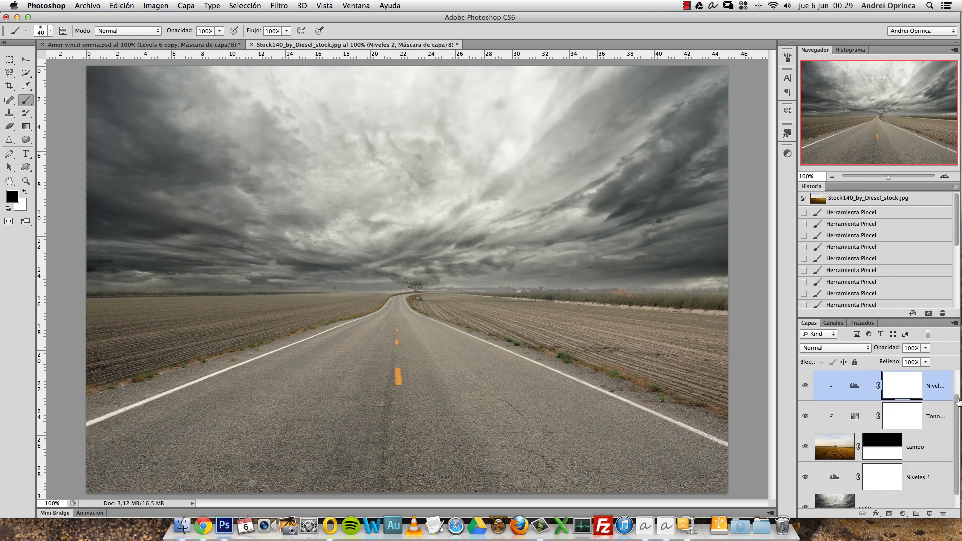
{"action": "left_click_drag", "start_coordinate": [958, 405], "coordinate": [957, 388]}
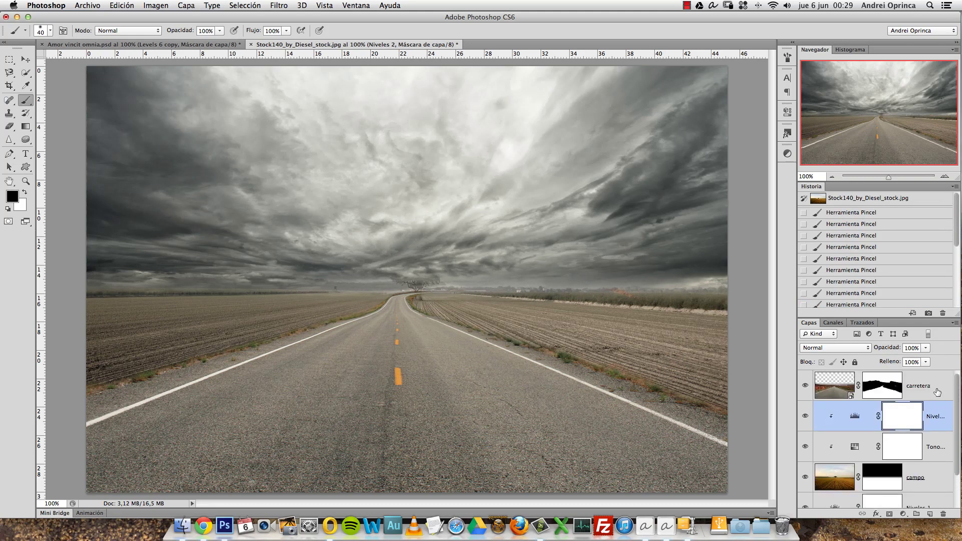
{"action": "left_click", "coordinate": [937, 393]}
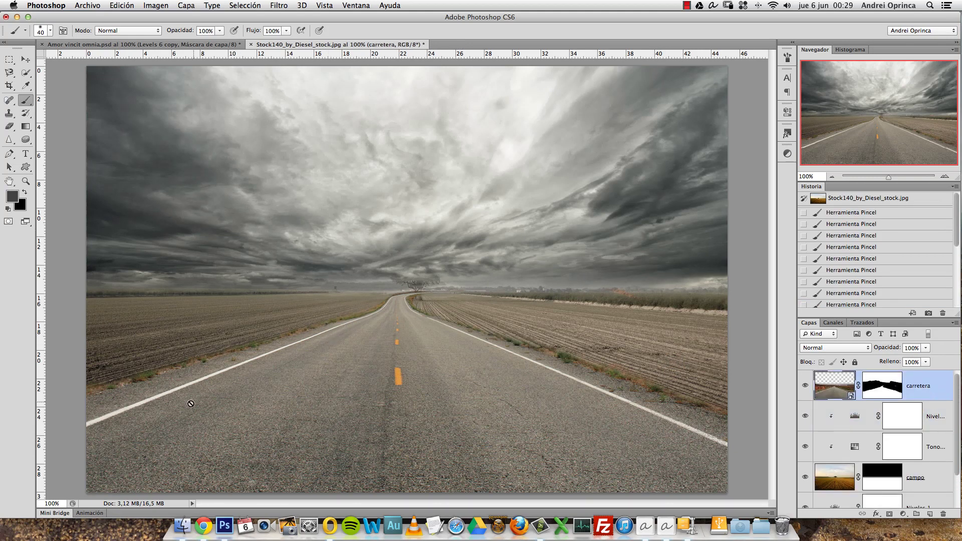
- Give carretera an inverted reflected gradient overlay at 0° angle and 42% scale, centred on the road
{"action": "double_click", "coordinate": [938, 385]}
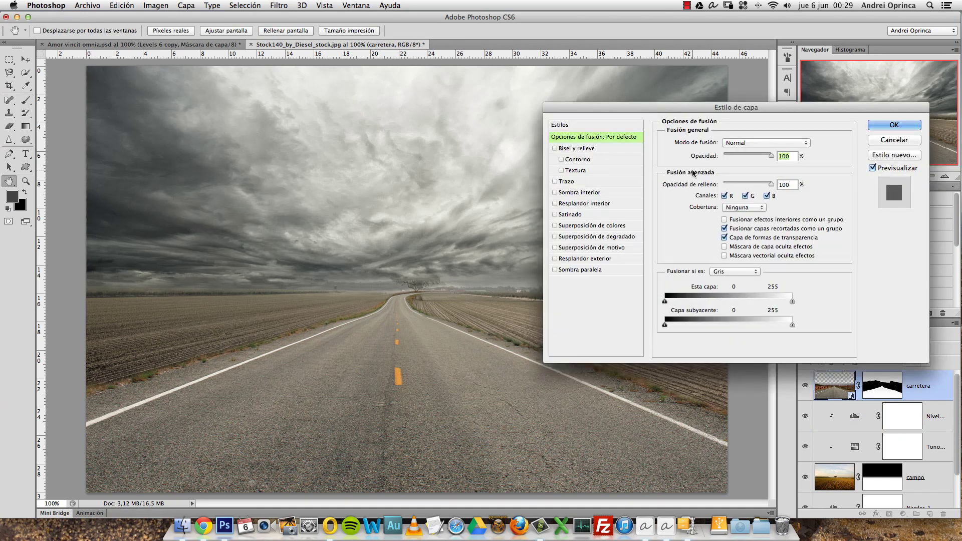
{"action": "left_click", "coordinate": [585, 237]}
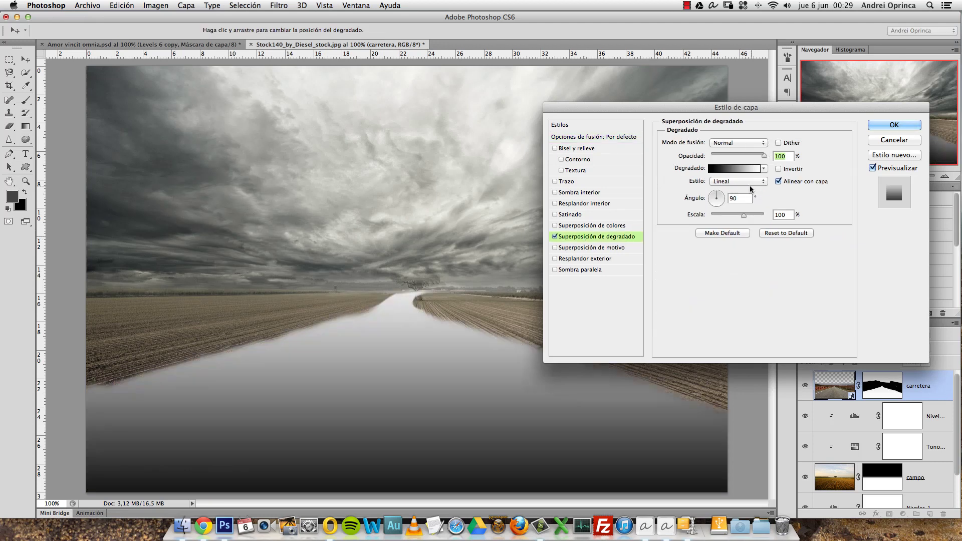
{"action": "left_click", "coordinate": [736, 182]}
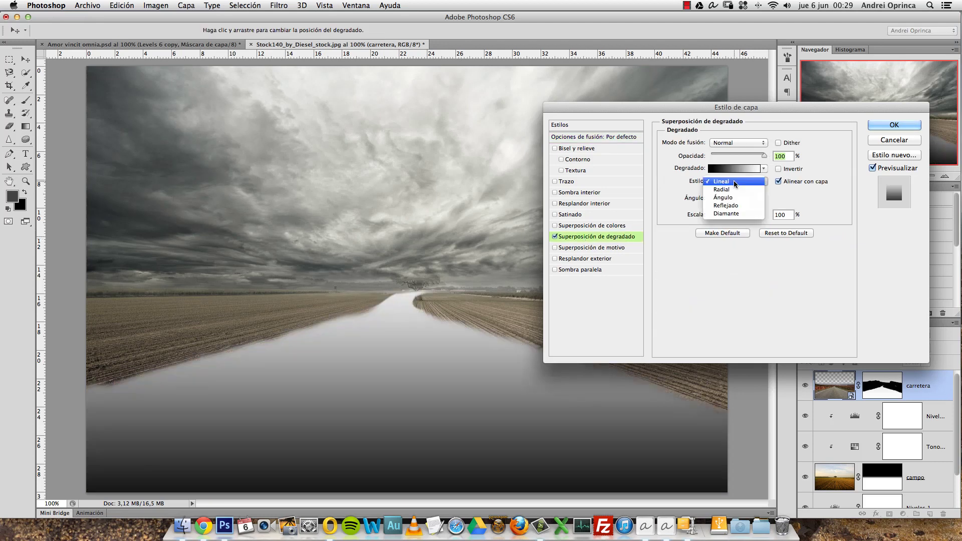
{"action": "left_click", "coordinate": [725, 206]}
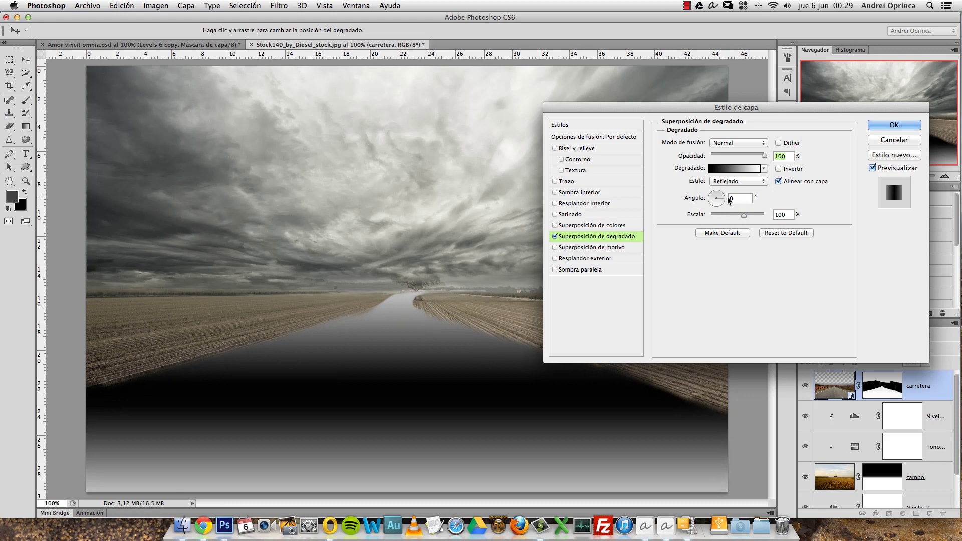
{"action": "left_click_drag", "start_coordinate": [720, 200], "coordinate": [730, 199]}
{"action": "left_click_drag", "start_coordinate": [476, 282], "coordinate": [431, 298]}
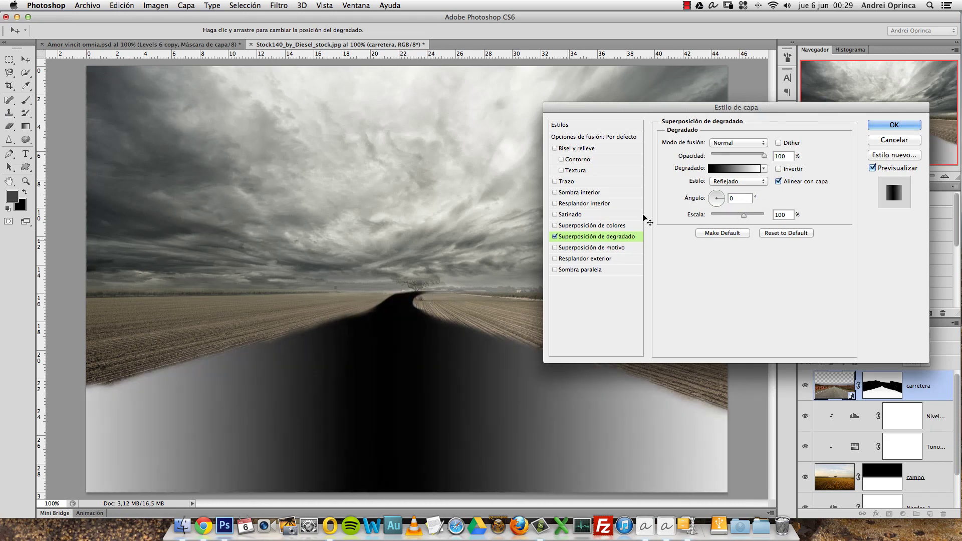
{"action": "left_click", "coordinate": [778, 169]}
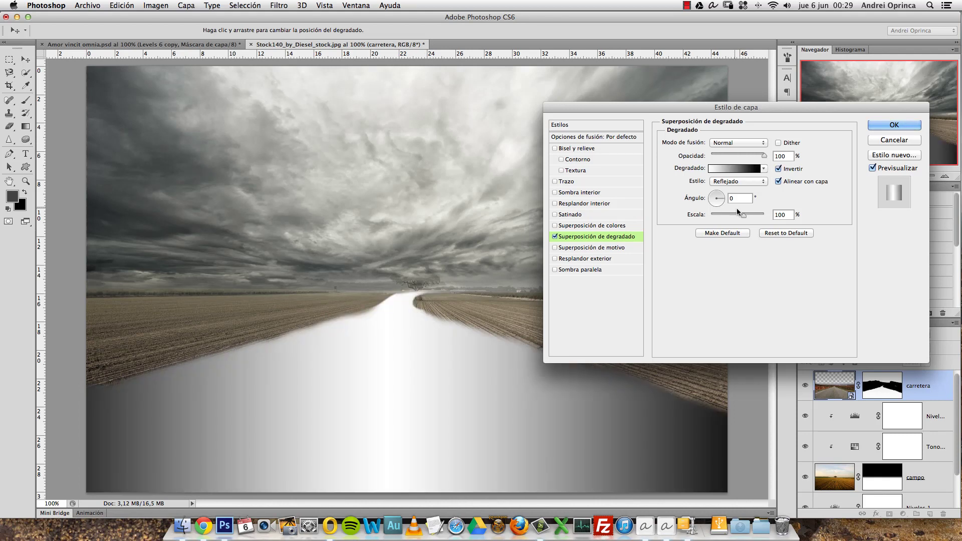
{"action": "left_click_drag", "start_coordinate": [743, 215], "coordinate": [722, 223]}
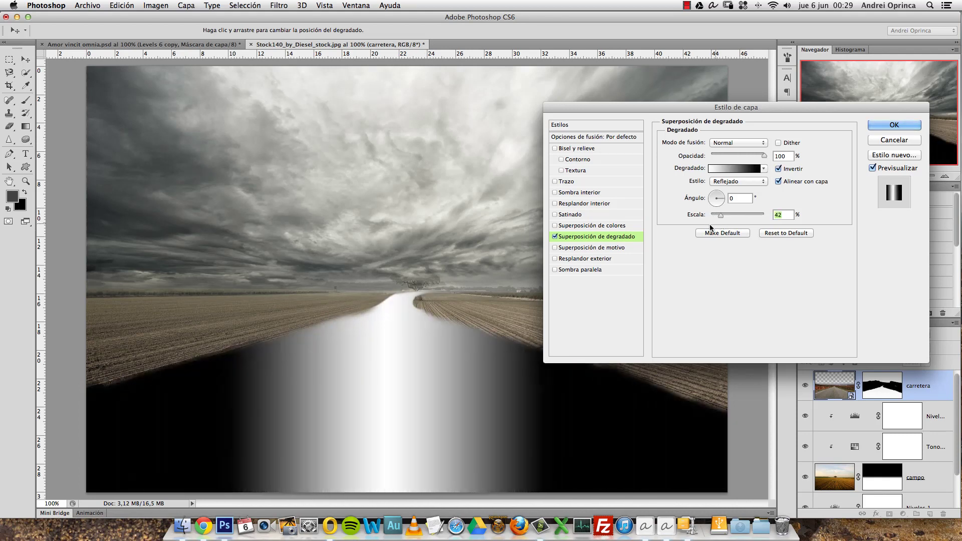
{"action": "left_click_drag", "start_coordinate": [451, 308], "coordinate": [472, 305]}
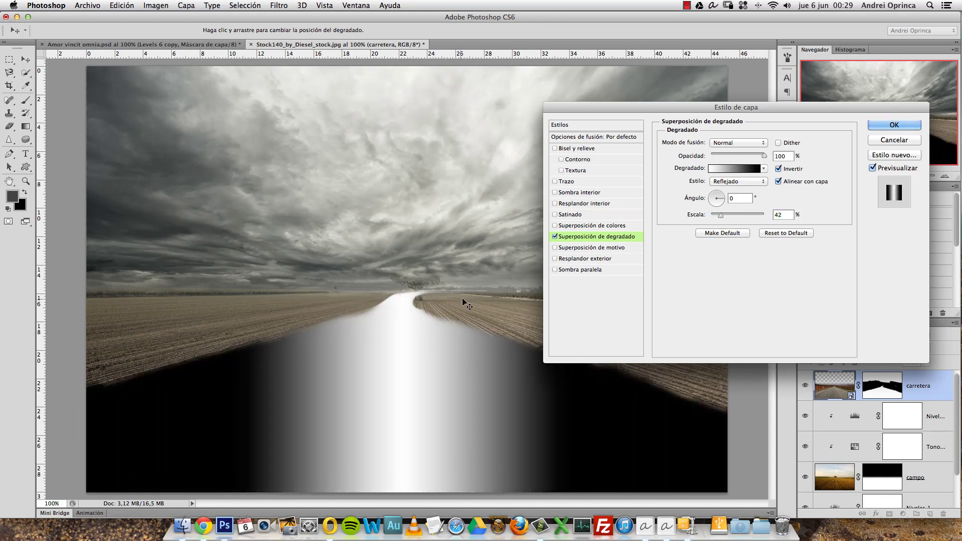
- Blend the gradient overlay in Soft Light at 30% opacity and apply it
{"action": "left_click", "coordinate": [738, 144]}
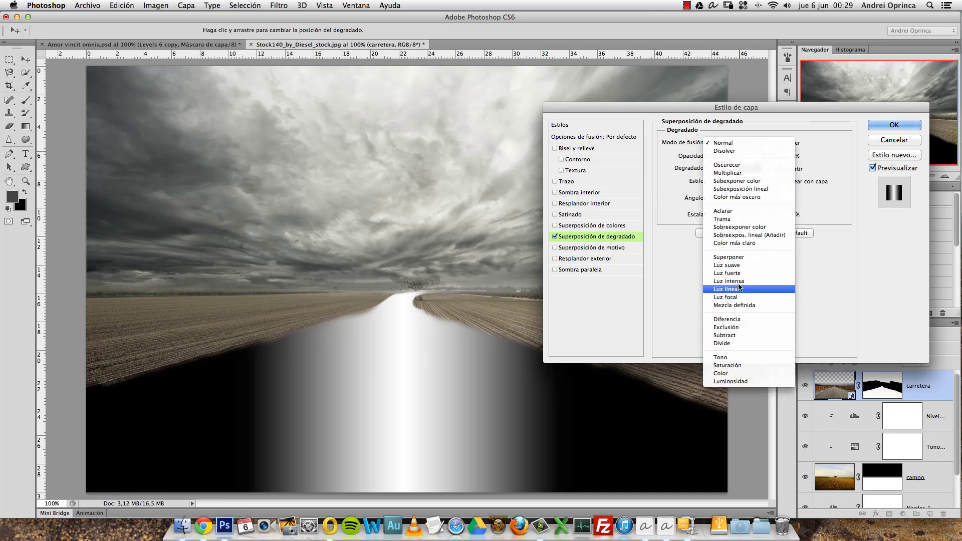
{"action": "left_click", "coordinate": [735, 265]}
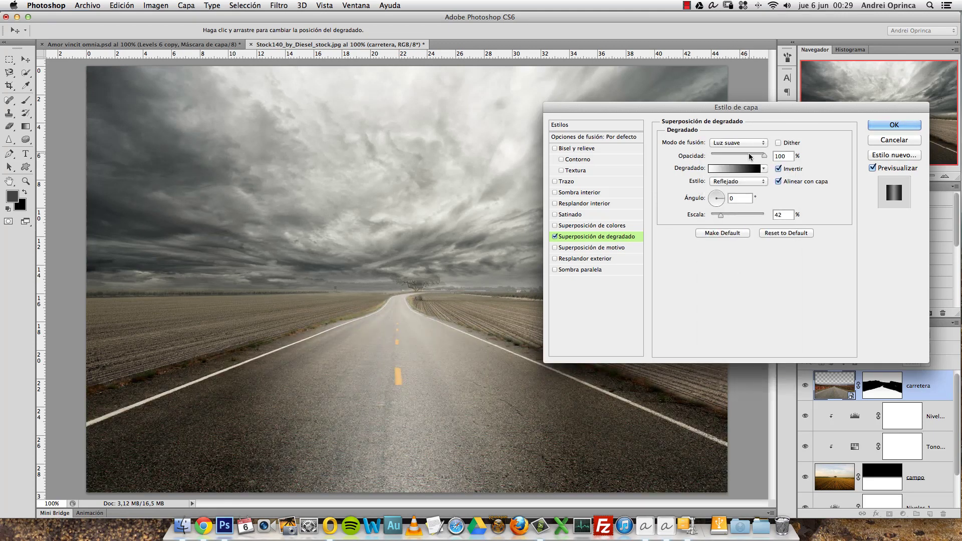
{"action": "left_click_drag", "start_coordinate": [746, 158], "coordinate": [730, 156]}
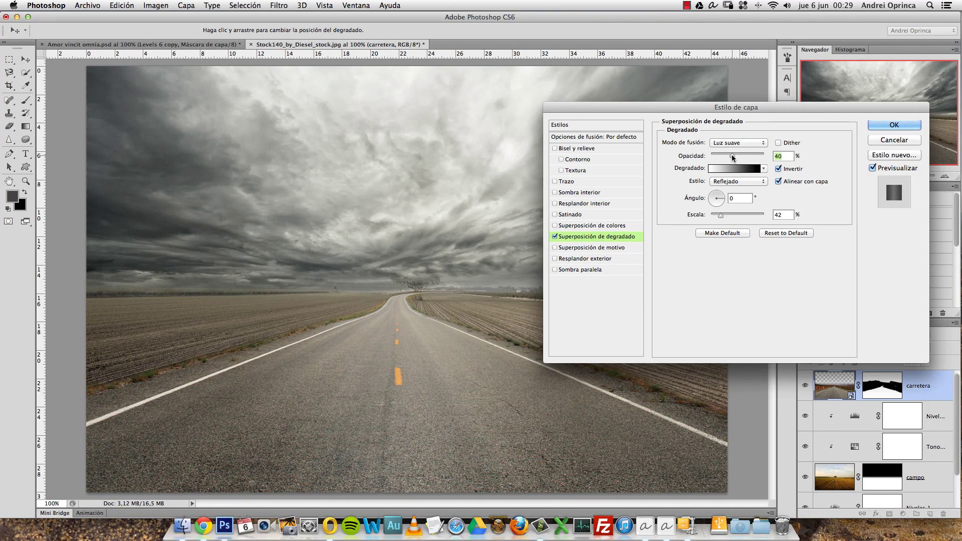
{"action": "left_click", "coordinate": [737, 142]}
{"action": "left_click", "coordinate": [735, 138]}
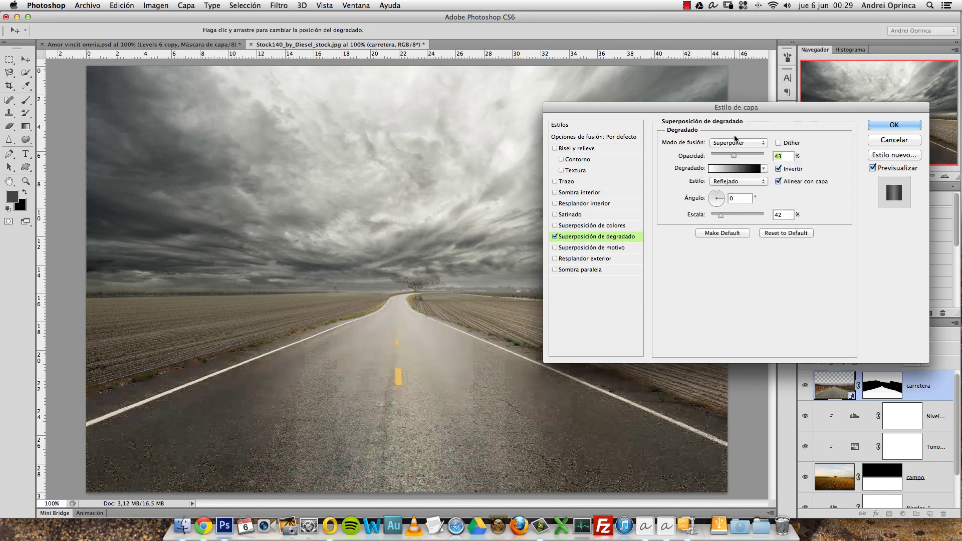
{"action": "left_click", "coordinate": [737, 143]}
{"action": "left_click", "coordinate": [737, 153]}
{"action": "left_click_drag", "start_coordinate": [734, 155], "coordinate": [727, 155]}
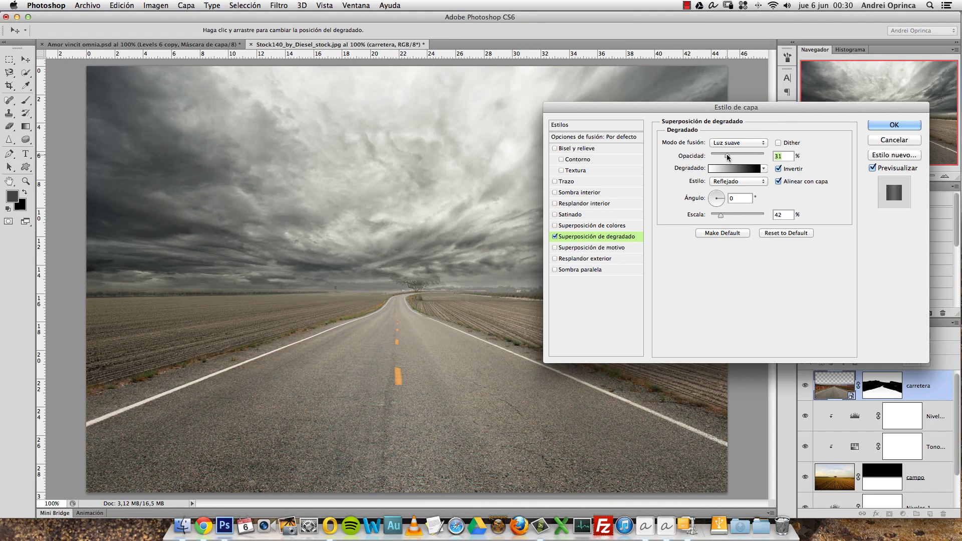
{"action": "left_click", "coordinate": [461, 262]}
{"action": "left_click", "coordinate": [765, 159]}
{"action": "type", "text": "30"}
{"action": "left_click", "coordinate": [889, 127]}
- Toggle the road's gradient overlay effect on and off to compare
{"action": "left_click", "coordinate": [826, 405]}
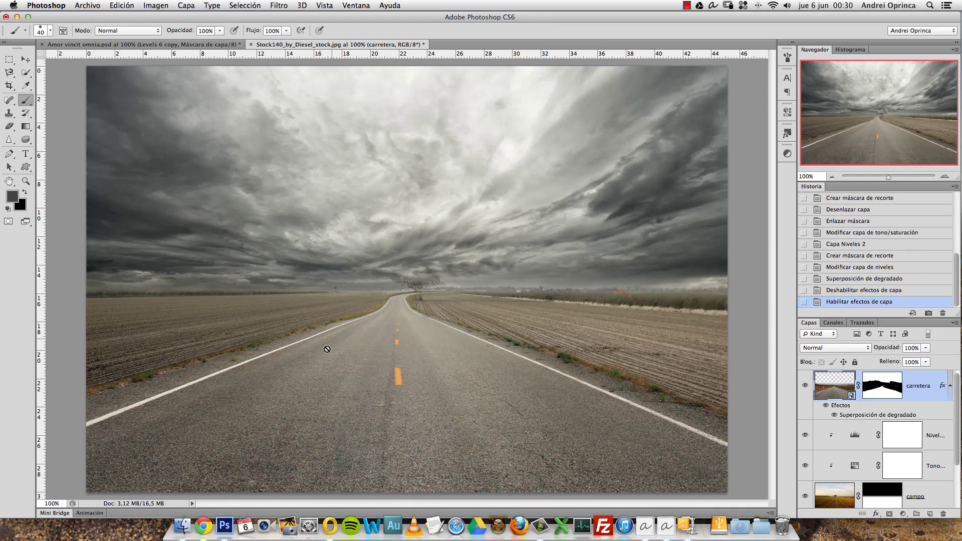
{"action": "left_click", "coordinate": [826, 405]}
{"action": "left_click", "coordinate": [826, 405]}
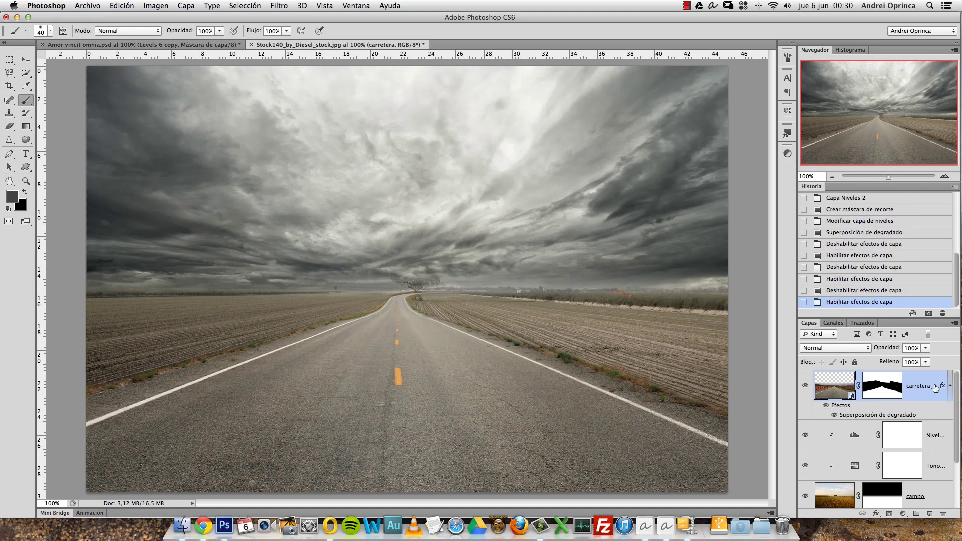
{"action": "left_click", "coordinate": [904, 514]}
- Add a Tono/saturación layer clipped to carretera with saturation at -40
{"action": "left_click", "coordinate": [920, 409]}
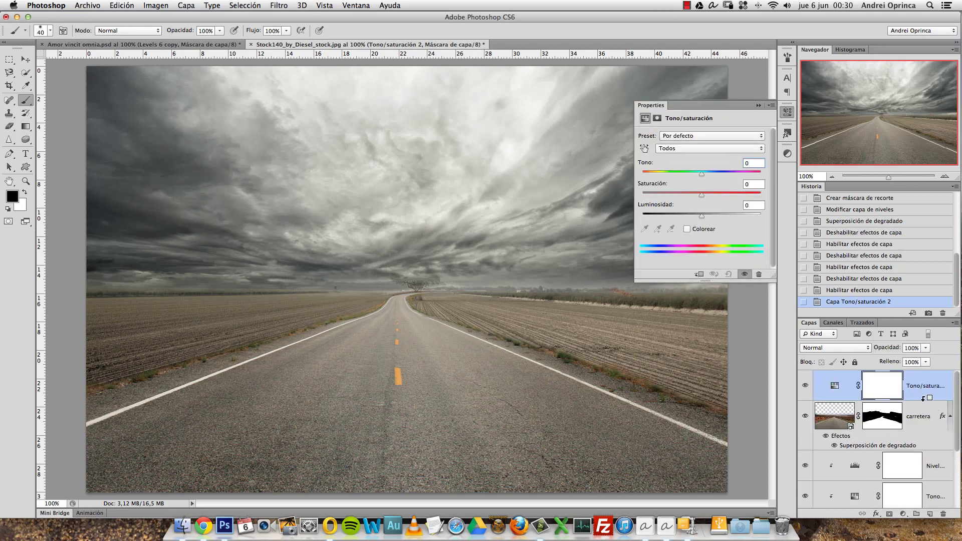
{"action": "left_click", "coordinate": [928, 401], "text": "alt"}
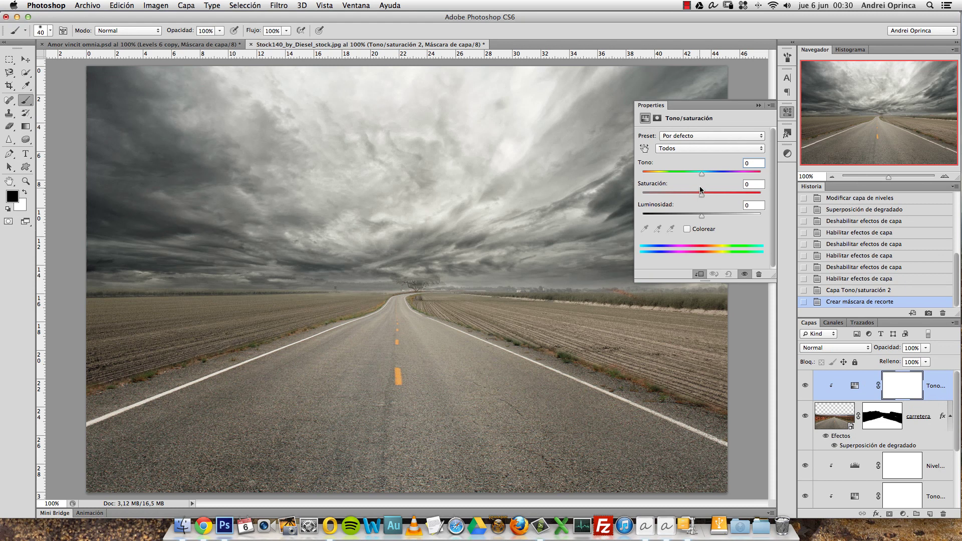
{"action": "left_click_drag", "start_coordinate": [702, 195], "coordinate": [676, 200]}
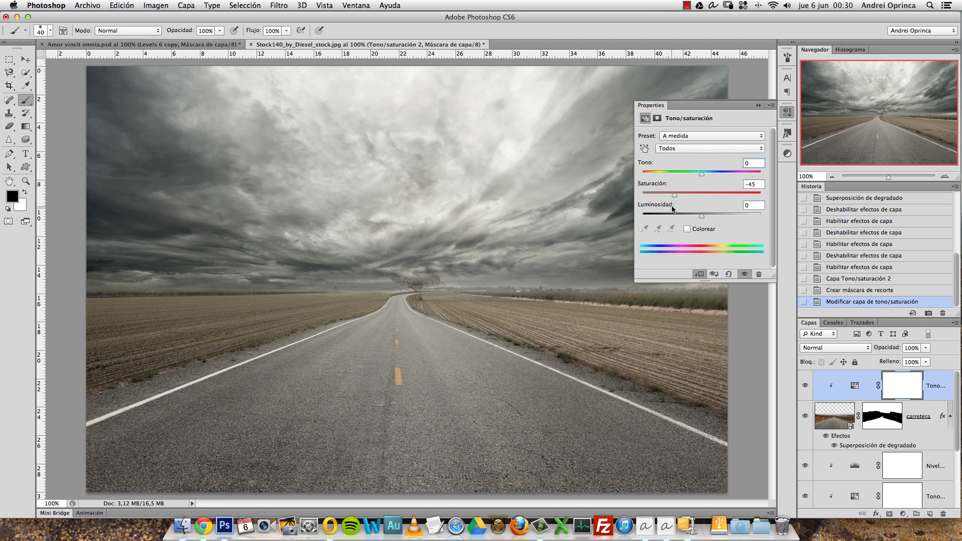
{"action": "left_click", "coordinate": [758, 185]}
{"action": "type", "text": "-40"}
{"action": "left_click", "coordinate": [766, 105]}
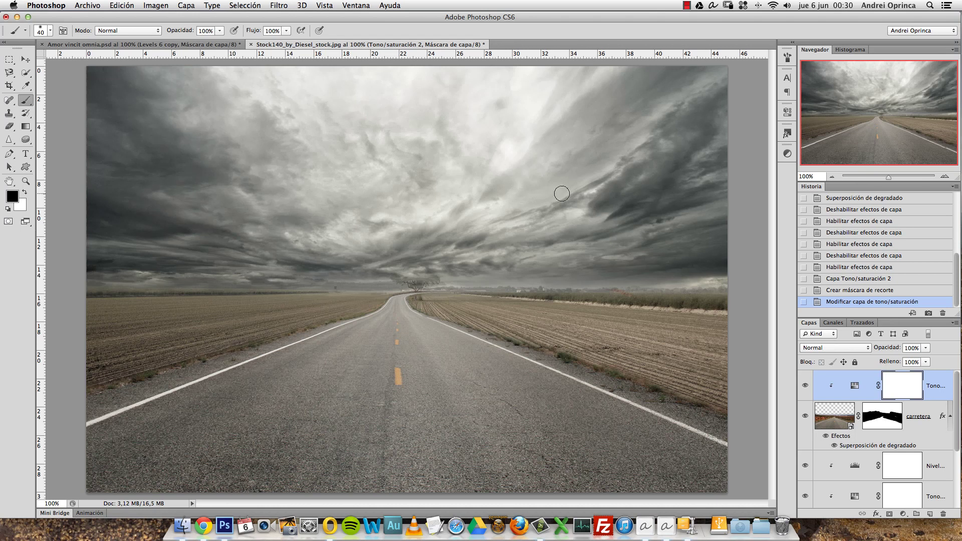
{"action": "left_click", "coordinate": [903, 513]}
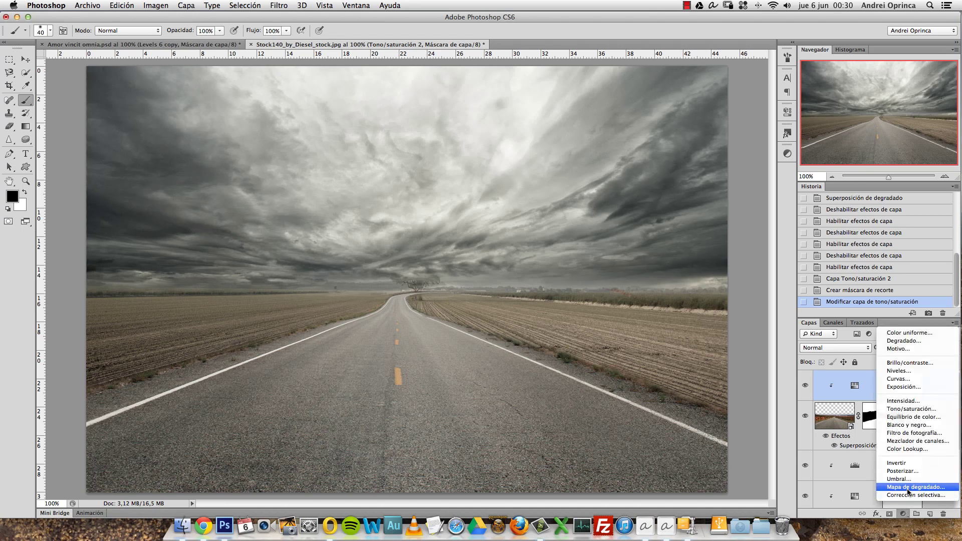
- Add a Mapa de degradado adjustment and load the black-to-white gradient preset
{"action": "left_click", "coordinate": [903, 488]}
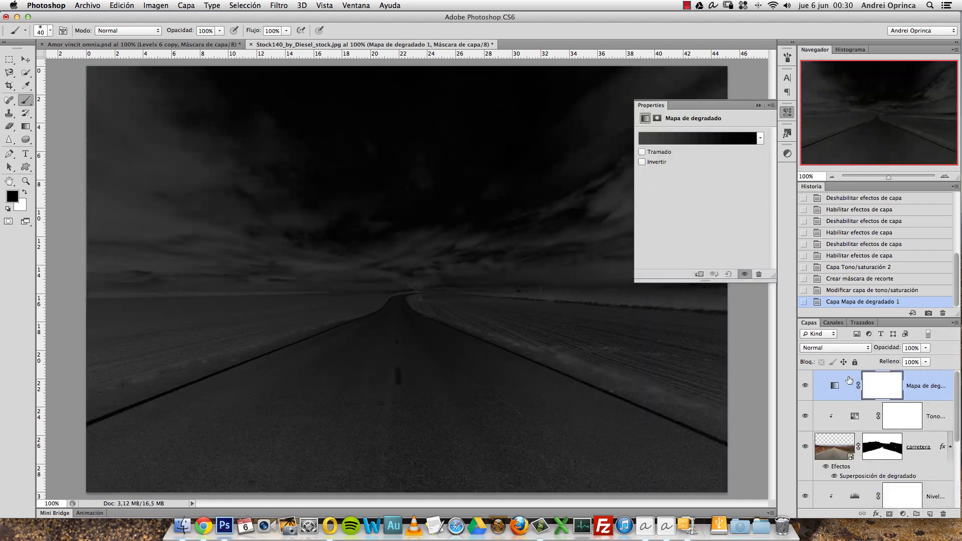
{"action": "left_click", "coordinate": [758, 106]}
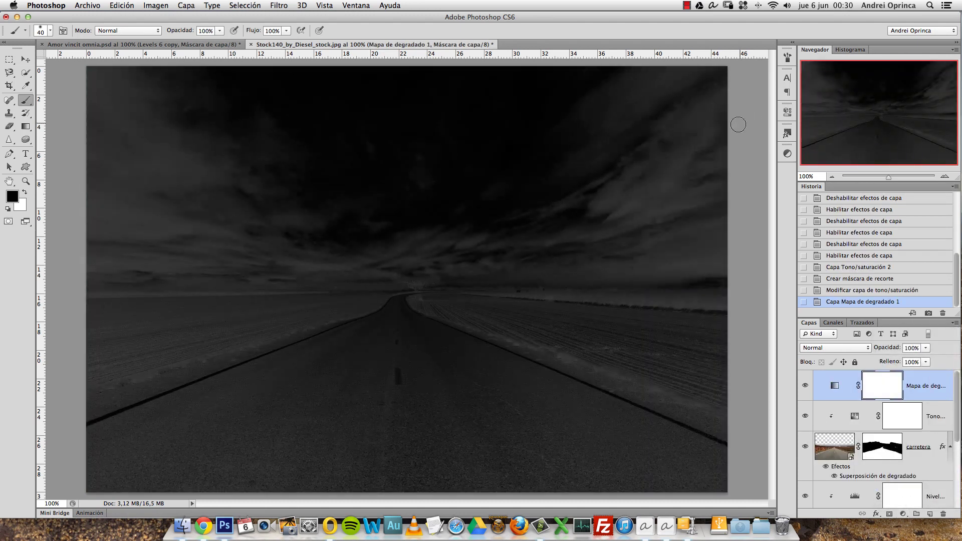
{"action": "left_click", "coordinate": [835, 386]}
{"action": "double_click", "coordinate": [836, 387]}
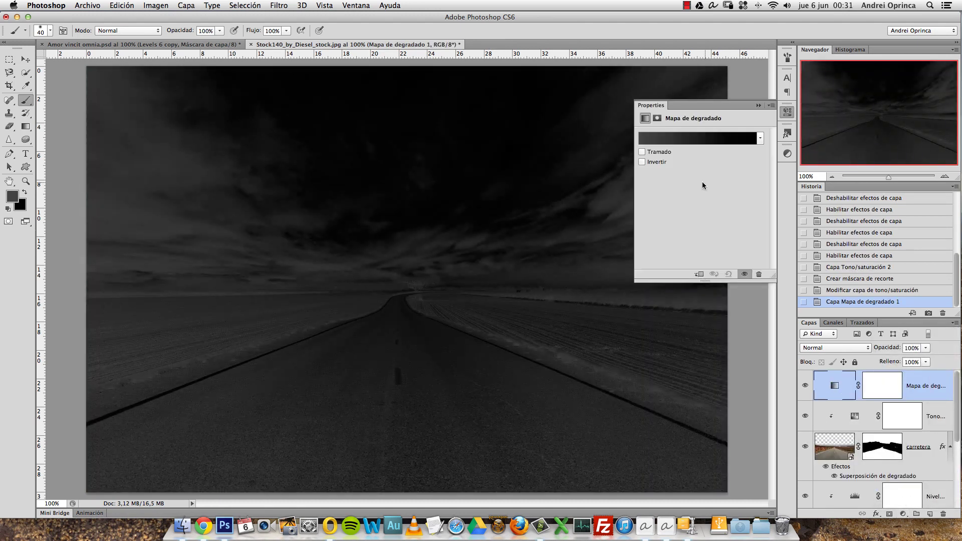
{"action": "left_click", "coordinate": [710, 139]}
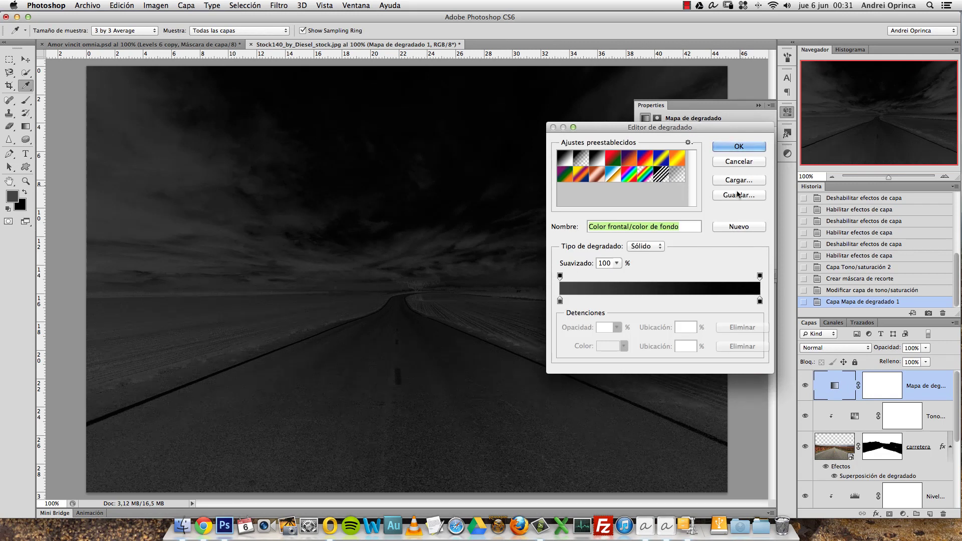
{"action": "left_click", "coordinate": [742, 146]}
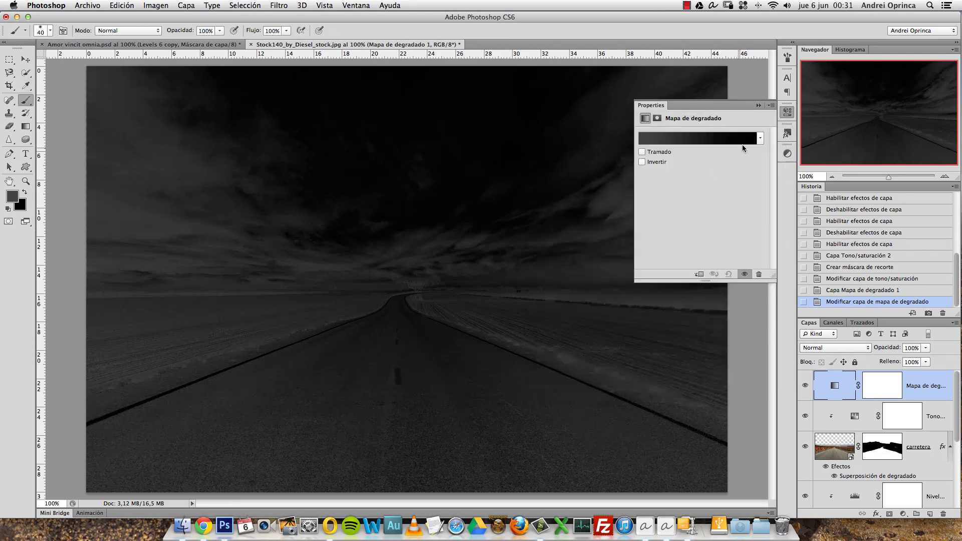
{"action": "left_click", "coordinate": [759, 106]}
{"action": "left_click", "coordinate": [7, 209]}
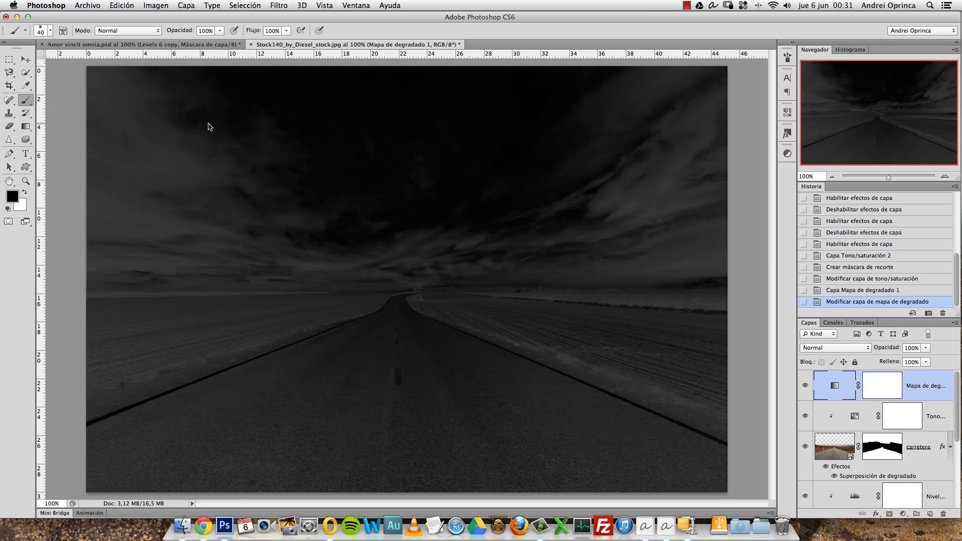
{"action": "left_click", "coordinate": [827, 385]}
{"action": "left_click", "coordinate": [638, 142]}
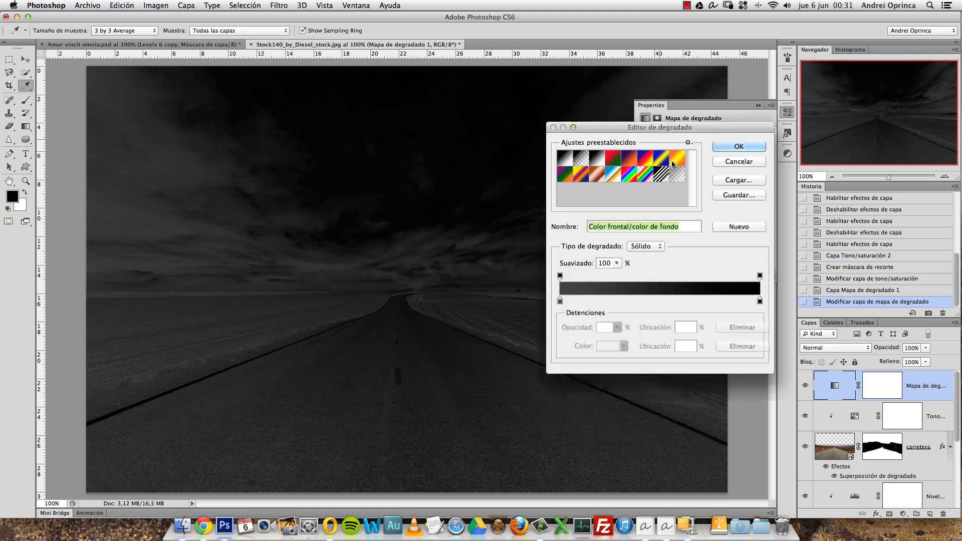
{"action": "left_click", "coordinate": [565, 159]}
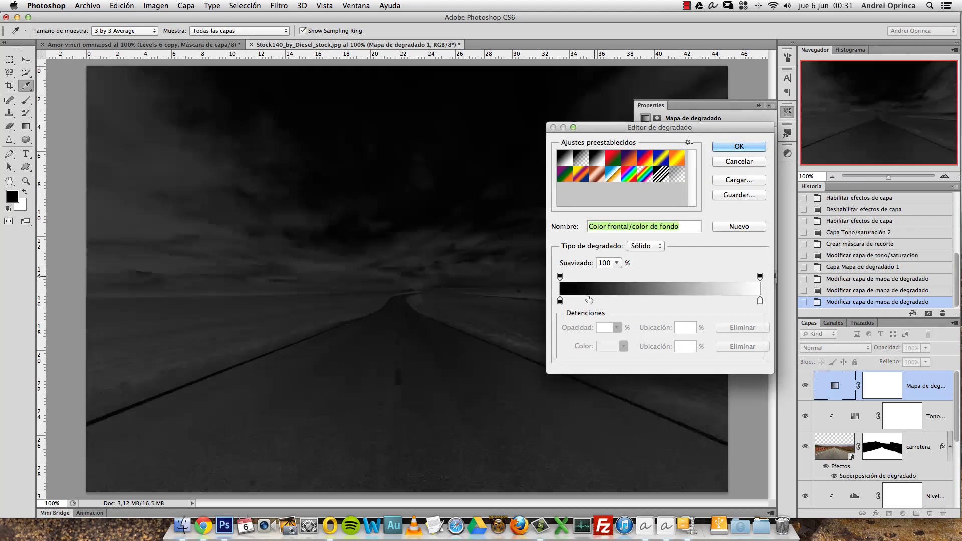
- Set the gradient's dark stop colour to 020305
{"action": "left_click_drag", "start_coordinate": [560, 302], "coordinate": [560, 304]}
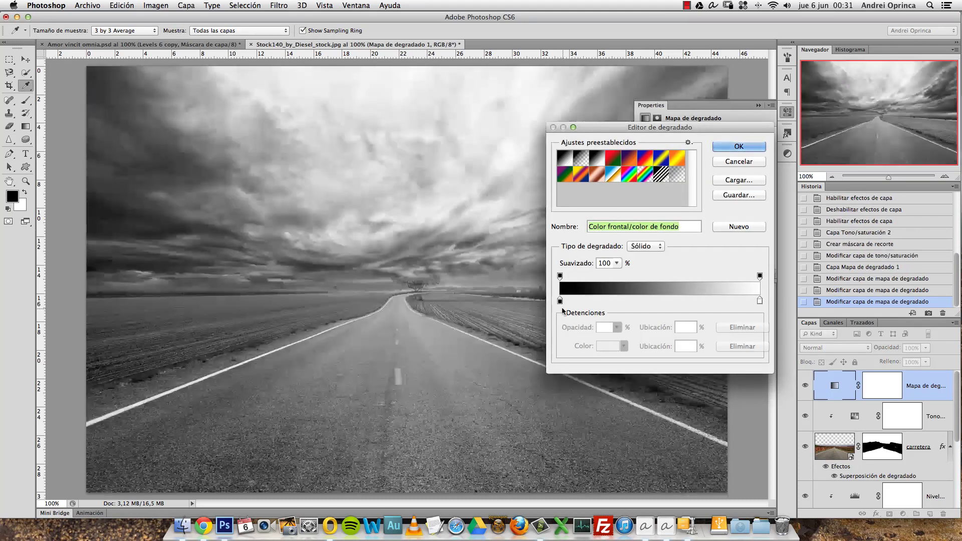
{"action": "left_click", "coordinate": [560, 301]}
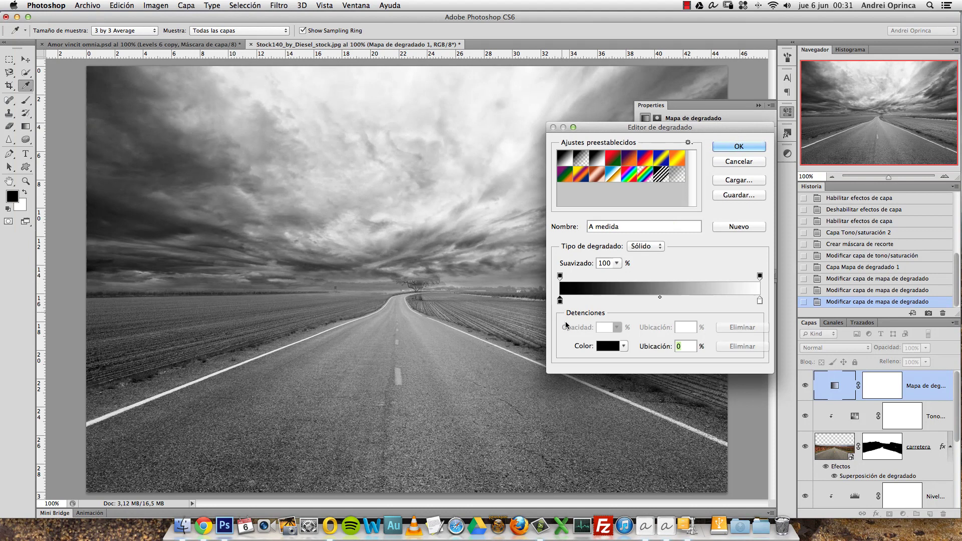
{"action": "left_click", "coordinate": [611, 345]}
{"action": "left_click", "coordinate": [757, 228]}
{"action": "left_click_drag", "start_coordinate": [730, 245], "coordinate": [734, 259]}
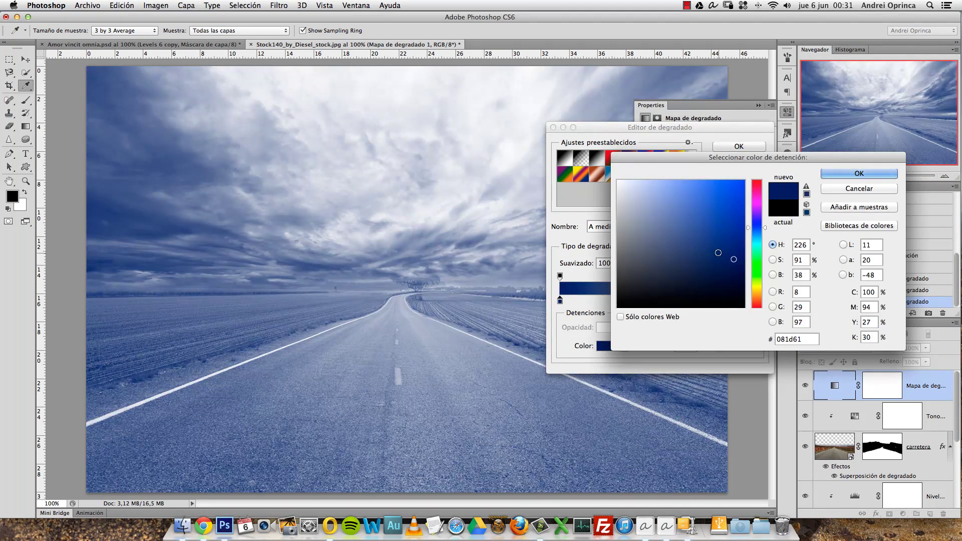
{"action": "double_click", "coordinate": [797, 340]}
{"action": "type", "text": "020"}
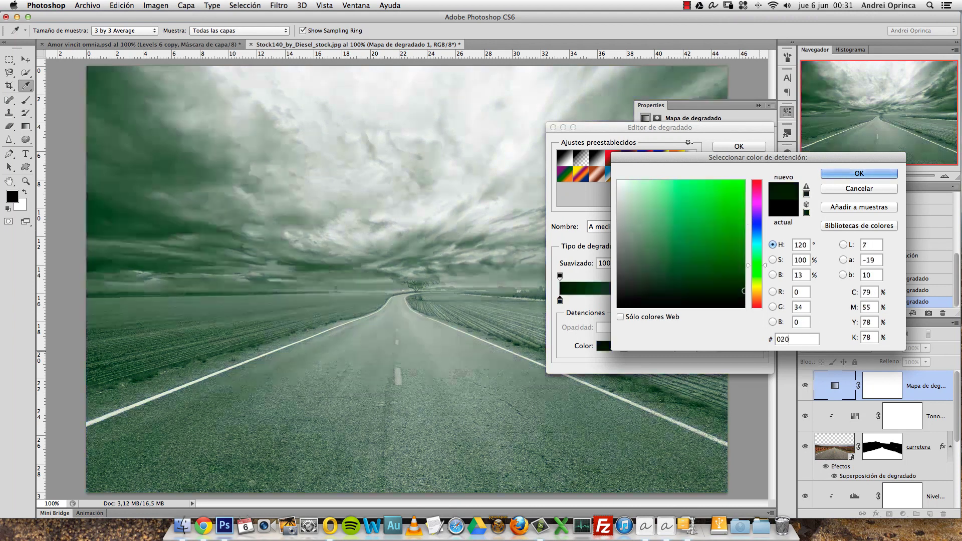
{"action": "type", "text": "305"}
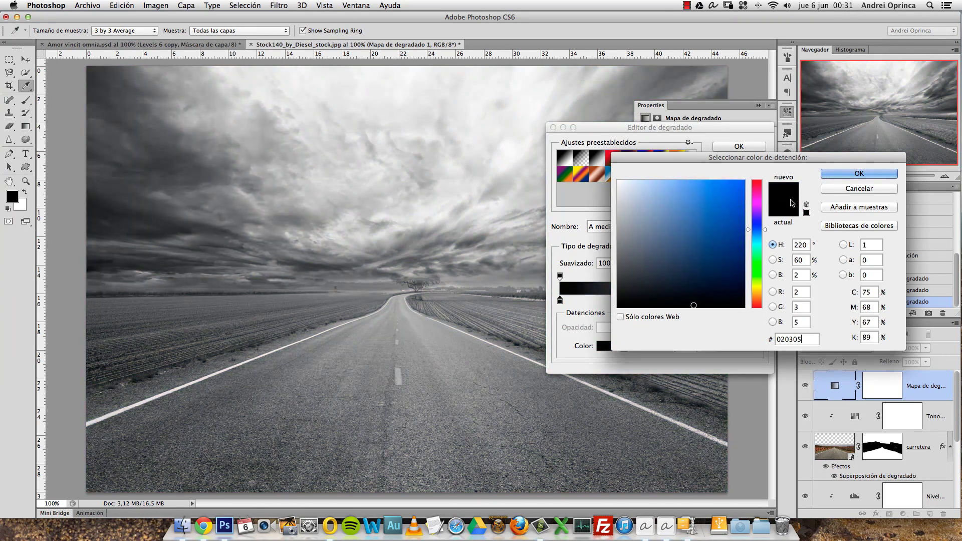
{"action": "left_click", "coordinate": [848, 175]}
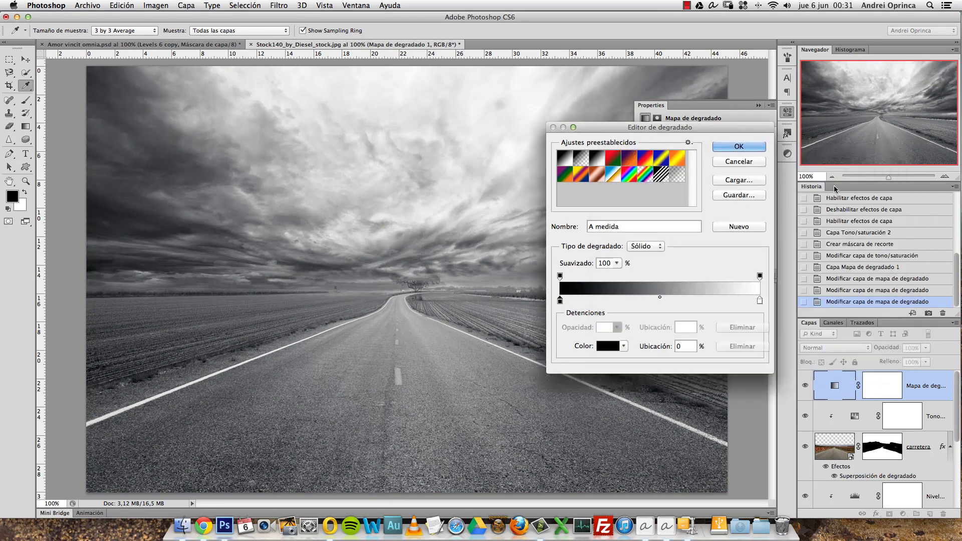
- Set the light stop to grey a3a3a3 (brightness 64) and close the gradient editor
{"action": "left_click", "coordinate": [760, 301]}
{"action": "left_click", "coordinate": [608, 346]}
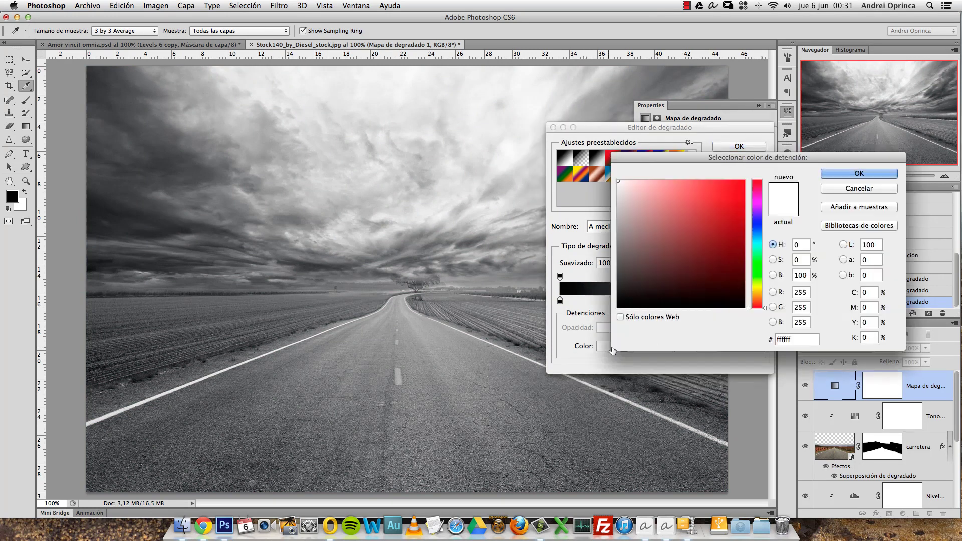
{"action": "double_click", "coordinate": [800, 274]}
{"action": "type", "text": "64"}
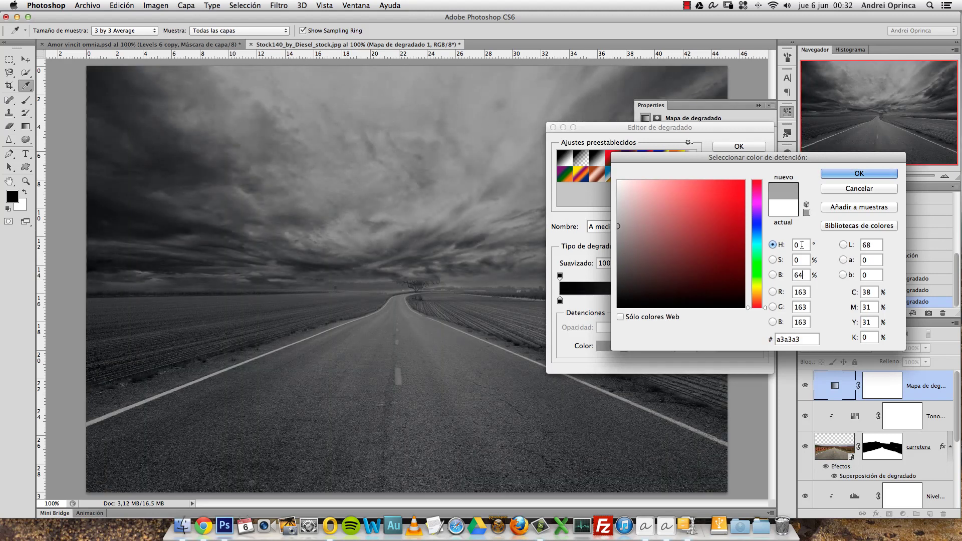
{"action": "key", "text": "Tab"}
{"action": "key", "text": "Tab"}
{"action": "left_click", "coordinate": [860, 174]}
{"action": "left_click", "coordinate": [736, 146]}
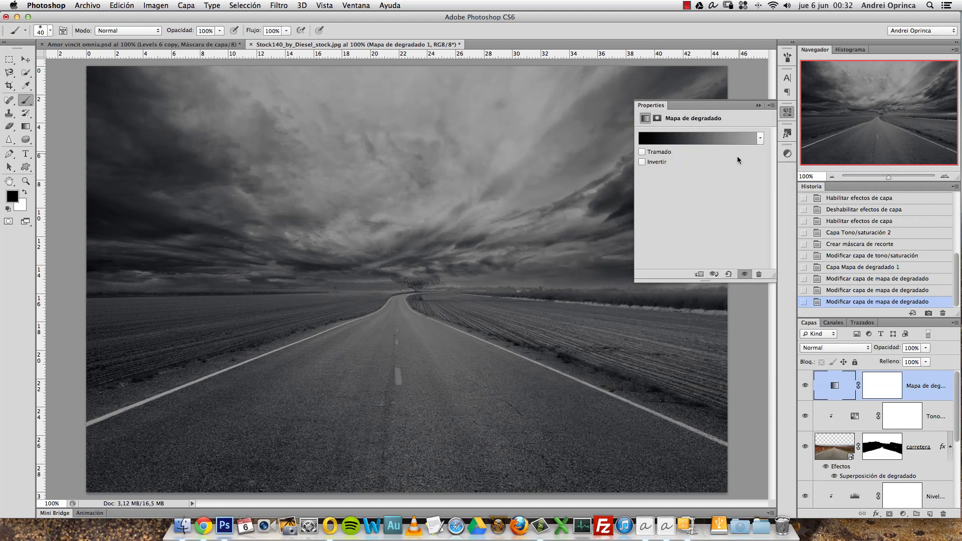
- Blend the gradient map in Luz suave at 61% opacity and toggle it to compare
{"action": "left_click", "coordinate": [838, 346]}
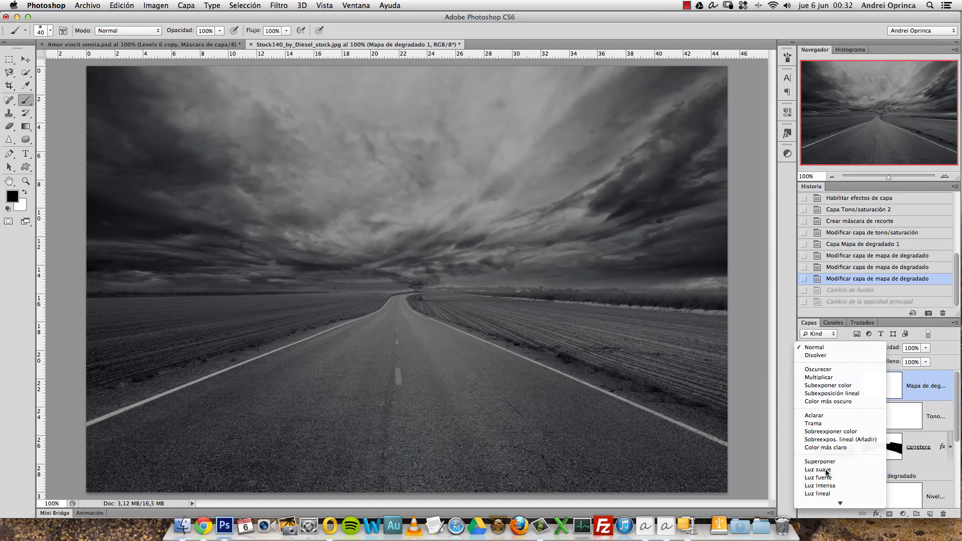
{"action": "left_click", "coordinate": [839, 470]}
{"action": "left_click", "coordinate": [926, 348]}
{"action": "left_click_drag", "start_coordinate": [927, 359], "coordinate": [908, 360]}
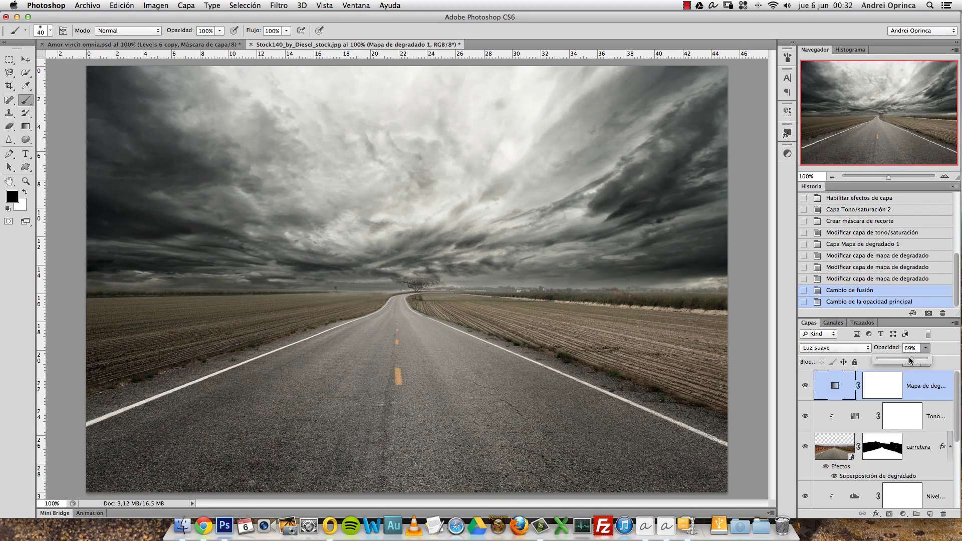
{"action": "left_click_drag", "start_coordinate": [908, 358], "coordinate": [909, 361]}
{"action": "left_click", "coordinate": [806, 386]}
{"action": "left_click", "coordinate": [805, 386]}
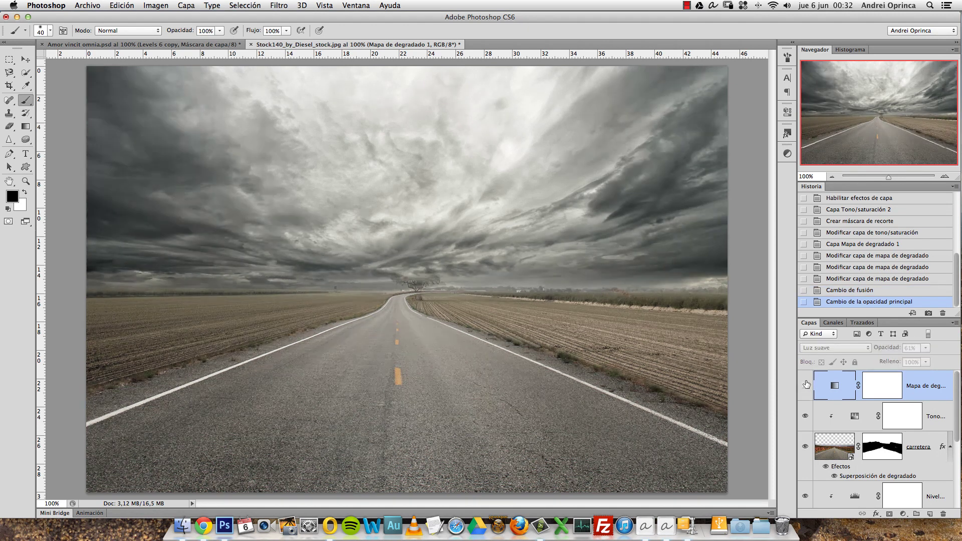
{"action": "left_click", "coordinate": [806, 386]}
{"action": "left_click", "coordinate": [805, 386]}
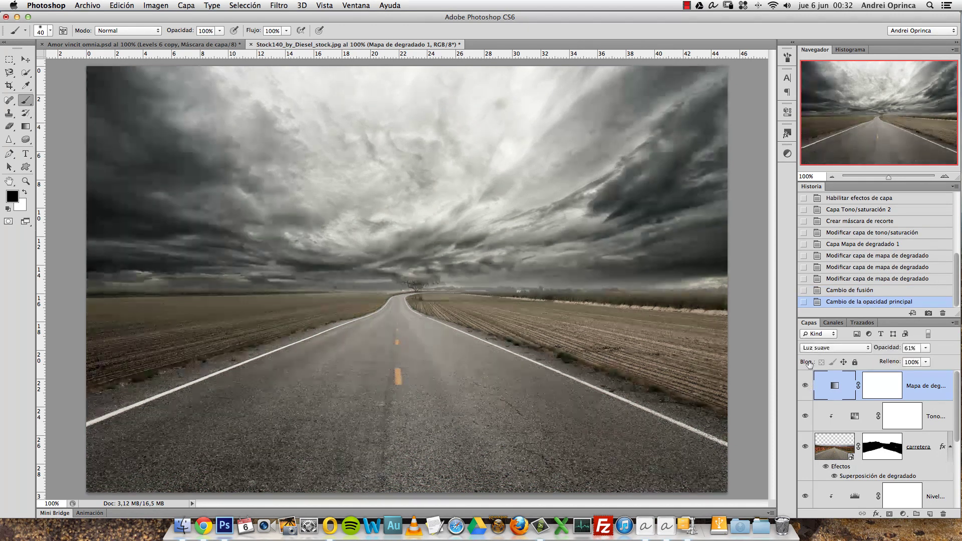
- Compare Luz fuerte against Luz suave blending, settling on Luz fuerte
{"action": "left_click", "coordinate": [819, 349]}
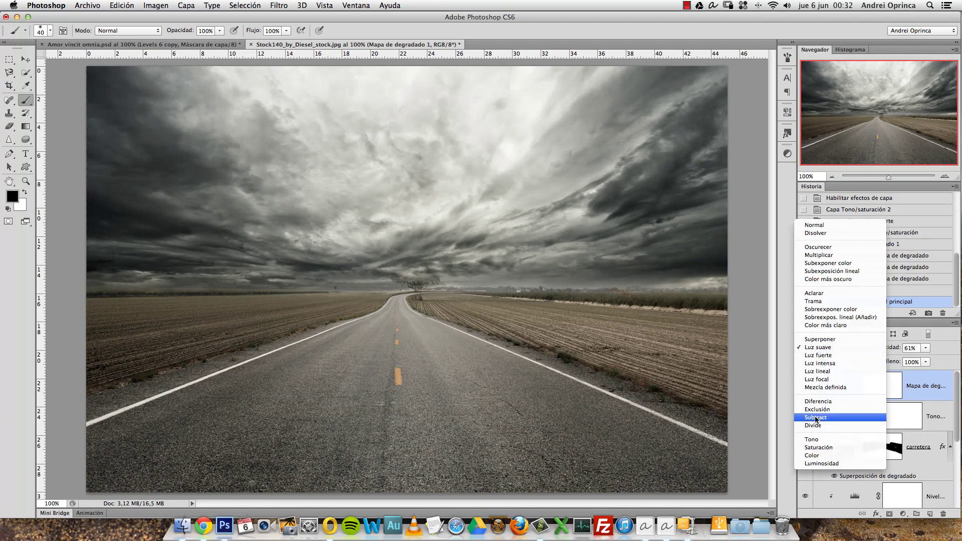
{"action": "left_click", "coordinate": [821, 355]}
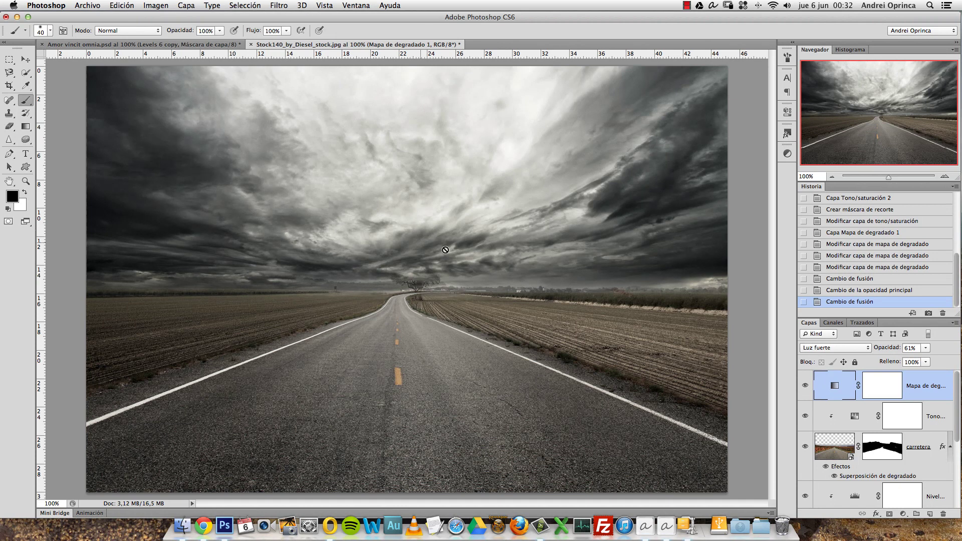
{"action": "left_click", "coordinate": [820, 349]}
{"action": "left_click", "coordinate": [820, 340]}
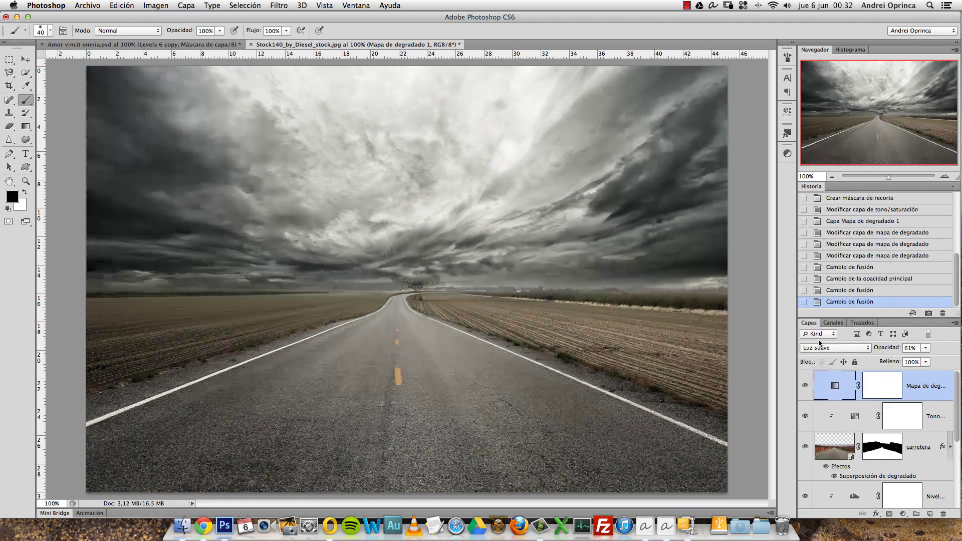
{"action": "left_click", "coordinate": [858, 348]}
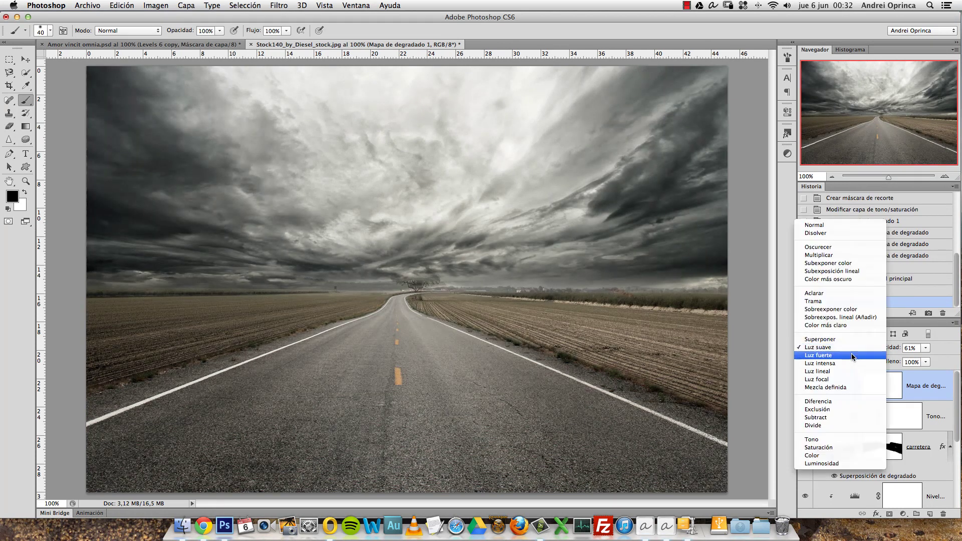
{"action": "left_click", "coordinate": [836, 355]}
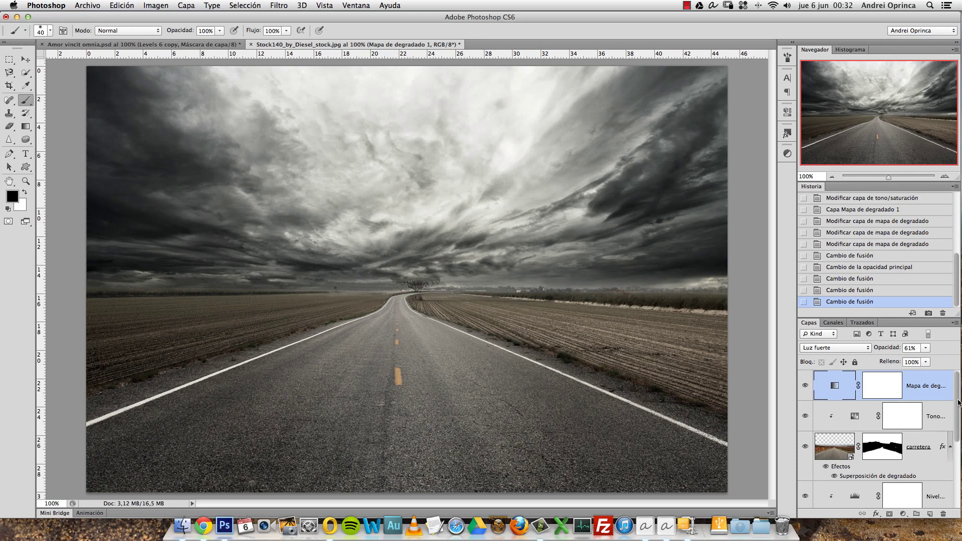
- Drop the campo fields' Hue/Saturation saturation to -89, then toggle the adjustment to compare
{"action": "left_click_drag", "start_coordinate": [960, 392], "coordinate": [957, 437]}
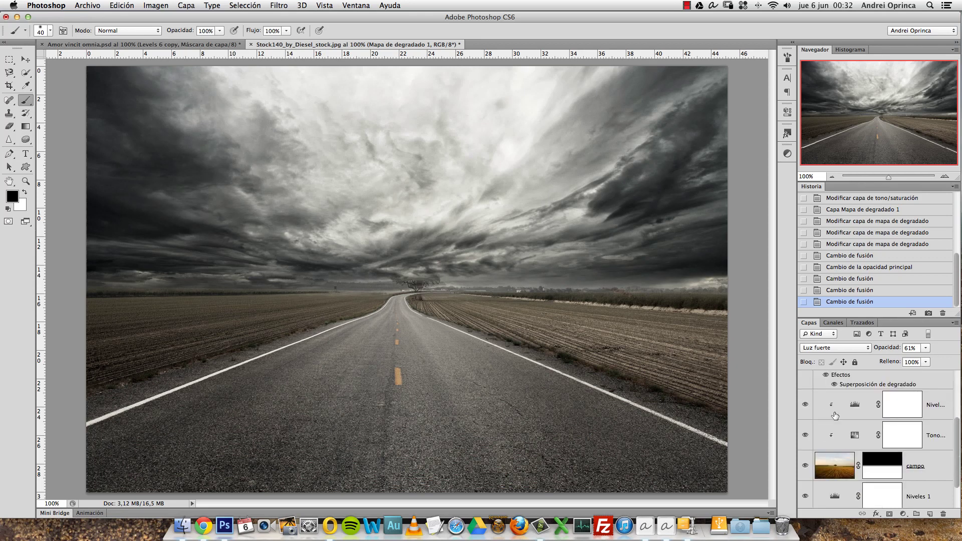
{"action": "double_click", "coordinate": [853, 434]}
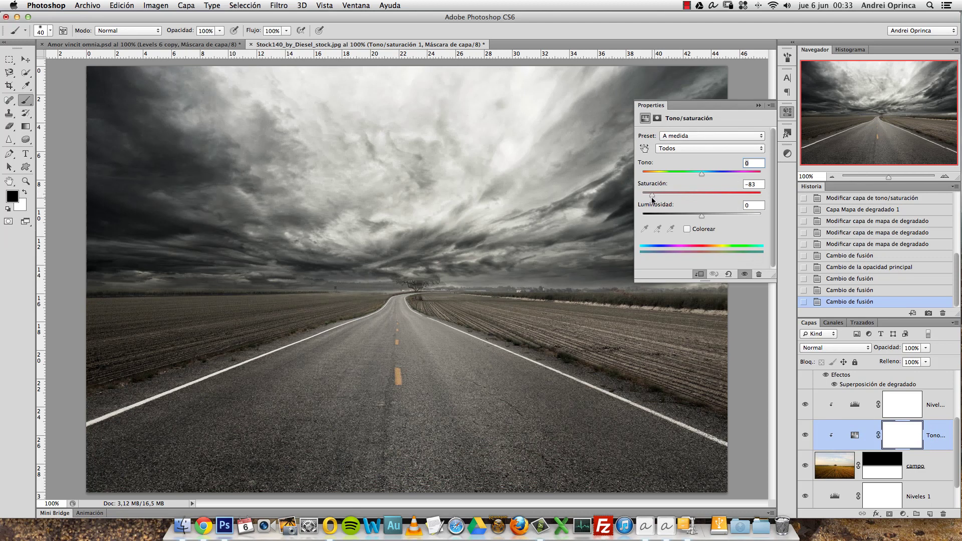
{"action": "left_click_drag", "start_coordinate": [652, 198], "coordinate": [651, 200]}
{"action": "left_click", "coordinate": [787, 112]}
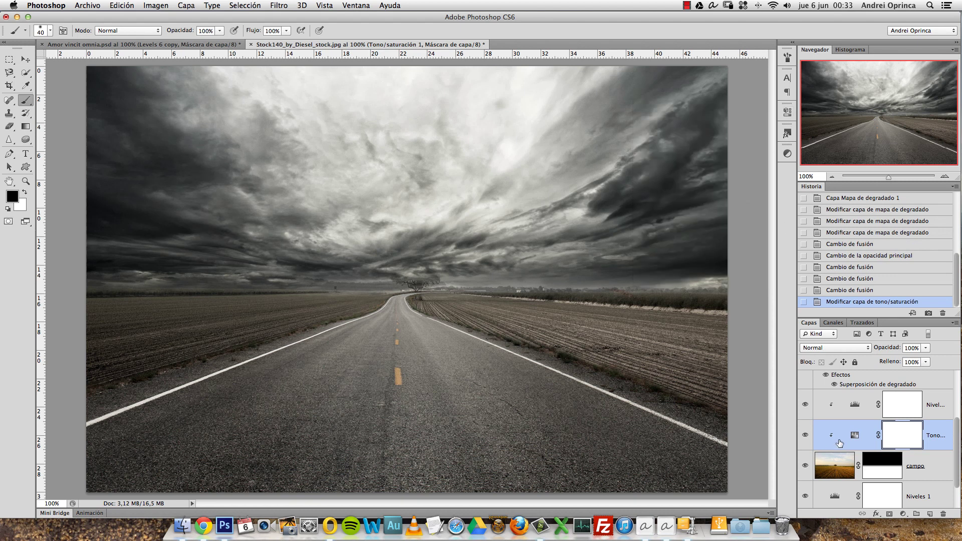
{"action": "left_click", "coordinate": [805, 435]}
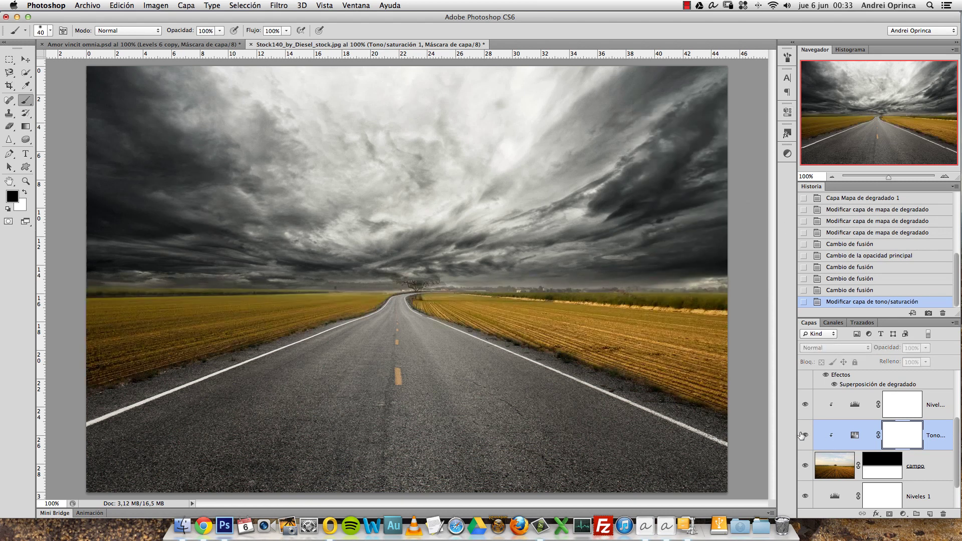
{"action": "left_click", "coordinate": [805, 436]}
{"action": "scroll", "coordinate": [957, 375], "scroll_direction": "up", "scroll_amount": 3}
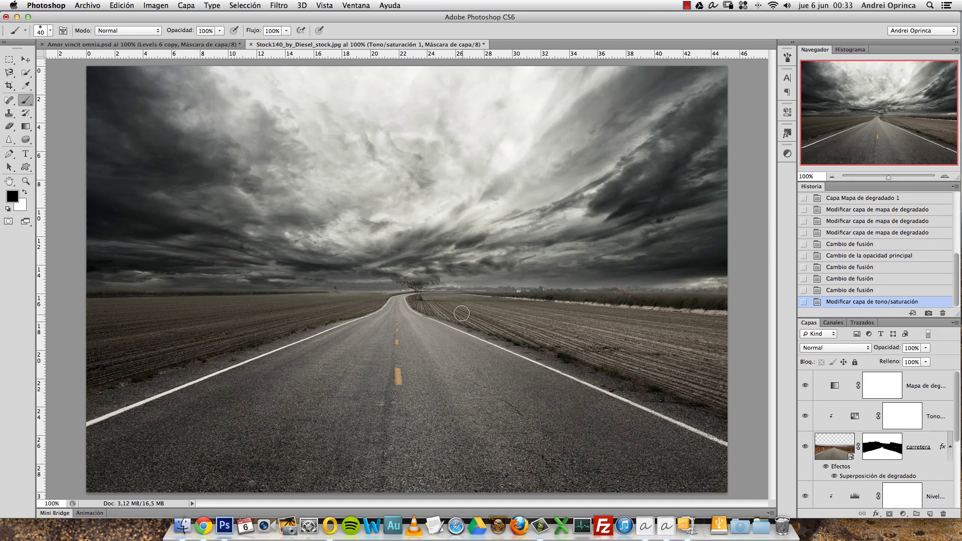
- Open the door PNG image
{"action": "key", "text": "super+o"}
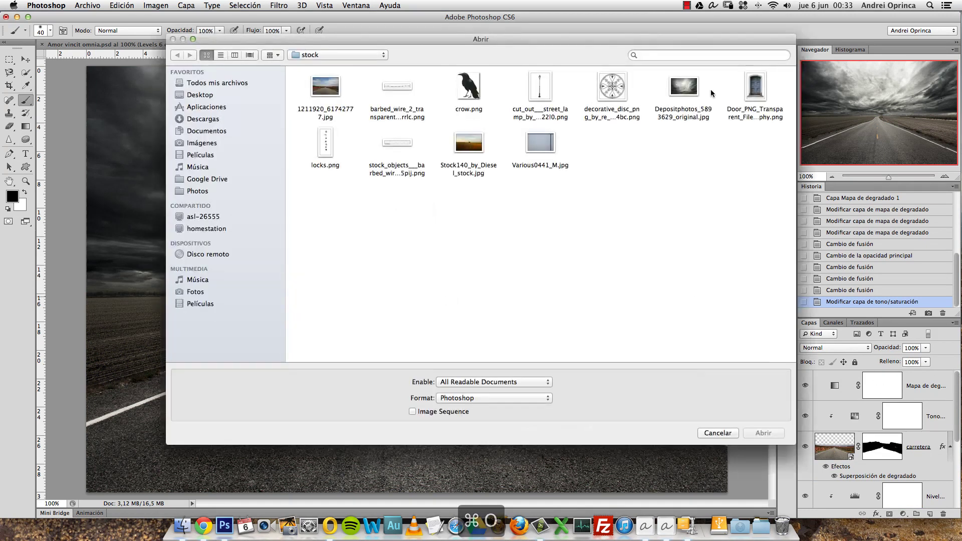
{"action": "left_click", "coordinate": [741, 110]}
{"action": "left_click", "coordinate": [762, 434]}
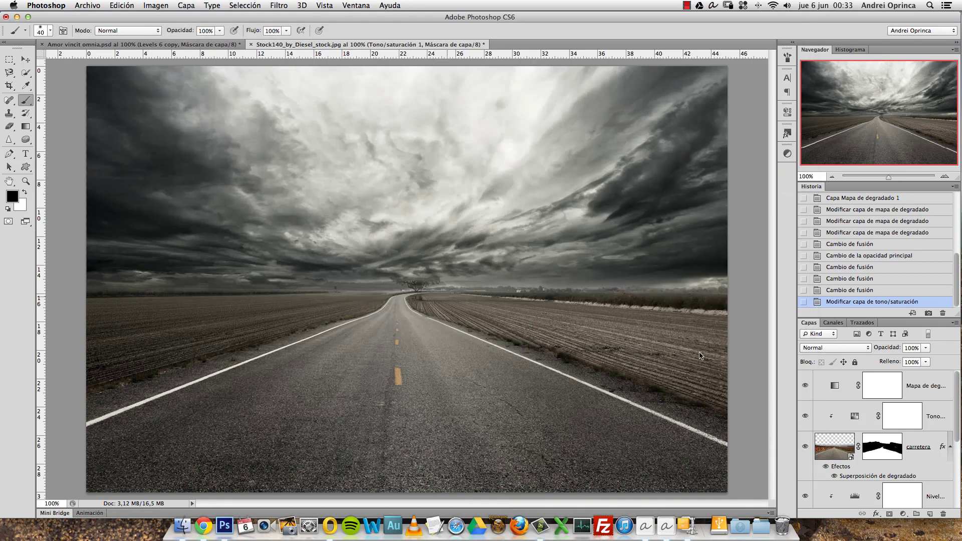
- Marquee-select the whole door and copy it
{"action": "key", "text": "m"}
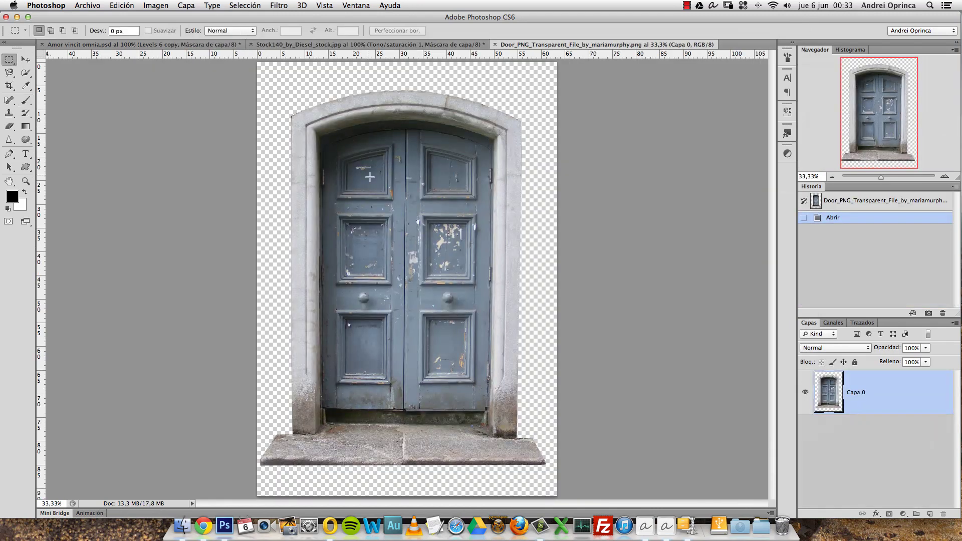
{"action": "left_click_drag", "start_coordinate": [239, 91], "coordinate": [587, 482]}
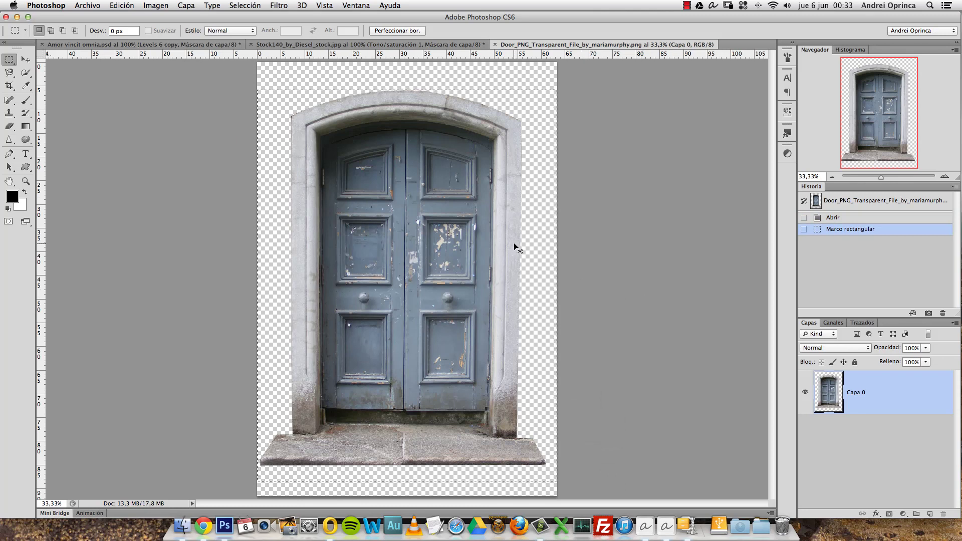
{"action": "key", "text": "super+c"}
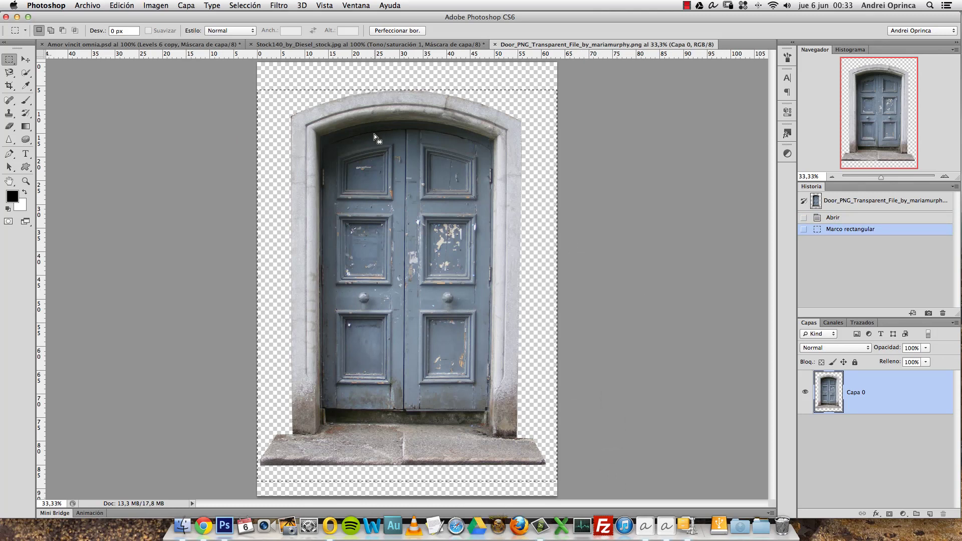
{"action": "left_click", "coordinate": [306, 83]}
{"action": "mouse_move", "coordinate": [257, 90]}
{"action": "left_mouse_down"}
{"action": "mouse_move", "coordinate": [509, 352]}
{"action": "mouse_move", "coordinate": [561, 473]}
{"action": "left_mouse_up"}
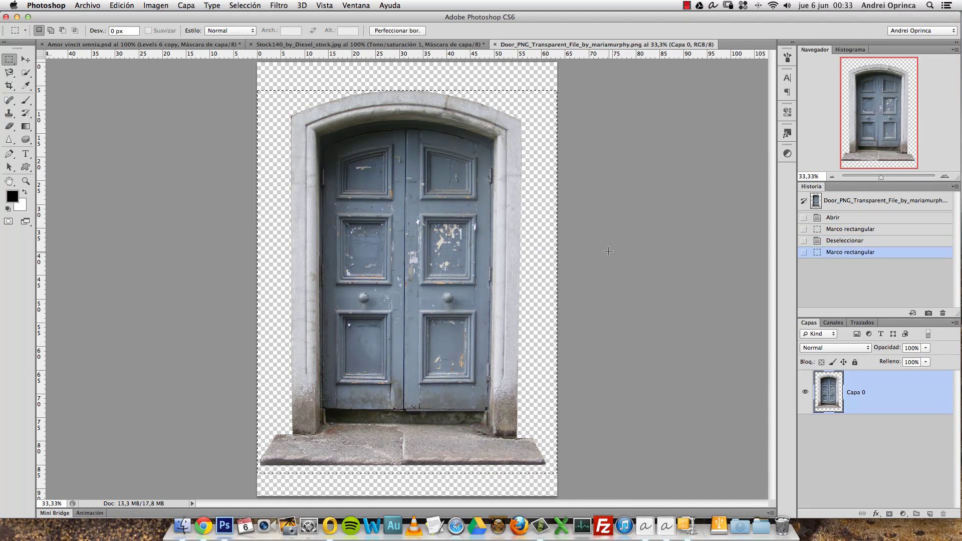
{"action": "left_click", "coordinate": [257, 81]}
{"action": "mouse_move", "coordinate": [257, 81]}
{"action": "left_mouse_down"}
{"action": "mouse_move", "coordinate": [533, 262]}
{"action": "mouse_move", "coordinate": [604, 474]}
{"action": "left_mouse_up"}
{"action": "key", "text": "super+c"}
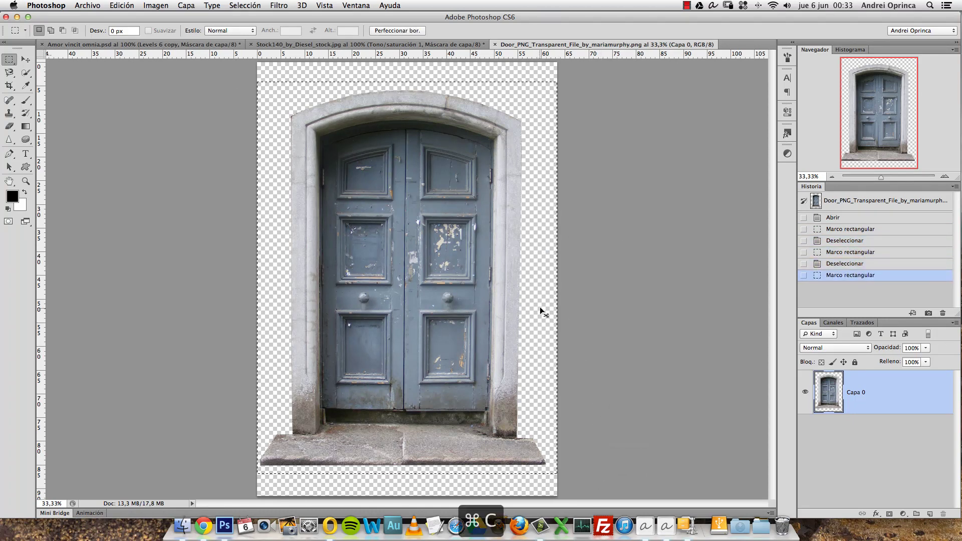
- Paste the door into the stormy road image above the Mapa de degradado layer
{"action": "left_click", "coordinate": [293, 44]}
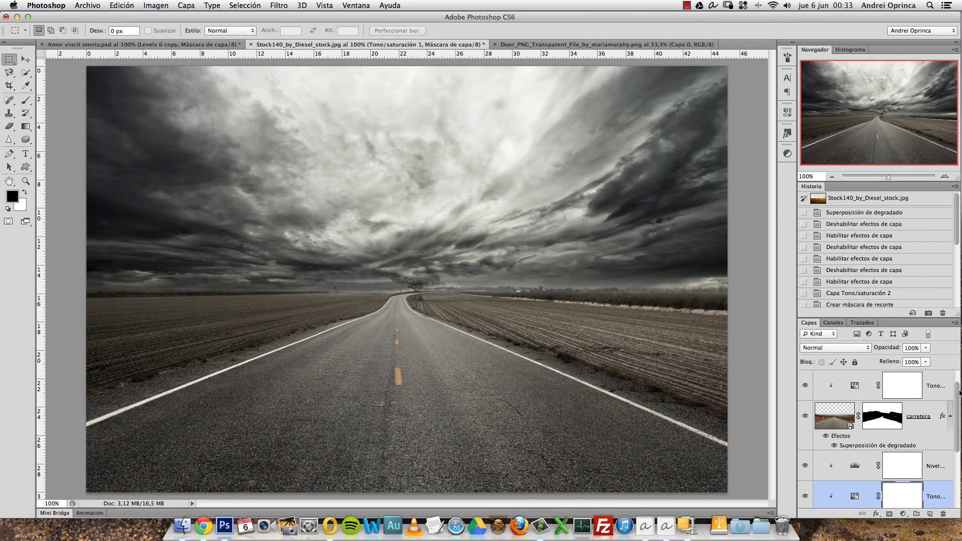
{"action": "left_click_drag", "start_coordinate": [958, 401], "coordinate": [959, 388]}
{"action": "left_click", "coordinate": [944, 390]}
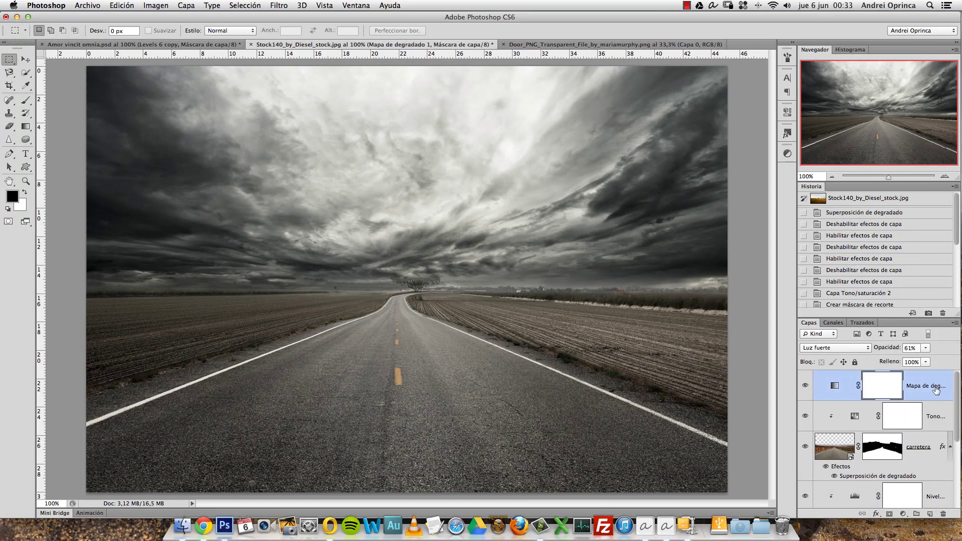
{"action": "key", "text": "super+v"}
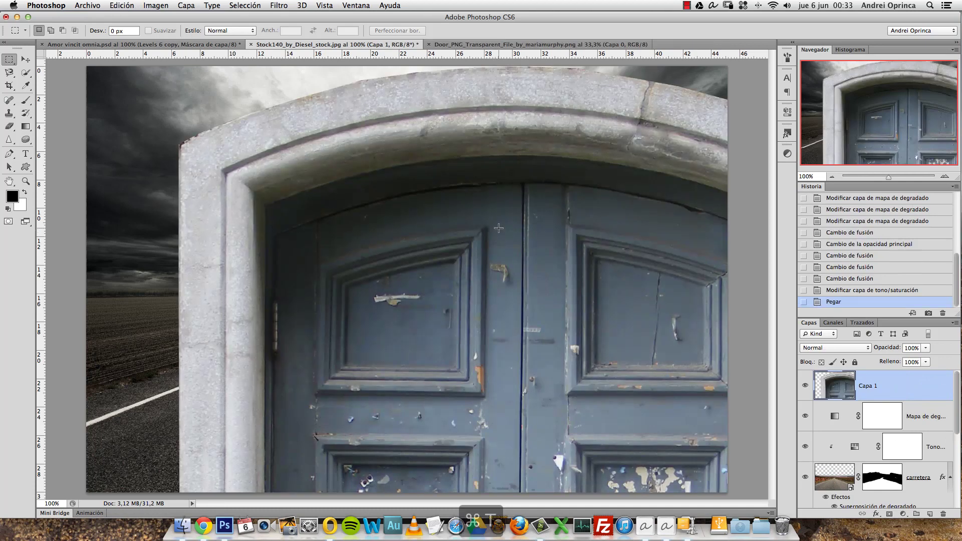
- Free Transform the pasted door to about 26% and centre it on the road
{"action": "key", "text": "super+t"}
{"action": "left_click", "coordinate": [482, 238], "text": "alt"}
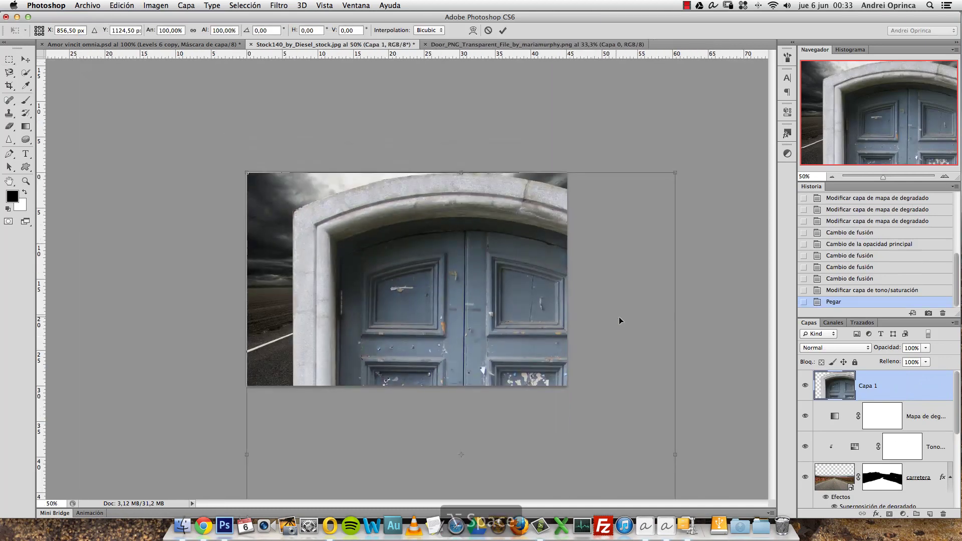
{"action": "left_click_drag", "start_coordinate": [671, 176], "coordinate": [512, 384]}
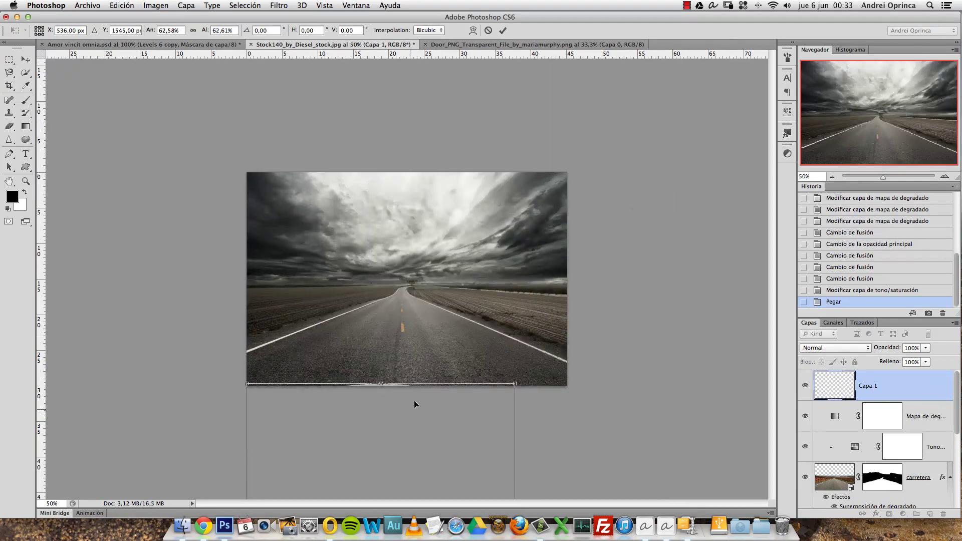
{"action": "left_click_drag", "start_coordinate": [415, 402], "coordinate": [504, 154]}
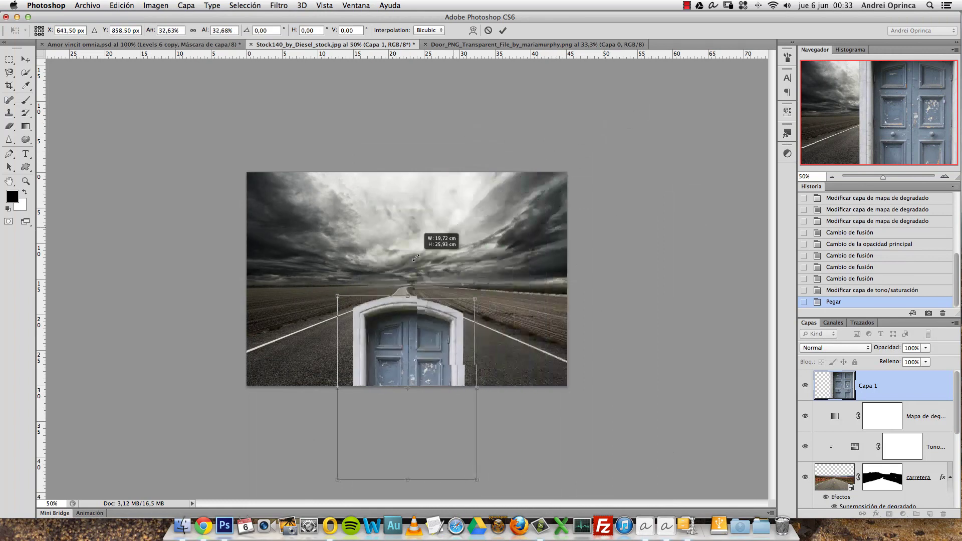
{"action": "left_click_drag", "start_coordinate": [604, 120], "coordinate": [467, 309]}
{"action": "left_click_drag", "start_coordinate": [422, 364], "coordinate": [409, 231]}
{"action": "left_click", "coordinate": [396, 284], "text": "alt"}
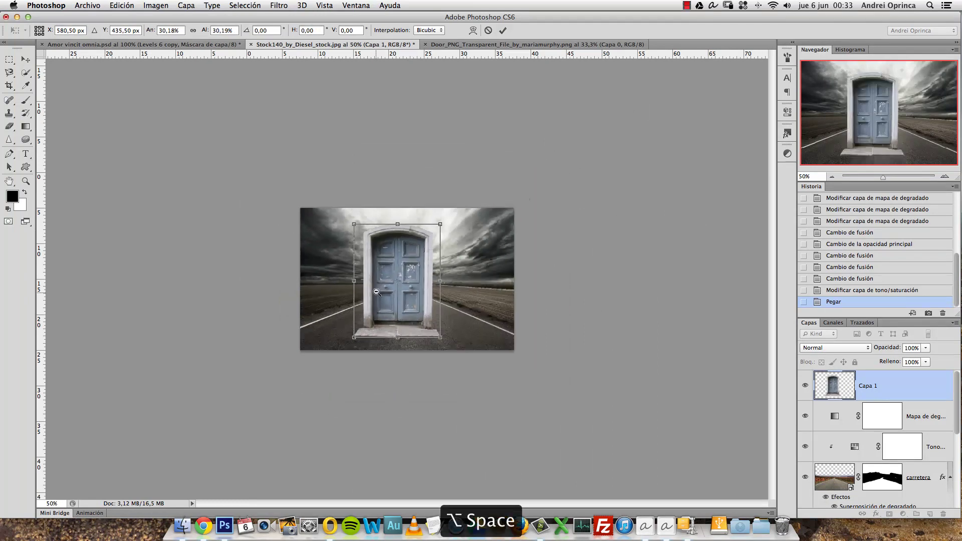
{"action": "left_click", "coordinate": [390, 287], "text": "ctrl"}
{"action": "left_click", "coordinate": [391, 287], "text": "ctrl"}
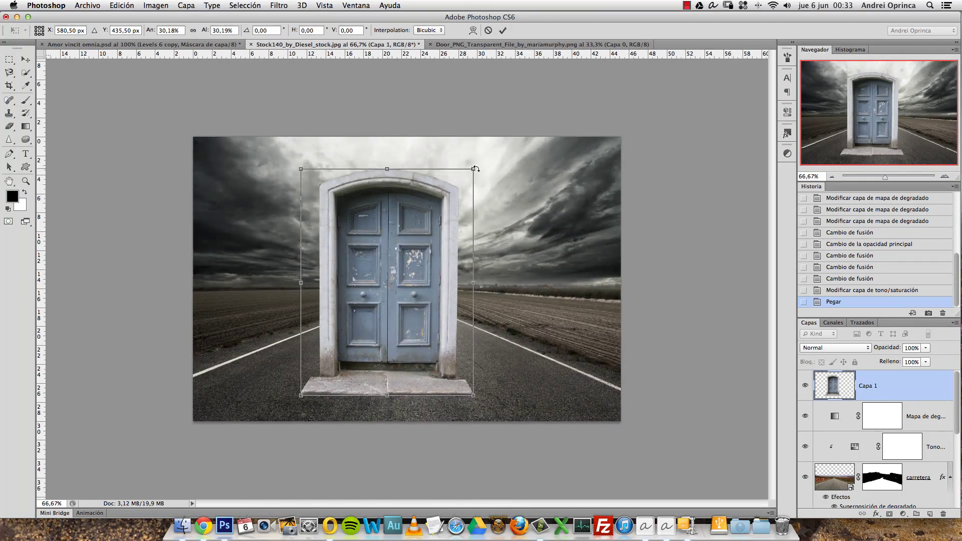
{"action": "left_click_drag", "start_coordinate": [475, 169], "coordinate": [449, 203]}
{"action": "mouse_move", "coordinate": [418, 293]}
{"action": "left_mouse_down"}
{"action": "mouse_move", "coordinate": [442, 245]}
{"action": "mouse_move", "coordinate": [435, 261]}
{"action": "left_mouse_up"}
{"action": "key", "text": "Return"}
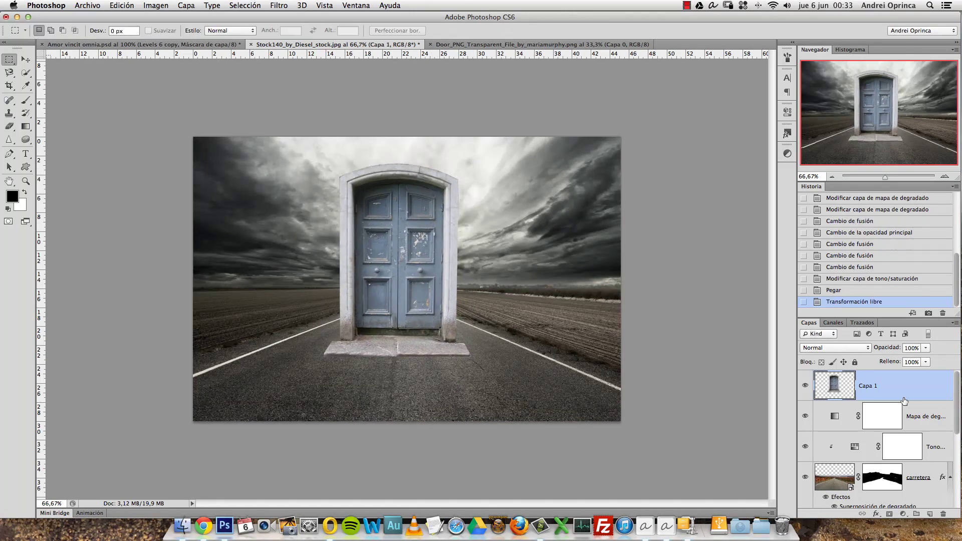
- Convert the Capa 1 door layer to a smart object
{"action": "right_click", "coordinate": [904, 385]}
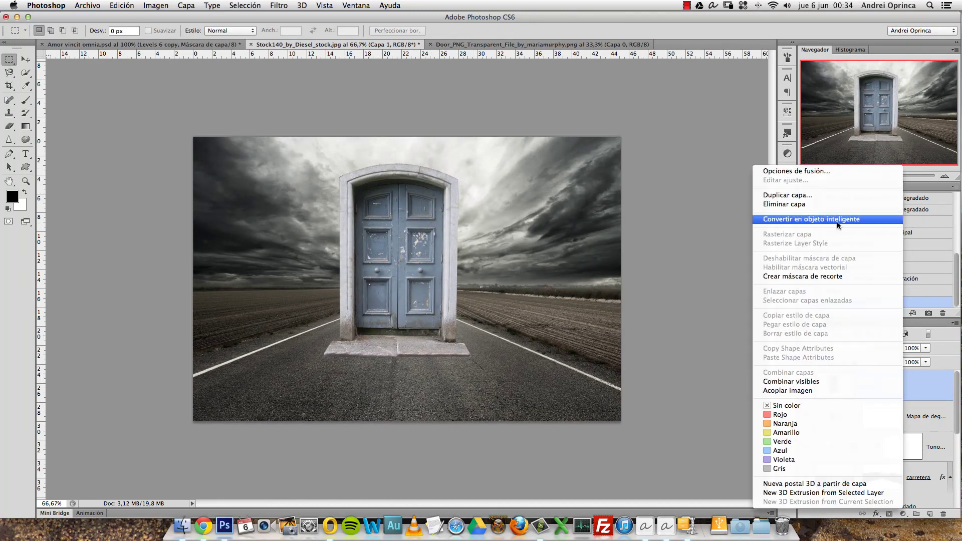
{"action": "left_click", "coordinate": [828, 219]}
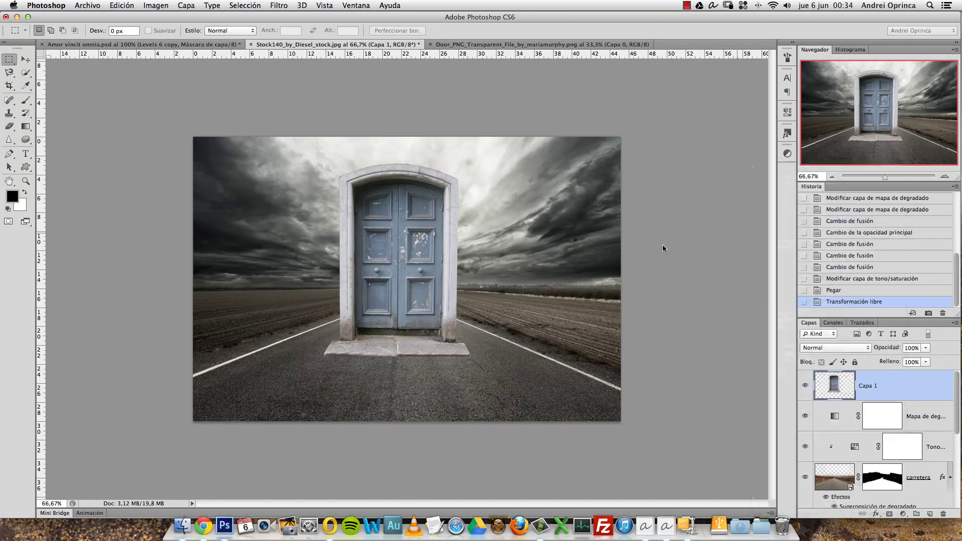
{"action": "left_click", "coordinate": [436, 246], "text": "super"}
- Rescale the door smart object to about 61%, keeping it centred on the road
{"action": "key", "text": "super+t"}
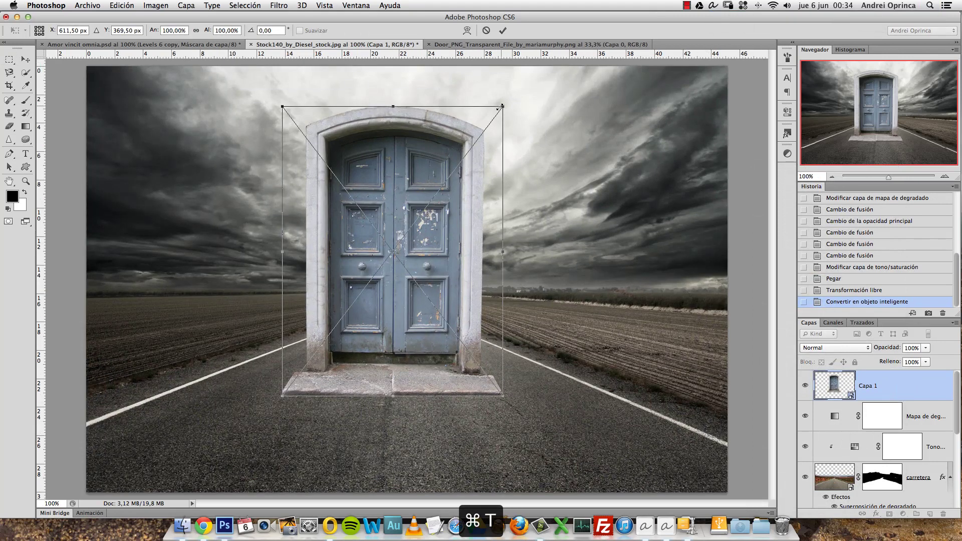
{"action": "left_click_drag", "start_coordinate": [501, 108], "coordinate": [460, 162]}
{"action": "left_click_drag", "start_coordinate": [429, 245], "coordinate": [429, 252]}
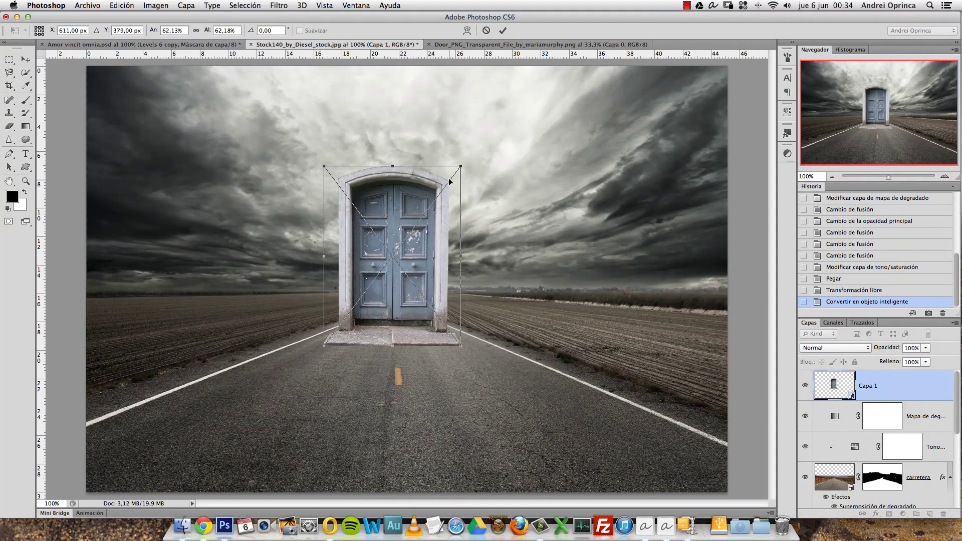
{"action": "left_click_drag", "start_coordinate": [458, 167], "coordinate": [454, 173]}
{"action": "left_click_drag", "start_coordinate": [429, 231], "coordinate": [430, 245]}
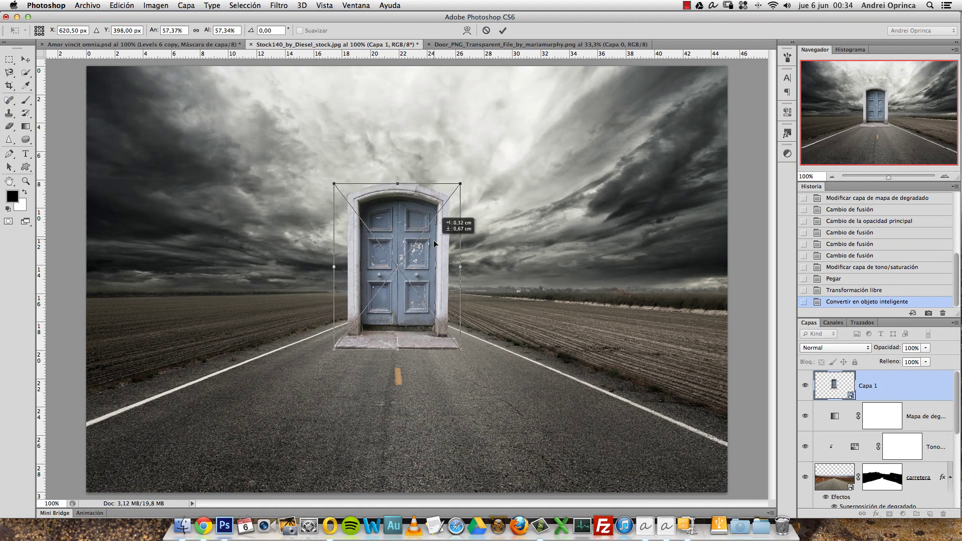
{"action": "left_click_drag", "start_coordinate": [455, 186], "coordinate": [461, 162]}
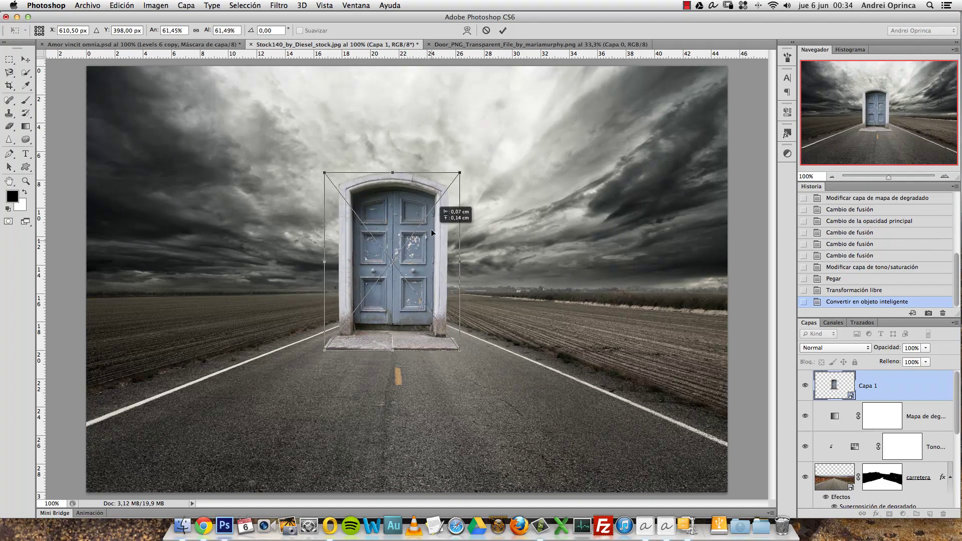
{"action": "left_click_drag", "start_coordinate": [431, 230], "coordinate": [431, 230]}
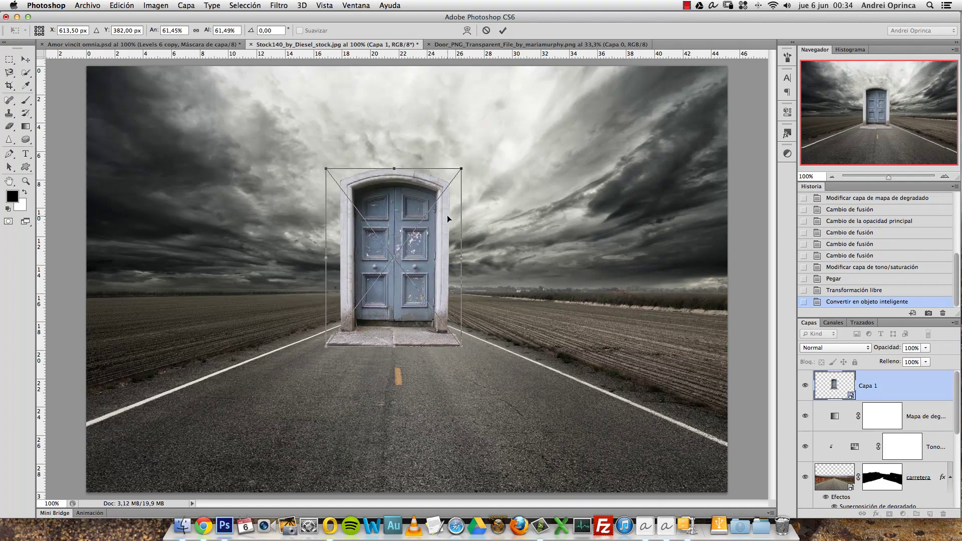
{"action": "key", "text": "Return"}
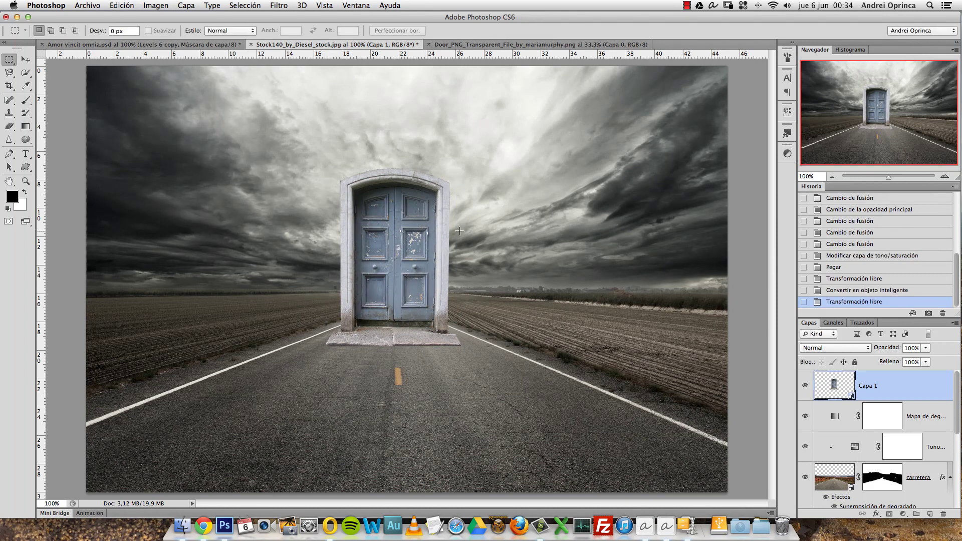
{"action": "key", "text": "v"}
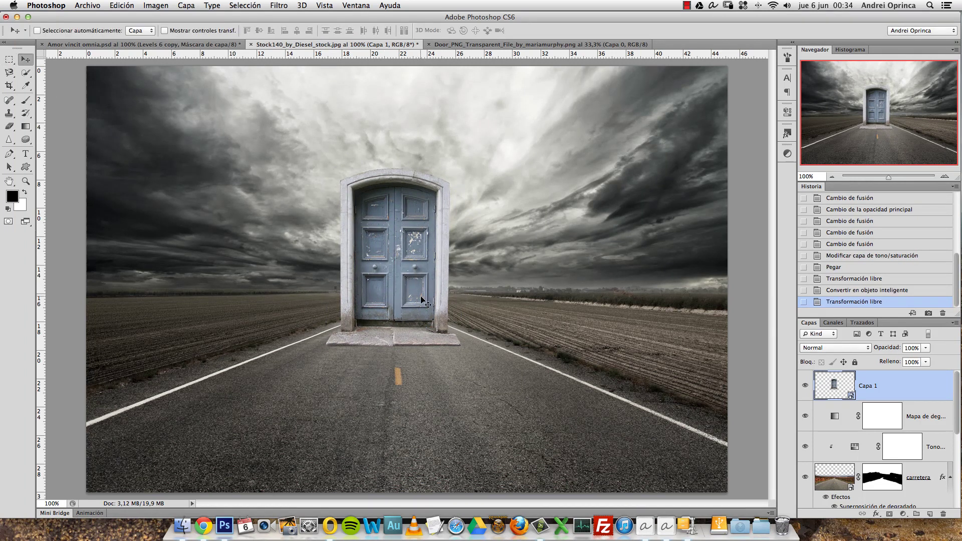
- Drag the door up the road so its stone step rests just beyond the horizon
{"action": "left_click_drag", "start_coordinate": [432, 288], "coordinate": [433, 379]}
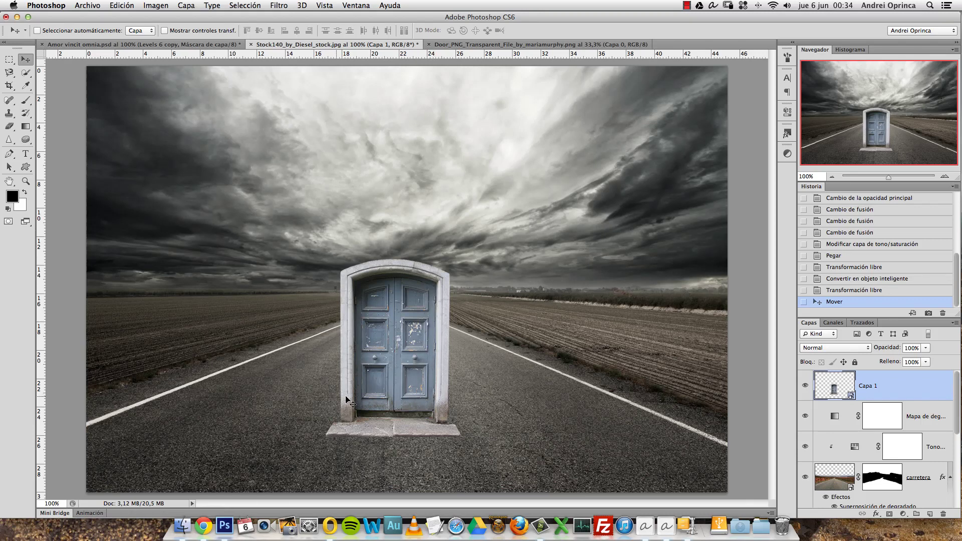
{"action": "mouse_move", "coordinate": [418, 404]}
{"action": "left_mouse_down"}
{"action": "mouse_move", "coordinate": [417, 273]}
{"action": "mouse_move", "coordinate": [405, 288]}
{"action": "mouse_move", "coordinate": [411, 300]}
{"action": "mouse_move", "coordinate": [412, 285]}
{"action": "mouse_move", "coordinate": [425, 285]}
{"action": "left_mouse_up"}
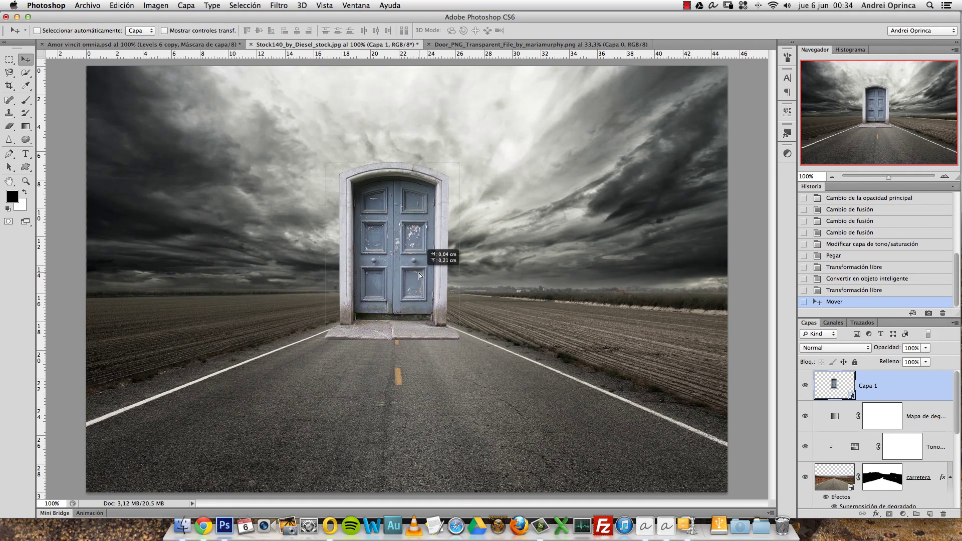
{"action": "scroll", "coordinate": [426, 357], "scroll_direction": "down", "scroll_amount": 1}
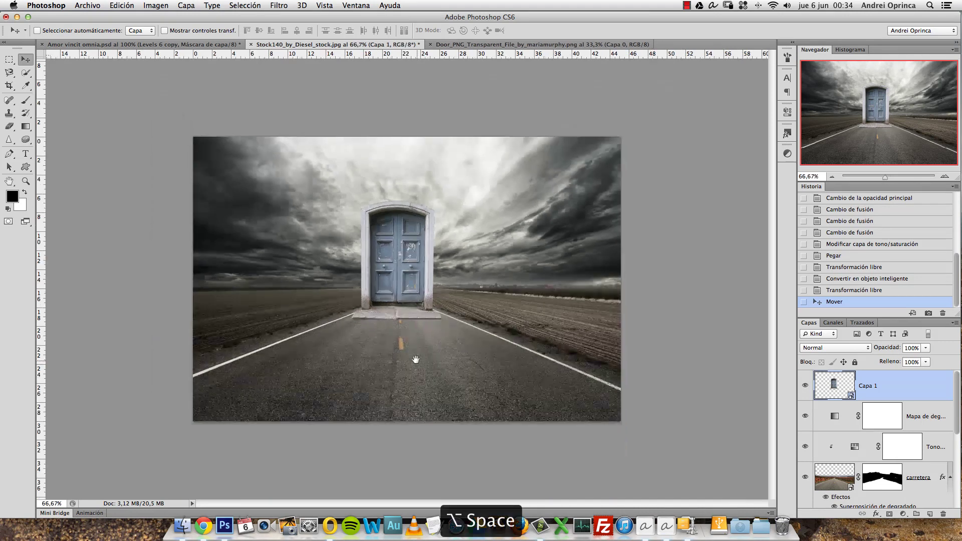
{"action": "scroll", "coordinate": [409, 359], "scroll_direction": "up", "scroll_amount": 1}
{"action": "scroll", "coordinate": [401, 371], "scroll_direction": "up", "scroll_amount": 1}
{"action": "scroll", "coordinate": [398, 385], "scroll_direction": "down", "scroll_amount": 1}
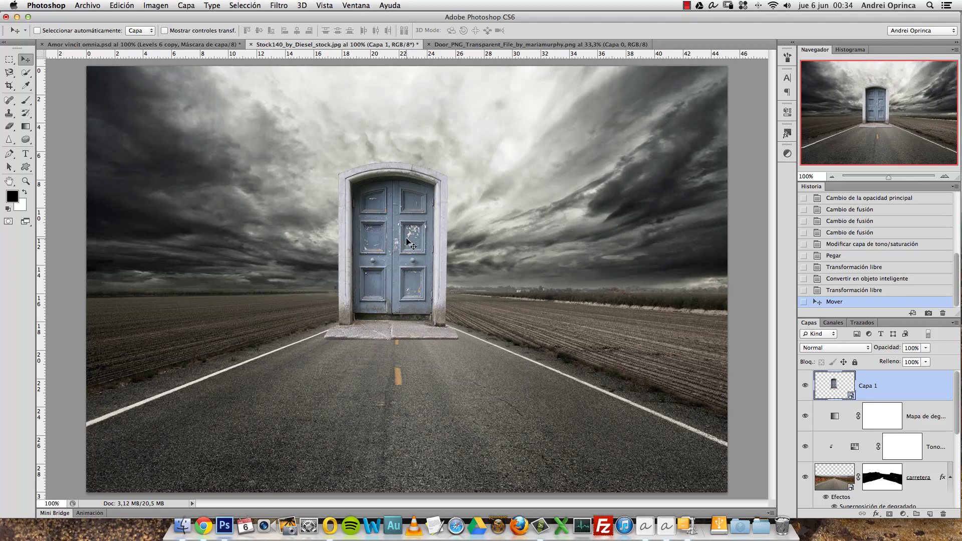
- Hide the door and add a new layer named tapadera above Mapa de degradado
{"action": "left_click", "coordinate": [805, 386]}
{"action": "left_click", "coordinate": [935, 422]}
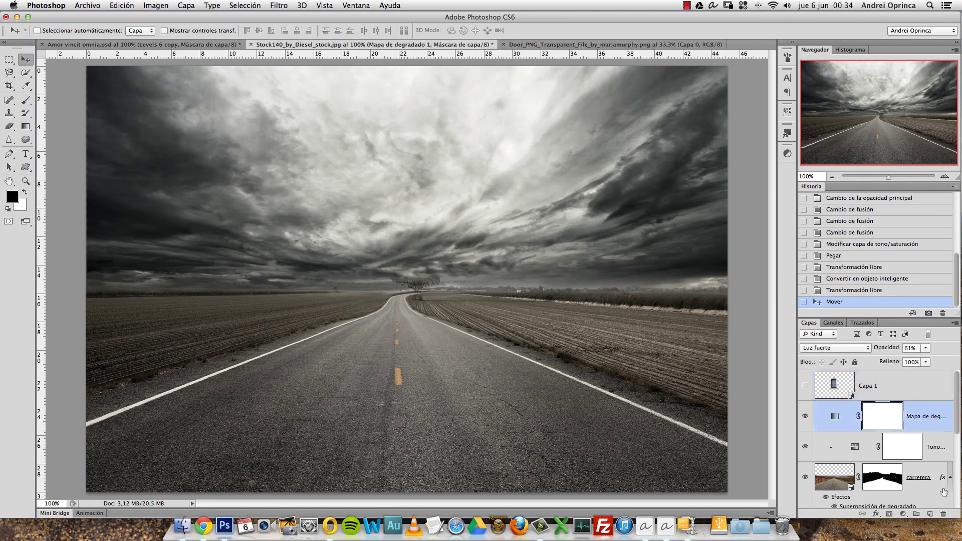
{"action": "left_click", "coordinate": [930, 514]}
{"action": "double_click", "coordinate": [870, 417]}
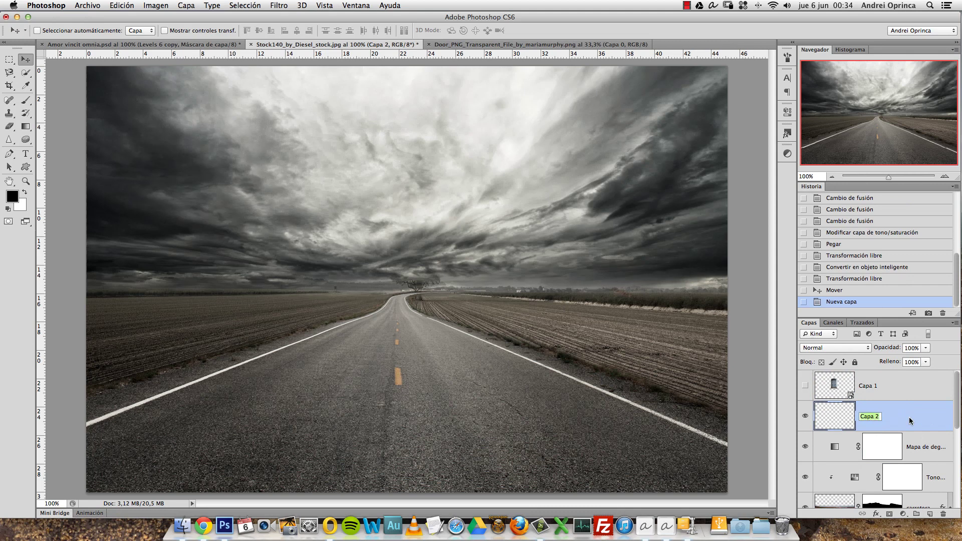
{"action": "type", "text": "tapadera"}
{"action": "key", "text": "Return"}
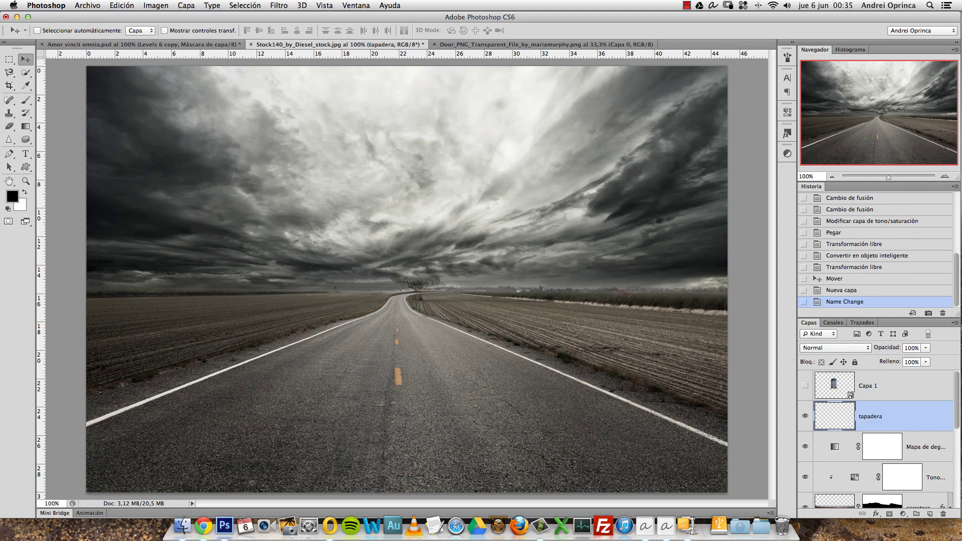
- Set up the Clone Stamp tool with Sample: Todas (all layers)
{"action": "left_click", "coordinate": [399, 410], "text": "super"}
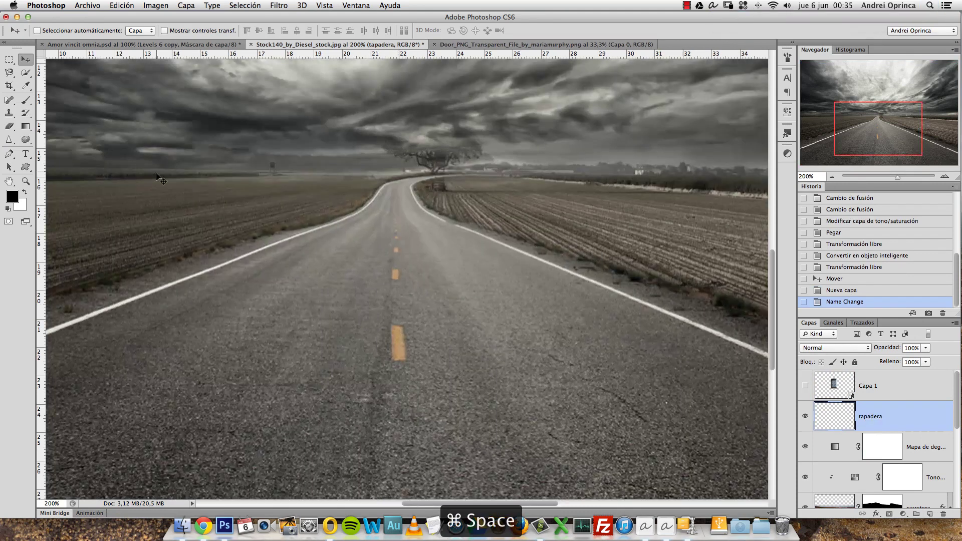
{"action": "left_click_drag", "start_coordinate": [10, 115], "coordinate": [37, 113]}
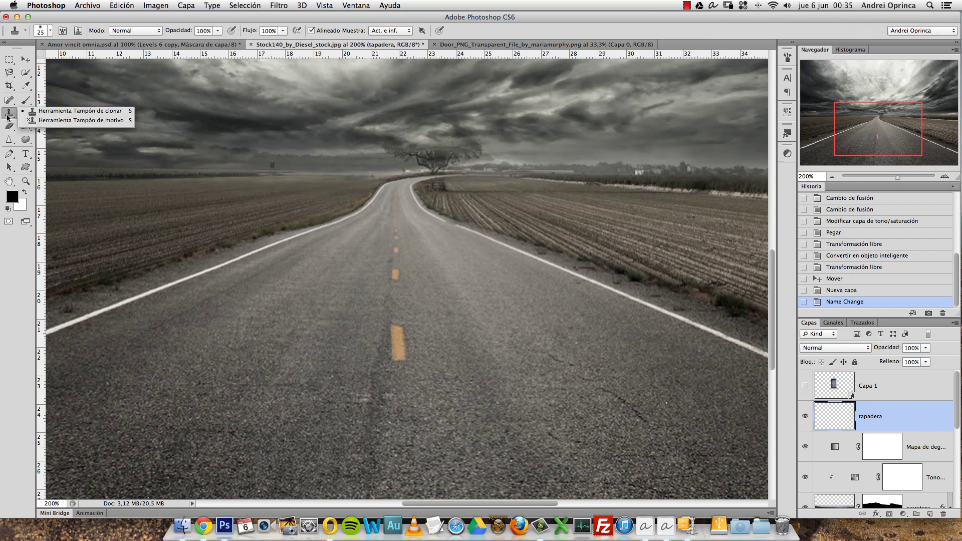
{"action": "left_click", "coordinate": [37, 113]}
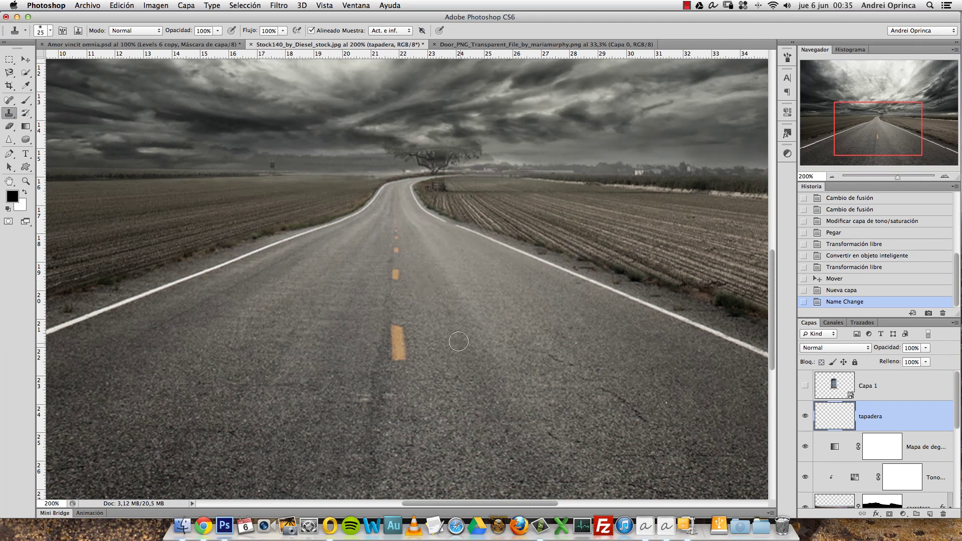
{"action": "left_click_drag", "start_coordinate": [9, 114], "coordinate": [28, 115]}
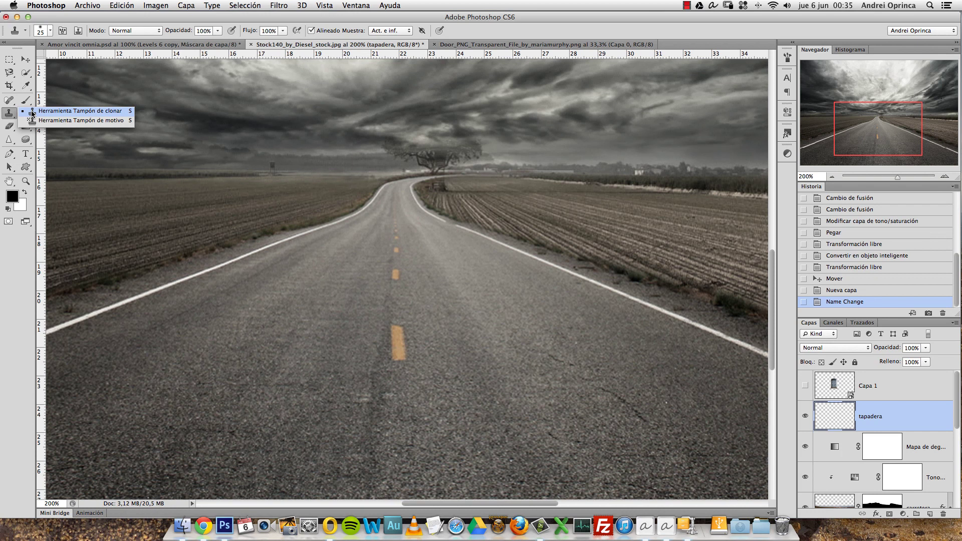
{"action": "left_click", "coordinate": [31, 111]}
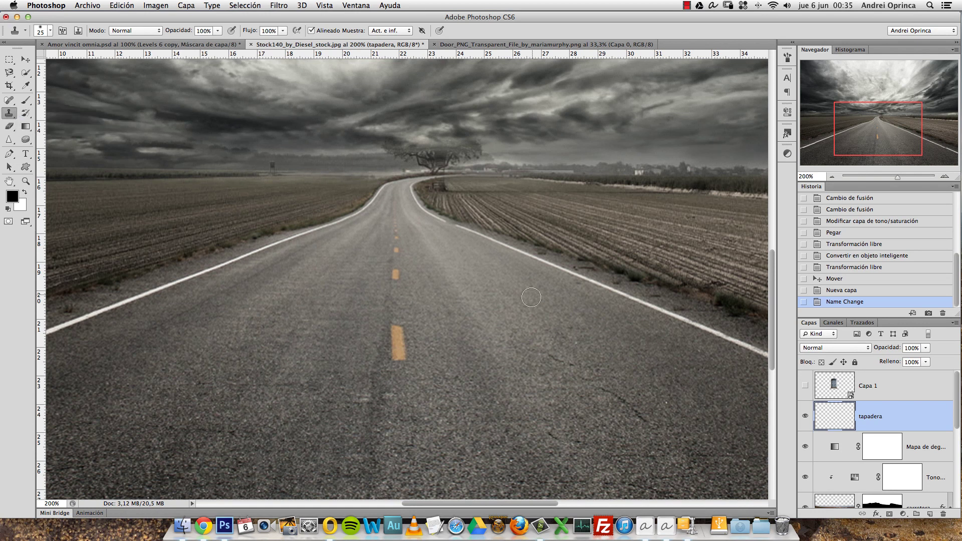
{"action": "scroll", "coordinate": [419, 346], "scroll_direction": "down", "scroll_amount": 1}
{"action": "scroll", "coordinate": [189, 257], "scroll_direction": "right", "scroll_amount": 1}
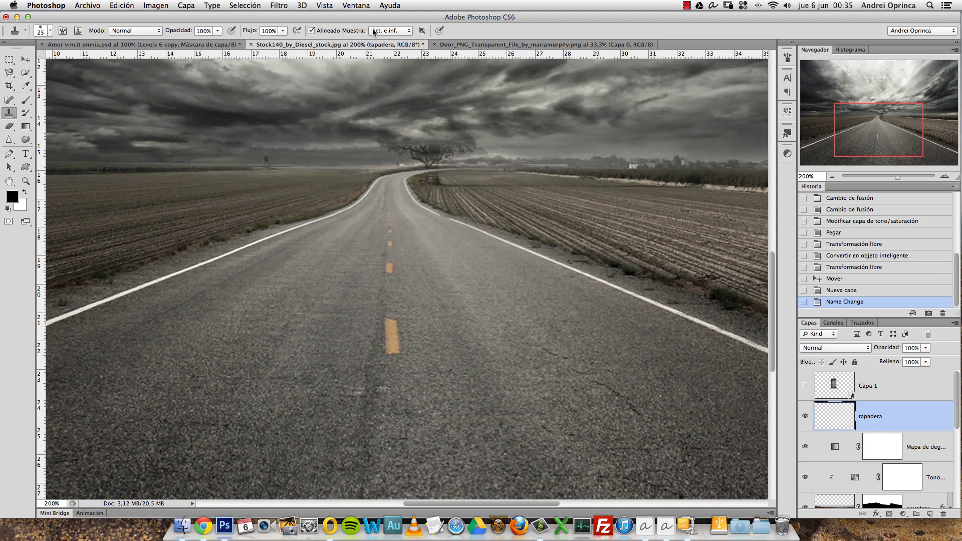
{"action": "left_click", "coordinate": [409, 30]}
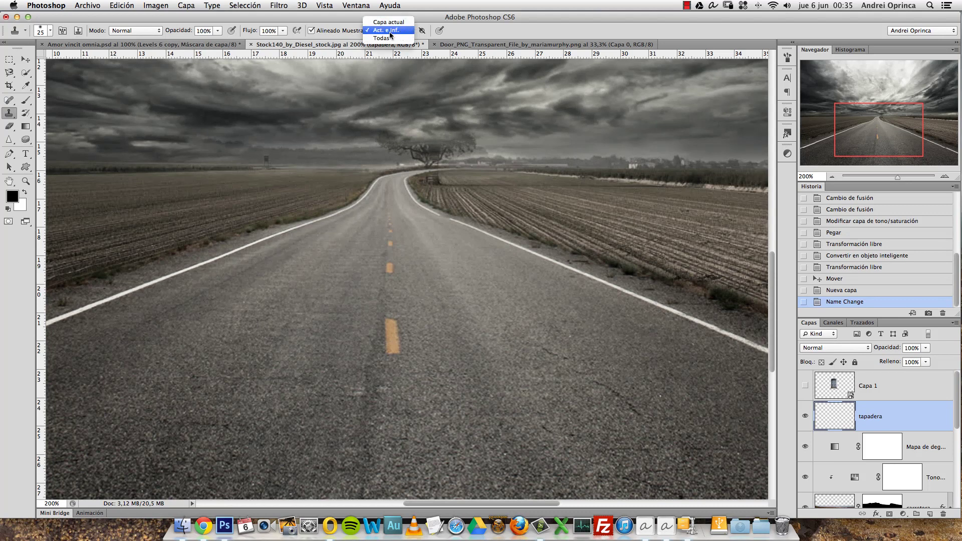
{"action": "left_click", "coordinate": [386, 39]}
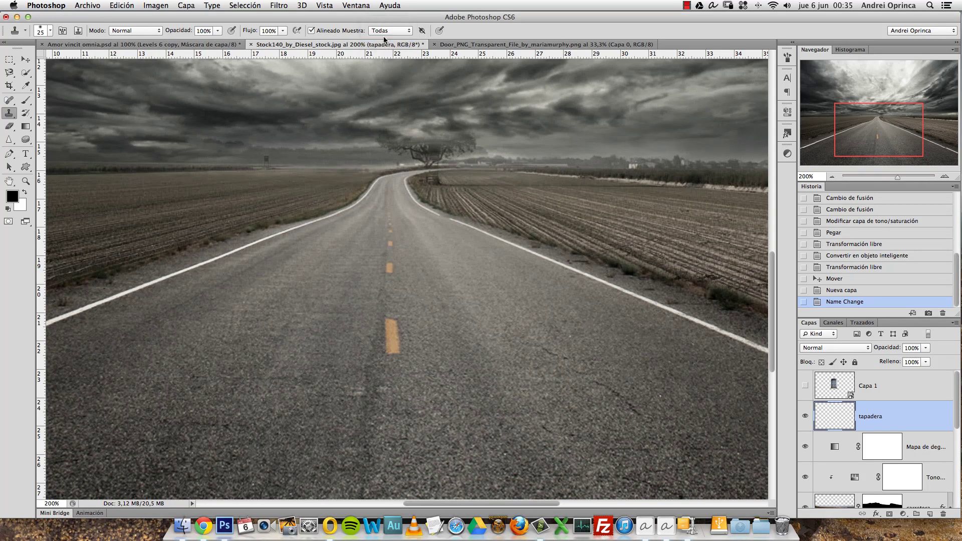
{"action": "right_click", "coordinate": [365, 321]}
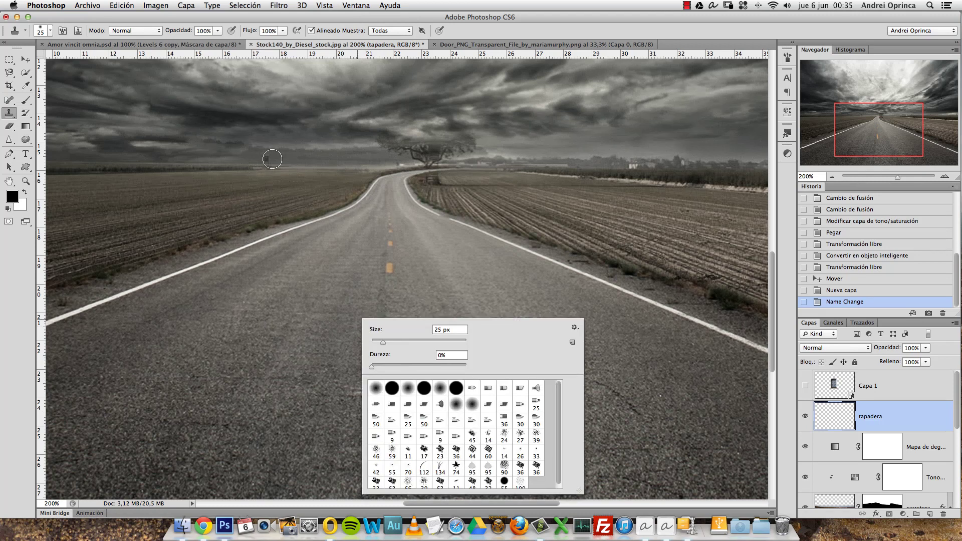
{"action": "key", "text": "Escape"}
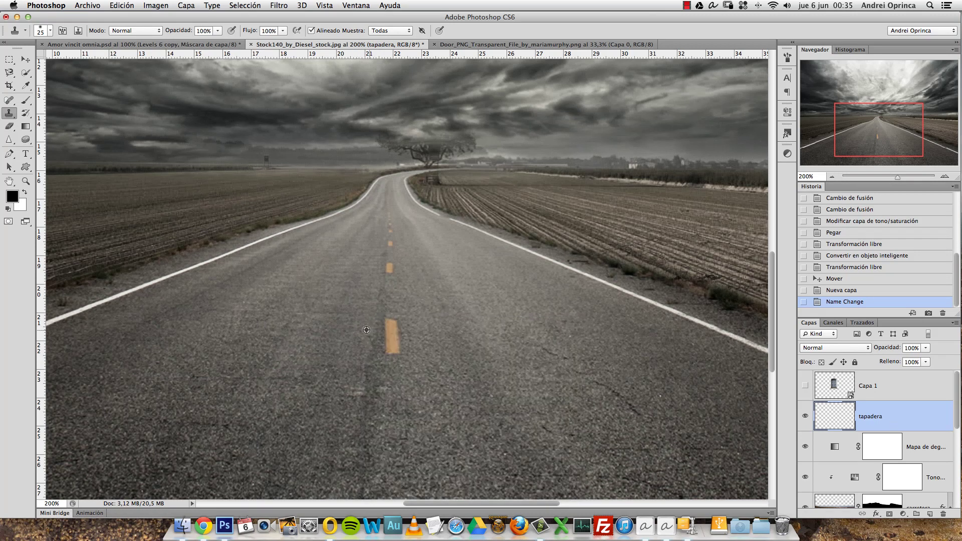
- Clone plain asphalt over the near and farther yellow centre-line dashes
{"action": "left_click", "coordinate": [425, 333], "text": "alt"}
{"action": "left_click_drag", "start_coordinate": [389, 322], "coordinate": [392, 340]}
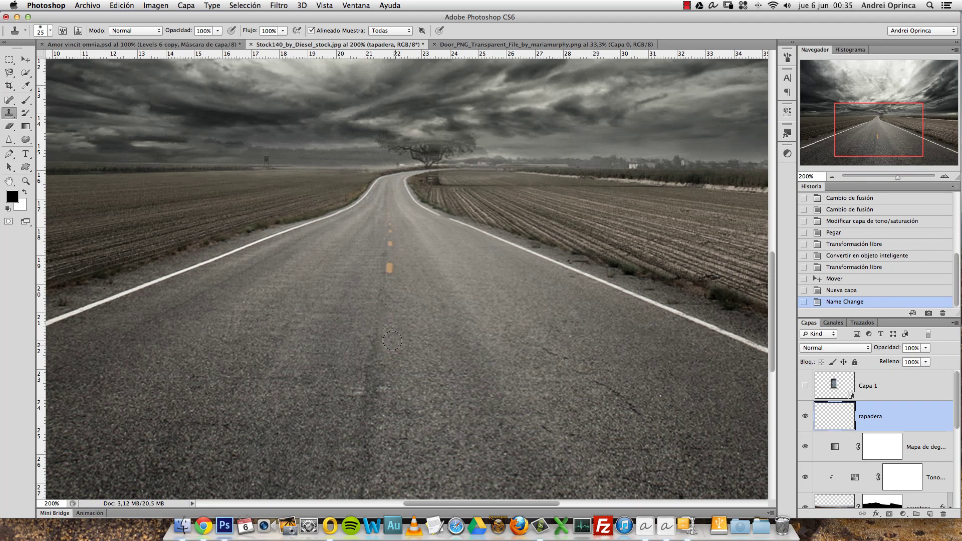
{"action": "left_click", "coordinate": [403, 273], "text": "alt"}
{"action": "left_click_drag", "start_coordinate": [394, 265], "coordinate": [388, 269]}
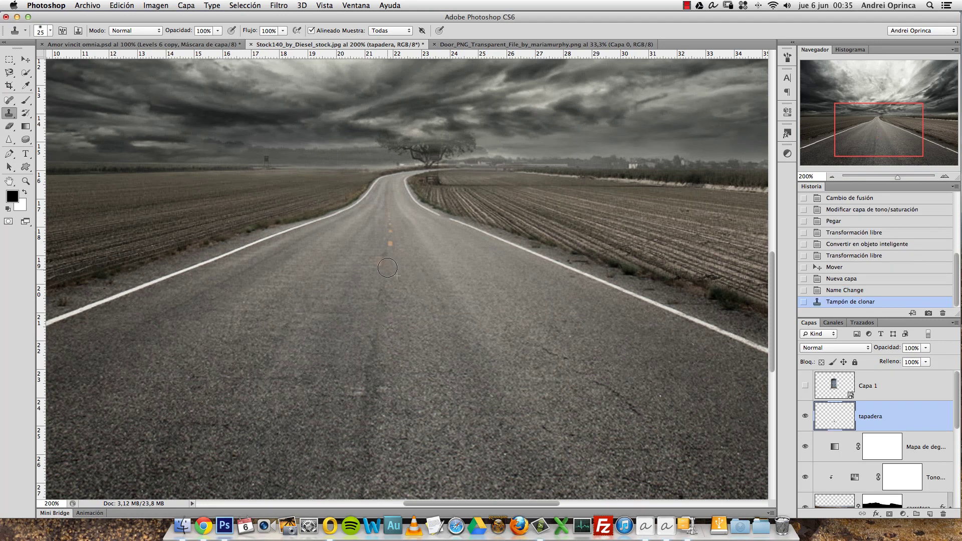
{"action": "key", "text": "super+z"}
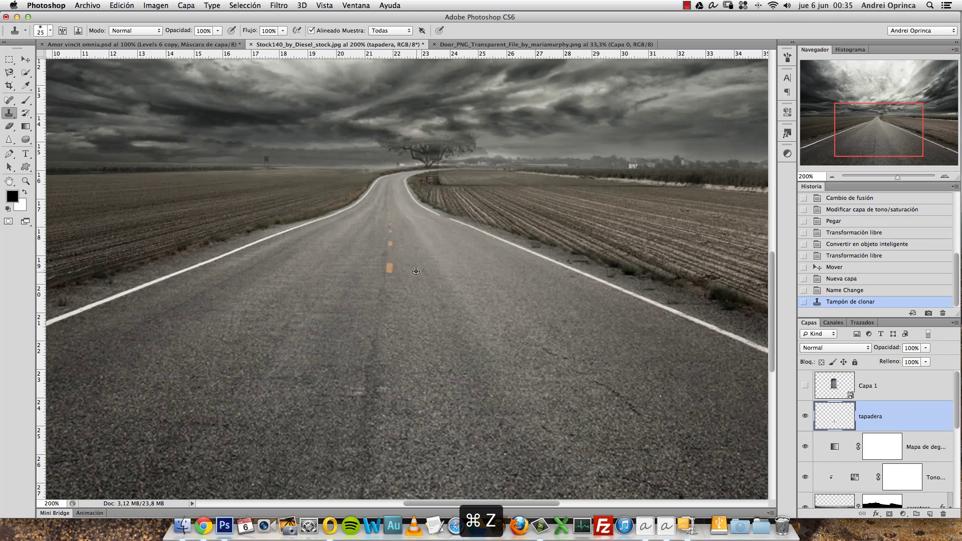
{"action": "left_click", "coordinate": [416, 271], "text": "alt"}
{"action": "left_click_drag", "start_coordinate": [390, 260], "coordinate": [389, 276]}
{"action": "left_click", "coordinate": [400, 278]}
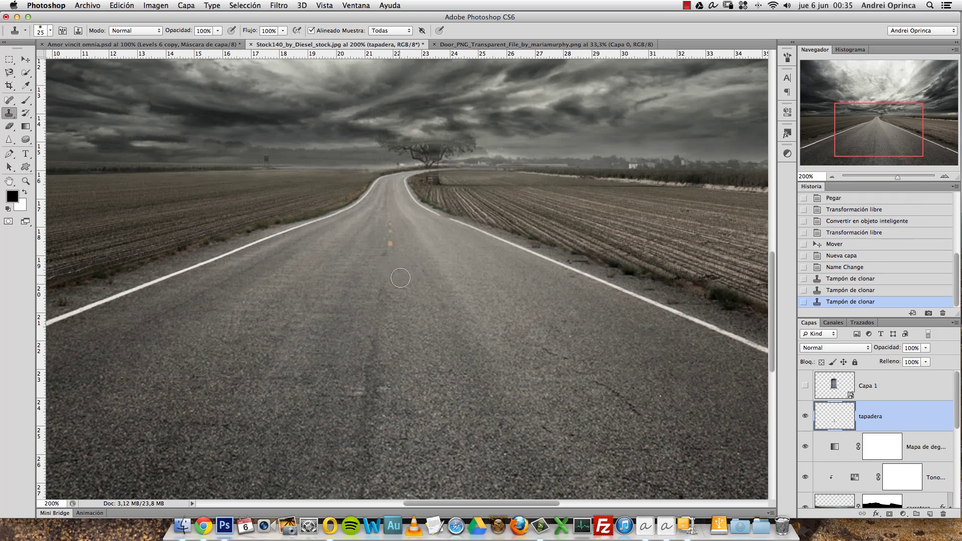
{"action": "left_click", "coordinate": [408, 330]}
{"action": "key", "text": "alt+space"}
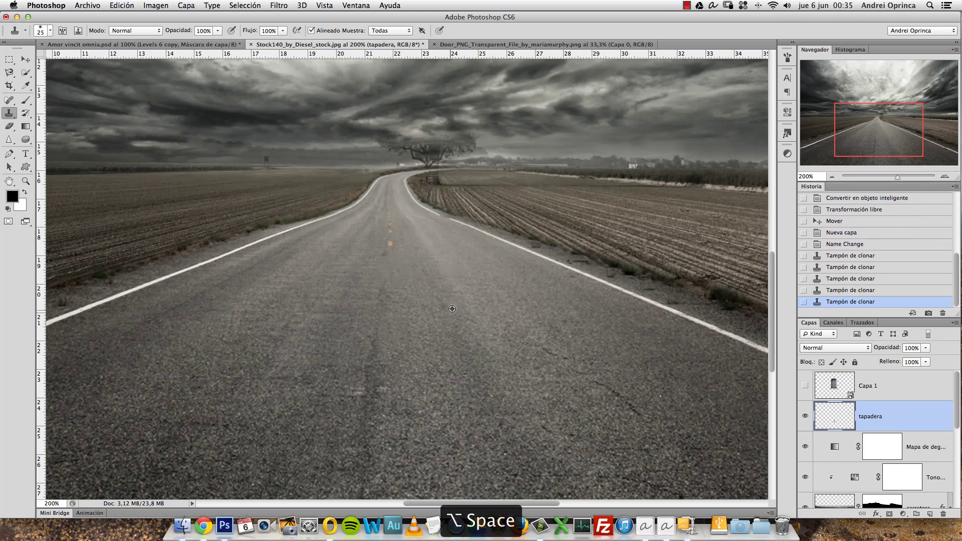
{"action": "left_click", "coordinate": [452, 308], "text": "alt"}
- Compare the tapadera cleanup, show the door layer again and rename it puerta
{"action": "left_click", "coordinate": [805, 416]}
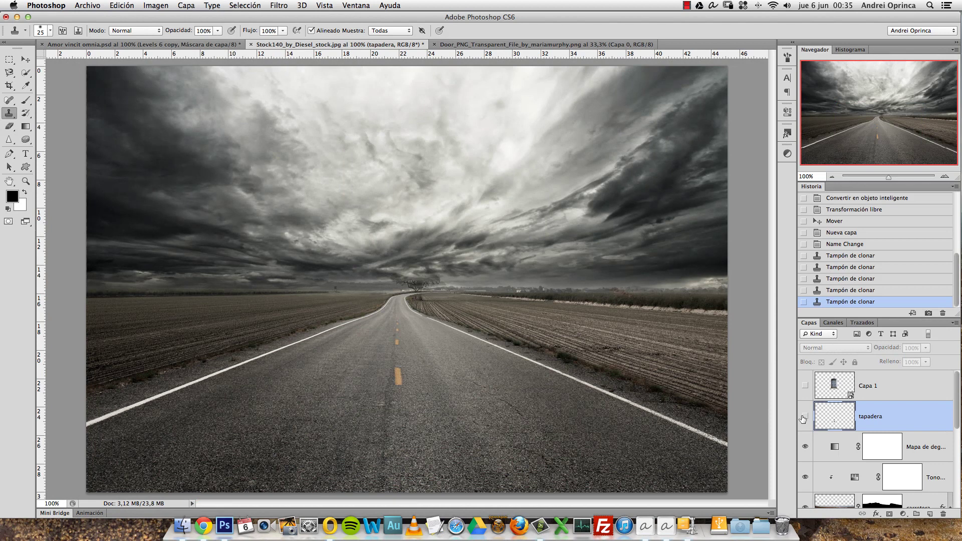
{"action": "left_click", "coordinate": [804, 417]}
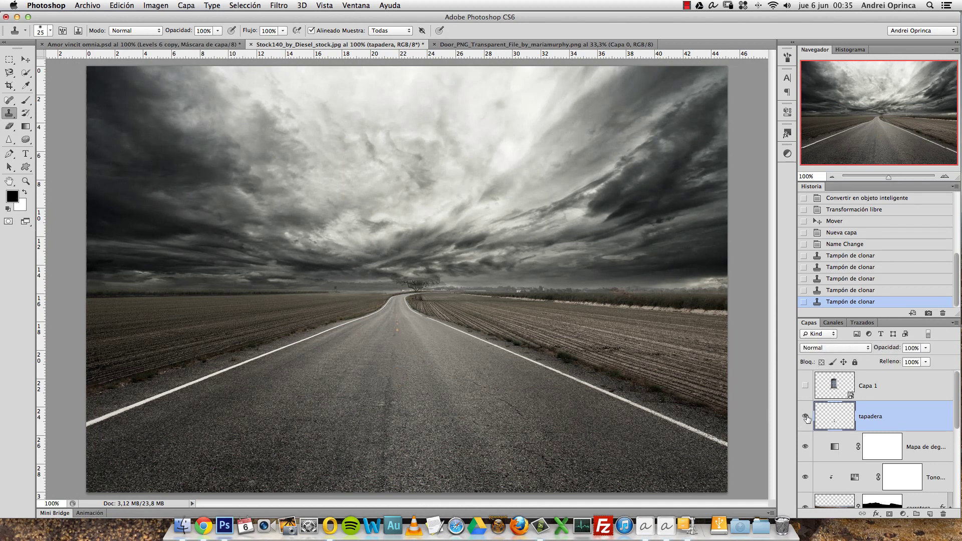
{"action": "left_click", "coordinate": [909, 377]}
{"action": "left_click", "coordinate": [805, 386]}
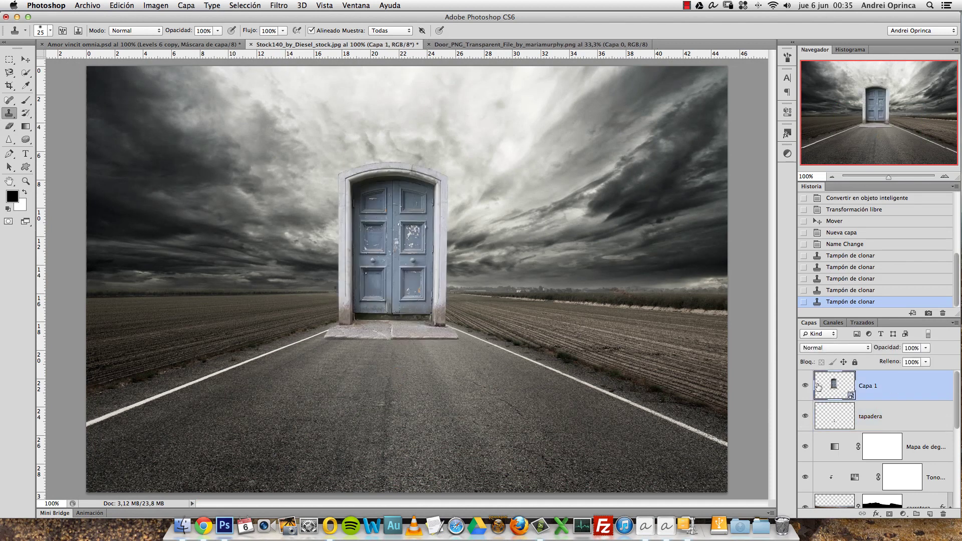
{"action": "double_click", "coordinate": [869, 386]}
{"action": "type", "text": "P"}
{"action": "key", "text": "Return"}
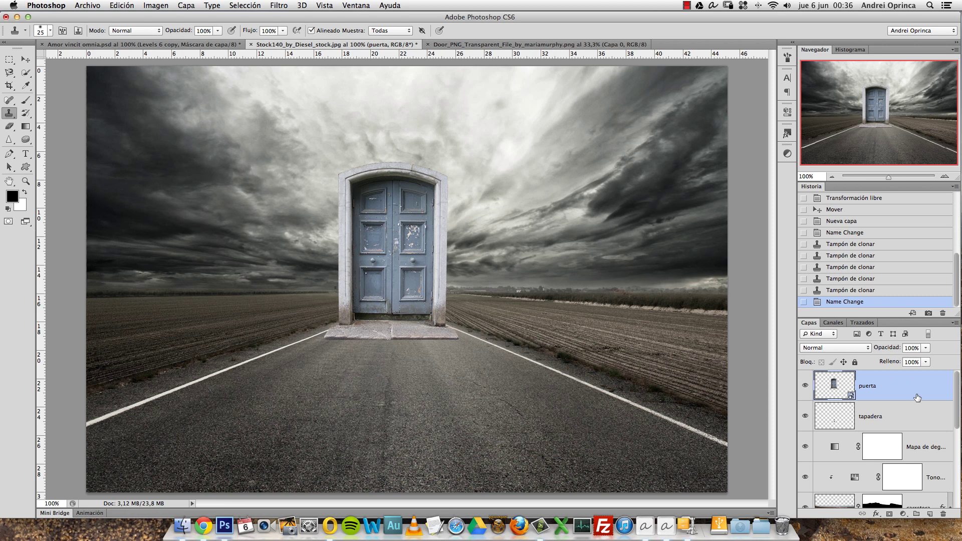
- Add a Tono/saturación adjustment layer clipped to the puerta door layer
{"action": "left_click", "coordinate": [904, 514]}
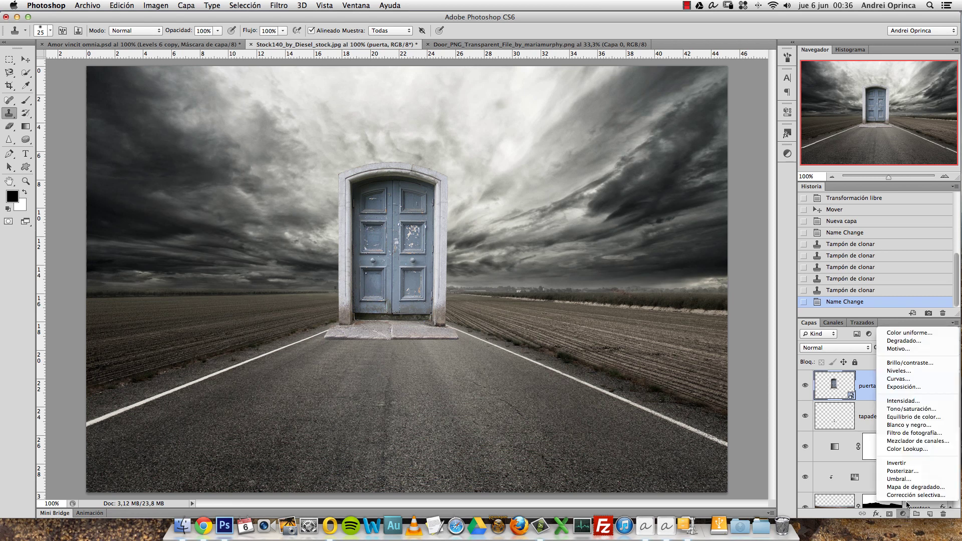
{"action": "left_click", "coordinate": [923, 409]}
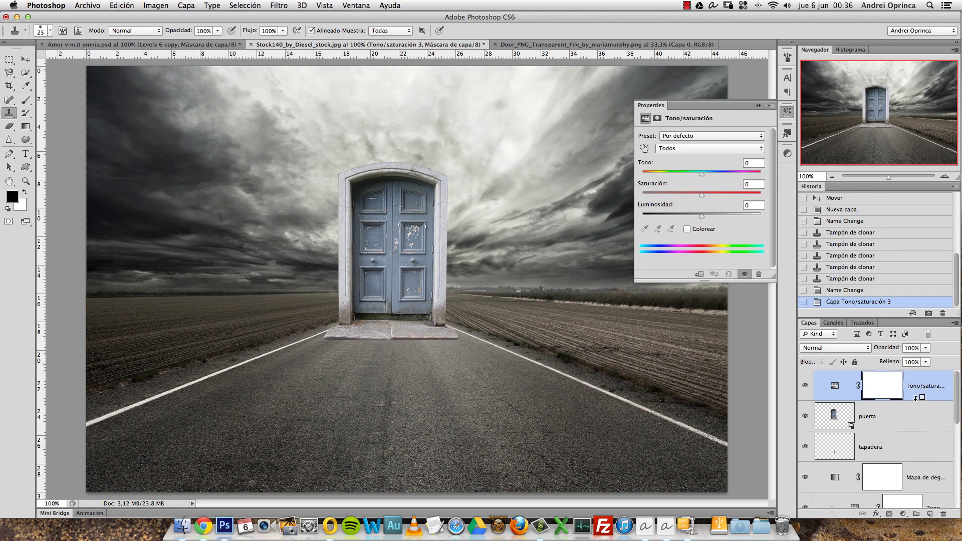
{"action": "left_click", "coordinate": [915, 404], "text": "alt"}
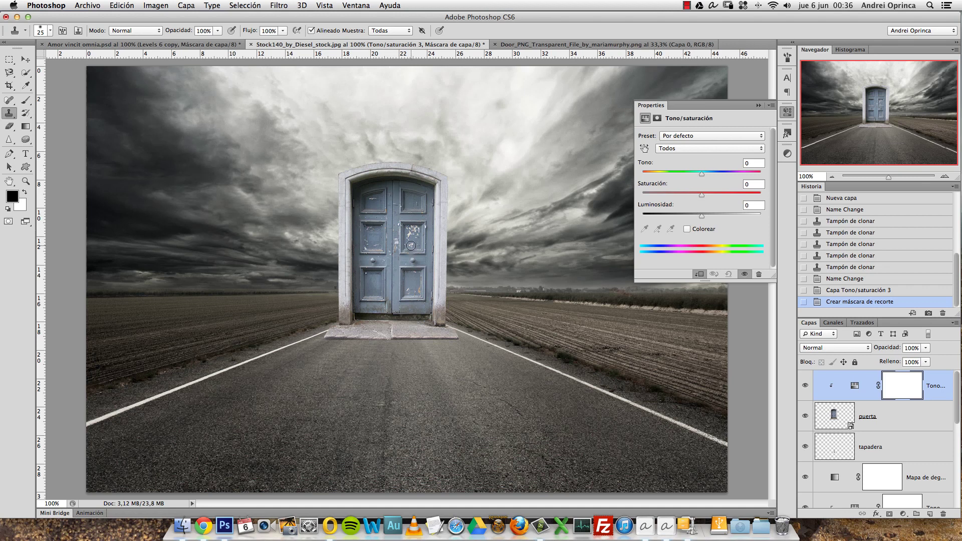
- Shift the door's blues to green with Hue -130, Saturation +24 and Lightness -18
{"action": "left_click", "coordinate": [645, 148]}
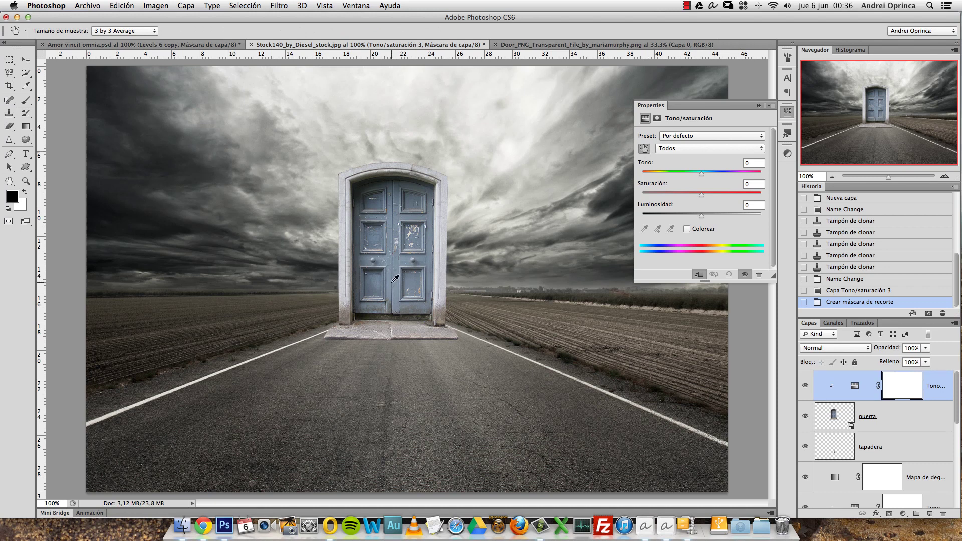
{"action": "left_click", "coordinate": [399, 260]}
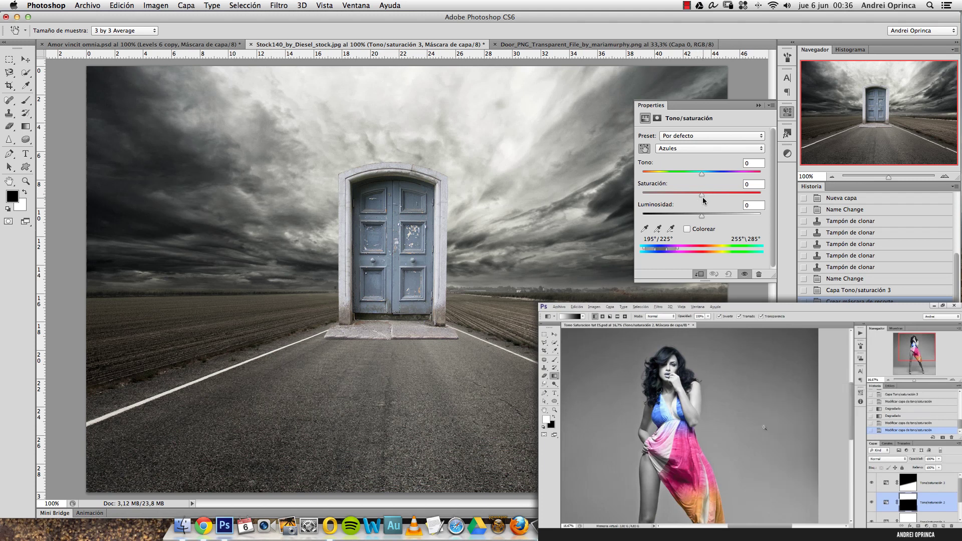
{"action": "mouse_move", "coordinate": [701, 194]}
{"action": "left_mouse_down"}
{"action": "mouse_move", "coordinate": [715, 193]}
{"action": "mouse_move", "coordinate": [653, 177]}
{"action": "left_mouse_up"}
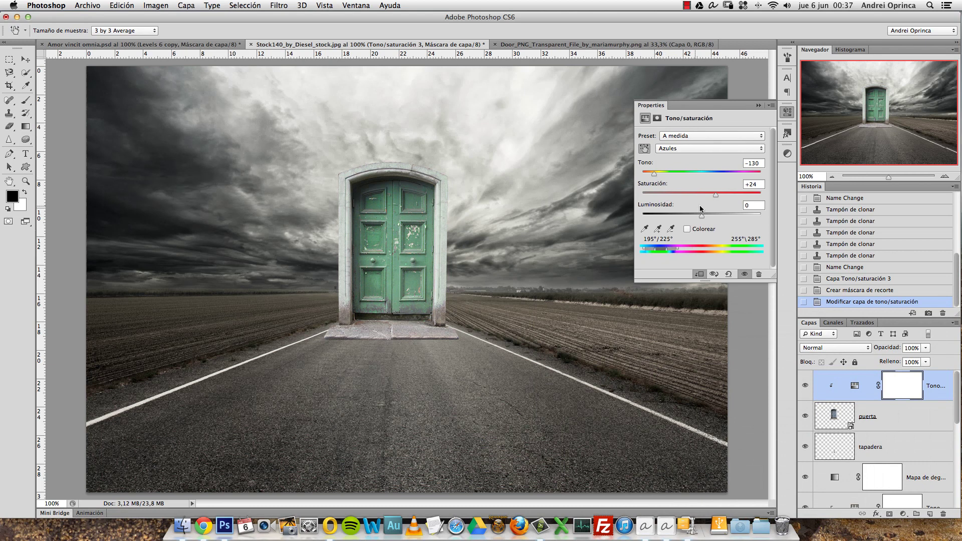
{"action": "left_click_drag", "start_coordinate": [661, 252], "coordinate": [660, 253]}
{"action": "left_click_drag", "start_coordinate": [648, 253], "coordinate": [657, 251]}
{"action": "left_click_drag", "start_coordinate": [702, 216], "coordinate": [691, 215]}
{"action": "left_click", "coordinate": [759, 105]}
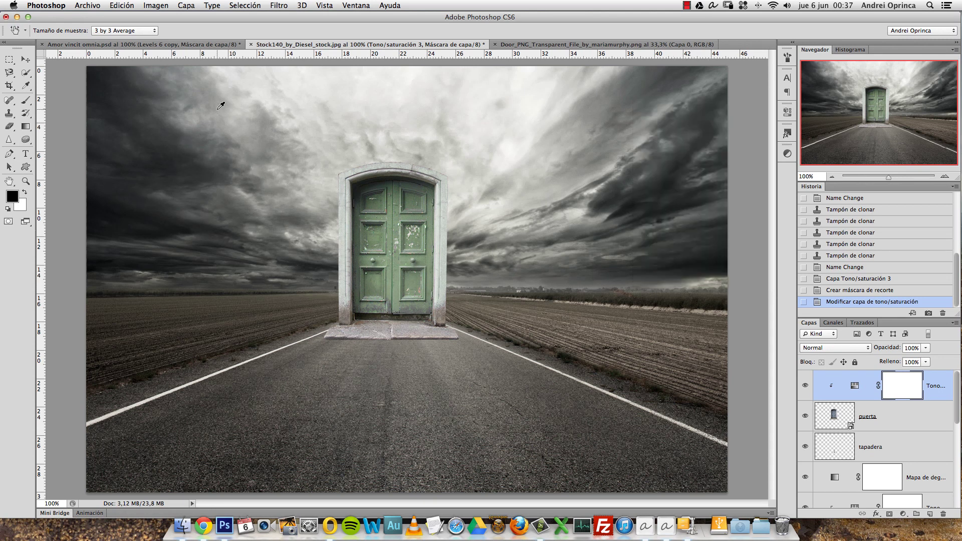
- Undo the accidental transform, target the adjustment mask, and ready a small brush at 200% zoom
{"action": "left_click", "coordinate": [25, 59]}
{"action": "key", "text": "super+z"}
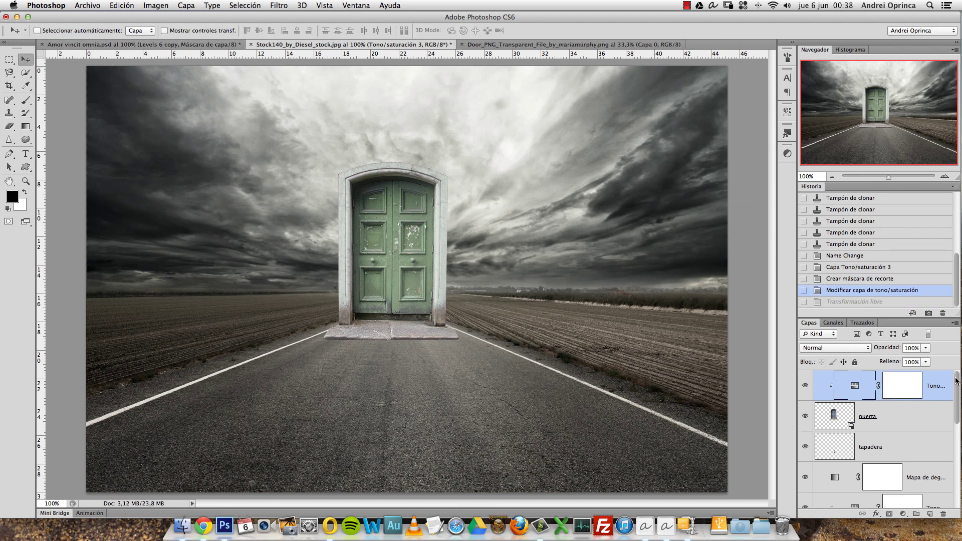
{"action": "left_click", "coordinate": [909, 388]}
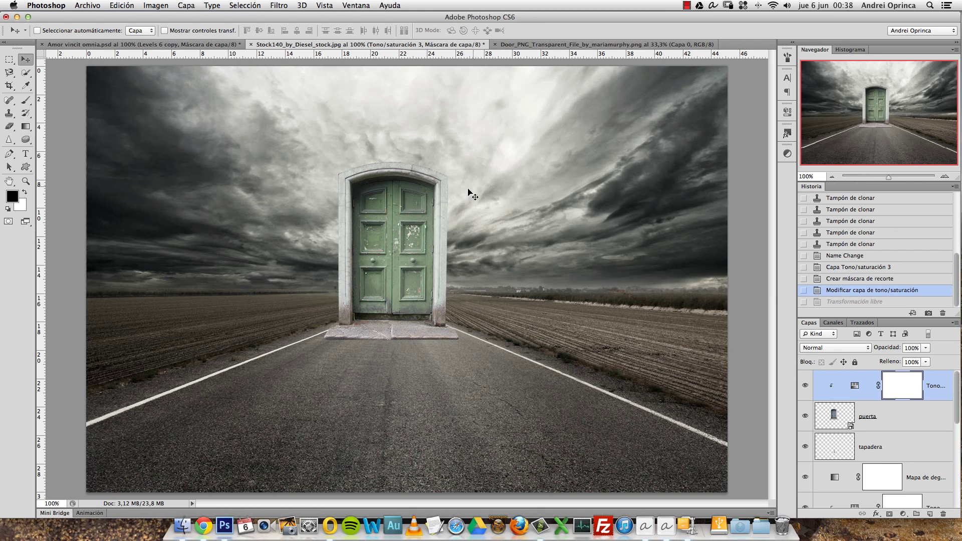
{"action": "key", "text": "b"}
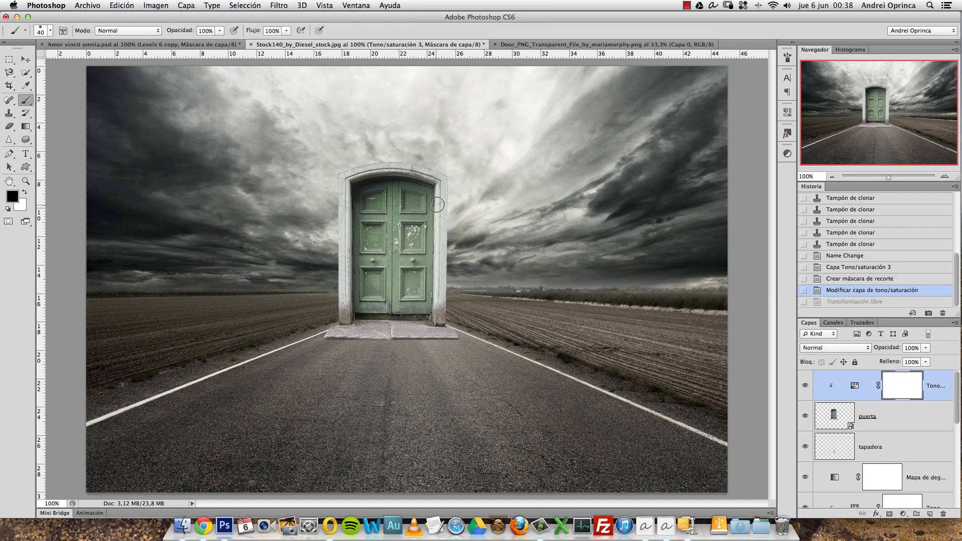
{"action": "left_click", "coordinate": [440, 204], "text": "super"}
{"action": "key", "text": "bracketleft"}
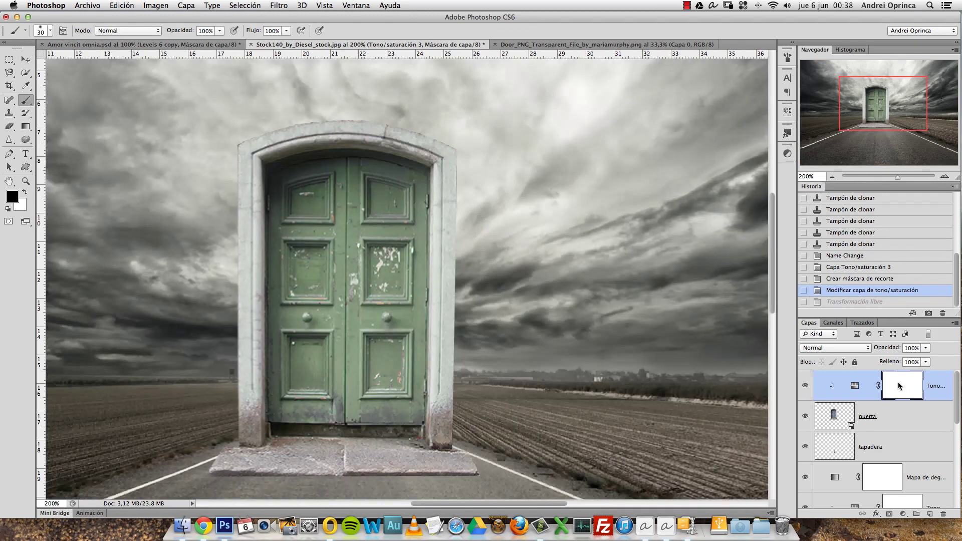
{"action": "key", "text": "bracketleft"}
- Paint black on the mask over the stone frame, step and inner arch
{"action": "left_click", "coordinate": [449, 184]}
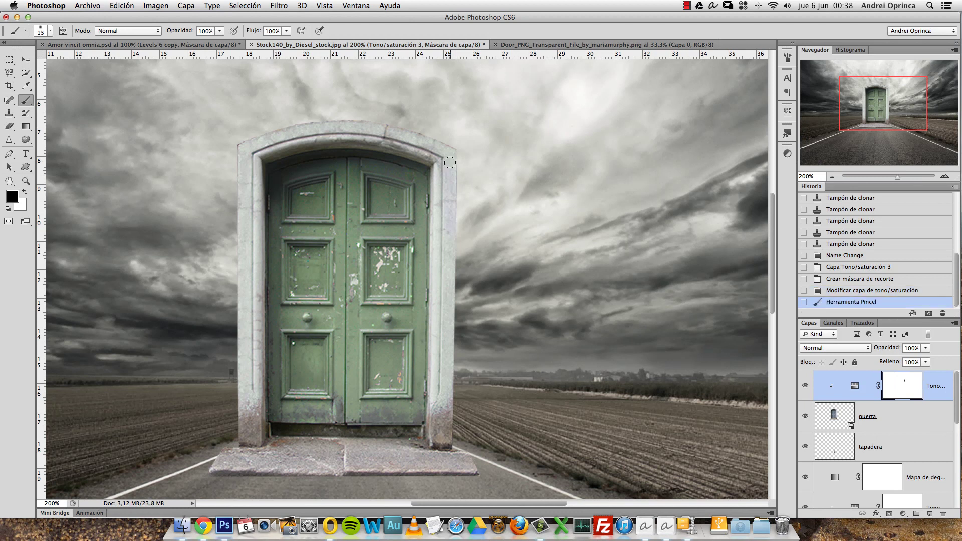
{"action": "key", "text": "bracketright"}
{"action": "mouse_move", "coordinate": [454, 198]}
{"action": "left_mouse_down"}
{"action": "mouse_move", "coordinate": [451, 161]}
{"action": "mouse_move", "coordinate": [450, 289]}
{"action": "left_mouse_up"}
{"action": "left_click_drag", "start_coordinate": [450, 288], "coordinate": [447, 375]}
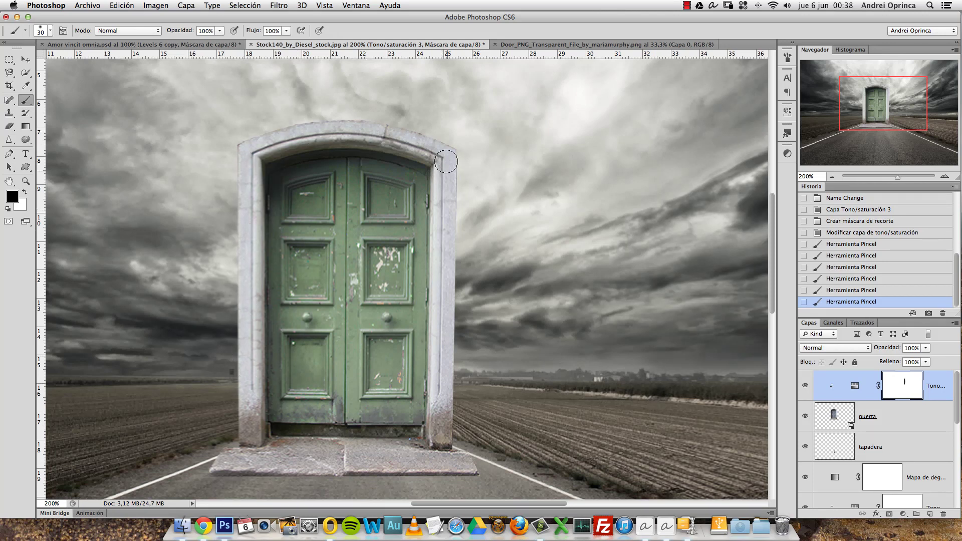
{"action": "mouse_move", "coordinate": [399, 146]}
{"action": "left_mouse_down"}
{"action": "mouse_move", "coordinate": [248, 157]}
{"action": "mouse_move", "coordinate": [256, 178]}
{"action": "left_mouse_up"}
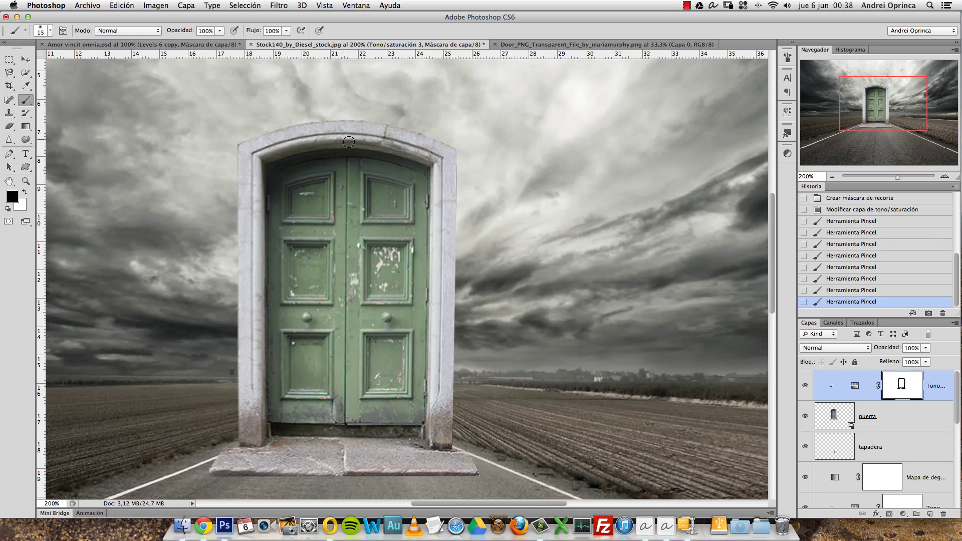
{"action": "mouse_move", "coordinate": [349, 141]}
{"action": "left_mouse_down"}
{"action": "mouse_move", "coordinate": [261, 179]}
{"action": "mouse_move", "coordinate": [255, 246]}
{"action": "left_mouse_up"}
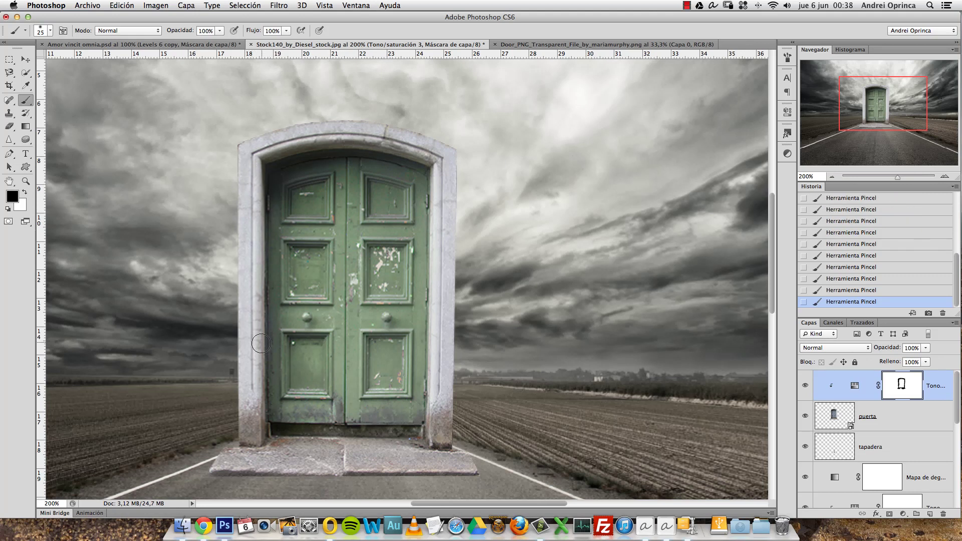
{"action": "key", "text": "x"}
{"action": "key", "text": "alt+space"}
{"action": "left_click", "coordinate": [413, 223], "text": "alt"}
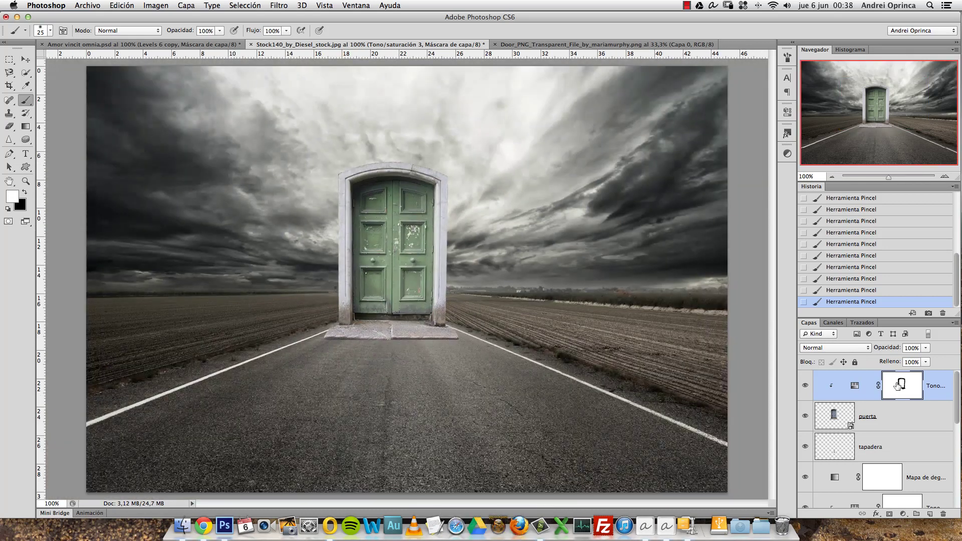
{"action": "left_click", "coordinate": [901, 385], "text": "shift"}
{"action": "left_click", "coordinate": [899, 386], "text": "super"}
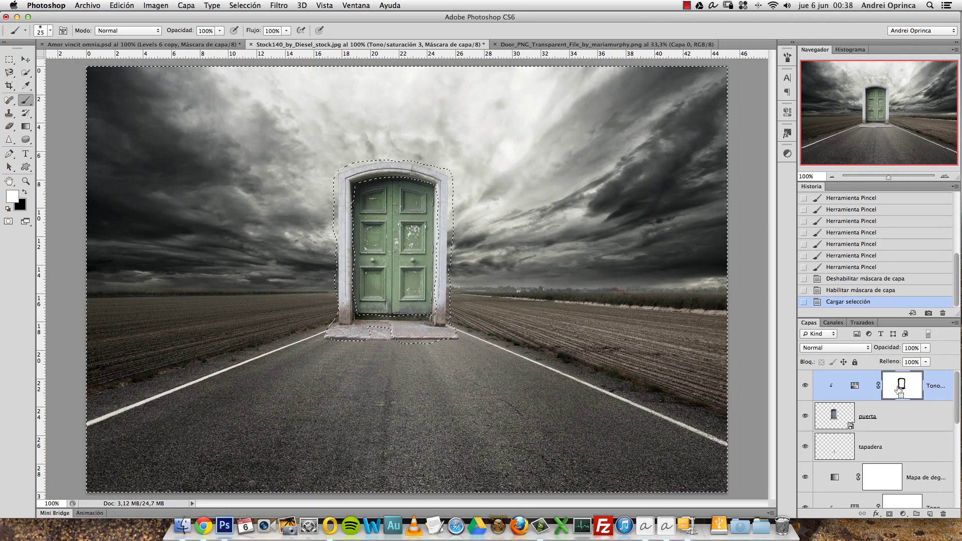
{"action": "key", "text": "super+d"}
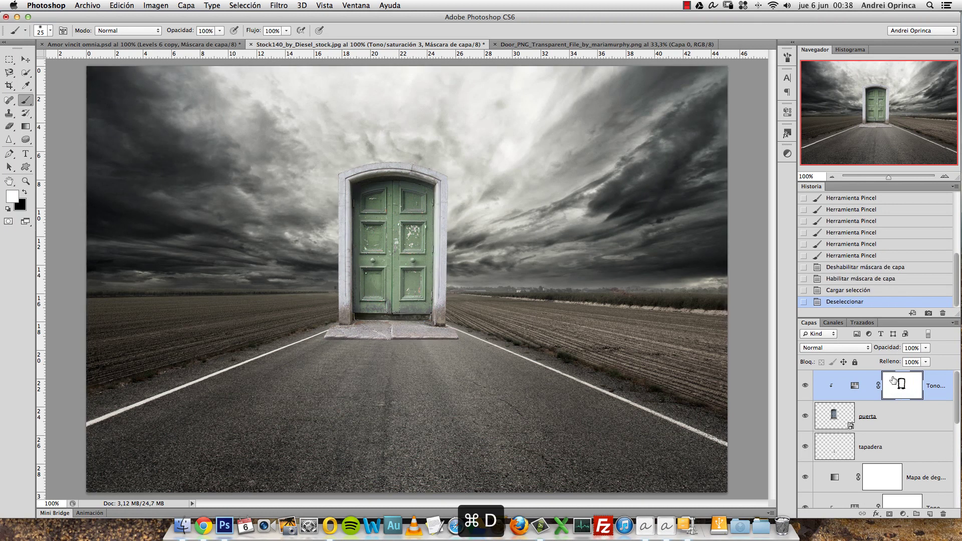
{"action": "left_click", "coordinate": [901, 384], "text": "alt"}
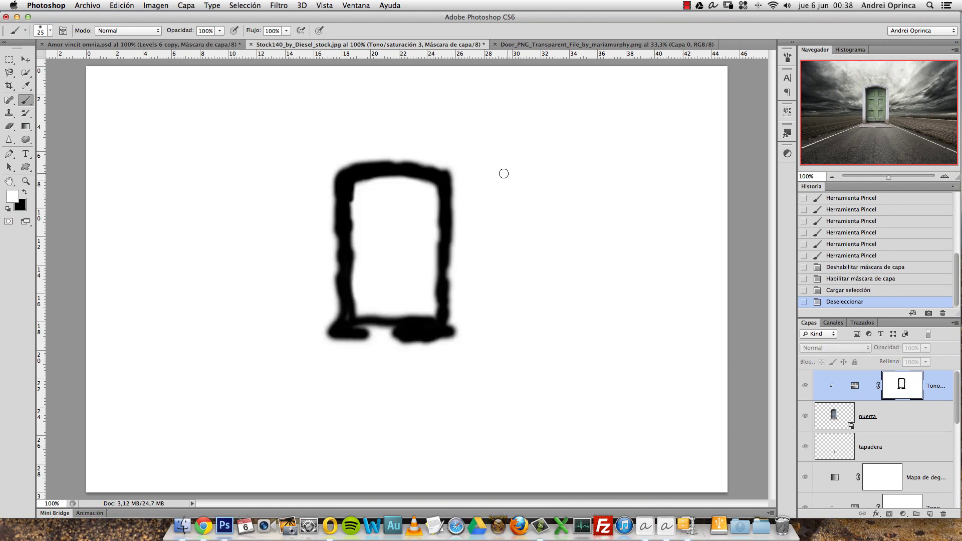
{"action": "left_click", "coordinate": [907, 388], "text": "alt"}
{"action": "left_click", "coordinate": [898, 391], "text": "alt"}
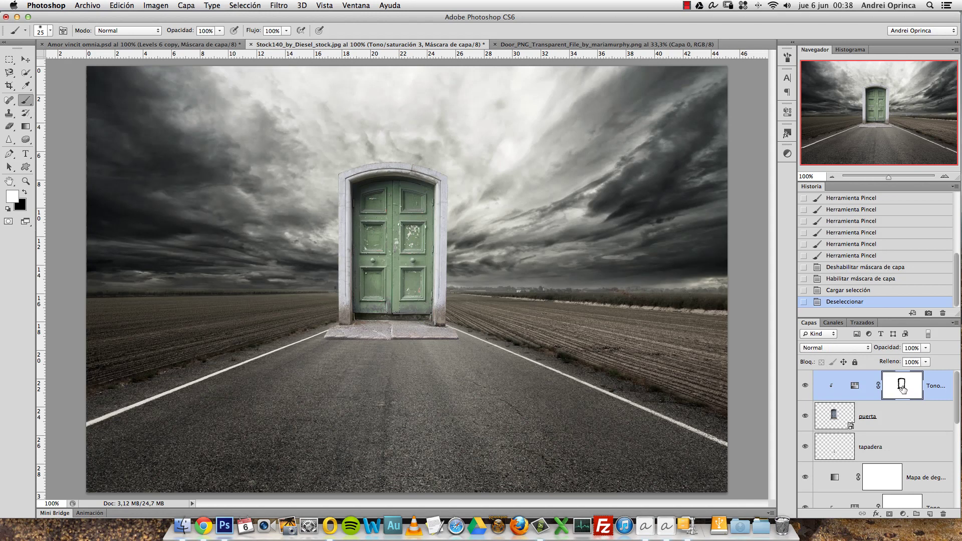
{"action": "left_click", "coordinate": [903, 390], "text": "alt"}
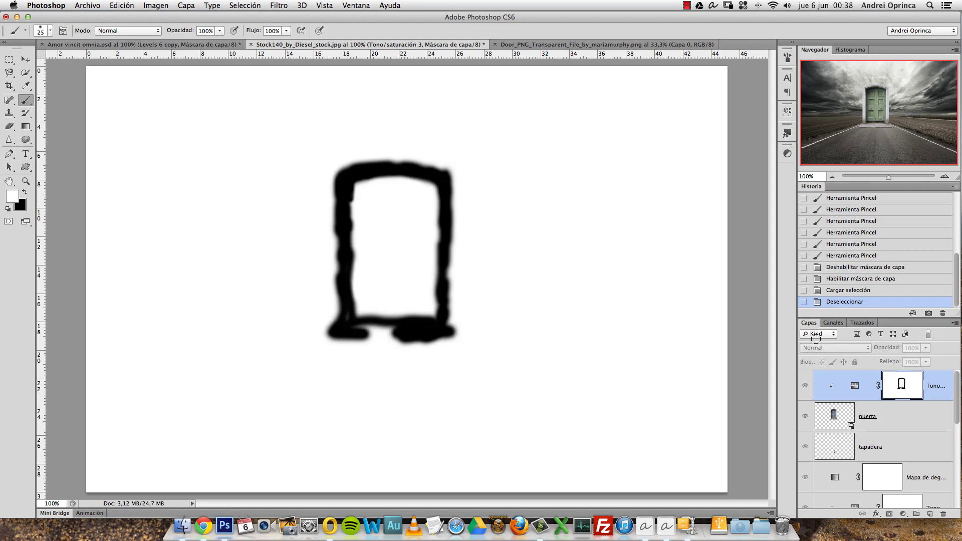
{"action": "left_click", "coordinate": [897, 390], "text": "alt"}
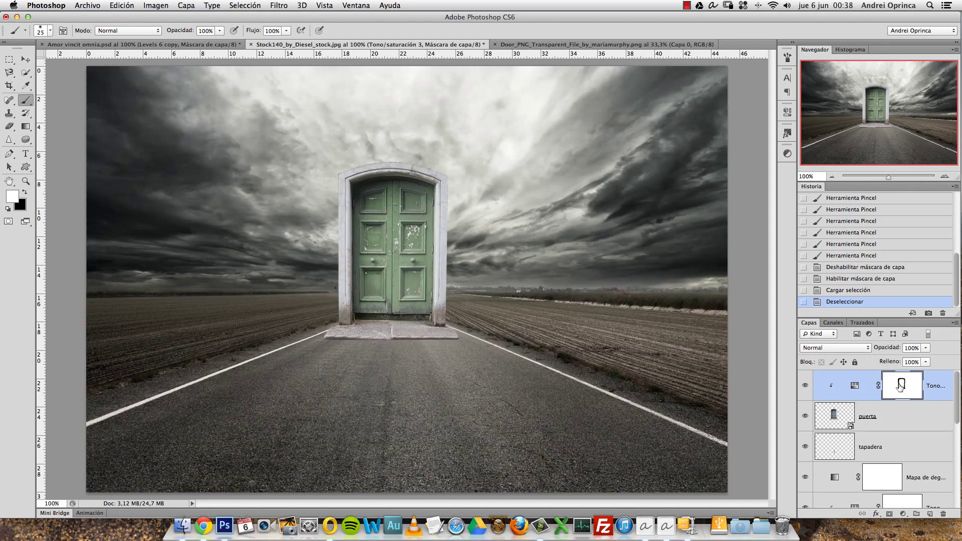
{"action": "left_click", "coordinate": [901, 387], "text": "shift"}
{"action": "left_click", "coordinate": [901, 386], "text": "shift"}
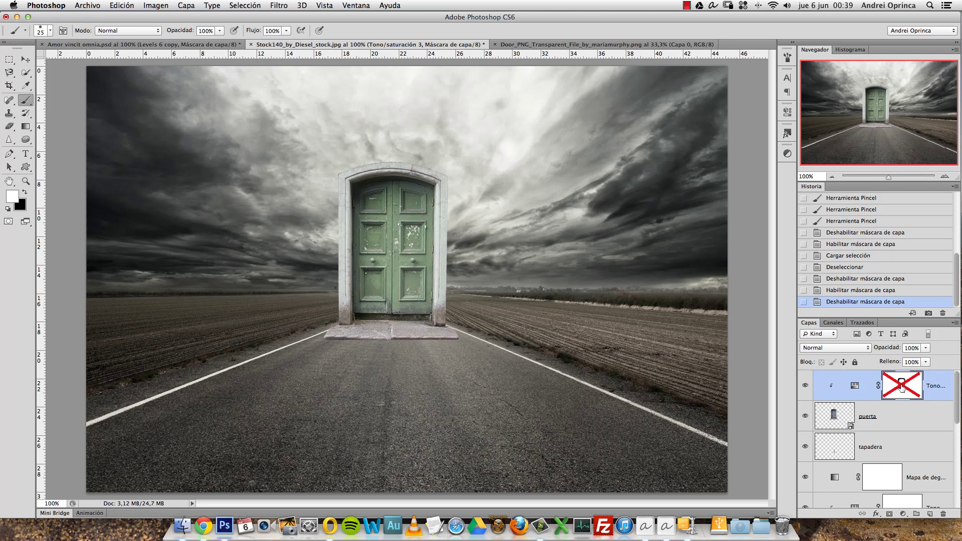
{"action": "left_click", "coordinate": [902, 386], "text": "shift"}
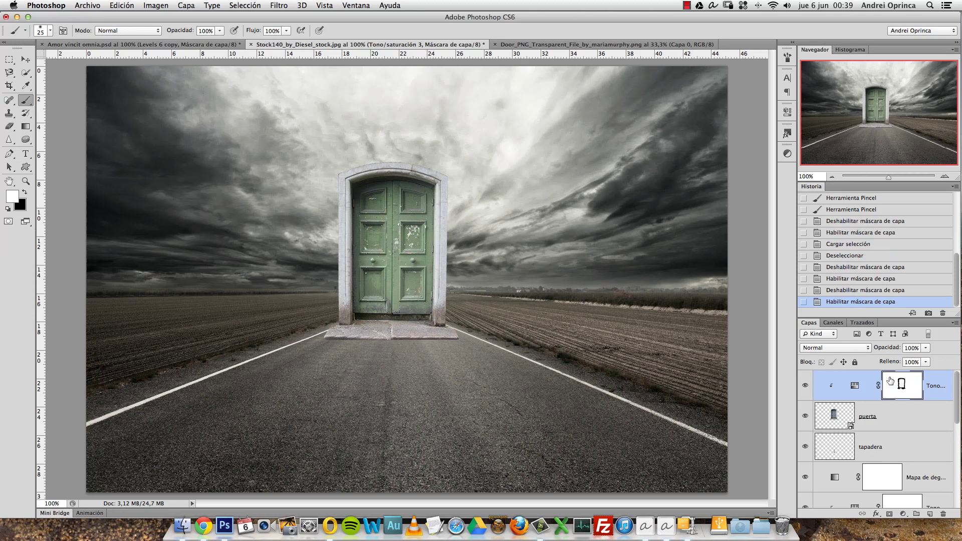
{"action": "left_click", "coordinate": [913, 434]}
- Add a new layer named 'sombras puerta' with black as the painting colour
{"action": "left_click", "coordinate": [929, 514]}
{"action": "double_click", "coordinate": [875, 447]}
{"action": "type", "text": "sombras puerta"}
{"action": "key", "text": "Return"}
{"action": "key", "text": "x"}
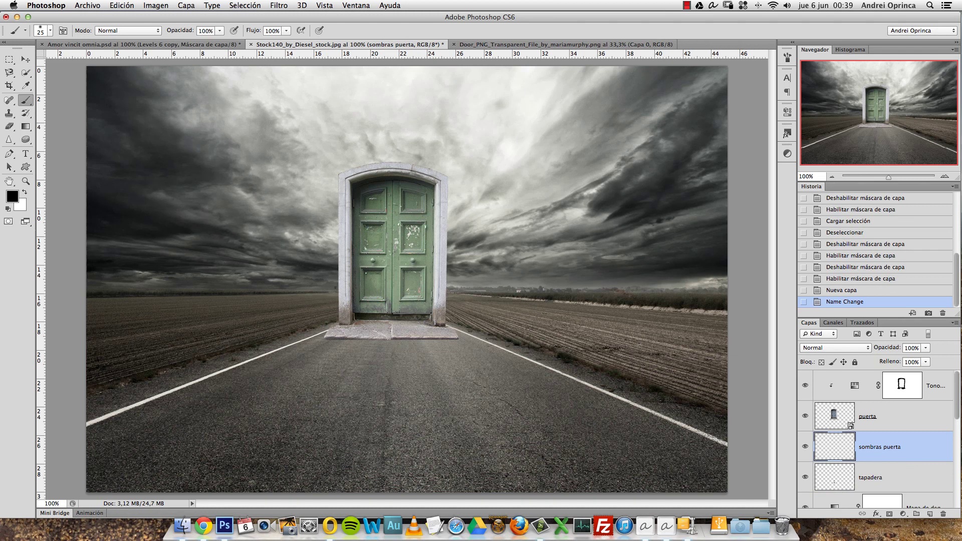
- Zoom to 400% on the door step and set the brush to 45% opacity, 36% flow
{"action": "mouse_move", "coordinate": [363, 341]}
{"action": "left_mouse_down"}
{"action": "mouse_move", "coordinate": [653, 361]}
{"action": "mouse_move", "coordinate": [551, 314]}
{"action": "left_mouse_up"}
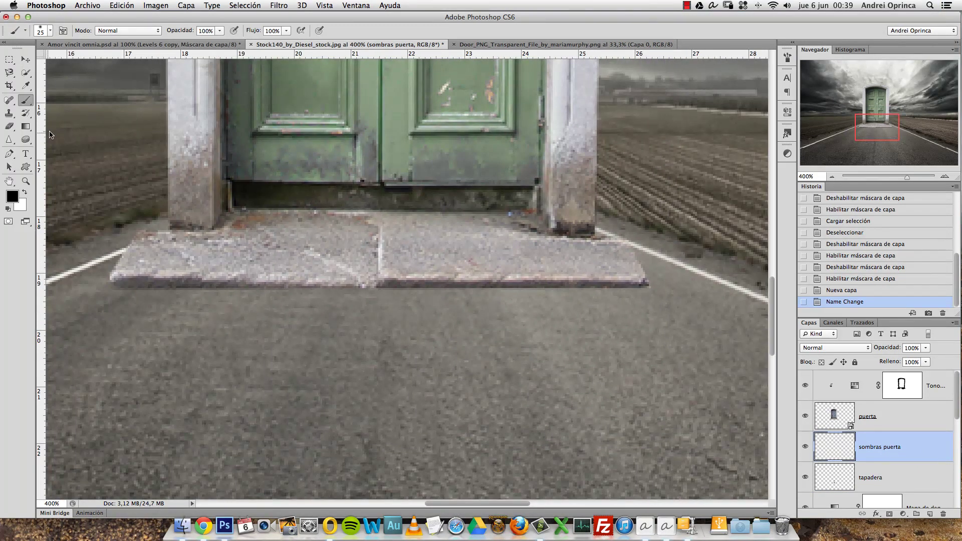
{"action": "left_click", "coordinate": [220, 31]}
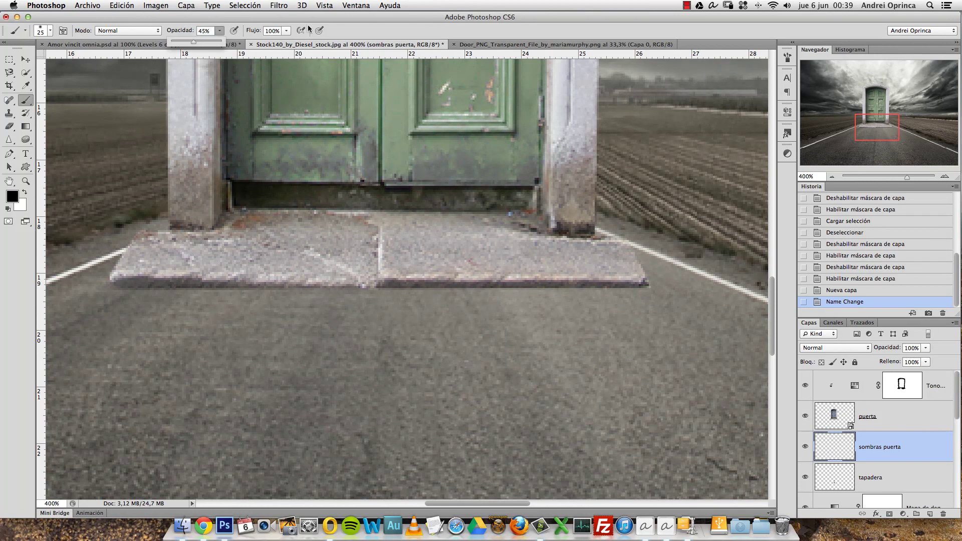
{"action": "left_click", "coordinate": [286, 31]}
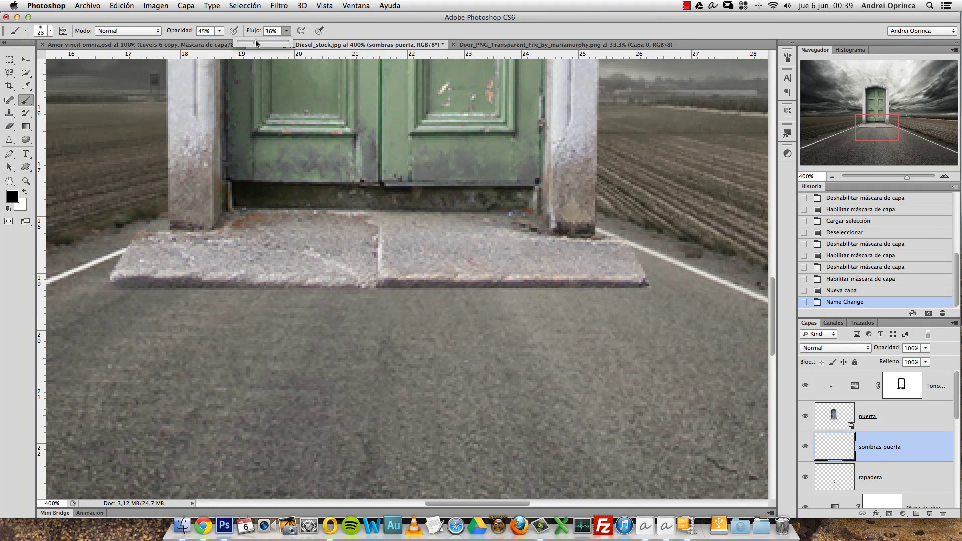
{"action": "left_click", "coordinate": [27, 103]}
{"action": "key", "text": "bracketleft"}
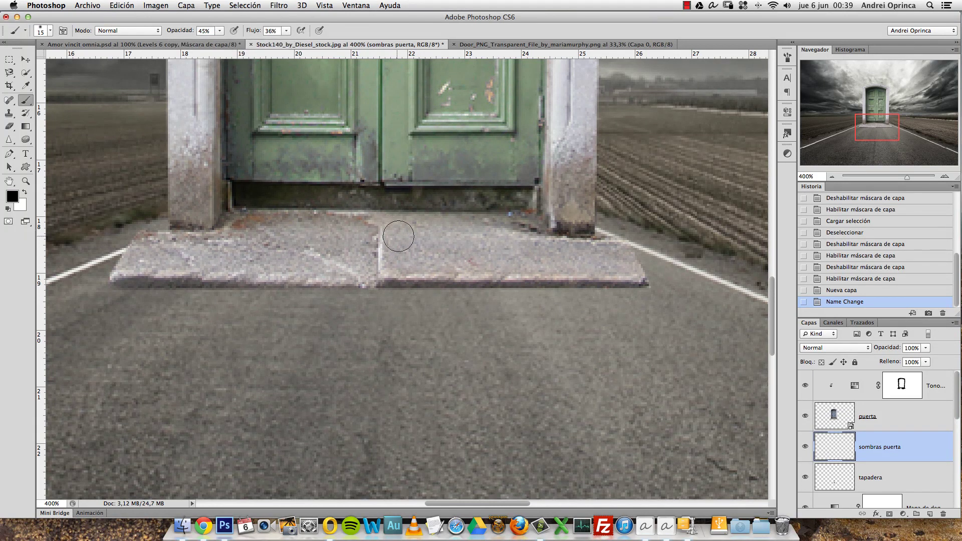
- Set the brush size to 2 px and try a shadow stroke on the step's right edge, undoing it
{"action": "right_click", "coordinate": [489, 243]}
{"action": "mouse_move", "coordinate": [544, 291]}
{"action": "left_mouse_down"}
{"action": "mouse_move", "coordinate": [530, 292]}
{"action": "mouse_move", "coordinate": [551, 293]}
{"action": "left_mouse_up"}
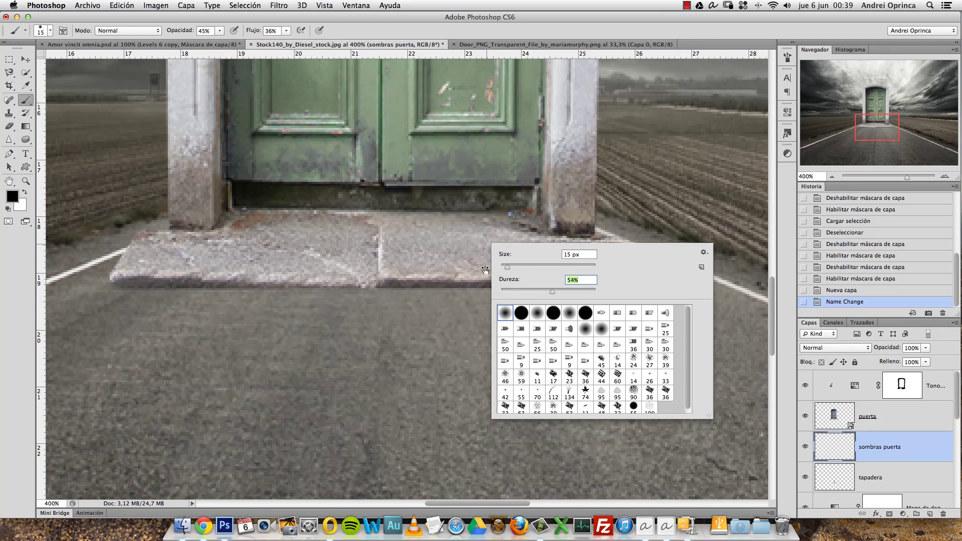
{"action": "left_click", "coordinate": [574, 254]}
{"action": "type", "text": "2"}
{"action": "key", "text": "Return"}
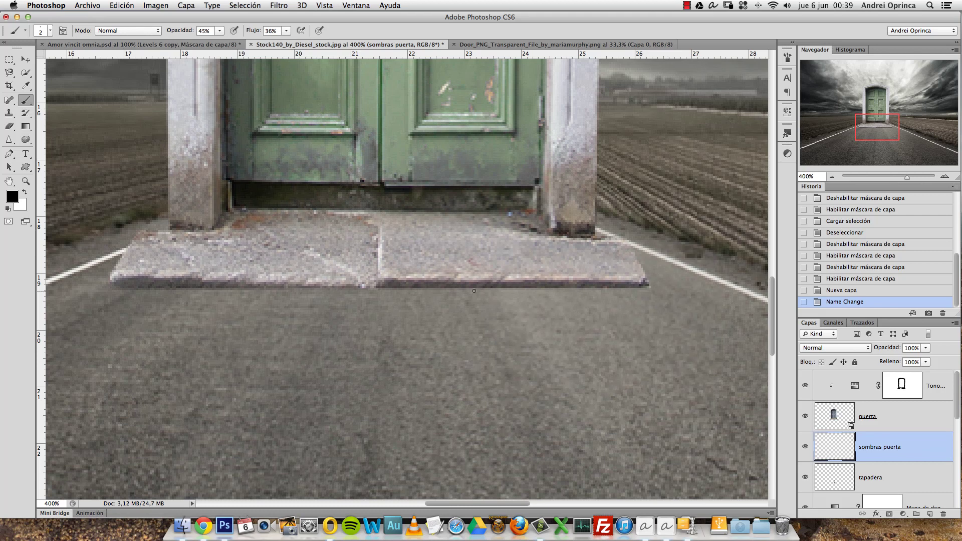
{"action": "left_click", "coordinate": [641, 283]}
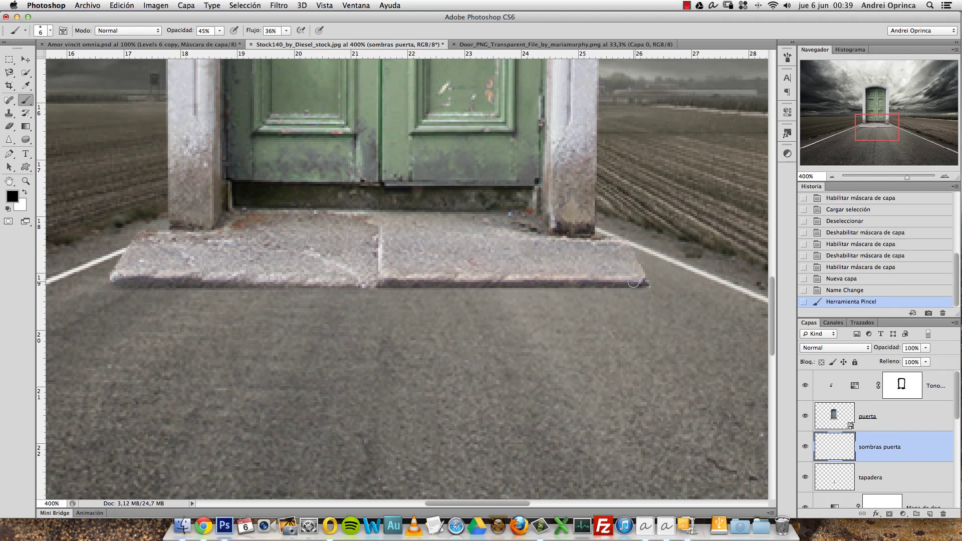
{"action": "key", "text": "super+z"}
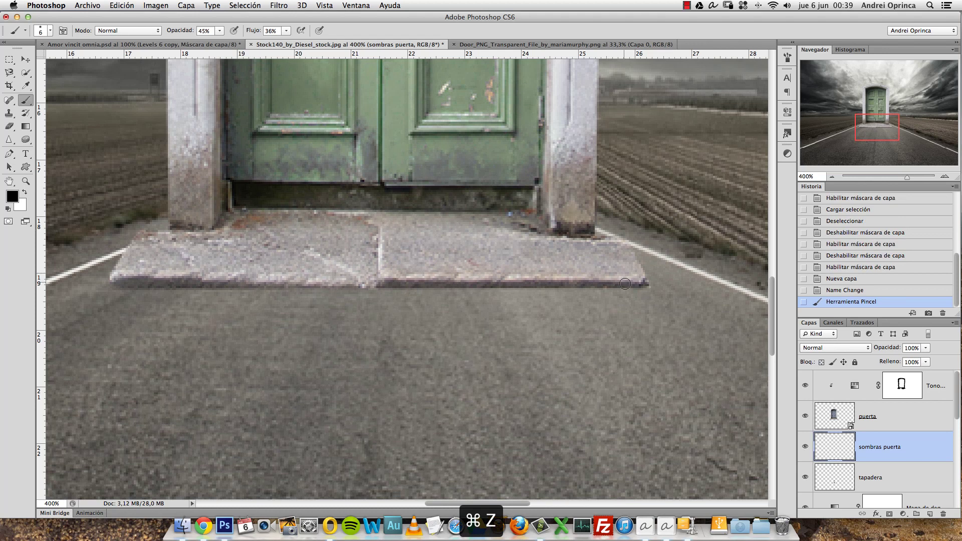
{"action": "left_click", "coordinate": [641, 286], "text": "super"}
- At 30% brush opacity, dab and stroke shadow along the step's bottom edge
{"action": "left_click", "coordinate": [641, 286], "text": "super"}
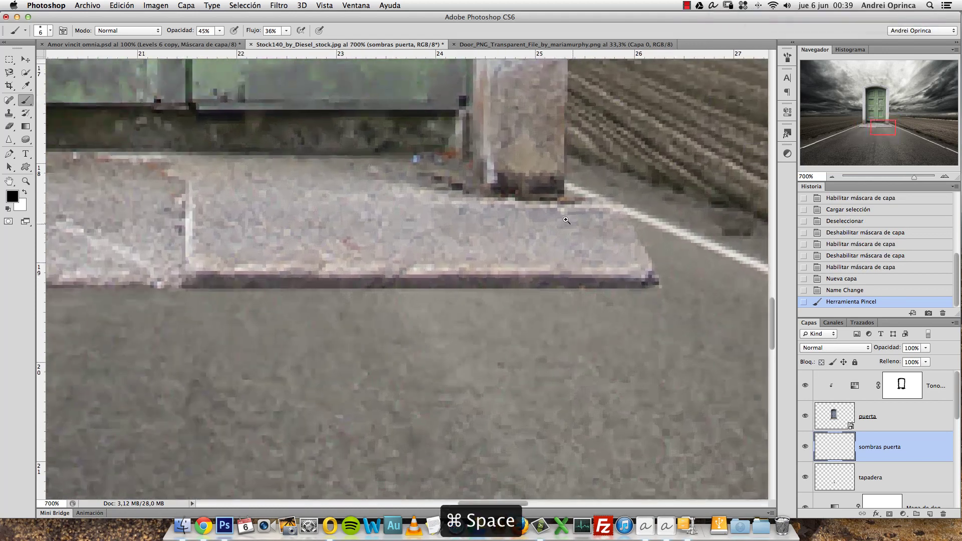
{"action": "left_click", "coordinate": [221, 31]}
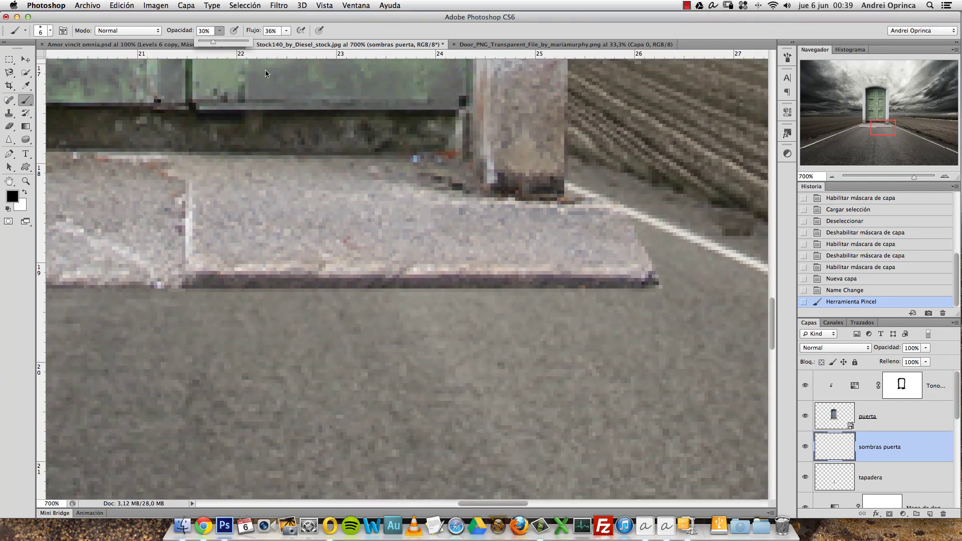
{"action": "left_click", "coordinate": [647, 281]}
{"action": "left_click", "coordinate": [610, 279]}
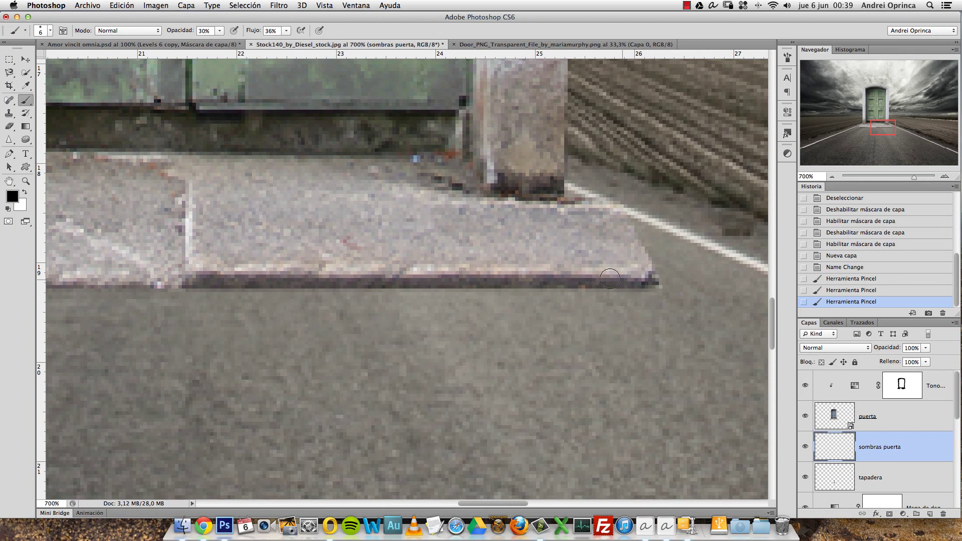
{"action": "left_click", "coordinate": [549, 280]}
{"action": "left_click", "coordinate": [617, 280]}
{"action": "left_click", "coordinate": [522, 278]}
{"action": "left_click", "coordinate": [553, 274]}
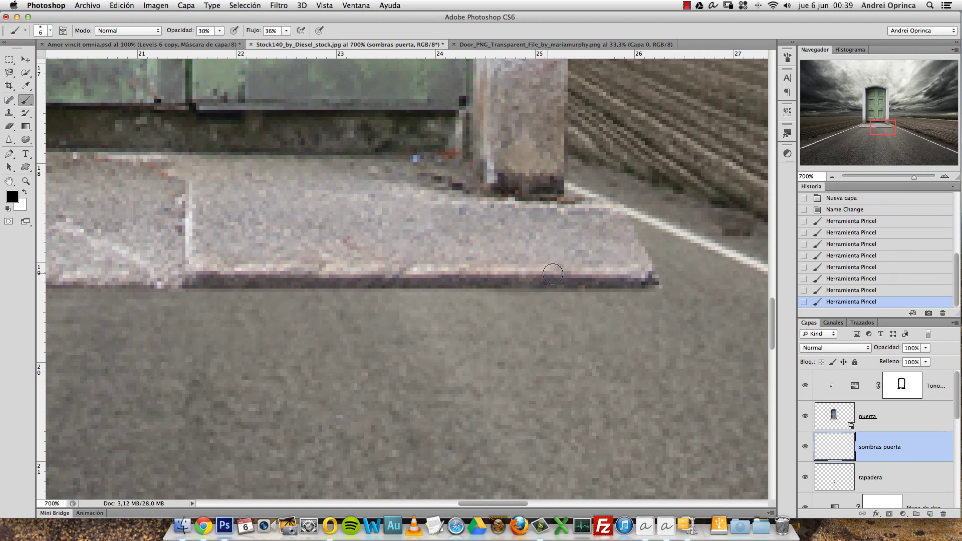
{"action": "mouse_move", "coordinate": [549, 291]}
{"action": "left_mouse_down"}
{"action": "mouse_move", "coordinate": [391, 291]}
{"action": "mouse_move", "coordinate": [369, 281]}
{"action": "left_mouse_up"}
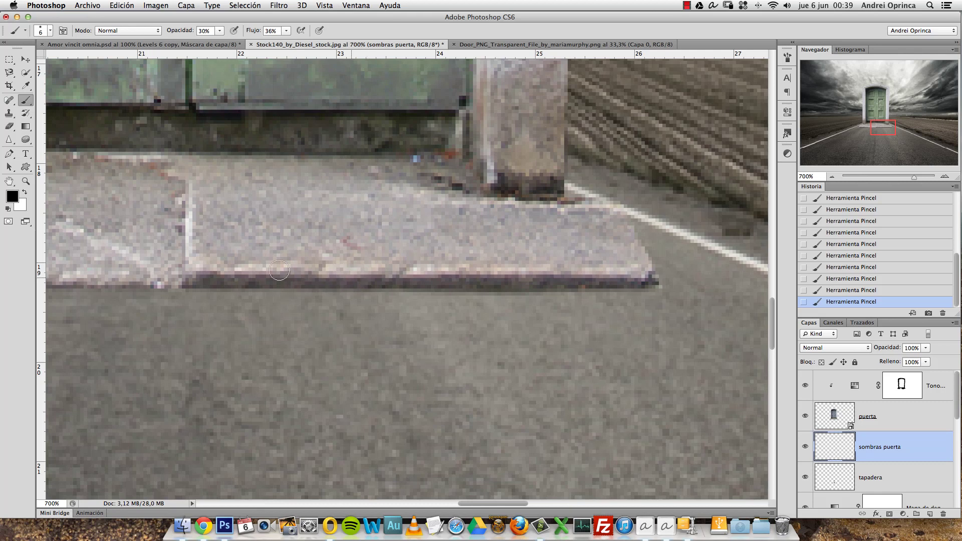
- Redo the step-edge shadow and extend a faint shadow band leftward under the step
{"action": "mouse_move", "coordinate": [760, 390]}
{"action": "left_mouse_down"}
{"action": "mouse_move", "coordinate": [440, 303]}
{"action": "mouse_move", "coordinate": [627, 329]}
{"action": "mouse_move", "coordinate": [536, 266]}
{"action": "left_mouse_up"}
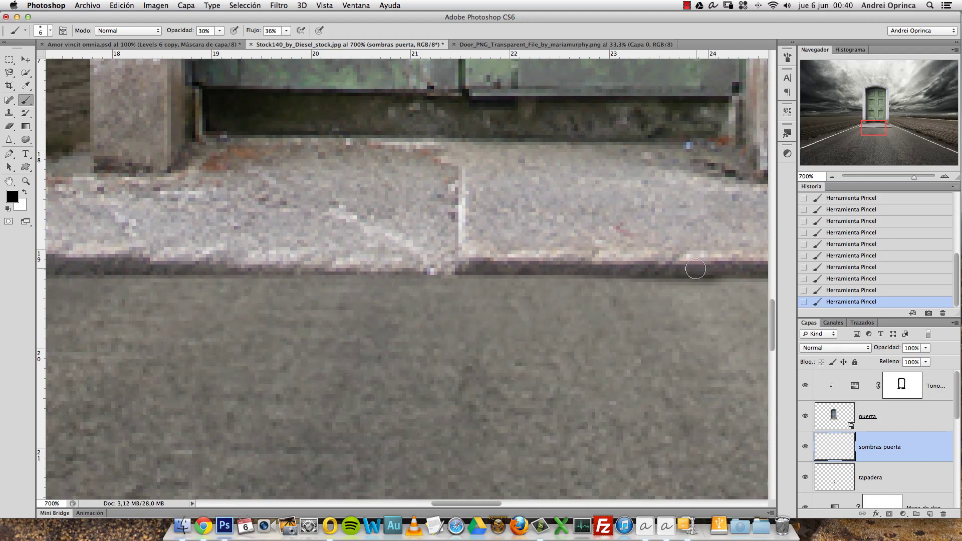
{"action": "key", "text": "alt+super+z"}
{"action": "key", "text": "alt+super+z"}
{"action": "left_click", "coordinate": [692, 269]}
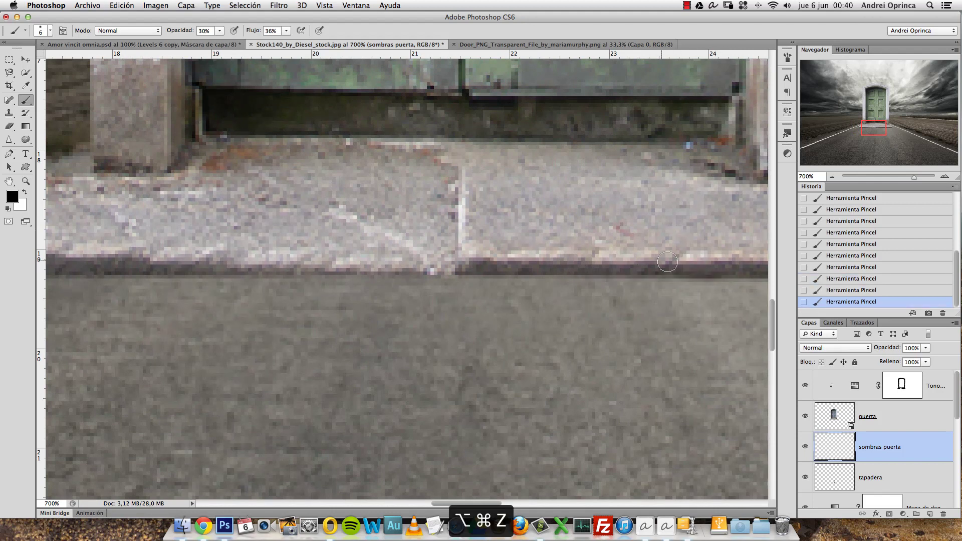
{"action": "left_click", "coordinate": [378, 268], "text": "alt"}
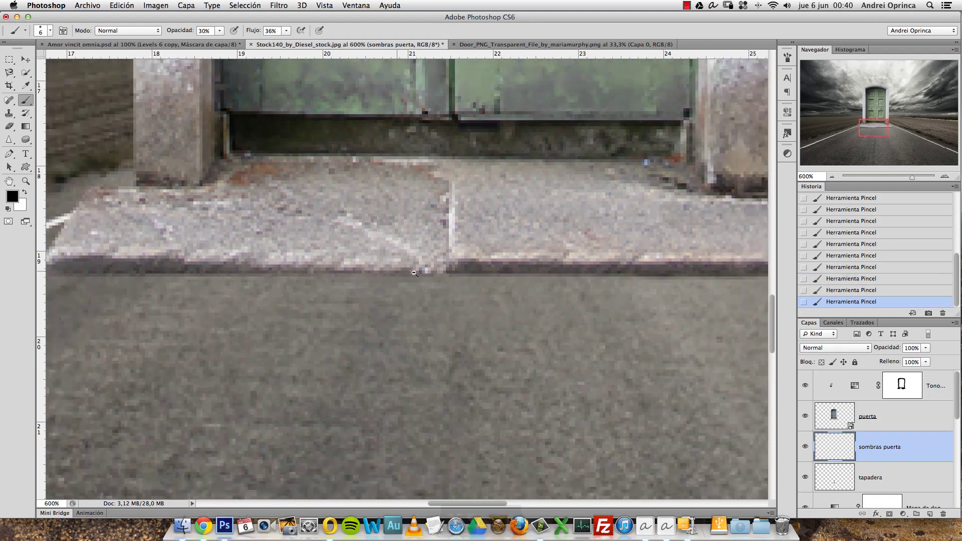
{"action": "left_click", "coordinate": [483, 278], "text": "alt"}
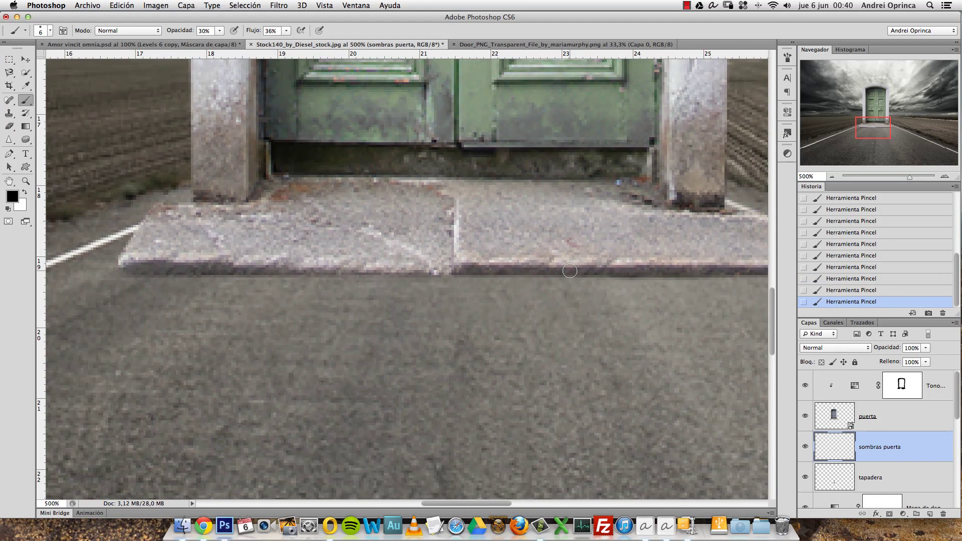
{"action": "left_click", "coordinate": [576, 271], "text": "shift"}
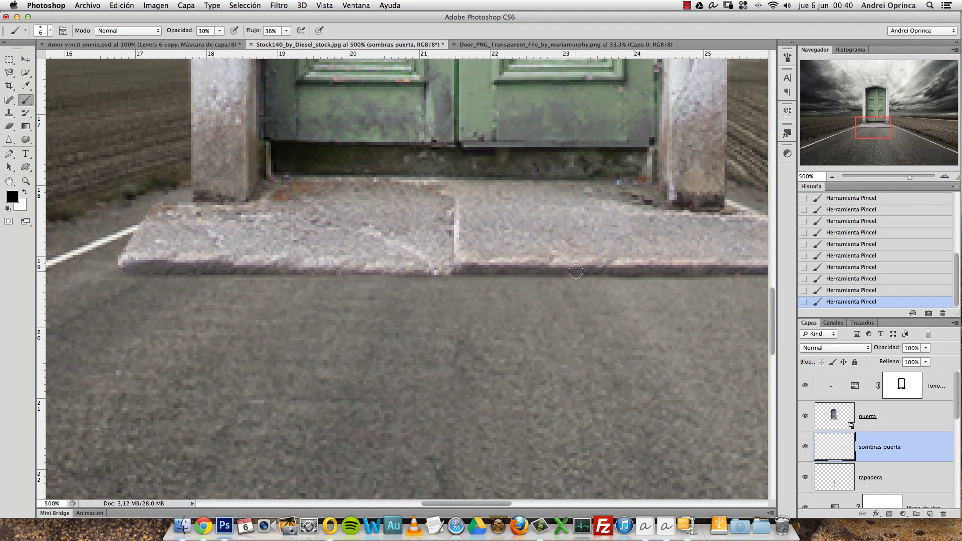
{"action": "left_click", "coordinate": [150, 271], "text": "shift"}
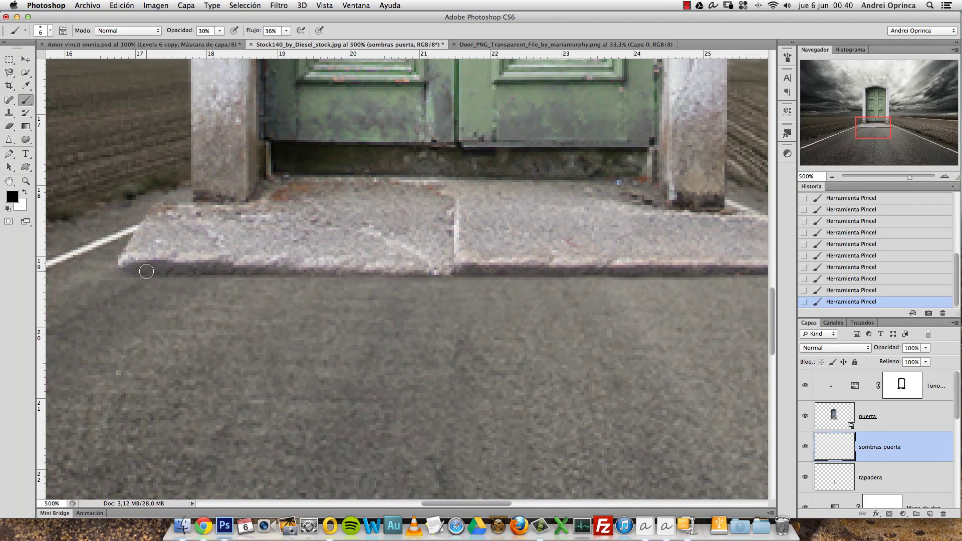
- Replace a misplaced shadow line on the road with subtle shading along the step edge
{"action": "left_click", "coordinate": [602, 319]}
{"action": "left_click", "coordinate": [191, 333], "text": "shift"}
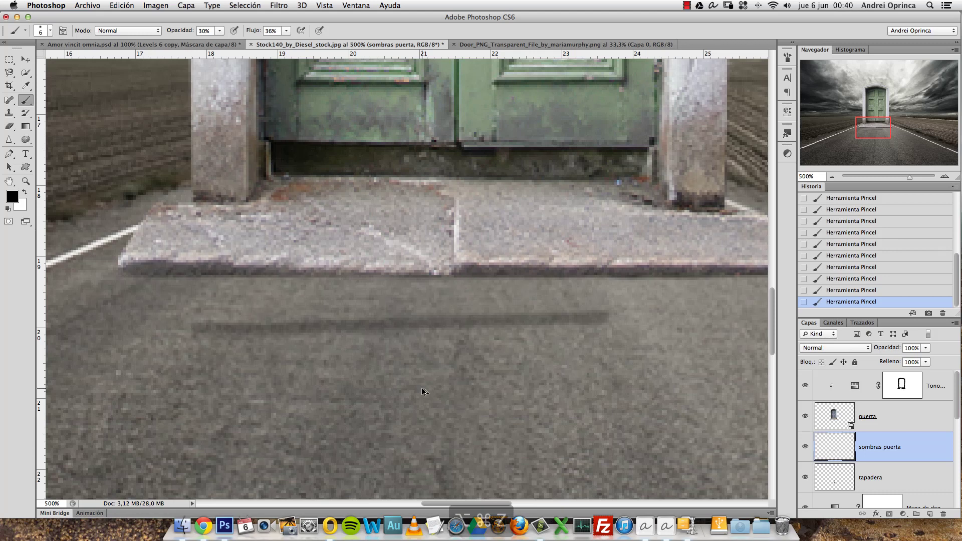
{"action": "key", "text": "alt+super+z"}
{"action": "key", "text": "alt+super+z"}
{"action": "left_click", "coordinate": [621, 272]}
{"action": "left_click", "coordinate": [422, 276], "text": "shift"}
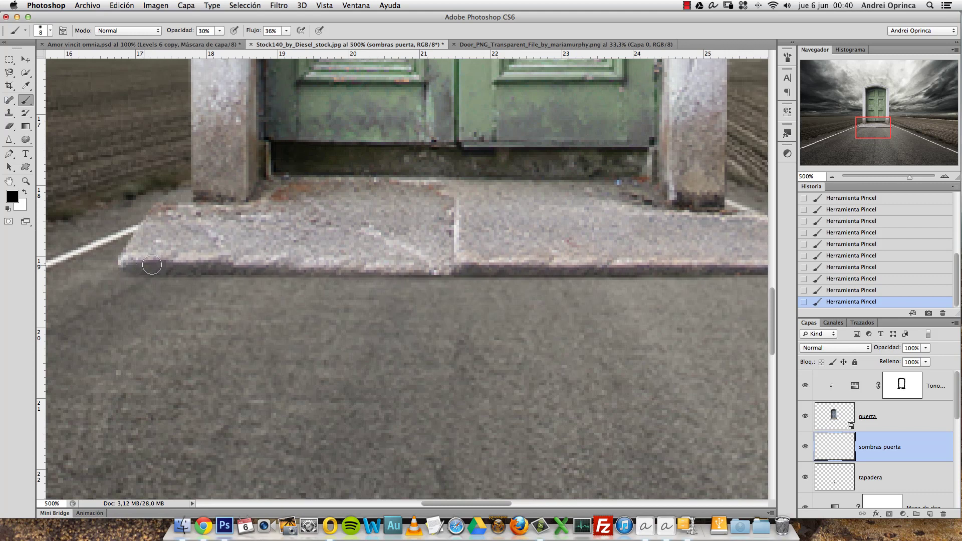
{"action": "left_click_drag", "start_coordinate": [200, 281], "coordinate": [473, 273]}
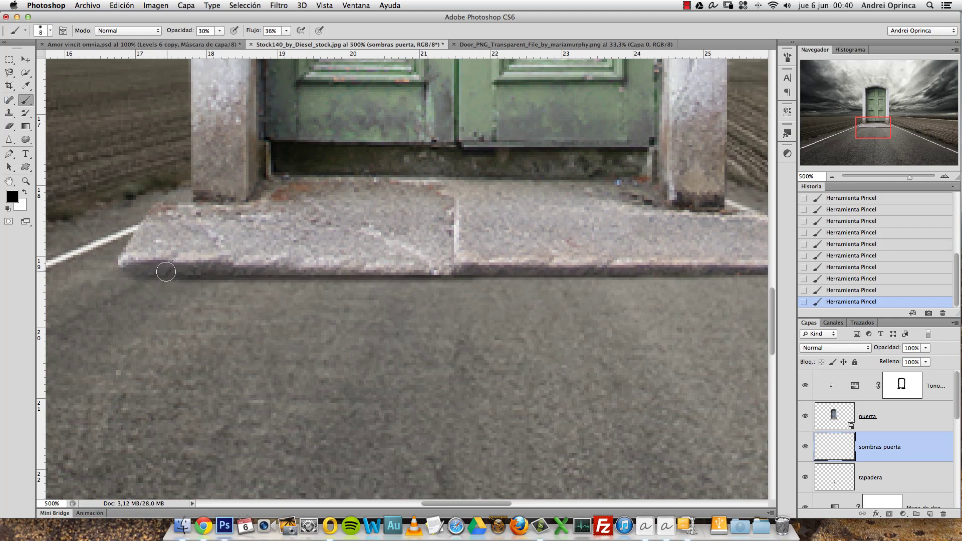
- With a smaller brush, darken the step's bottom edge toward its left end
{"action": "key", "text": "bracketleft"}
{"action": "key", "text": "bracketleft"}
{"action": "key", "text": "bracketleft"}
{"action": "scroll", "coordinate": [551, 265], "scroll_direction": "right", "scroll_amount": 6}
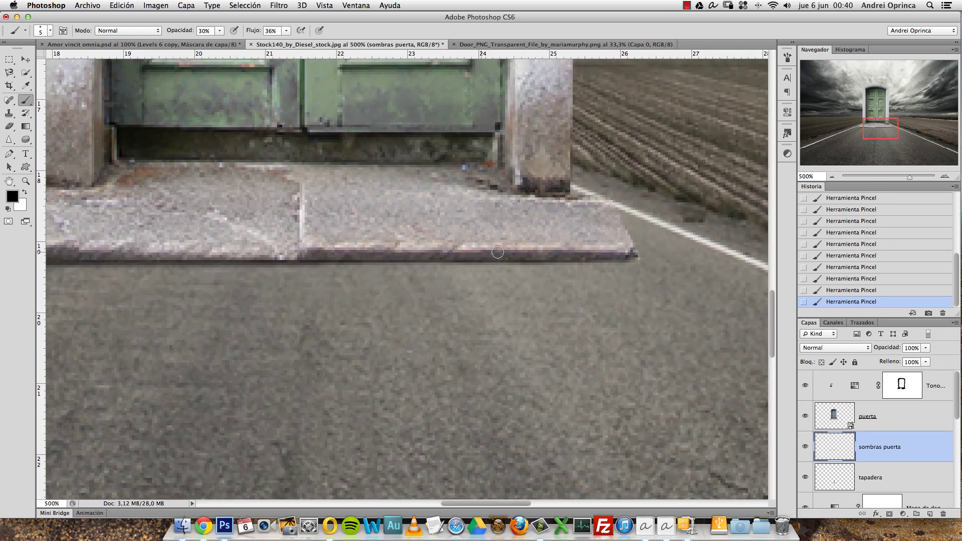
{"action": "left_click_drag", "start_coordinate": [498, 252], "coordinate": [386, 256]}
{"action": "left_click_drag", "start_coordinate": [316, 246], "coordinate": [597, 274]}
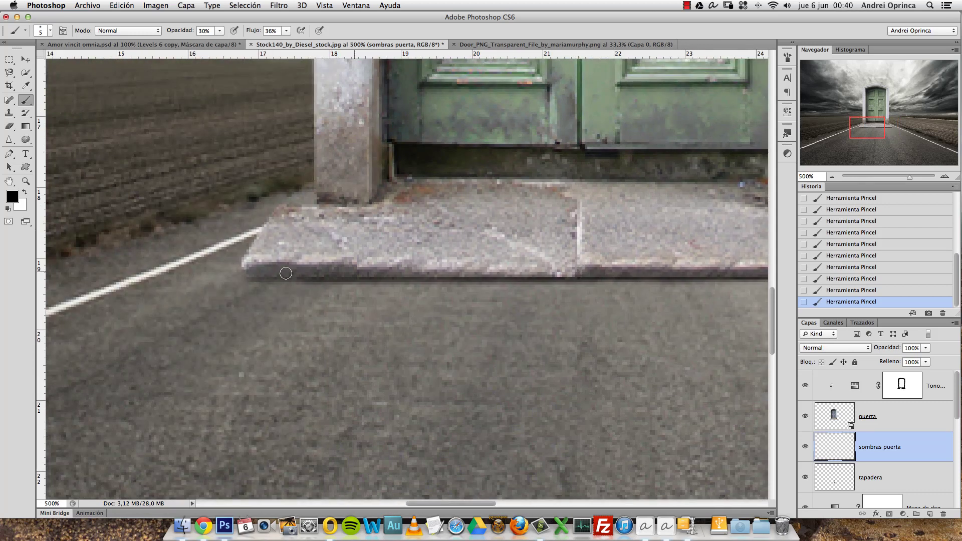
{"action": "left_click", "coordinate": [430, 269], "text": "alt"}
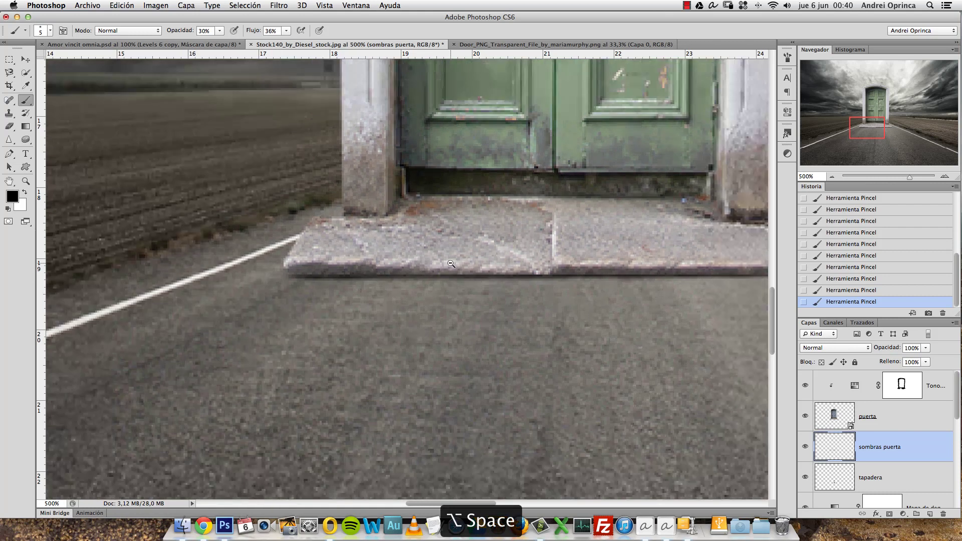
{"action": "left_click", "coordinate": [512, 267], "text": "alt"}
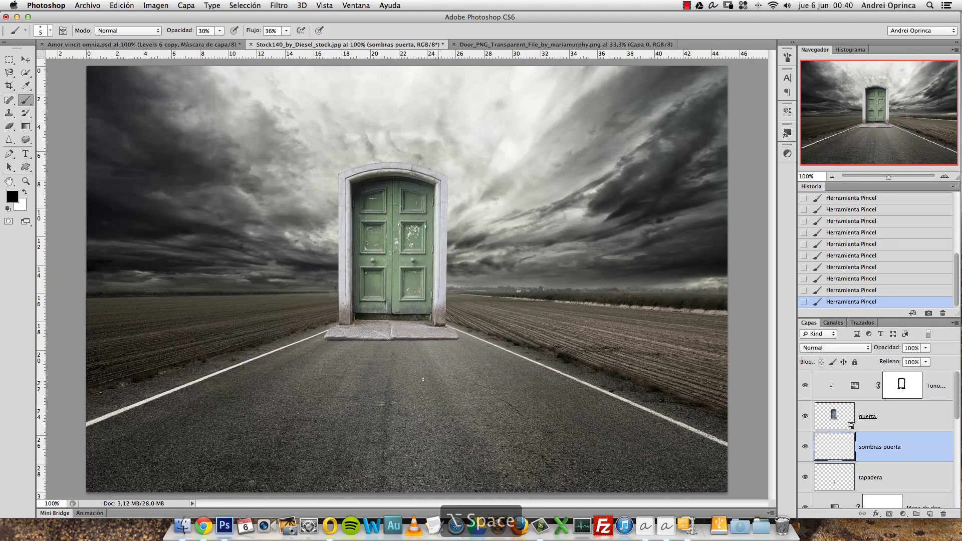
{"action": "left_click", "coordinate": [402, 359], "text": "alt"}
{"action": "key", "text": "ctrl+plus"}
{"action": "key", "text": "ctrl+plus"}
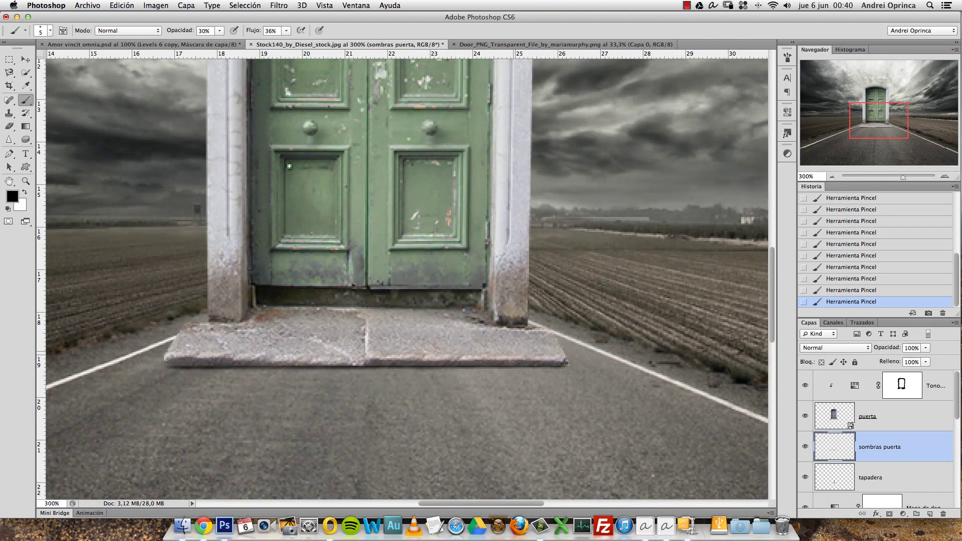
- Paint a soft shadow along the step's bottom with a fully soft brush at 12% opacity, 27% flow
{"action": "key", "text": "bracketright"}
{"action": "key", "text": "bracketright"}
{"action": "key", "text": "bracketright"}
{"action": "right_click", "coordinate": [506, 265]}
{"action": "mouse_move", "coordinate": [549, 319]}
{"action": "left_mouse_down"}
{"action": "mouse_move", "coordinate": [496, 317]}
{"action": "mouse_move", "coordinate": [522, 297]}
{"action": "left_mouse_up"}
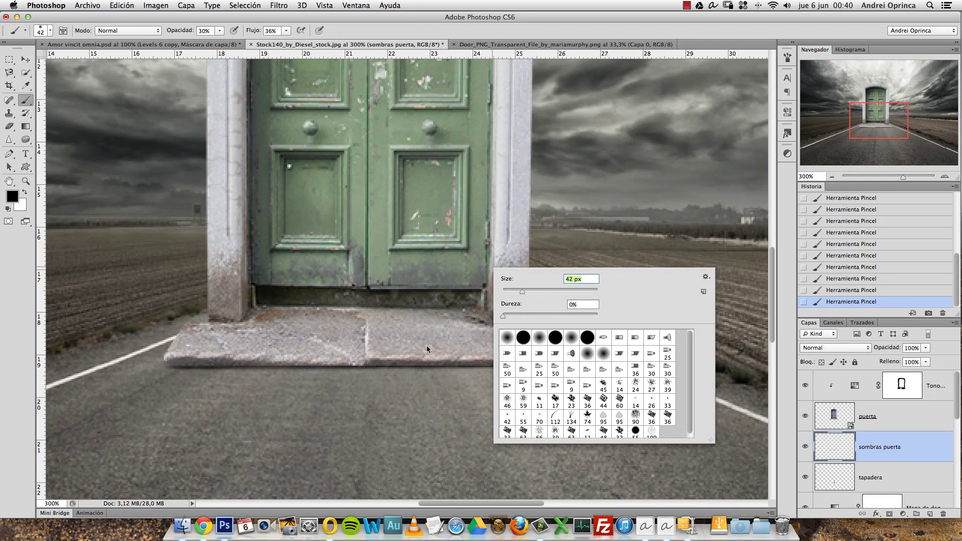
{"action": "left_click", "coordinate": [219, 30]}
{"action": "left_click_drag", "start_coordinate": [219, 41], "coordinate": [212, 41]}
{"action": "left_click", "coordinate": [286, 30]}
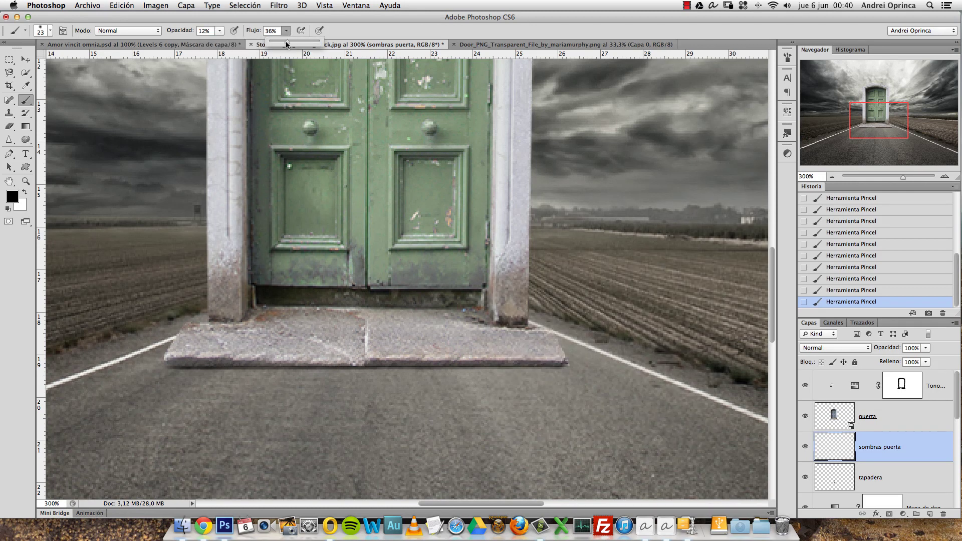
{"action": "left_click", "coordinate": [572, 373]}
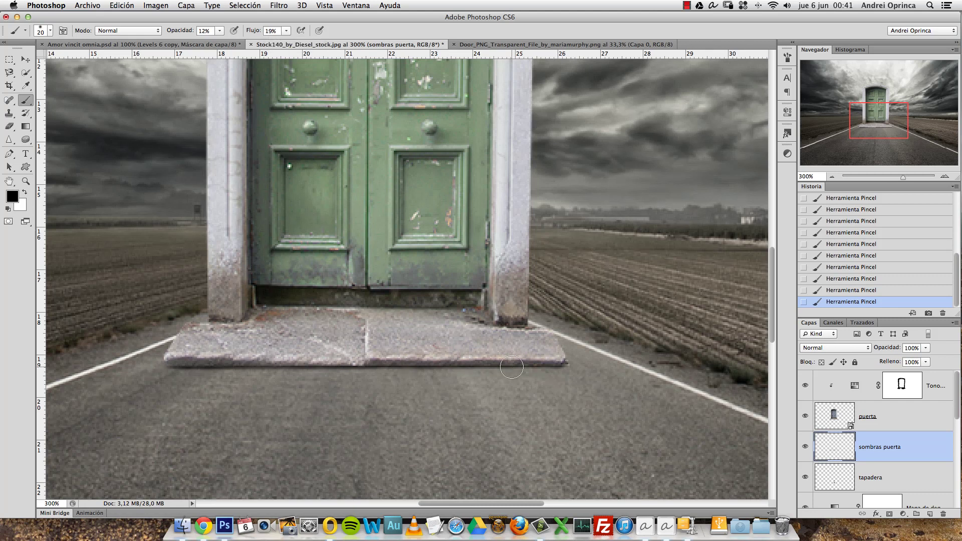
{"action": "left_click", "coordinate": [220, 31]}
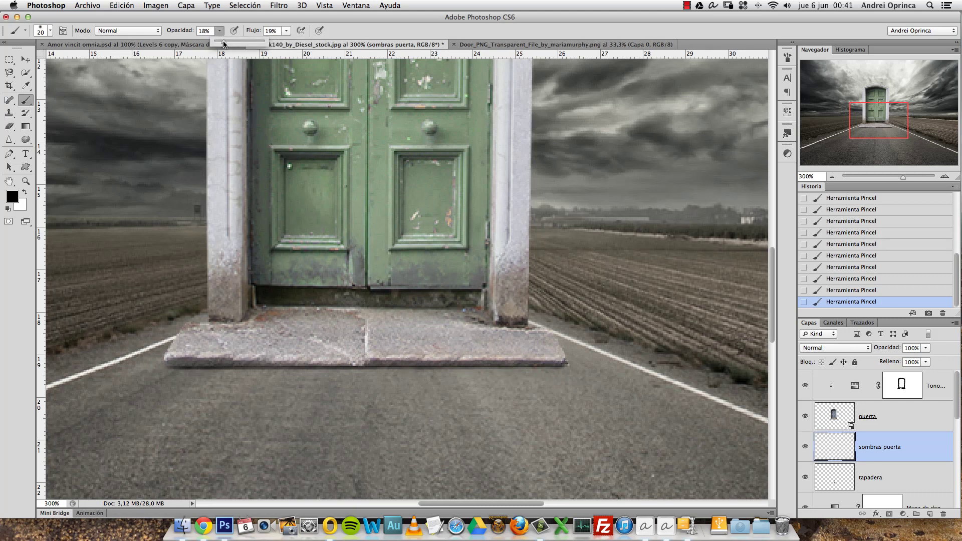
{"action": "left_click_drag", "start_coordinate": [290, 33], "coordinate": [291, 43]}
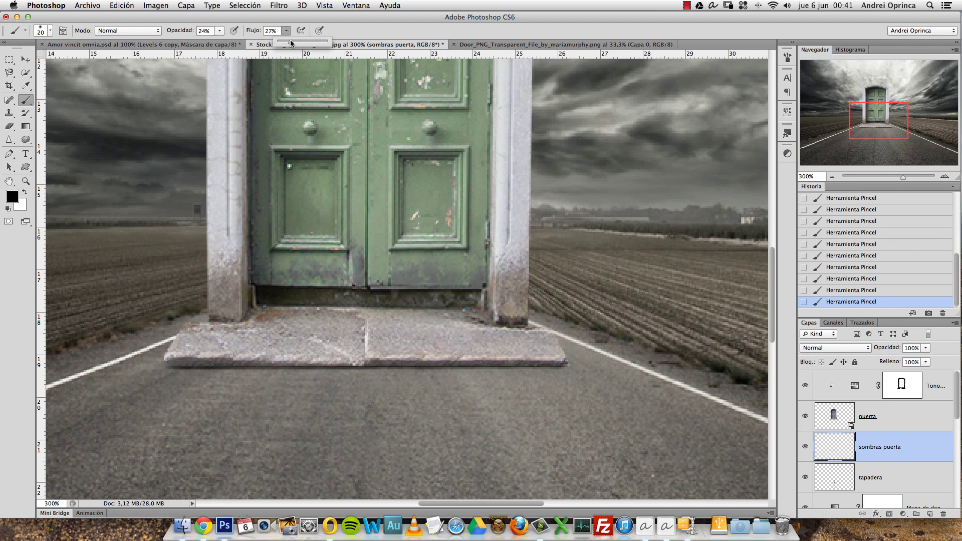
{"action": "left_click_drag", "start_coordinate": [216, 370], "coordinate": [558, 373]}
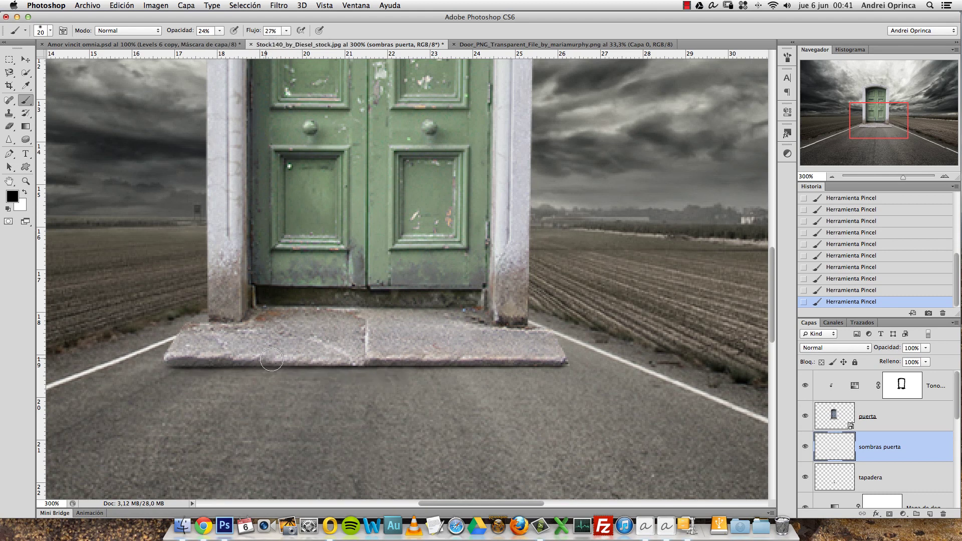
- Set the brush to 17% opacity, 25% flow and size 30, then view the whole image
{"action": "key", "text": "bracketright"}
{"action": "key", "text": "bracketright"}
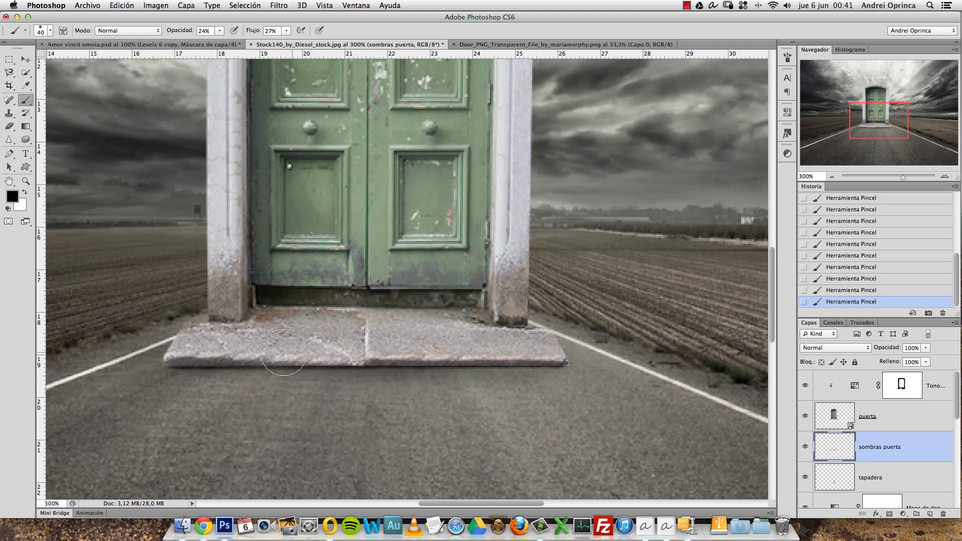
{"action": "key", "text": "bracketleft"}
{"action": "key", "text": "bracketleft"}
{"action": "key", "text": "bracketleft"}
{"action": "left_click", "coordinate": [220, 31]}
{"action": "left_click_drag", "start_coordinate": [222, 42], "coordinate": [217, 42]}
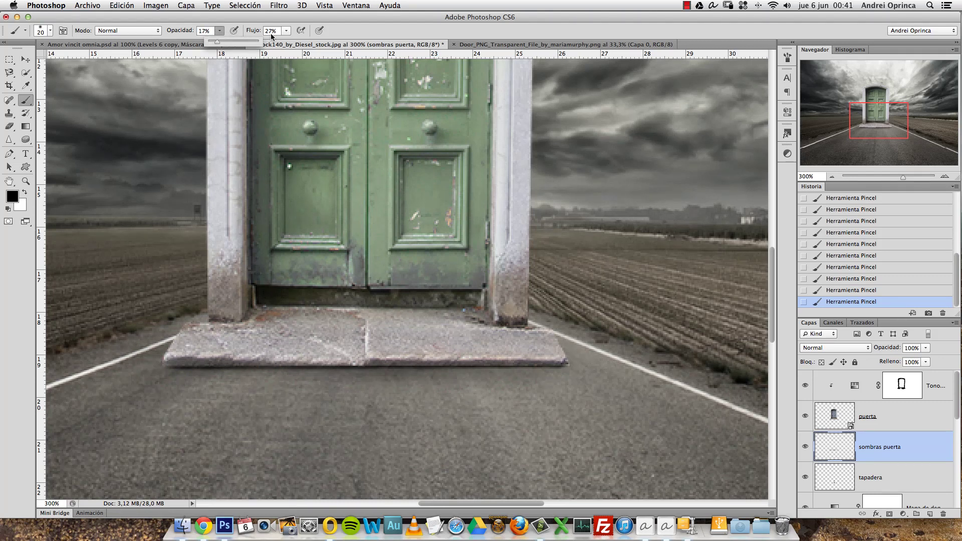
{"action": "left_click", "coordinate": [286, 31]}
{"action": "left_click_drag", "start_coordinate": [287, 42], "coordinate": [287, 44]}
{"action": "key", "text": "bracketright"}
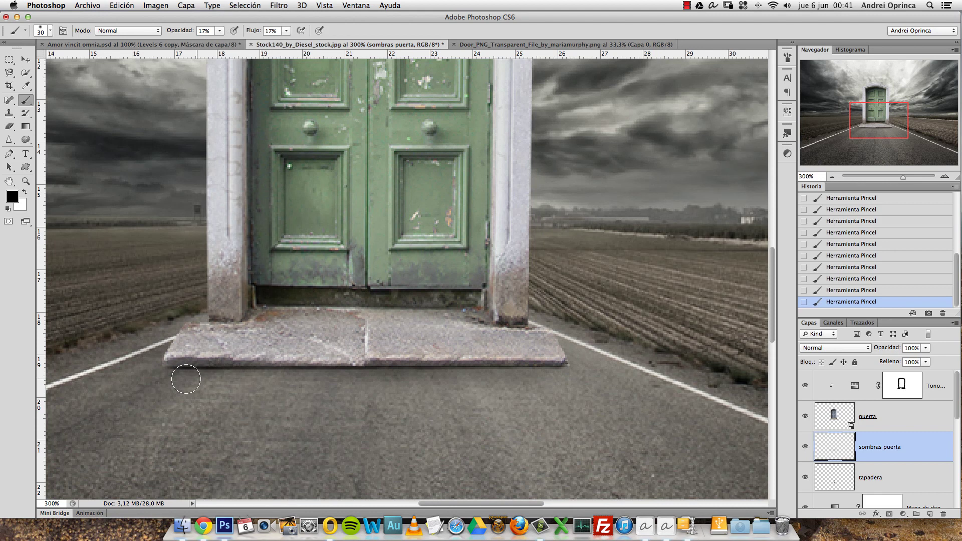
{"action": "key", "text": "alt+space"}
{"action": "left_click", "coordinate": [559, 353], "text": "alt"}
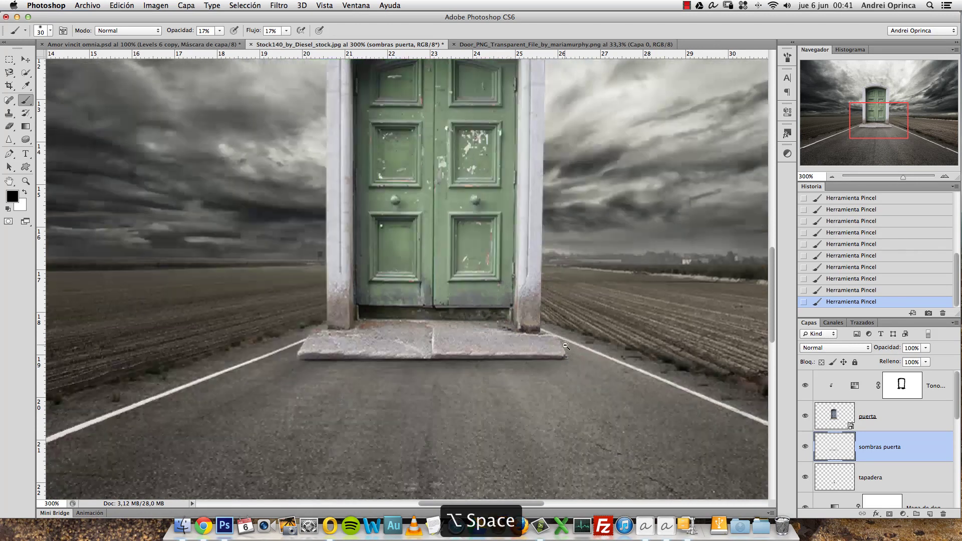
{"action": "left_click", "coordinate": [552, 351], "text": "alt"}
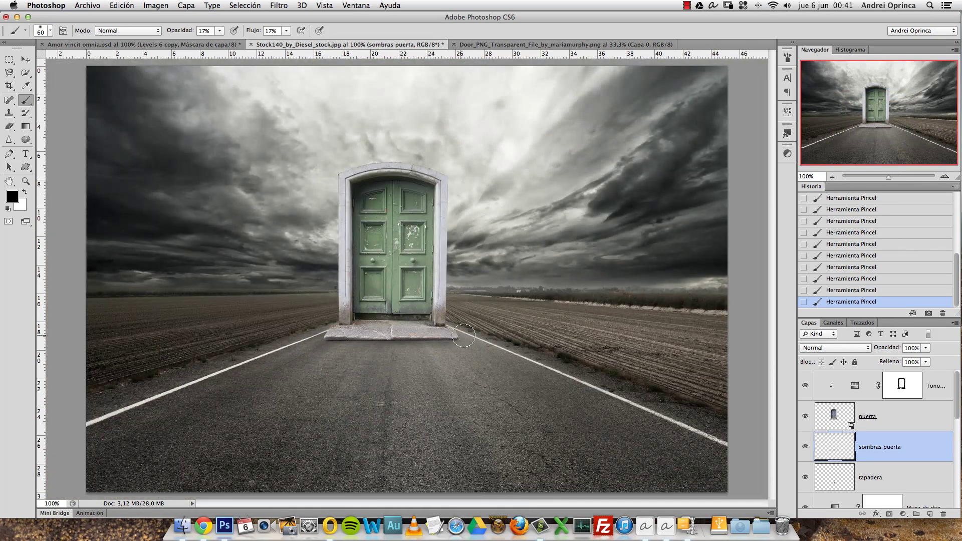
- Revert History to the first Brush state and dab new shadow along the step with size 50
{"action": "left_click_drag", "start_coordinate": [958, 260], "coordinate": [926, 204]}
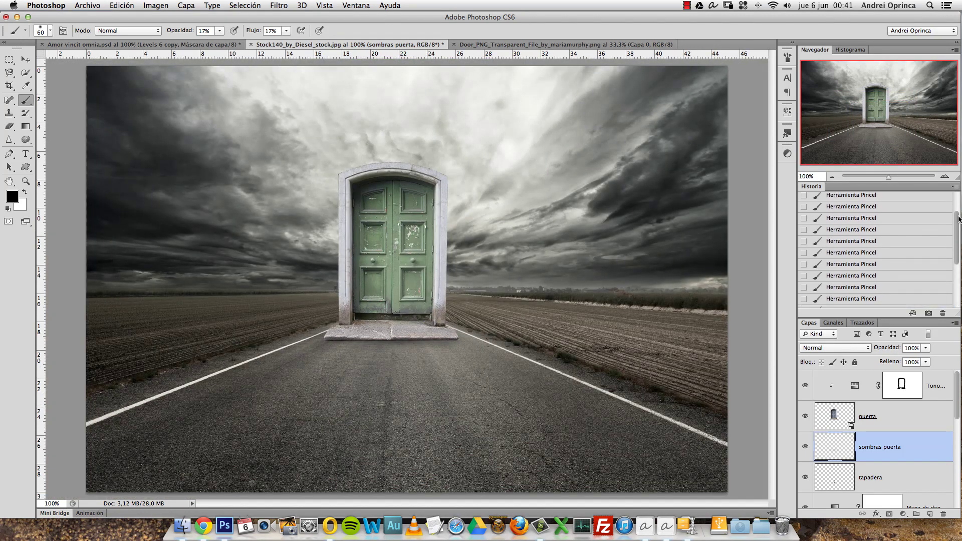
{"action": "left_click", "coordinate": [882, 214]}
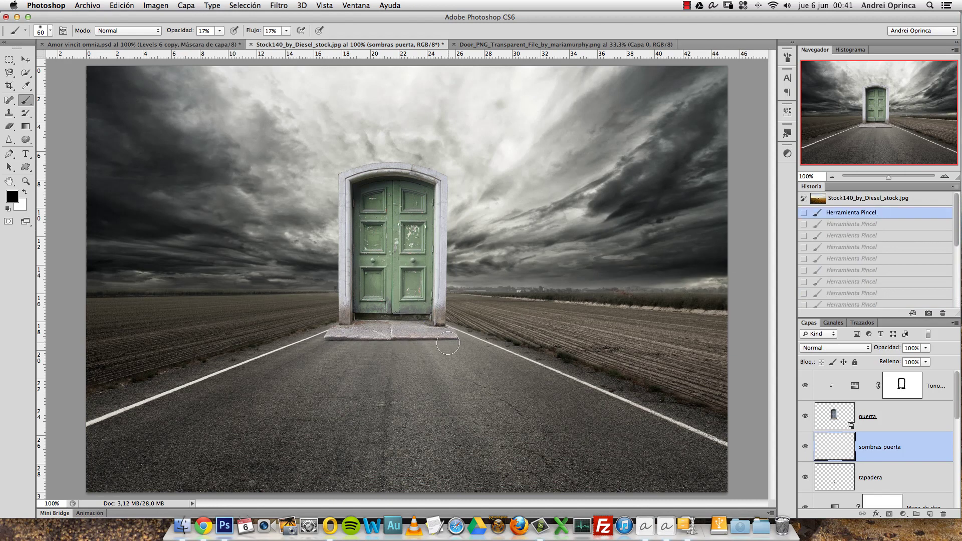
{"action": "key", "text": "bracketleft"}
{"action": "left_click_drag", "start_coordinate": [448, 343], "coordinate": [444, 343]}
{"action": "left_click", "coordinate": [399, 334]}
{"action": "left_click", "coordinate": [395, 335]}
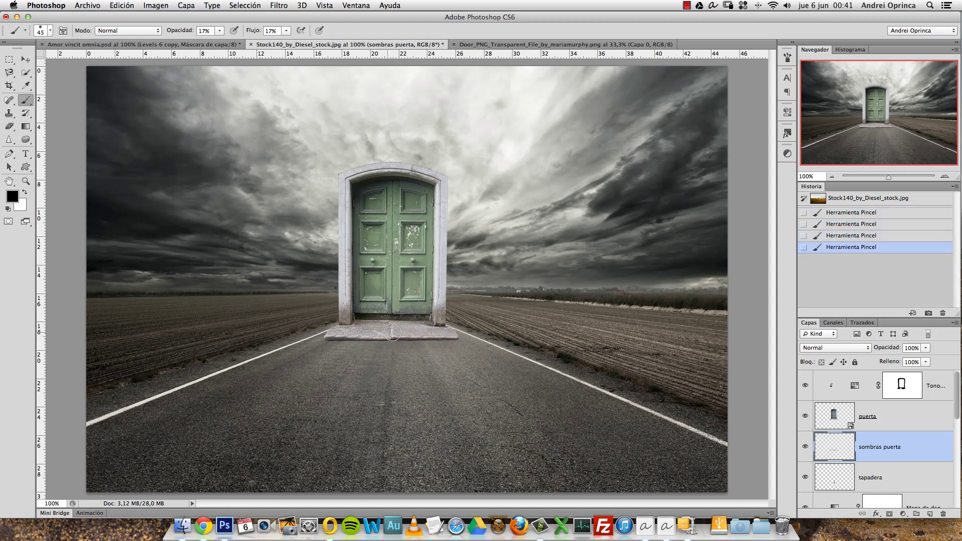
{"action": "left_click", "coordinate": [334, 331]}
{"action": "left_click", "coordinate": [316, 333]}
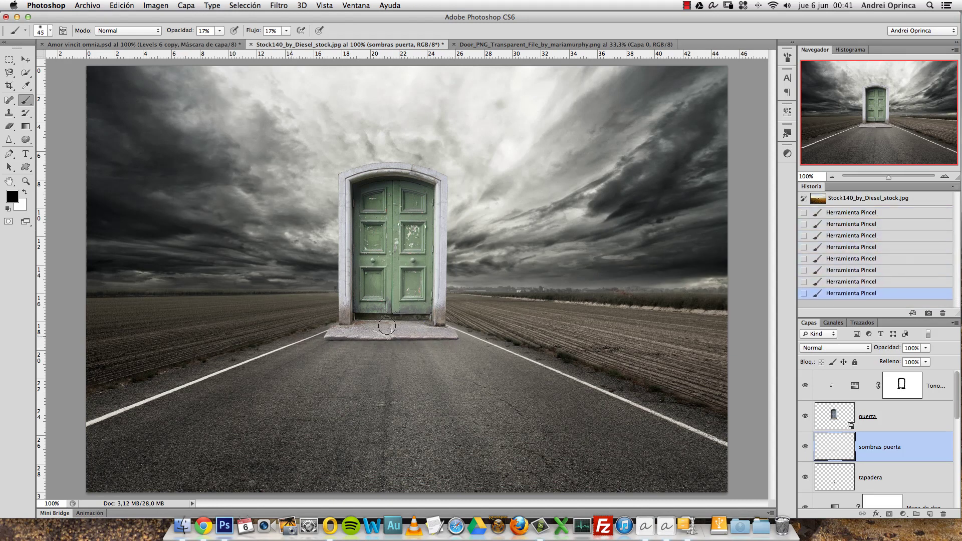
{"action": "left_click", "coordinate": [389, 328]}
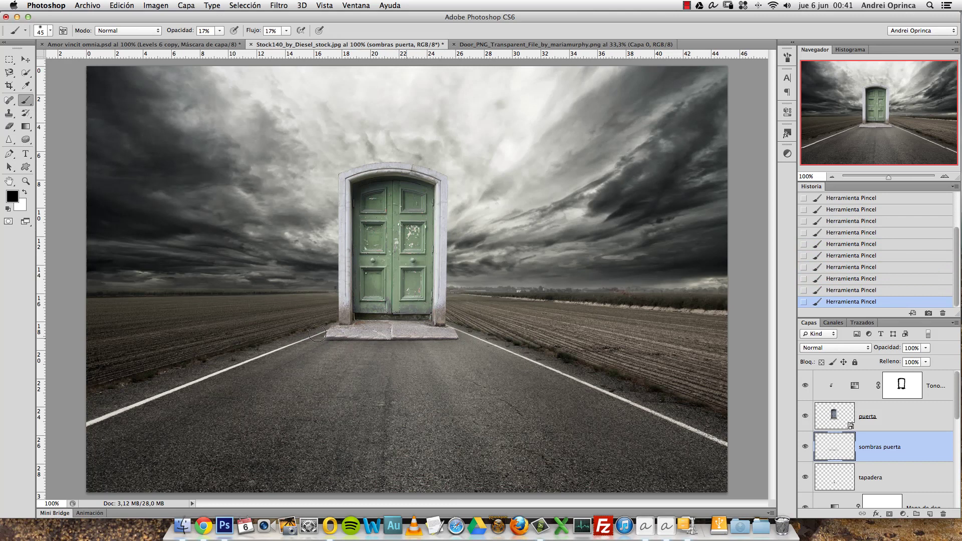
- Enlarge the brush to 60, zoom in on the step, and make puerta the active layer
{"action": "key", "text": "bracketright"}
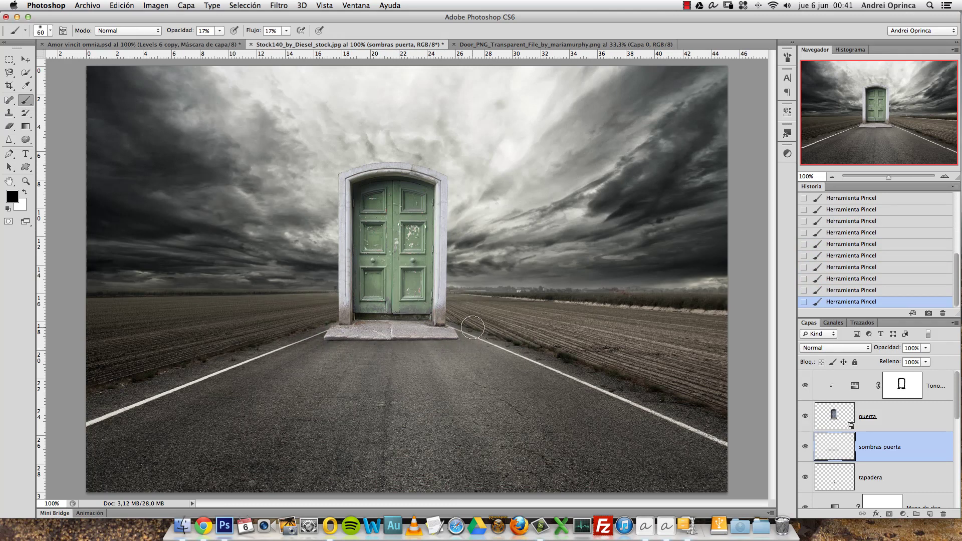
{"action": "left_click", "coordinate": [457, 339], "text": "alt"}
{"action": "key", "text": "super+space"}
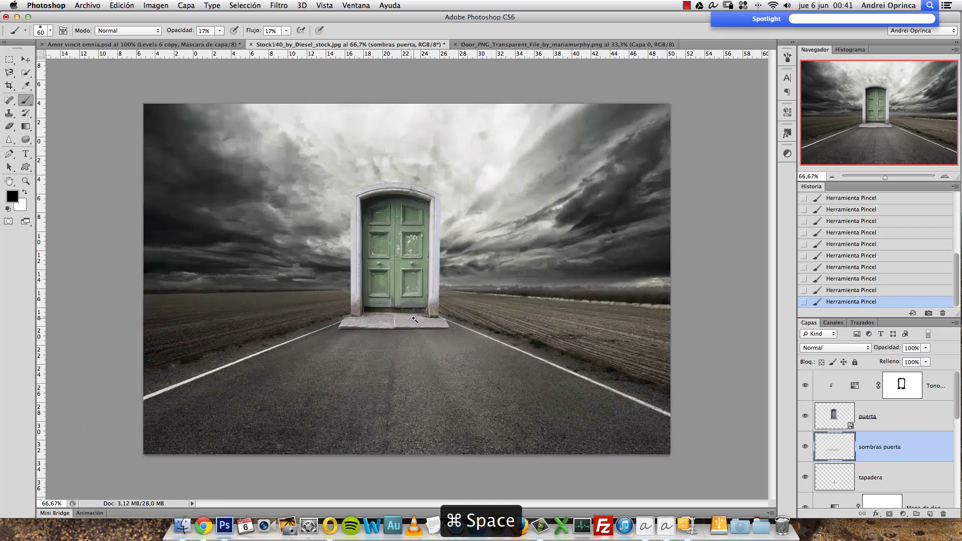
{"action": "left_click", "coordinate": [414, 319], "text": "super"}
{"action": "left_click", "coordinate": [512, 348], "text": "alt"}
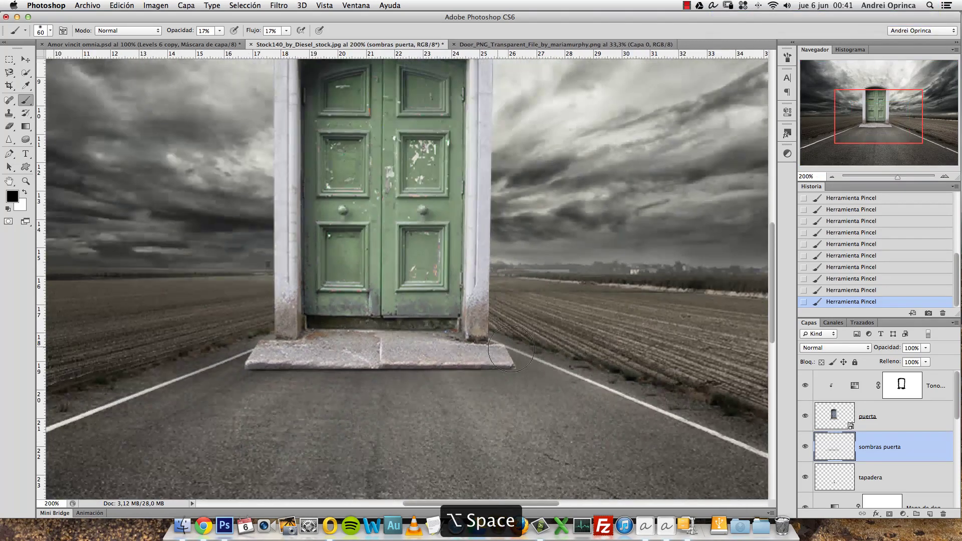
{"action": "left_click", "coordinate": [913, 421]}
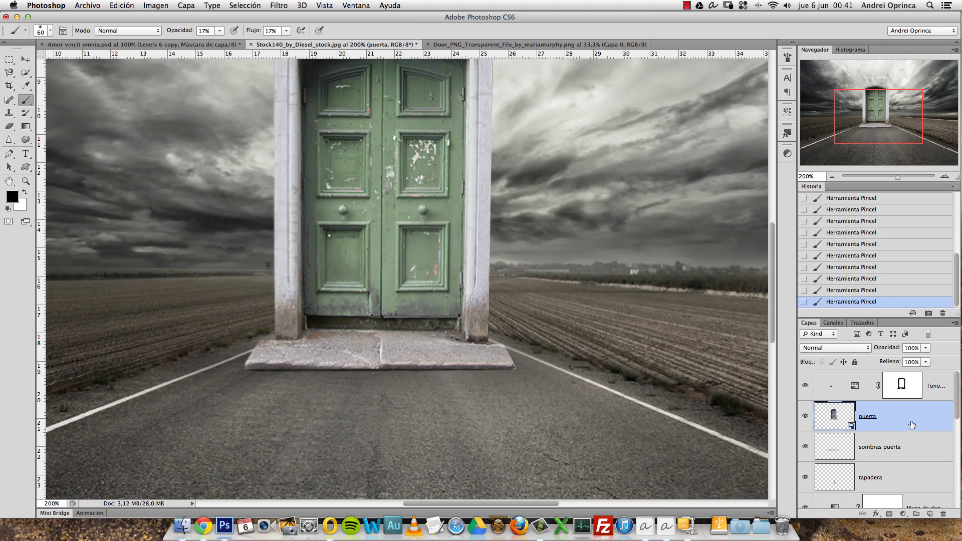
- Add a new layer clipped to the door and name it 'sombras 2'
{"action": "left_click", "coordinate": [928, 514]}
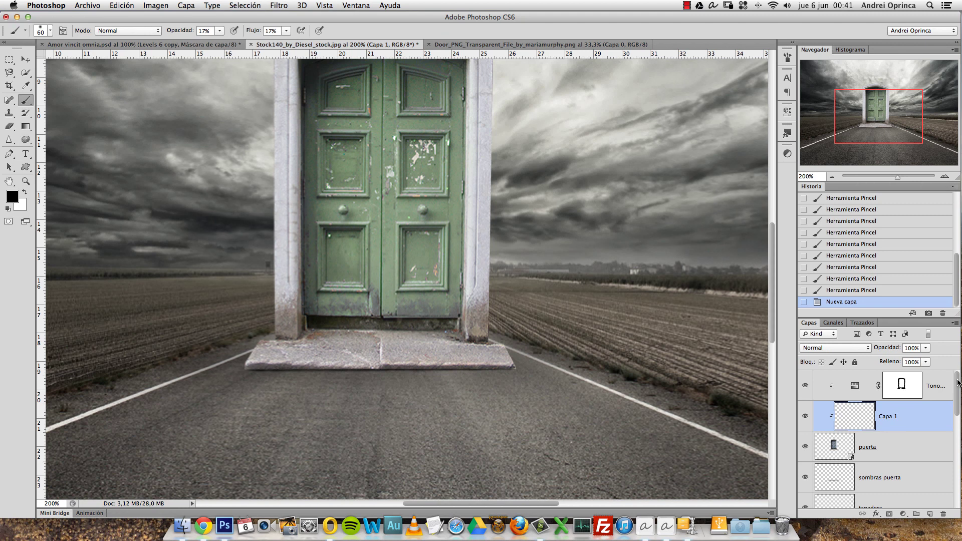
{"action": "double_click", "coordinate": [888, 417]}
{"action": "type", "text": "so"}
{"action": "key", "text": "Return"}
- Paint shading along the door's base with a size-40 brush
{"action": "key", "text": "bracketleft"}
{"action": "key", "text": "bracketleft"}
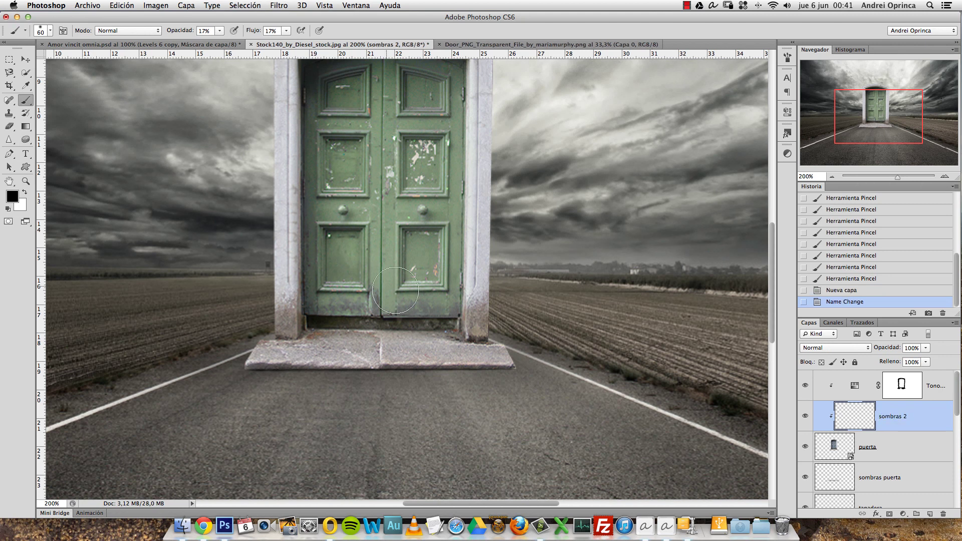
{"action": "mouse_move", "coordinate": [491, 351]}
{"action": "left_mouse_down"}
{"action": "mouse_move", "coordinate": [253, 358]}
{"action": "mouse_move", "coordinate": [299, 349]}
{"action": "left_mouse_up"}
{"action": "left_click", "coordinate": [300, 349]}
{"action": "left_click_drag", "start_coordinate": [503, 332], "coordinate": [506, 351]}
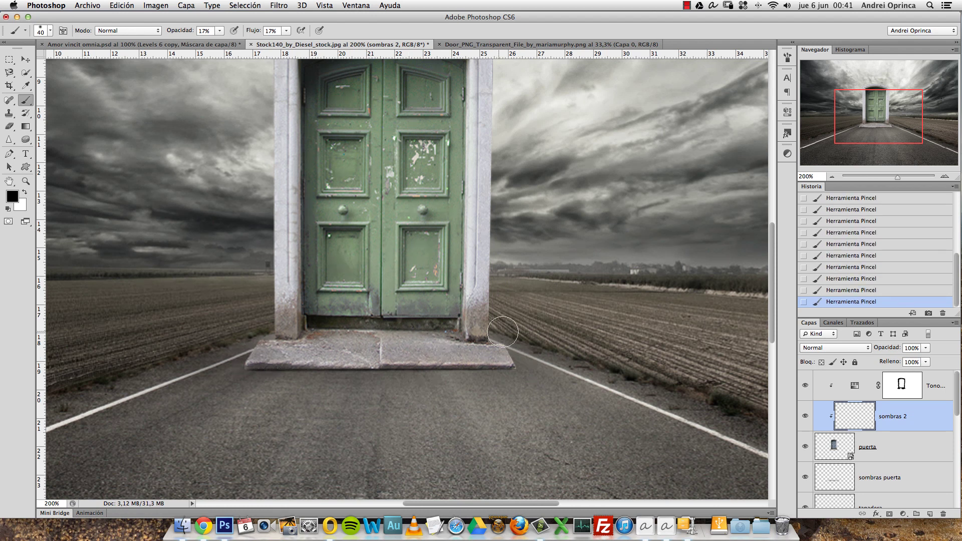
{"action": "scroll", "coordinate": [467, 369], "scroll_direction": "up", "scroll_amount": 3}
{"action": "scroll", "coordinate": [463, 370], "scroll_direction": "up", "scroll_amount": 6}
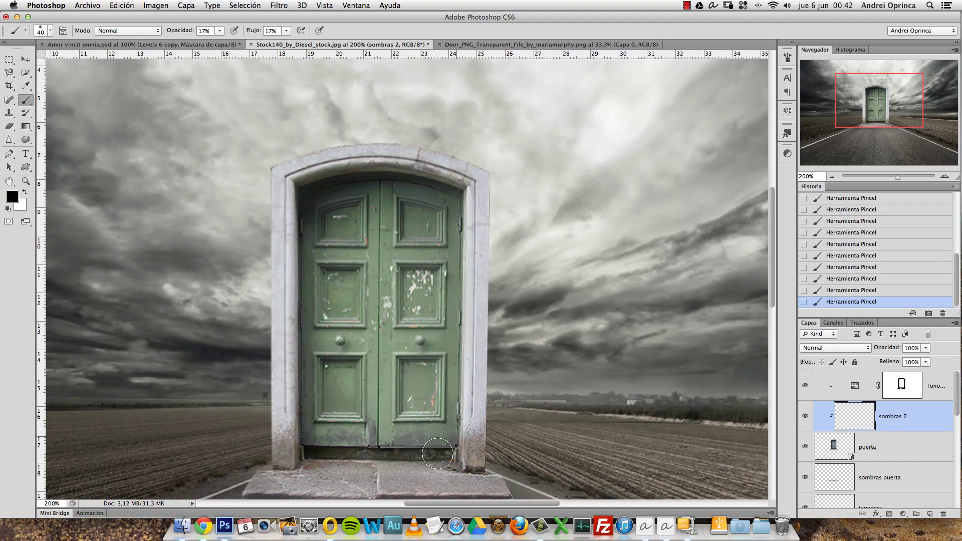
{"action": "key", "text": "bracketright"}
{"action": "key", "text": "bracketright"}
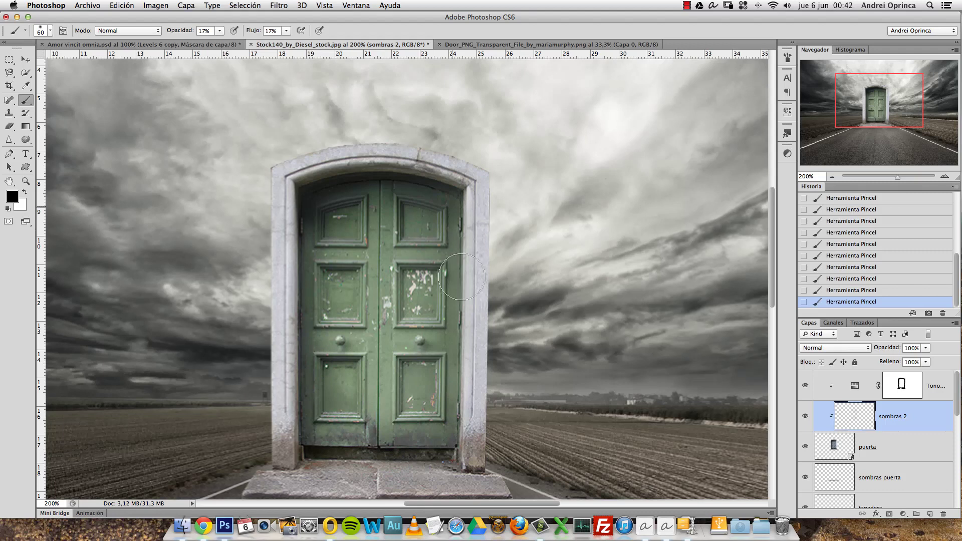
- Zoom out and step through undo and redo to compare the door-base shading
{"action": "left_click", "coordinate": [414, 217], "text": "alt"}
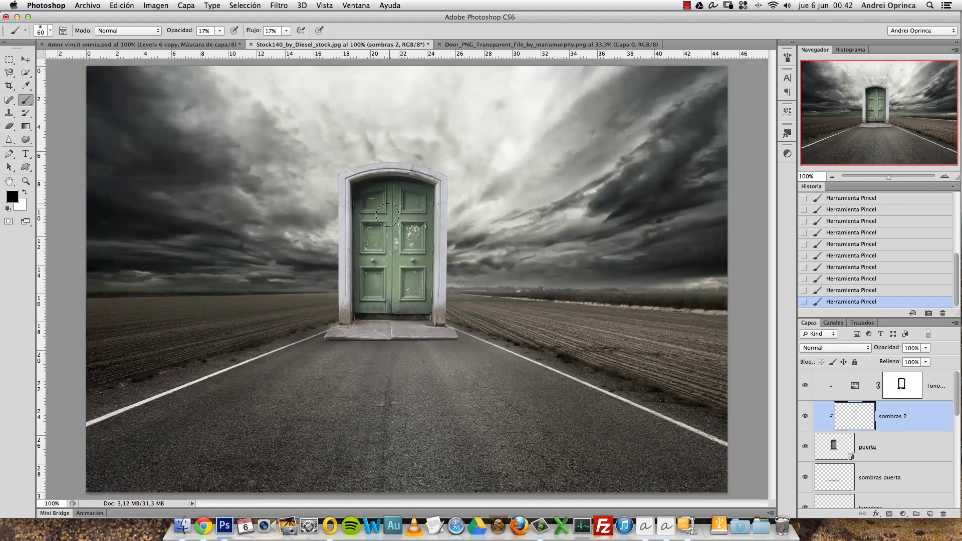
{"action": "key", "text": "super+z"}
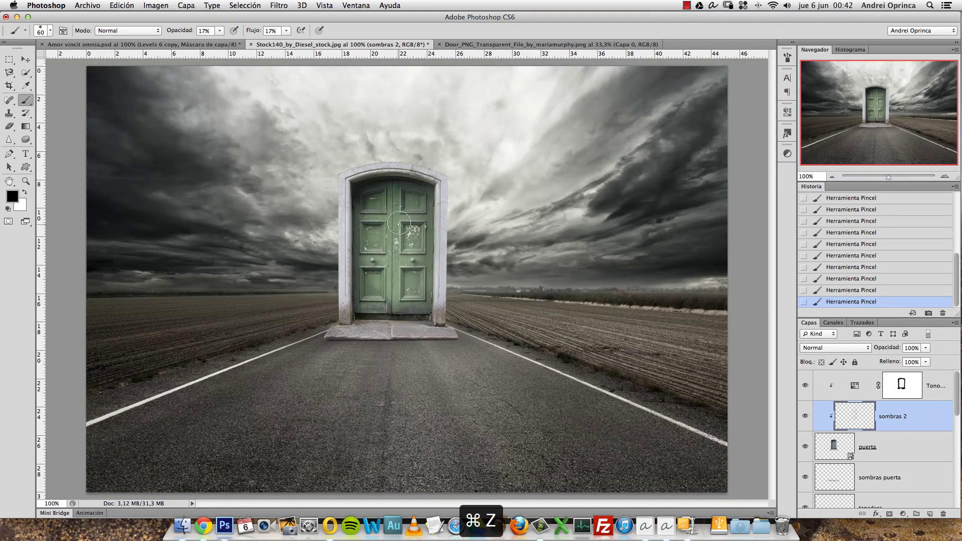
{"action": "key", "text": "super+z"}
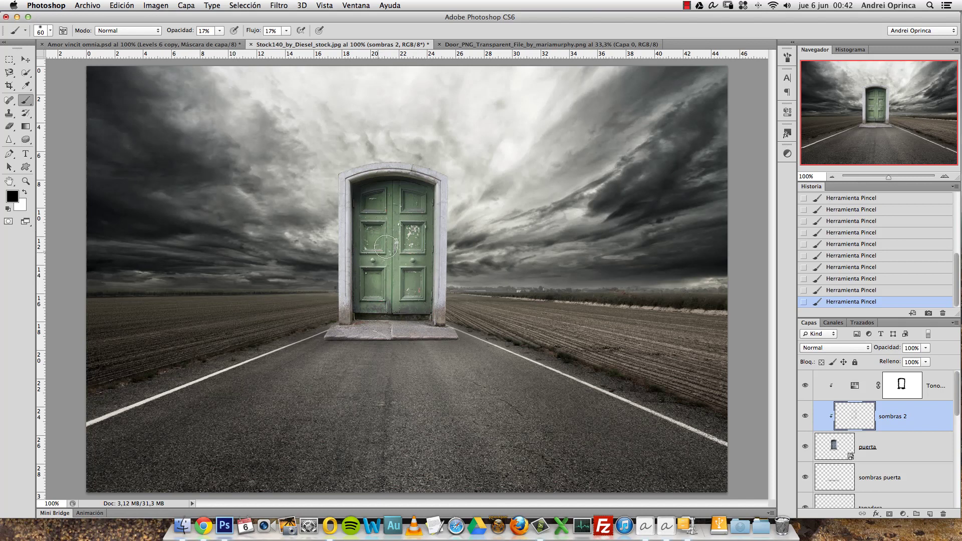
{"action": "key", "text": "alt+super+z"}
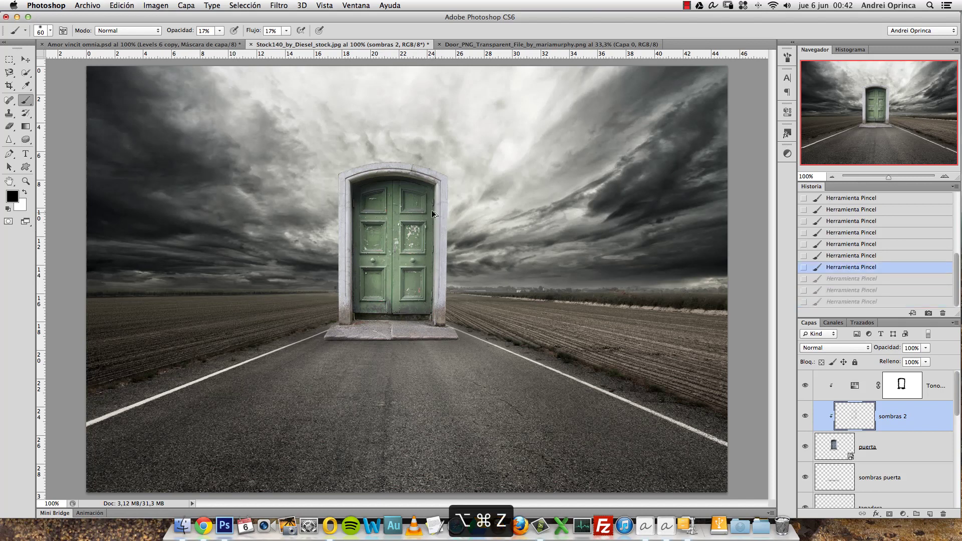
{"action": "key", "text": "shift+super+z"}
{"action": "key", "text": "e"}
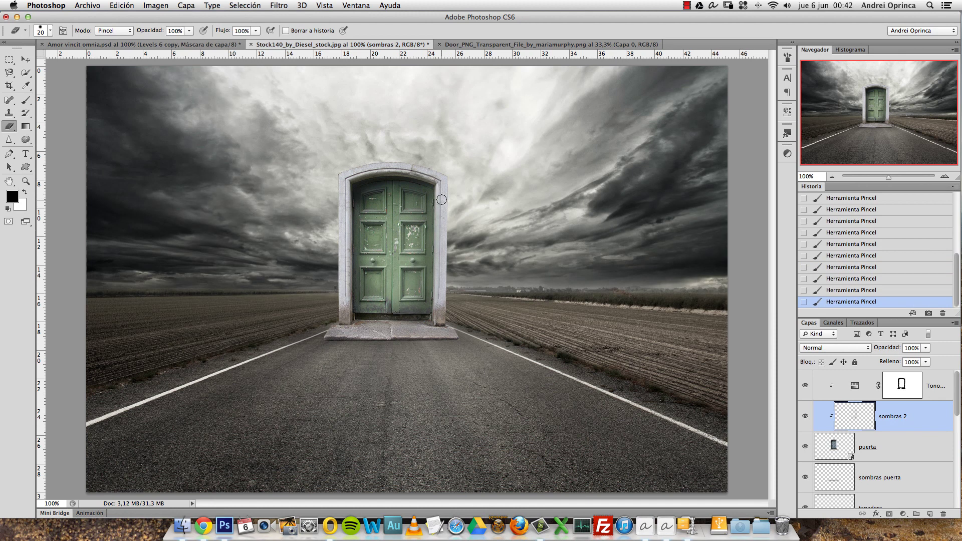
- Undo trial erase strokes and set the eraser to 33% opacity, 30% flow, size 40
{"action": "left_click_drag", "start_coordinate": [442, 217], "coordinate": [447, 201]}
{"action": "left_click_drag", "start_coordinate": [444, 253], "coordinate": [441, 275]}
{"action": "key", "text": "alt+super+z"}
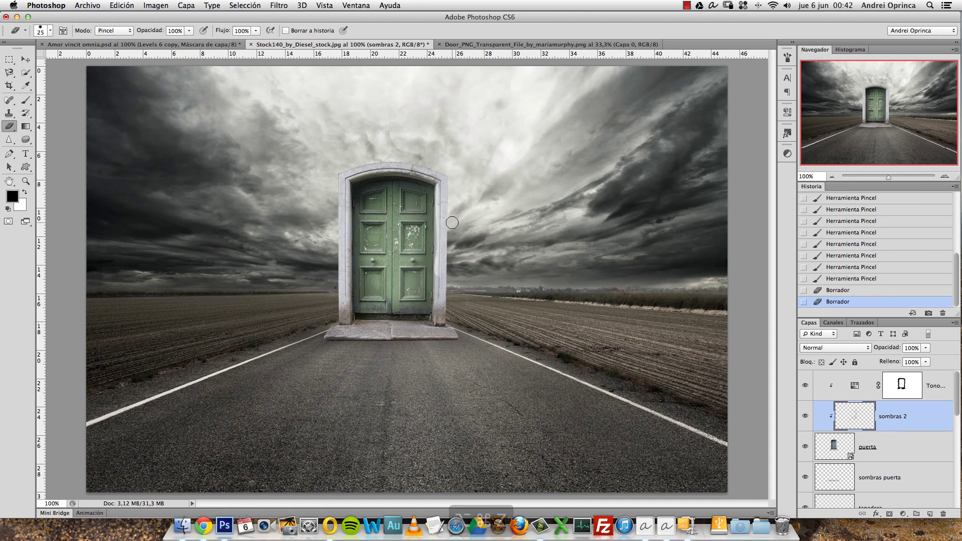
{"action": "key", "text": "alt+super+z"}
{"action": "key", "text": "alt+super+z"}
{"action": "right_click", "coordinate": [439, 208]}
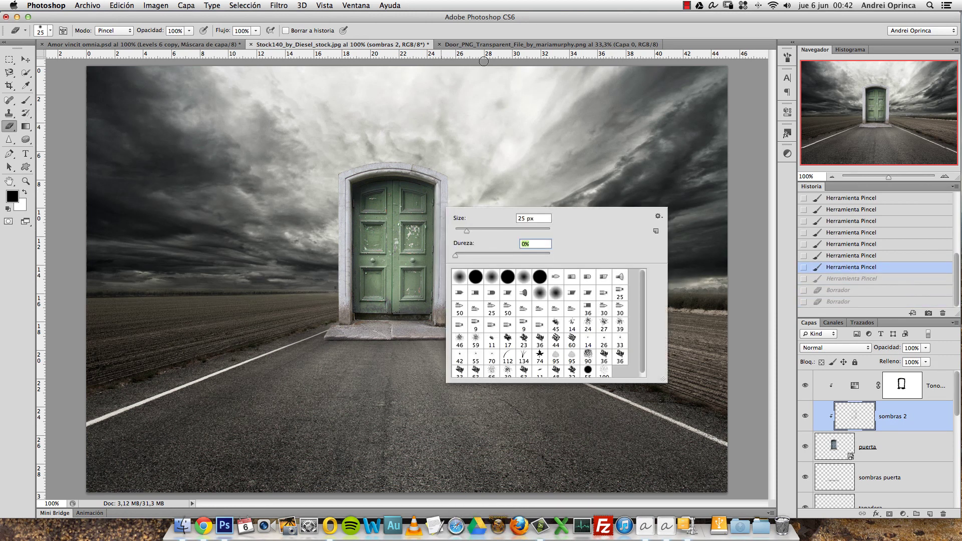
{"action": "left_click", "coordinate": [189, 31]}
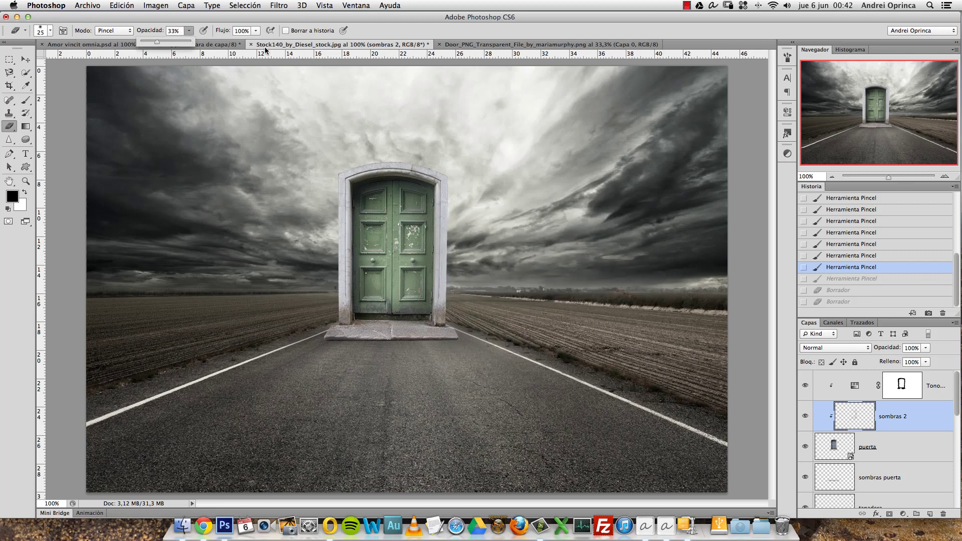
{"action": "left_click", "coordinate": [256, 31]}
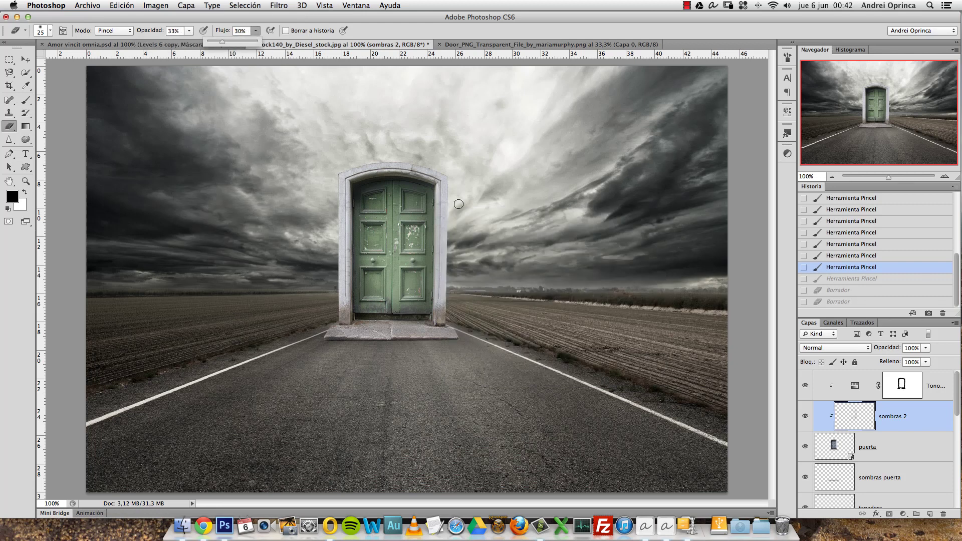
{"action": "key", "text": "bracketright"}
- Softly erase shading along the door's right edge and top-right arch
{"action": "left_click", "coordinate": [448, 219]}
{"action": "left_click", "coordinate": [448, 201]}
{"action": "left_click_drag", "start_coordinate": [446, 209], "coordinate": [445, 268]}
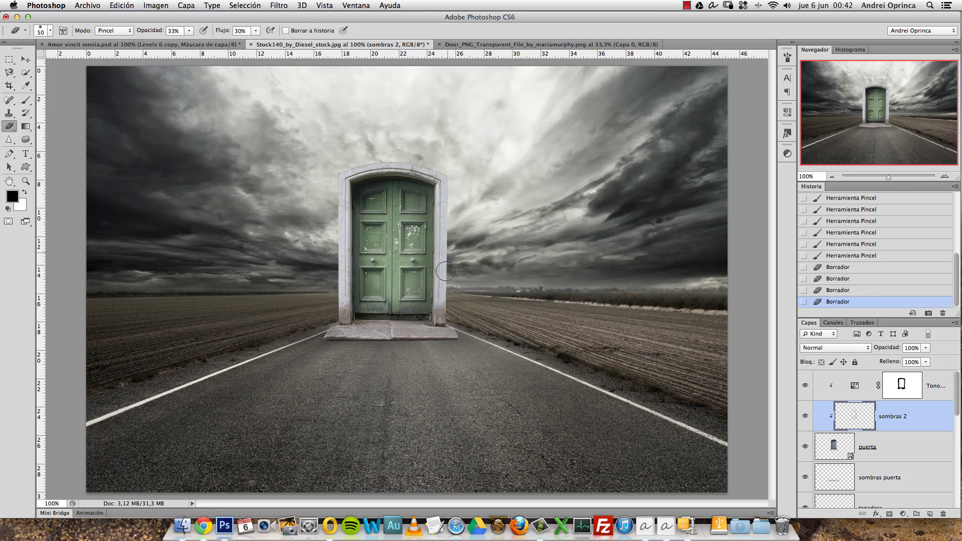
{"action": "left_click", "coordinate": [444, 270]}
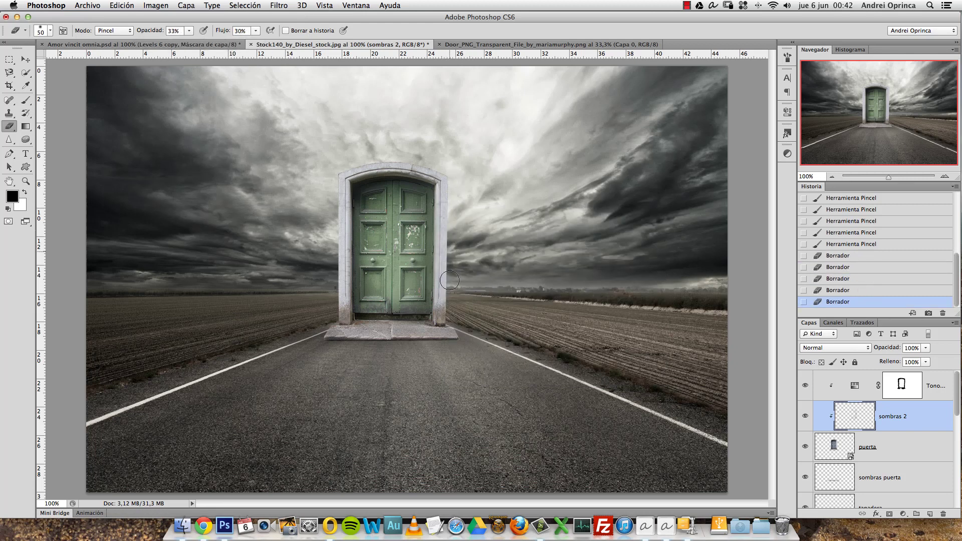
{"action": "left_click", "coordinate": [256, 31]}
{"action": "key", "text": "bracketleft"}
{"action": "key", "text": "bracketleft"}
{"action": "key", "text": "bracketleft"}
{"action": "left_click", "coordinate": [447, 210]}
{"action": "left_click", "coordinate": [446, 194]}
{"action": "left_click", "coordinate": [430, 173]}
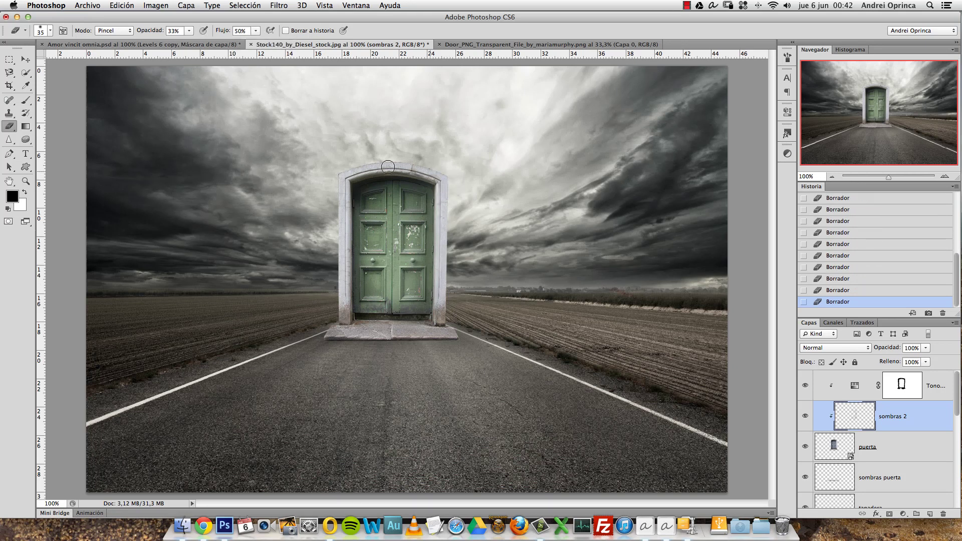
- Show the sombras 2 layer, lower its opacity to 60%, and pick the Move tool
{"action": "left_click", "coordinate": [805, 416]}
{"action": "left_click", "coordinate": [925, 348]}
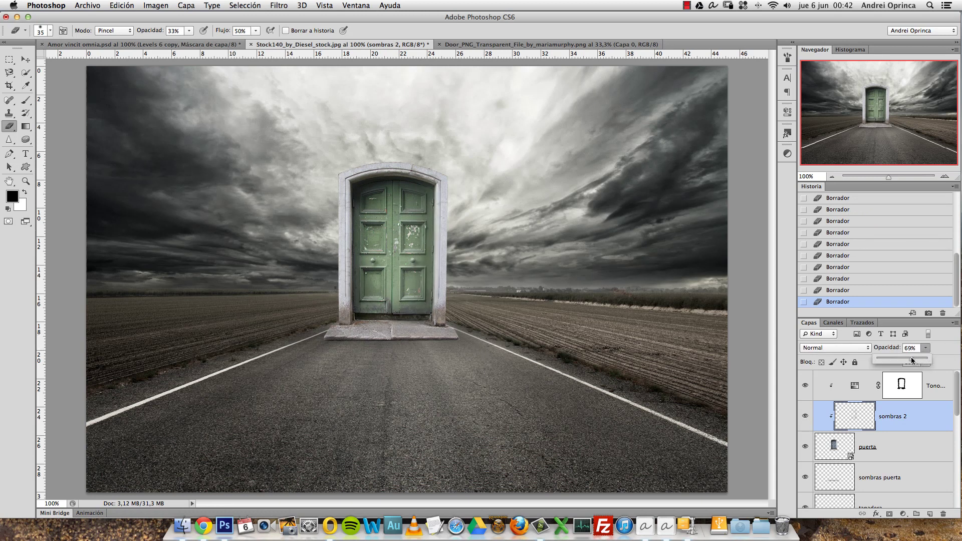
{"action": "left_click_drag", "start_coordinate": [912, 360], "coordinate": [907, 361]}
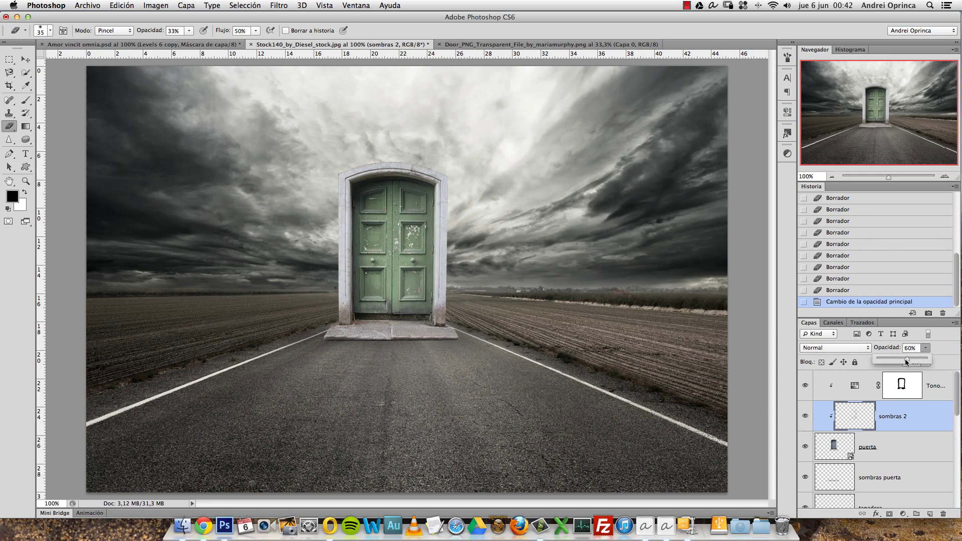
{"action": "left_click", "coordinate": [915, 425]}
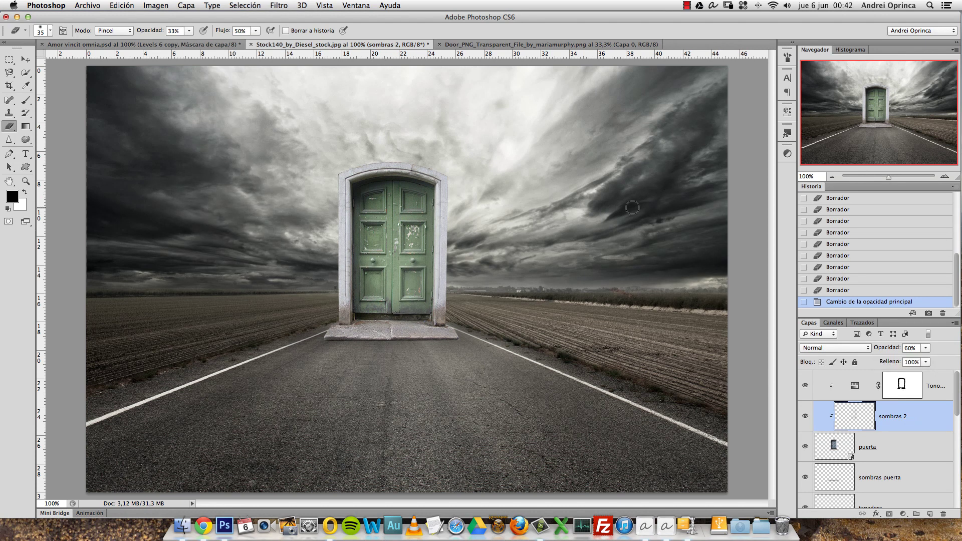
{"action": "left_click", "coordinate": [23, 60]}
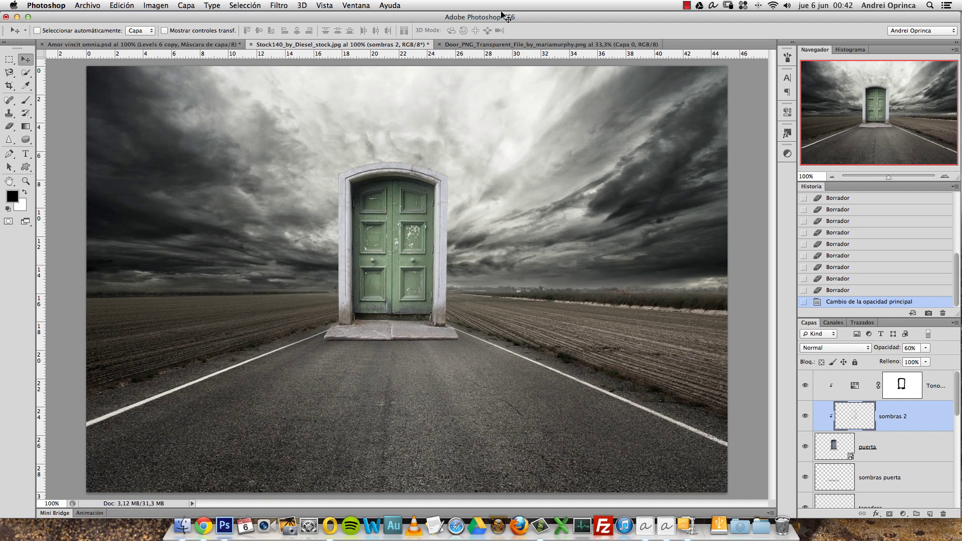
- Close the Door_PNG source image and open Various0441_M.jpg from the stock folder
{"action": "left_click", "coordinate": [483, 43]}
{"action": "key", "text": "cmd+w"}
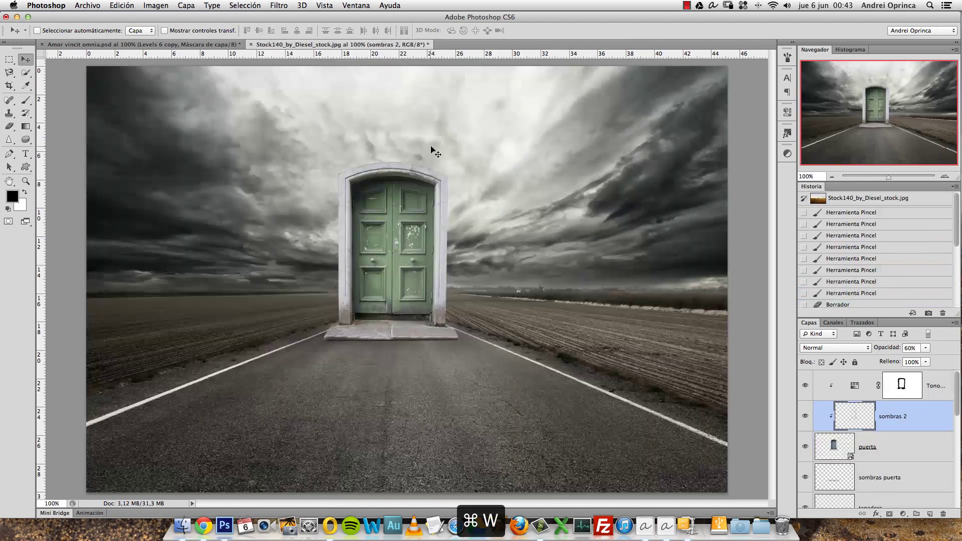
{"action": "key", "text": "super+o"}
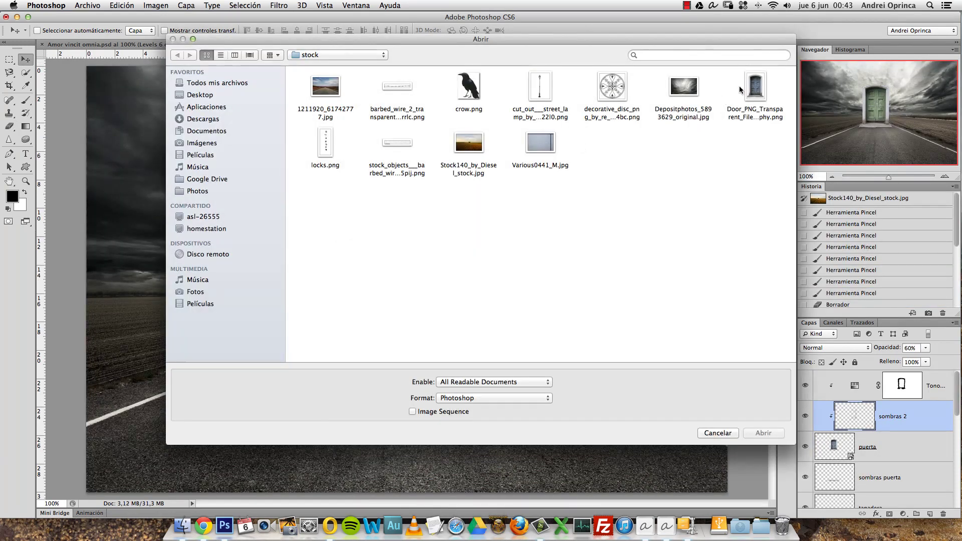
{"action": "left_click", "coordinate": [540, 142]}
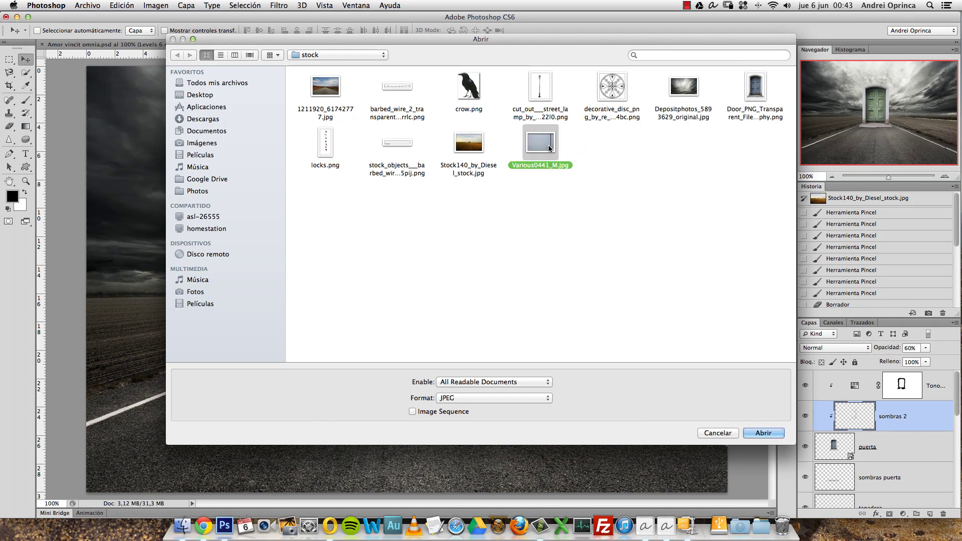
{"action": "left_click", "coordinate": [762, 433]}
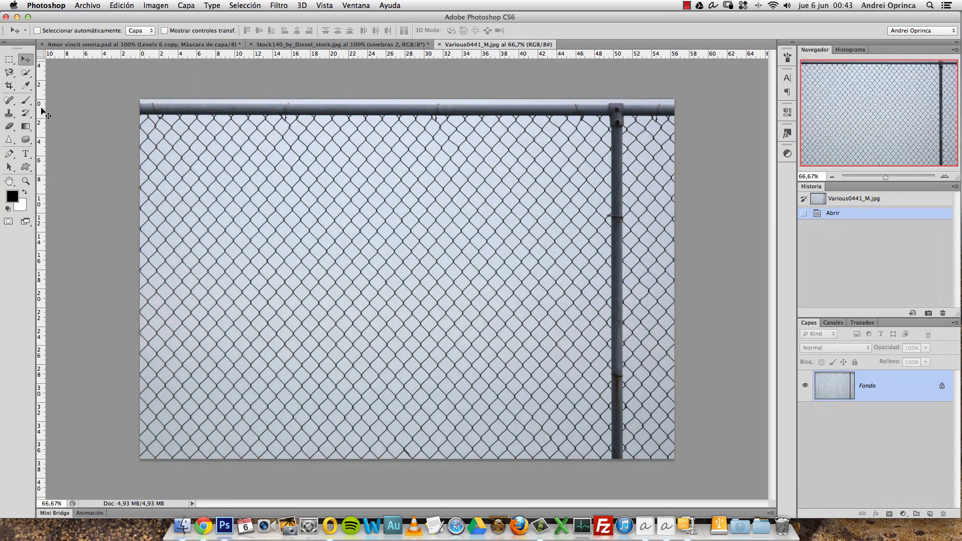
- Magic Wand-select the pale sky between the fence wires, adding the lower area, at 100% view
{"action": "left_click", "coordinate": [26, 72]}
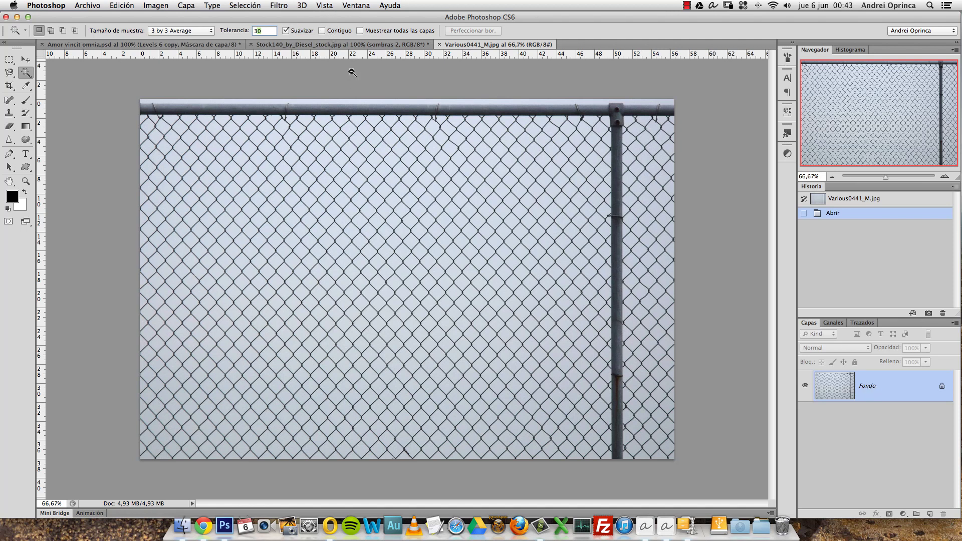
{"action": "left_click", "coordinate": [318, 167]}
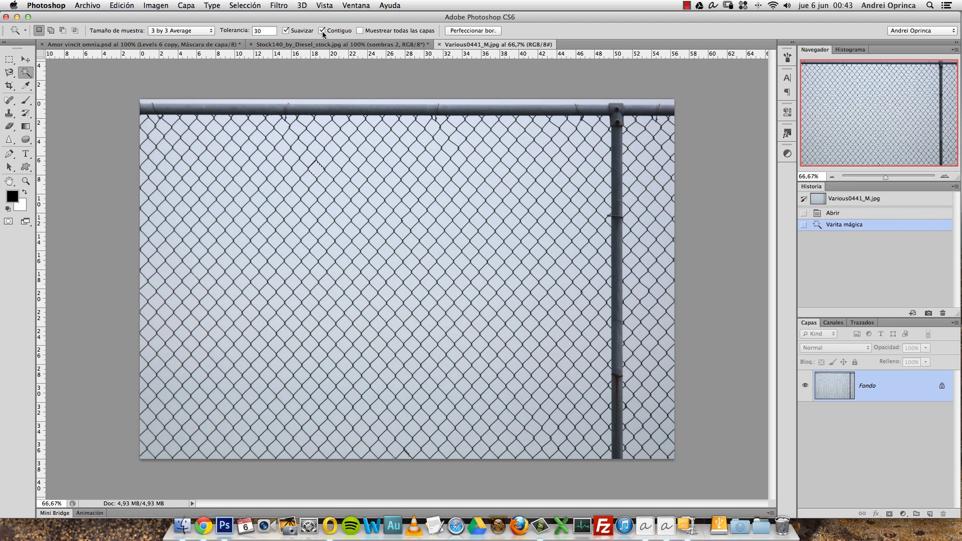
{"action": "key", "text": "ctrl+d"}
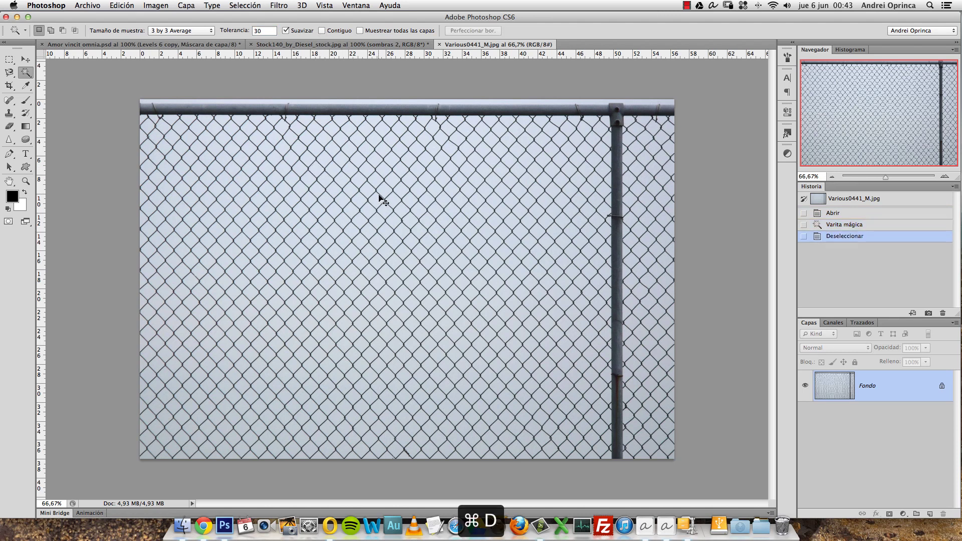
{"action": "left_click", "coordinate": [339, 237]}
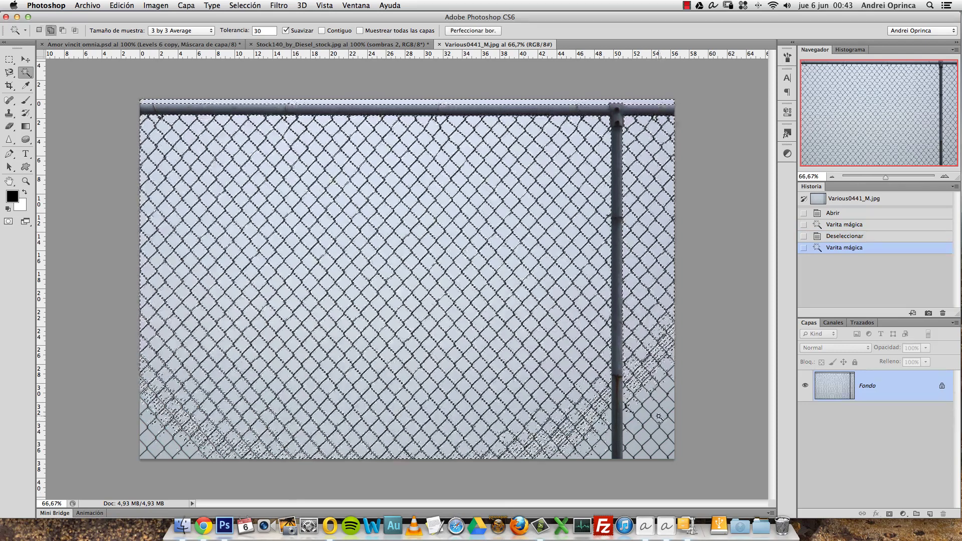
{"action": "left_click", "coordinate": [658, 421], "text": "shift"}
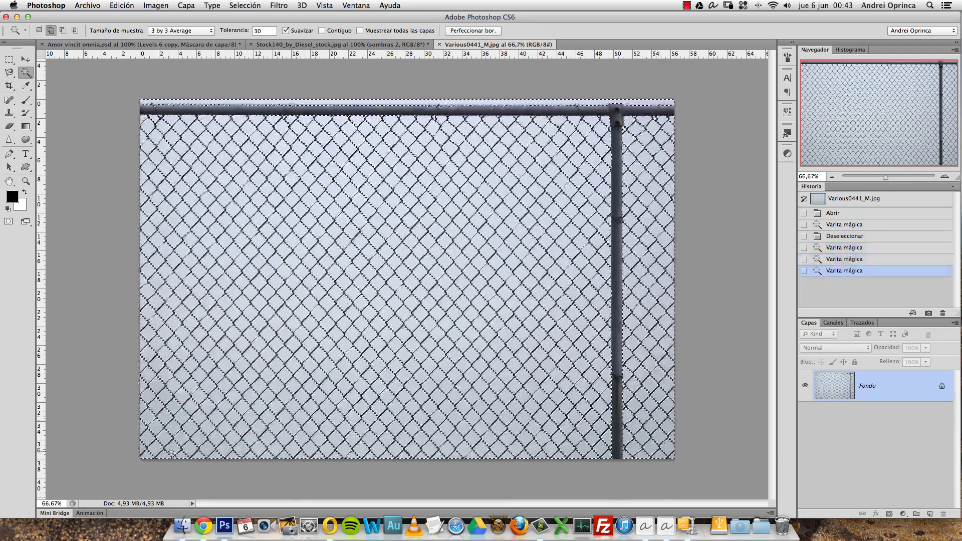
{"action": "left_click", "coordinate": [360, 180]}
{"action": "key", "text": "ctrl+1"}
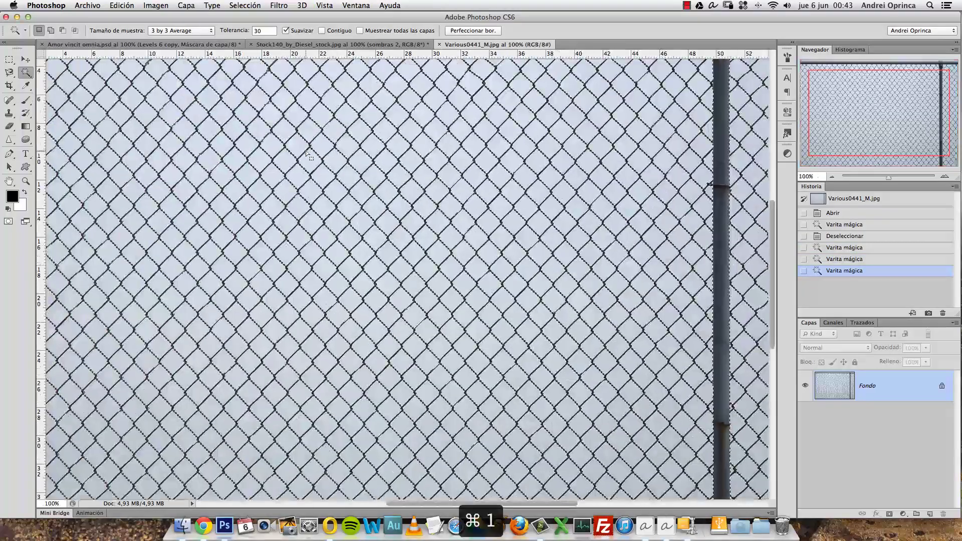
{"action": "mouse_move", "coordinate": [306, 151]}
{"action": "left_mouse_down"}
{"action": "mouse_move", "coordinate": [428, 277]}
{"action": "mouse_move", "coordinate": [368, 265]}
{"action": "left_mouse_up"}
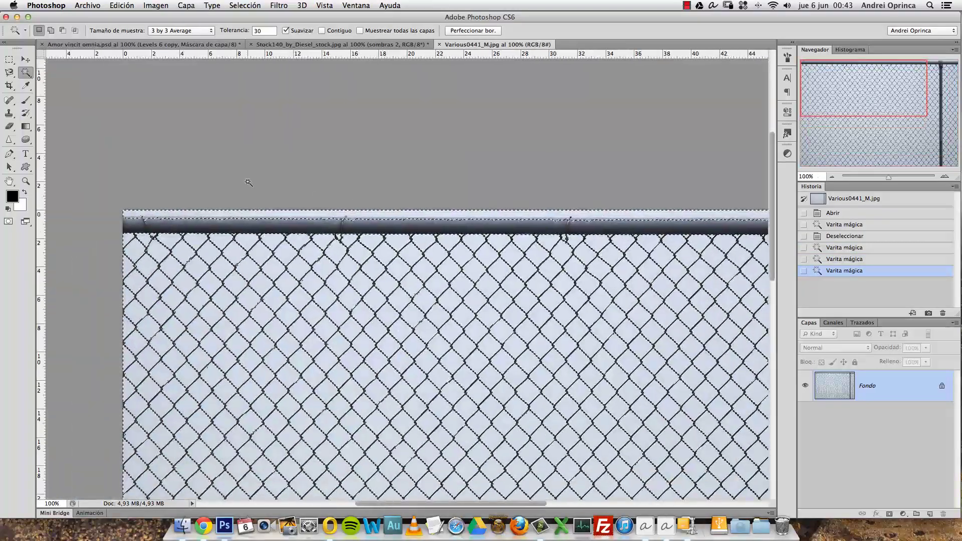
{"action": "left_click", "coordinate": [25, 72]}
- Zoom in on the top rail and refine the Quick Selection edge along its left part
{"action": "left_click", "coordinate": [70, 70]}
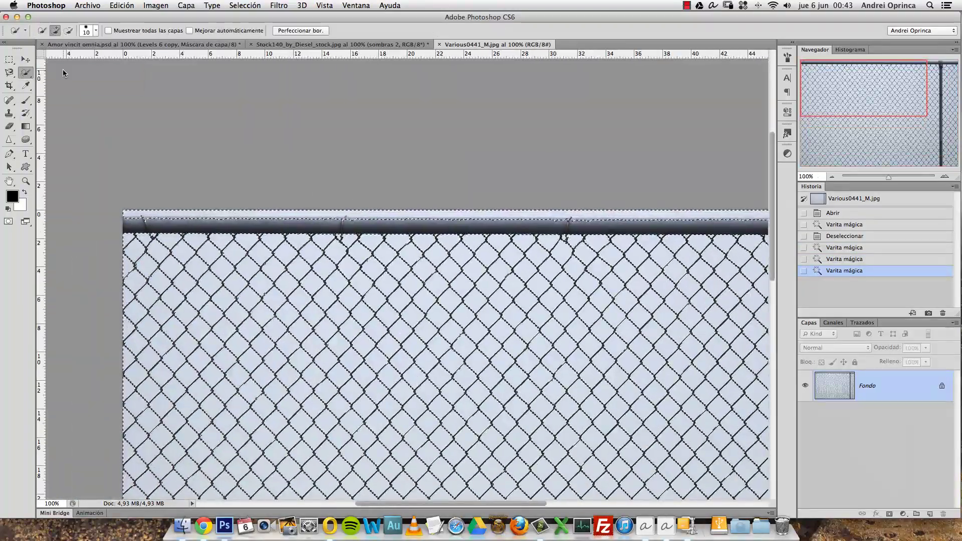
{"action": "left_click", "coordinate": [163, 227], "text": "super"}
{"action": "left_click", "coordinate": [163, 227], "text": "super"}
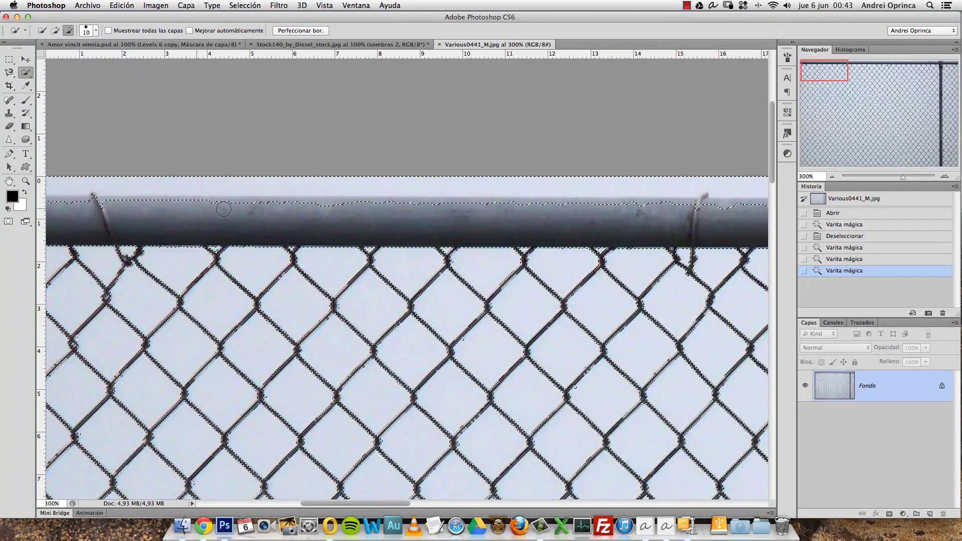
{"action": "left_click", "coordinate": [361, 198]}
{"action": "key", "text": "super+z"}
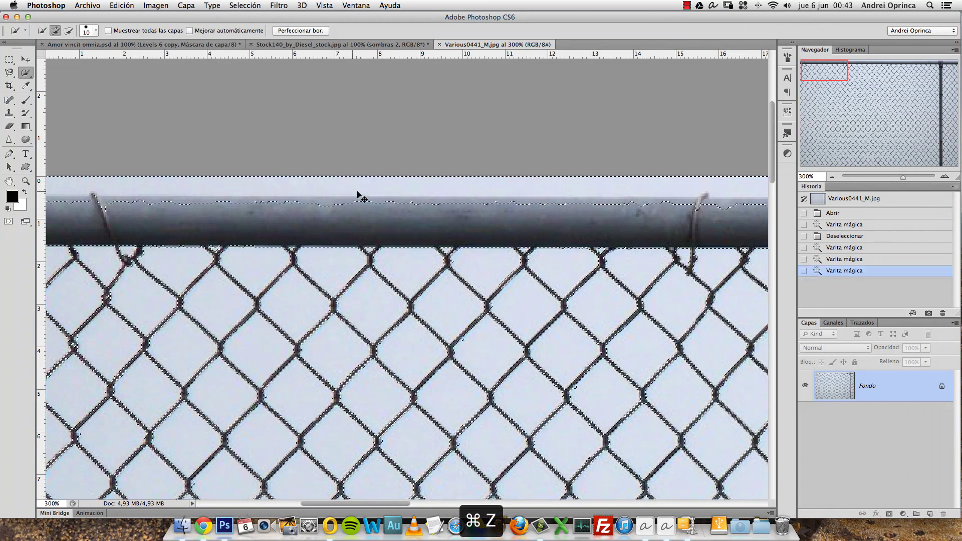
{"action": "left_click", "coordinate": [193, 176], "text": "alt"}
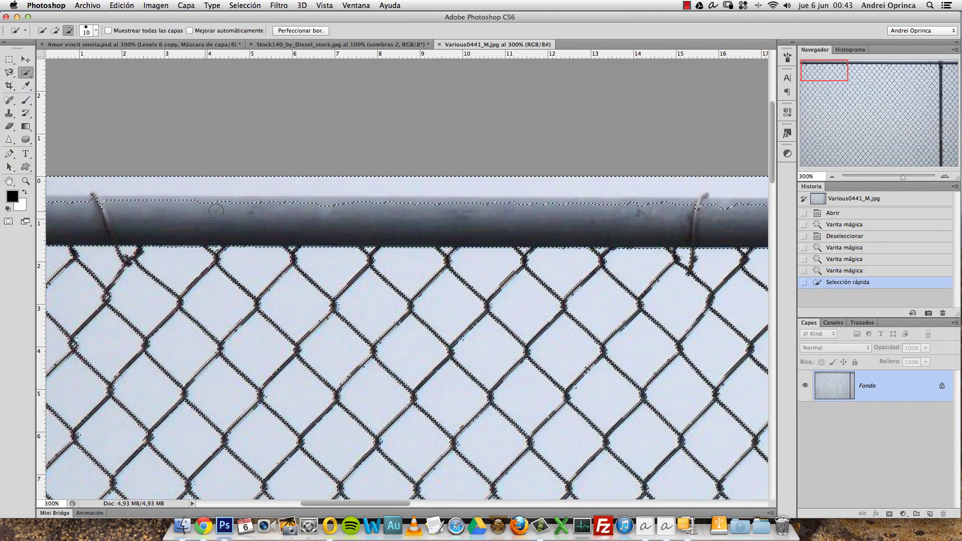
{"action": "left_click_drag", "start_coordinate": [100, 200], "coordinate": [426, 213]}
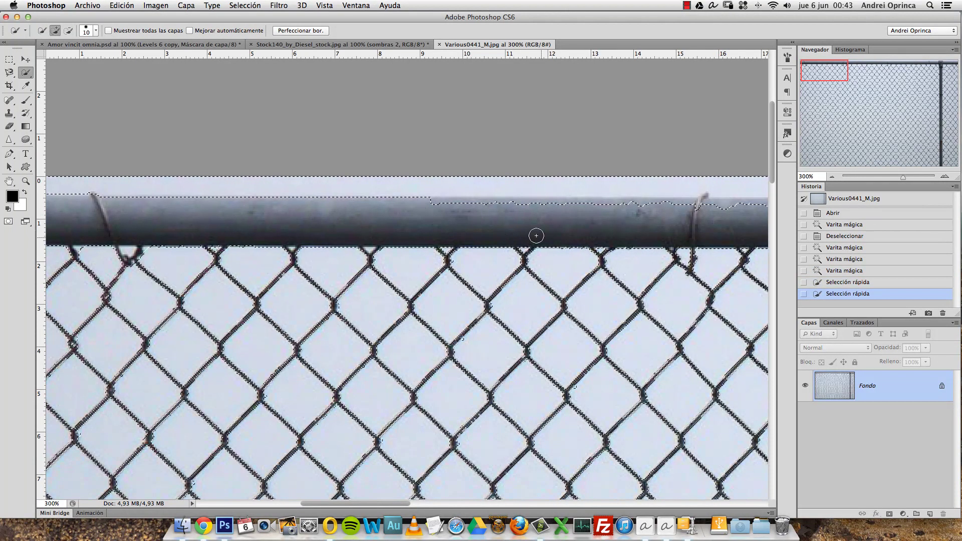
{"action": "scroll", "coordinate": [501, 233], "scroll_direction": "right", "scroll_amount": 10}
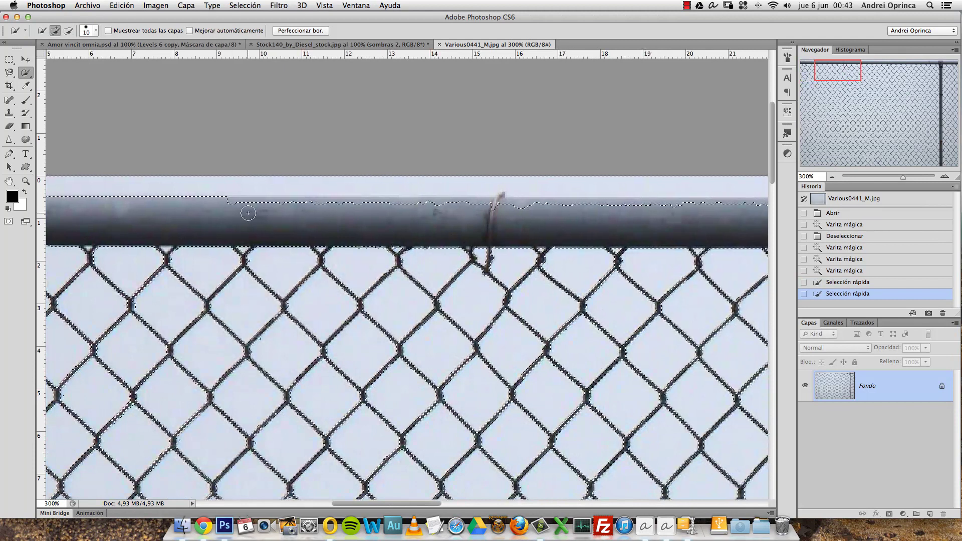
{"action": "left_click_drag", "start_coordinate": [248, 213], "coordinate": [441, 211]}
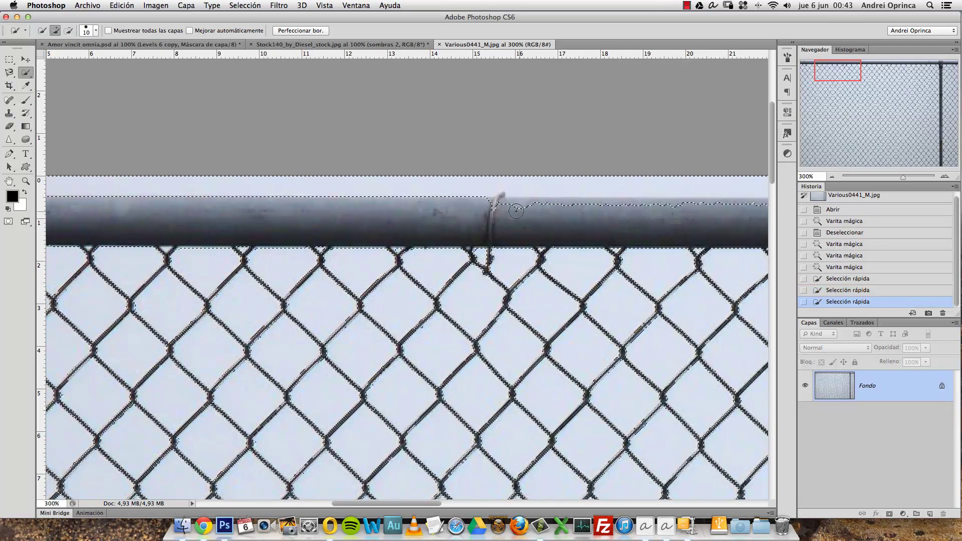
{"action": "left_click_drag", "start_coordinate": [516, 211], "coordinate": [529, 210]}
{"action": "left_click_drag", "start_coordinate": [708, 209], "coordinate": [719, 226]}
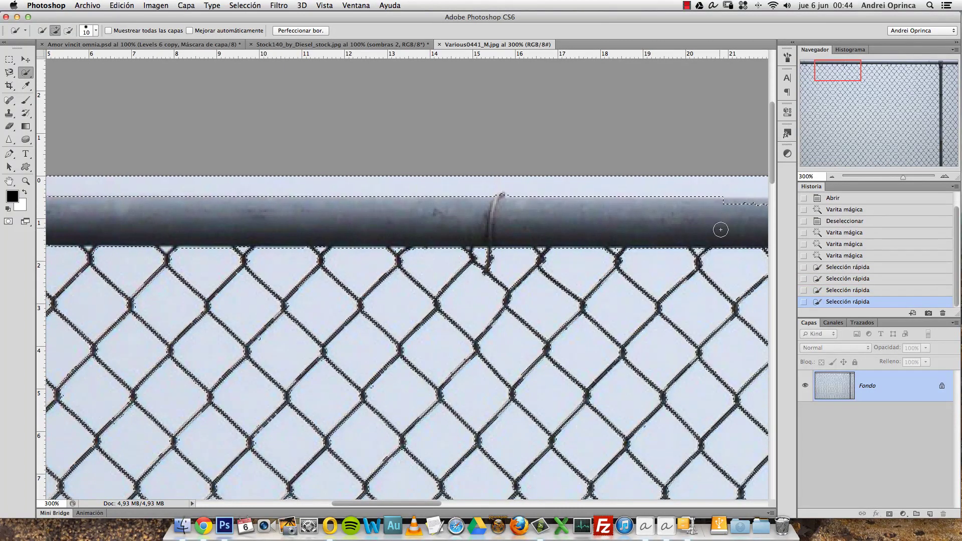
{"action": "scroll", "coordinate": [441, 223], "scroll_direction": "right", "scroll_amount": 15}
{"action": "scroll", "coordinate": [305, 224], "scroll_direction": "right", "scroll_amount": 10}
{"action": "mouse_move", "coordinate": [745, 187]}
{"action": "left_mouse_down"}
{"action": "mouse_move", "coordinate": [751, 199]}
{"action": "mouse_move", "coordinate": [345, 211]}
{"action": "left_mouse_up"}
- Subtract and straighten the selection along the rest of the top rail, then zoom back to 100%
{"action": "key", "text": "alt"}
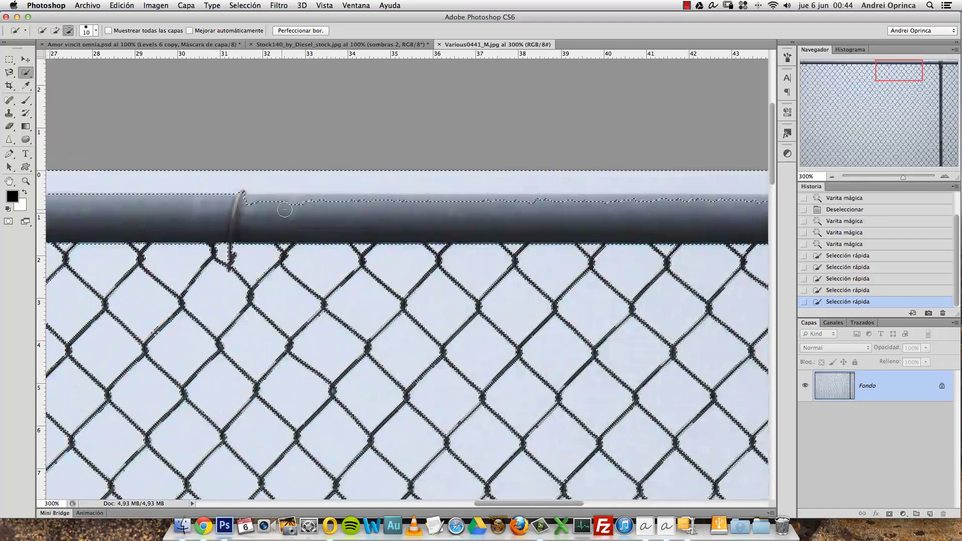
{"action": "left_click_drag", "start_coordinate": [671, 210], "coordinate": [724, 232]}
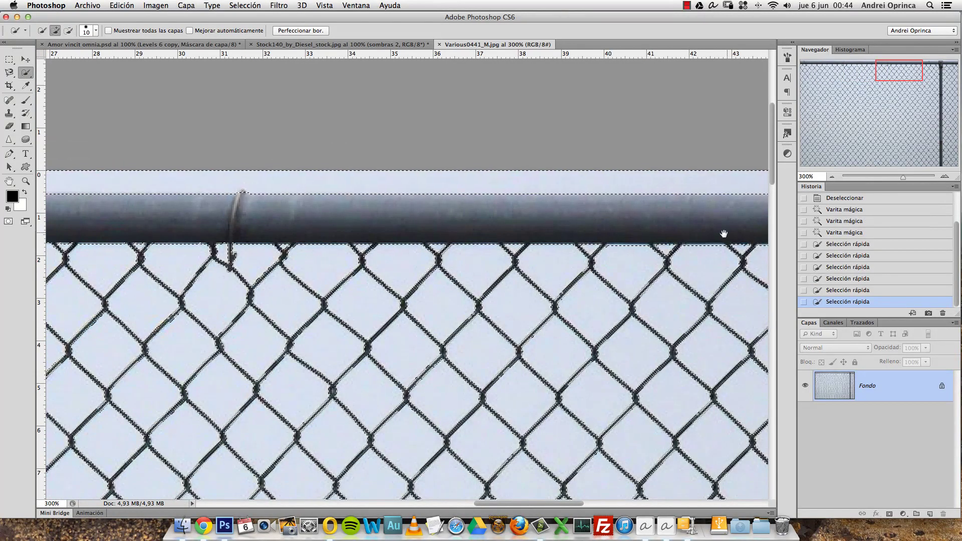
{"action": "scroll", "coordinate": [724, 232], "scroll_direction": "right", "scroll_amount": 10}
{"action": "scroll", "coordinate": [529, 232], "scroll_direction": "right", "scroll_amount": 5}
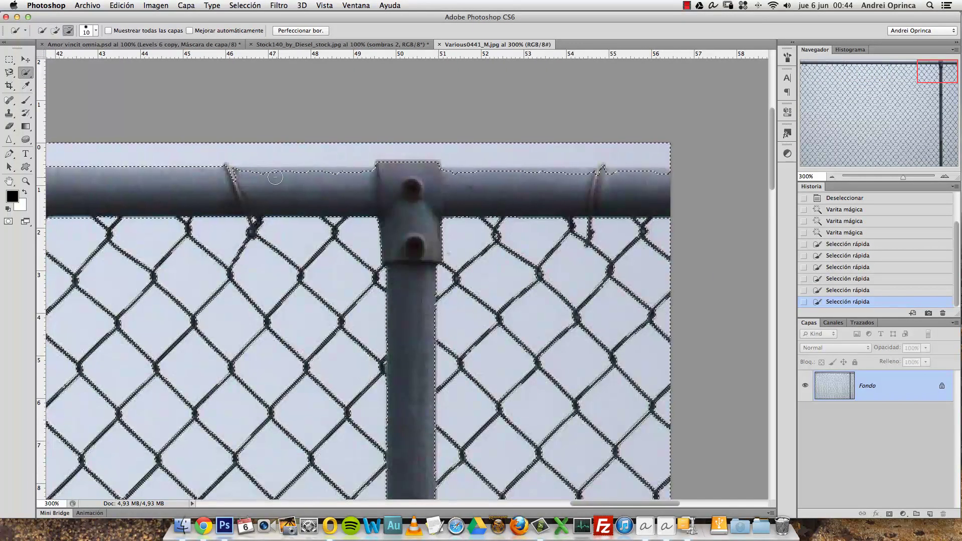
{"action": "left_click_drag", "start_coordinate": [420, 206], "coordinate": [301, 187]}
{"action": "key", "text": "super+z"}
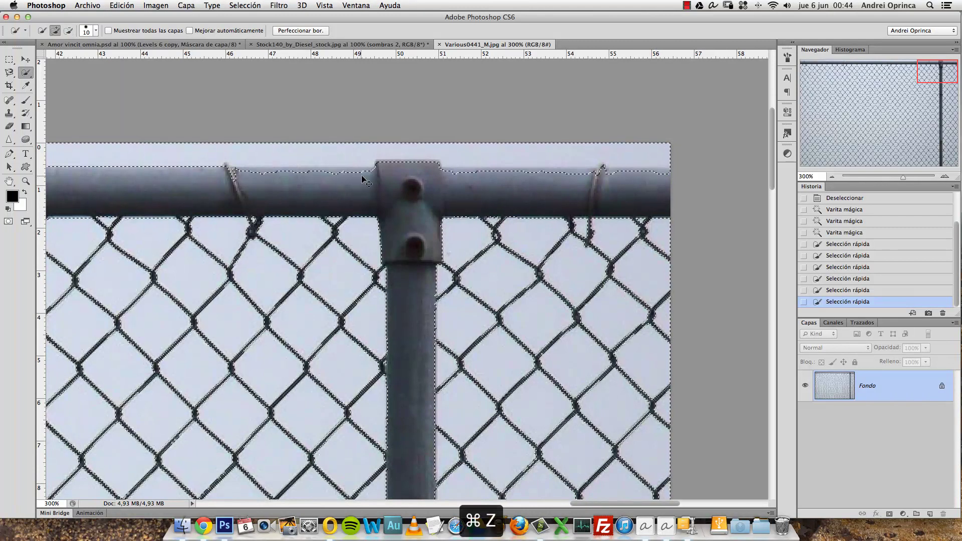
{"action": "left_click", "coordinate": [303, 150]}
{"action": "left_click_drag", "start_coordinate": [263, 182], "coordinate": [291, 179]}
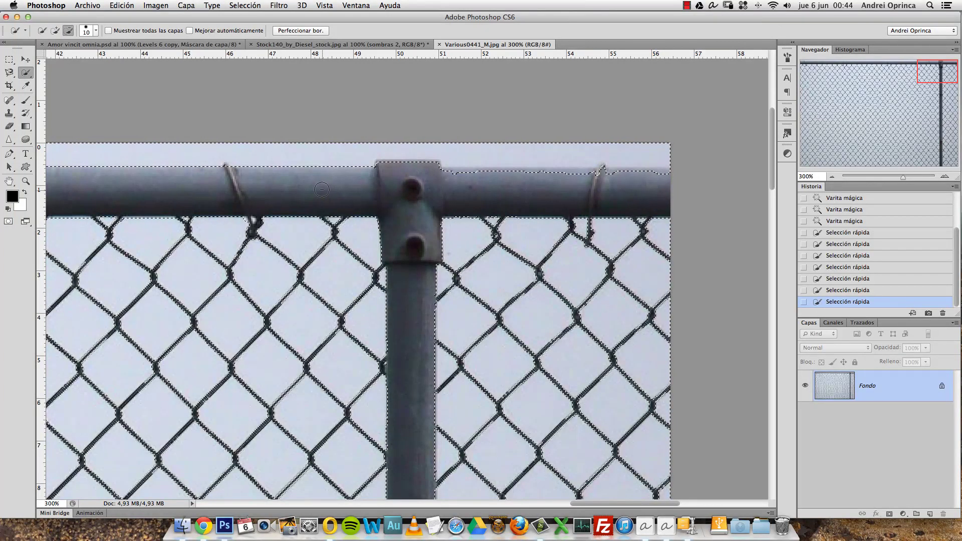
{"action": "left_click_drag", "start_coordinate": [451, 185], "coordinate": [544, 189]}
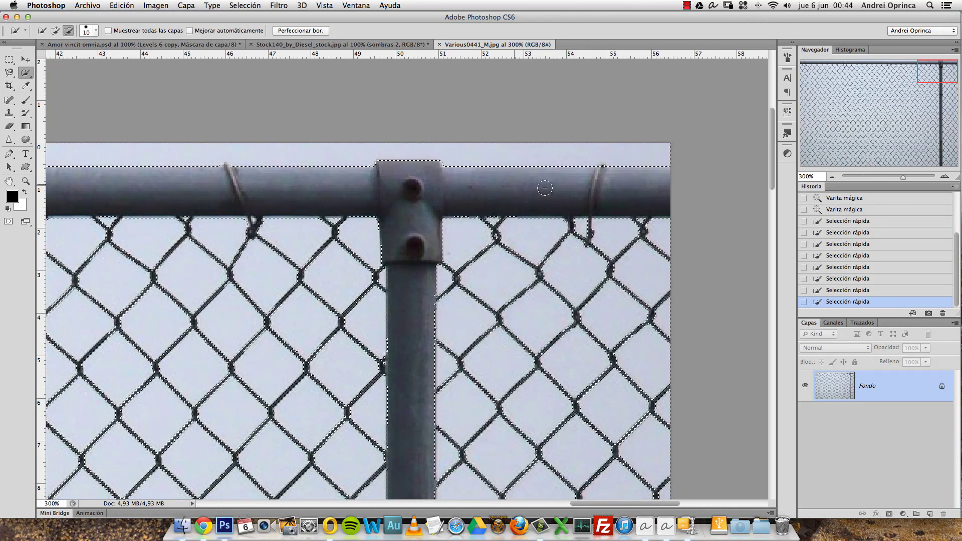
{"action": "left_click", "coordinate": [508, 190], "text": "alt"}
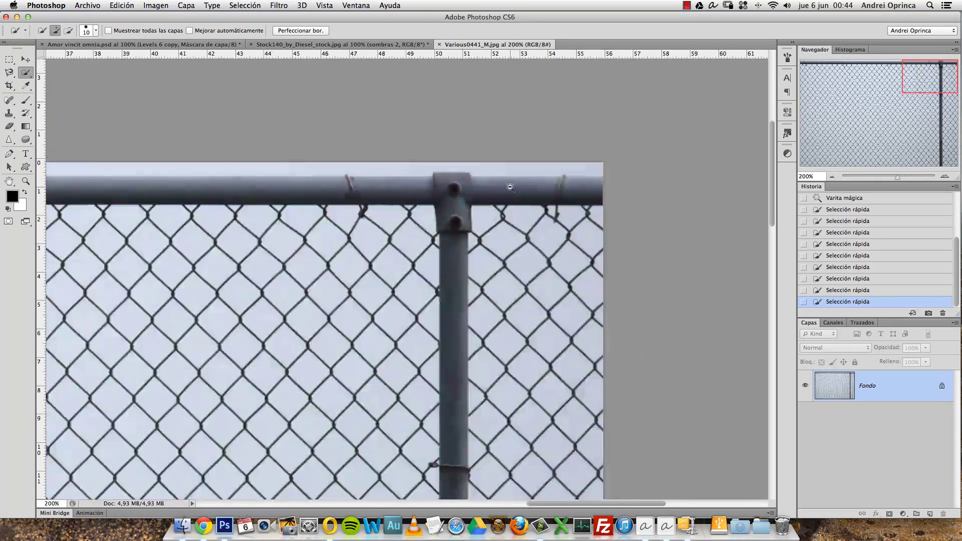
{"action": "left_click", "coordinate": [510, 188], "text": "alt"}
{"action": "left_click_drag", "start_coordinate": [496, 189], "coordinate": [682, 215]}
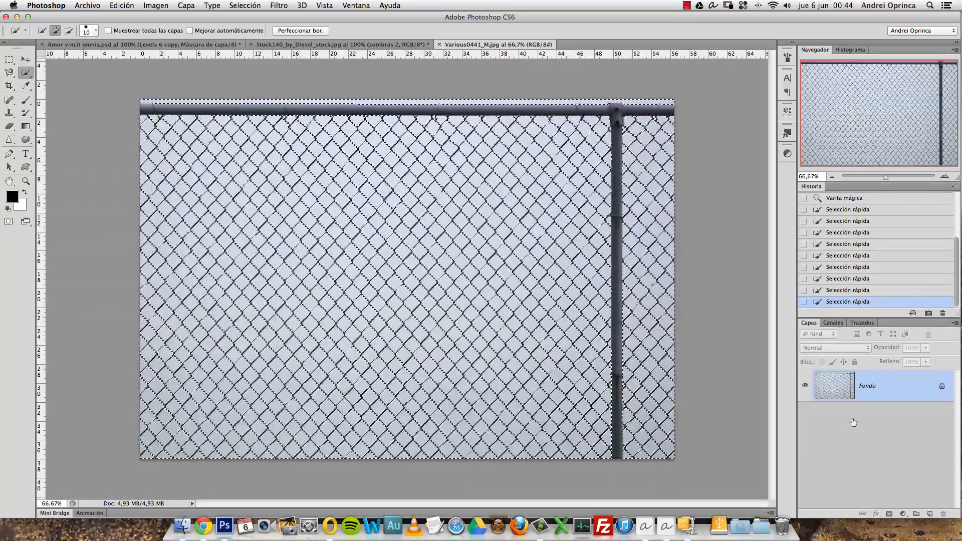
- Mask out the fence's sky, apply the layer mask to Capa 0, then select all and copy
{"action": "left_click", "coordinate": [890, 514]}
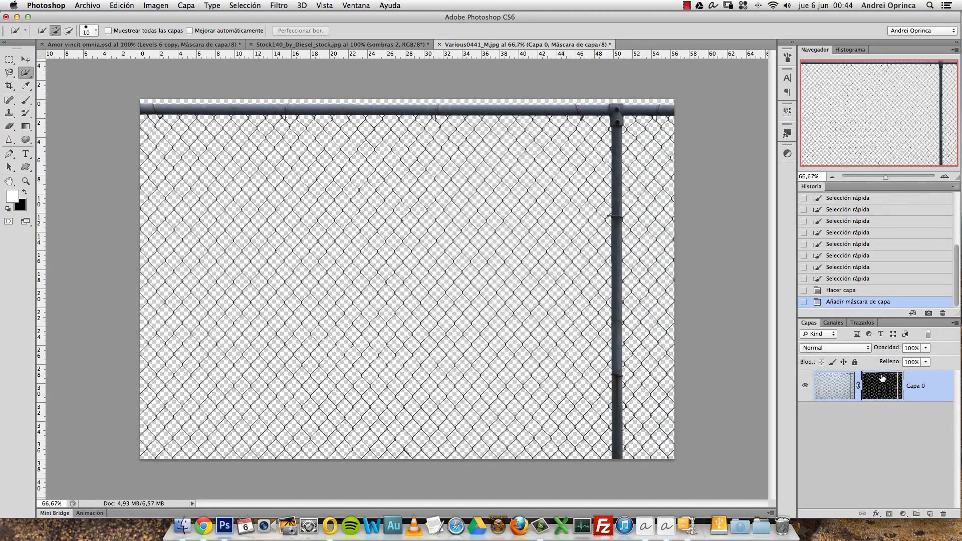
{"action": "right_click", "coordinate": [883, 378]}
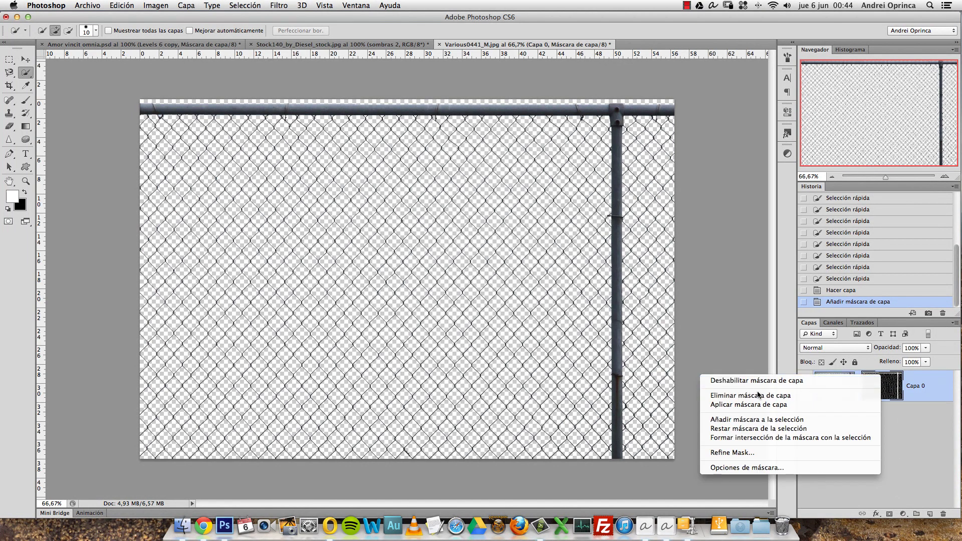
{"action": "left_click", "coordinate": [752, 406]}
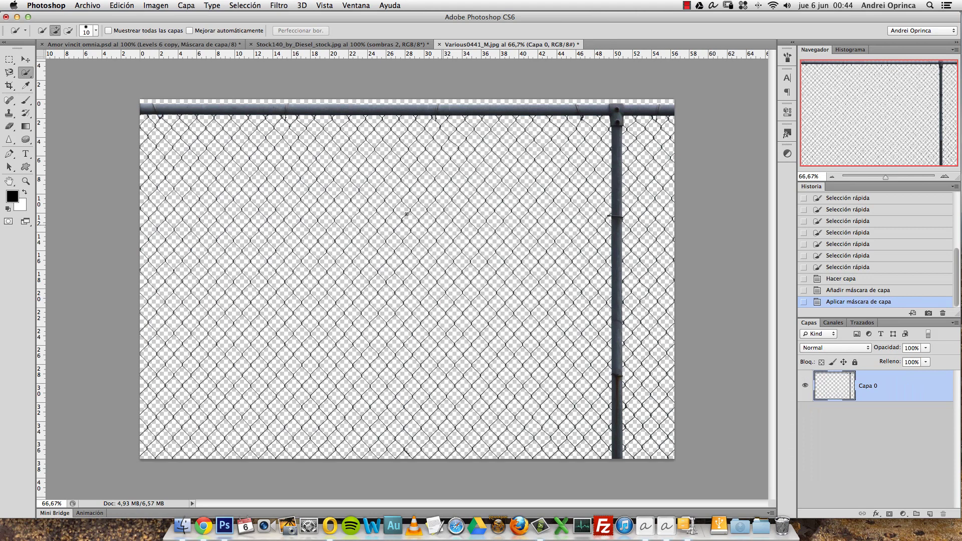
{"action": "key", "text": "super+a"}
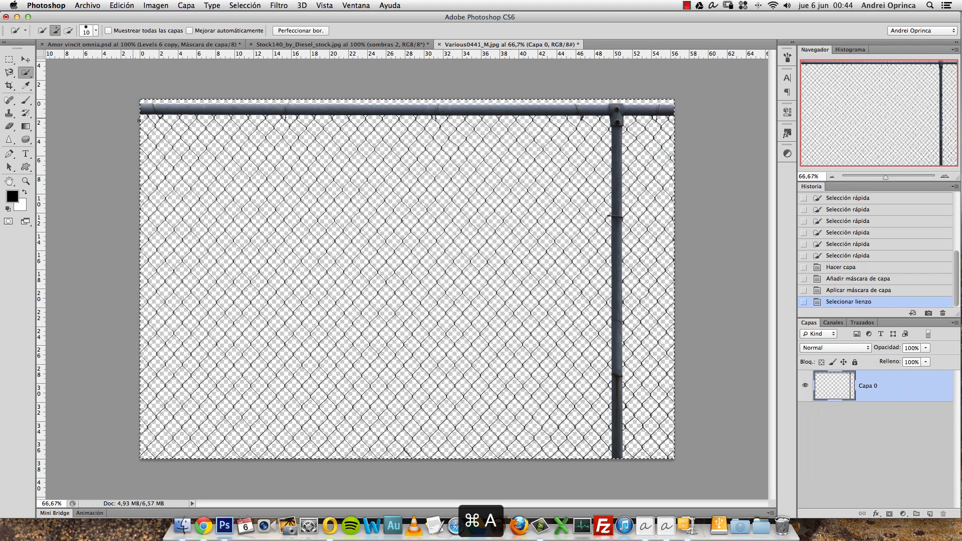
{"action": "key", "text": "super+c"}
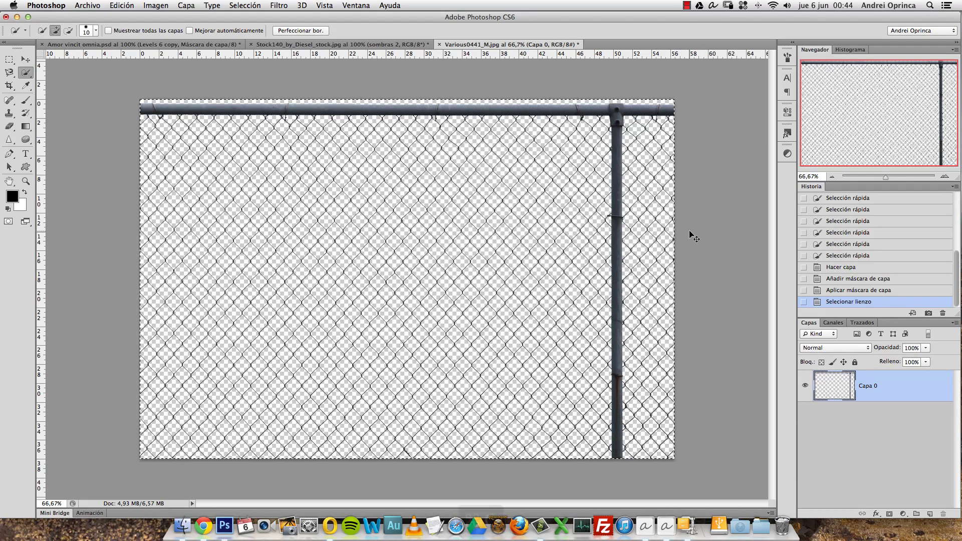
- Paste the fence above tapadera in the door scene and name the layer 'valla'
{"action": "left_click", "coordinate": [339, 46]}
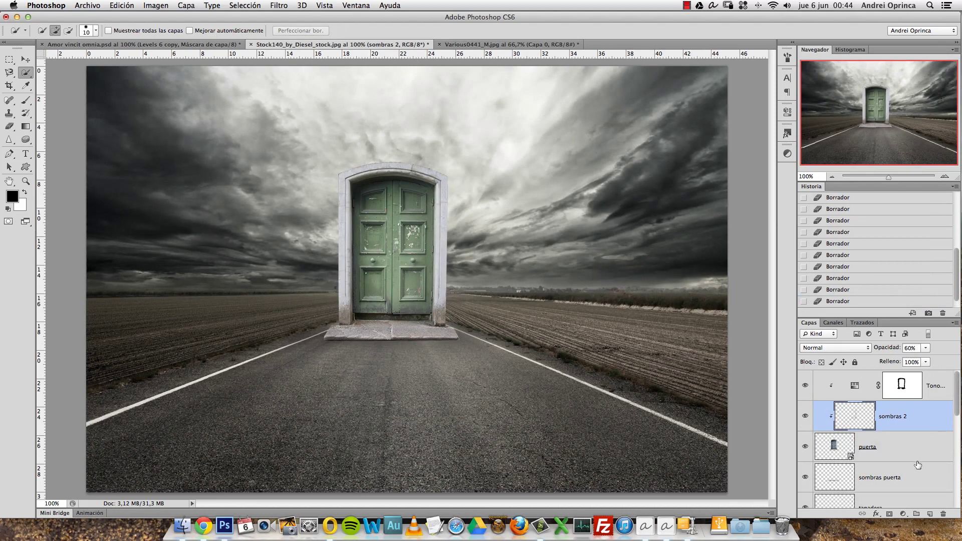
{"action": "left_click", "coordinate": [921, 478]}
{"action": "left_click_drag", "start_coordinate": [955, 399], "coordinate": [956, 418]}
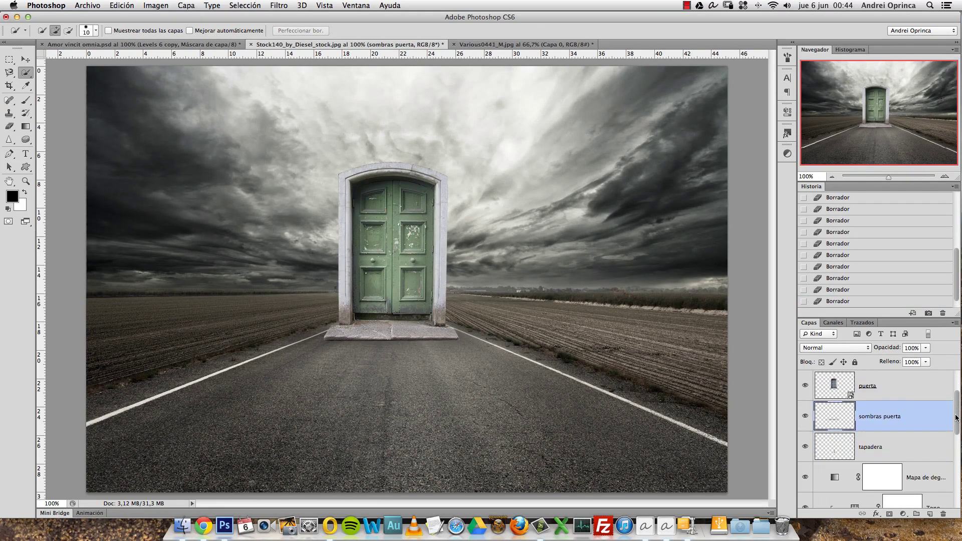
{"action": "left_click", "coordinate": [898, 443]}
{"action": "key", "text": "super+v"}
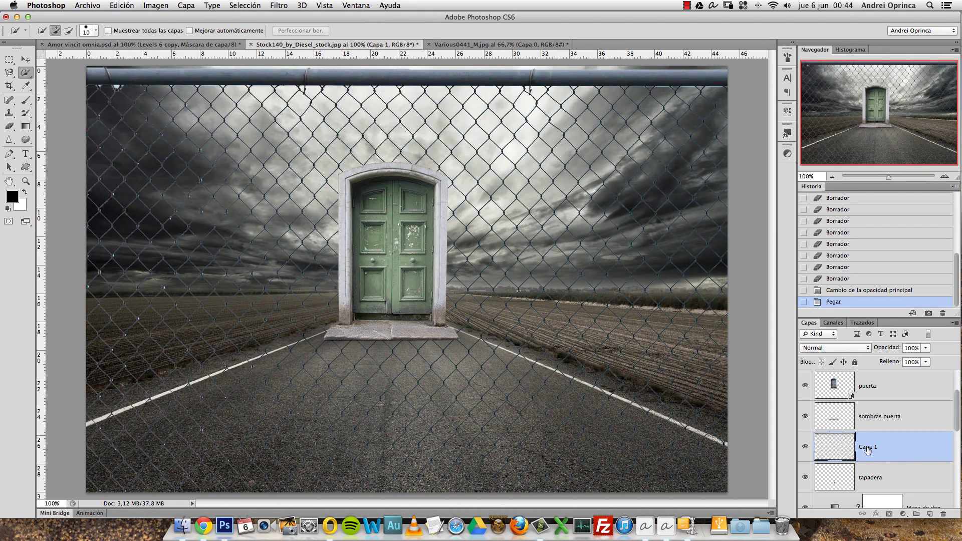
{"action": "double_click", "coordinate": [866, 447]}
{"action": "type", "text": "valla"}
{"action": "key", "text": "Return"}
{"action": "key", "text": "super+space"}
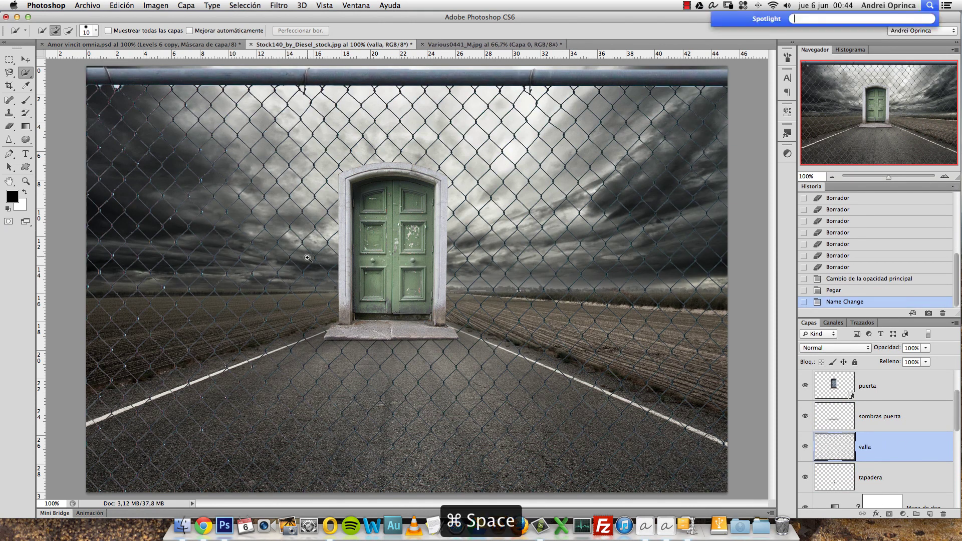
- Zoom in on the fence's top-left rail, briefly testing a lower layer opacity before restoring it
{"action": "left_click", "coordinate": [308, 259], "text": "alt+super"}
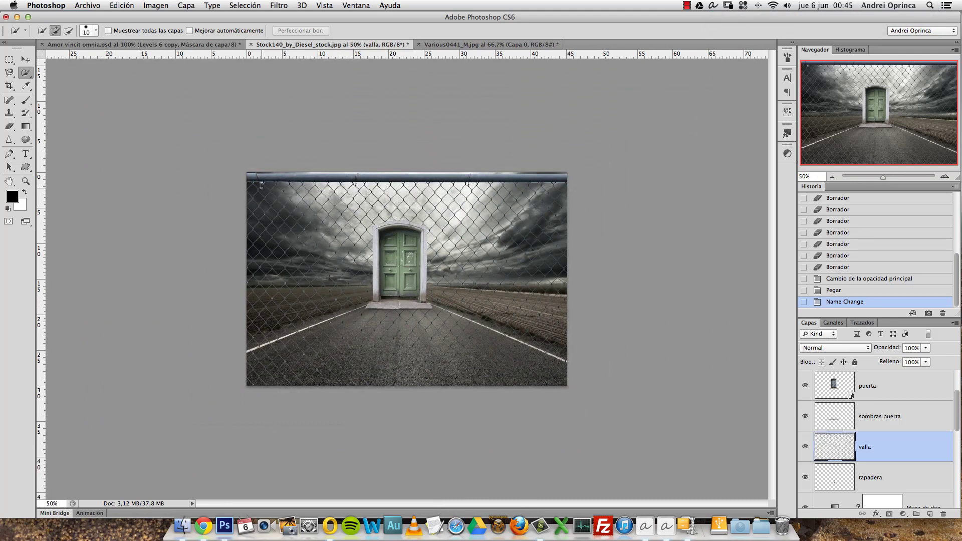
{"action": "left_click", "coordinate": [371, 245], "text": "super"}
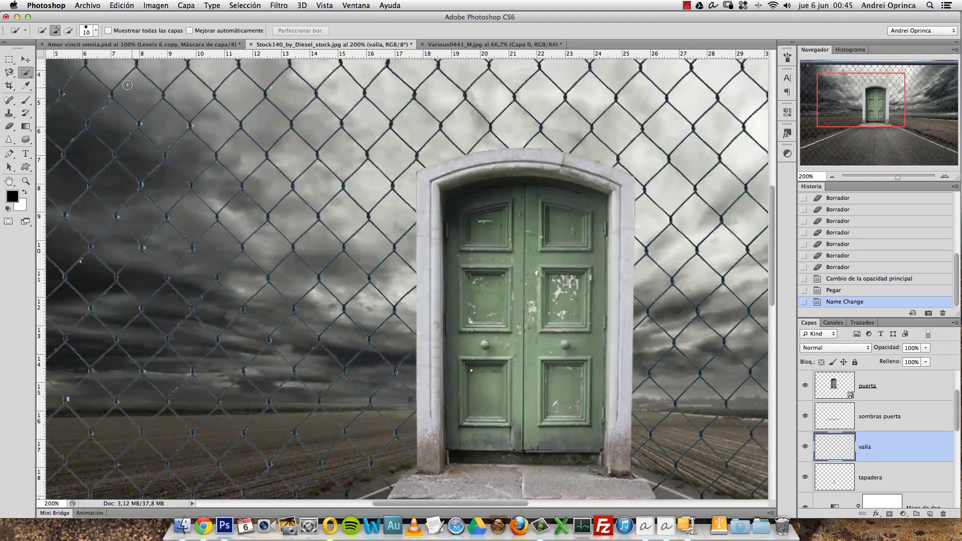
{"action": "left_click_drag", "start_coordinate": [128, 85], "coordinate": [364, 281]}
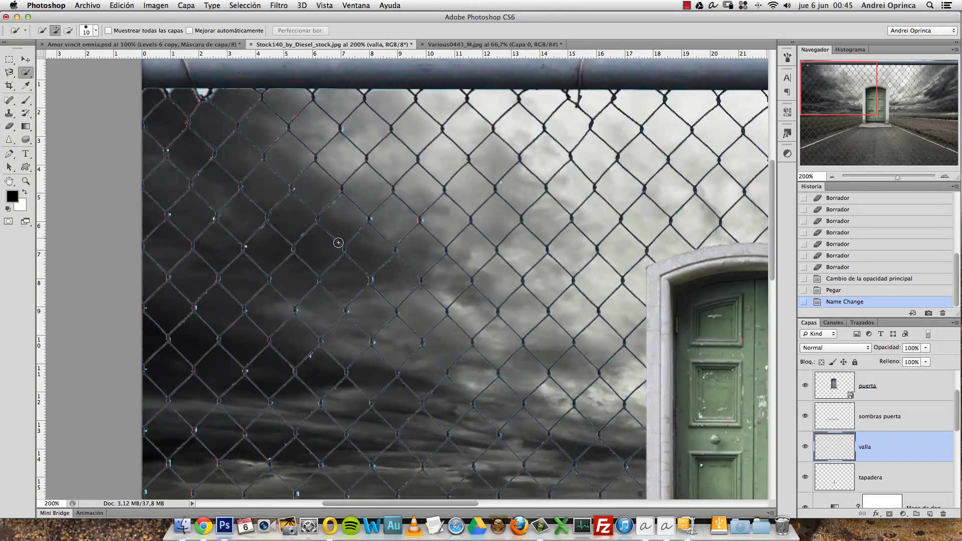
{"action": "left_click_drag", "start_coordinate": [211, 123], "coordinate": [311, 239]}
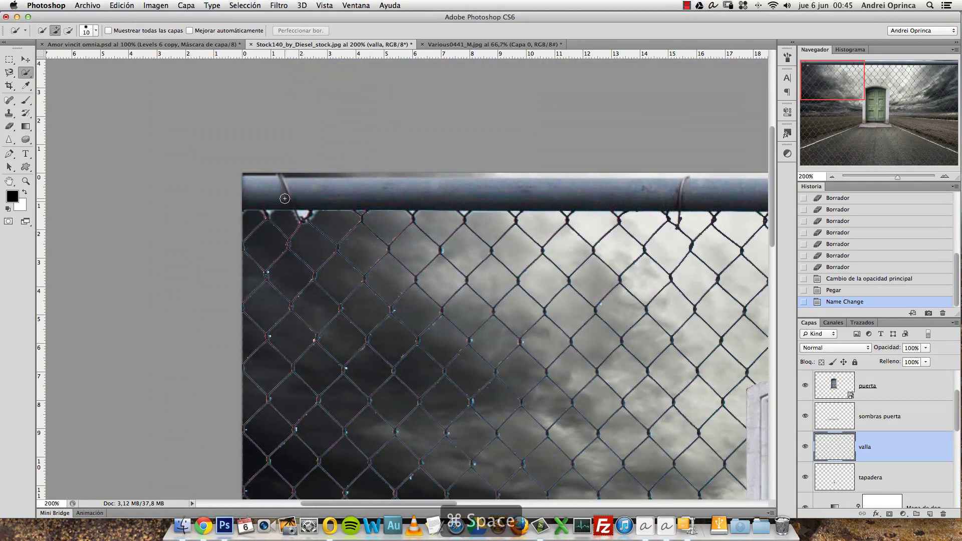
{"action": "left_click", "coordinate": [285, 198], "text": "super"}
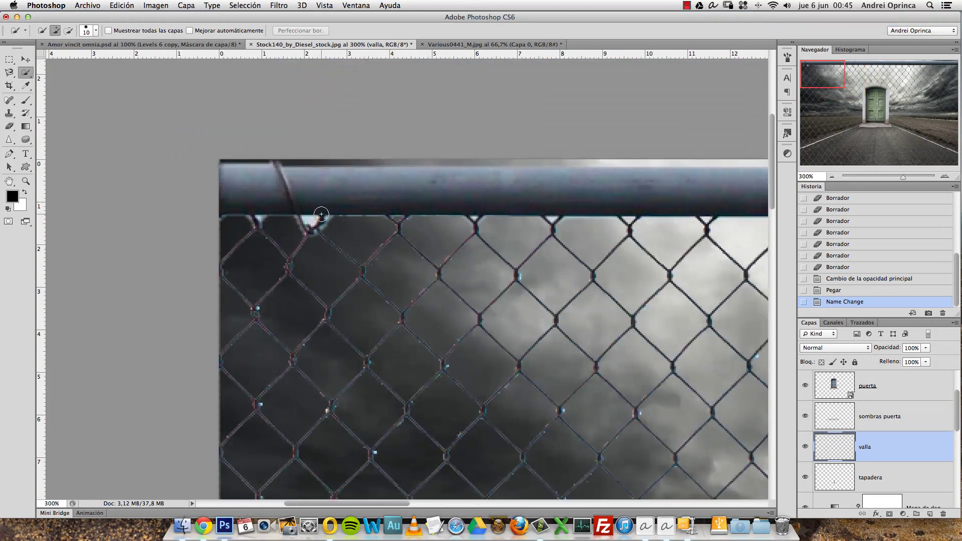
{"action": "key", "text": "1"}
{"action": "key", "text": "1"}
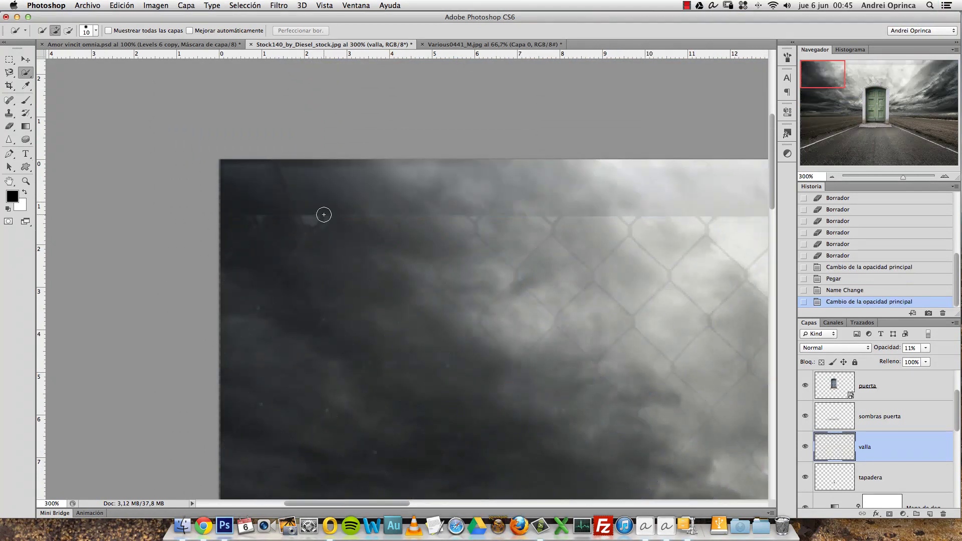
{"action": "left_click", "coordinate": [834, 291]}
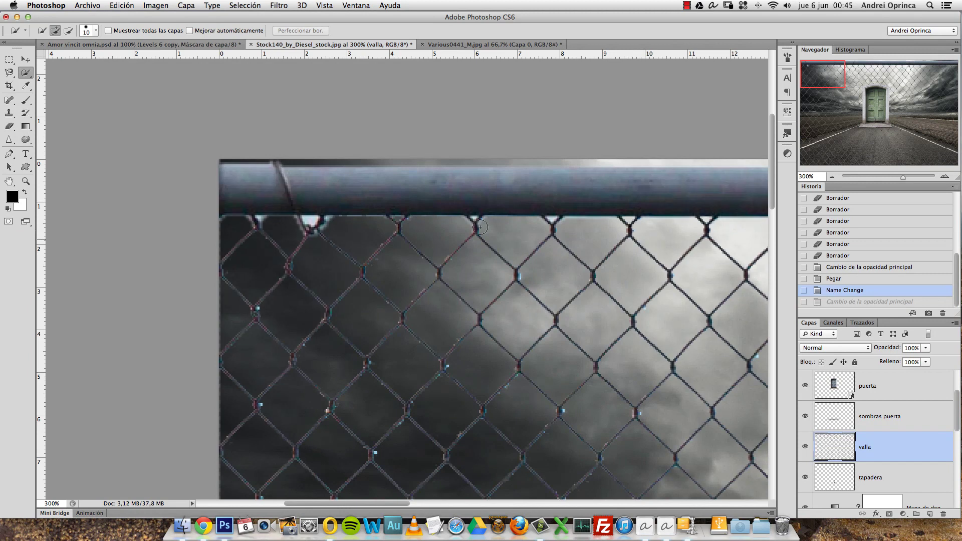
- Erase leftover sky specks under the top rail and on the mesh with a small 100% eraser
{"action": "left_click", "coordinate": [25, 99]}
{"action": "key", "text": "bracketleft"}
{"action": "key", "text": "bracketleft"}
{"action": "key", "text": "e"}
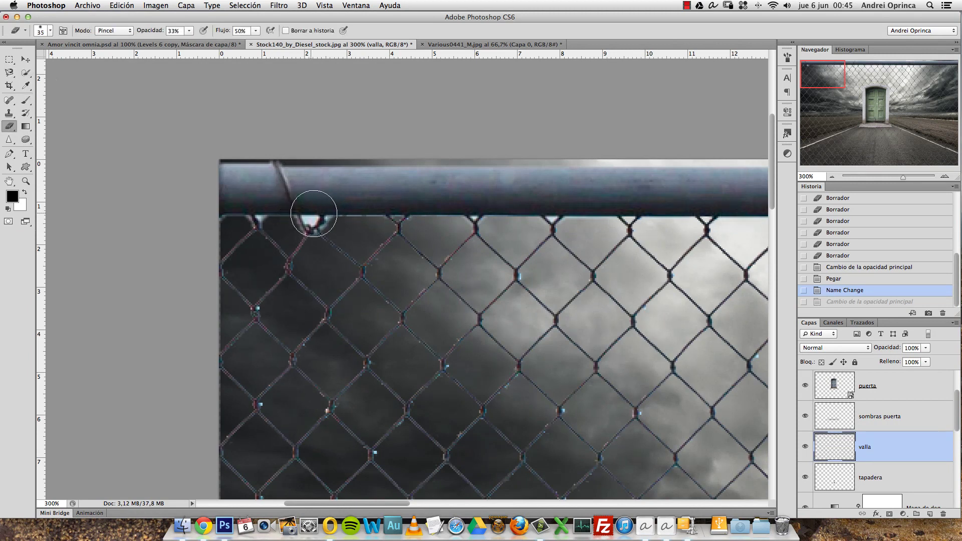
{"action": "left_click", "coordinate": [309, 221]}
{"action": "left_click", "coordinate": [309, 221]}
{"action": "left_click", "coordinate": [310, 220]}
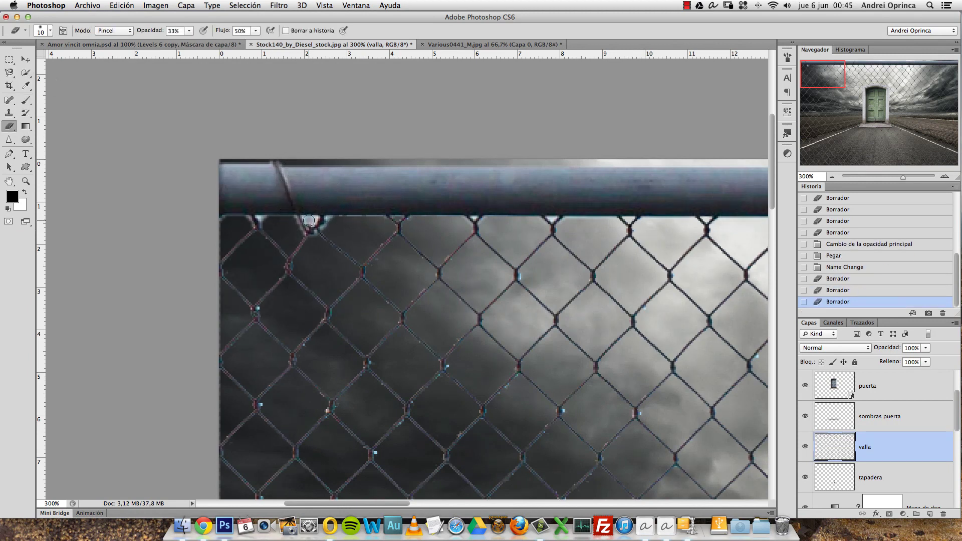
{"action": "left_click", "coordinate": [255, 30]}
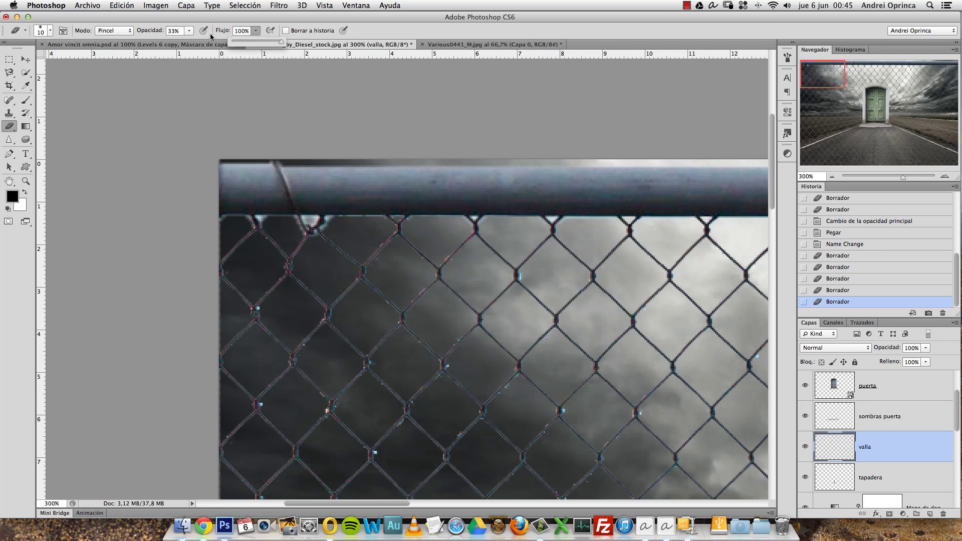
{"action": "left_click", "coordinate": [189, 31]}
{"action": "left_click", "coordinate": [329, 223]}
{"action": "left_click", "coordinate": [324, 227]}
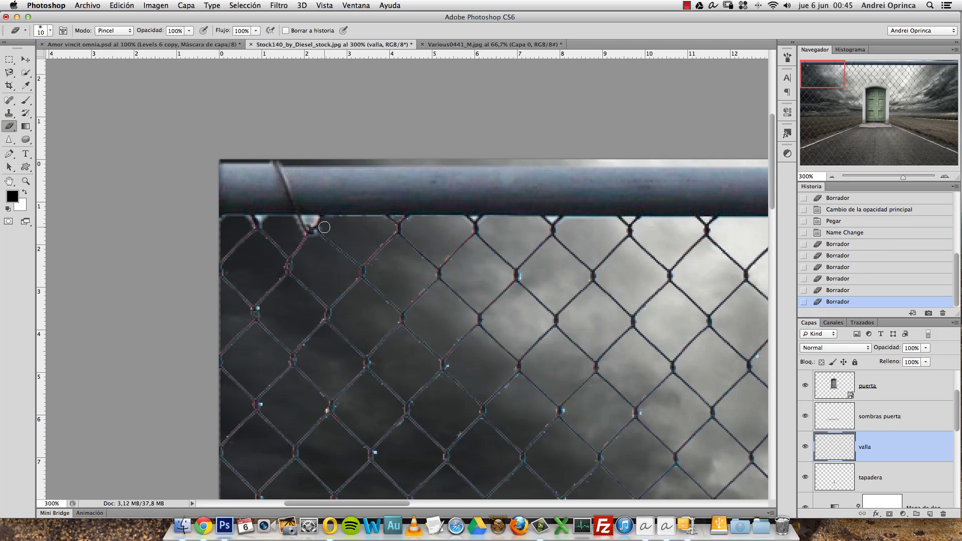
{"action": "left_click", "coordinate": [319, 225]}
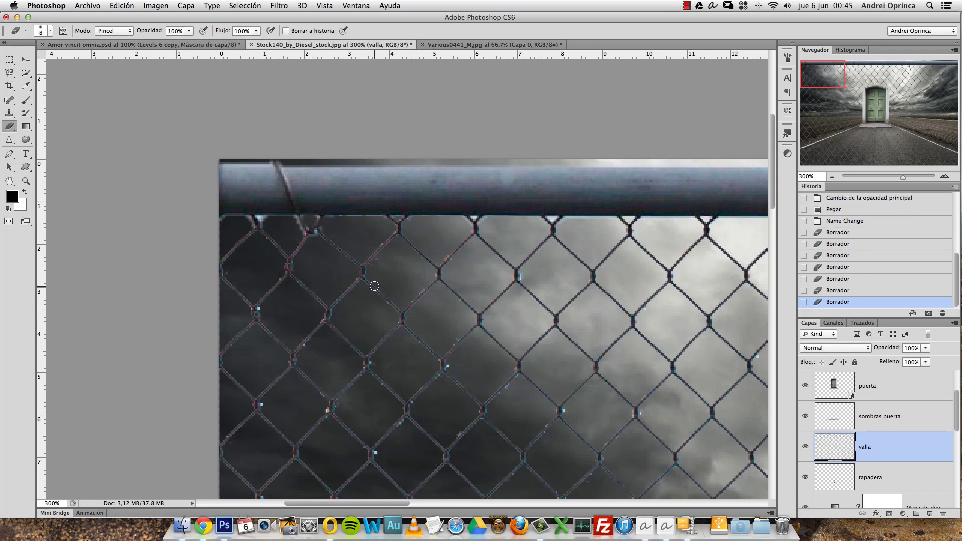
{"action": "left_click", "coordinate": [380, 262]}
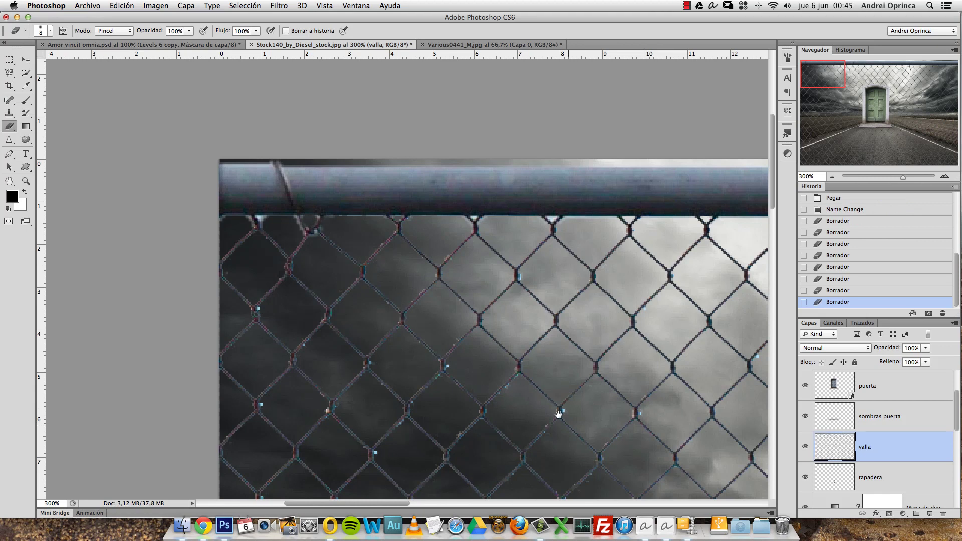
{"action": "left_click_drag", "start_coordinate": [558, 414], "coordinate": [426, 286]}
{"action": "left_click_drag", "start_coordinate": [486, 318], "coordinate": [419, 257]}
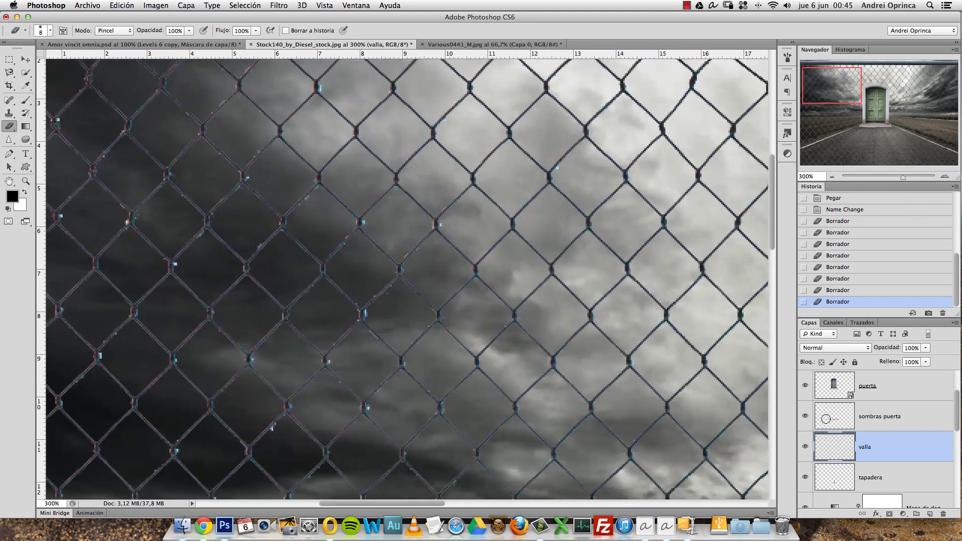
- Give valla a black Inner Shadow with 0 px distance, 3 px size and 95% opacity
{"action": "double_click", "coordinate": [901, 451]}
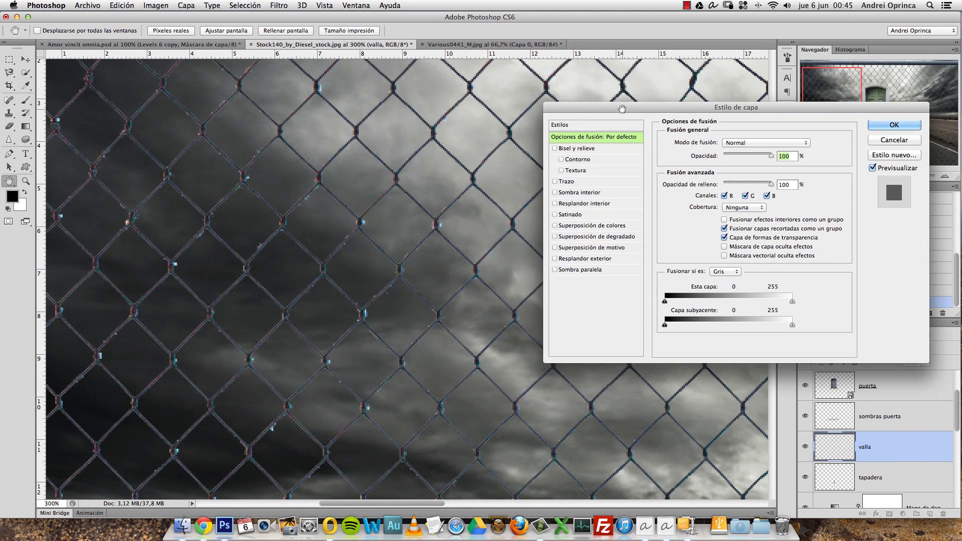
{"action": "left_click_drag", "start_coordinate": [622, 109], "coordinate": [565, 98]}
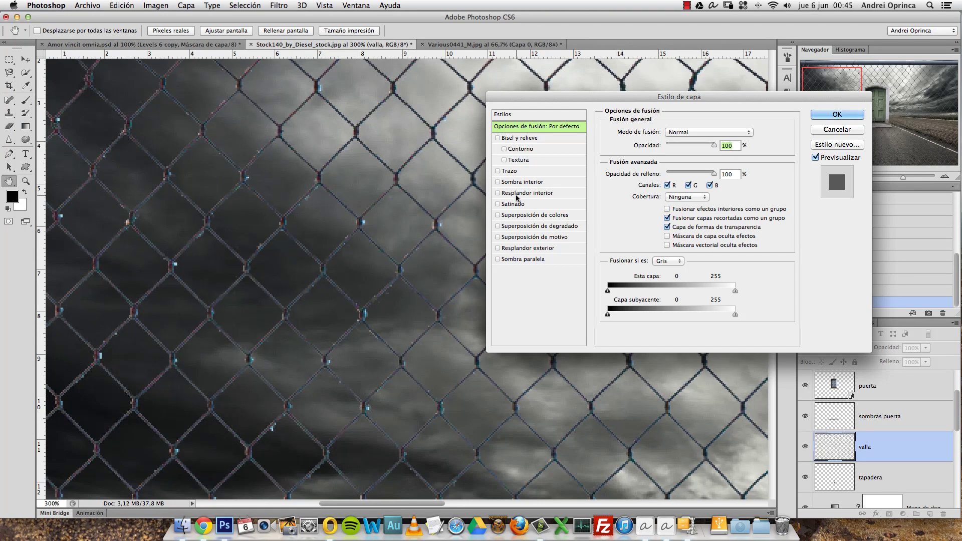
{"action": "left_click", "coordinate": [514, 182]}
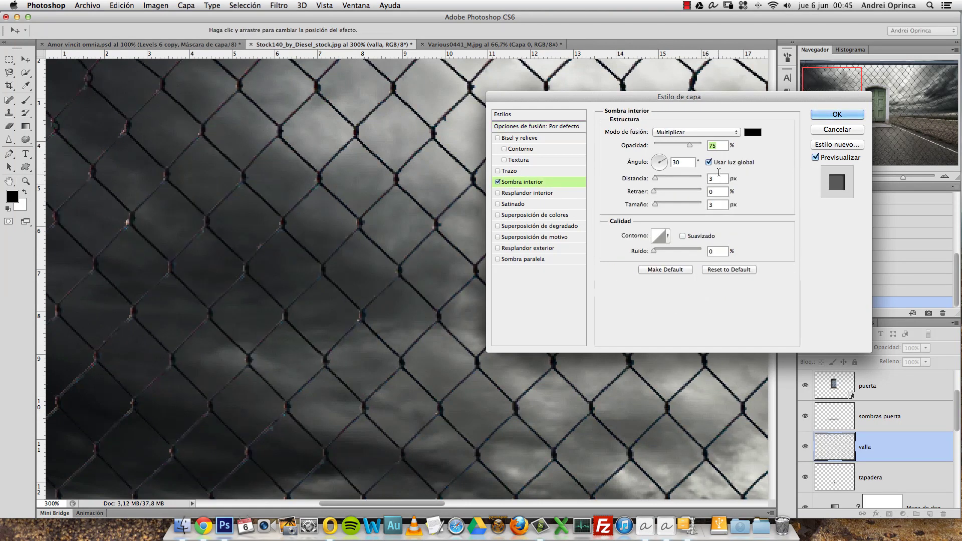
{"action": "left_click_drag", "start_coordinate": [655, 178], "coordinate": [652, 178]}
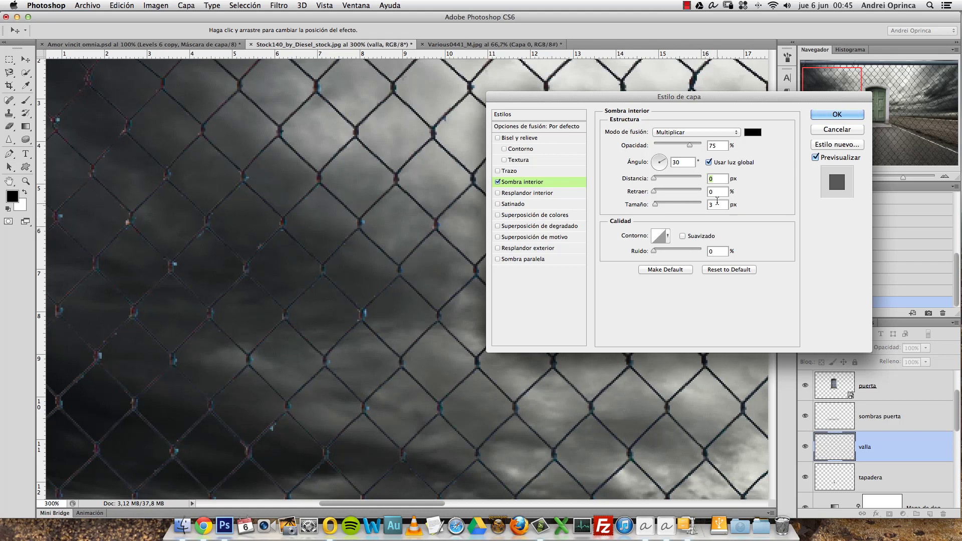
{"action": "double_click", "coordinate": [717, 204]}
{"action": "type", "text": "2"}
{"action": "key", "text": "Up"}
{"action": "left_click_drag", "start_coordinate": [687, 147], "coordinate": [695, 147]}
{"action": "left_click", "coordinate": [752, 132]}
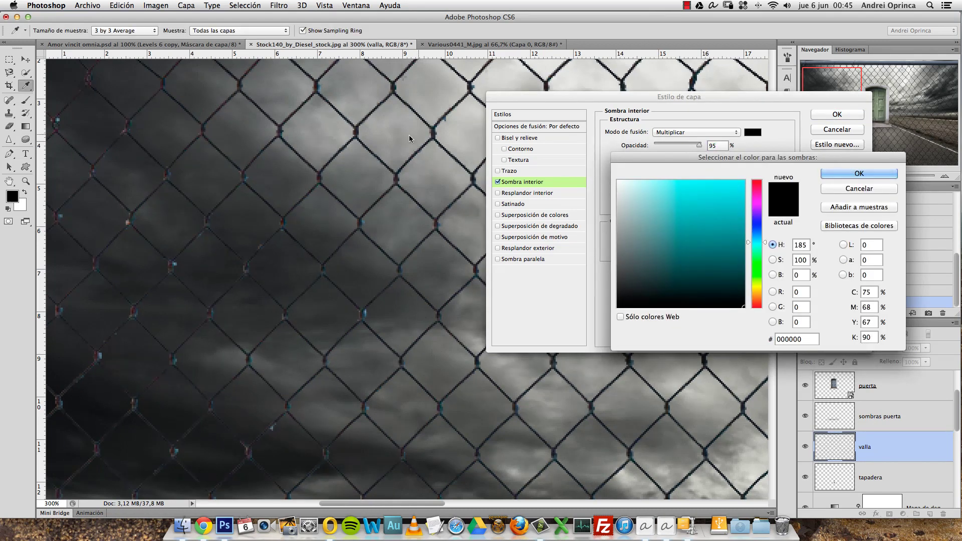
{"action": "key", "text": "Return"}
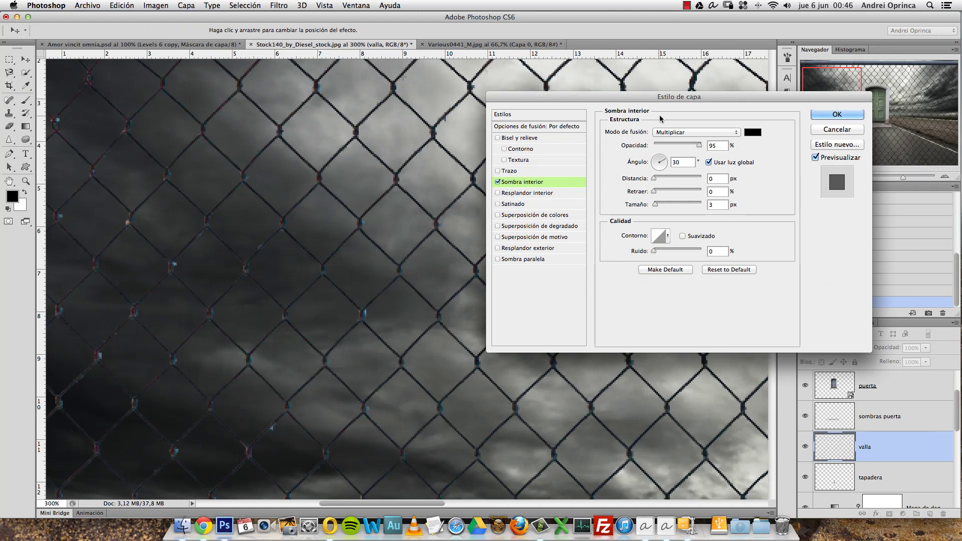
- Confirm the inner shadow and zoom out to 50% to see the whole composite
{"action": "left_click", "coordinate": [838, 132]}
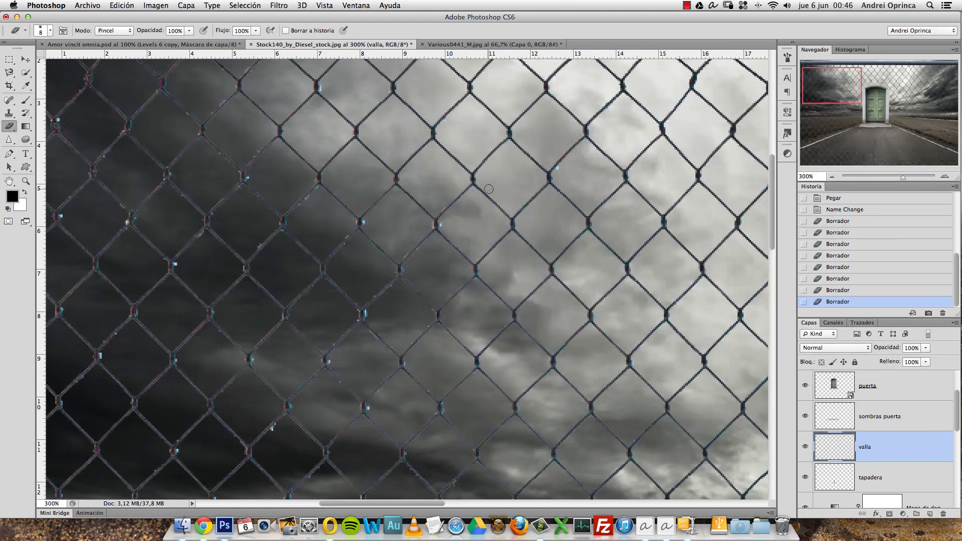
{"action": "left_click", "coordinate": [458, 211], "text": "alt"}
{"action": "left_click", "coordinate": [374, 240], "text": "alt"}
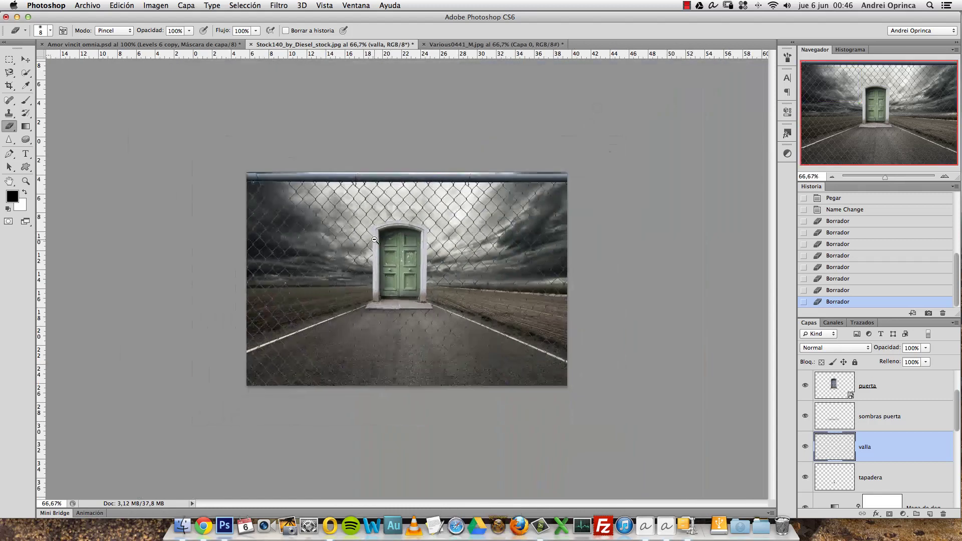
{"action": "left_click", "coordinate": [374, 240], "text": "alt"}
- Scale the fence to about 26% and place it against the door's right side
{"action": "key", "text": "super+t"}
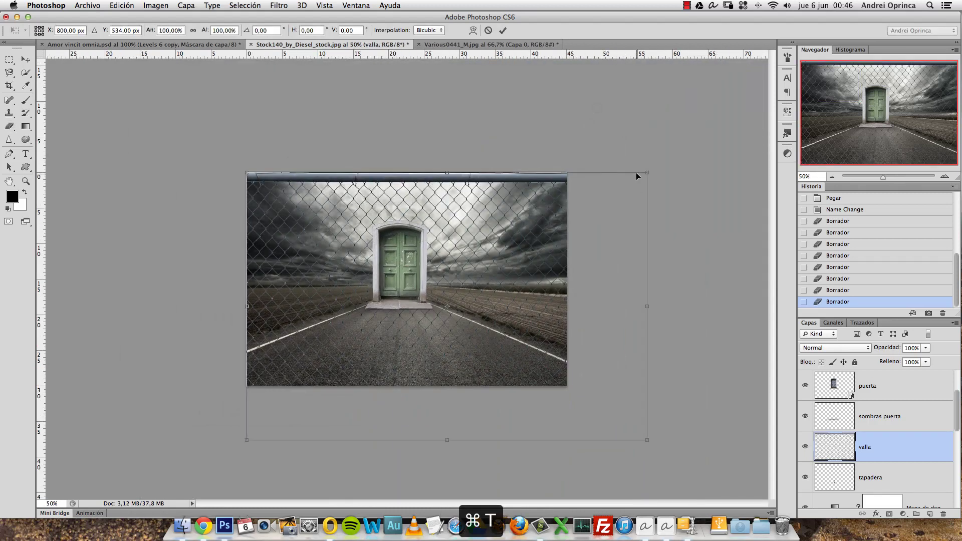
{"action": "mouse_move", "coordinate": [645, 173]}
{"action": "left_mouse_down"}
{"action": "mouse_move", "coordinate": [375, 268]}
{"action": "mouse_move", "coordinate": [480, 244]}
{"action": "left_mouse_up"}
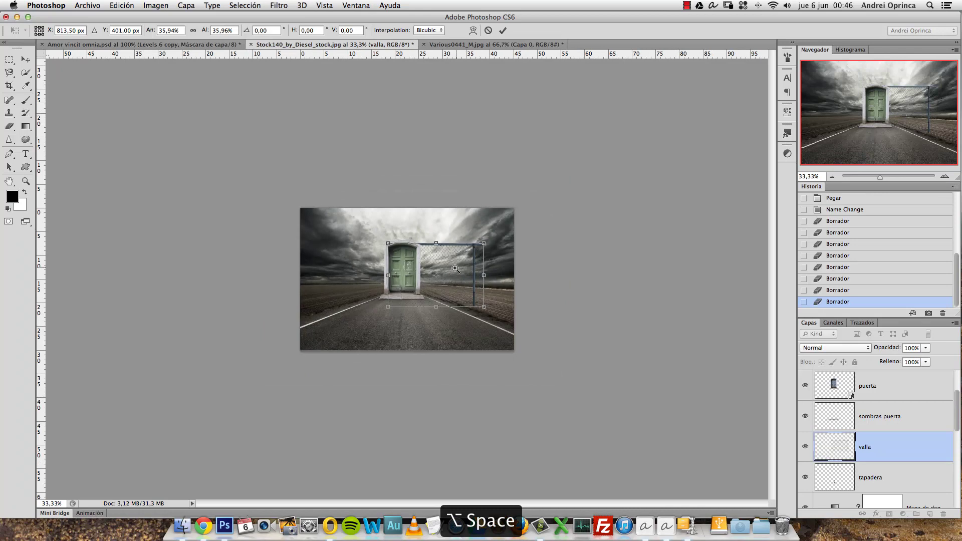
{"action": "key", "text": "super+plus"}
{"action": "left_click_drag", "start_coordinate": [635, 174], "coordinate": [566, 219]}
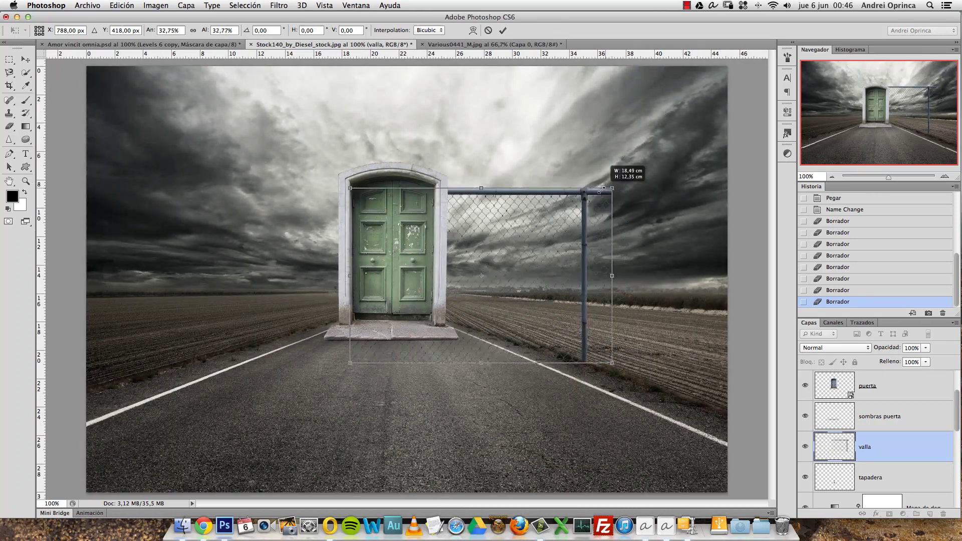
{"action": "left_click_drag", "start_coordinate": [524, 278], "coordinate": [572, 246]}
{"action": "left_click_drag", "start_coordinate": [618, 186], "coordinate": [604, 195]}
{"action": "left_click_drag", "start_coordinate": [582, 237], "coordinate": [564, 232]}
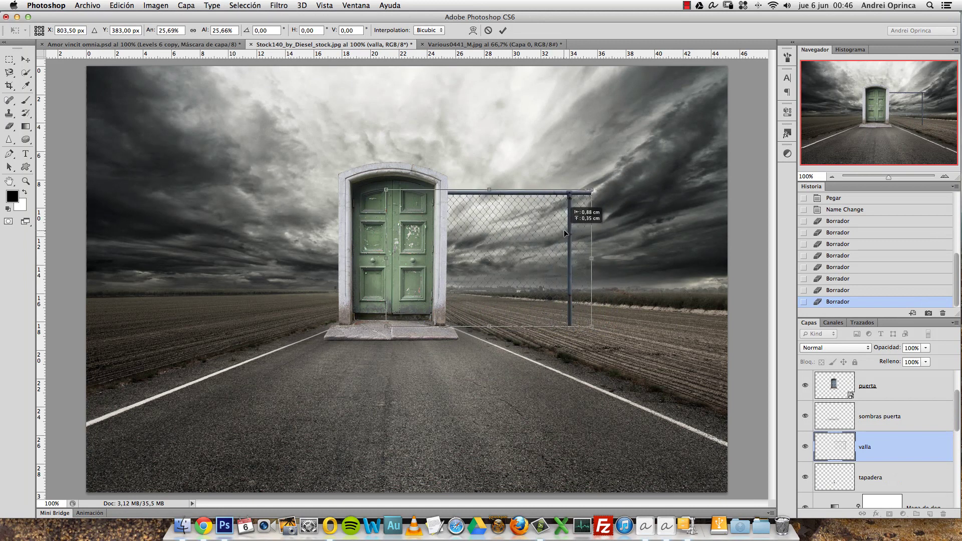
{"action": "key", "text": "Return"}
{"action": "key", "text": "e"}
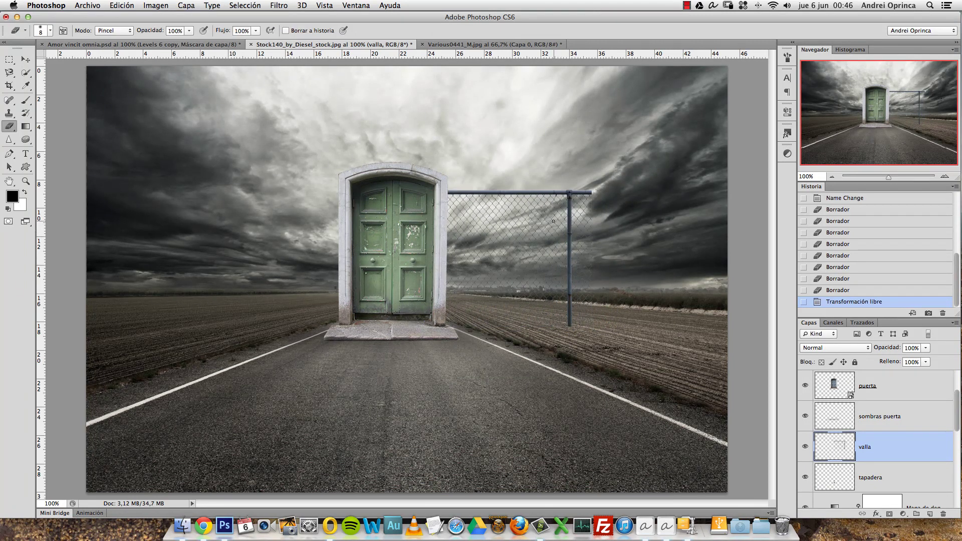
- Duplicate the fence layer and move the copy right to the canvas edge
{"action": "key", "text": "super+j"}
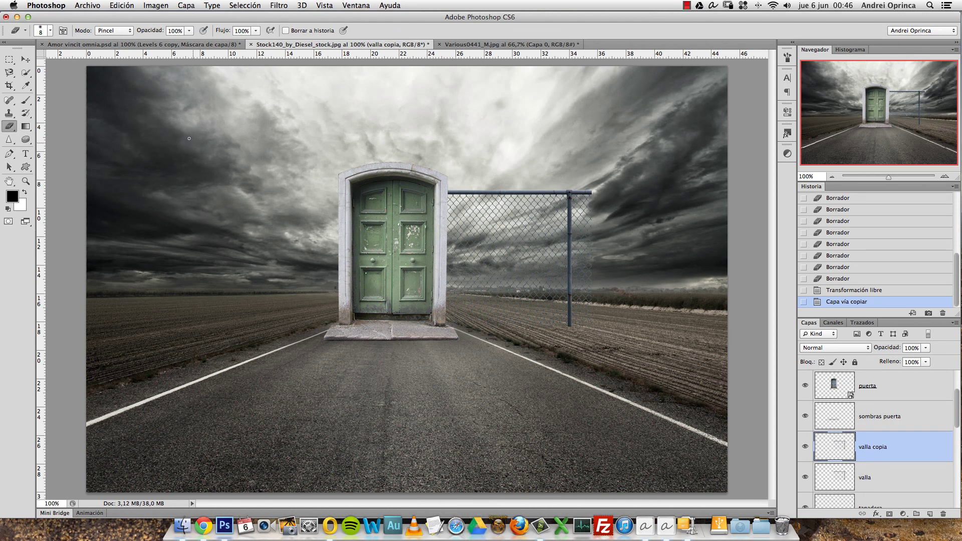
{"action": "key", "text": "v"}
{"action": "left_click_drag", "start_coordinate": [424, 256], "coordinate": [532, 239]}
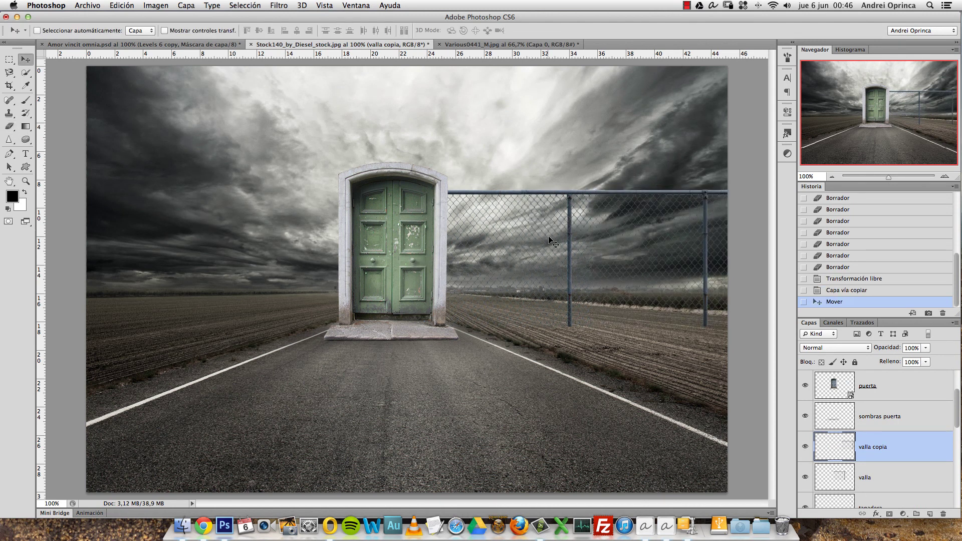
{"action": "left_click_drag", "start_coordinate": [643, 261], "coordinate": [631, 262]}
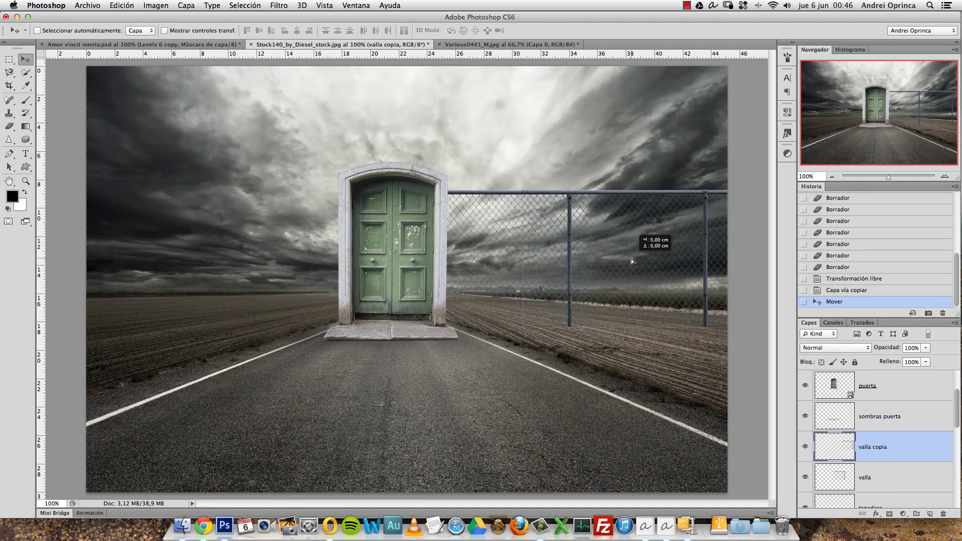
{"action": "left_click_drag", "start_coordinate": [630, 259], "coordinate": [630, 257]}
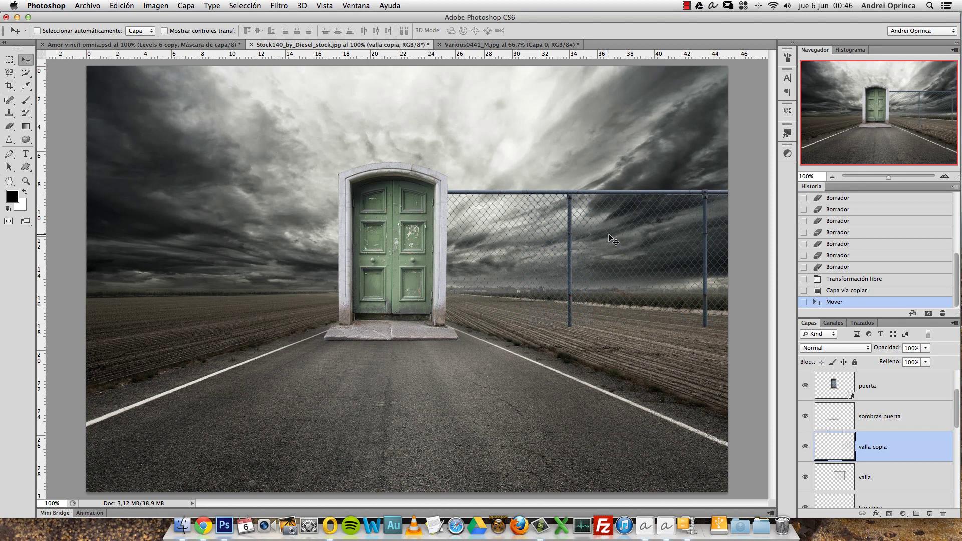
- Delete the part of the original valla fence right of the joining post
{"action": "left_click", "coordinate": [10, 60]}
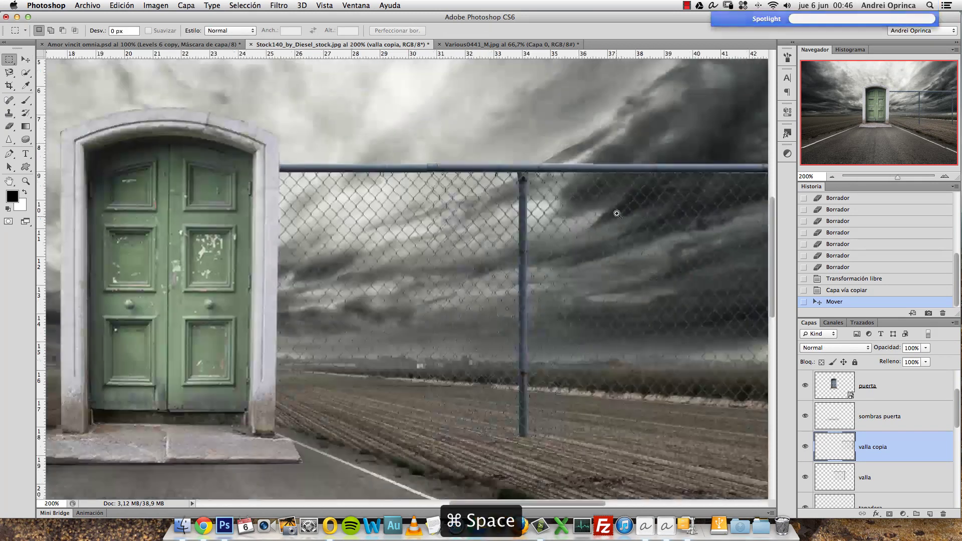
{"action": "left_click", "coordinate": [615, 216], "text": "super"}
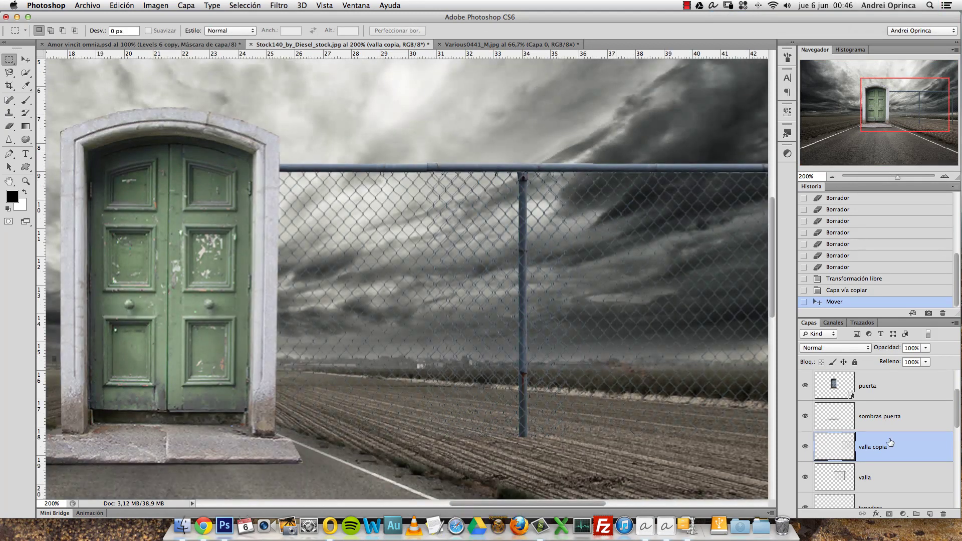
{"action": "left_click", "coordinate": [892, 472]}
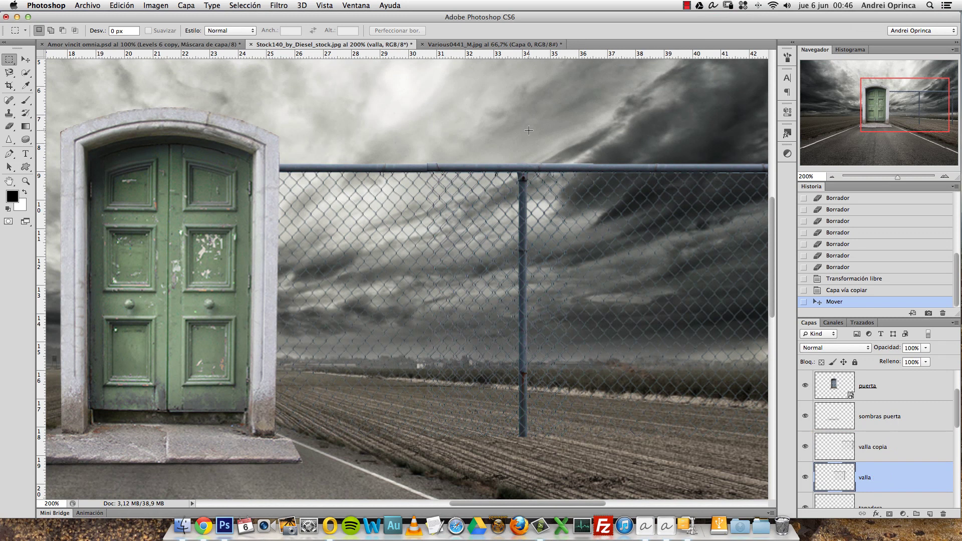
{"action": "left_click_drag", "start_coordinate": [528, 130], "coordinate": [645, 436]}
{"action": "key", "text": "Left"}
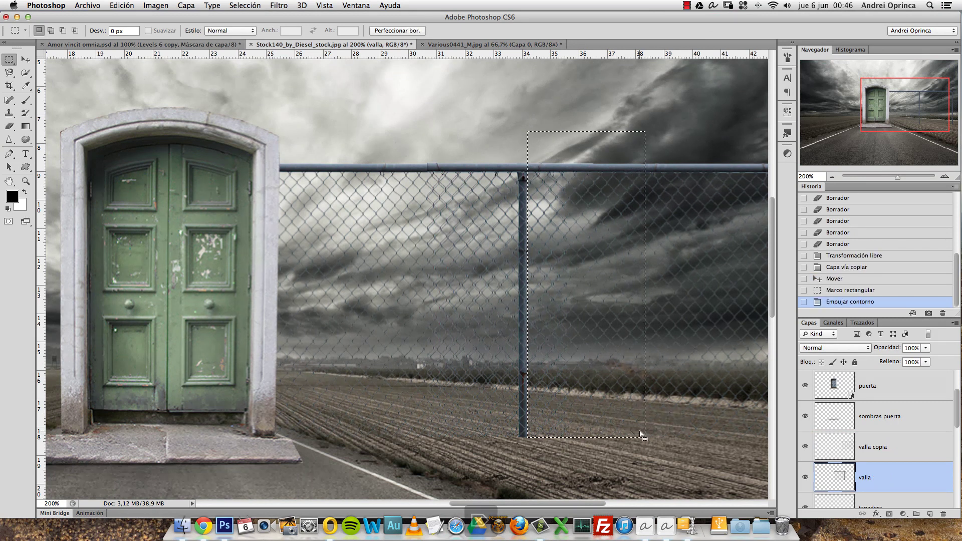
{"action": "key", "text": "Delete"}
{"action": "left_click_drag", "start_coordinate": [617, 375], "coordinate": [619, 375]}
- Delete valla copia's overlap left of the post and stack it beneath valla
{"action": "left_click", "coordinate": [887, 446]}
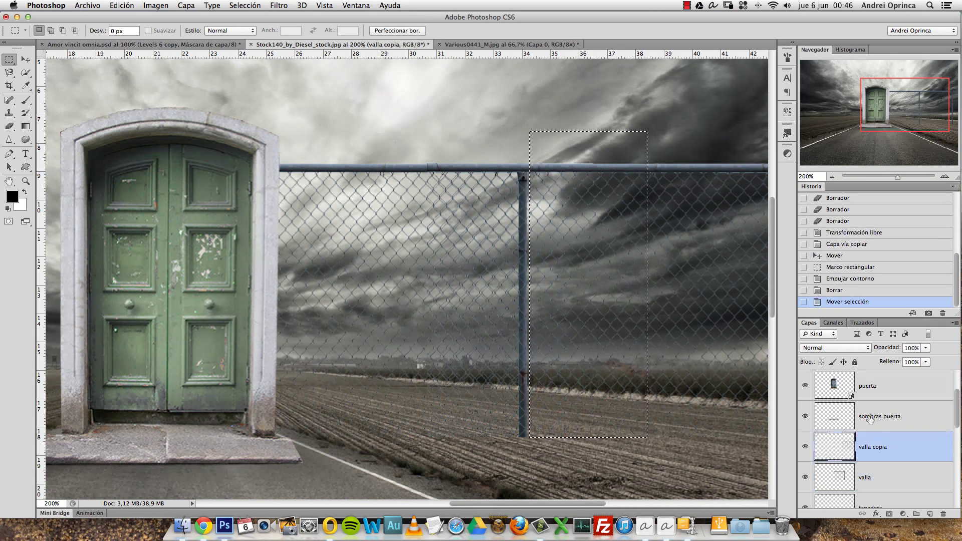
{"action": "key", "text": "super+d"}
{"action": "mouse_move", "coordinate": [149, 115]}
{"action": "left_mouse_down"}
{"action": "mouse_move", "coordinate": [407, 306]}
{"action": "mouse_move", "coordinate": [523, 454]}
{"action": "left_mouse_up"}
{"action": "key", "text": "Delete"}
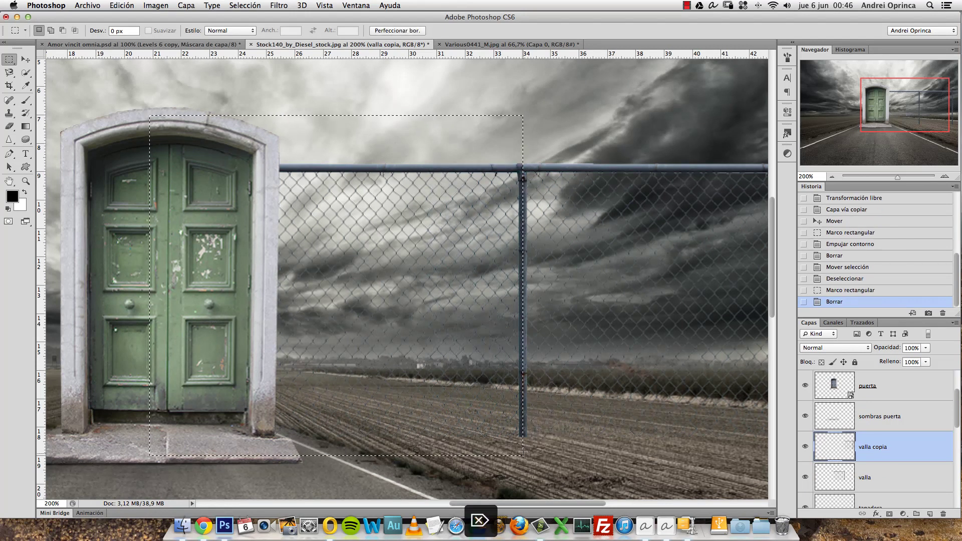
{"action": "key", "text": "super+d"}
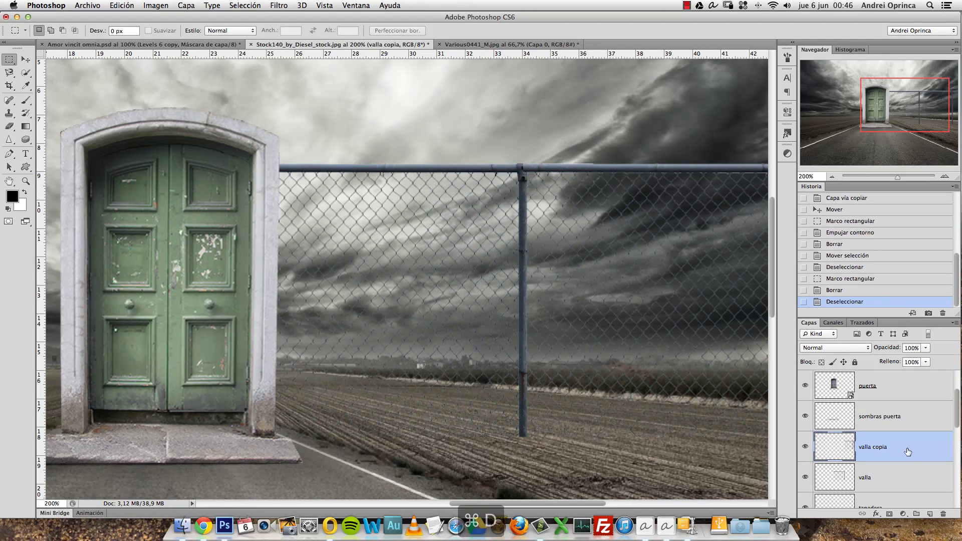
{"action": "left_click_drag", "start_coordinate": [909, 452], "coordinate": [903, 486]}
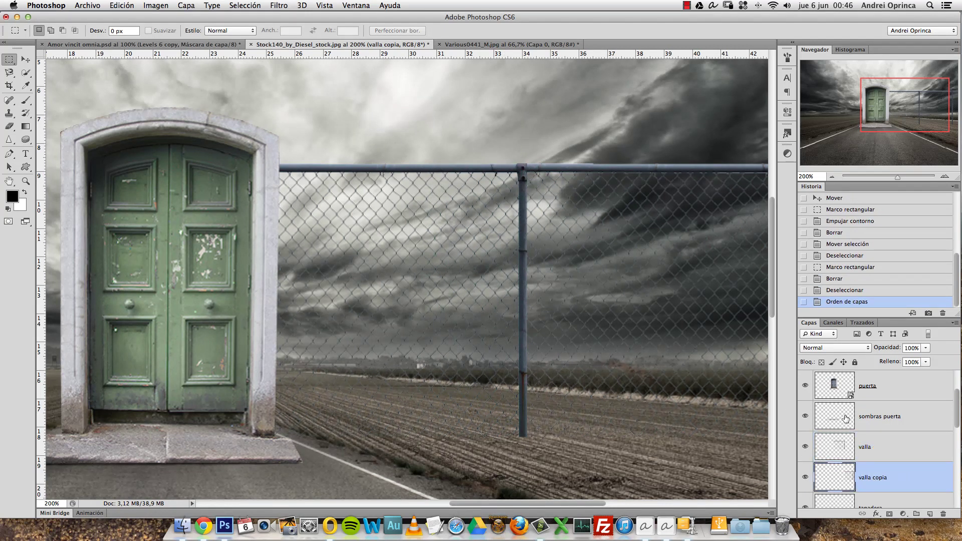
{"action": "left_click", "coordinate": [649, 335], "text": "alt"}
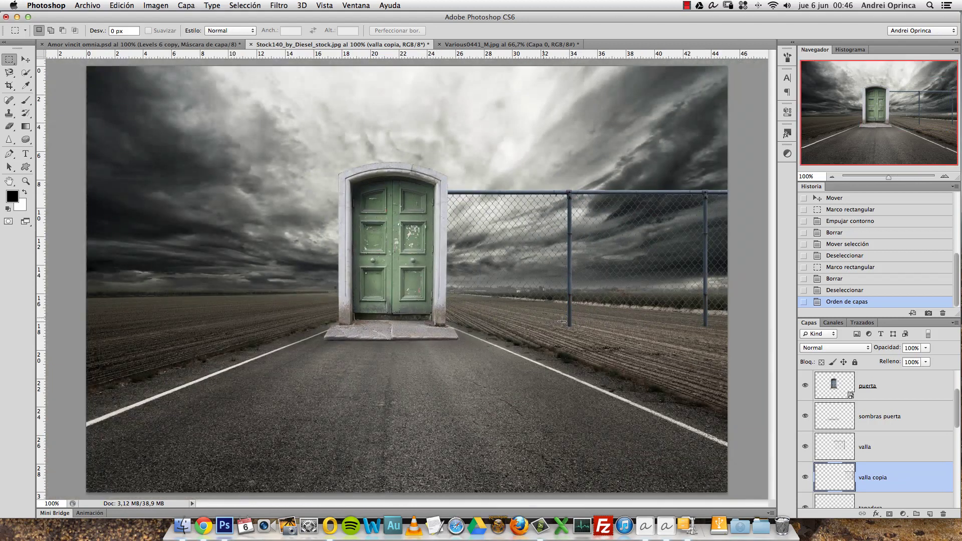
- Flip both fence layers horizontally, move them flush against the door, and merge them into valla
{"action": "left_click", "coordinate": [887, 447], "text": "shift"}
{"action": "key", "text": "super+t"}
{"action": "right_click", "coordinate": [508, 249]}
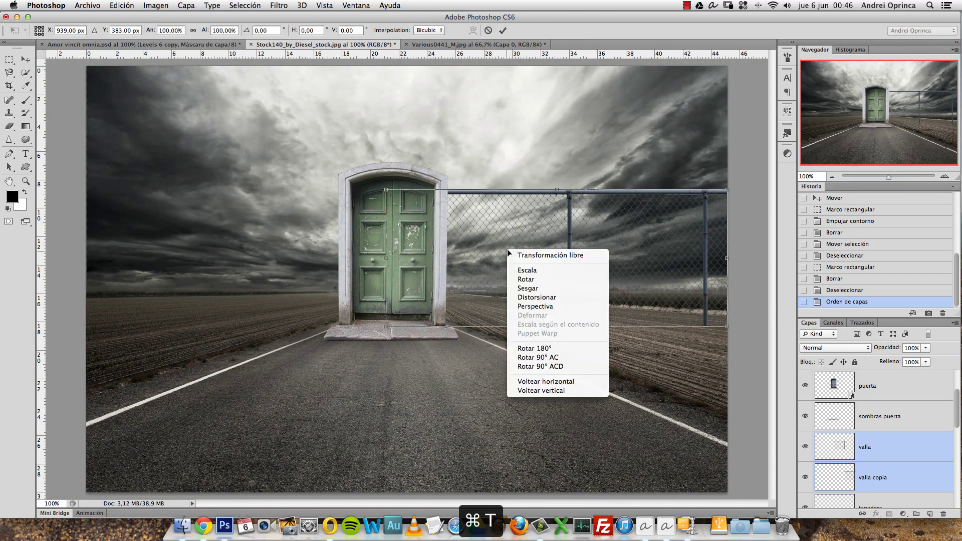
{"action": "left_click", "coordinate": [569, 384]}
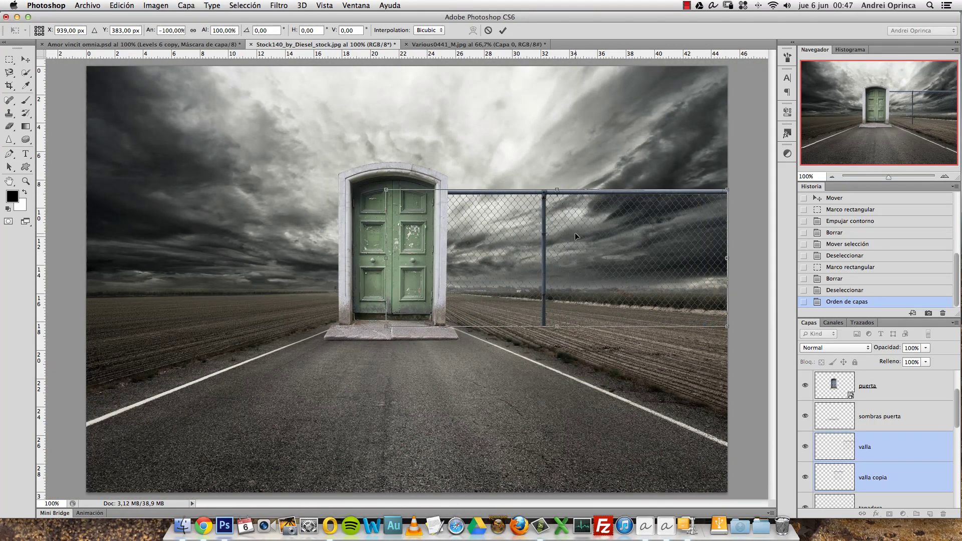
{"action": "mouse_move", "coordinate": [575, 233]}
{"action": "left_mouse_down"}
{"action": "mouse_move", "coordinate": [636, 230]}
{"action": "mouse_move", "coordinate": [631, 236]}
{"action": "left_mouse_up"}
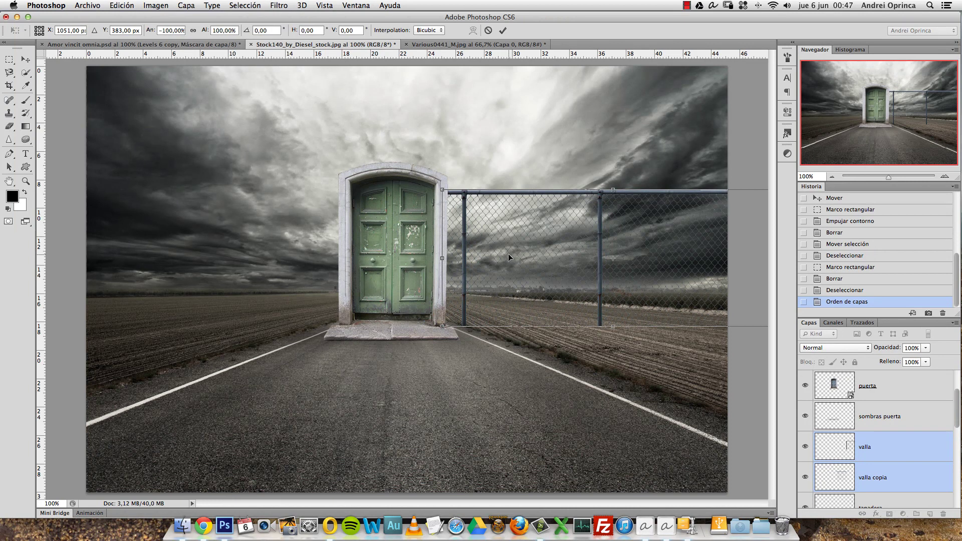
{"action": "key", "text": "Return"}
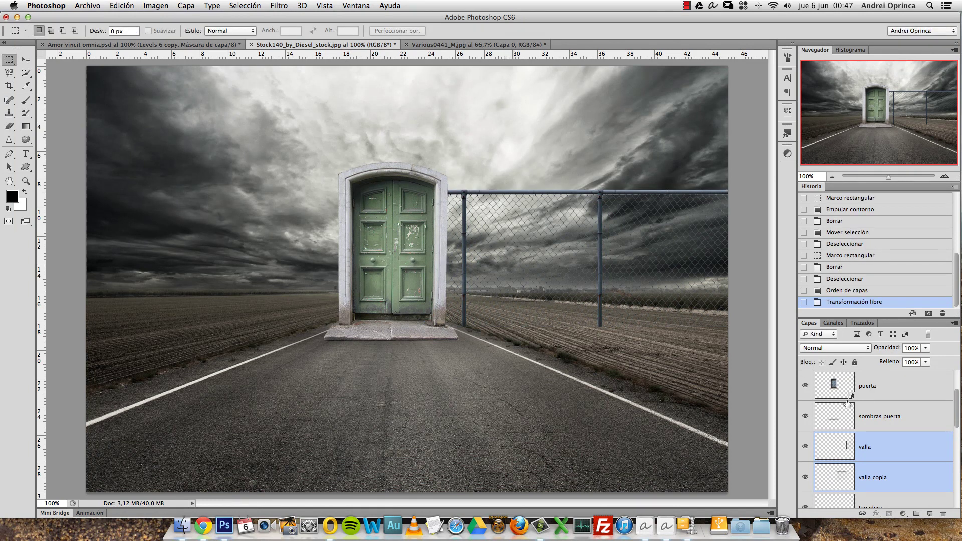
{"action": "key", "text": "ctrl+e"}
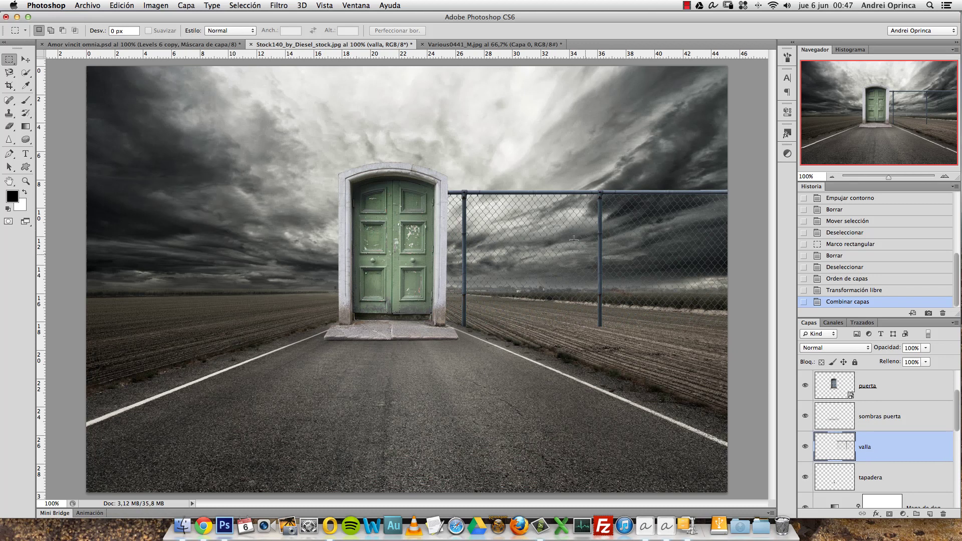
- Zoom in to inspect the merged fence against the field and horizon, then zoom back out
{"action": "key", "text": "ctrl+1"}
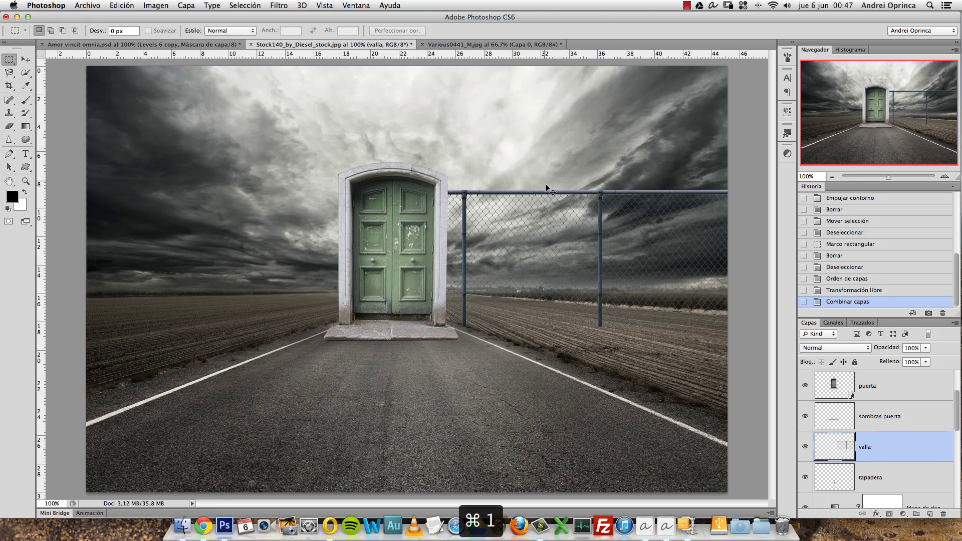
{"action": "left_click", "coordinate": [644, 217], "text": "ctrl+space"}
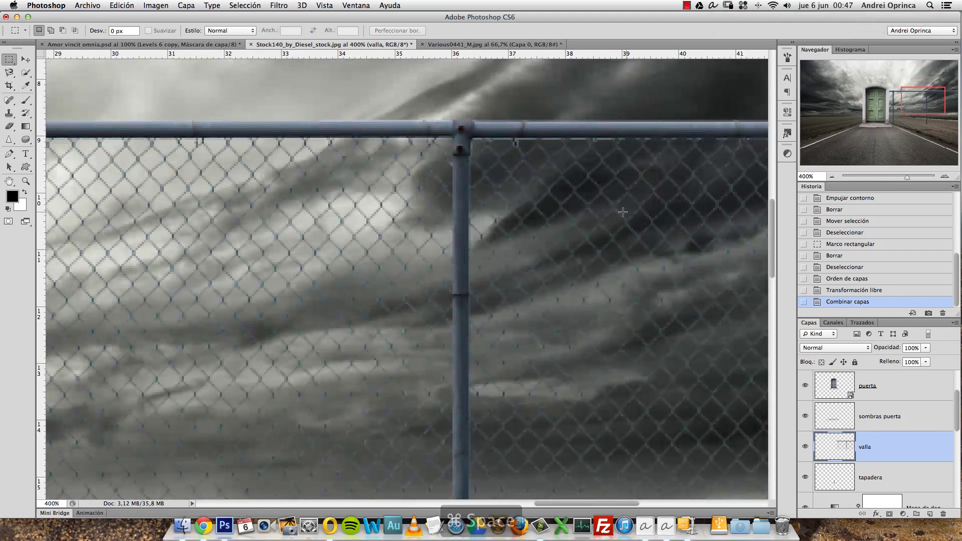
{"action": "left_click", "coordinate": [537, 383], "text": "ctrl+space"}
{"action": "left_click_drag", "start_coordinate": [537, 382], "coordinate": [602, 163]}
{"action": "left_click", "coordinate": [495, 256], "text": "alt"}
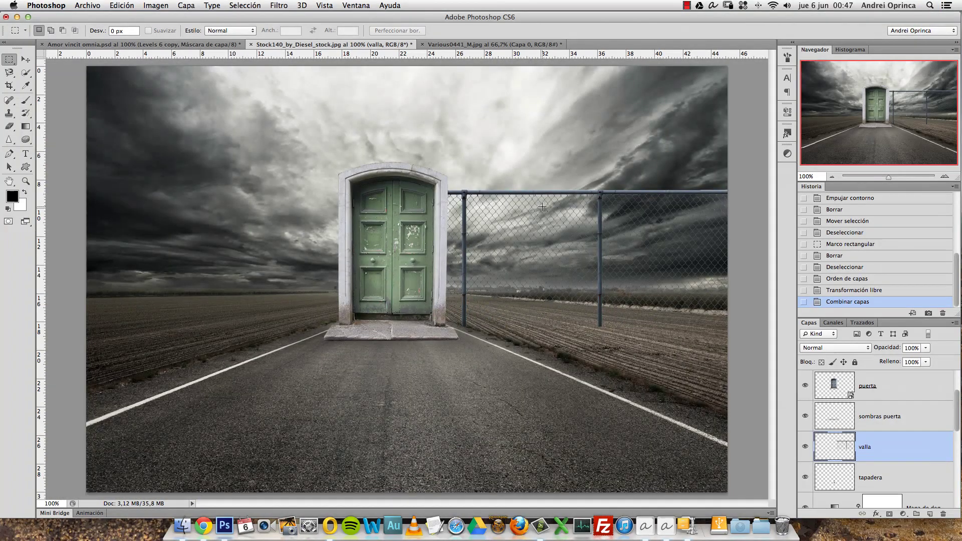
- Duplicate the merged fence, flip the copy horizontally, and line it up left of the door
{"action": "key", "text": "ctrl+j"}
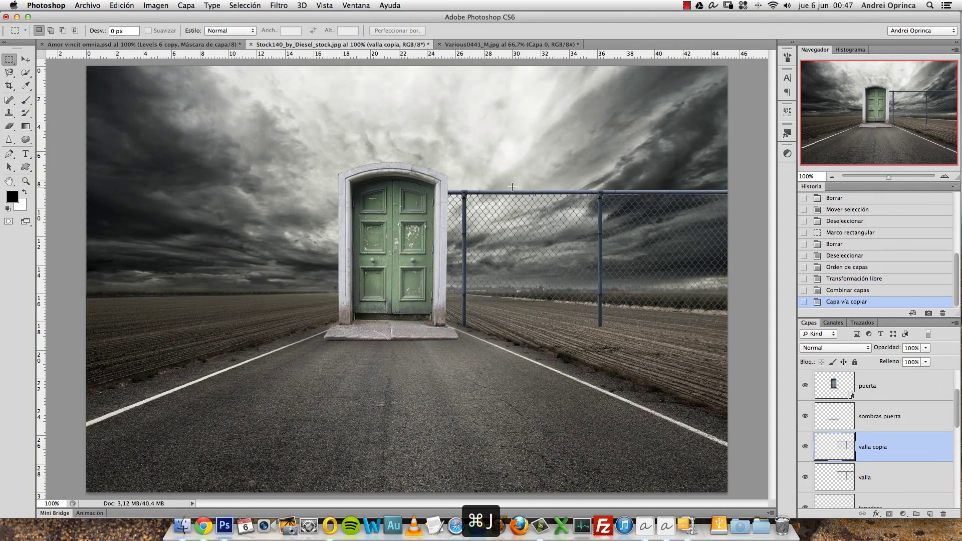
{"action": "key", "text": "ctrl+t"}
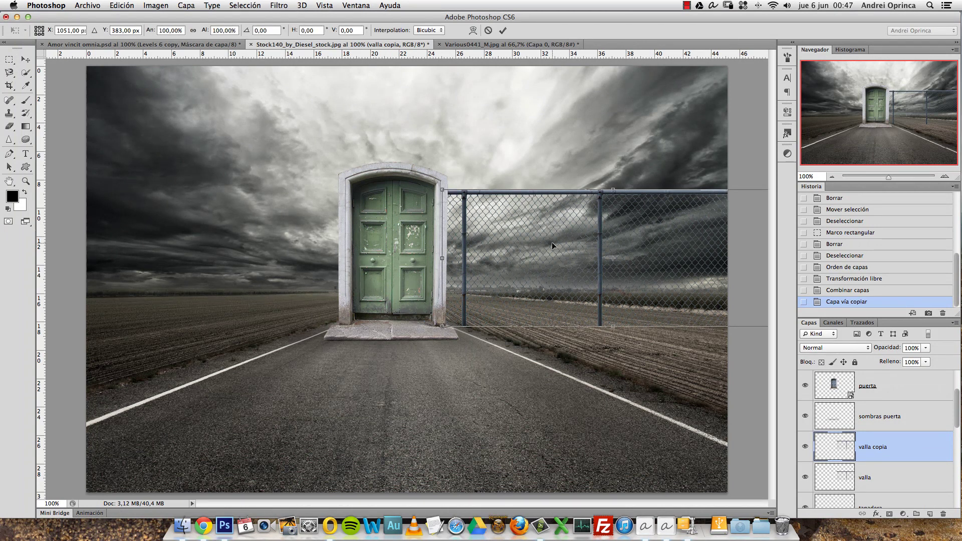
{"action": "right_click", "coordinate": [534, 231]}
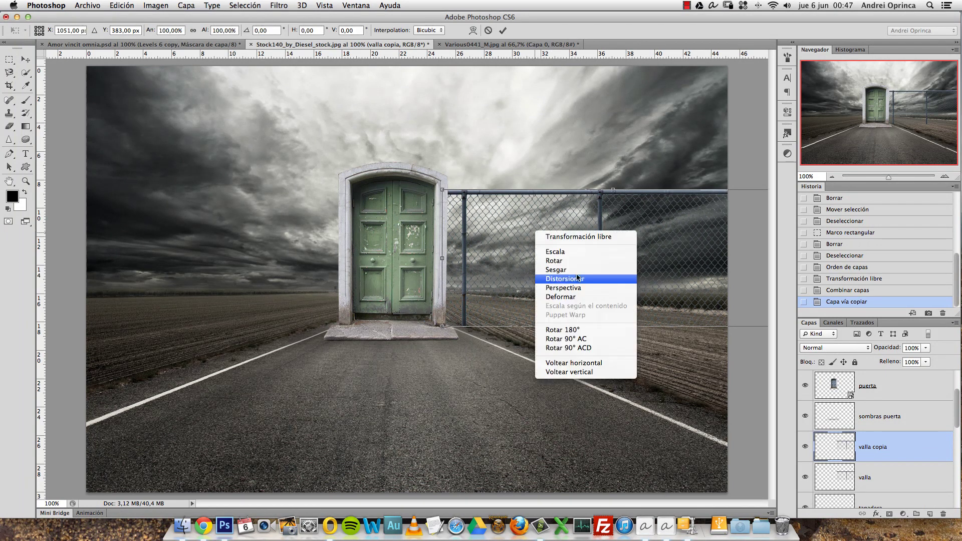
{"action": "left_click", "coordinate": [577, 364]}
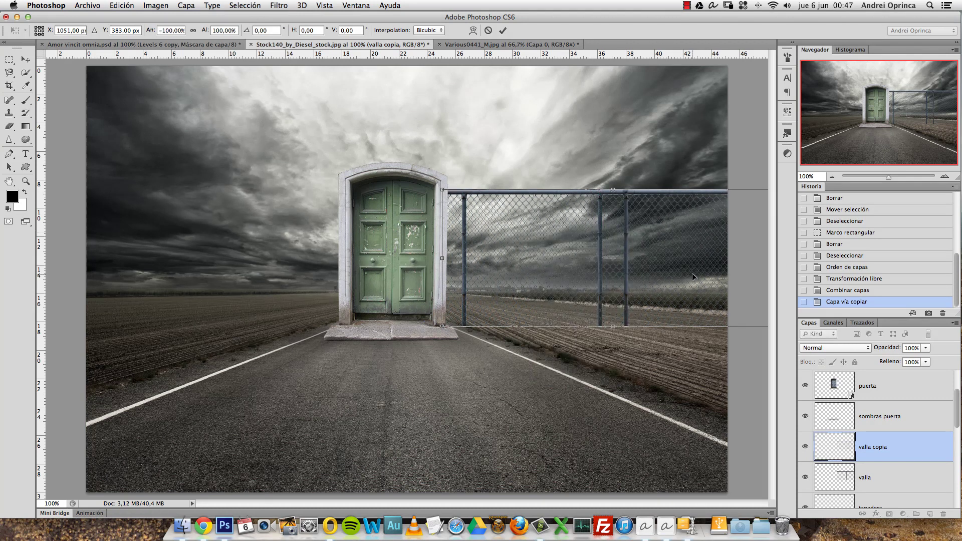
{"action": "key", "text": "Return"}
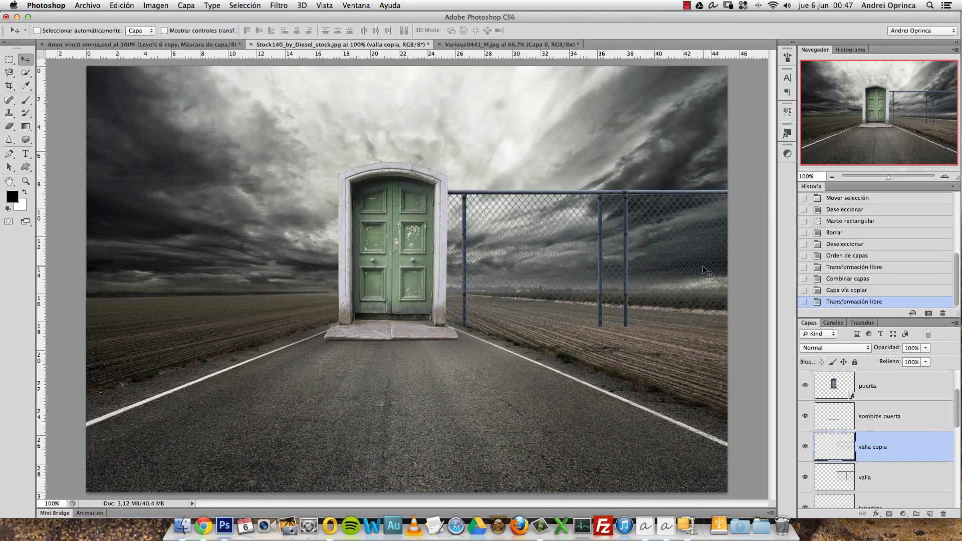
{"action": "left_click_drag", "start_coordinate": [707, 272], "coordinate": [265, 276]}
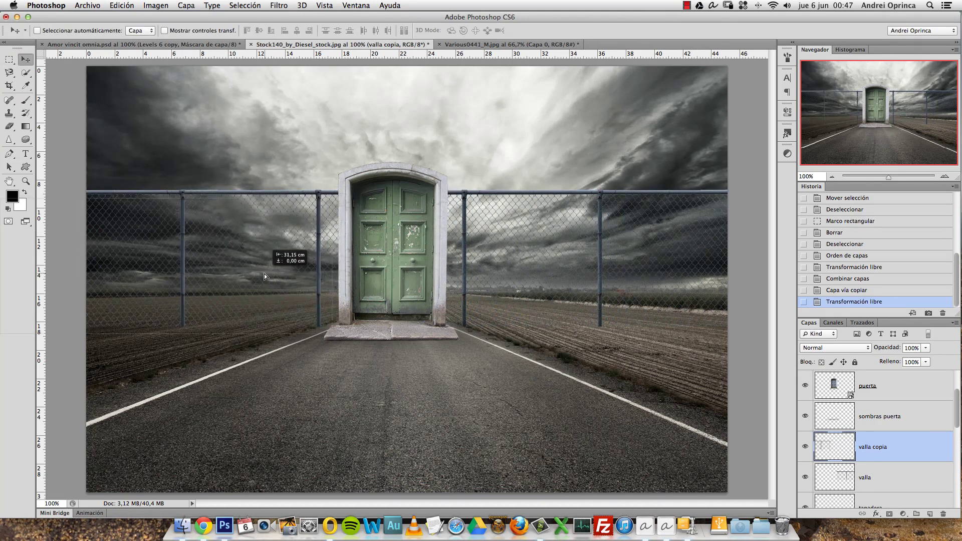
{"action": "left_click_drag", "start_coordinate": [265, 276], "coordinate": [275, 280]}
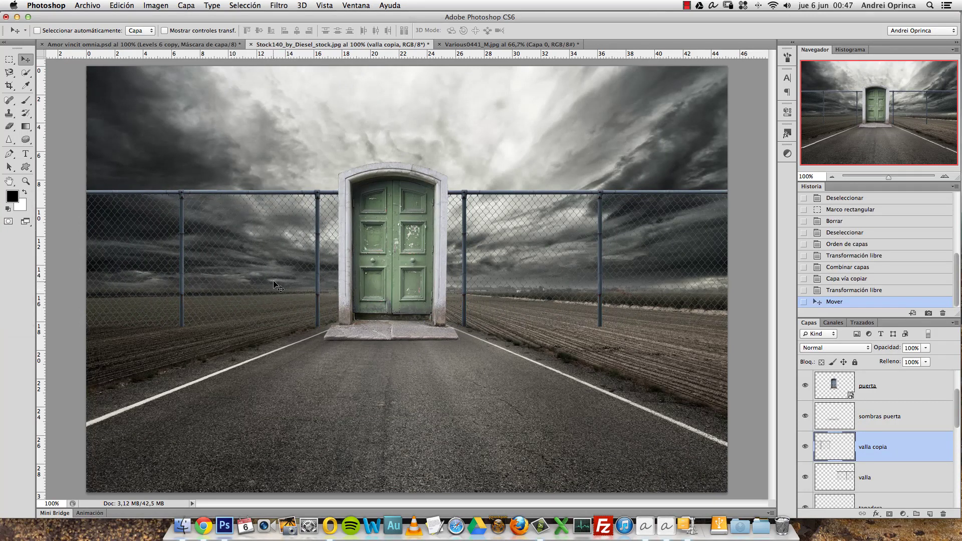
{"action": "key", "text": "super+1"}
- Give valla copia an Inner Shadow with distance 0 and lowered opacity, and copy it onto valla
{"action": "double_click", "coordinate": [893, 443]}
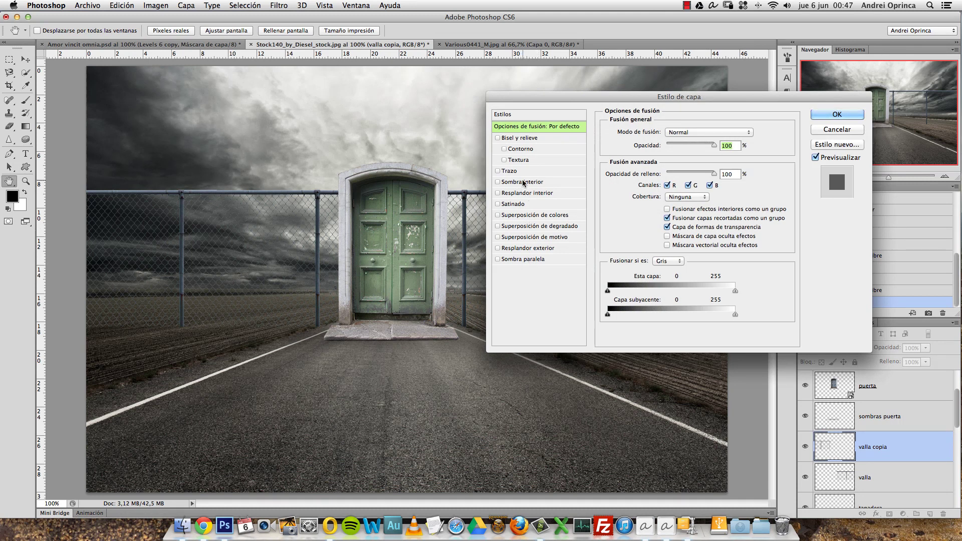
{"action": "left_click", "coordinate": [528, 185]}
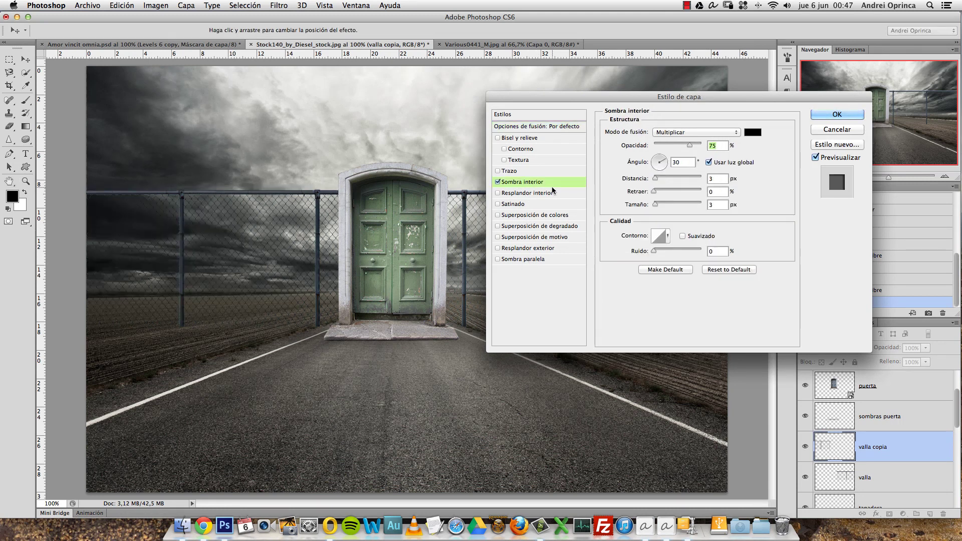
{"action": "type", "text": "0"}
{"action": "mouse_move", "coordinate": [690, 145]}
{"action": "left_mouse_down"}
{"action": "mouse_move", "coordinate": [667, 146]}
{"action": "mouse_move", "coordinate": [675, 145]}
{"action": "left_mouse_up"}
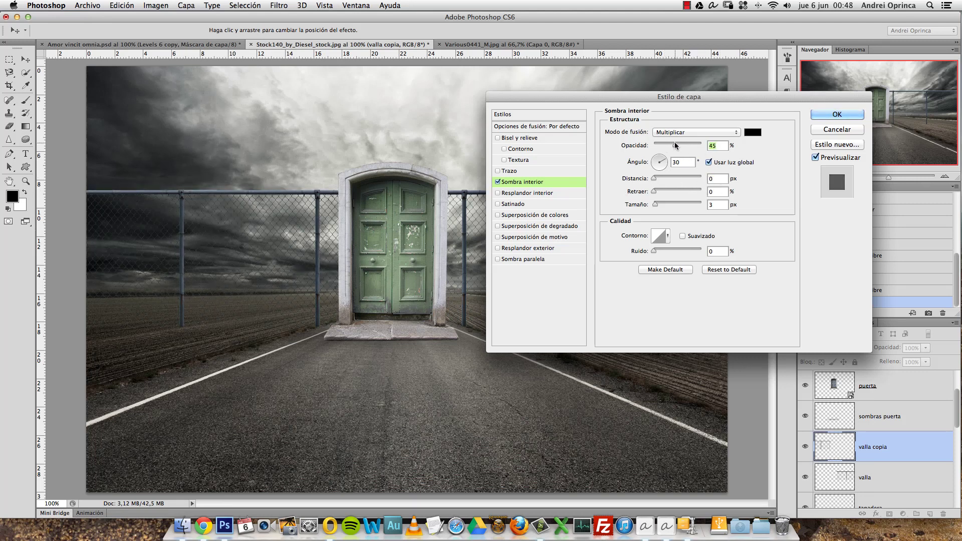
{"action": "left_click", "coordinate": [837, 115]}
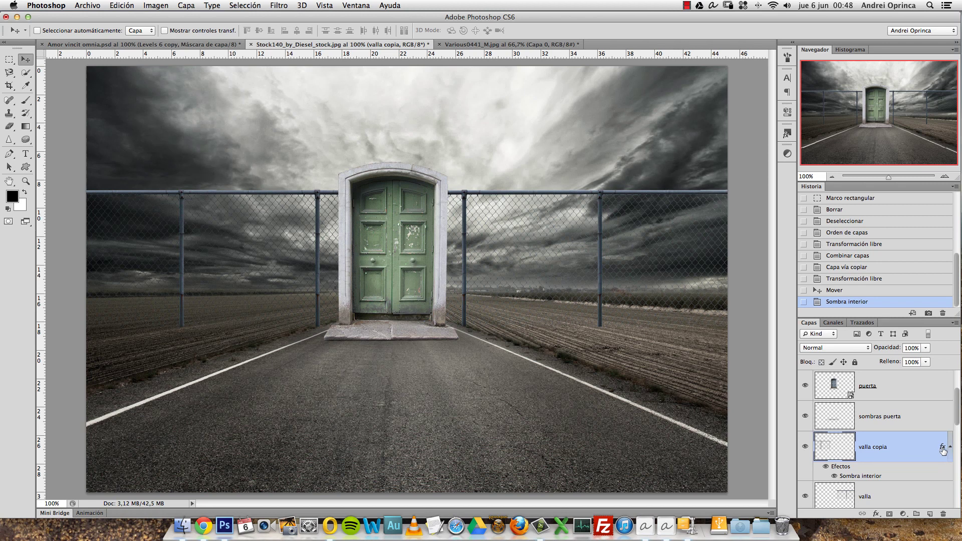
{"action": "left_click_drag", "start_coordinate": [942, 447], "coordinate": [941, 495]}
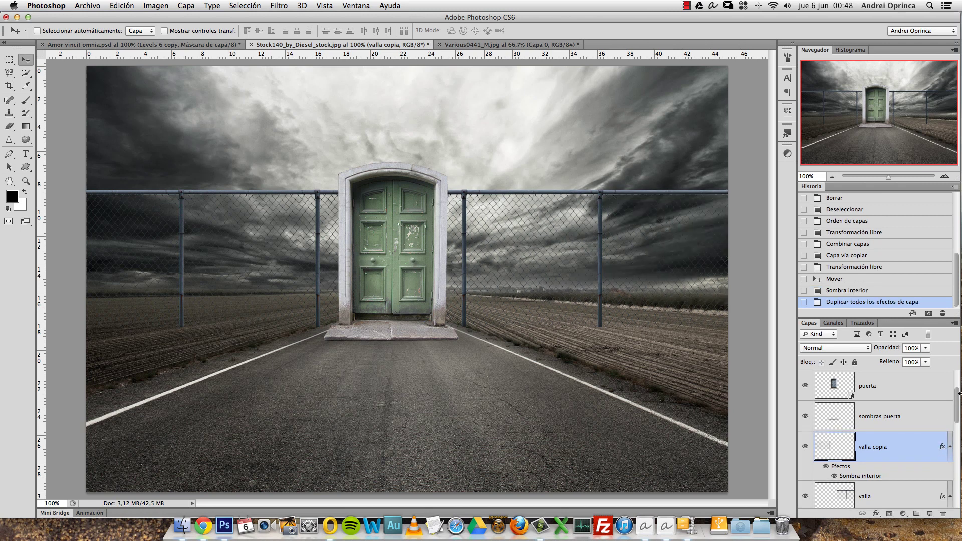
{"action": "scroll", "coordinate": [959, 402], "scroll_direction": "down", "scroll_amount": 3}
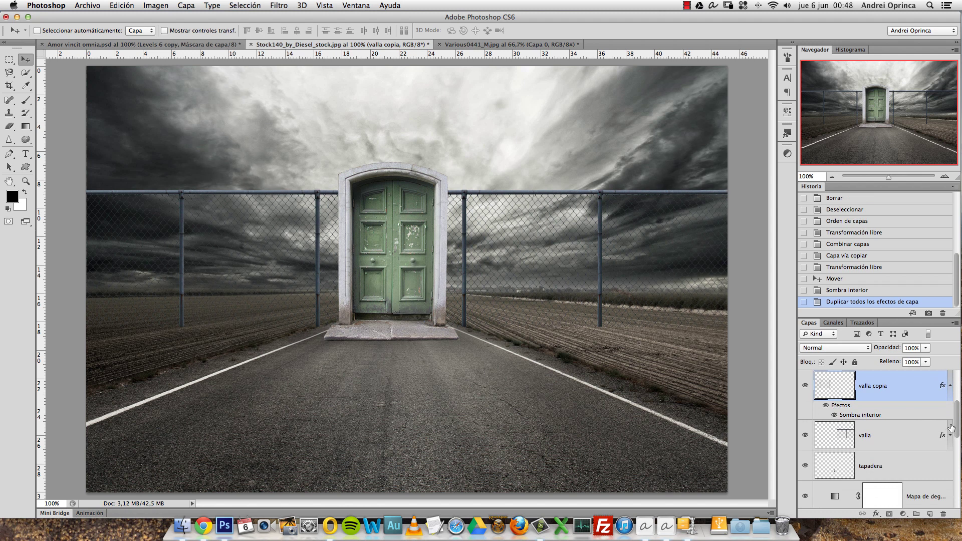
{"action": "left_click", "coordinate": [951, 387]}
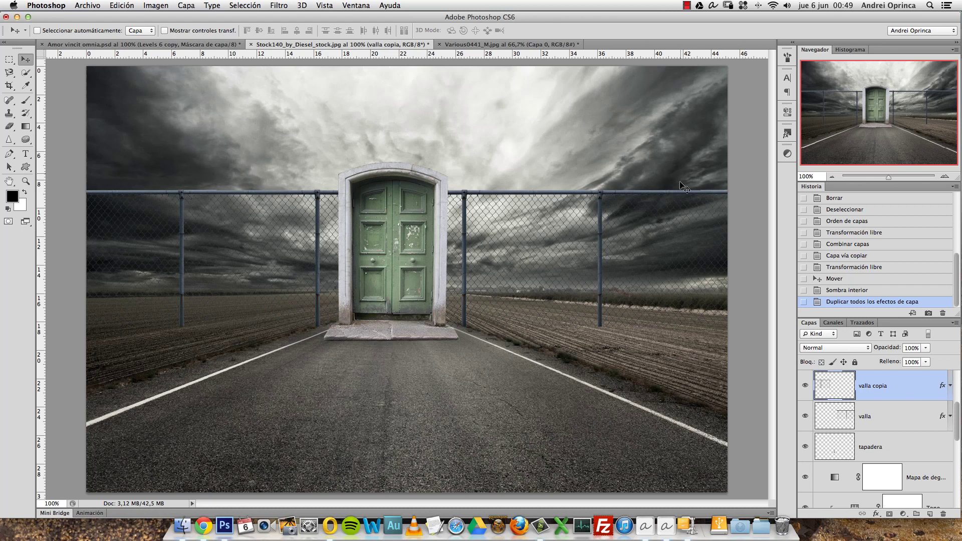
- Open the barbed-wire stock PNG as its own document
{"action": "key", "text": "cmd+o"}
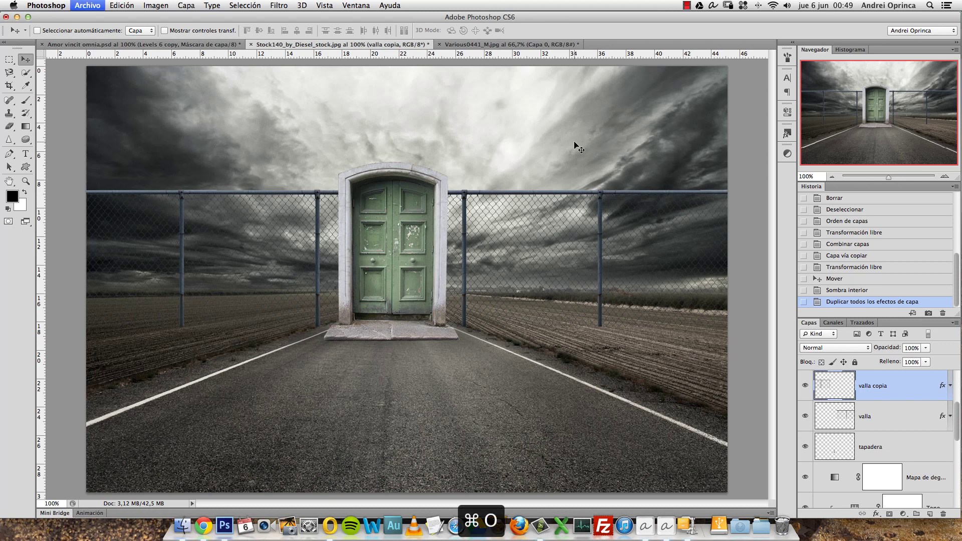
{"action": "left_click", "coordinate": [396, 143]}
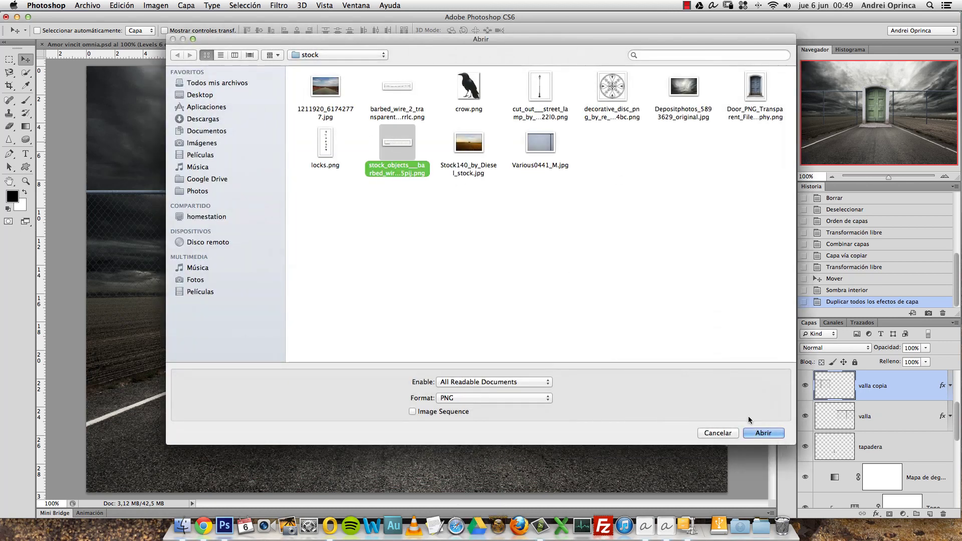
{"action": "left_click", "coordinate": [763, 433]}
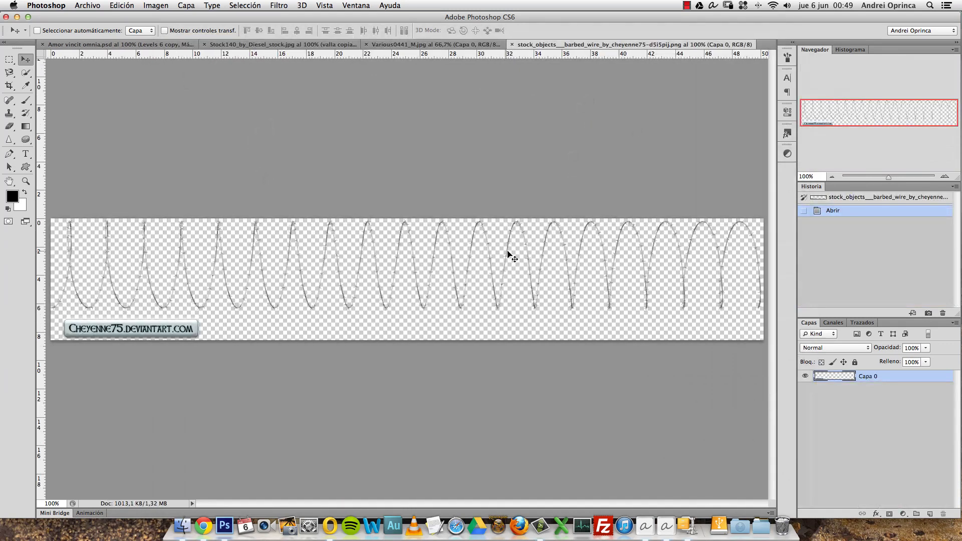
- Erase the artist's watermark from the barbed-wire image's corner with a rectangular selection
{"action": "left_click", "coordinate": [9, 59]}
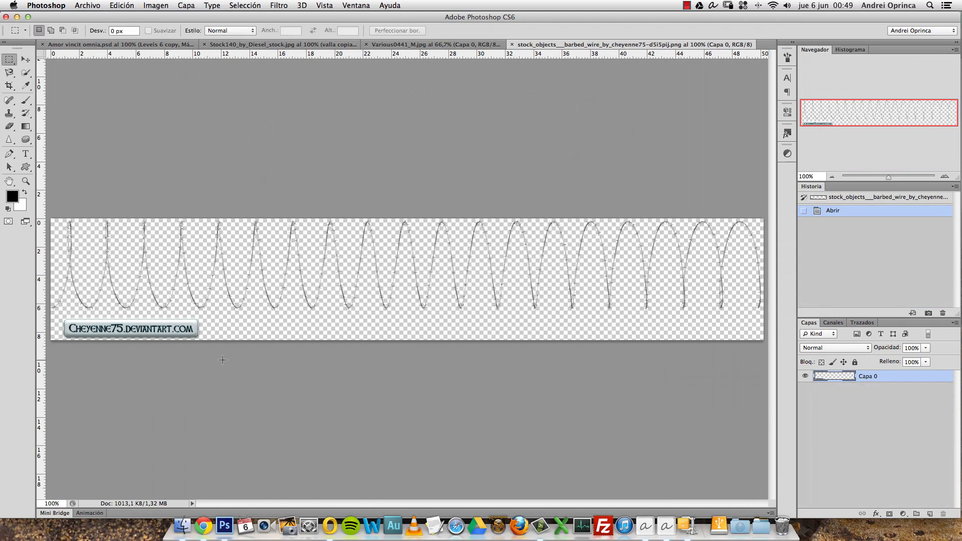
{"action": "left_click_drag", "start_coordinate": [214, 346], "coordinate": [36, 315]}
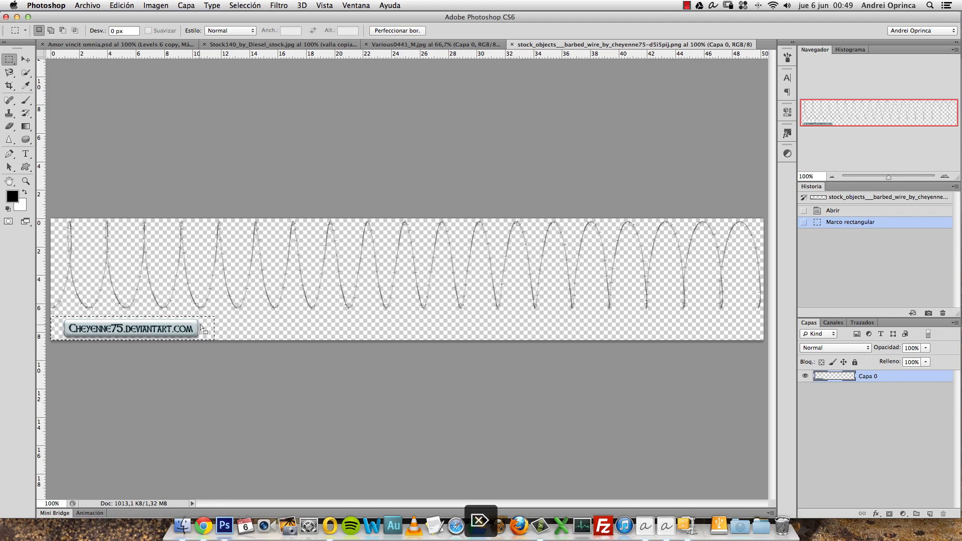
{"action": "key", "text": "Delete"}
{"action": "key", "text": "ctrl+d"}
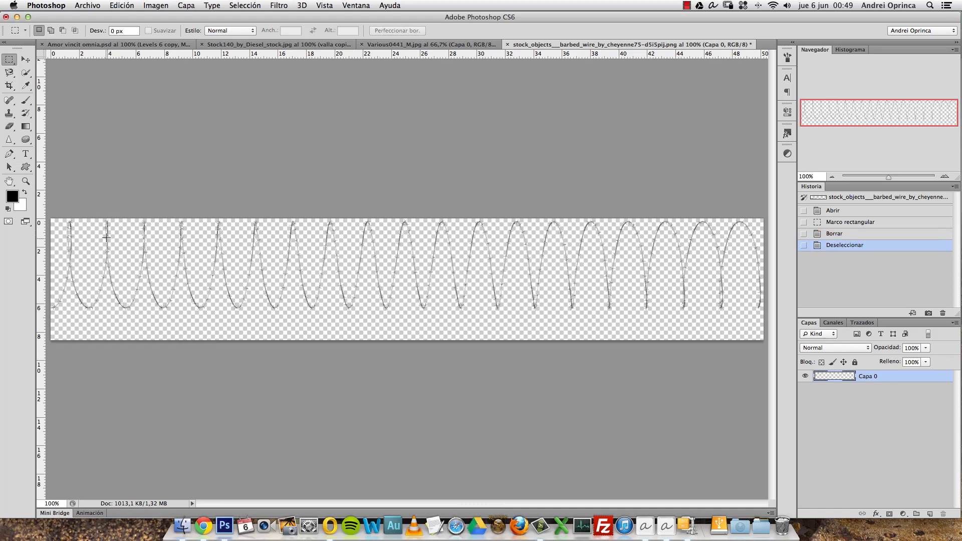
- Copy the entire barbed-wire canvas and close the document
{"action": "key", "text": "ctrl+a"}
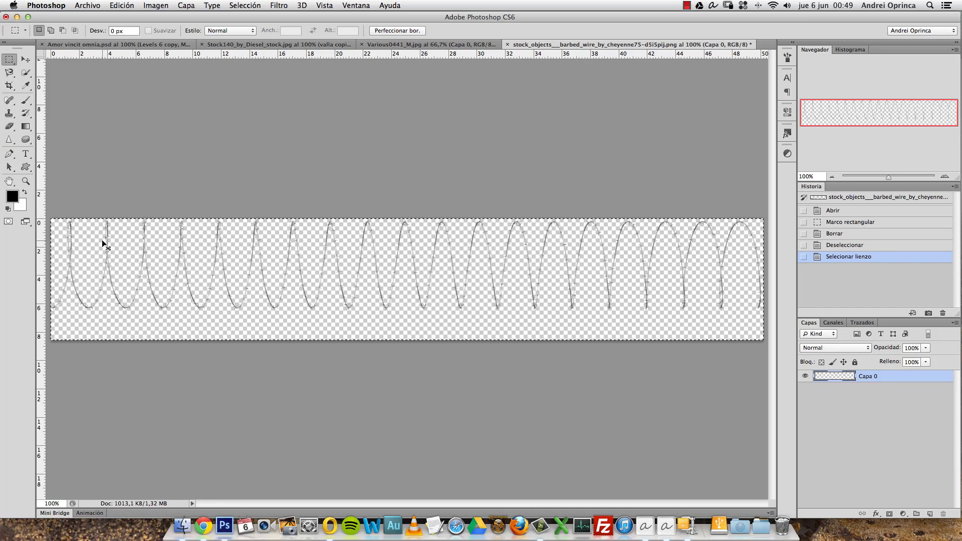
{"action": "key", "text": "ctrl+c"}
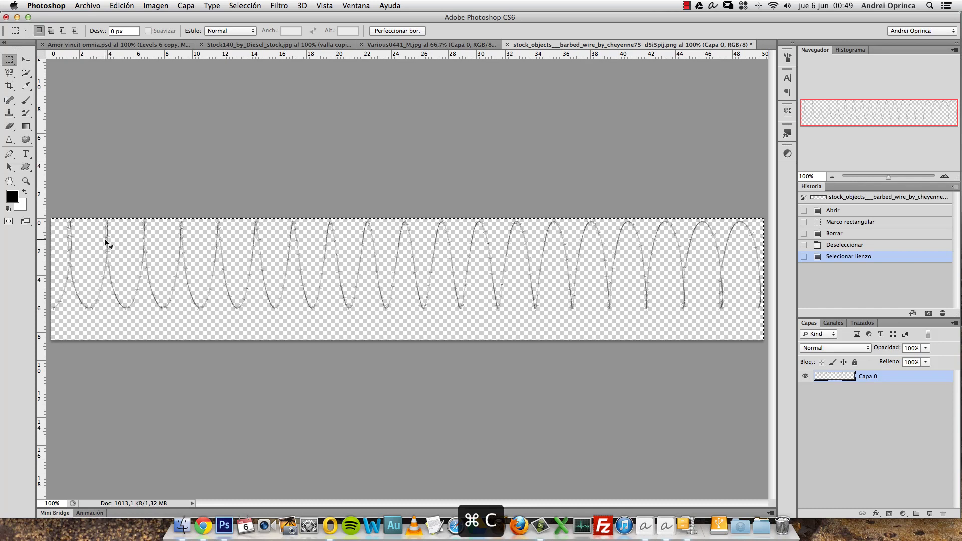
{"action": "key", "text": "ctrl+w"}
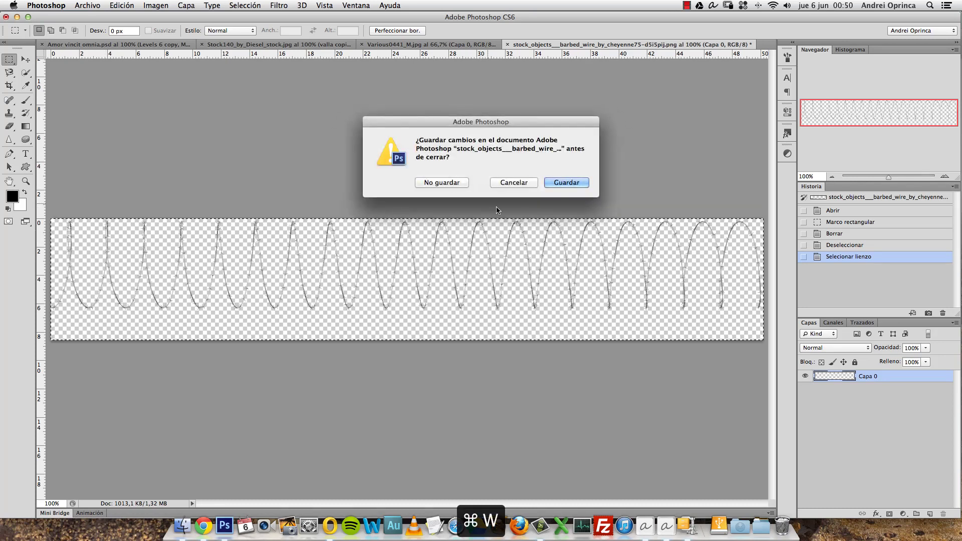
- Close the wire file without saving and paste the coil above the valla copia layer
{"action": "left_click", "coordinate": [446, 184]}
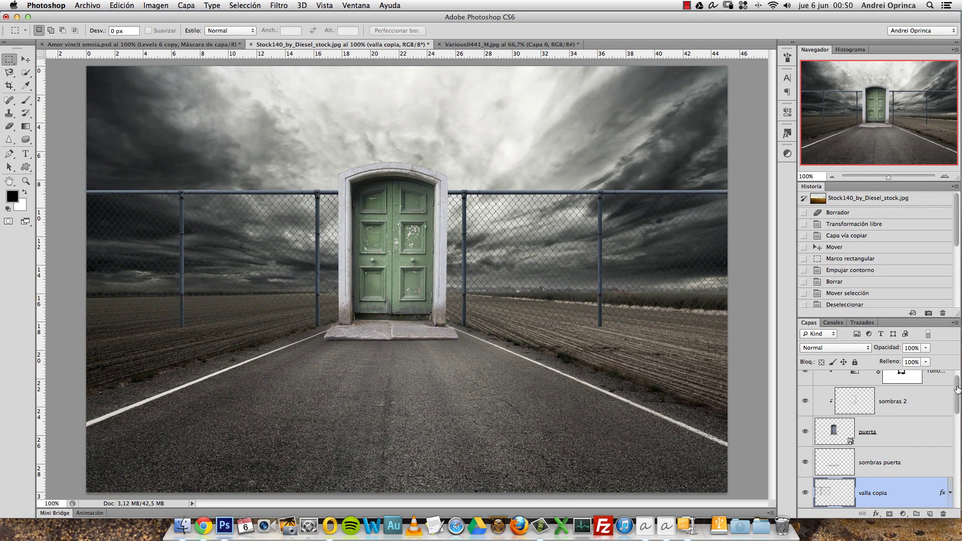
{"action": "left_click_drag", "start_coordinate": [957, 390], "coordinate": [958, 395]}
{"action": "left_click", "coordinate": [914, 446]}
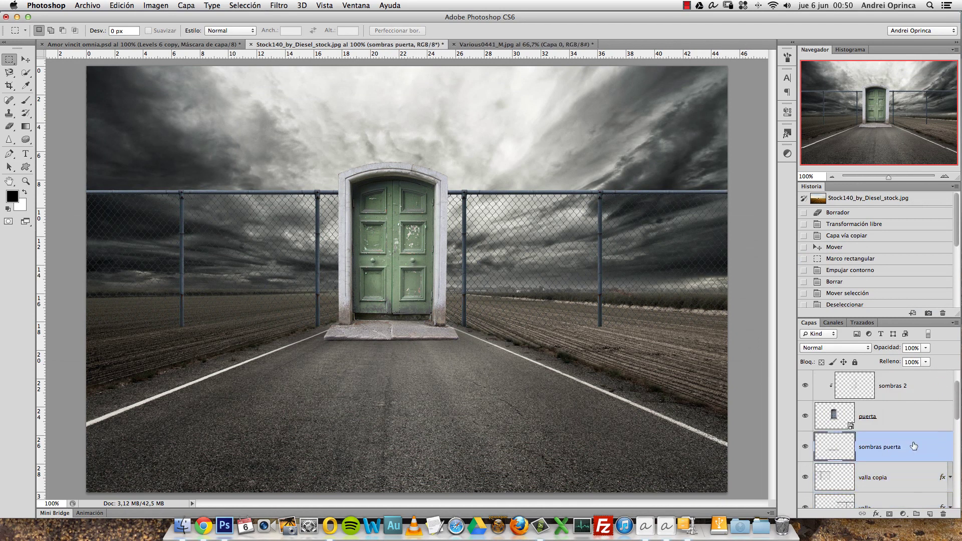
{"action": "left_click", "coordinate": [906, 476]}
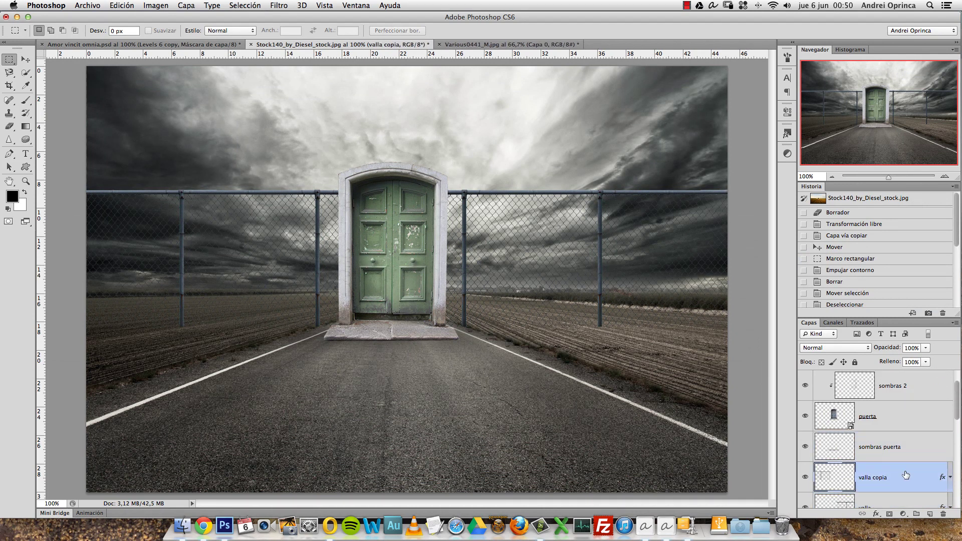
{"action": "key", "text": "ctrl+v"}
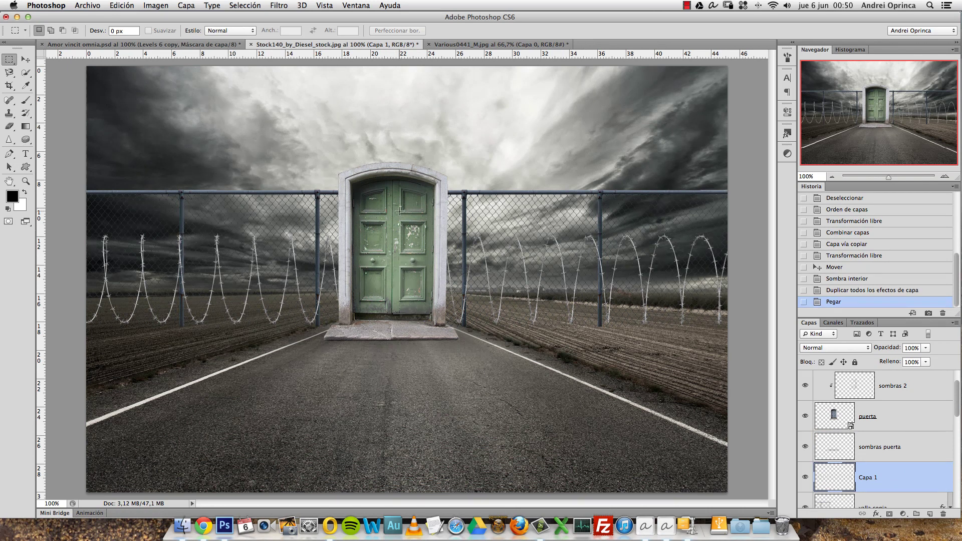
- Darken the pasted barbed wire with Hue/Saturation Lightness at -60
{"action": "key", "text": "ctrl+l"}
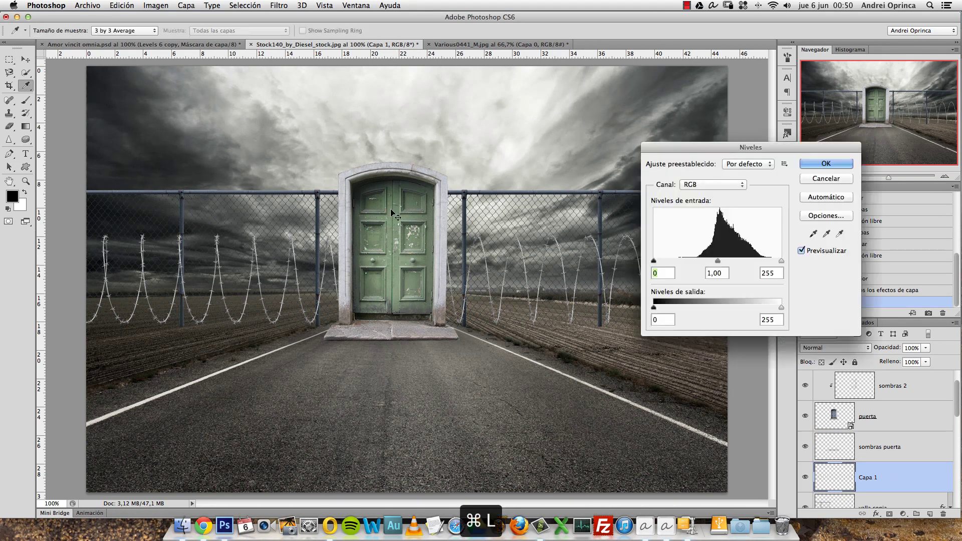
{"action": "key", "text": "Escape"}
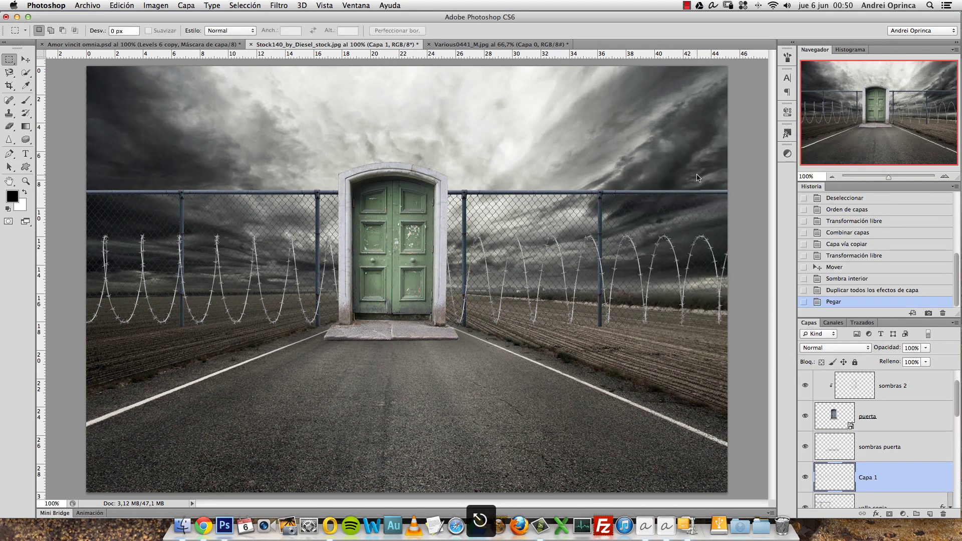
{"action": "key", "text": "ctrl+u"}
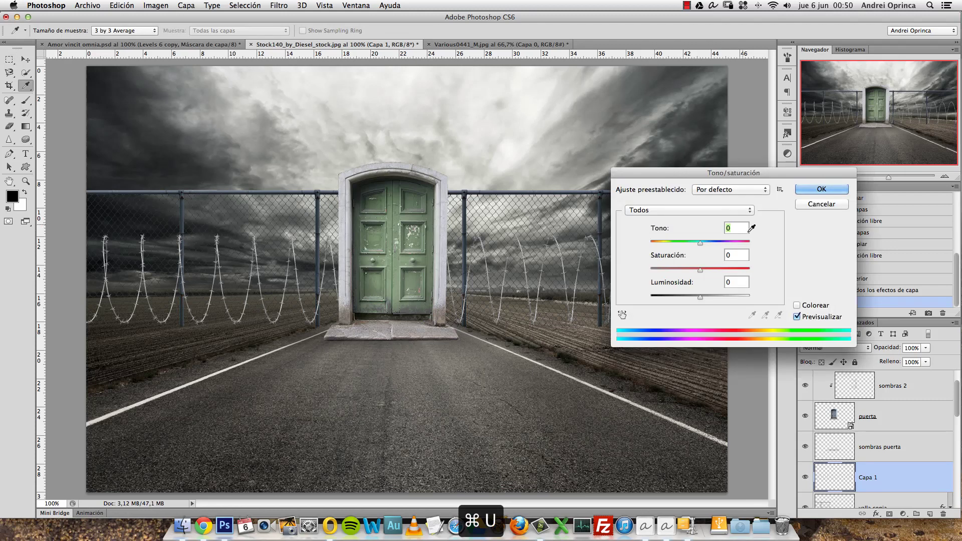
{"action": "left_click_drag", "start_coordinate": [701, 297], "coordinate": [669, 297]}
{"action": "left_click", "coordinate": [820, 189]}
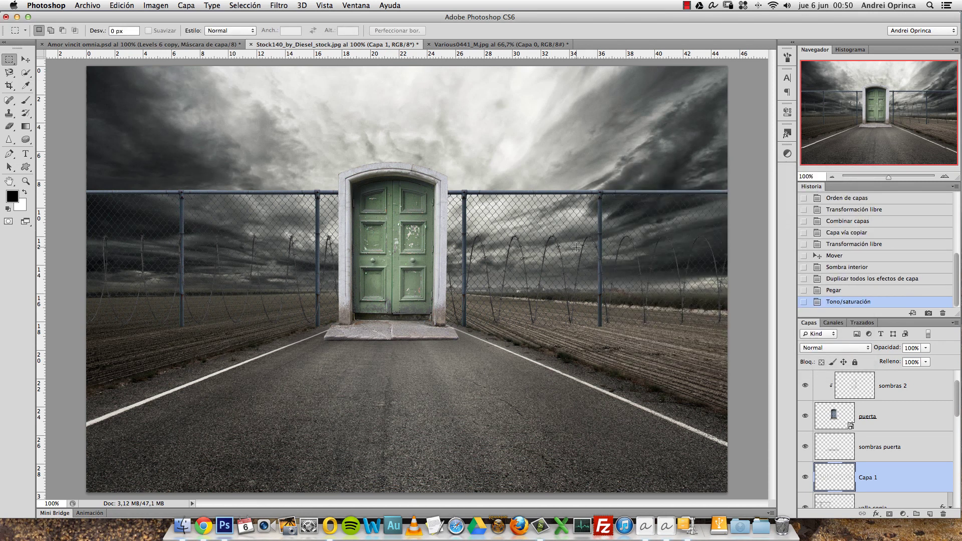
{"action": "key", "text": "super+t"}
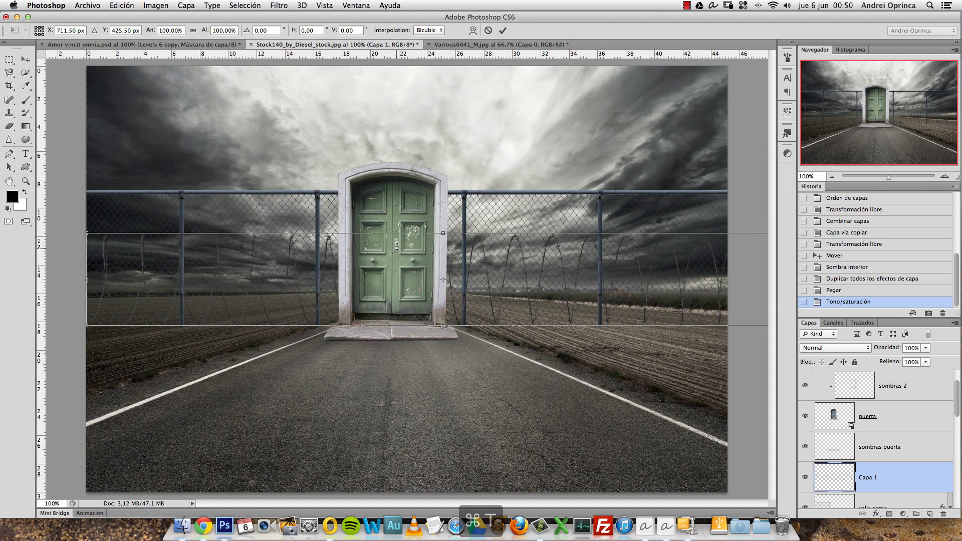
- Scale the barbed wire proportionally to 20% and move it onto the right fence's top
{"action": "left_click", "coordinate": [194, 31]}
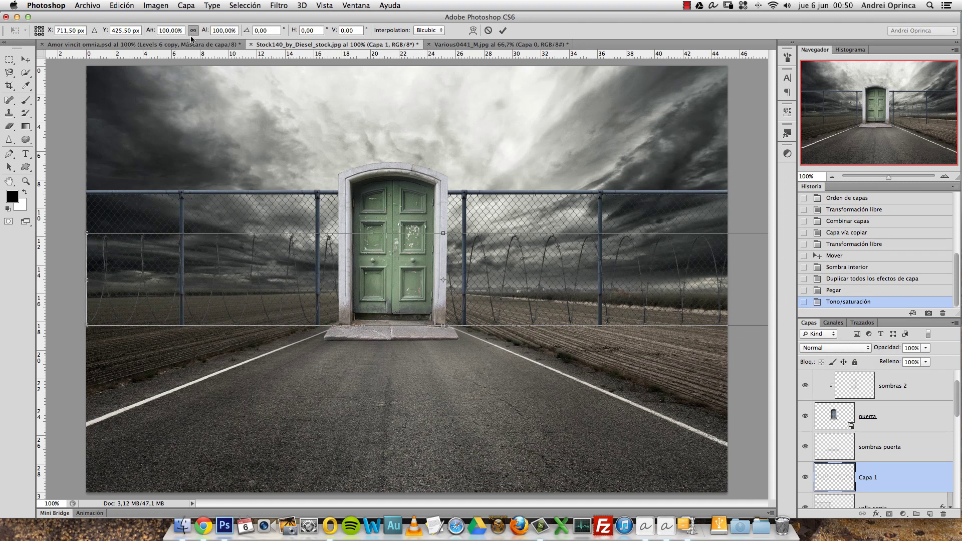
{"action": "double_click", "coordinate": [183, 30]}
{"action": "type", "text": "20"}
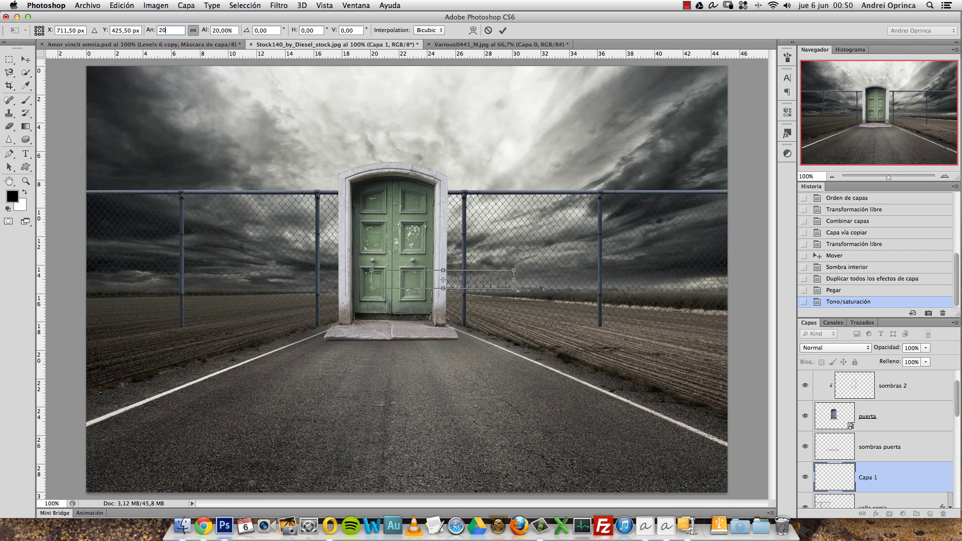
{"action": "mouse_move", "coordinate": [481, 273]}
{"action": "left_mouse_down"}
{"action": "mouse_move", "coordinate": [556, 173]}
{"action": "mouse_move", "coordinate": [605, 164]}
{"action": "left_mouse_up"}
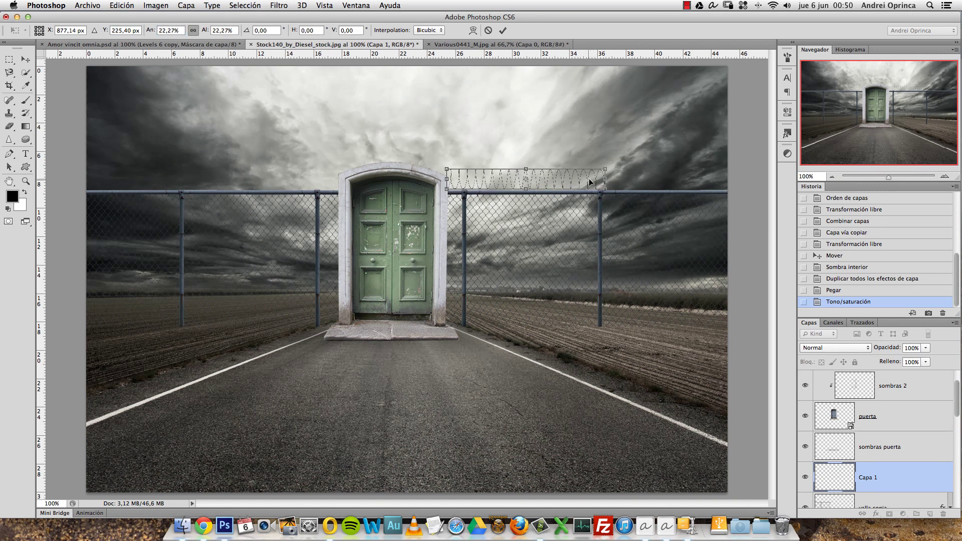
{"action": "key", "text": "Return"}
- Nudge the wire onto the top rail with arrow keys and duplicate its layer
{"action": "key", "text": "super+1"}
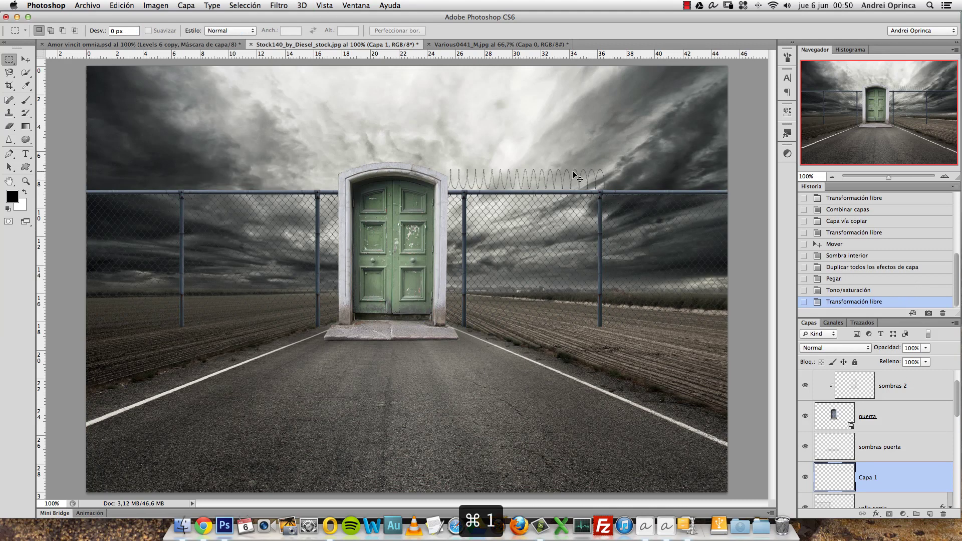
{"action": "key", "text": "v"}
{"action": "key", "text": "Right"}
{"action": "key", "text": "Right"}
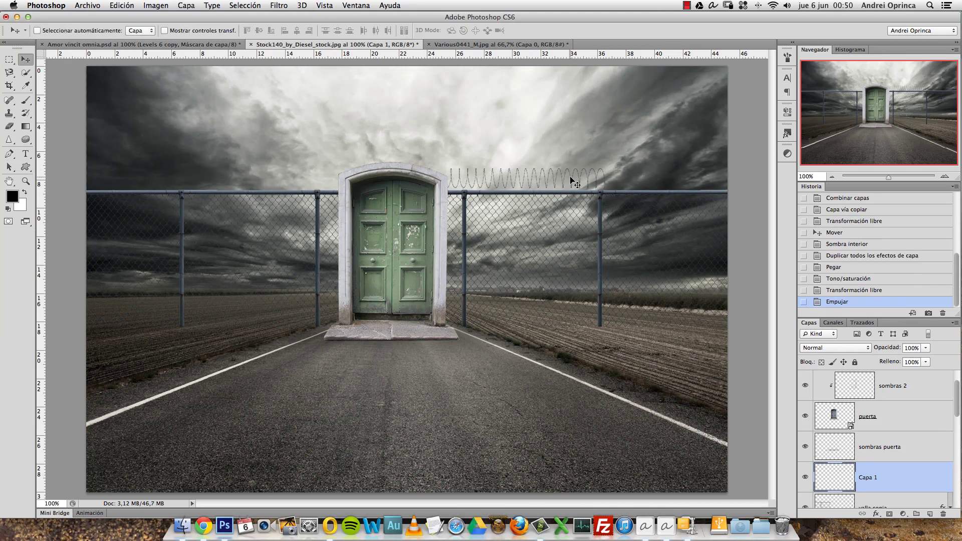
{"action": "key", "text": "Right"}
{"action": "key", "text": "Right"}
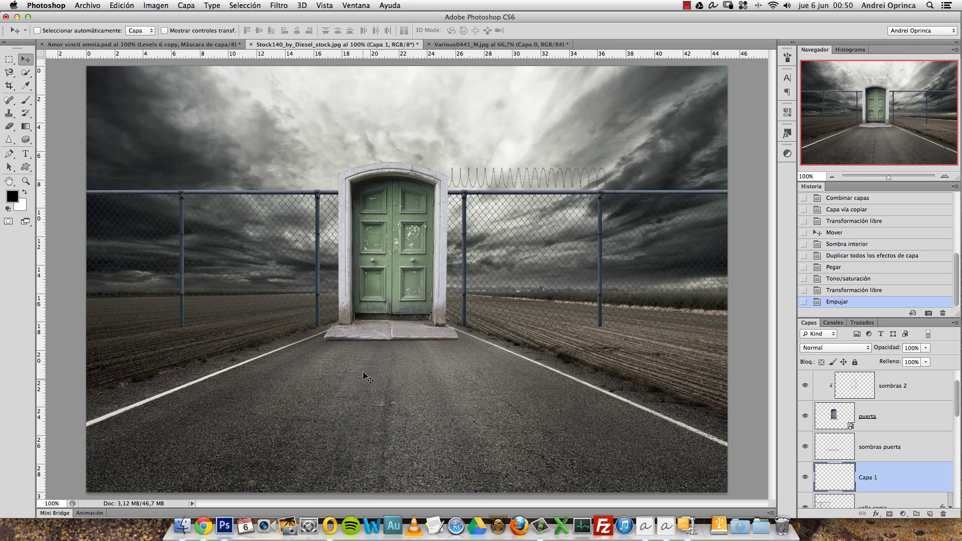
{"action": "key", "text": "shift+Right"}
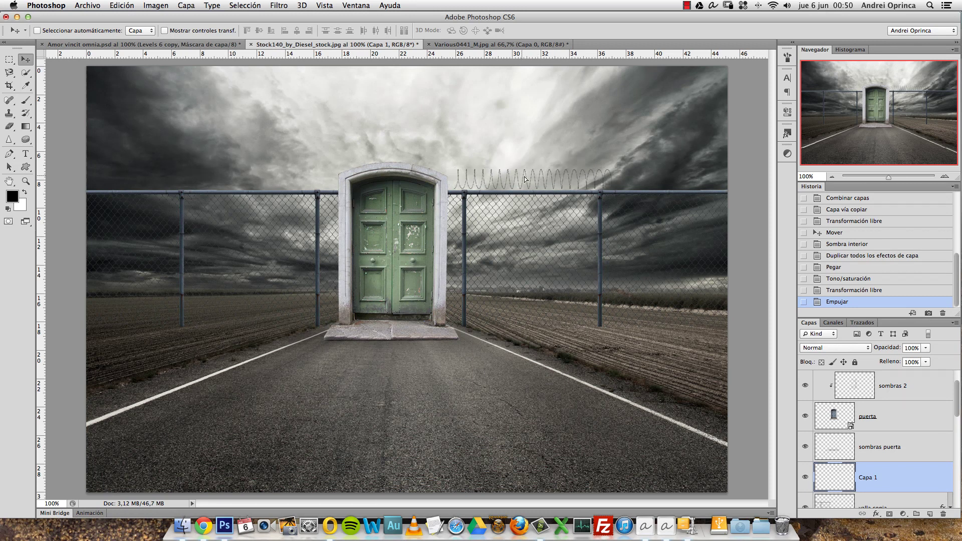
{"action": "key", "text": "shift+Left"}
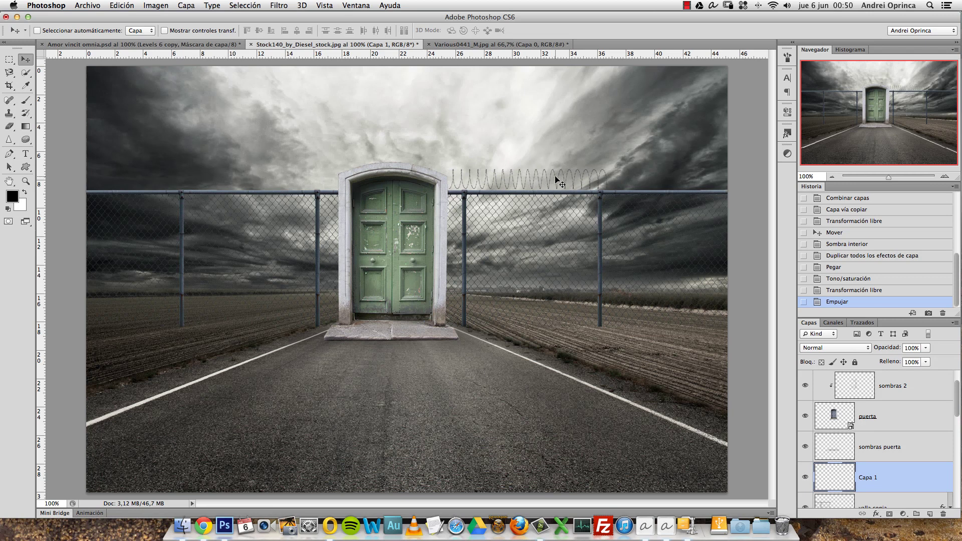
{"action": "key", "text": "super+j"}
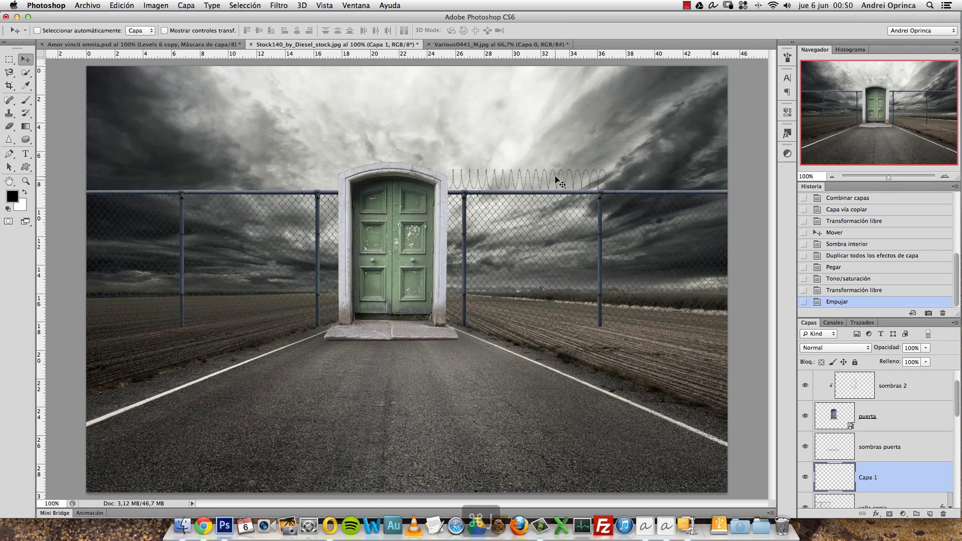
- Flip the wire copy horizontally and slide it right along the right fence's top
{"action": "key", "text": "super+t"}
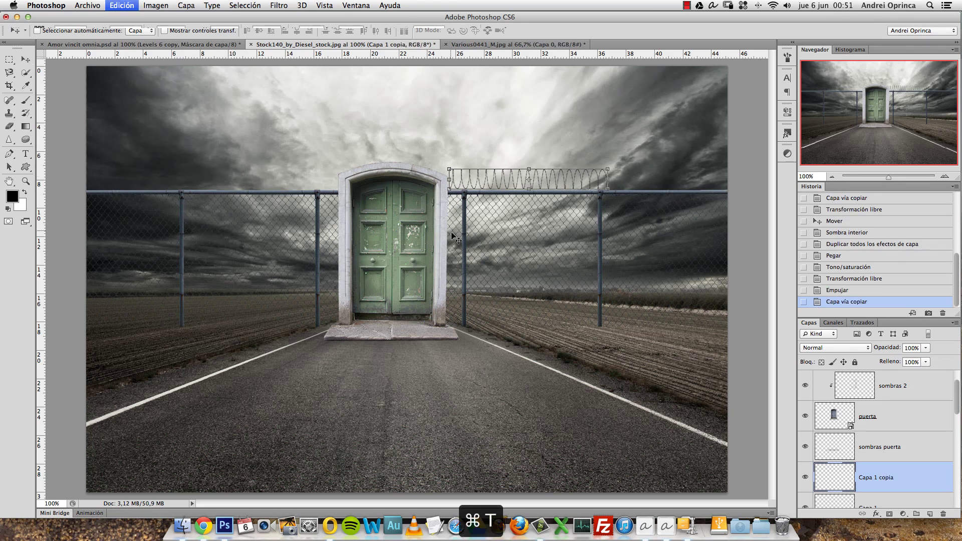
{"action": "right_click", "coordinate": [480, 185]}
{"action": "left_click", "coordinate": [512, 316]}
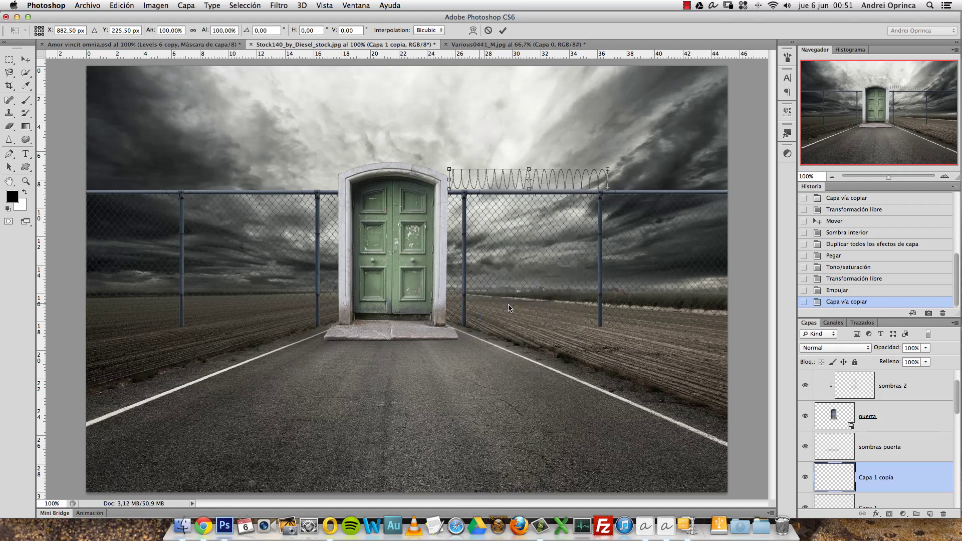
{"action": "key", "text": "Return"}
{"action": "left_click_drag", "start_coordinate": [476, 202], "coordinate": [641, 194]}
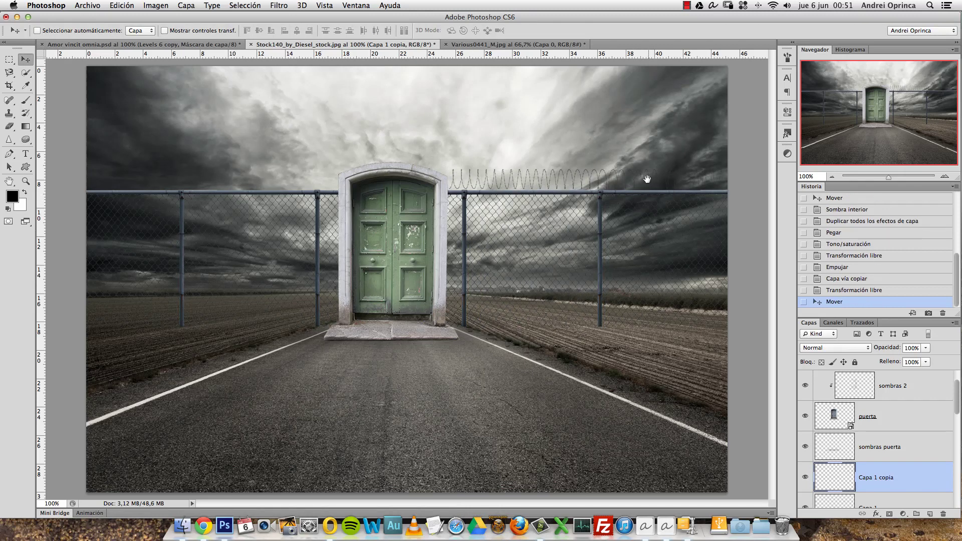
{"action": "key", "text": "super+minus"}
{"action": "key", "text": "super+minus"}
{"action": "key", "text": "super+minus"}
{"action": "left_click_drag", "start_coordinate": [495, 248], "coordinate": [675, 156]}
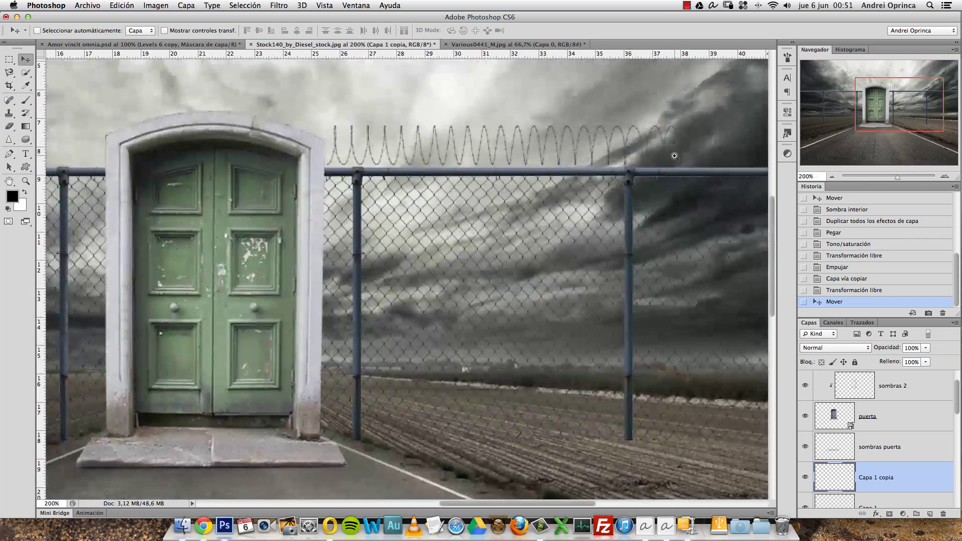
{"action": "left_click", "coordinate": [675, 156]}
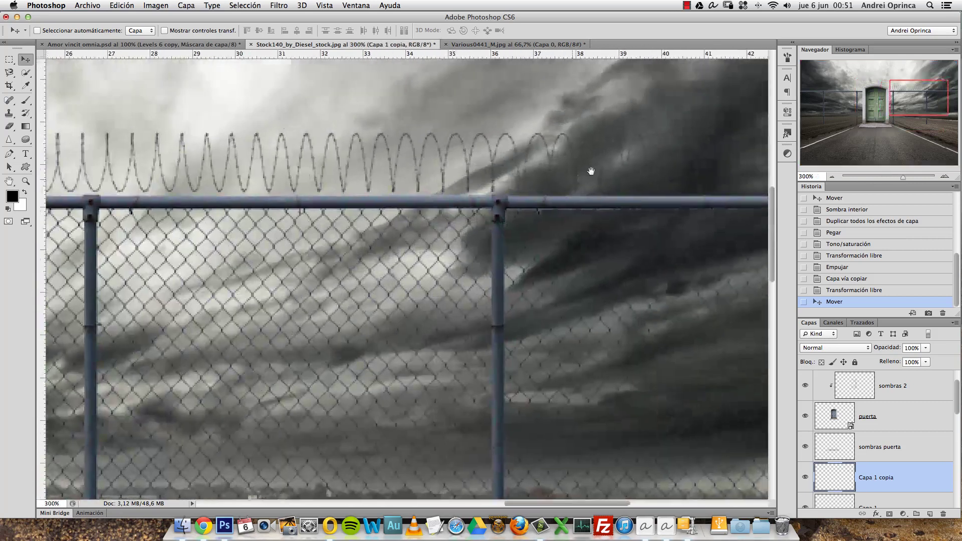
{"action": "left_click_drag", "start_coordinate": [591, 167], "coordinate": [591, 170]}
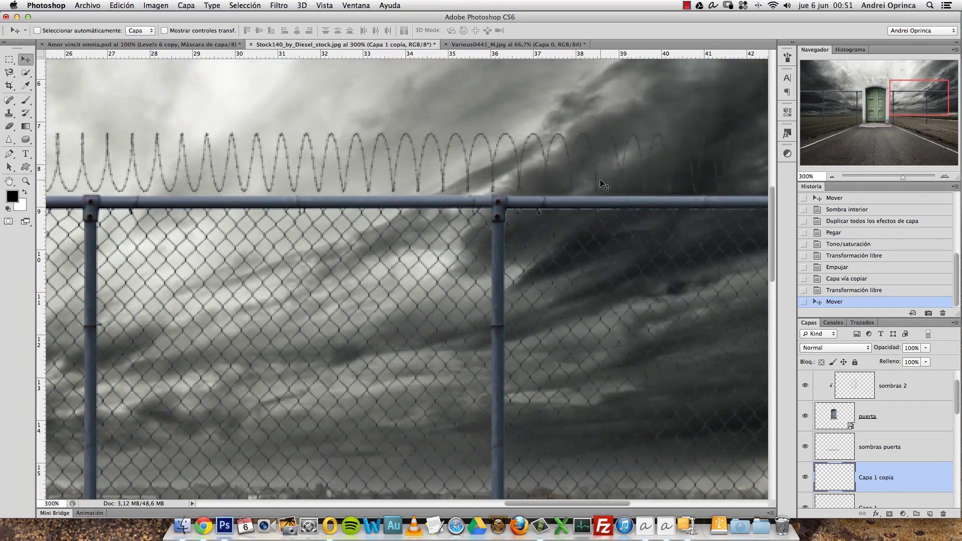
{"action": "key", "text": "alt+super+z"}
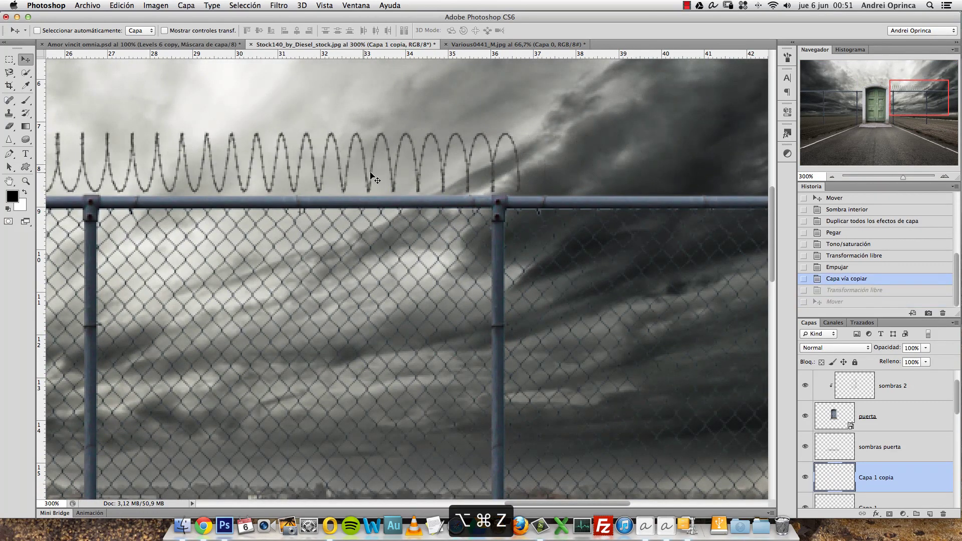
{"action": "left_click_drag", "start_coordinate": [370, 179], "coordinate": [623, 172]}
{"action": "mouse_move", "coordinate": [398, 155]}
{"action": "left_mouse_down"}
{"action": "mouse_move", "coordinate": [535, 157]}
{"action": "mouse_move", "coordinate": [498, 161]}
{"action": "left_mouse_up"}
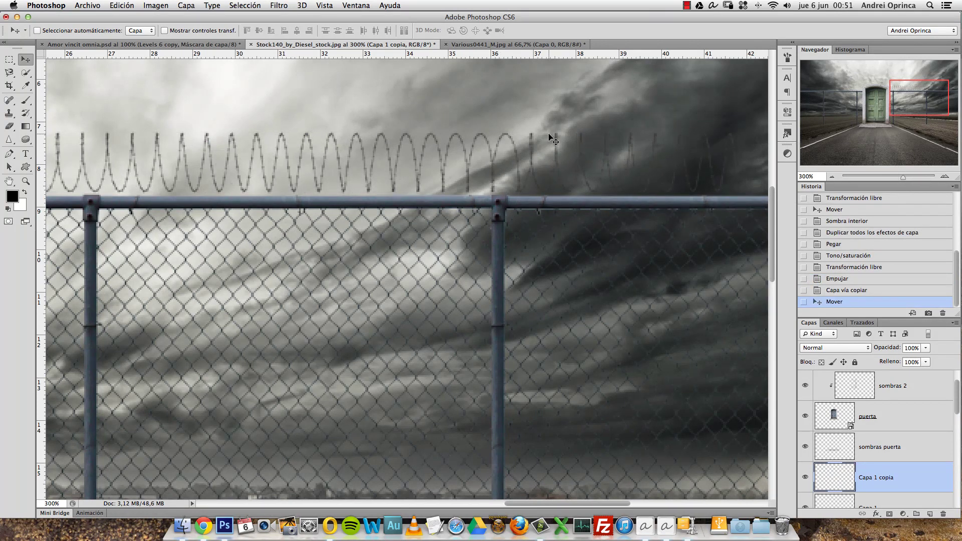
{"action": "left_click_drag", "start_coordinate": [543, 134], "coordinate": [537, 138]}
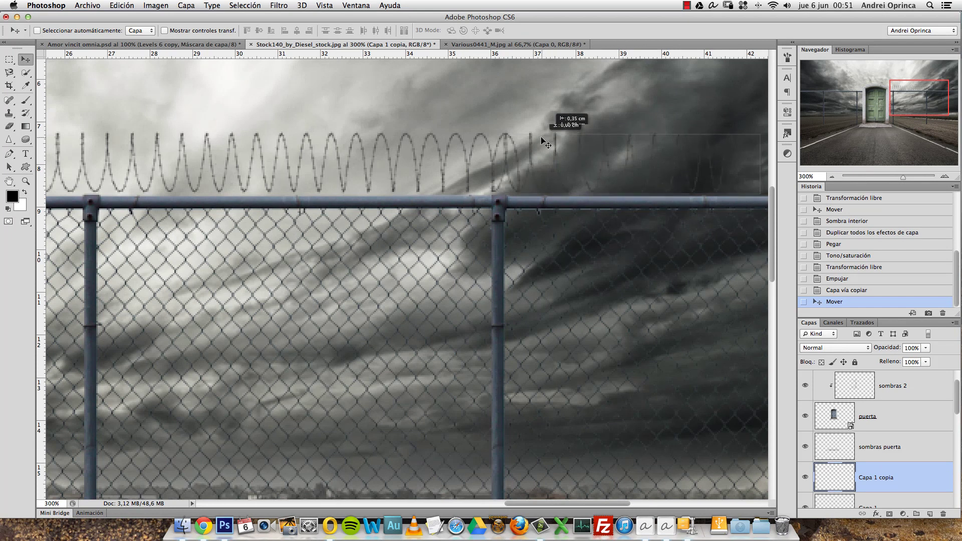
- Re-flip the coil copy horizontally and align it as a continuation of the first coil
{"action": "key", "text": "super+t"}
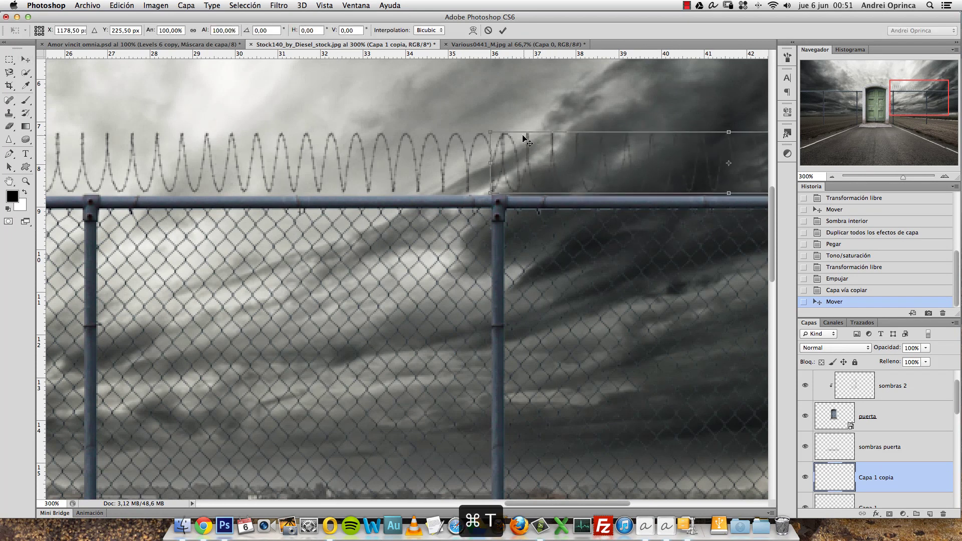
{"action": "right_click", "coordinate": [556, 170]}
{"action": "left_click", "coordinate": [582, 229]}
{"action": "right_click", "coordinate": [585, 169]}
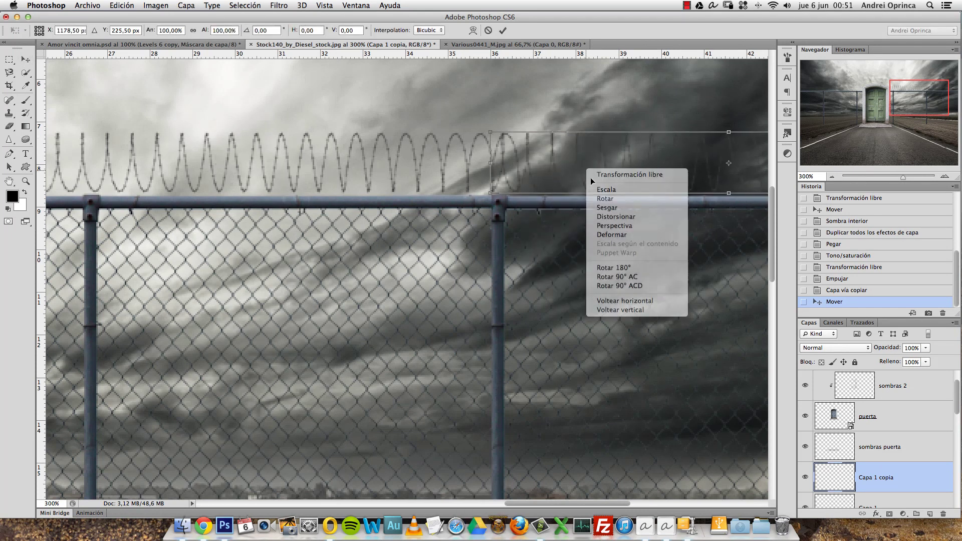
{"action": "key", "text": "Escape"}
{"action": "right_click", "coordinate": [605, 157]}
{"action": "left_click", "coordinate": [648, 289]}
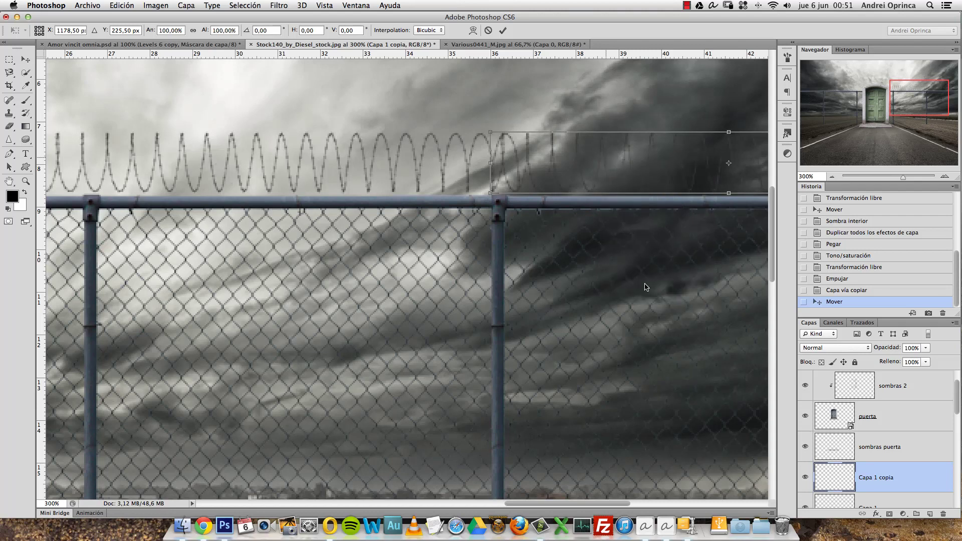
{"action": "left_click_drag", "start_coordinate": [593, 169], "coordinate": [606, 166]}
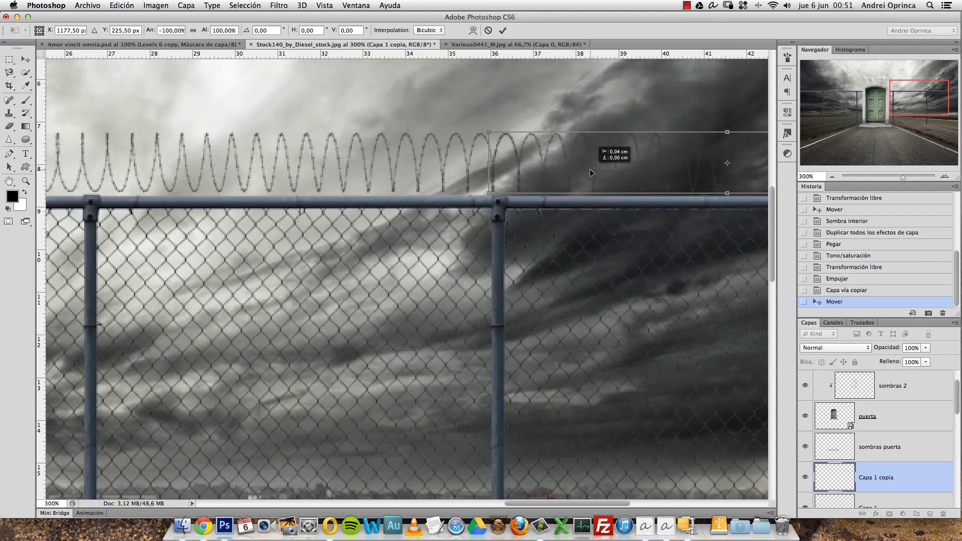
{"action": "left_click_drag", "start_coordinate": [606, 165], "coordinate": [591, 169]}
{"action": "key", "text": "Return"}
{"action": "key", "text": "super+1"}
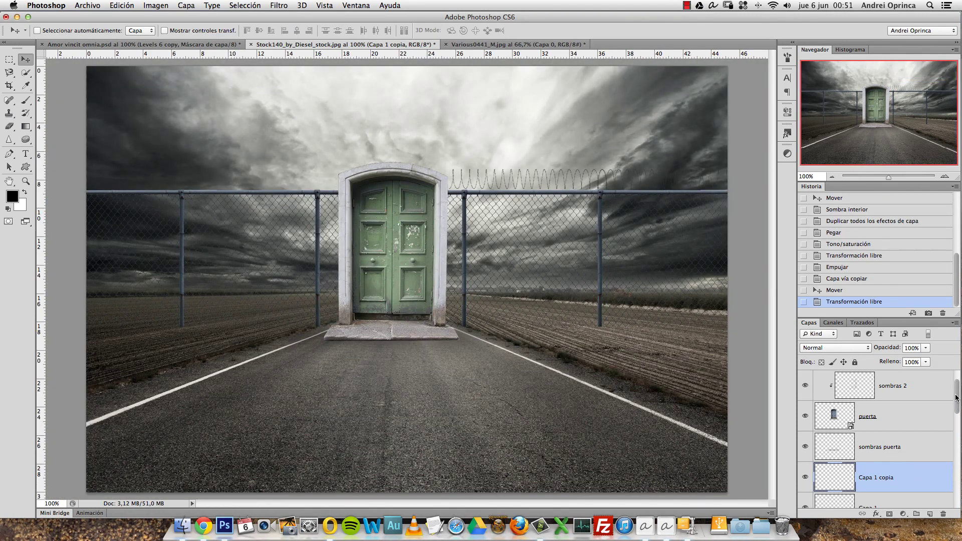
- Merge the two wire layers and rename the result alambre
{"action": "left_click_drag", "start_coordinate": [956, 397], "coordinate": [951, 406]}
{"action": "left_click", "coordinate": [897, 475], "text": "shift"}
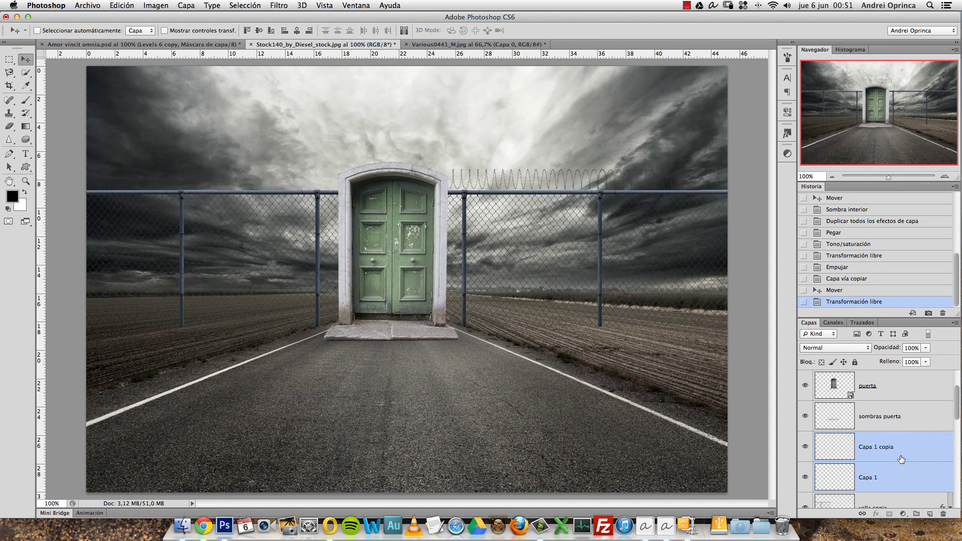
{"action": "key", "text": "super+r"}
{"action": "key", "text": "super+e"}
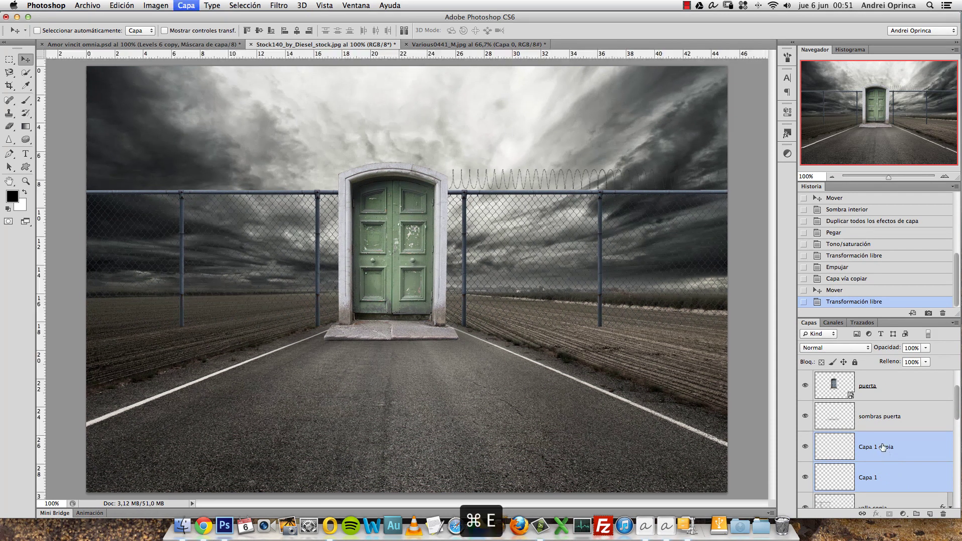
{"action": "double_click", "coordinate": [884, 446]}
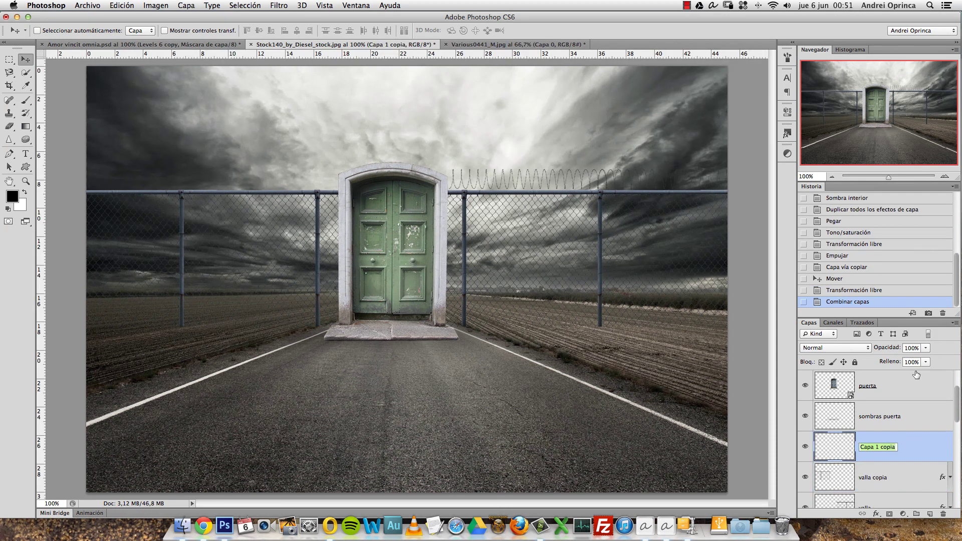
{"action": "type", "text": "alambre"}
{"action": "key", "text": "Return"}
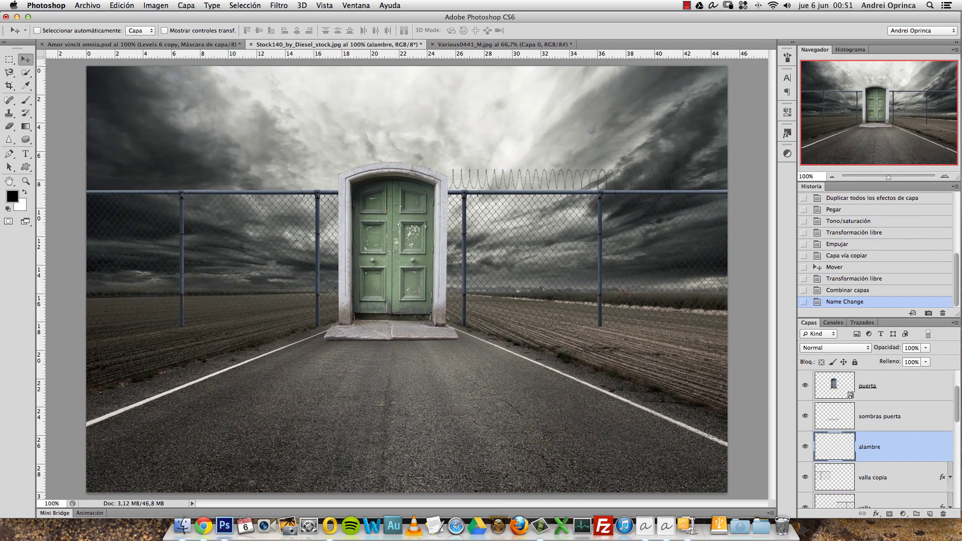
- Duplicate alambre and move the copy onto the top of the left fence
{"action": "key", "text": "super+t"}
{"action": "key", "text": "Escape"}
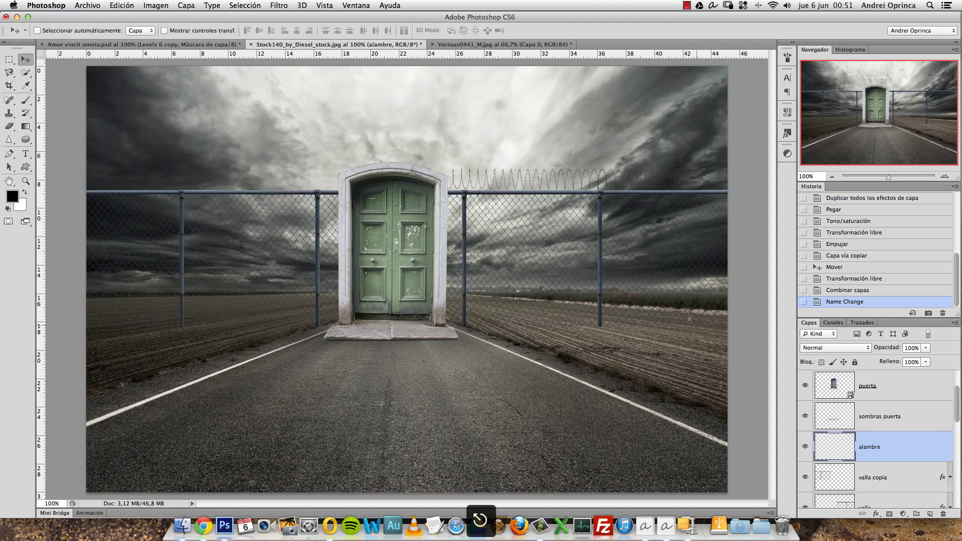
{"action": "key", "text": "super+j"}
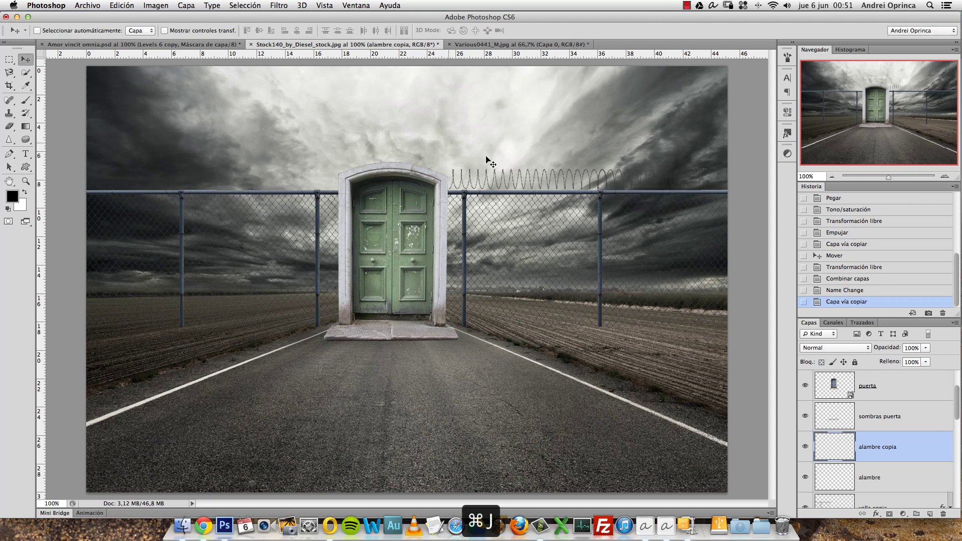
{"action": "left_click_drag", "start_coordinate": [639, 185], "coordinate": [215, 183]}
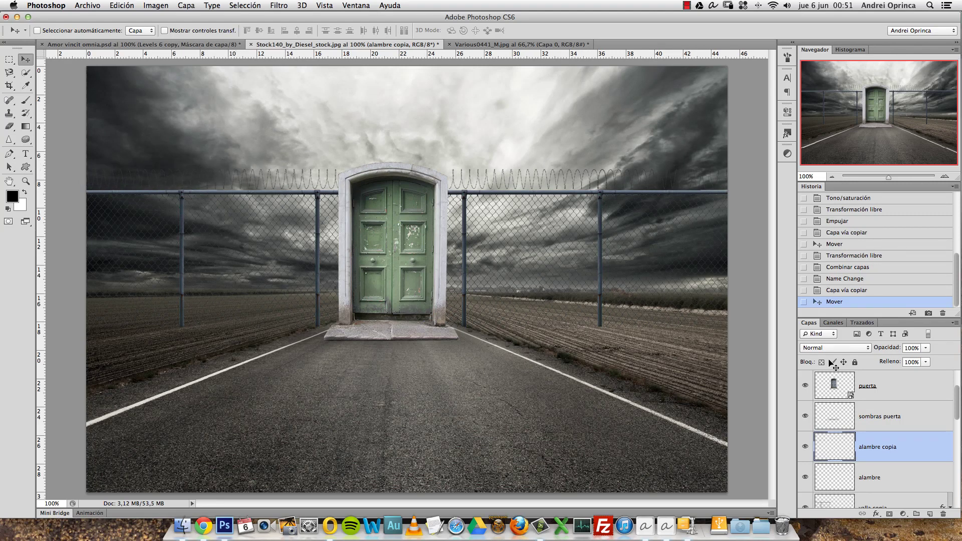
- Copy the barbed-wire strand from barbed_wire_2 with a rectangular selection, then close that image
{"action": "key", "text": "super+o"}
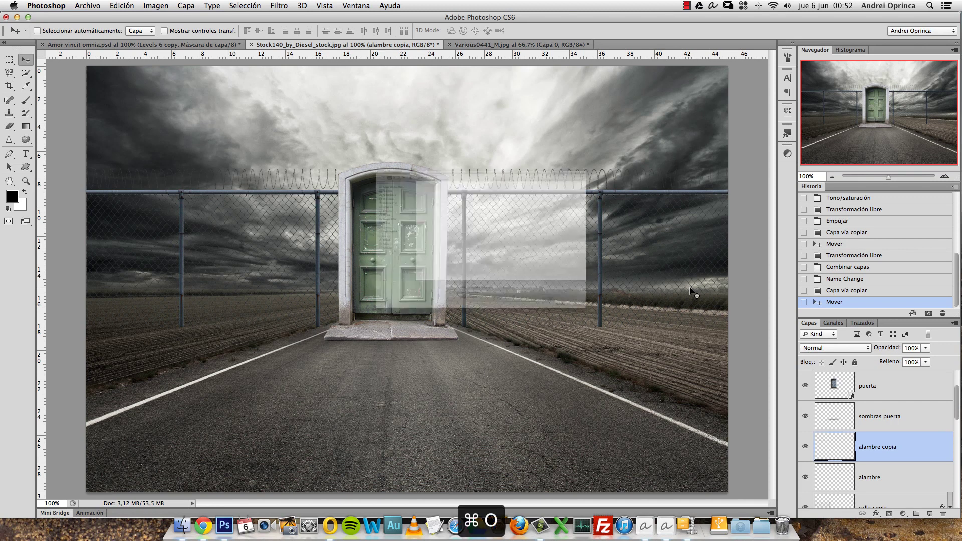
{"action": "left_click", "coordinate": [415, 108]}
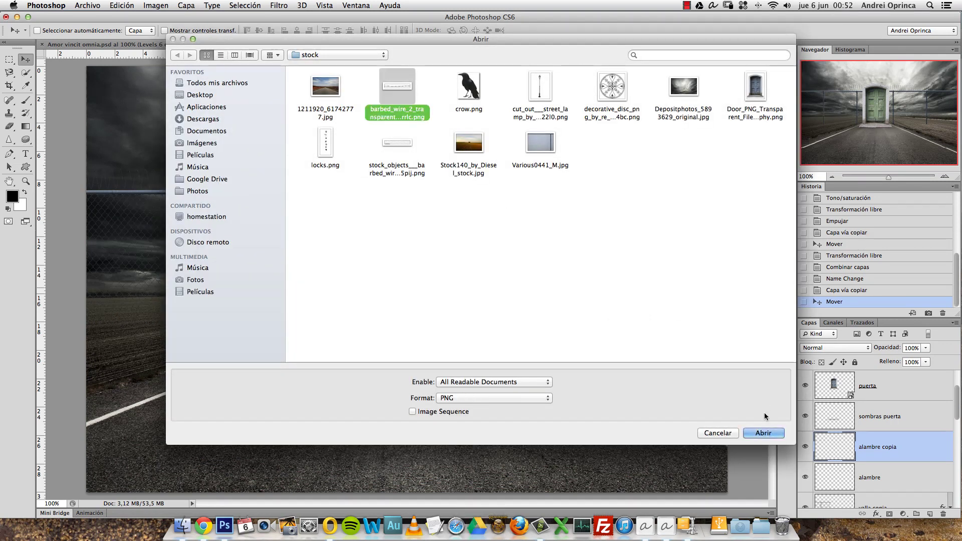
{"action": "left_click", "coordinate": [764, 431]}
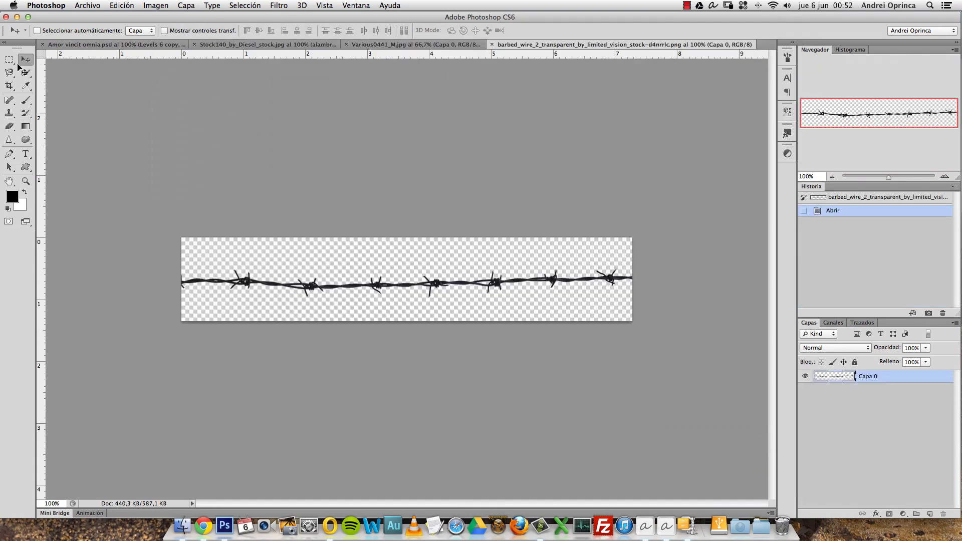
{"action": "left_click", "coordinate": [14, 61]}
{"action": "left_click_drag", "start_coordinate": [147, 229], "coordinate": [654, 326]}
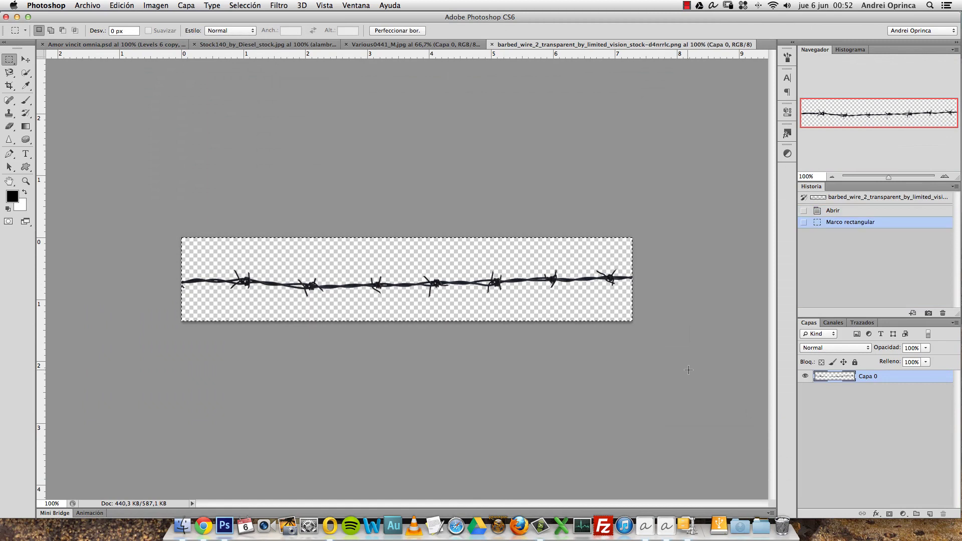
{"action": "key", "text": "super+c"}
{"action": "key", "text": "super+w"}
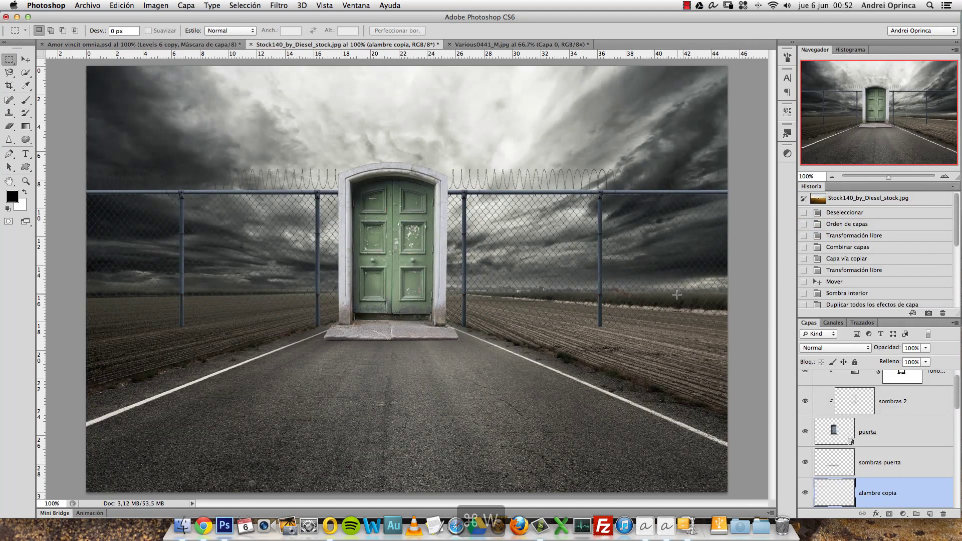
- Paste the wire into Stock140, scaled to about 83% and placed on the right fence top
{"action": "key", "text": "super+v"}
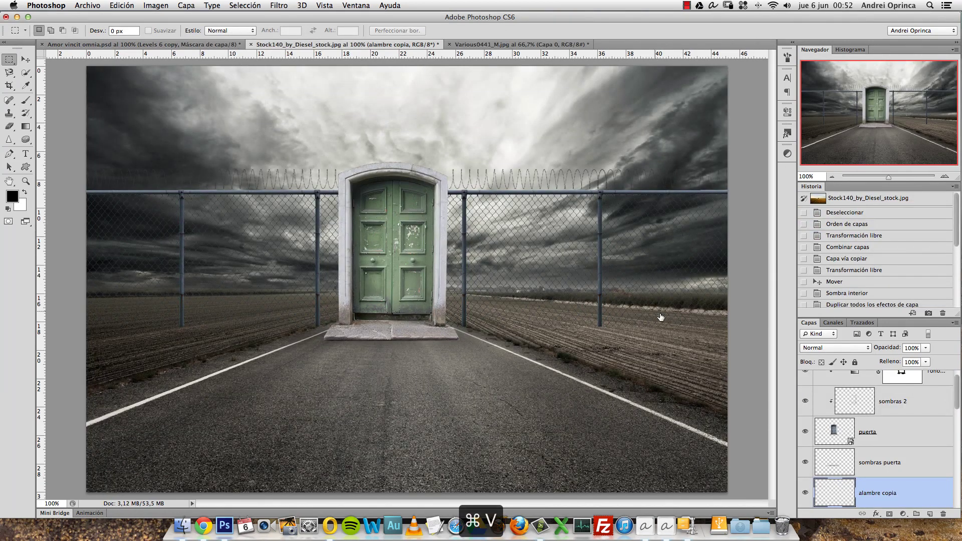
{"action": "key", "text": "super+t"}
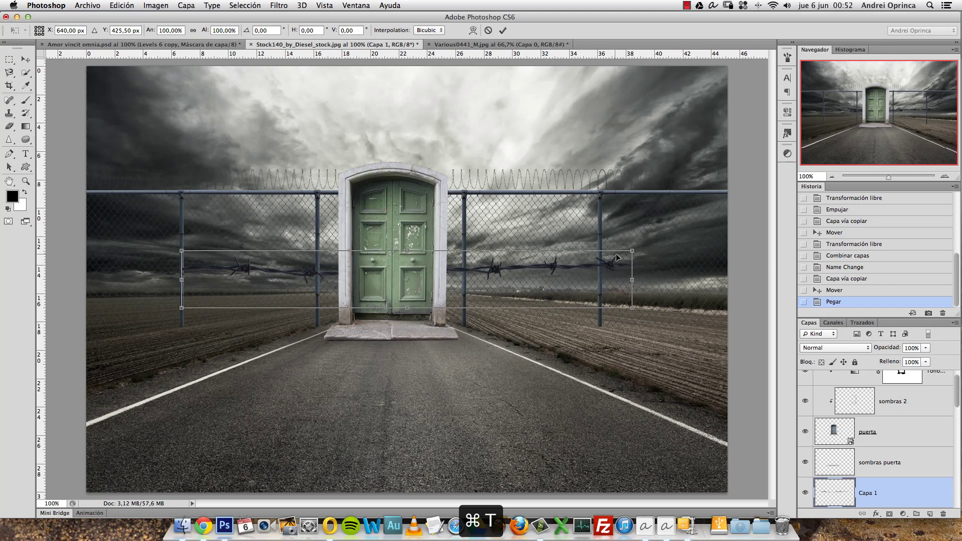
{"action": "left_click_drag", "start_coordinate": [632, 251], "coordinate": [526, 266]}
{"action": "mouse_move", "coordinate": [344, 300]}
{"action": "left_mouse_down"}
{"action": "mouse_move", "coordinate": [556, 187]}
{"action": "mouse_move", "coordinate": [538, 185]}
{"action": "mouse_move", "coordinate": [533, 196]}
{"action": "left_mouse_up"}
- Commit the wire placement and slide a duplicate of it to the right
{"action": "key", "text": "Return"}
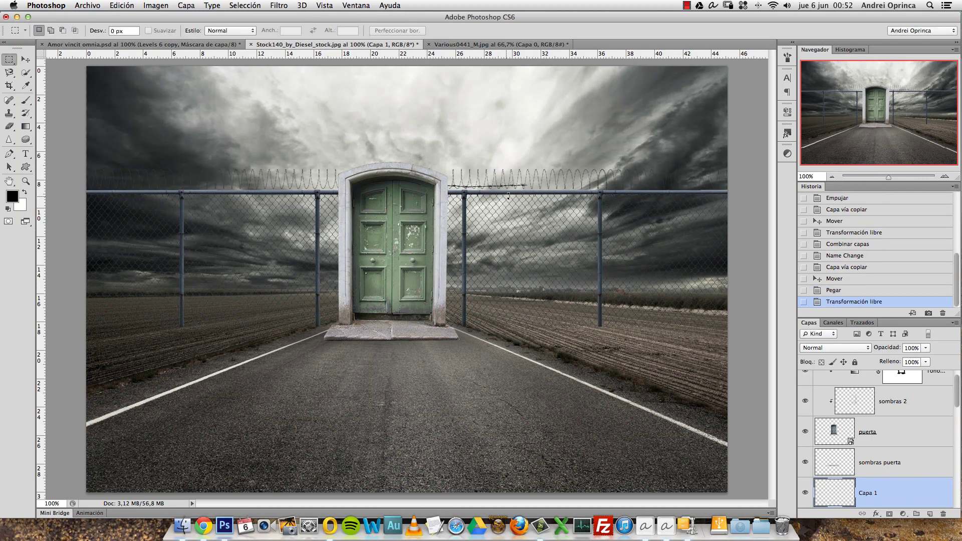
{"action": "key", "text": "super+j"}
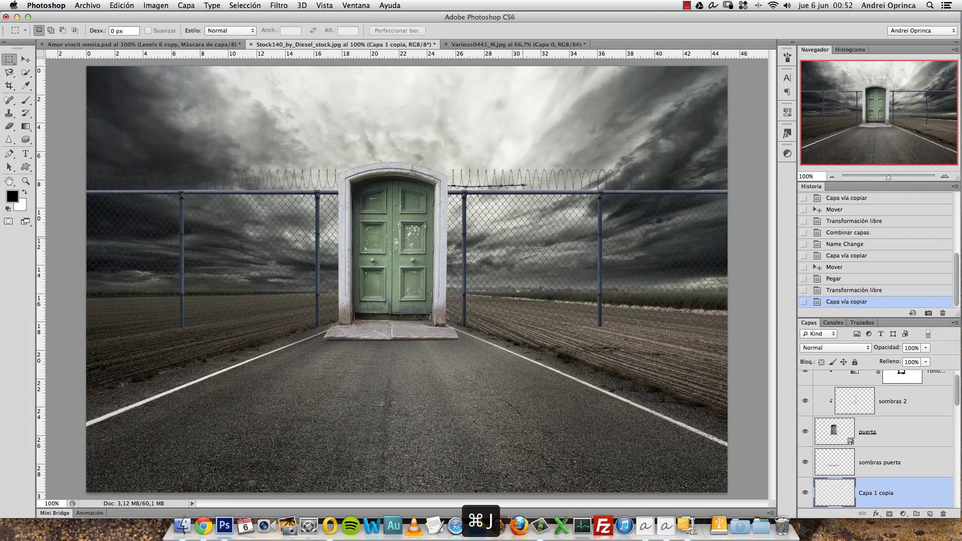
{"action": "key", "text": "v"}
{"action": "mouse_move", "coordinate": [357, 158]}
{"action": "left_mouse_down"}
{"action": "mouse_move", "coordinate": [491, 161]}
{"action": "mouse_move", "coordinate": [445, 158]}
{"action": "left_mouse_up"}
{"action": "key", "text": "super+space"}
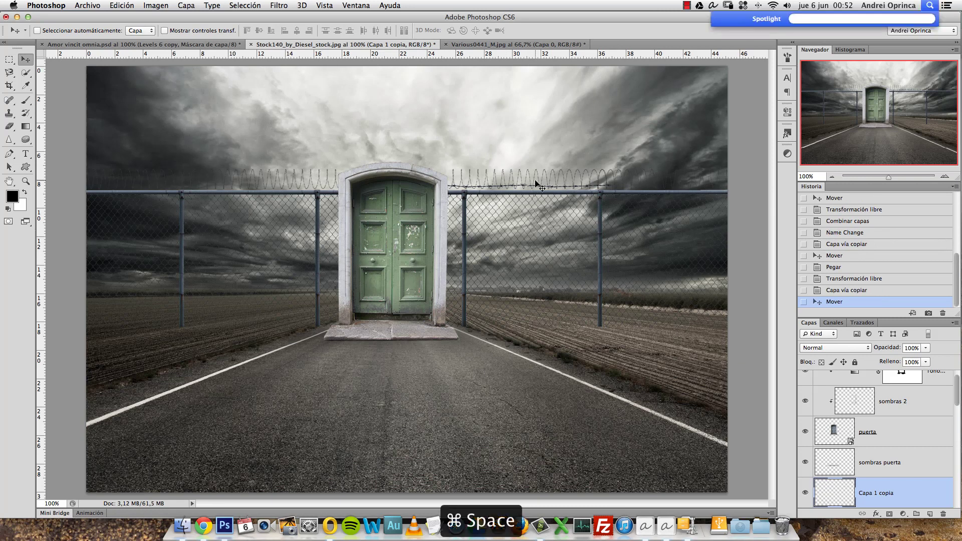
{"action": "left_click", "coordinate": [541, 186], "text": "super"}
{"action": "left_click_drag", "start_coordinate": [532, 203], "coordinate": [540, 206]}
- Flip the wire copy horizontally and line it up with the original strand
{"action": "key", "text": "super+t"}
{"action": "right_click", "coordinate": [531, 184]}
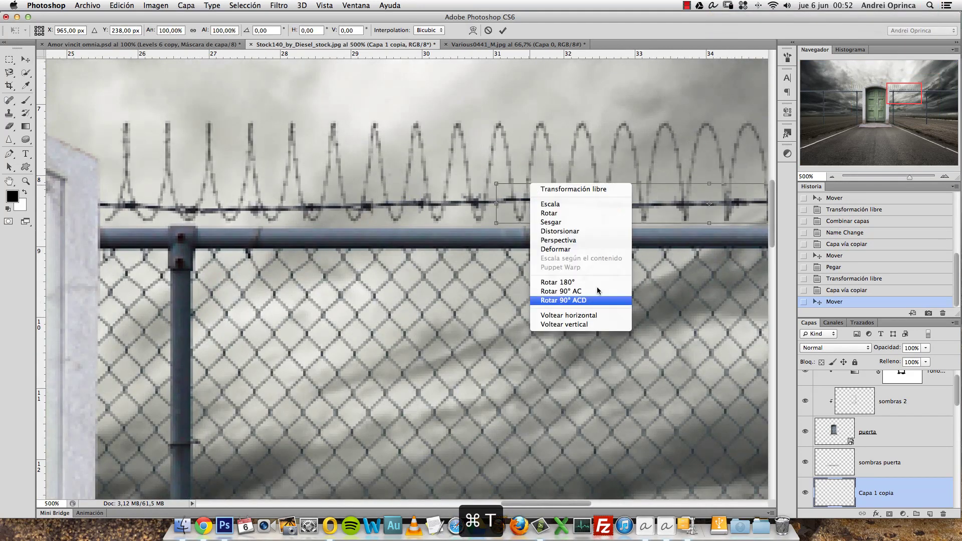
{"action": "left_click", "coordinate": [569, 315]}
{"action": "left_click_drag", "start_coordinate": [540, 192], "coordinate": [540, 195]}
{"action": "key", "text": "Return"}
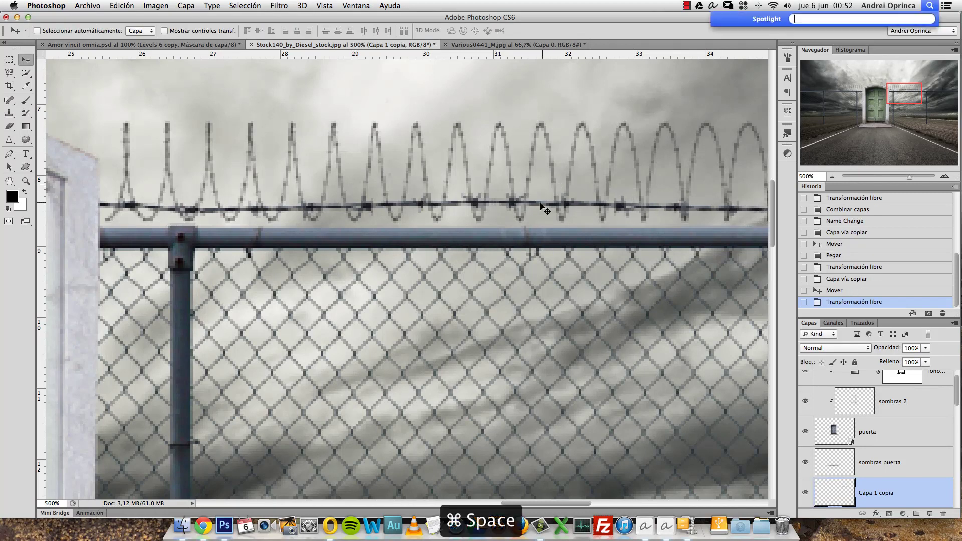
{"action": "left_click", "coordinate": [549, 203], "text": "super"}
{"action": "key", "text": "super+minus"}
{"action": "key", "text": "super+minus"}
{"action": "key", "text": "super+minus"}
{"action": "key", "text": "super+minus"}
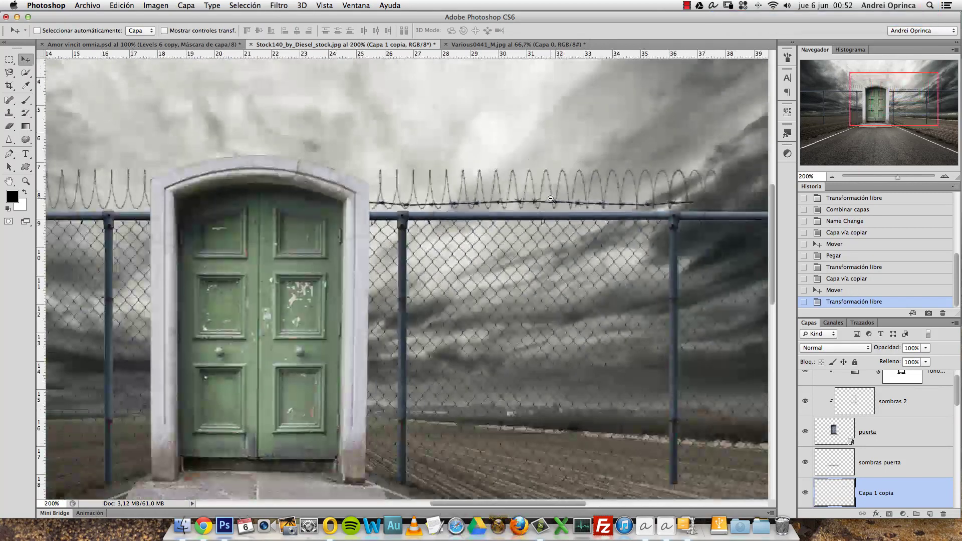
{"action": "key", "text": "super+minus"}
{"action": "scroll", "coordinate": [954, 401], "scroll_direction": "down", "scroll_amount": 2}
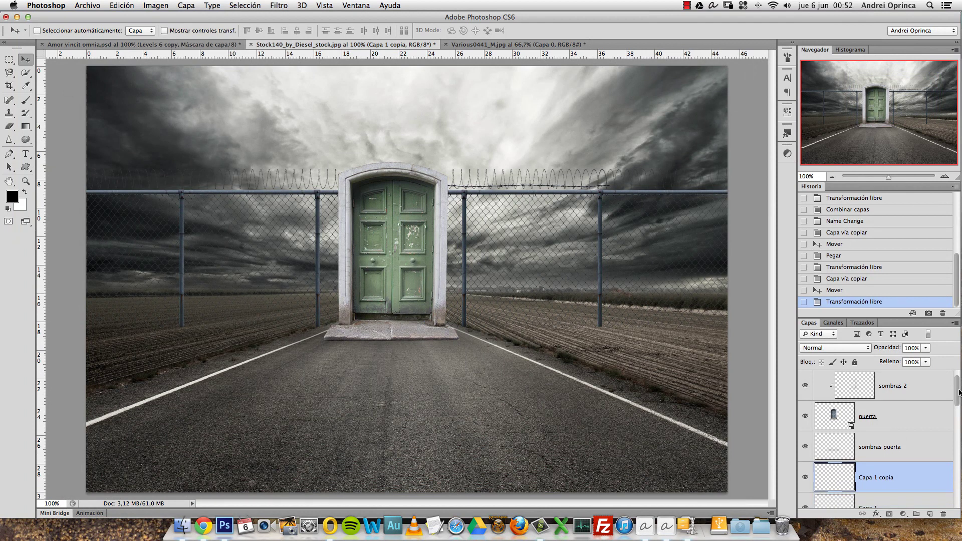
{"action": "scroll", "coordinate": [949, 432], "scroll_direction": "down", "scroll_amount": 1}
{"action": "scroll", "coordinate": [942, 436], "scroll_direction": "down", "scroll_amount": 1}
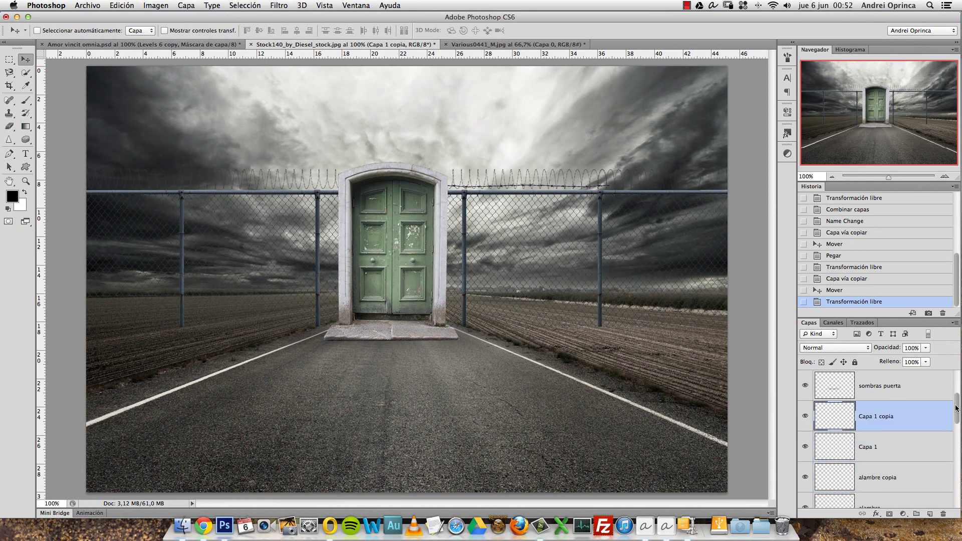
- Merge the two wire layers and move the strand up above the door
{"action": "left_click", "coordinate": [909, 447], "text": "shift"}
{"action": "key", "text": "super+e"}
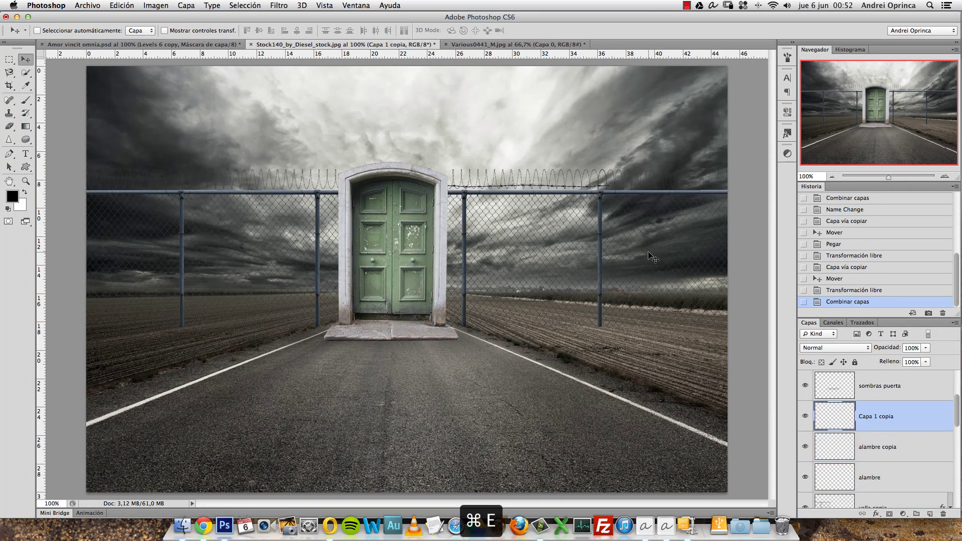
{"action": "left_click_drag", "start_coordinate": [652, 248], "coordinate": [633, 202]}
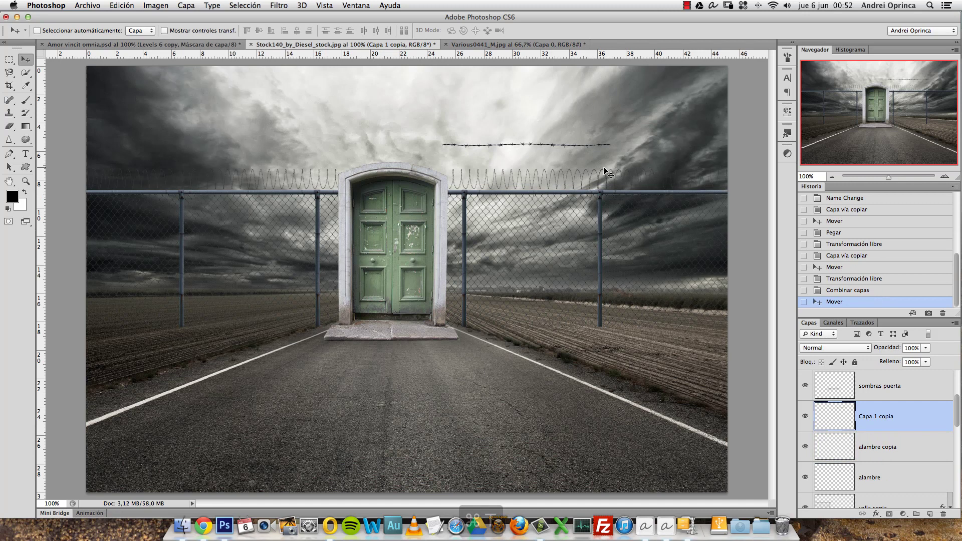
{"action": "key", "text": "super+t"}
{"action": "key", "text": "Escape"}
{"action": "left_click_drag", "start_coordinate": [598, 160], "coordinate": [440, 151]}
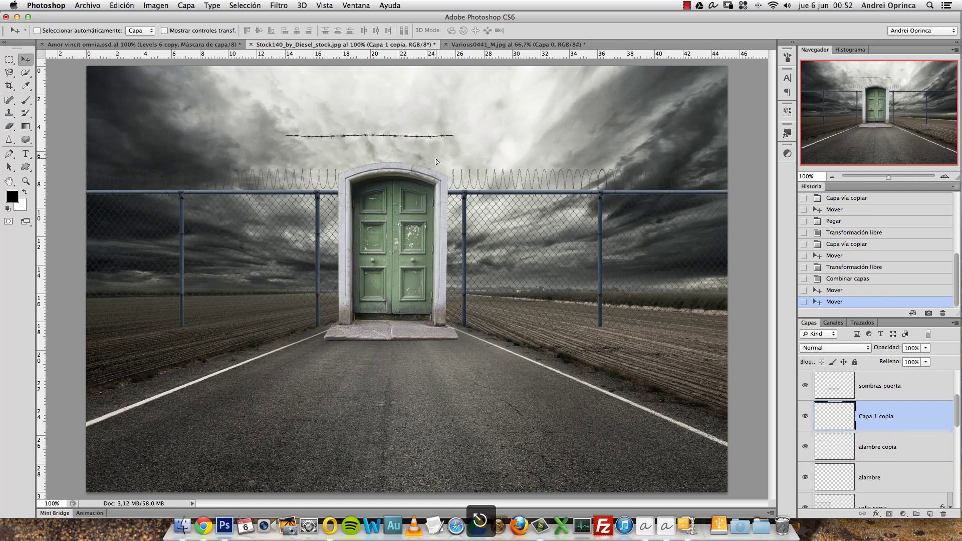
- Duplicate the merged wire, flip it vertically, and shift it right to lengthen the strand
{"action": "key", "text": "super+j"}
{"action": "key", "text": "super+t"}
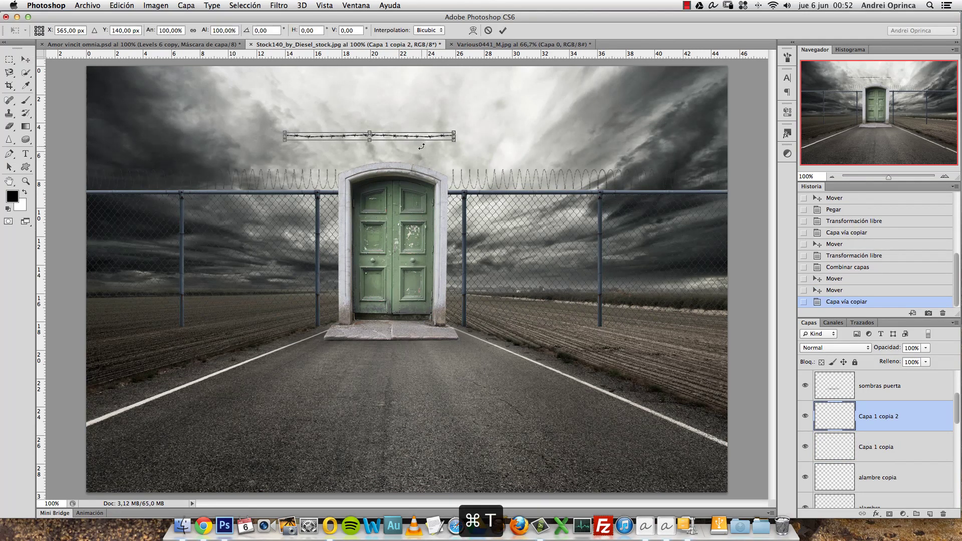
{"action": "right_click", "coordinate": [424, 132]}
{"action": "left_click", "coordinate": [464, 272]}
{"action": "key", "text": "Escape"}
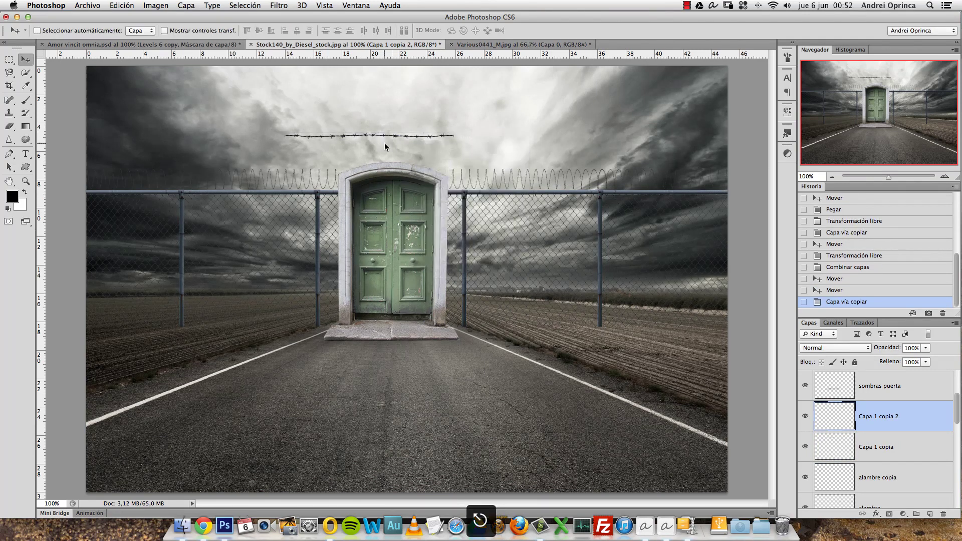
{"action": "left_click_drag", "start_coordinate": [376, 160], "coordinate": [521, 166]}
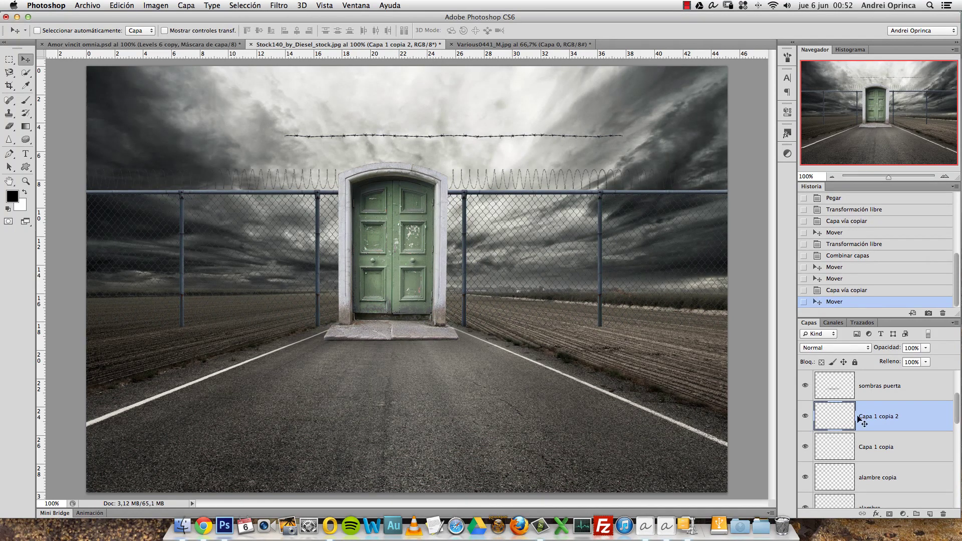
- Merge the wire copies into one long strand and lower it onto the right fence top
{"action": "left_click", "coordinate": [871, 446], "text": "shift"}
{"action": "key", "text": "super+e"}
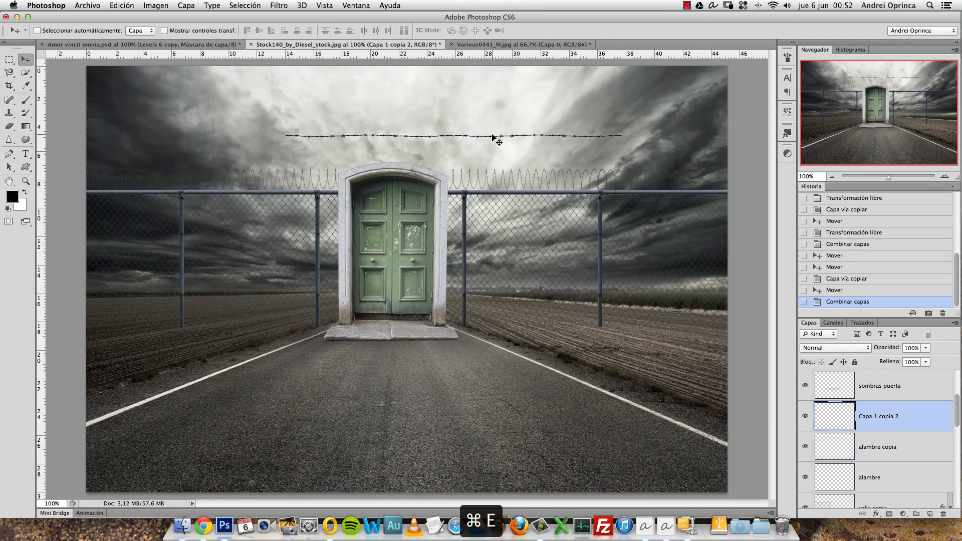
{"action": "mouse_move", "coordinate": [488, 134]}
{"action": "left_mouse_down"}
{"action": "mouse_move", "coordinate": [605, 181]}
{"action": "mouse_move", "coordinate": [645, 184]}
{"action": "left_mouse_up"}
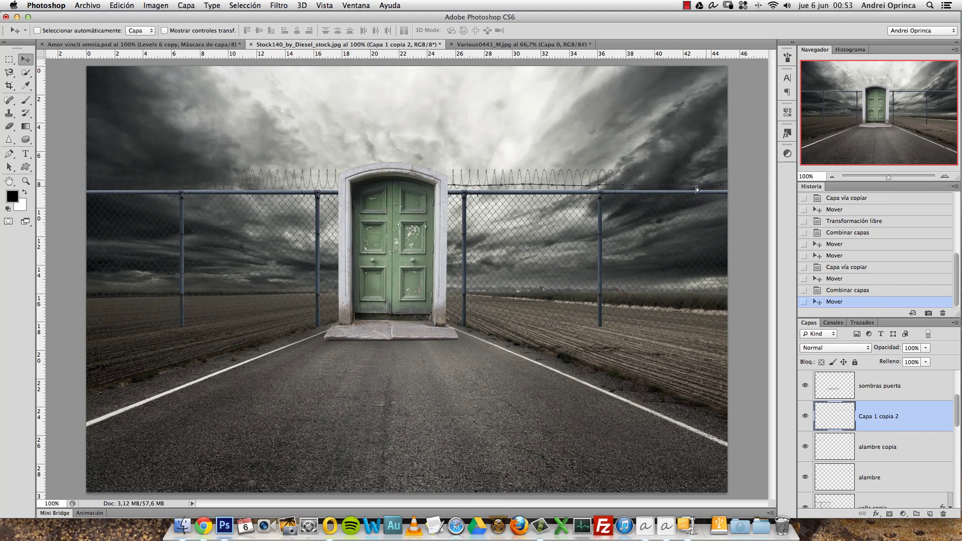
- Try a vertically flipped duplicate of the long wire, then undo the attempt
{"action": "left_click", "coordinate": [644, 168], "text": "super"}
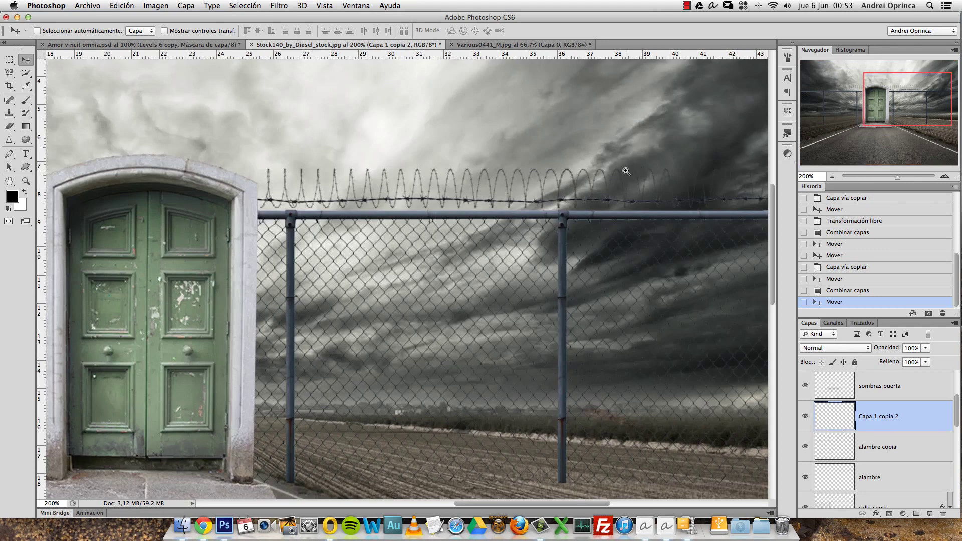
{"action": "key", "text": "super+j"}
{"action": "key", "text": "super+t"}
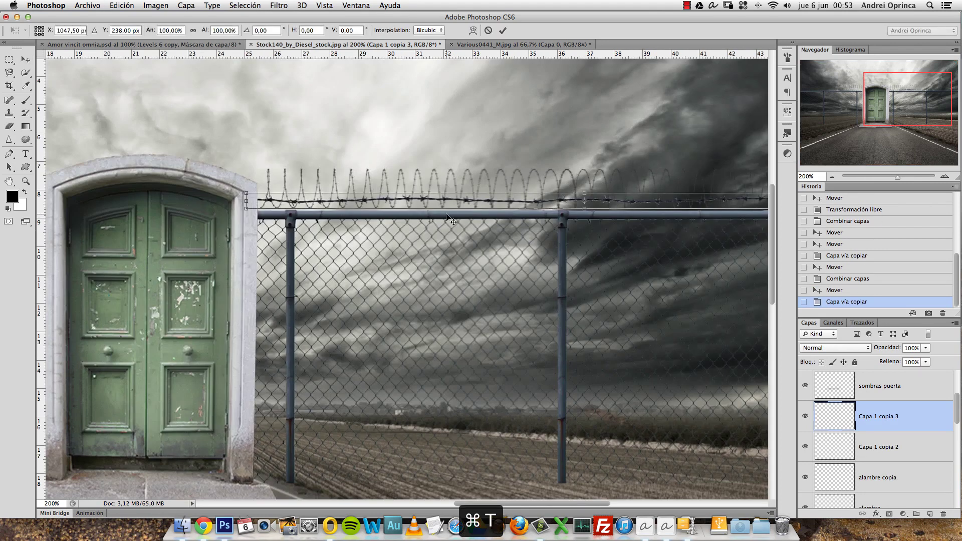
{"action": "right_click", "coordinate": [450, 204]}
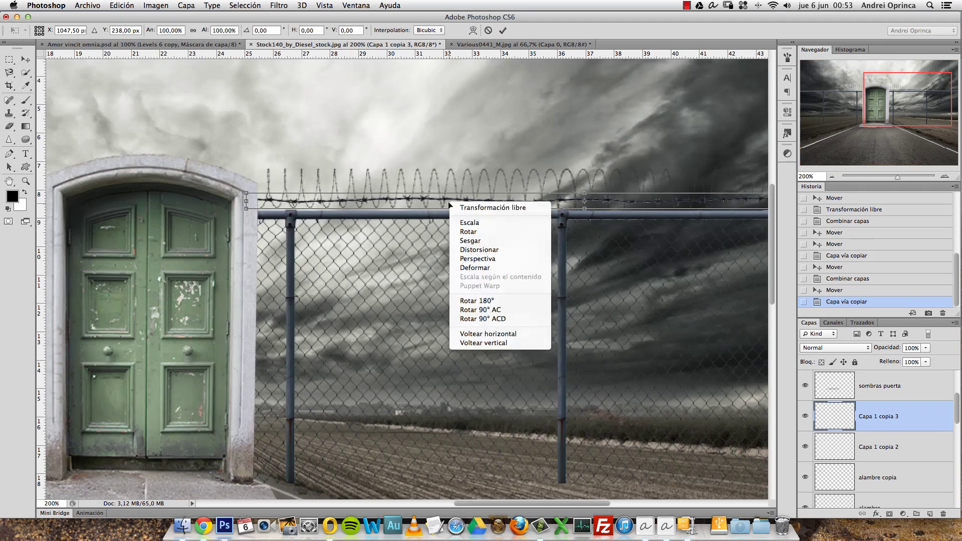
{"action": "left_click", "coordinate": [496, 344]}
{"action": "left_click_drag", "start_coordinate": [499, 242], "coordinate": [498, 216]}
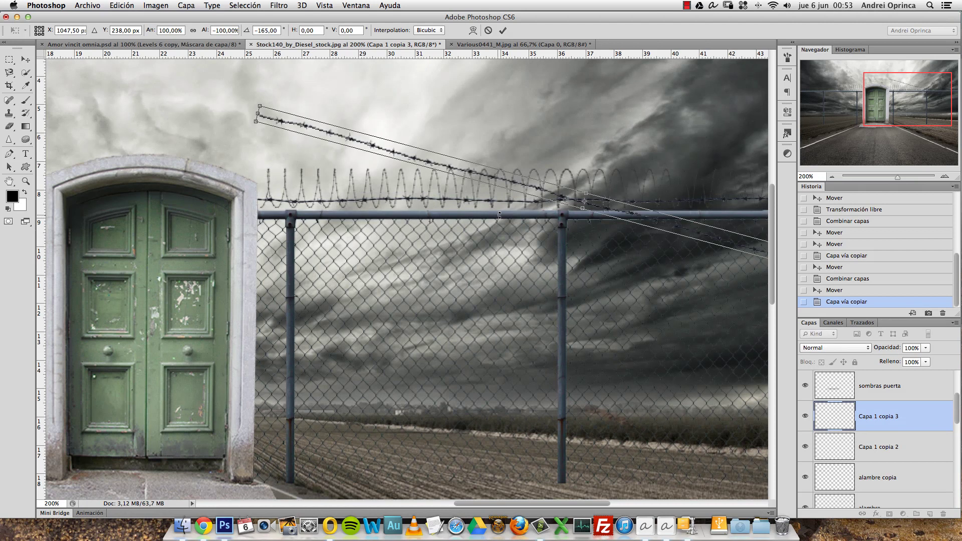
{"action": "key", "text": "super+z"}
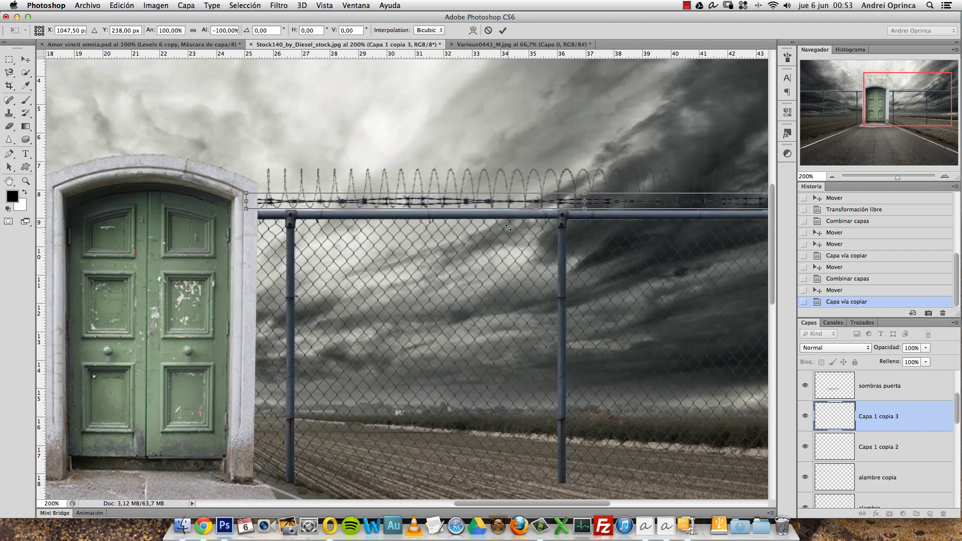
{"action": "key", "text": "Return"}
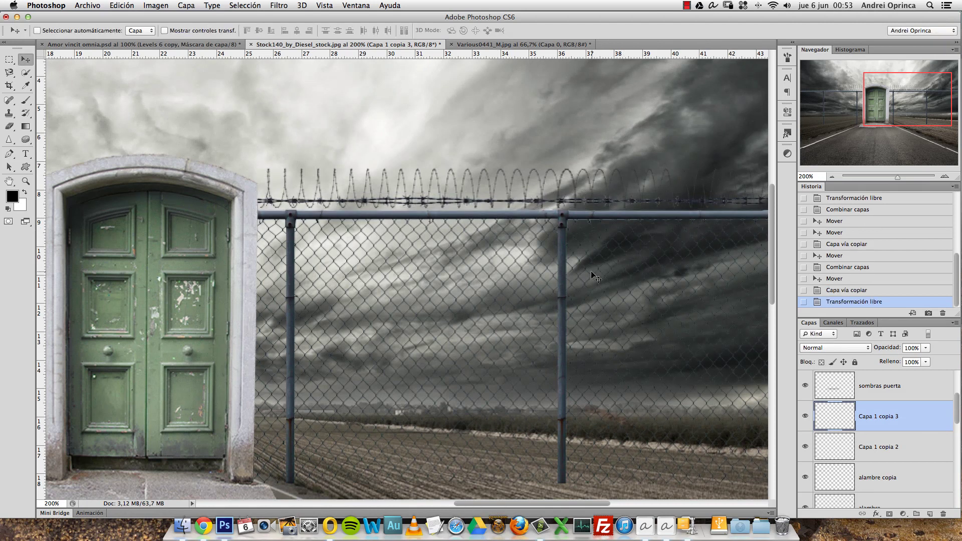
{"action": "mouse_move", "coordinate": [595, 273]}
{"action": "left_mouse_down"}
{"action": "mouse_move", "coordinate": [541, 255]}
{"action": "mouse_move", "coordinate": [581, 197]}
{"action": "left_mouse_up"}
{"action": "key", "text": "super+space"}
{"action": "key", "text": "super+space"}
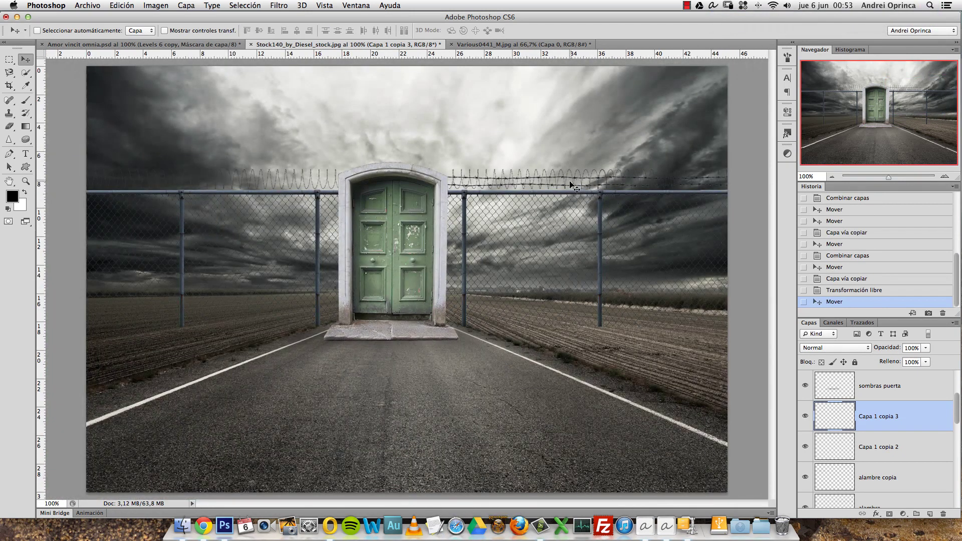
{"action": "key", "text": "alt+super+z"}
{"action": "key", "text": "alt+super+z"}
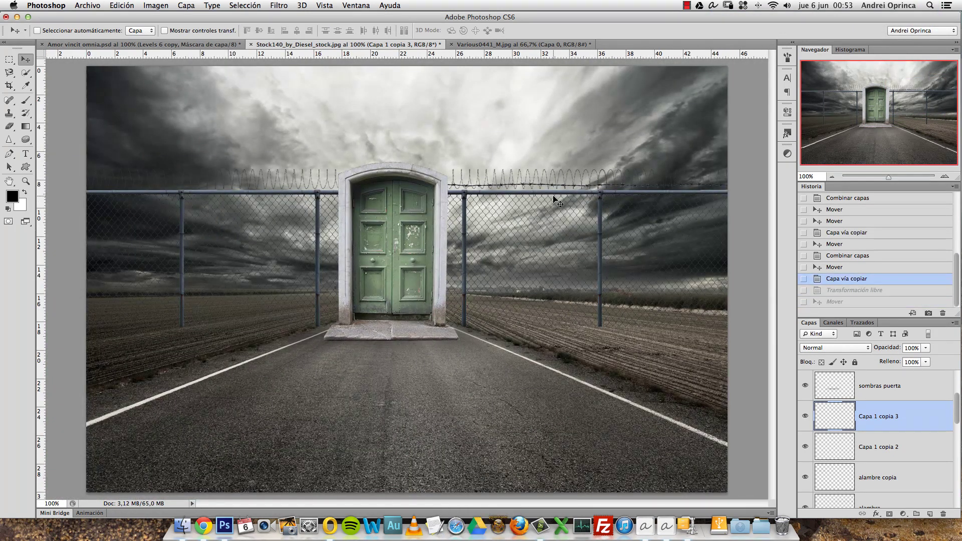
- Nudge the right wire down, flip it vertically, and fit it along the right fence top
{"action": "key", "text": "Down"}
{"action": "key", "text": "Down"}
{"action": "key", "text": "Down"}
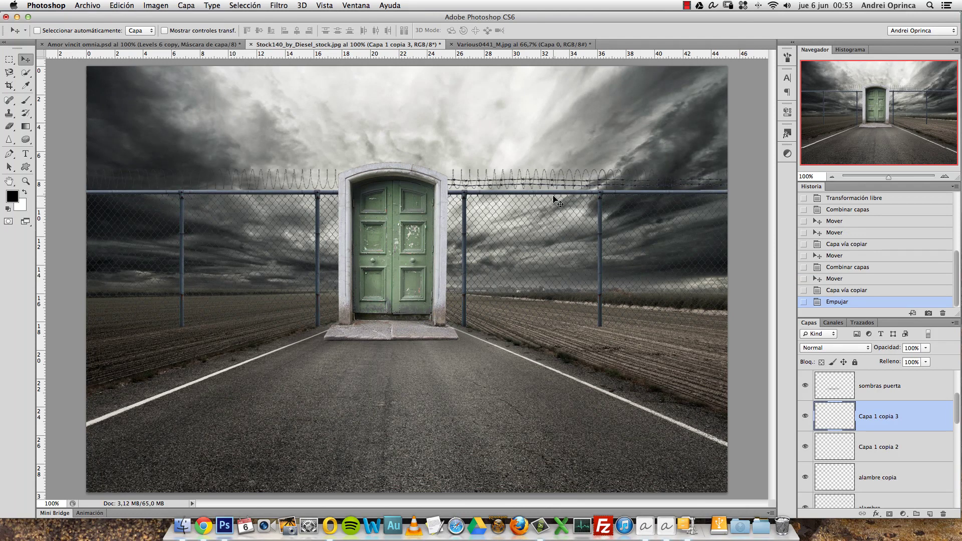
{"action": "key", "text": "Down"}
{"action": "key", "text": "Down"}
{"action": "key", "text": "super+t"}
{"action": "right_click", "coordinate": [464, 178]}
{"action": "left_click", "coordinate": [544, 303]}
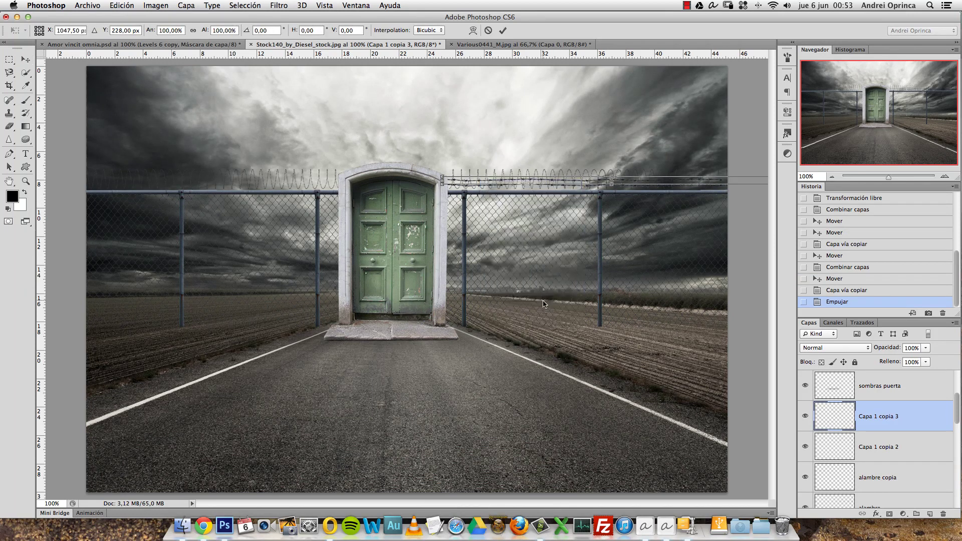
{"action": "right_click", "coordinate": [530, 181]}
{"action": "left_click", "coordinate": [555, 320]}
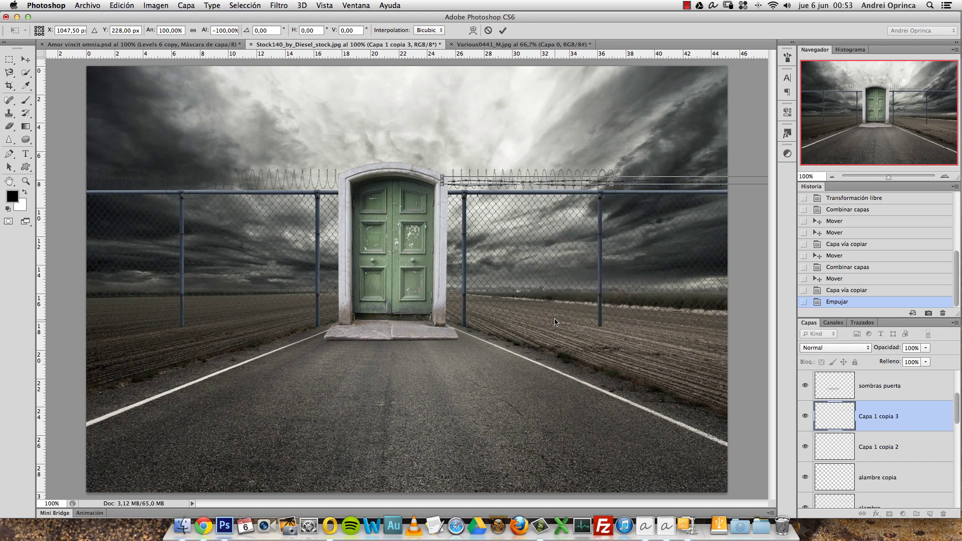
{"action": "key", "text": "Return"}
{"action": "left_click_drag", "start_coordinate": [574, 214], "coordinate": [576, 201]}
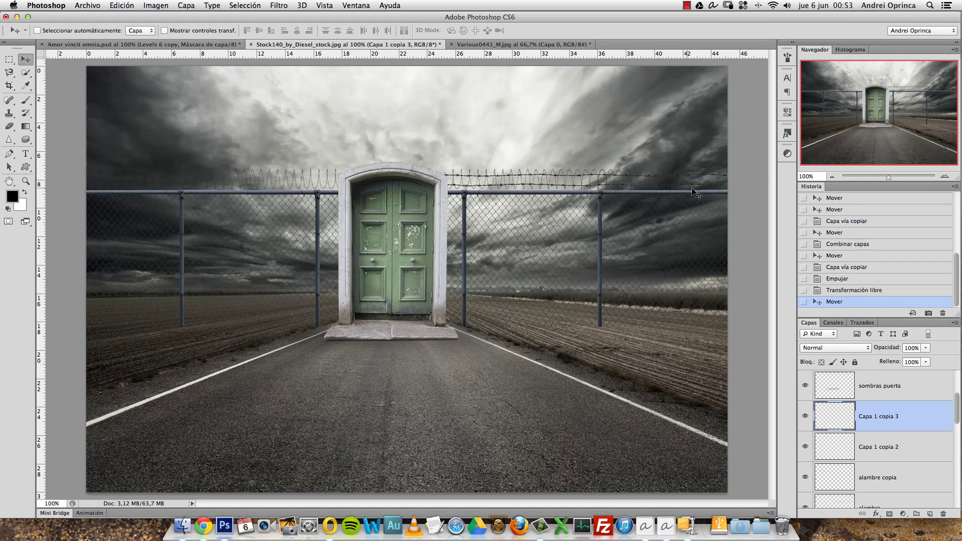
{"action": "left_click_drag", "start_coordinate": [647, 197], "coordinate": [657, 192]}
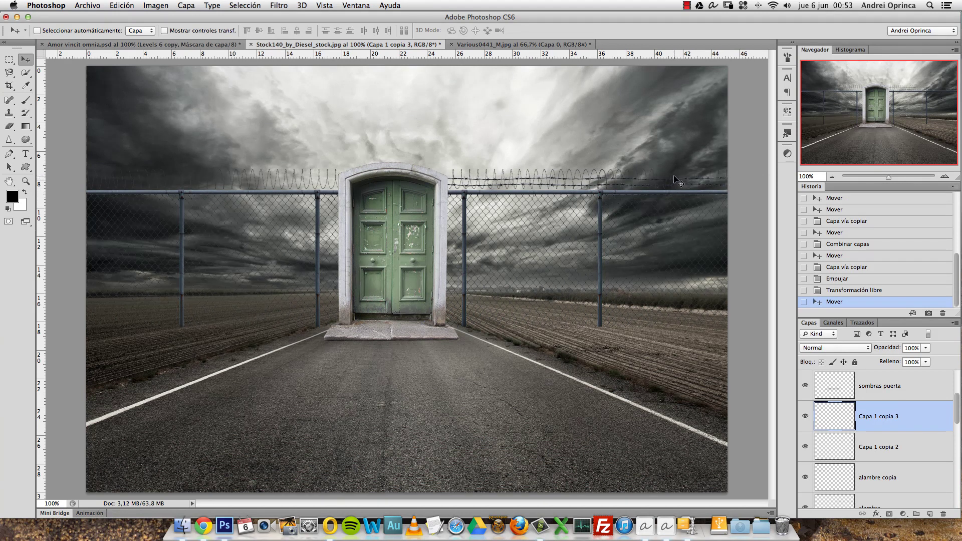
{"action": "left_click", "coordinate": [900, 445], "text": "shift"}
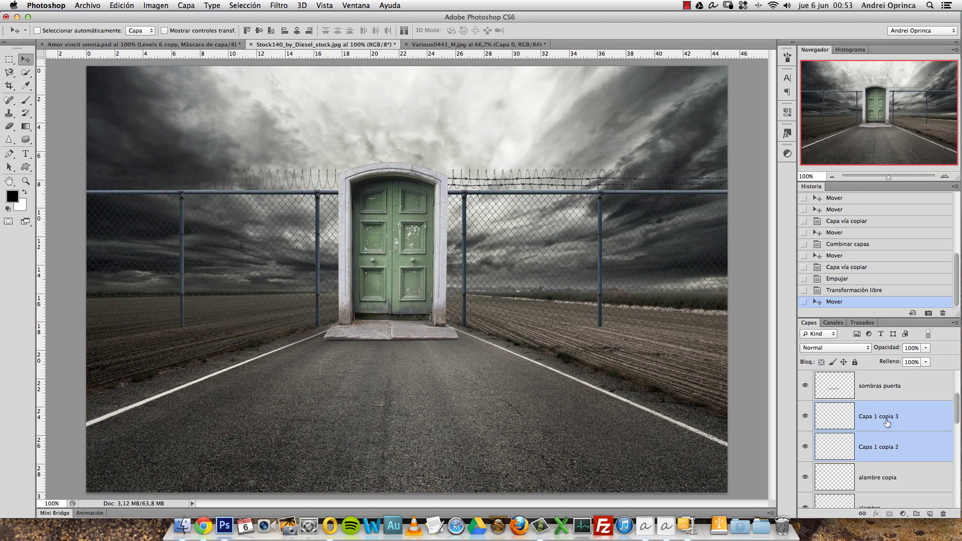
- Convert the two right-side wire layers into a smart object named 'alambre 2'
{"action": "right_click", "coordinate": [887, 423]}
{"action": "left_click", "coordinate": [837, 219]}
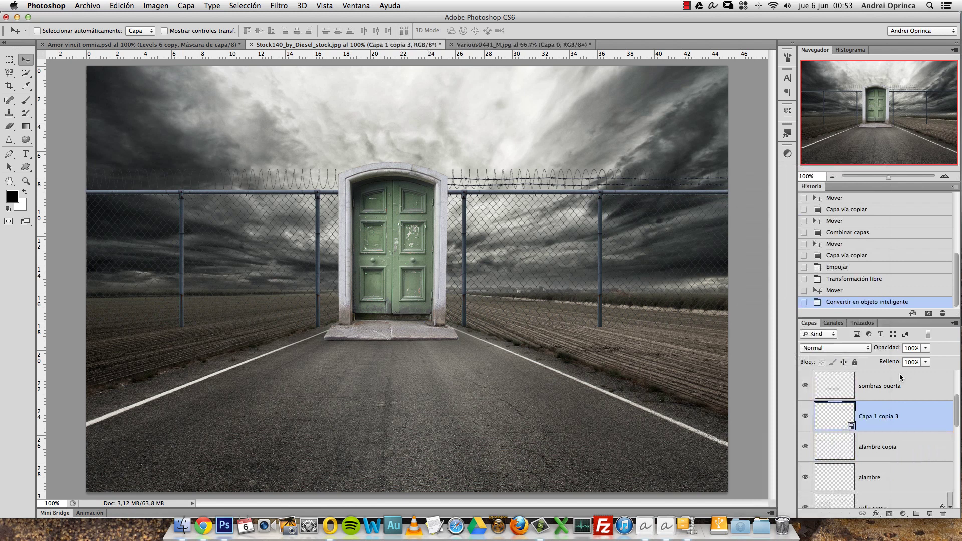
{"action": "double_click", "coordinate": [885, 419]}
{"action": "type", "text": "alambre 2"}
{"action": "key", "text": "Return"}
- Place a duplicate of alambre 2 along the left fence top
{"action": "key", "text": "super+j"}
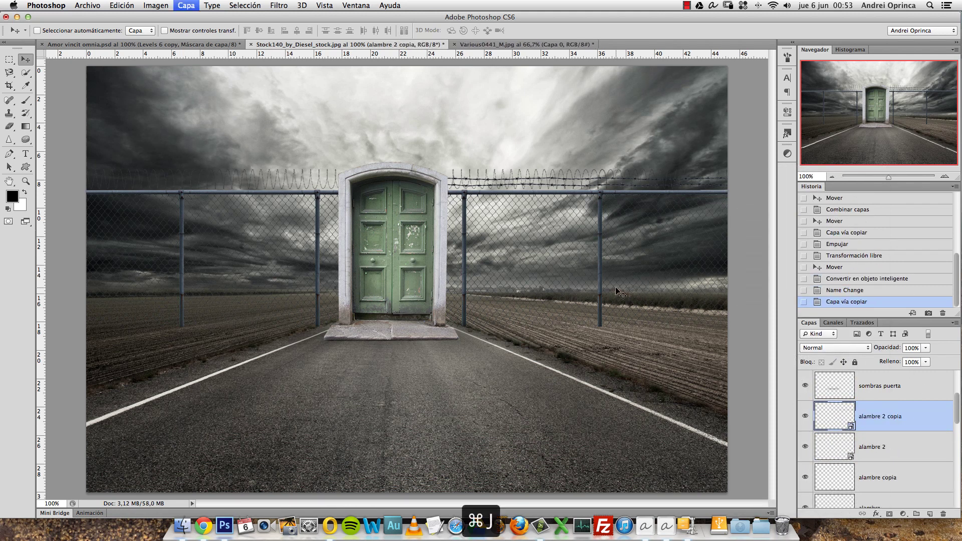
{"action": "left_click_drag", "start_coordinate": [657, 162], "coordinate": [266, 158]}
{"action": "key", "text": "super+t"}
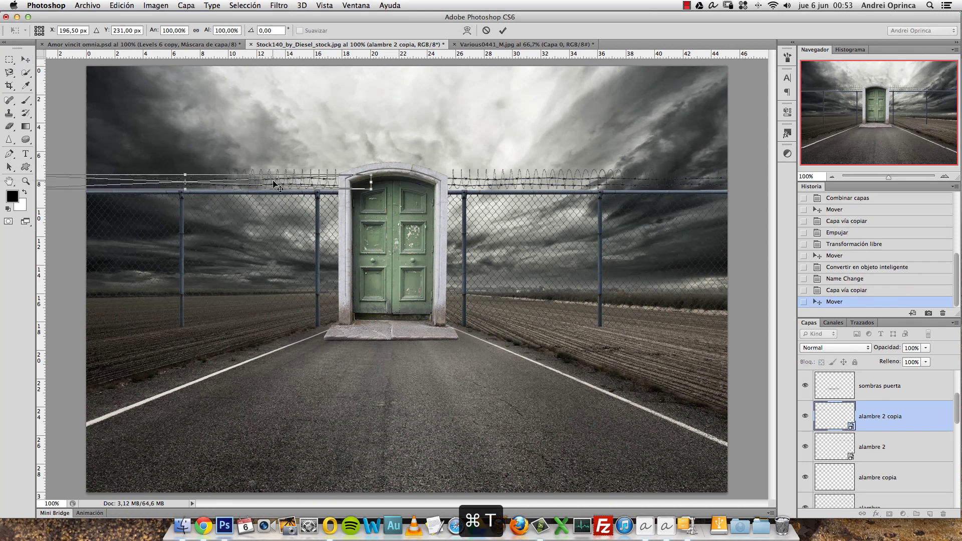
{"action": "key", "text": "Return"}
{"action": "left_click_drag", "start_coordinate": [311, 182], "coordinate": [316, 183]}
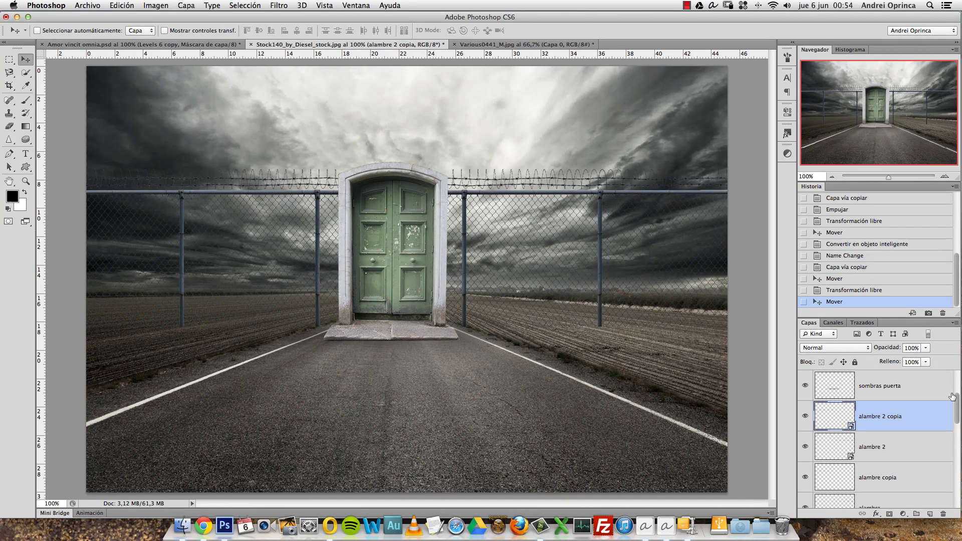
{"action": "left_click_drag", "start_coordinate": [958, 403], "coordinate": [957, 413]}
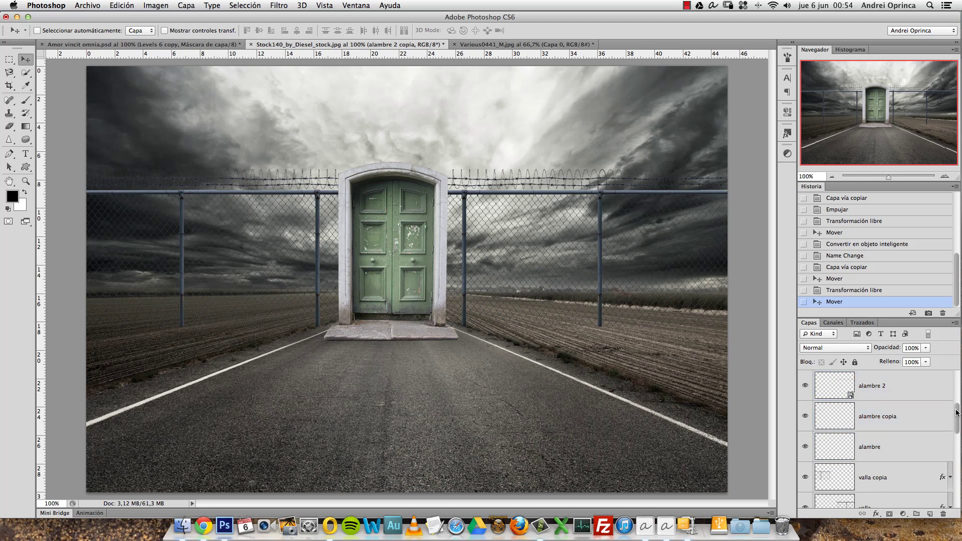
{"action": "scroll", "coordinate": [957, 423], "scroll_direction": "down", "scroll_amount": 1}
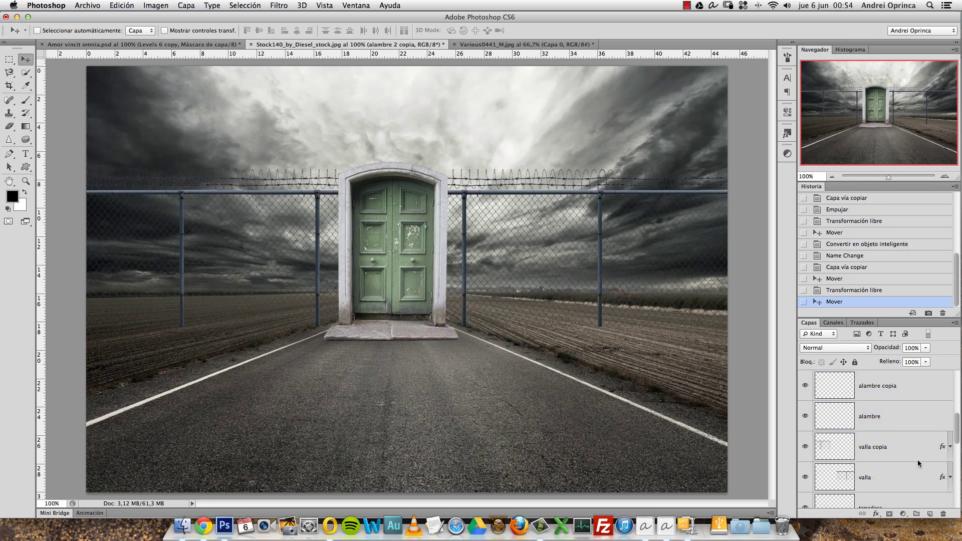
{"action": "left_click", "coordinate": [910, 476], "text": "shift"}
- Group the alambre and valla layers into a folder named 'alambrada'
{"action": "left_click_drag", "start_coordinate": [957, 430], "coordinate": [957, 437]}
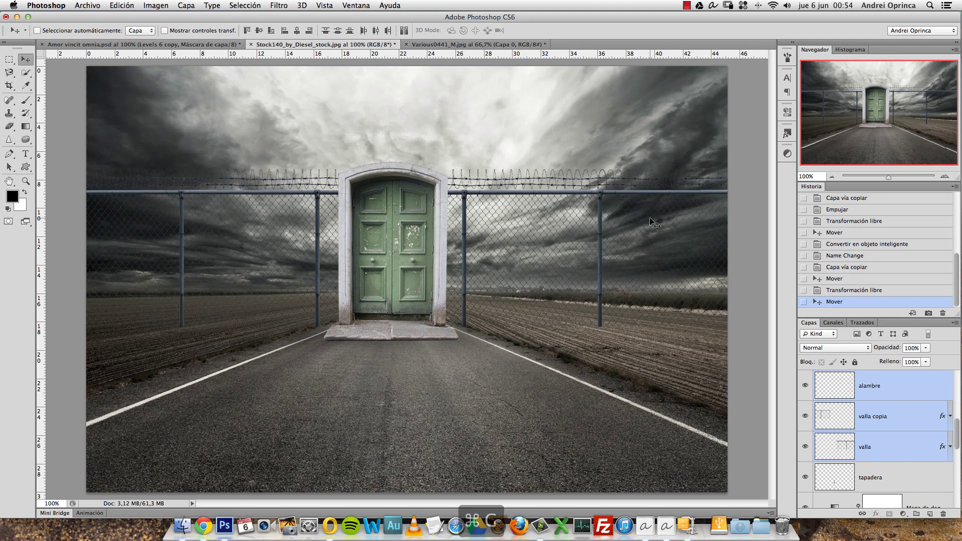
{"action": "key", "text": "ctrl+g"}
{"action": "double_click", "coordinate": [844, 377]}
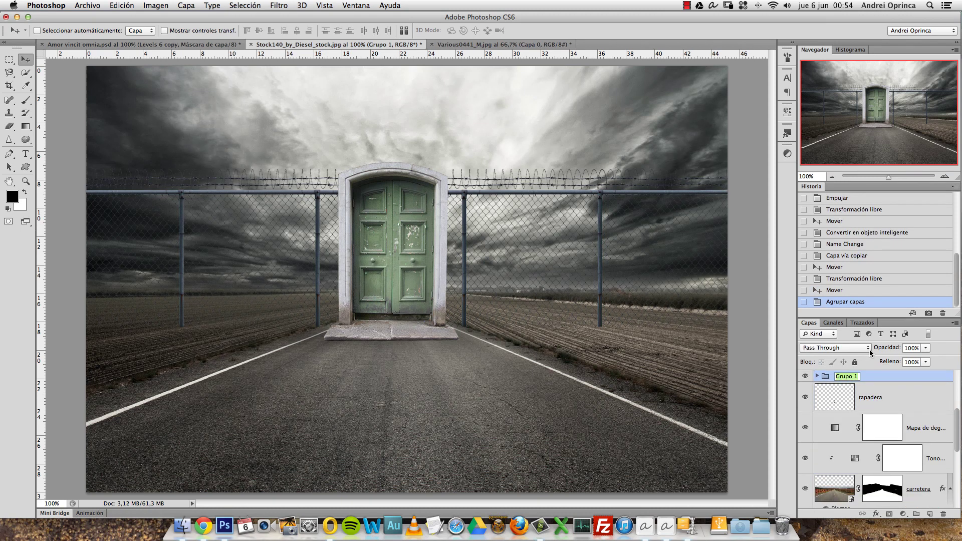
{"action": "type", "text": "alambra"}
{"action": "type", "text": "da"}
{"action": "key", "text": "Return"}
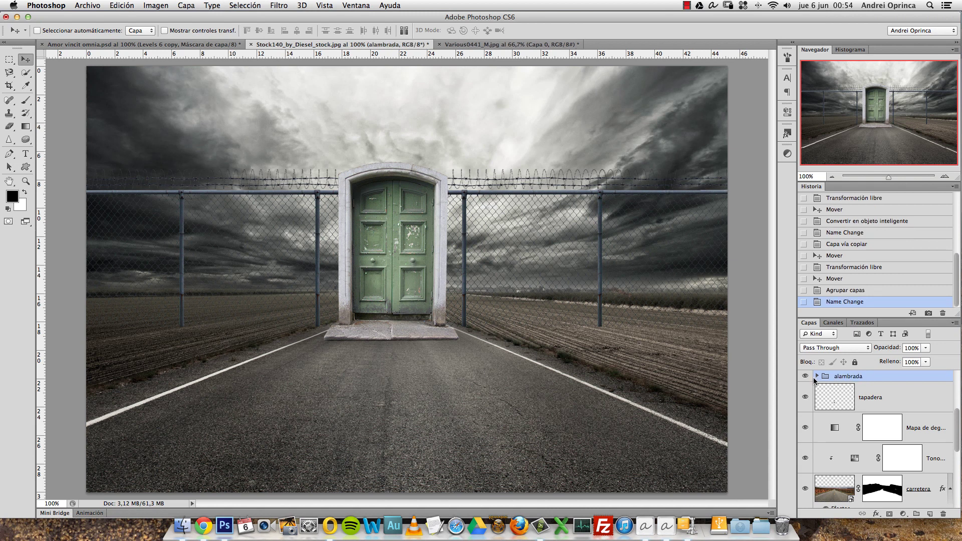
- Expand alambrada, inspect its layers and select valla copia, then collapse it
{"action": "left_click", "coordinate": [817, 376]}
{"action": "scroll", "coordinate": [945, 431], "scroll_direction": "down", "scroll_amount": 2}
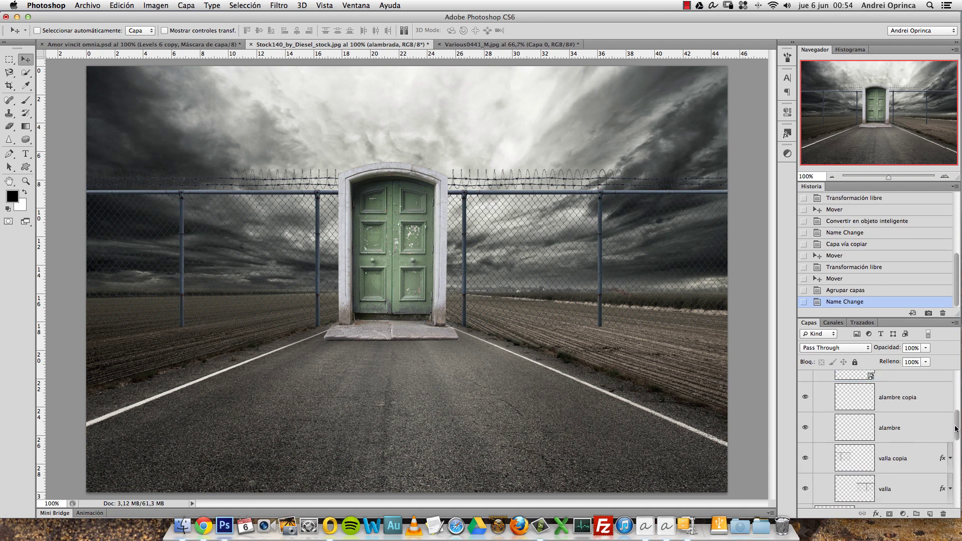
{"action": "scroll", "coordinate": [938, 448], "scroll_direction": "down", "scroll_amount": 1}
{"action": "left_click", "coordinate": [909, 439]}
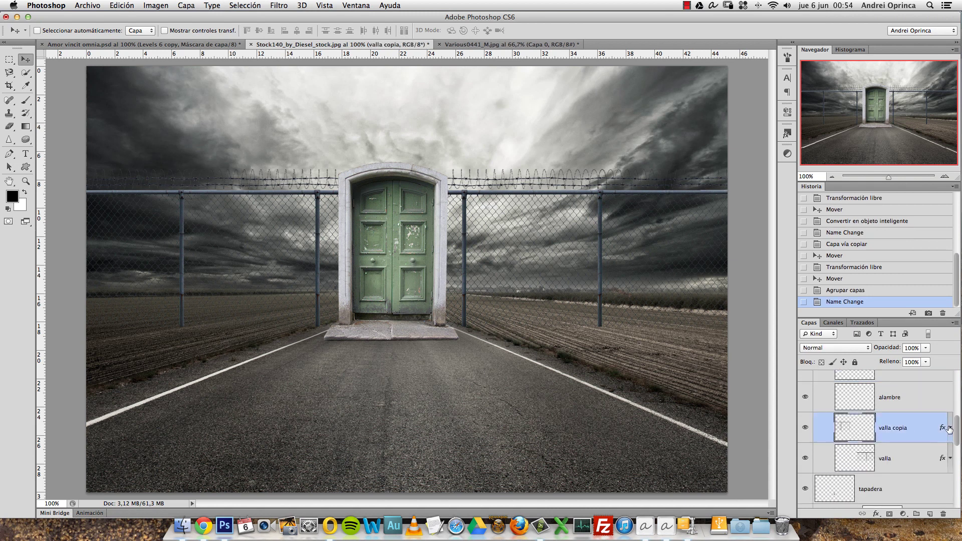
{"action": "scroll", "coordinate": [953, 429], "scroll_direction": "up", "scroll_amount": 2}
{"action": "scroll", "coordinate": [958, 406], "scroll_direction": "up", "scroll_amount": 2}
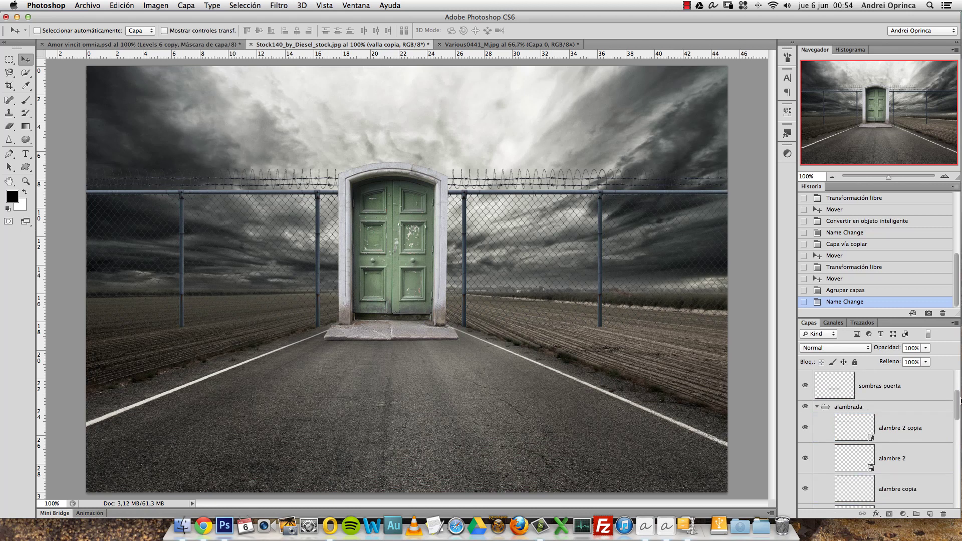
{"action": "left_click", "coordinate": [817, 407]}
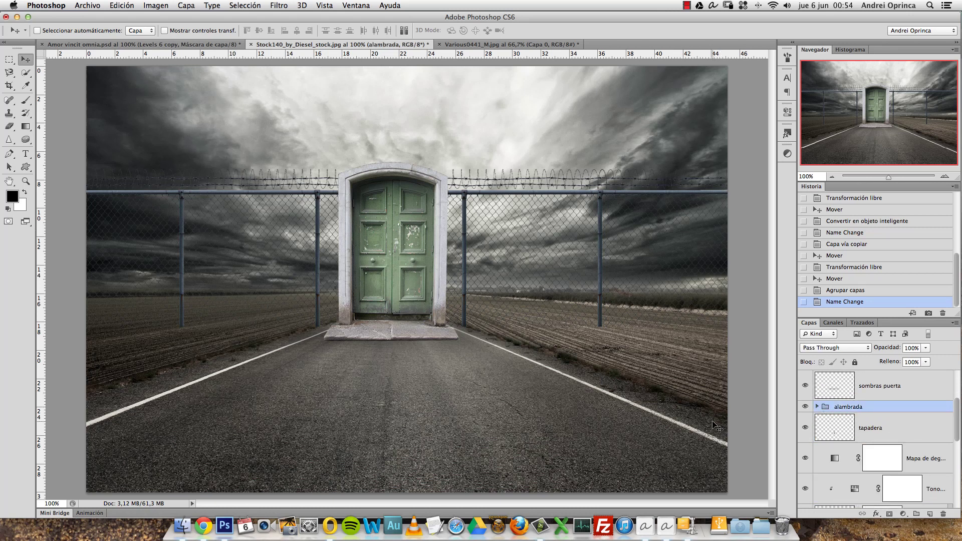
- Reopen alambrada to check valla copia, then collapse and select the group
{"action": "left_click", "coordinate": [817, 407]}
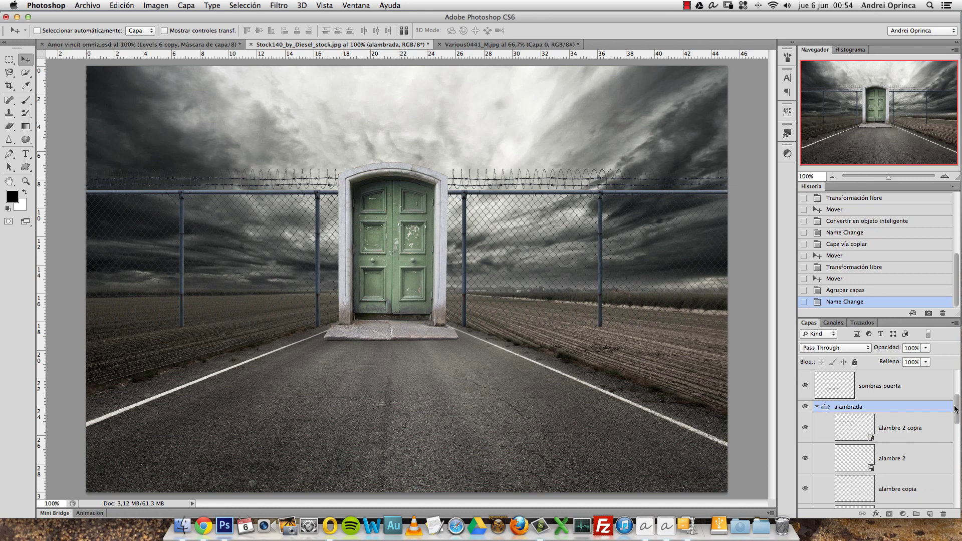
{"action": "left_click_drag", "start_coordinate": [955, 408], "coordinate": [956, 424]}
{"action": "left_click", "coordinate": [916, 458]}
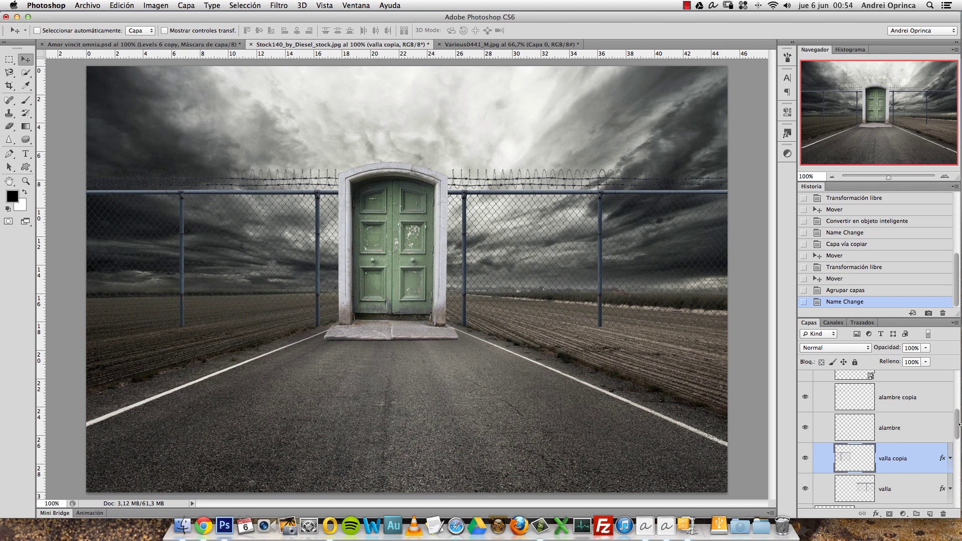
{"action": "left_click_drag", "start_coordinate": [957, 425], "coordinate": [959, 399]}
{"action": "left_click", "coordinate": [817, 437]}
{"action": "left_click", "coordinate": [852, 438]}
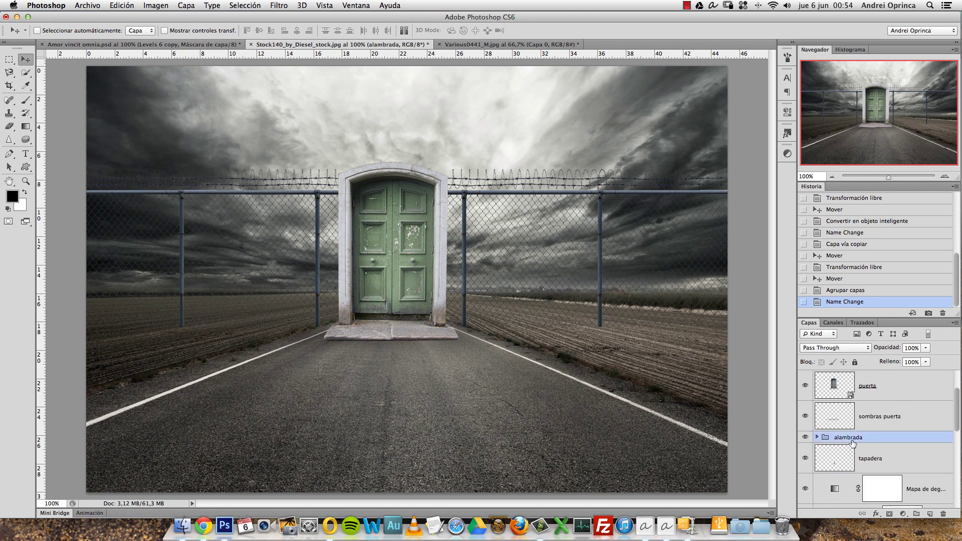
{"action": "left_click", "coordinate": [904, 513]}
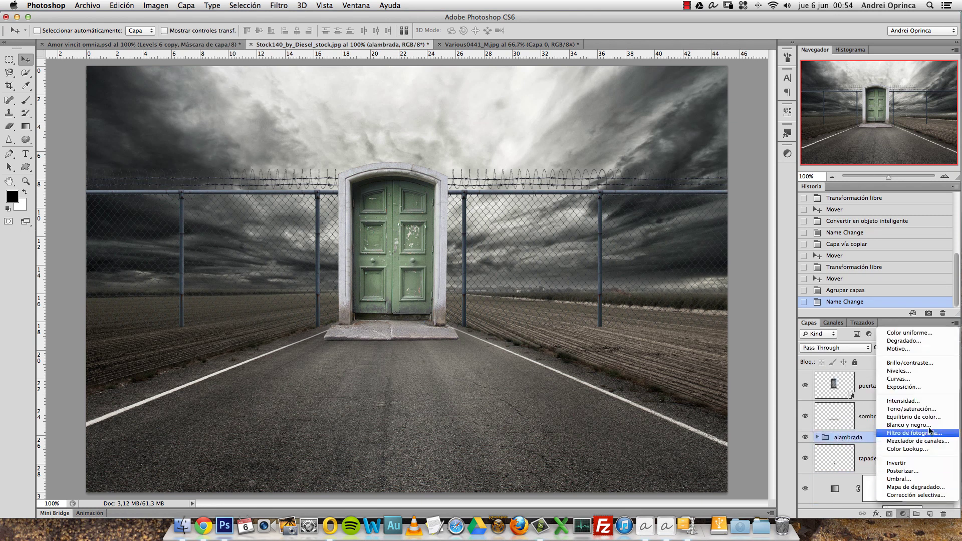
- Add a Hue/Saturation layer clipped to alambrada with saturation lowered to about -59
{"action": "left_click", "coordinate": [924, 409]}
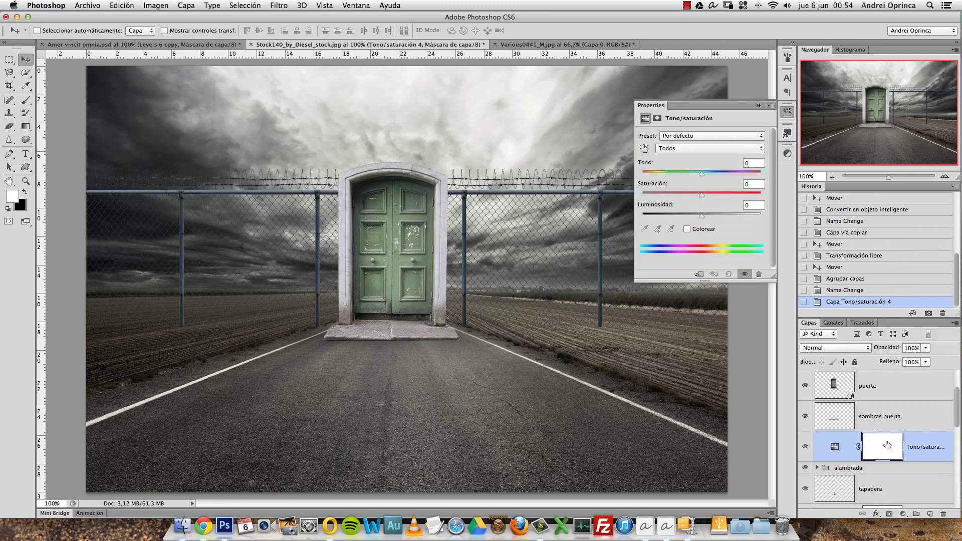
{"action": "left_click", "coordinate": [920, 467], "text": "alt"}
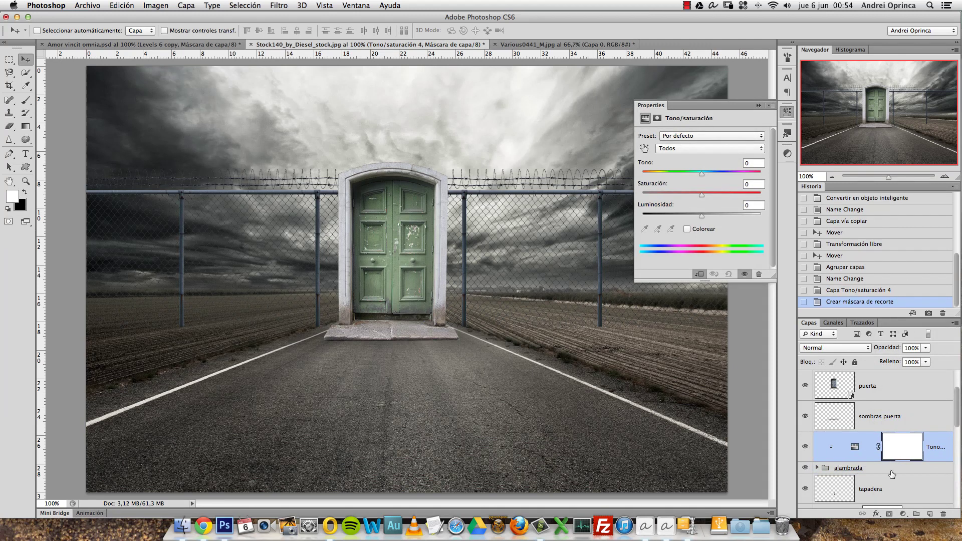
{"action": "left_click", "coordinate": [890, 472]}
{"action": "left_click", "coordinate": [861, 451]}
{"action": "left_click_drag", "start_coordinate": [703, 195], "coordinate": [660, 197]}
{"action": "left_click", "coordinate": [758, 105]}
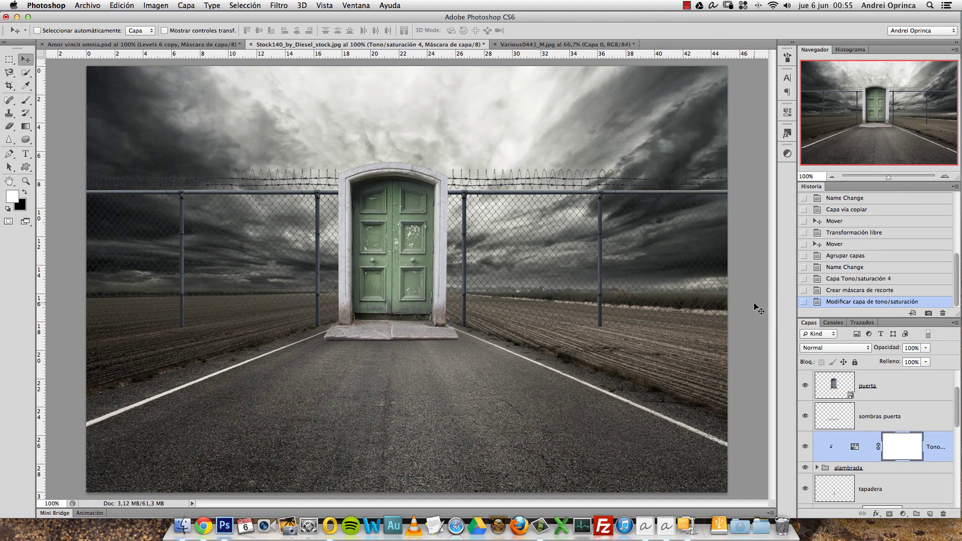
{"action": "double_click", "coordinate": [855, 447]}
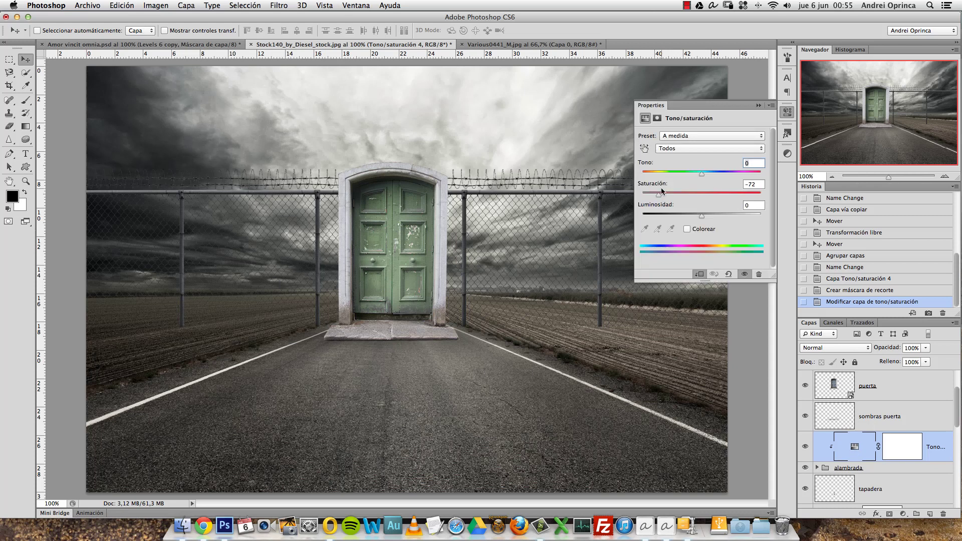
{"action": "left_click_drag", "start_coordinate": [662, 190], "coordinate": [667, 198]}
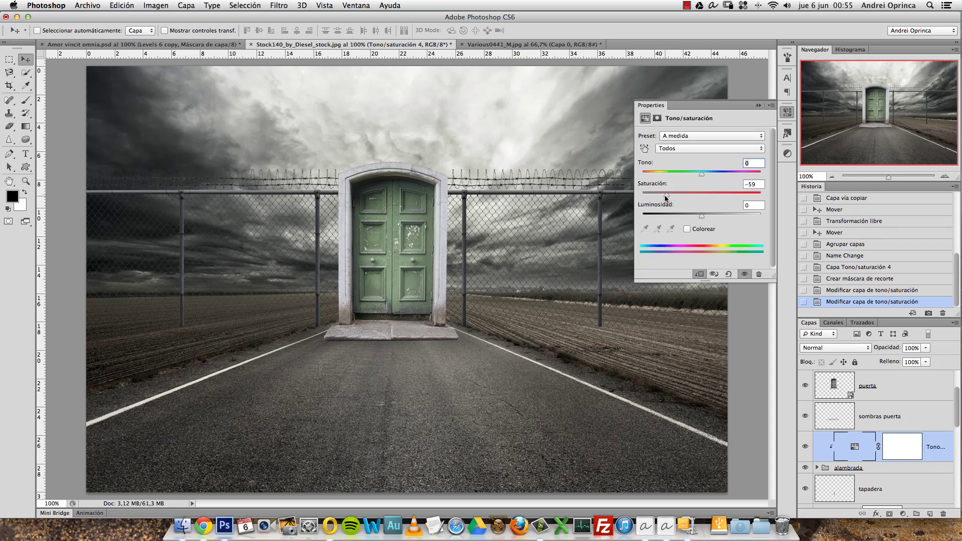
{"action": "left_click", "coordinate": [757, 106]}
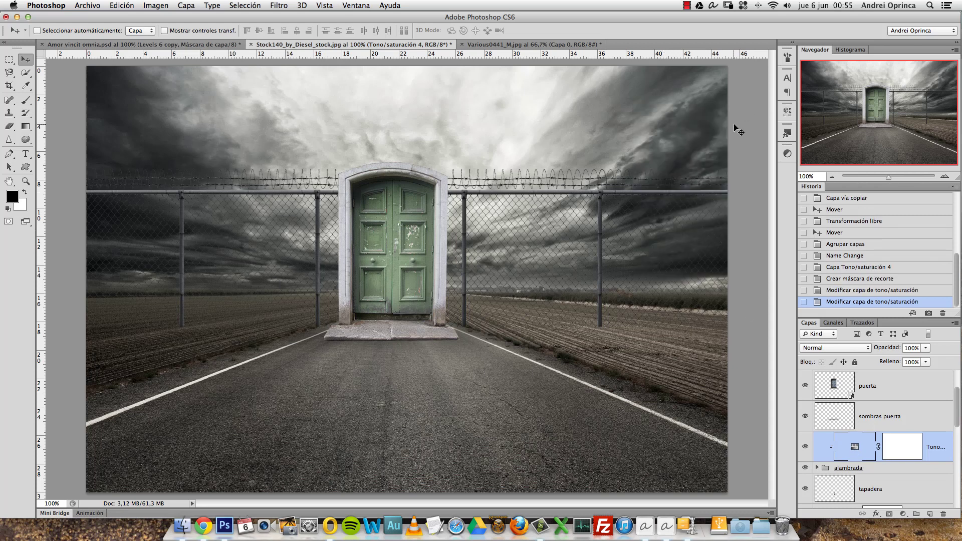
{"action": "left_click", "coordinate": [920, 471]}
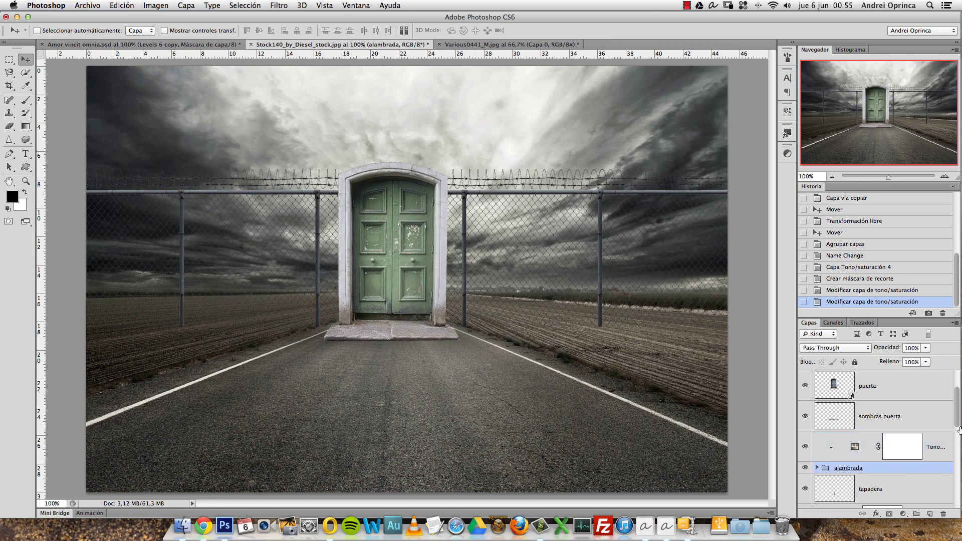
{"action": "scroll", "coordinate": [958, 412], "scroll_direction": "down", "scroll_amount": 2}
- Enable a Gradient Overlay on alambrada with a 0° angle and Reflected style
{"action": "double_click", "coordinate": [942, 437]}
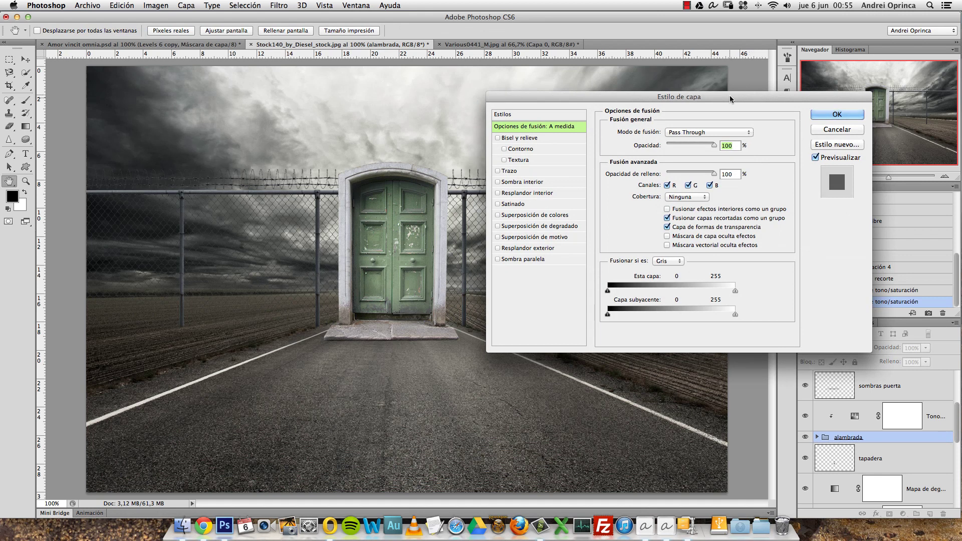
{"action": "mouse_move", "coordinate": [730, 97]}
{"action": "left_mouse_down"}
{"action": "mouse_move", "coordinate": [732, 210]}
{"action": "mouse_move", "coordinate": [844, 190]}
{"action": "left_mouse_up"}
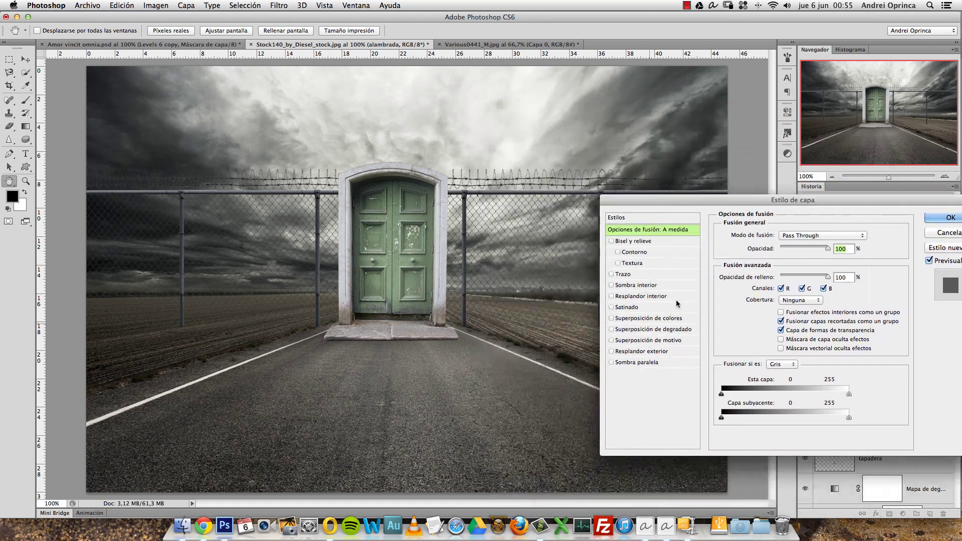
{"action": "left_click", "coordinate": [642, 329]}
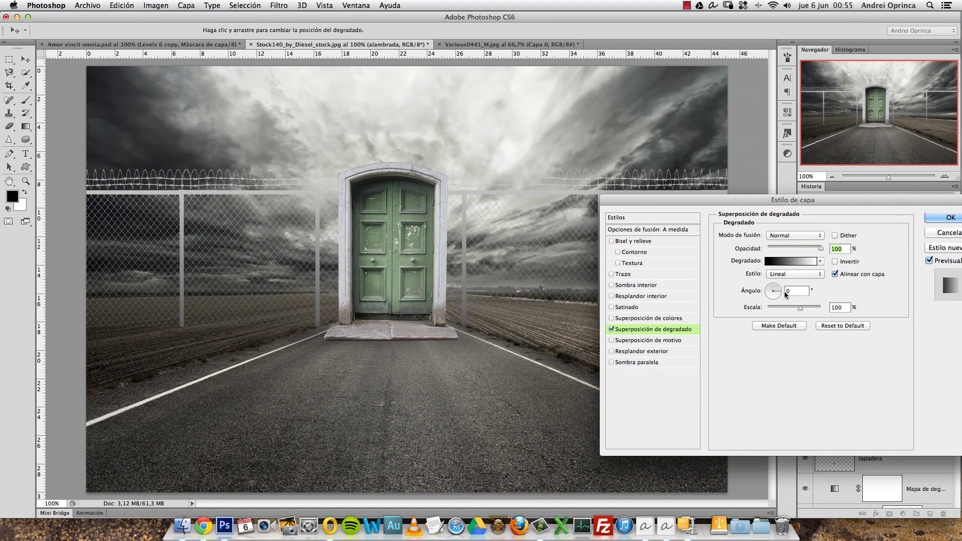
{"action": "left_click", "coordinate": [780, 290]}
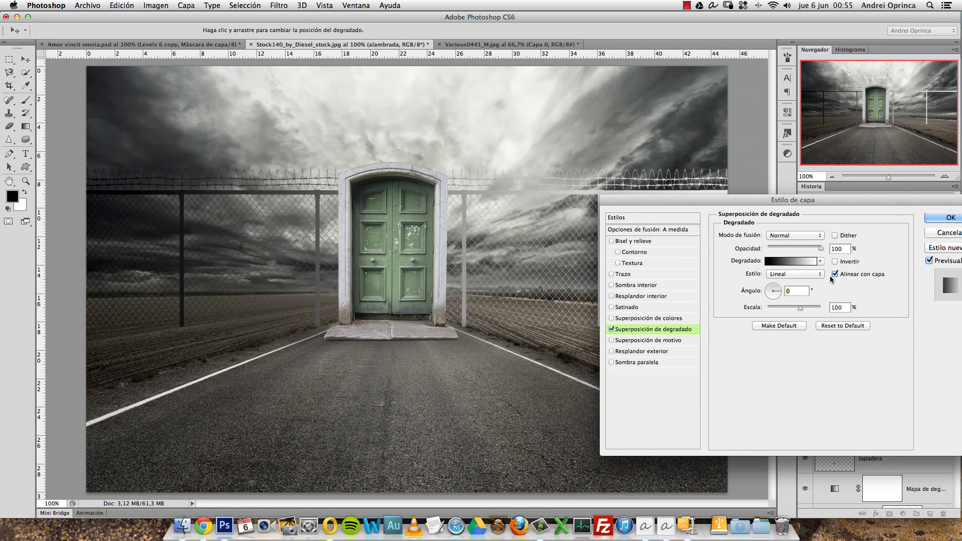
{"action": "left_click", "coordinate": [809, 262]}
{"action": "key", "text": "Return"}
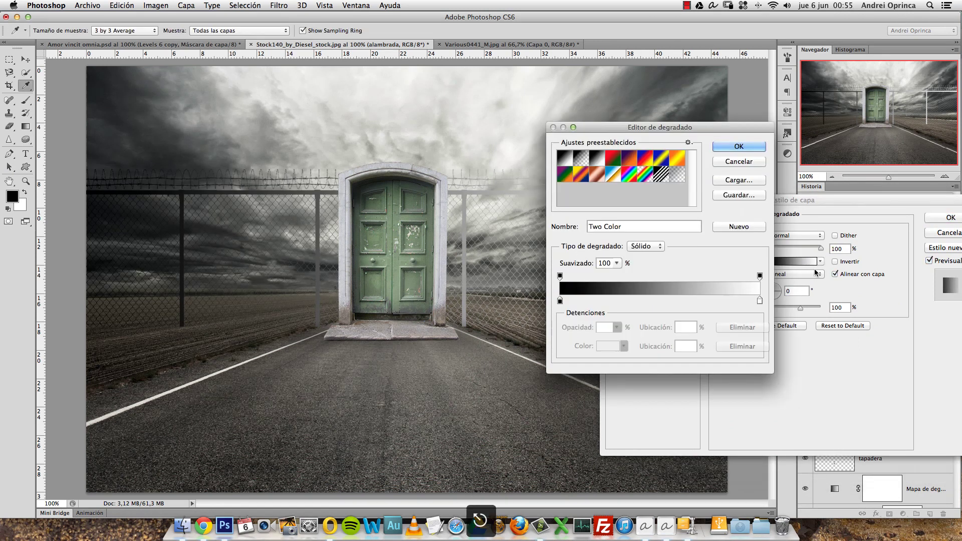
{"action": "left_click", "coordinate": [797, 274]}
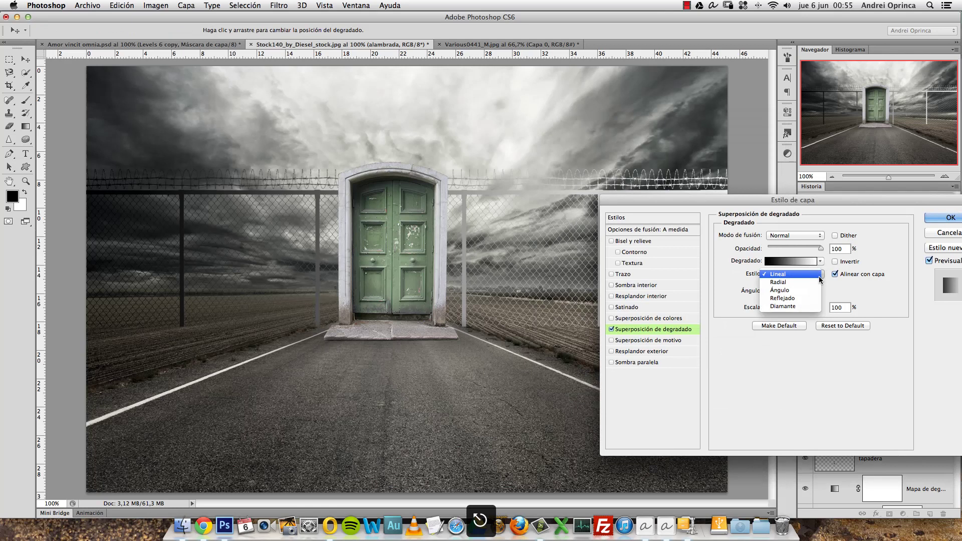
{"action": "left_click", "coordinate": [782, 298]}
- Invert the gradient and blend it in Soft Light at 37% opacity, then apply it
{"action": "mouse_move", "coordinate": [785, 198]}
{"action": "left_mouse_down"}
{"action": "mouse_move", "coordinate": [675, 277]}
{"action": "mouse_move", "coordinate": [754, 245]}
{"action": "mouse_move", "coordinate": [617, 258]}
{"action": "left_mouse_up"}
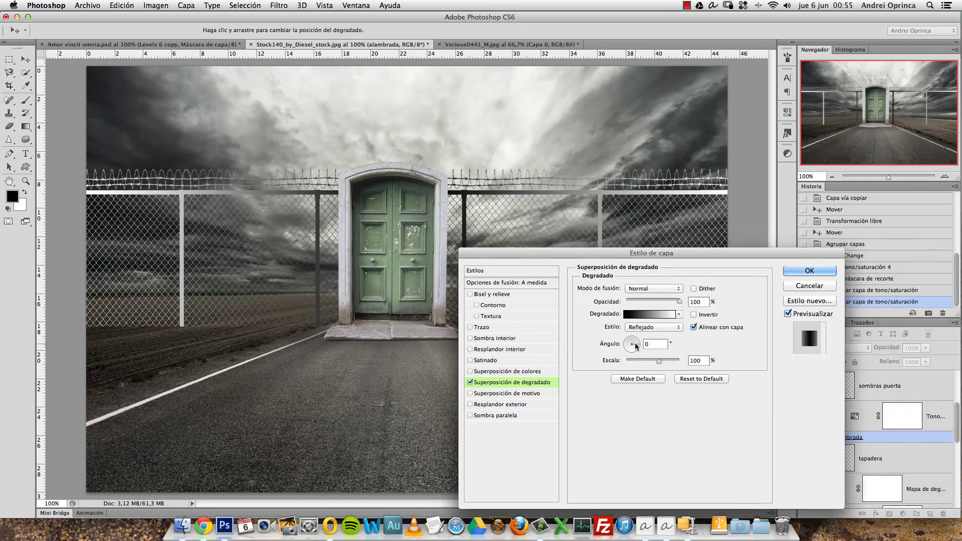
{"action": "left_click", "coordinate": [694, 315]}
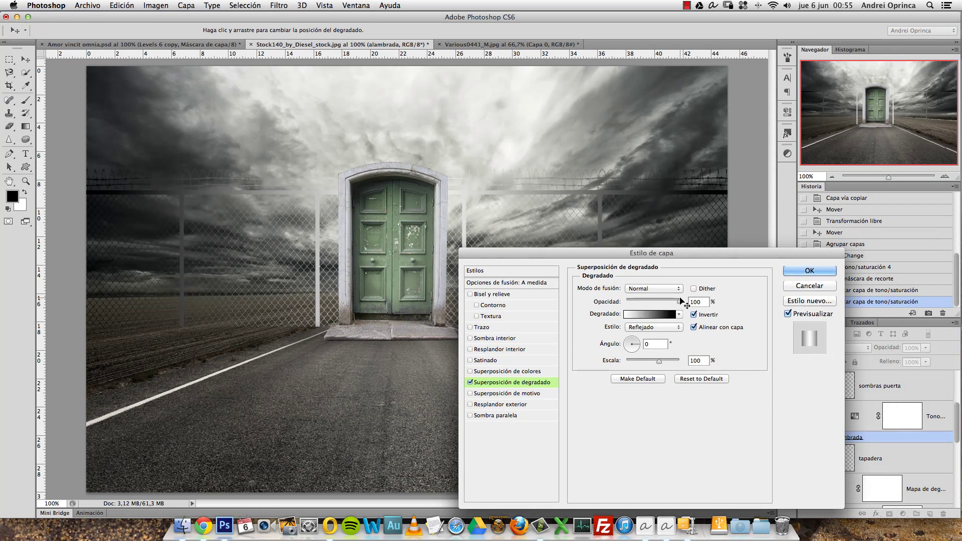
{"action": "left_click_drag", "start_coordinate": [679, 301], "coordinate": [642, 302]}
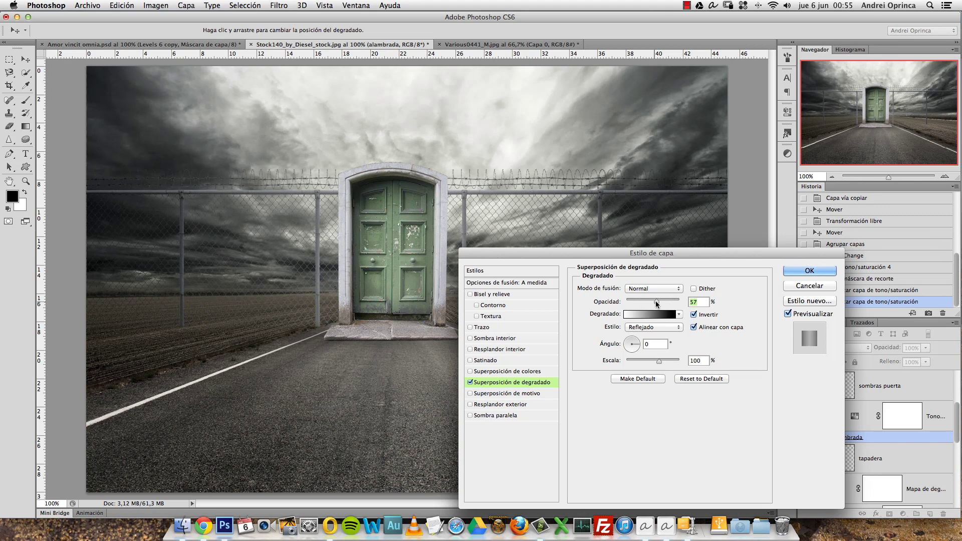
{"action": "left_click", "coordinate": [654, 288]}
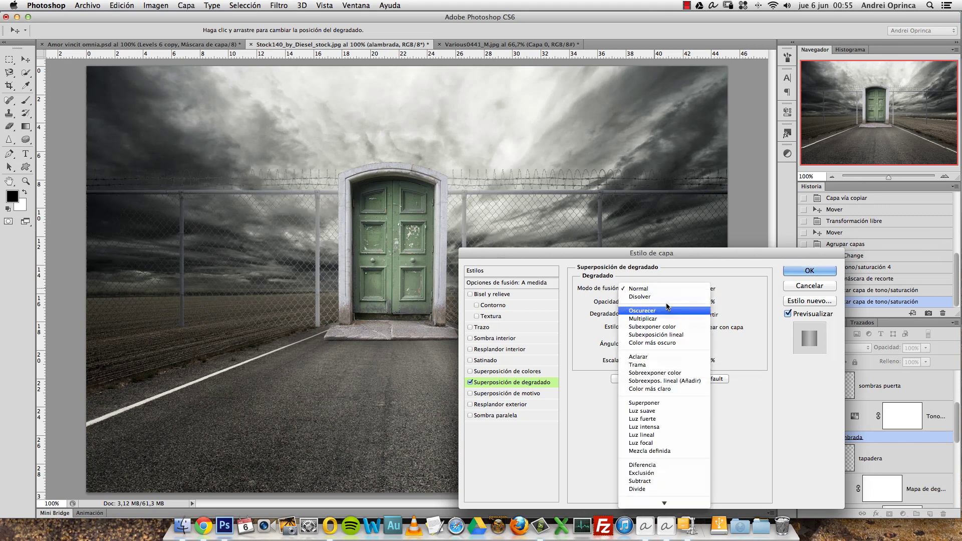
{"action": "left_click", "coordinate": [656, 411]}
{"action": "left_click", "coordinate": [665, 315]}
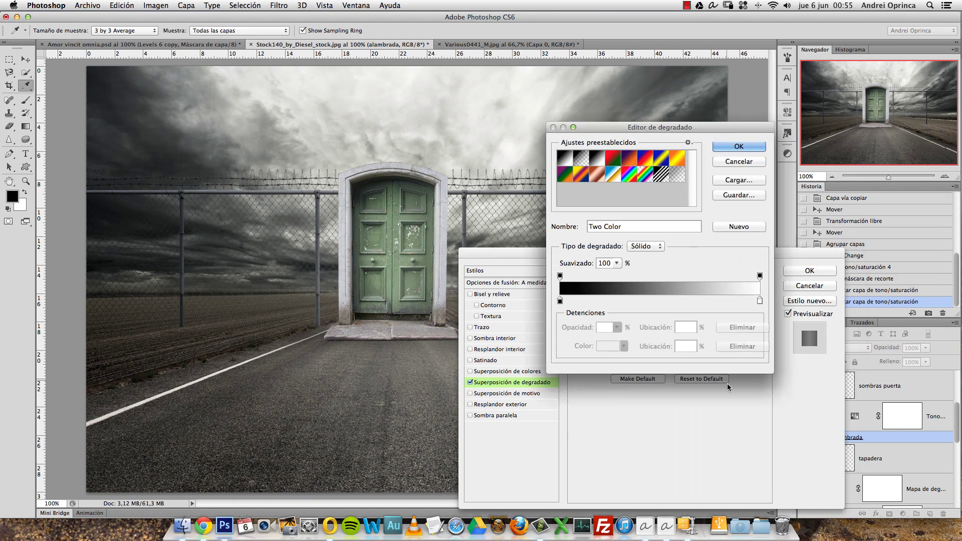
{"action": "left_click", "coordinate": [750, 165]}
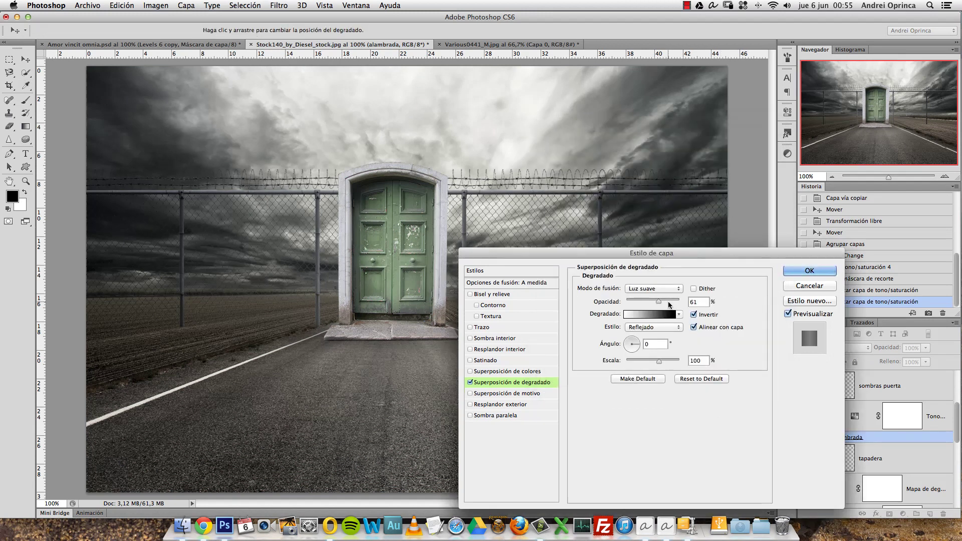
{"action": "left_click_drag", "start_coordinate": [667, 300], "coordinate": [645, 301]}
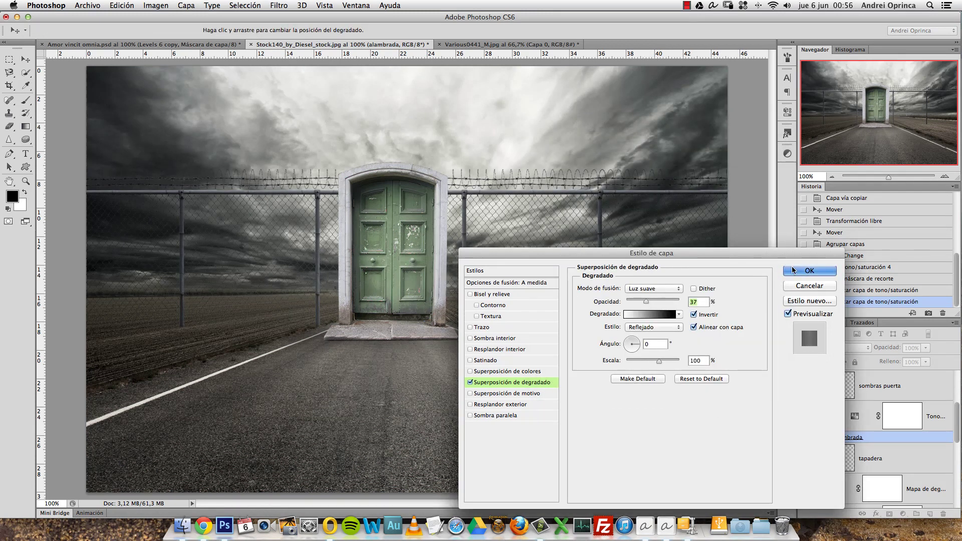
{"action": "left_click", "coordinate": [810, 272]}
{"action": "left_click", "coordinate": [832, 447]}
{"action": "left_click", "coordinate": [833, 448]}
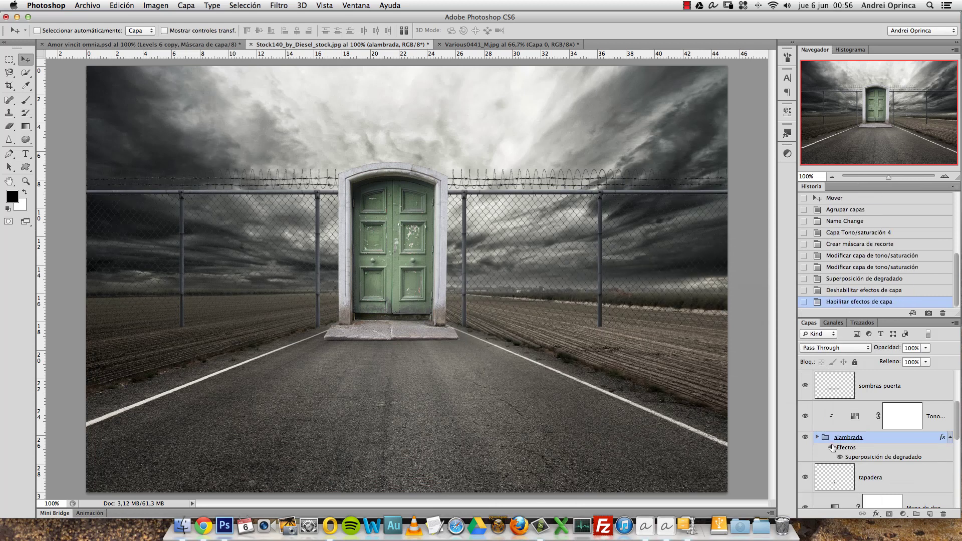
{"action": "left_click", "coordinate": [832, 447]}
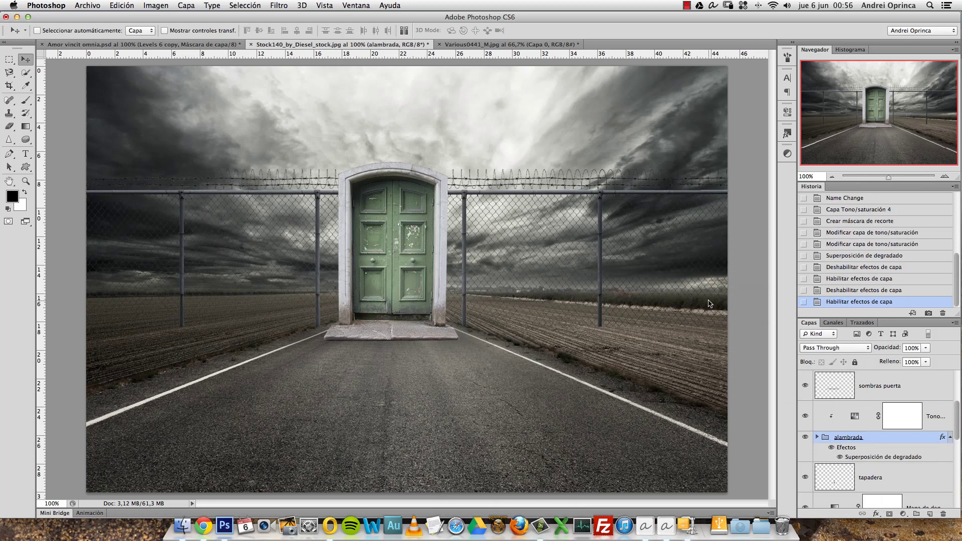
{"action": "left_click", "coordinate": [109, 184], "text": "super"}
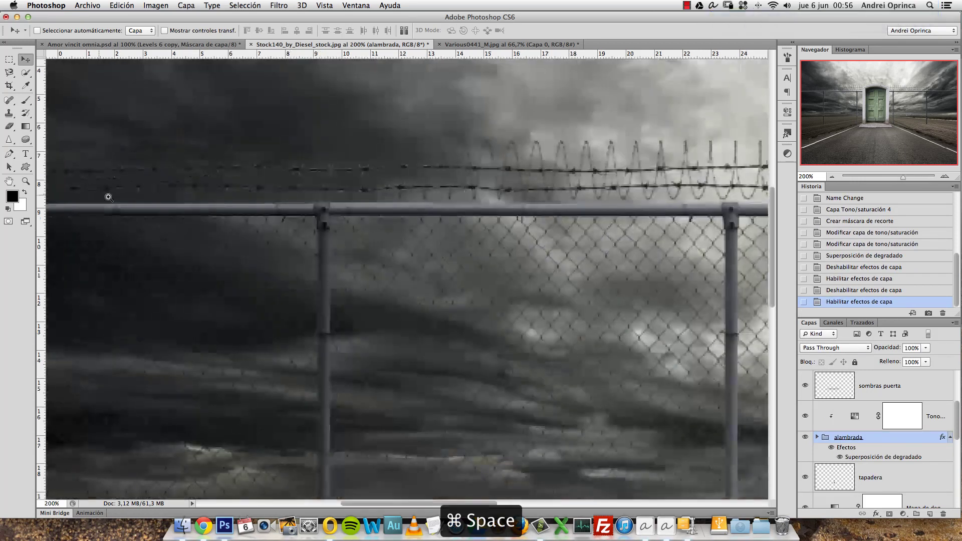
{"action": "mouse_move", "coordinate": [187, 249]}
{"action": "left_mouse_down"}
{"action": "mouse_move", "coordinate": [363, 224]}
{"action": "mouse_move", "coordinate": [343, 210]}
{"action": "left_mouse_up"}
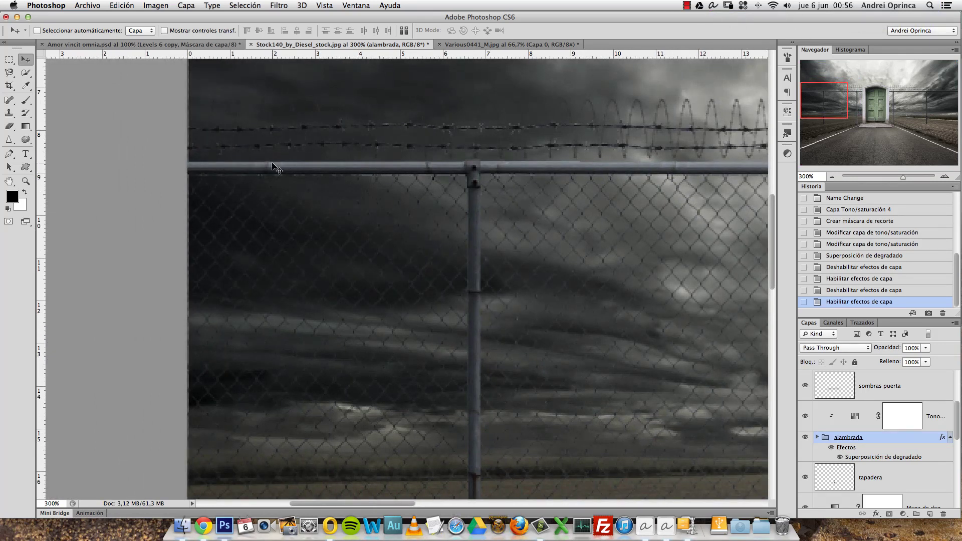
{"action": "left_click", "coordinate": [424, 244], "text": "alt"}
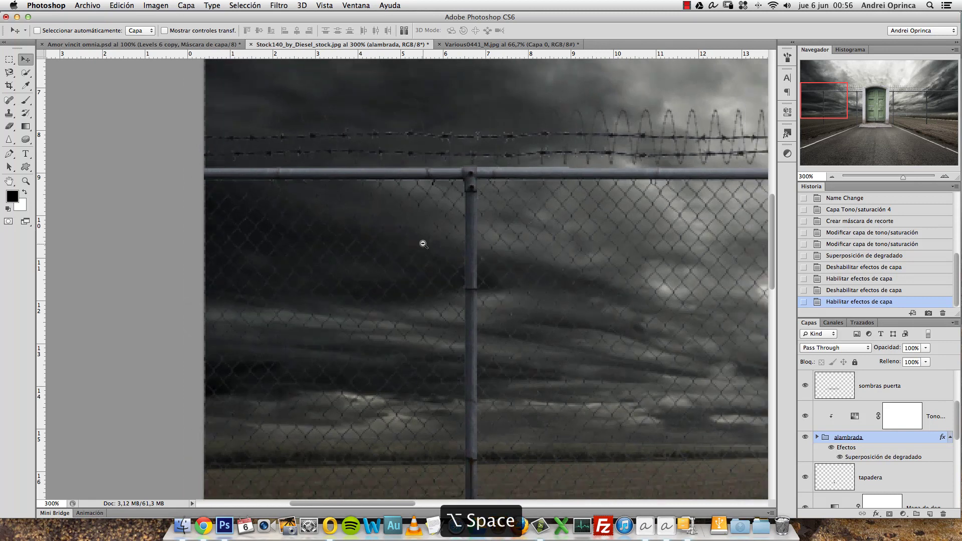
{"action": "key", "text": "super+space"}
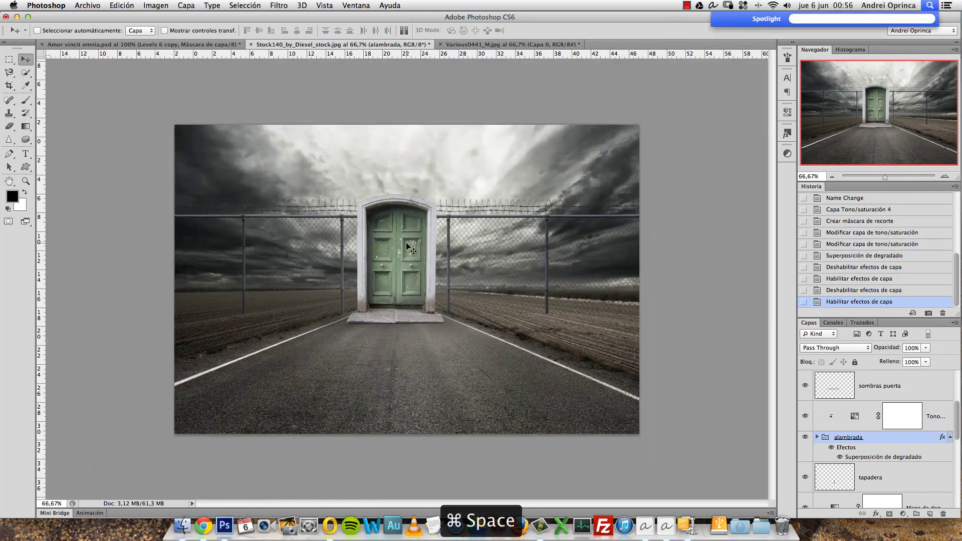
{"action": "left_click", "coordinate": [407, 243], "text": "super"}
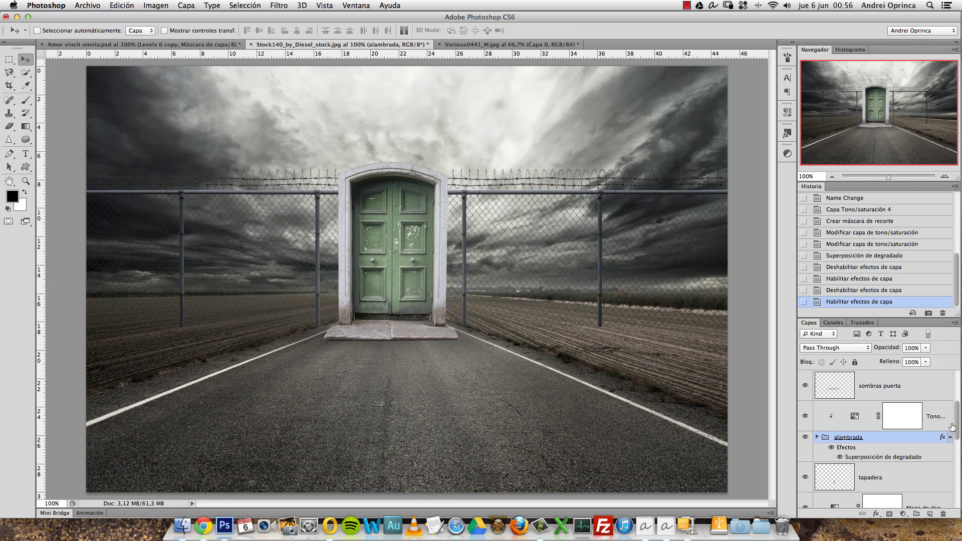
{"action": "scroll", "coordinate": [957, 424], "scroll_direction": "down", "scroll_amount": 1}
- Add a new layer named 'sombras alambrada' below the valla layer in the alambrada group
{"action": "scroll", "coordinate": [956, 424], "scroll_direction": "down", "scroll_amount": 2}
{"action": "scroll", "coordinate": [956, 424], "scroll_direction": "up", "scroll_amount": 1}
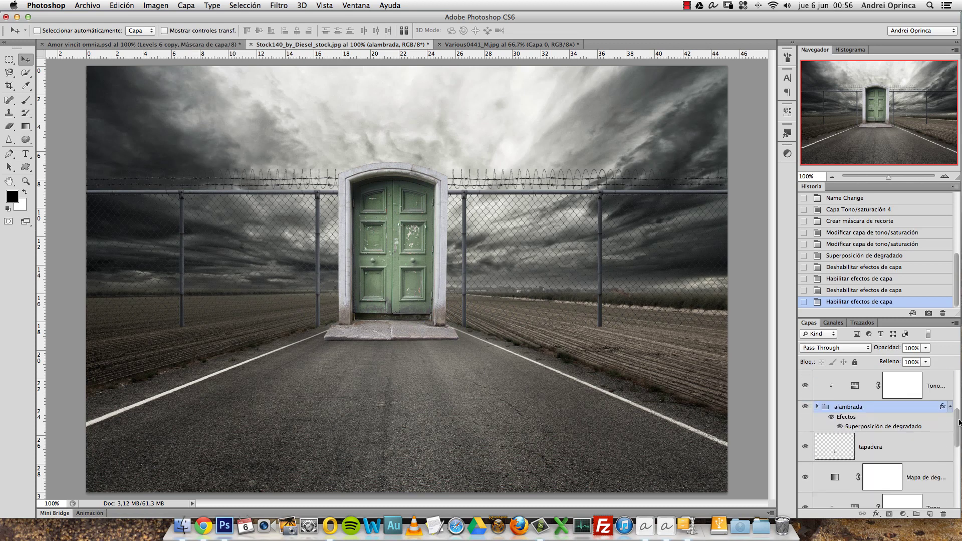
{"action": "scroll", "coordinate": [956, 424], "scroll_direction": "up", "scroll_amount": 2}
{"action": "scroll", "coordinate": [957, 421], "scroll_direction": "down", "scroll_amount": 1}
{"action": "scroll", "coordinate": [958, 419], "scroll_direction": "down", "scroll_amount": 1}
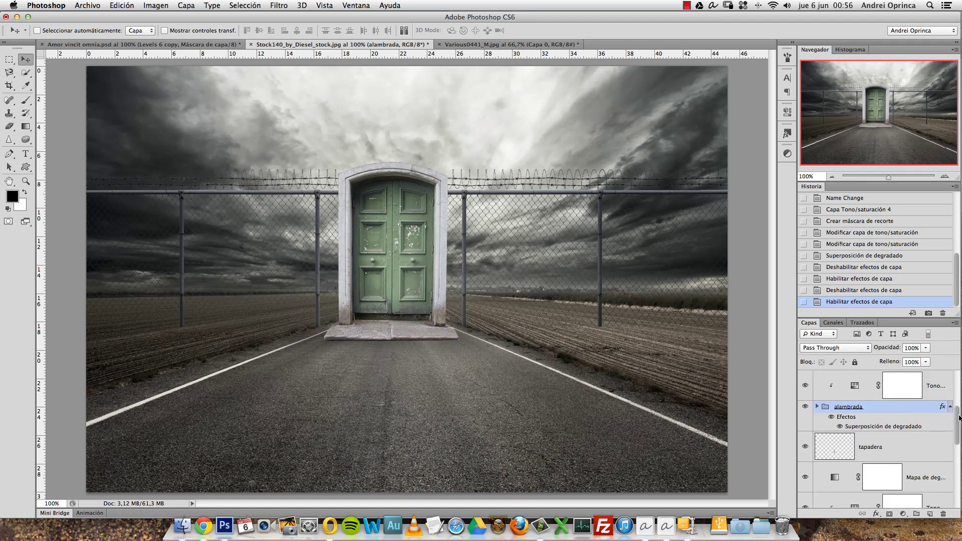
{"action": "left_click", "coordinate": [817, 407]}
{"action": "left_click_drag", "start_coordinate": [956, 412], "coordinate": [957, 449]}
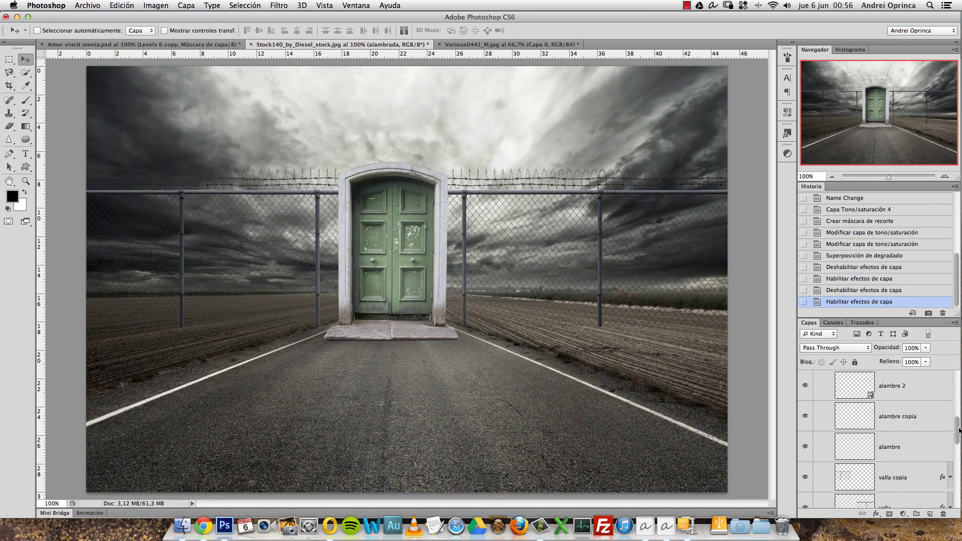
{"action": "left_click", "coordinate": [908, 425]}
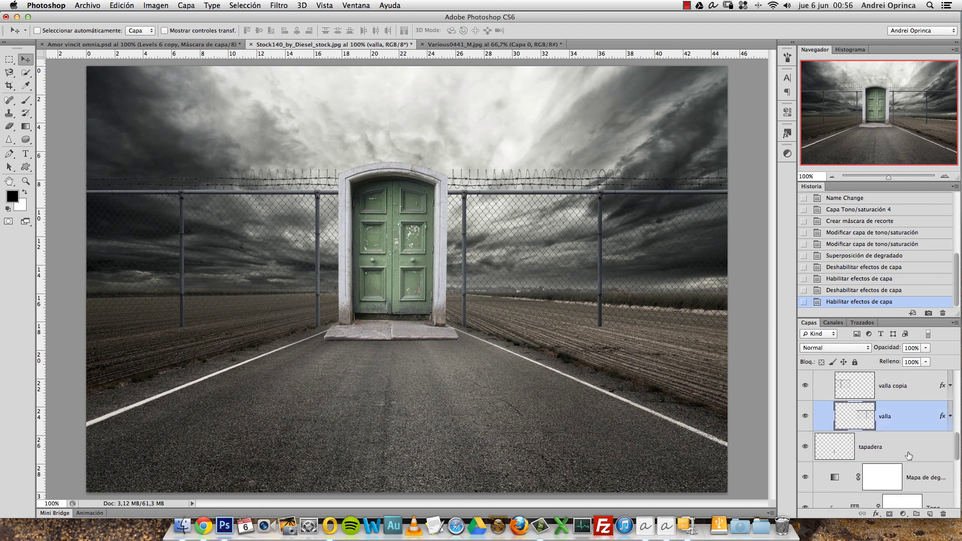
{"action": "left_click", "coordinate": [930, 514], "text": "ctrl"}
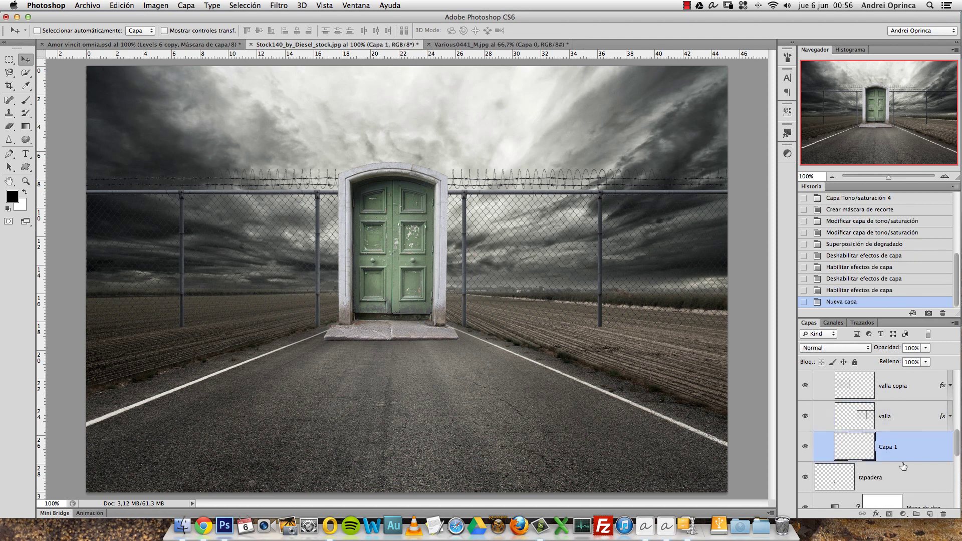
{"action": "double_click", "coordinate": [889, 447]}
{"action": "type", "text": "sombras alambrada"}
{"action": "key", "text": "Return"}
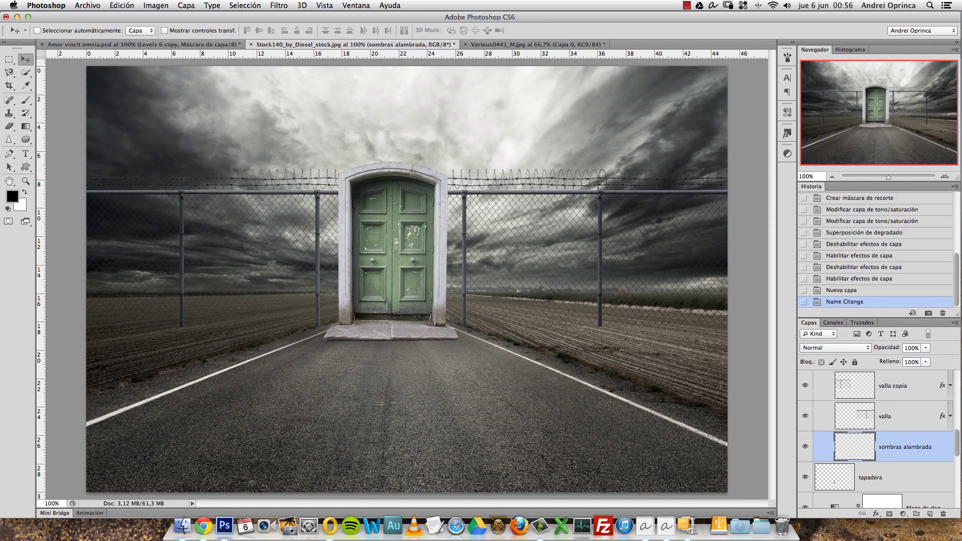
- Zoom to 200% on the fence and pick a 15 px brush with about 44% hardness
{"action": "left_click", "coordinate": [607, 329], "text": "super"}
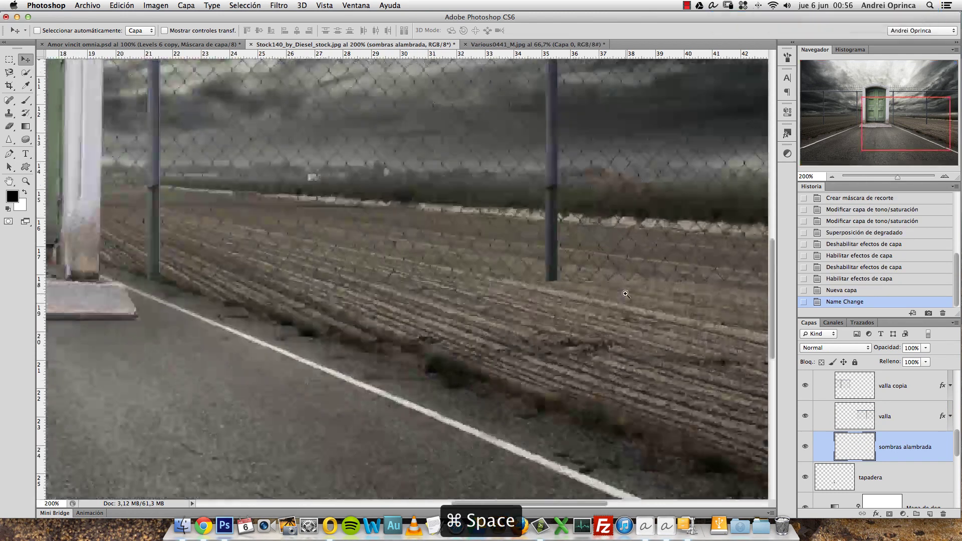
{"action": "left_click", "coordinate": [493, 289], "text": "alt"}
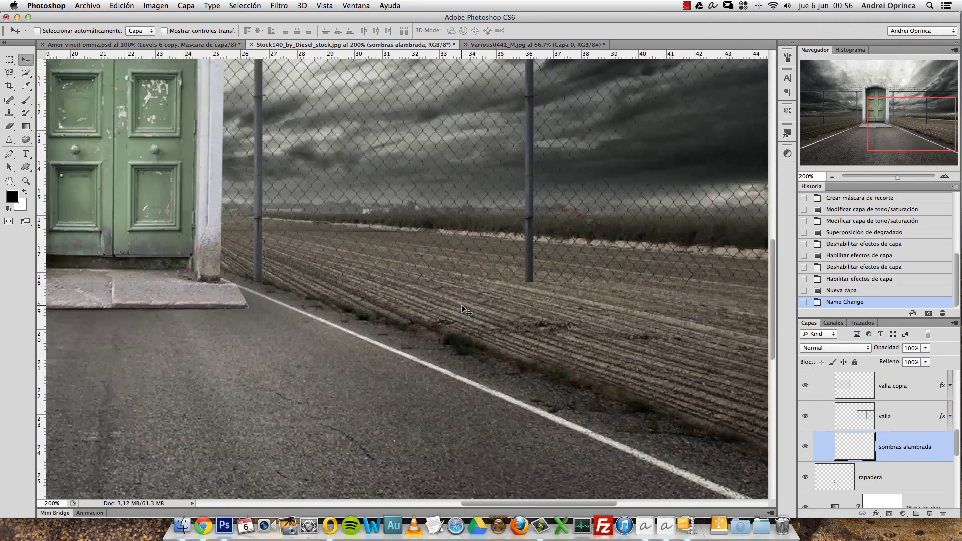
{"action": "key", "text": "b"}
{"action": "key", "text": "bracketleft"}
{"action": "key", "text": "bracketleft"}
{"action": "key", "text": "bracketleft"}
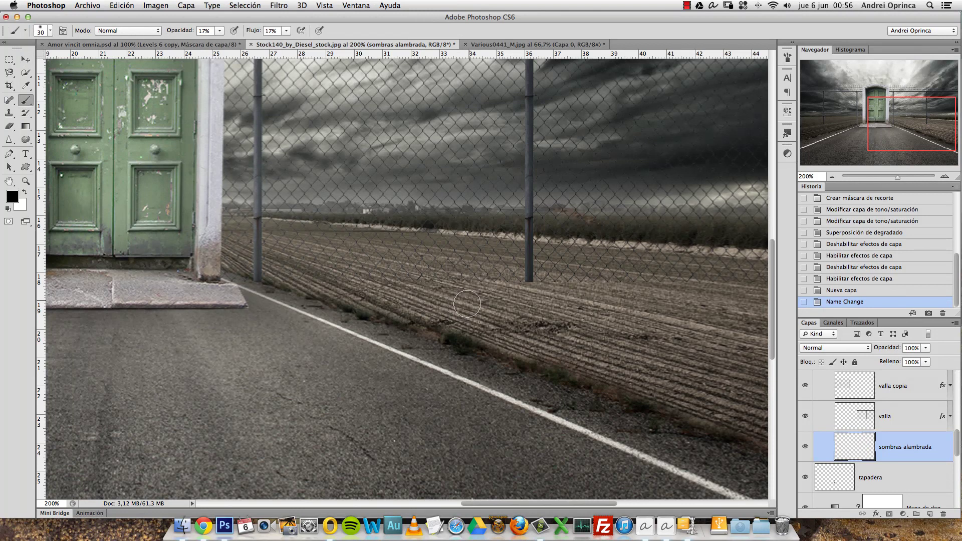
{"action": "right_click", "coordinate": [492, 285]}
{"action": "left_click_drag", "start_coordinate": [548, 332], "coordinate": [552, 333]}
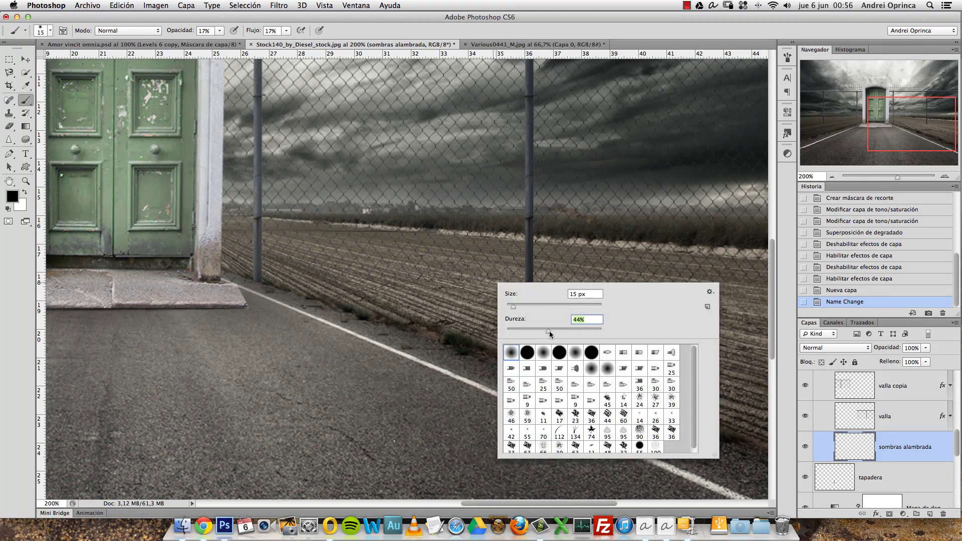
- Try brush opacity 30%, flow about a third, and size 9 px
{"action": "left_click", "coordinate": [286, 31]}
{"action": "left_click_drag", "start_coordinate": [286, 40], "coordinate": [323, 41]}
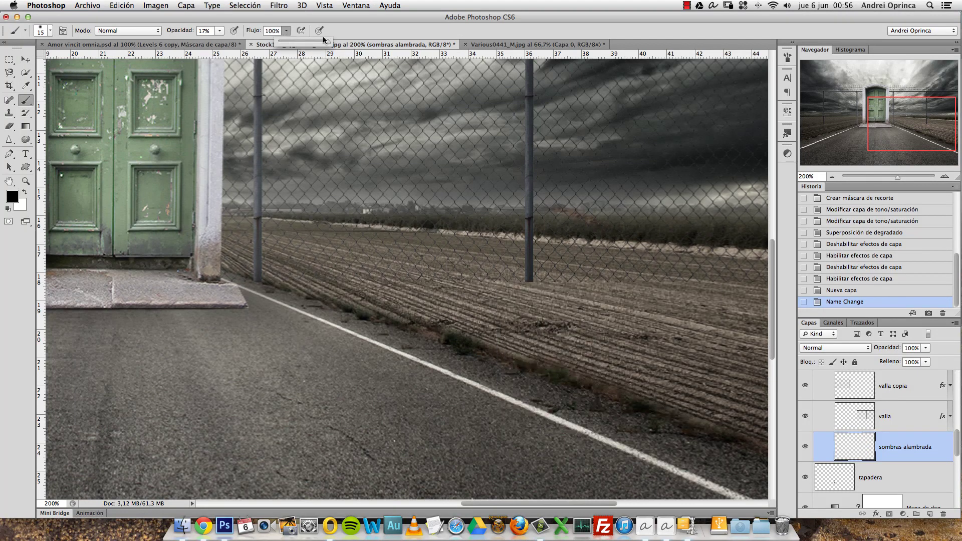
{"action": "left_click", "coordinate": [220, 32]}
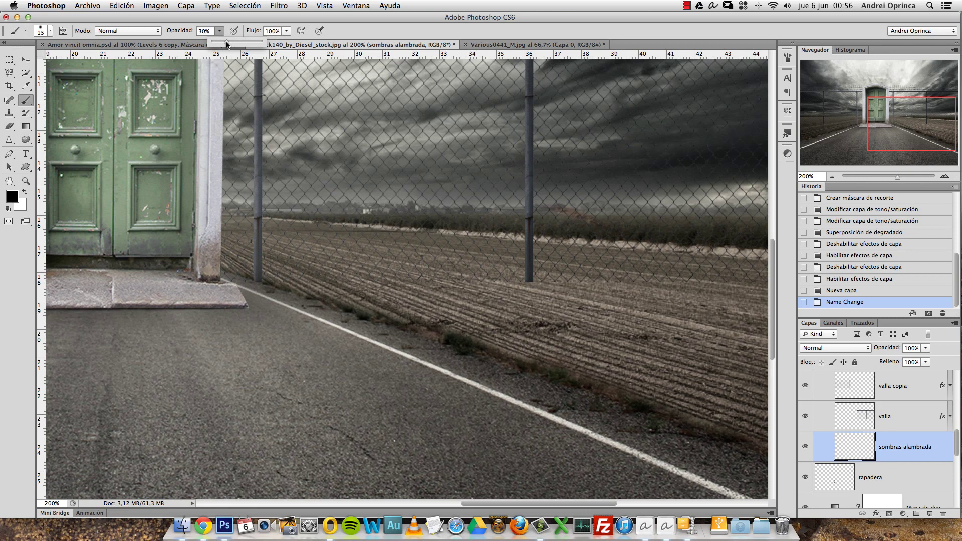
{"action": "left_click", "coordinate": [286, 30]}
{"action": "left_click_drag", "start_coordinate": [288, 42], "coordinate": [257, 48]}
{"action": "right_click", "coordinate": [571, 260]}
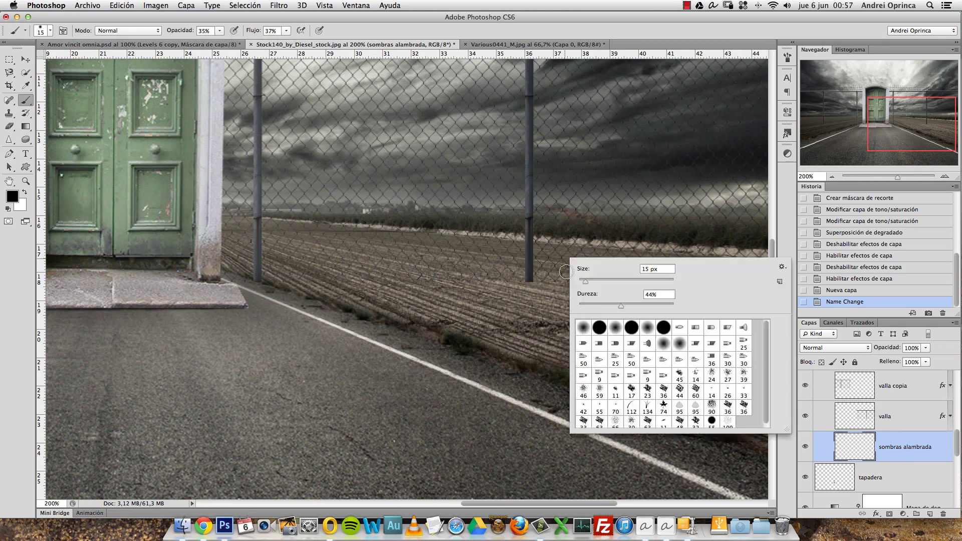
{"action": "left_click_drag", "start_coordinate": [585, 281], "coordinate": [583, 281]}
- Undo a test shadow line, then set the brush to 4 px, 16% opacity, 18% flow
{"action": "left_click", "coordinate": [232, 280]}
{"action": "left_click", "coordinate": [527, 282], "text": "shift"}
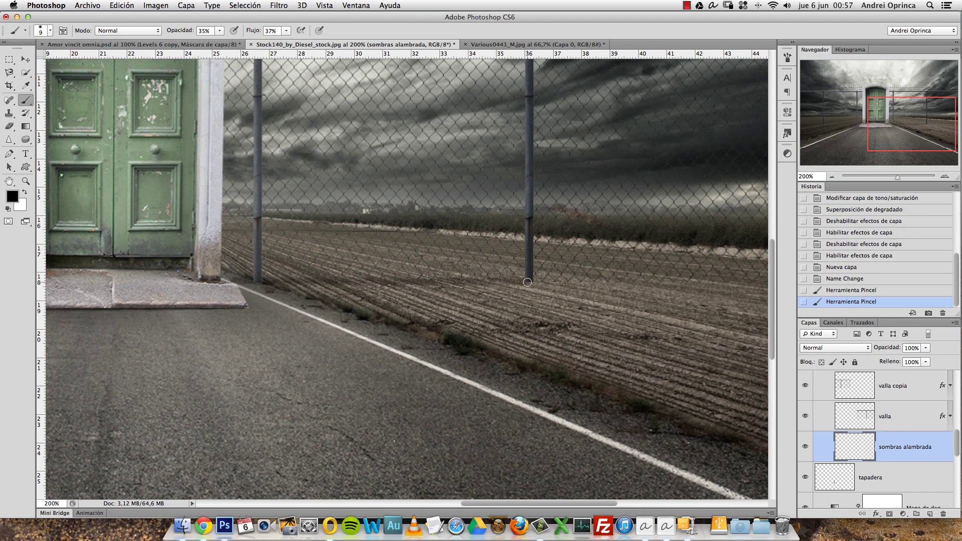
{"action": "key", "text": "alt+super+z"}
{"action": "right_click", "coordinate": [564, 289]}
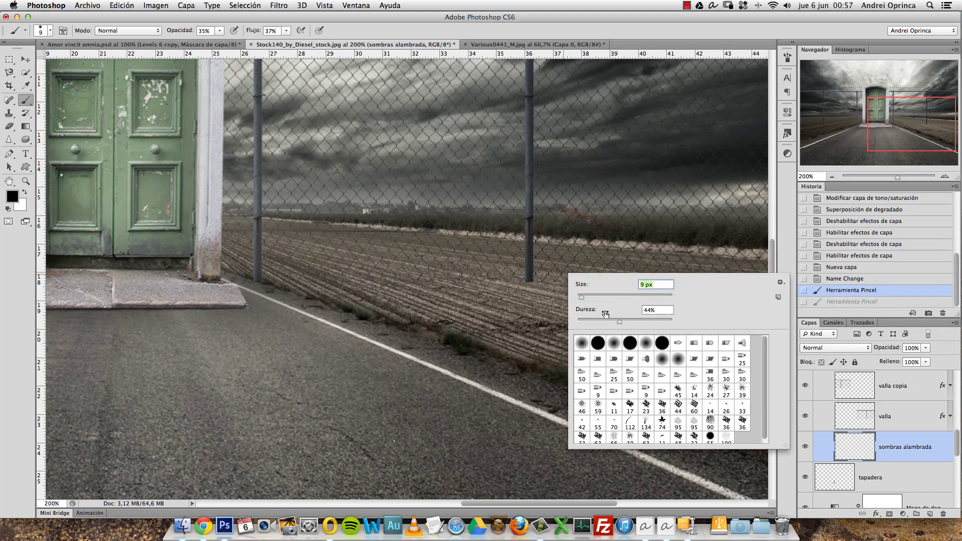
{"action": "type", "text": "4"}
{"action": "key", "text": "Return"}
{"action": "left_click", "coordinate": [287, 30]}
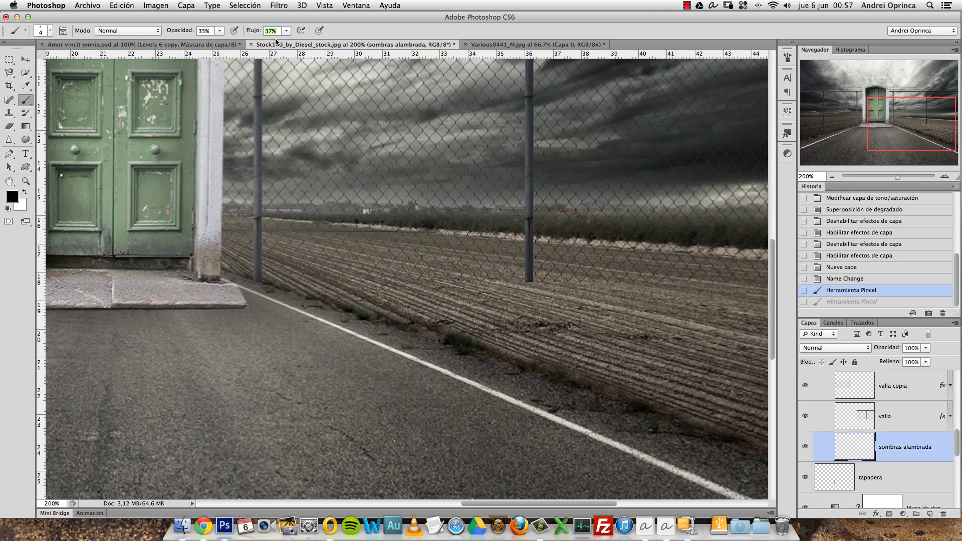
{"action": "left_click", "coordinate": [286, 30]}
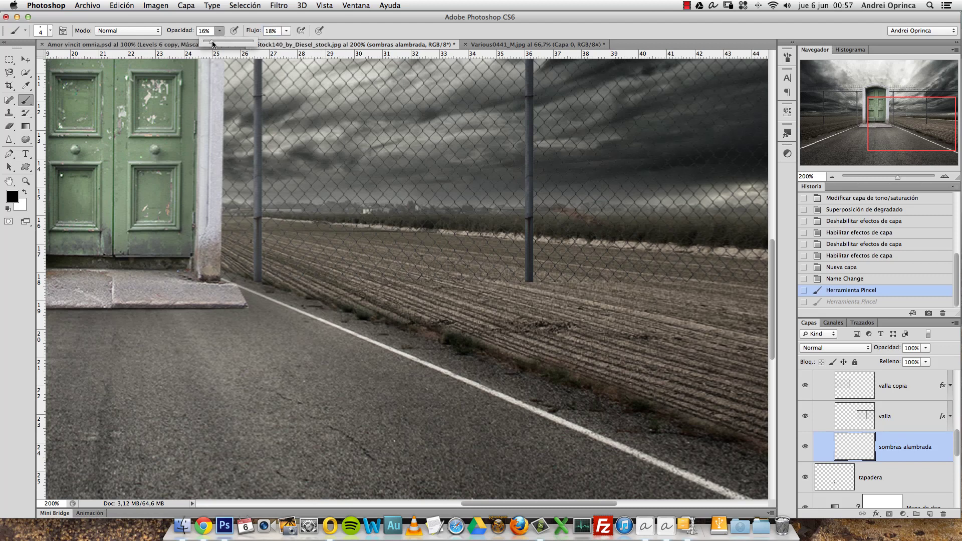
{"action": "key", "text": "1"}
{"action": "key", "text": "6"}
{"action": "left_click", "coordinate": [489, 330], "text": "alt"}
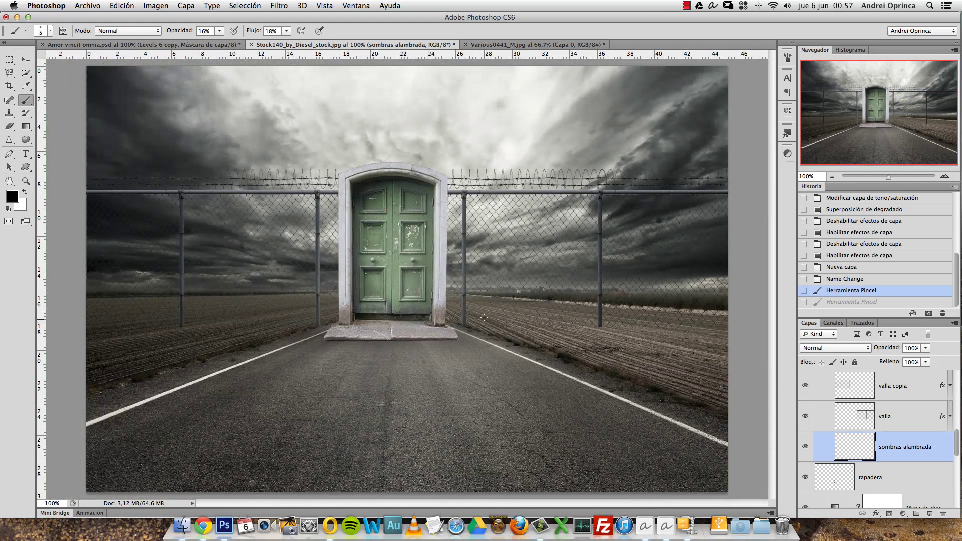
- Paint faint shadow strokes along the fence base on both sides
{"action": "mouse_move", "coordinate": [453, 325]}
{"action": "left_mouse_down"}
{"action": "mouse_move", "coordinate": [693, 336]}
{"action": "mouse_move", "coordinate": [675, 327]}
{"action": "left_mouse_up"}
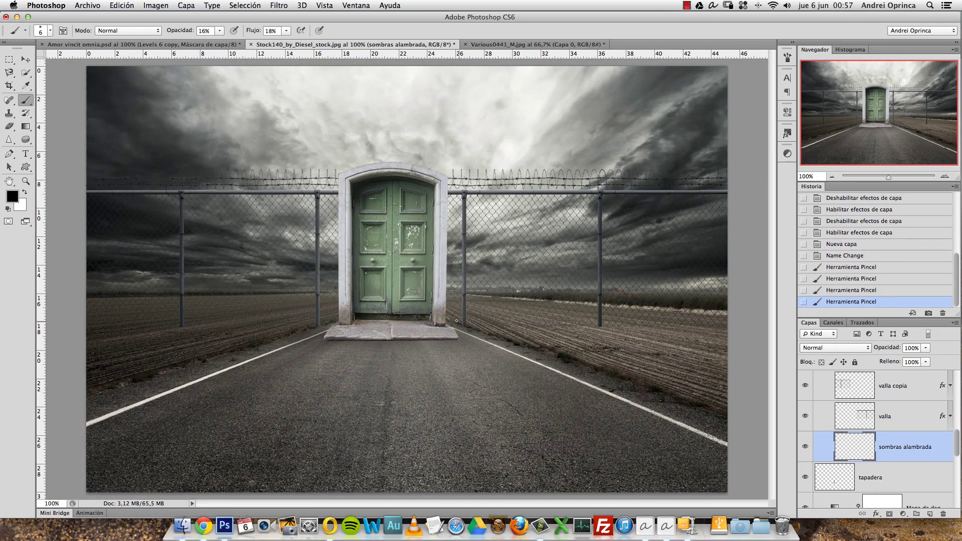
{"action": "left_click_drag", "start_coordinate": [456, 321], "coordinate": [546, 342]}
{"action": "left_click_drag", "start_coordinate": [738, 325], "coordinate": [728, 328]}
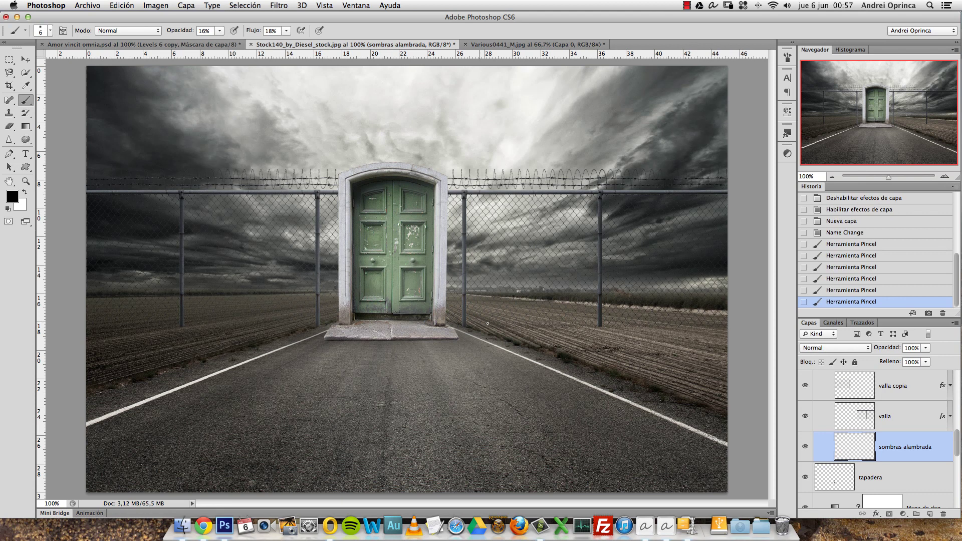
{"action": "left_click_drag", "start_coordinate": [467, 325], "coordinate": [619, 329]}
{"action": "left_click_drag", "start_coordinate": [733, 327], "coordinate": [645, 331]}
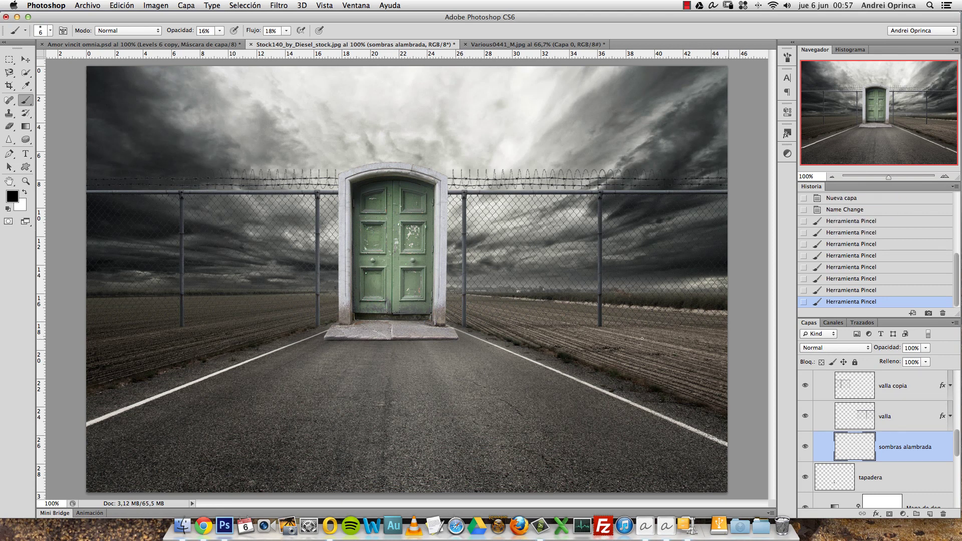
{"action": "left_click_drag", "start_coordinate": [728, 324], "coordinate": [458, 328]}
- Raise the brush opacity to 23% and flow to 33%, and enlarge the brush slightly
{"action": "left_click", "coordinate": [220, 31]}
{"action": "left_click_drag", "start_coordinate": [221, 45], "coordinate": [224, 45]}
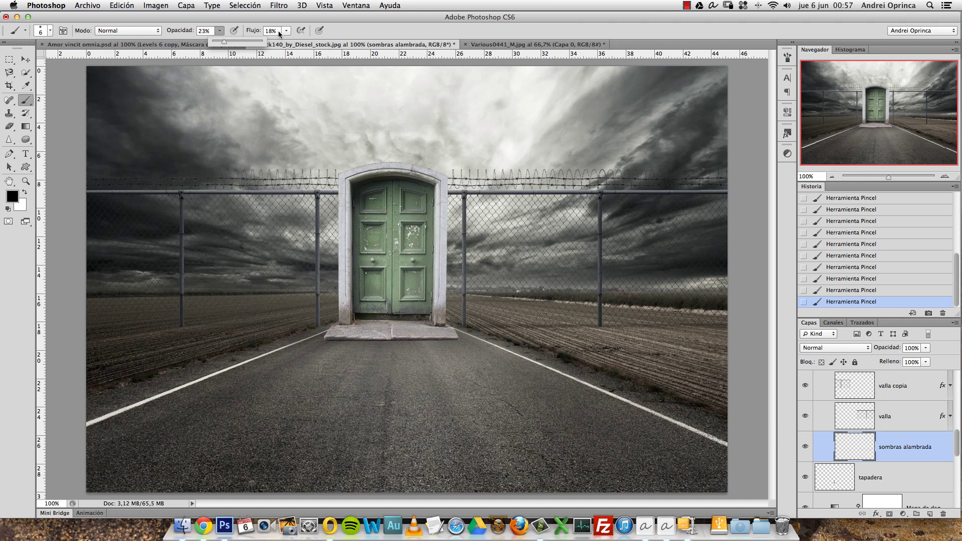
{"action": "left_click", "coordinate": [286, 31]}
{"action": "left_click_drag", "start_coordinate": [287, 42], "coordinate": [295, 42]}
{"action": "key", "text": "bracketright"}
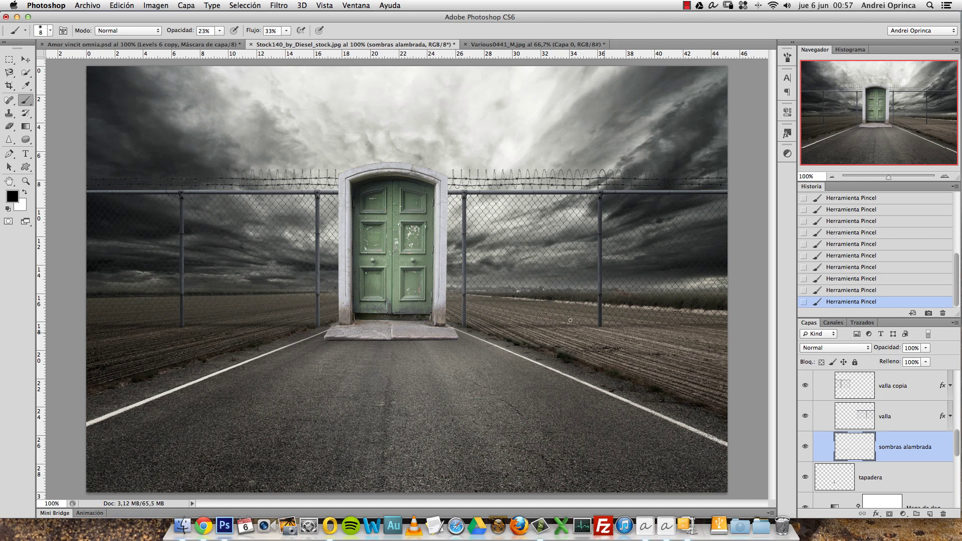
- Toggle the shadows to compare, then lower the sombras alambrada layer's fill to 72%
{"action": "left_click", "coordinate": [806, 447]}
{"action": "left_click", "coordinate": [924, 362]}
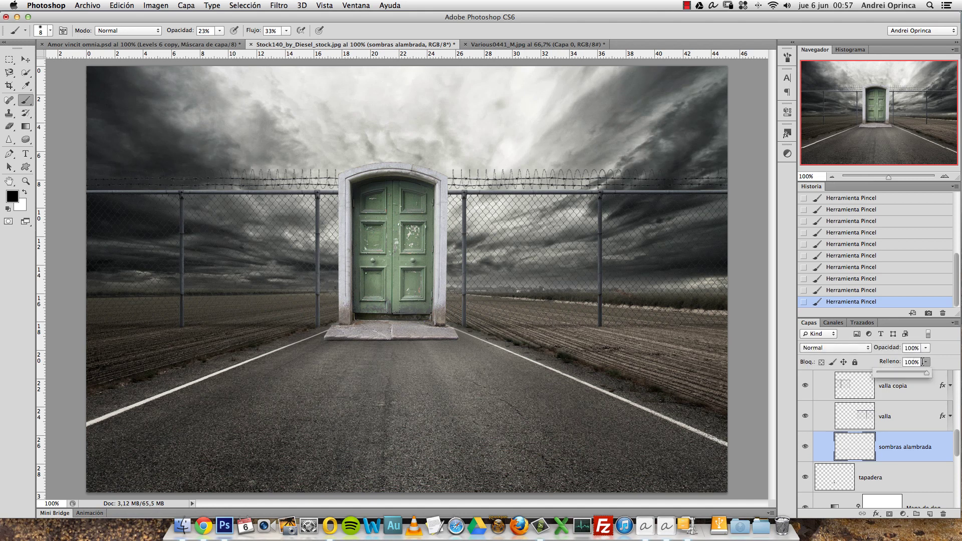
{"action": "left_click_drag", "start_coordinate": [921, 378], "coordinate": [891, 379]}
{"action": "scroll", "coordinate": [953, 411], "scroll_direction": "up", "scroll_amount": 3}
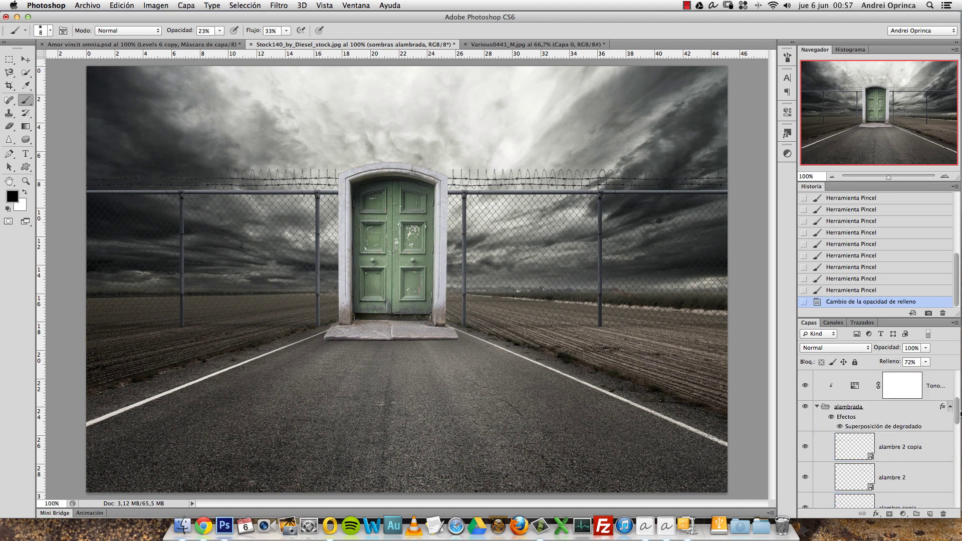
{"action": "scroll", "coordinate": [958, 408], "scroll_direction": "up", "scroll_amount": 2}
- Collapse the alambrada group, view Amor vincit omnia.psd, then return to the Stock140 document
{"action": "left_click", "coordinate": [817, 407]}
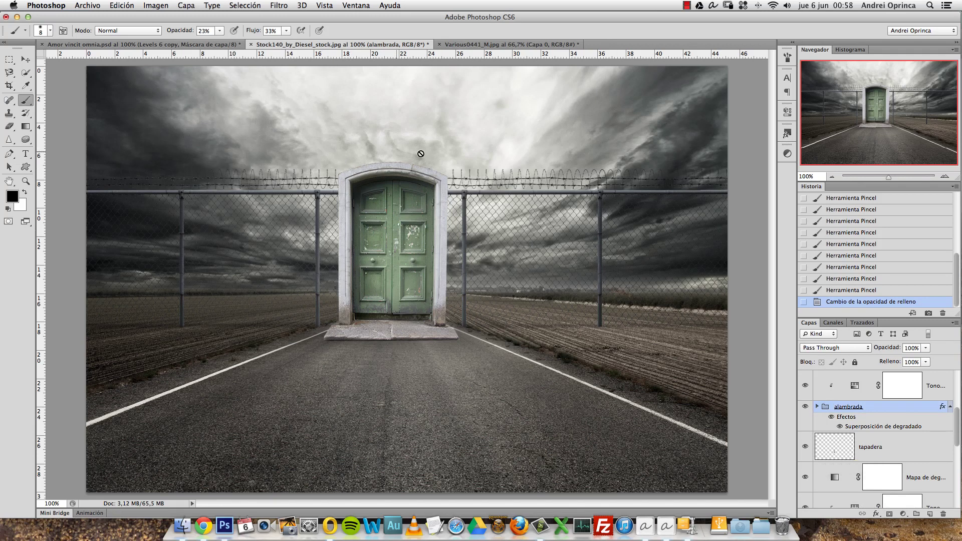
{"action": "left_click", "coordinate": [201, 45]}
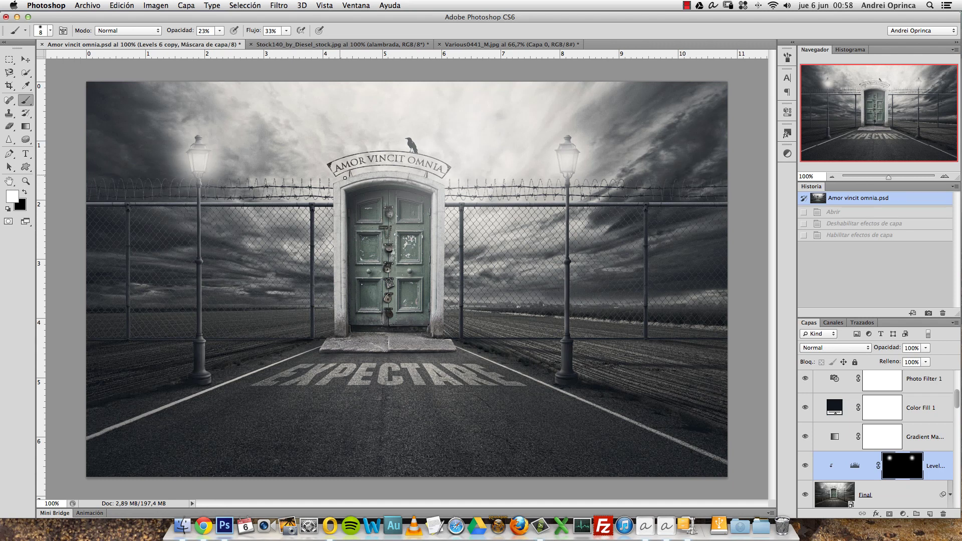
{"action": "left_click", "coordinate": [326, 45]}
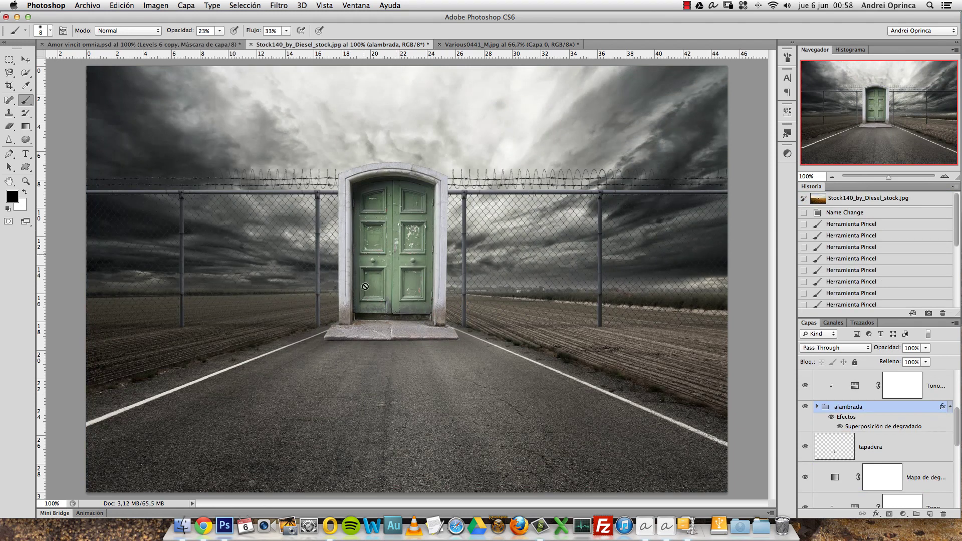
- Copy the whole crow.png image and paste it above the top layer of the composite
{"action": "key", "text": "super+o"}
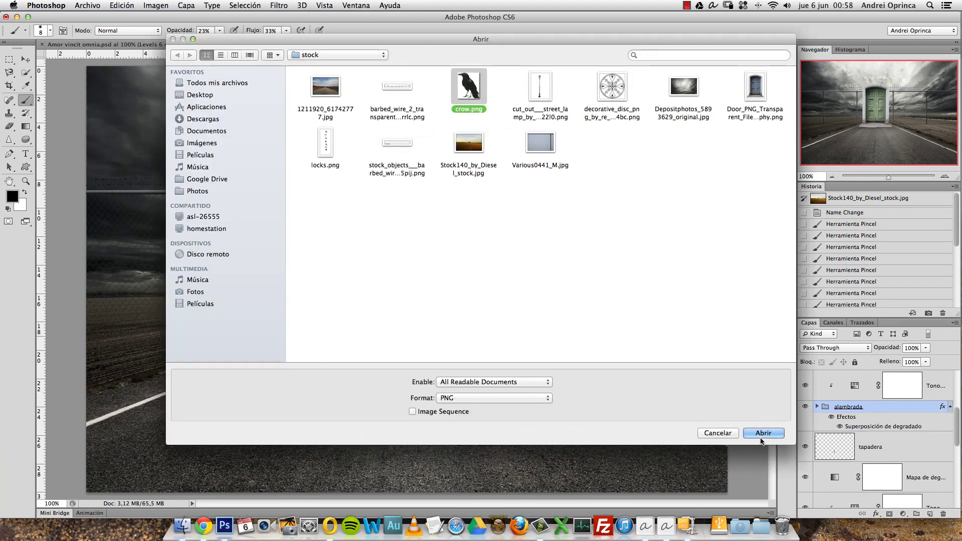
{"action": "key", "text": "Return"}
{"action": "key", "text": "super+a"}
{"action": "key", "text": "super+c"}
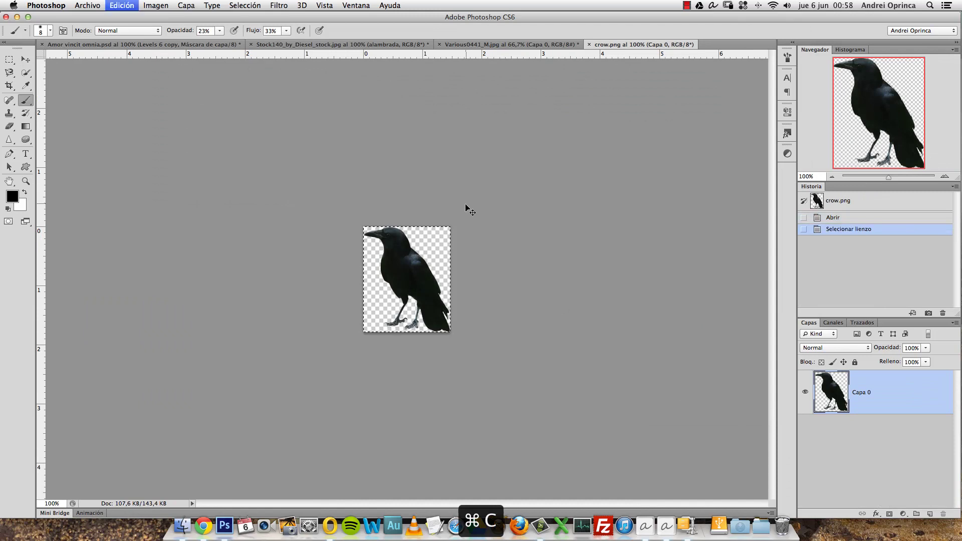
{"action": "key", "text": "super+w"}
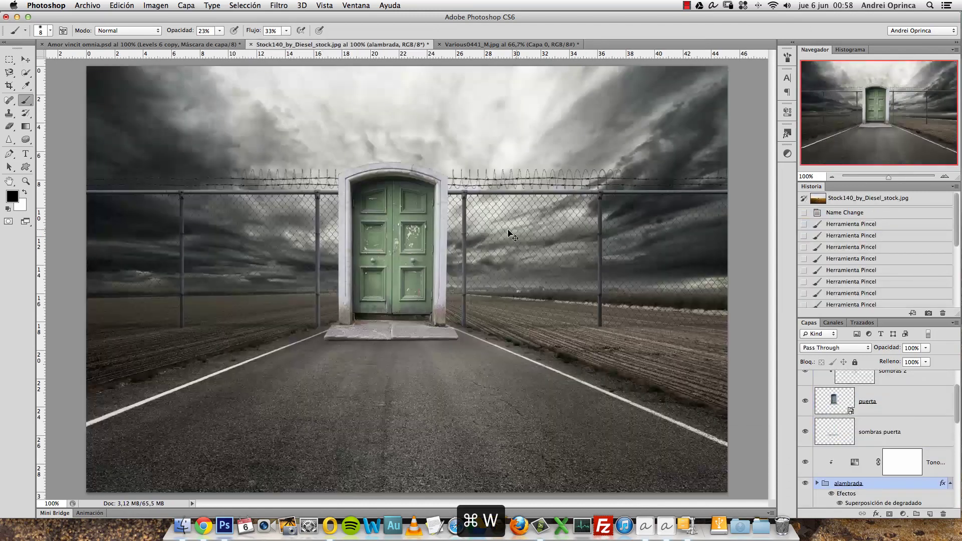
{"action": "left_click_drag", "start_coordinate": [955, 410], "coordinate": [960, 379]}
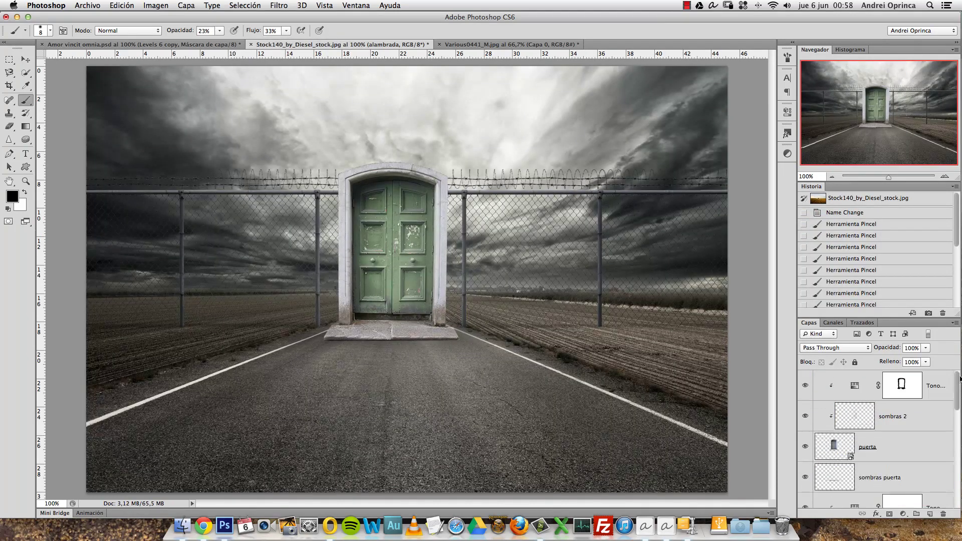
{"action": "left_click", "coordinate": [928, 383]}
{"action": "key", "text": "super+v"}
- Scale the crow to about a fifth of its size and perch it atop the door arch
{"action": "key", "text": "super+t"}
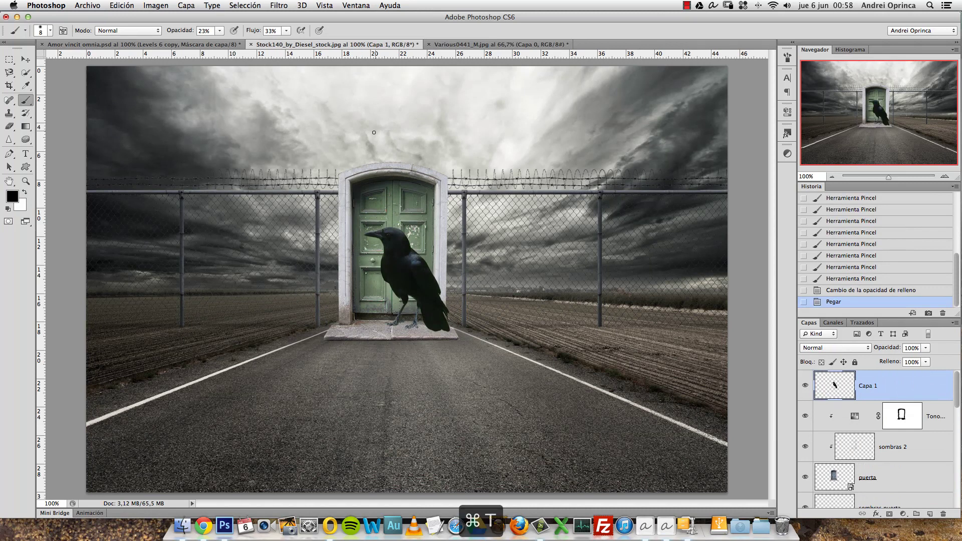
{"action": "left_click_drag", "start_coordinate": [450, 226], "coordinate": [410, 276]}
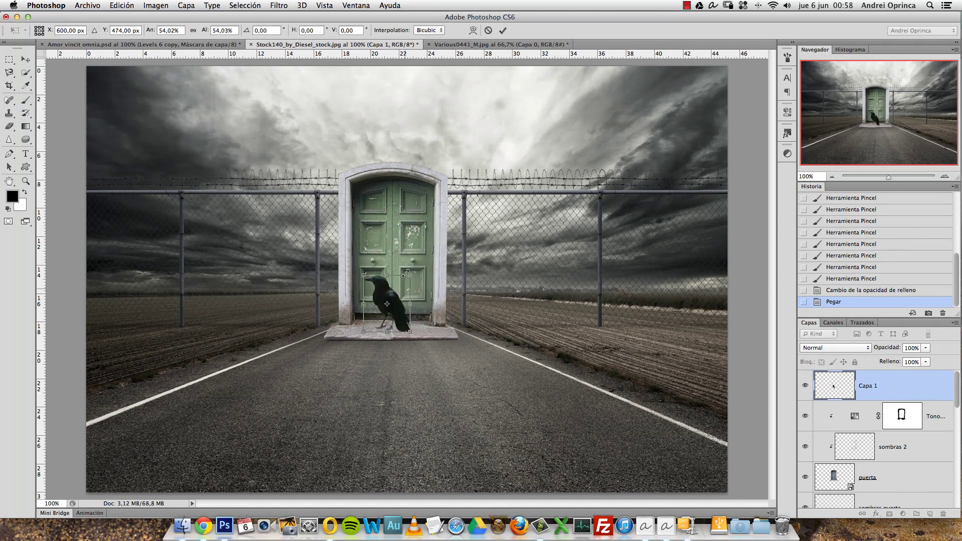
{"action": "mouse_move", "coordinate": [396, 307]}
{"action": "left_mouse_down"}
{"action": "mouse_move", "coordinate": [424, 158]}
{"action": "mouse_move", "coordinate": [410, 178]}
{"action": "mouse_move", "coordinate": [509, 129]}
{"action": "mouse_move", "coordinate": [429, 211]}
{"action": "left_mouse_up"}
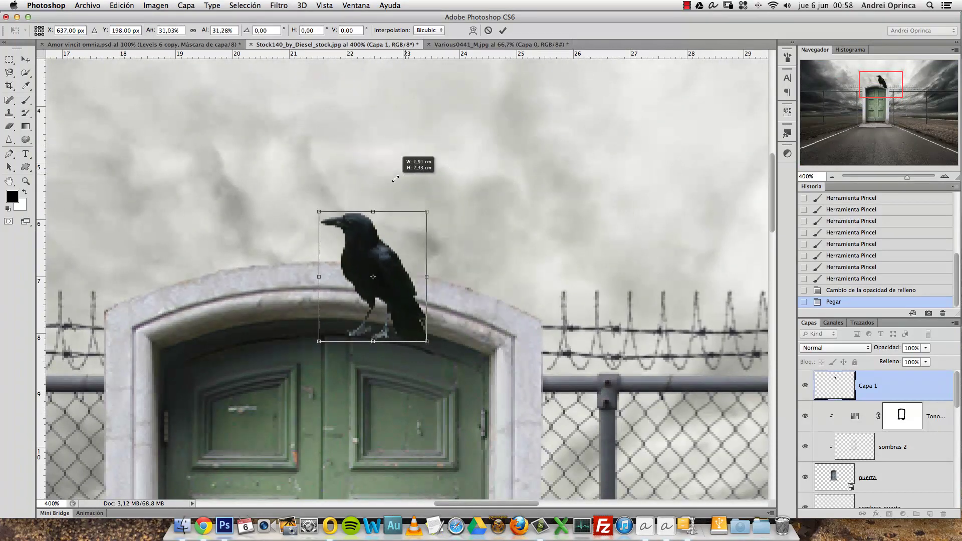
{"action": "left_click_drag", "start_coordinate": [404, 291], "coordinate": [469, 232]}
{"action": "left_click_drag", "start_coordinate": [491, 151], "coordinate": [465, 170]}
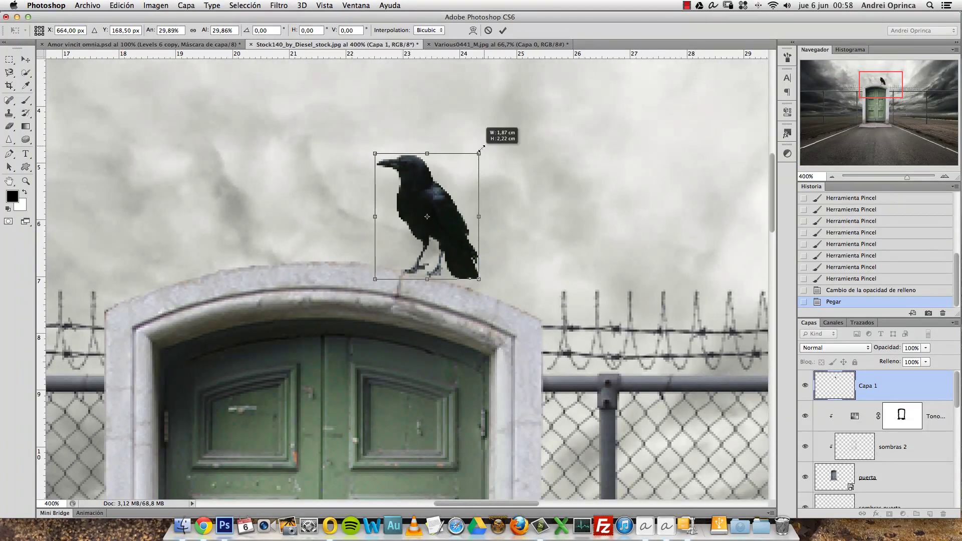
{"action": "left_click_drag", "start_coordinate": [448, 241], "coordinate": [454, 221]}
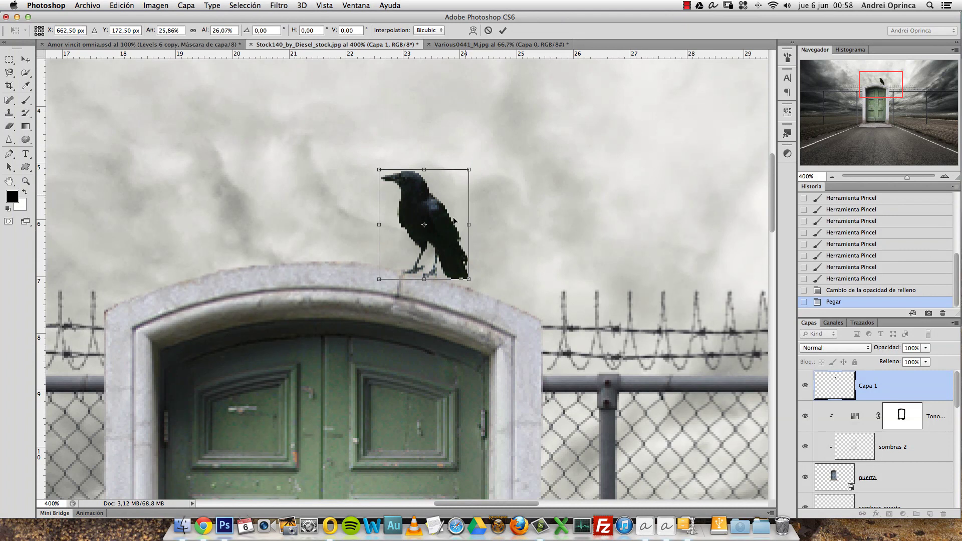
{"action": "left_click_drag", "start_coordinate": [469, 169], "coordinate": [453, 194]}
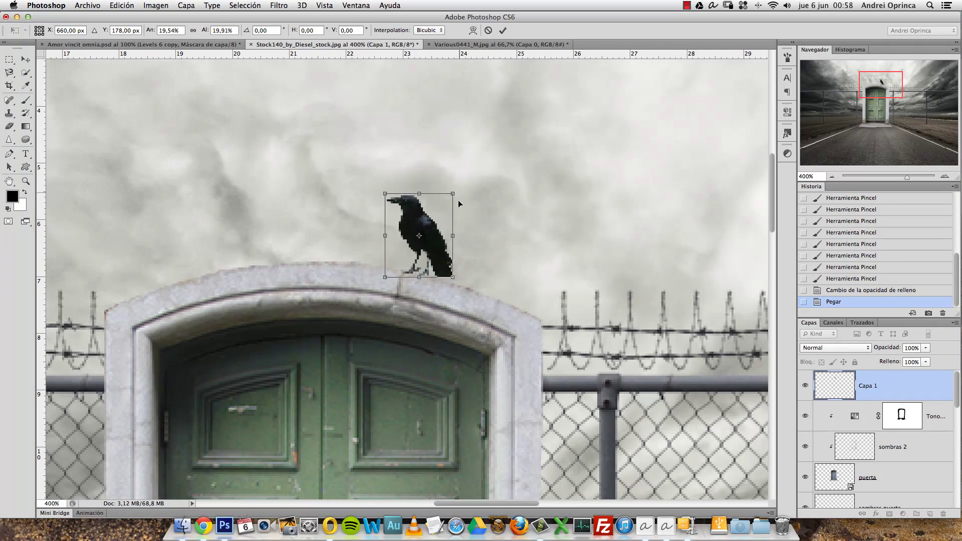
{"action": "key", "text": "Return"}
- Zoom in on the crow and shrink it slightly more
{"action": "key", "text": "b"}
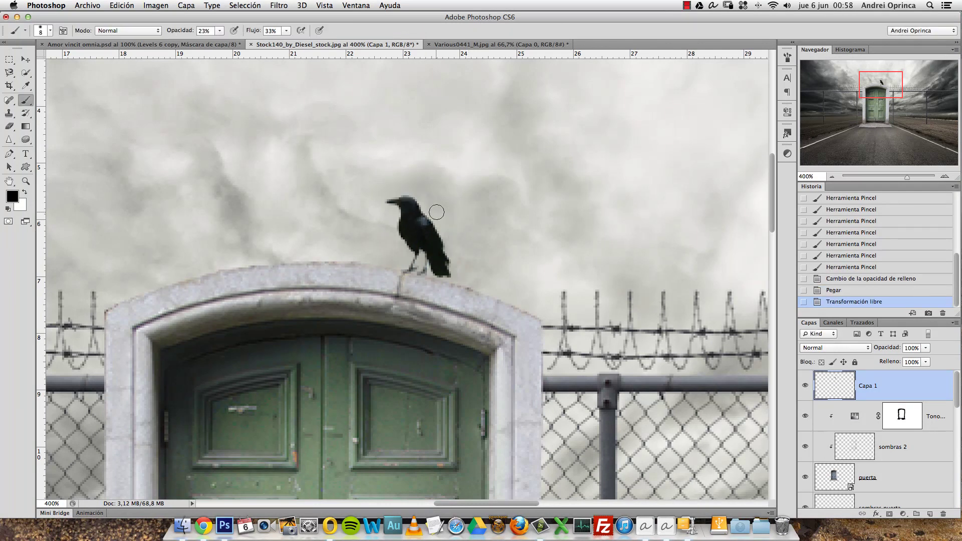
{"action": "key", "text": "super+1"}
{"action": "key", "text": "super+space"}
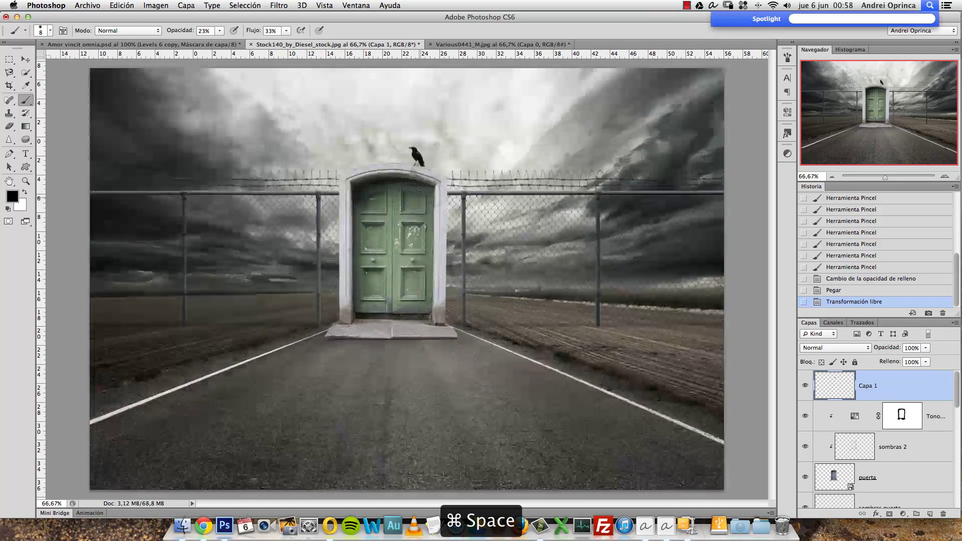
{"action": "left_click_drag", "start_coordinate": [416, 150], "coordinate": [448, 180]}
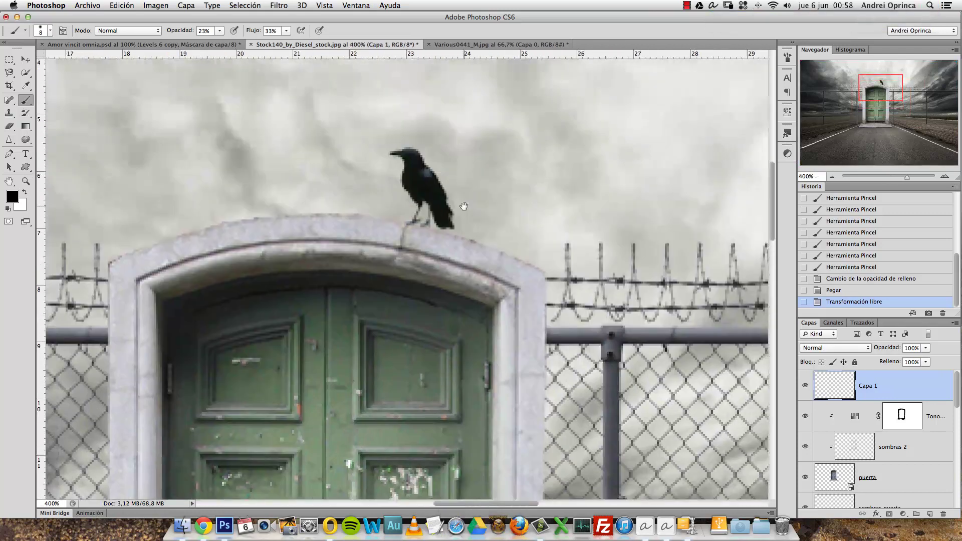
{"action": "key", "text": "super+t"}
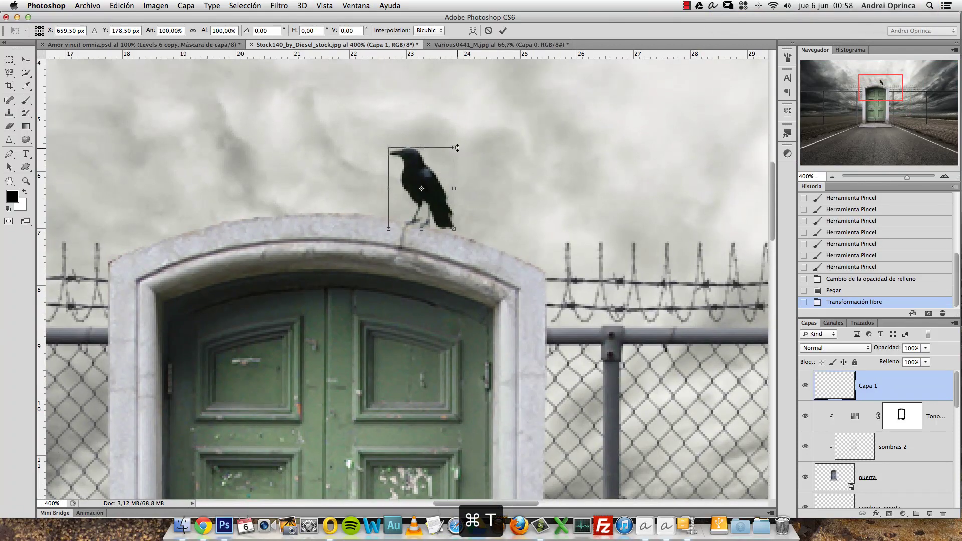
{"action": "left_click_drag", "start_coordinate": [457, 148], "coordinate": [445, 159]}
{"action": "key", "text": "Return"}
- Nudge the crow slightly right along the arch and rename its layer PAJARO
{"action": "key", "text": "b"}
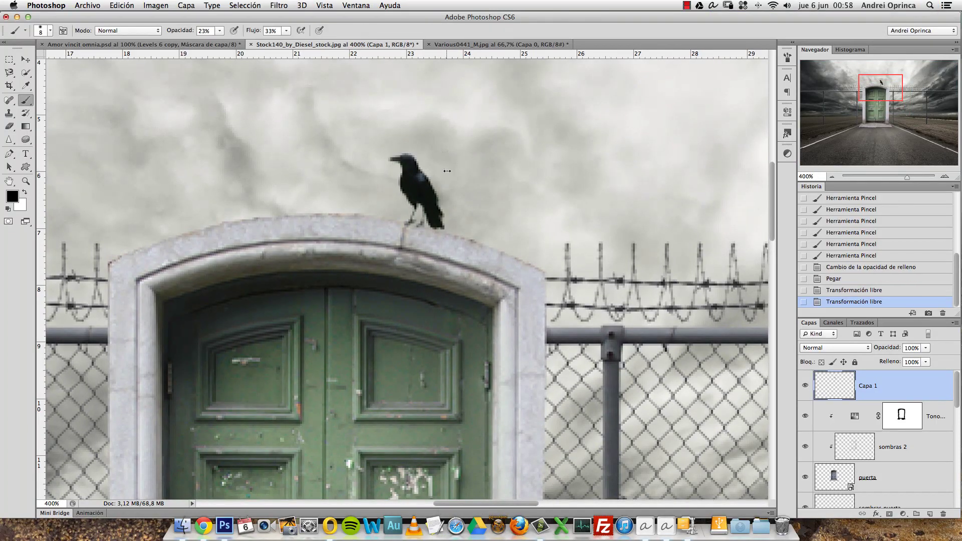
{"action": "key", "text": "v"}
{"action": "left_click_drag", "start_coordinate": [434, 172], "coordinate": [442, 174]}
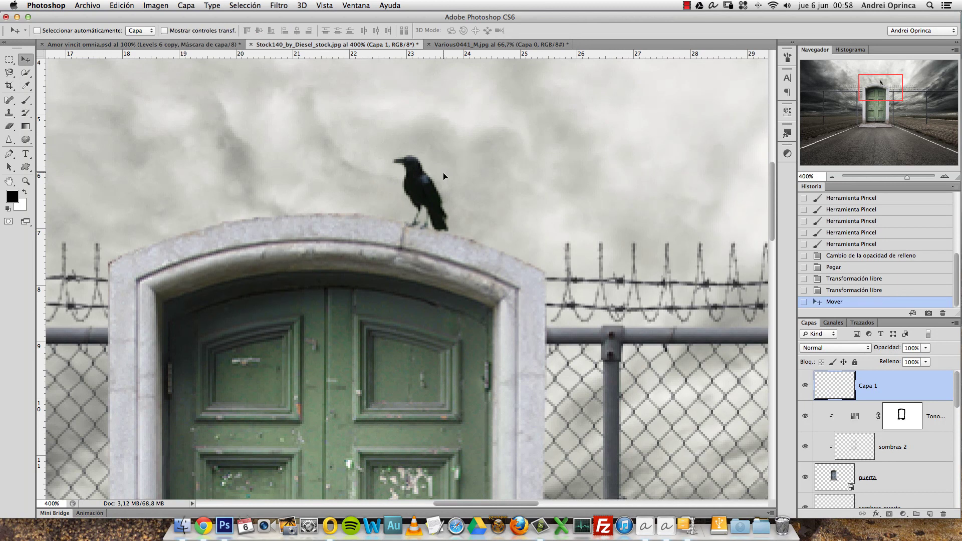
{"action": "double_click", "coordinate": [869, 386]}
{"action": "type", "text": "PAJARO"}
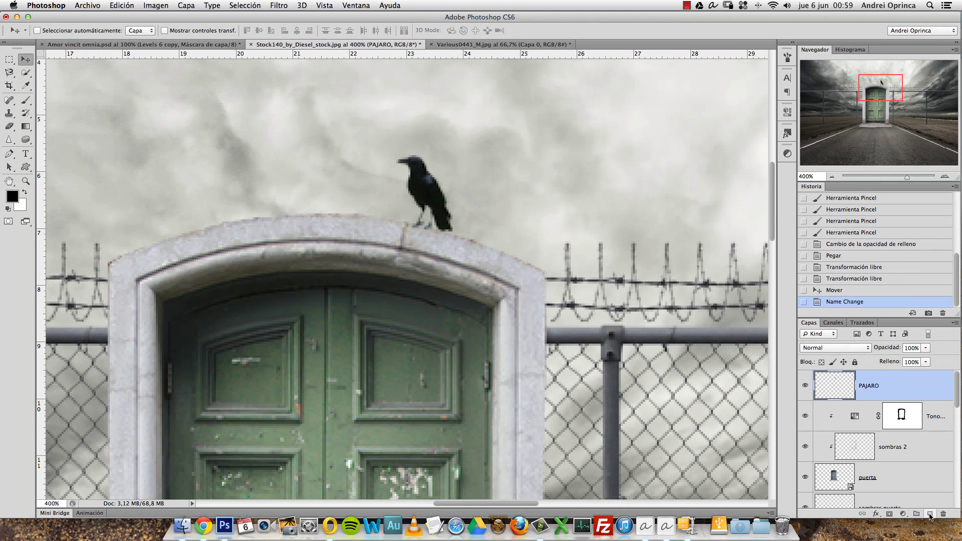
- Add a new layer below PAJARO and undo a trial brush stroke
{"action": "left_click", "coordinate": [930, 515]}
{"action": "key", "text": "b"}
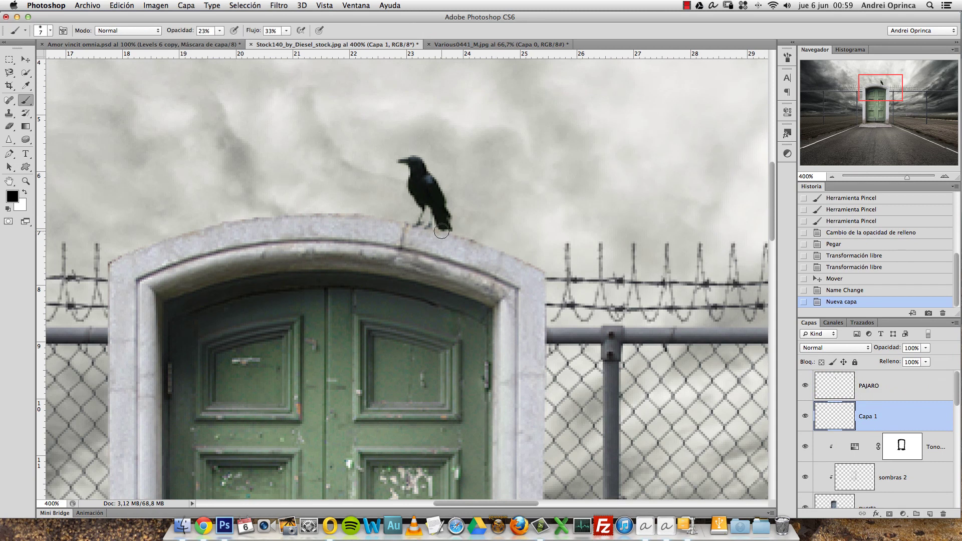
{"action": "left_click_drag", "start_coordinate": [418, 229], "coordinate": [422, 229]}
{"action": "key", "text": "x"}
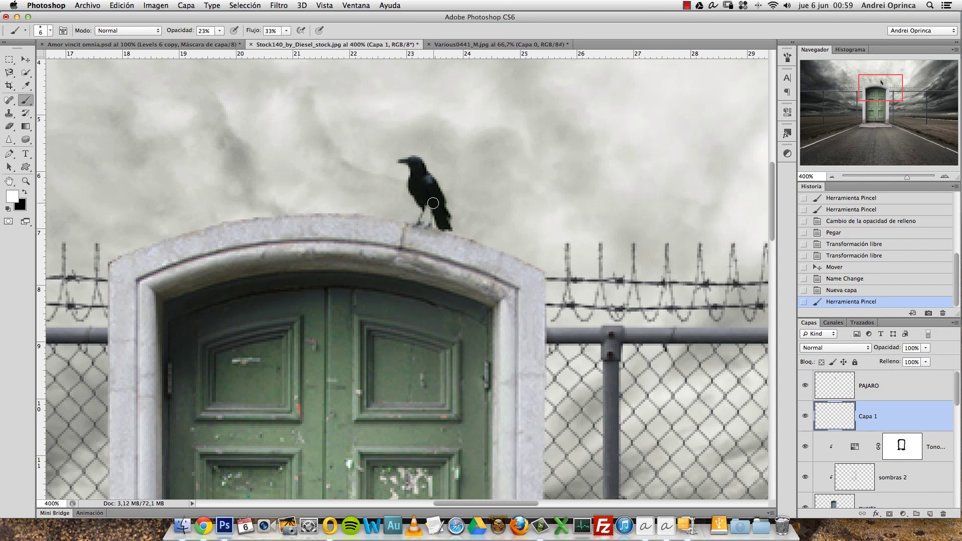
{"action": "key", "text": "super+z"}
- Set the brush to 10% opacity and 15% flow and paint black shadow under the crow's feet
{"action": "left_click_drag", "start_coordinate": [220, 31], "coordinate": [216, 45]}
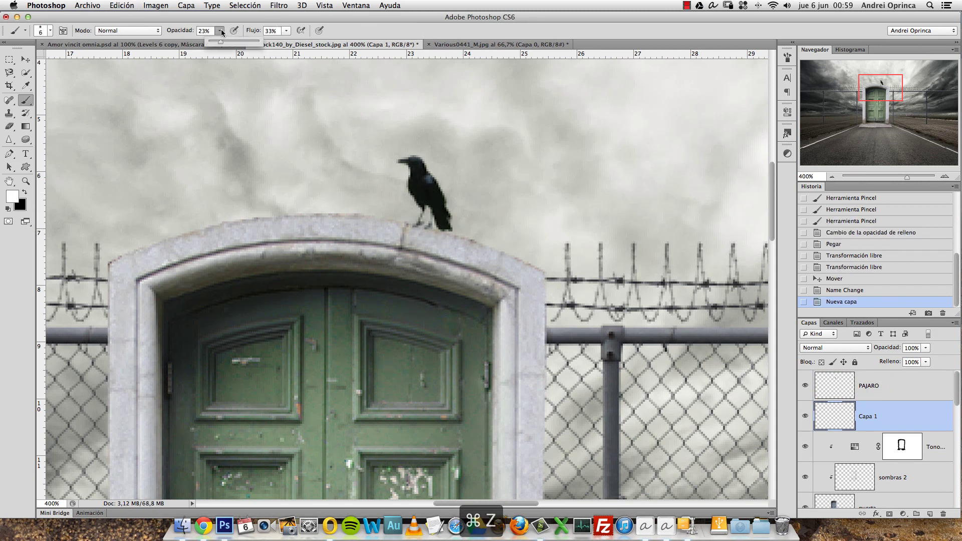
{"action": "left_click", "coordinate": [285, 31]}
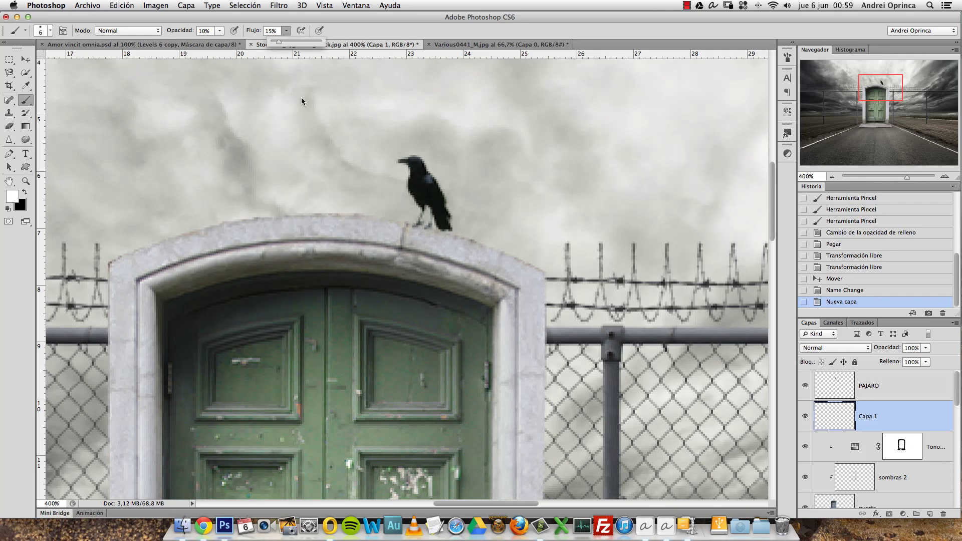
{"action": "left_click", "coordinate": [418, 236]}
{"action": "key", "text": "x"}
{"action": "mouse_move", "coordinate": [419, 231]}
{"action": "left_mouse_down"}
{"action": "mouse_move", "coordinate": [440, 233]}
{"action": "mouse_move", "coordinate": [412, 230]}
{"action": "left_mouse_up"}
{"action": "left_click_drag", "start_coordinate": [415, 230], "coordinate": [431, 234]}
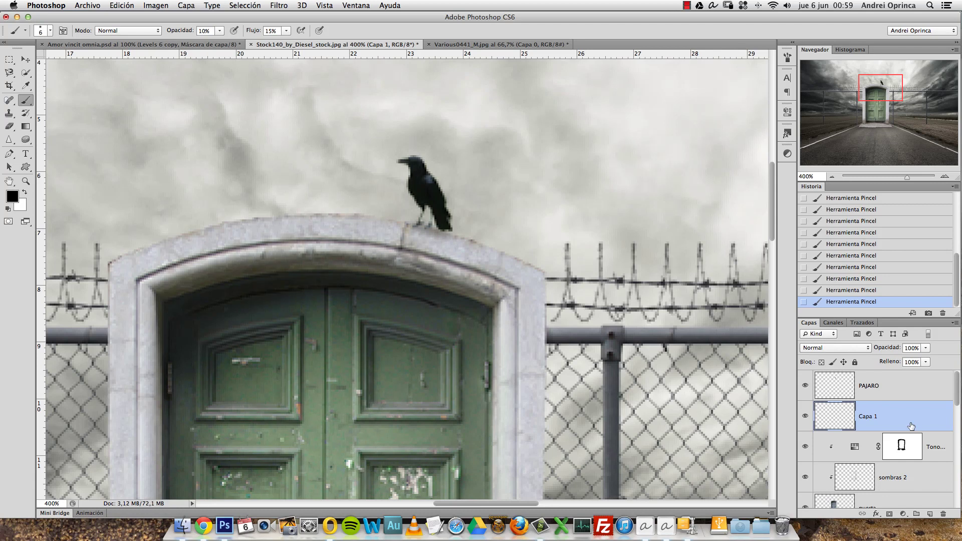
{"action": "key", "text": "super+space"}
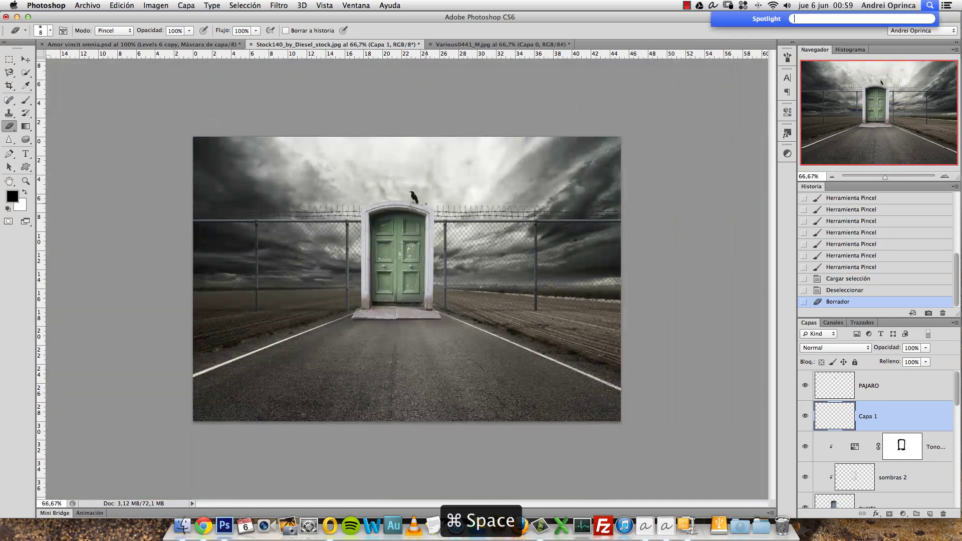
{"action": "key", "text": "super+space"}
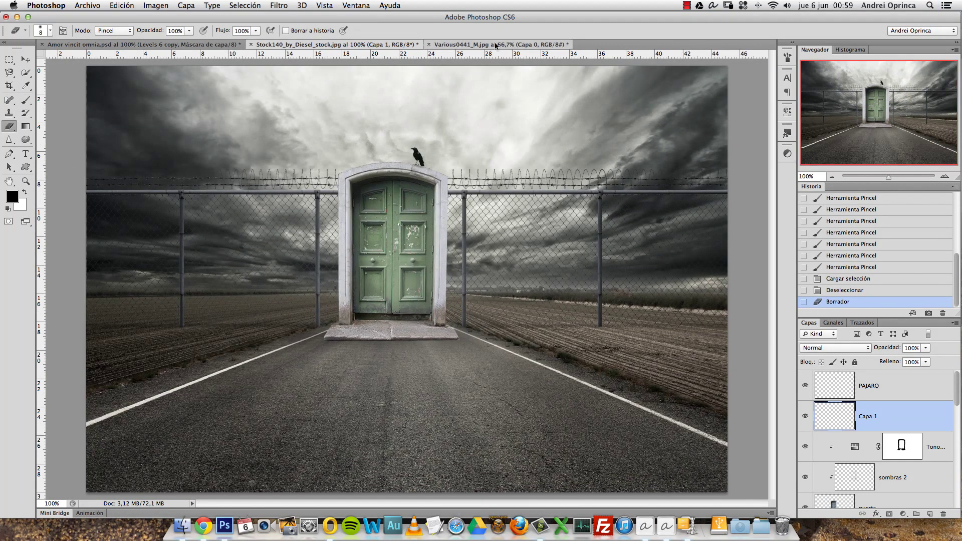
- Close the fence image document Various0441_M.jpg
{"action": "left_click", "coordinate": [434, 45]}
{"action": "left_click", "coordinate": [428, 45]}
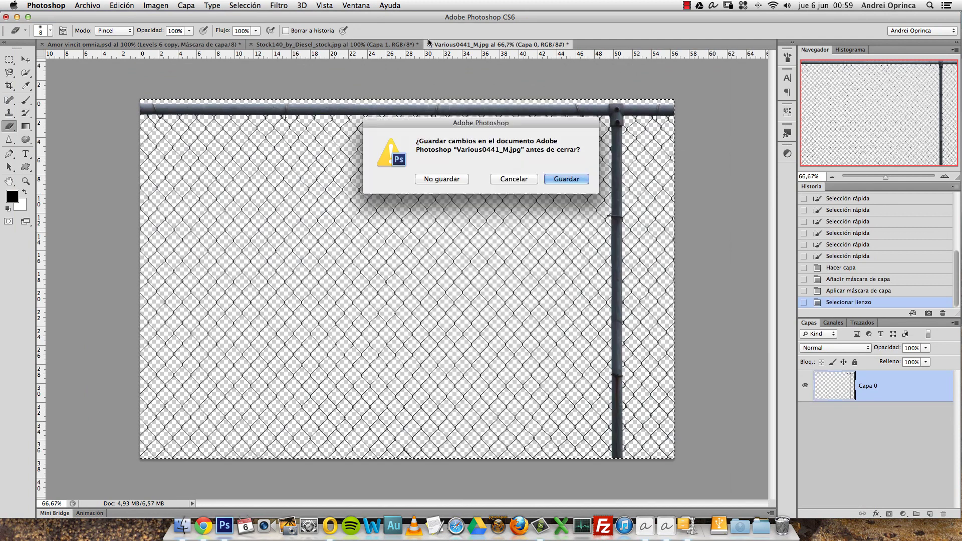
{"action": "left_click", "coordinate": [424, 204]}
- Copy the street lamp from its PNG file and paste it above PAJARO as a new layer
{"action": "key", "text": "super+o"}
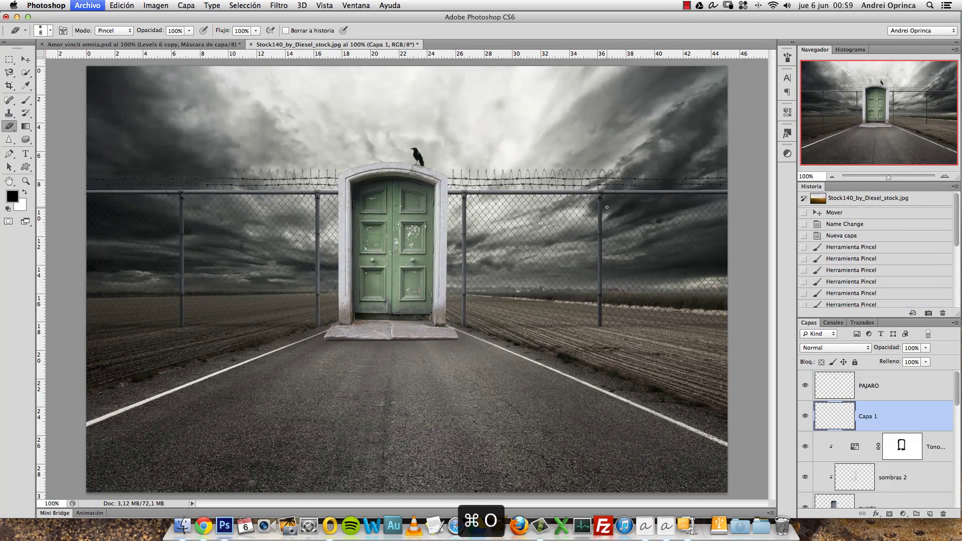
{"action": "left_click", "coordinate": [762, 432]}
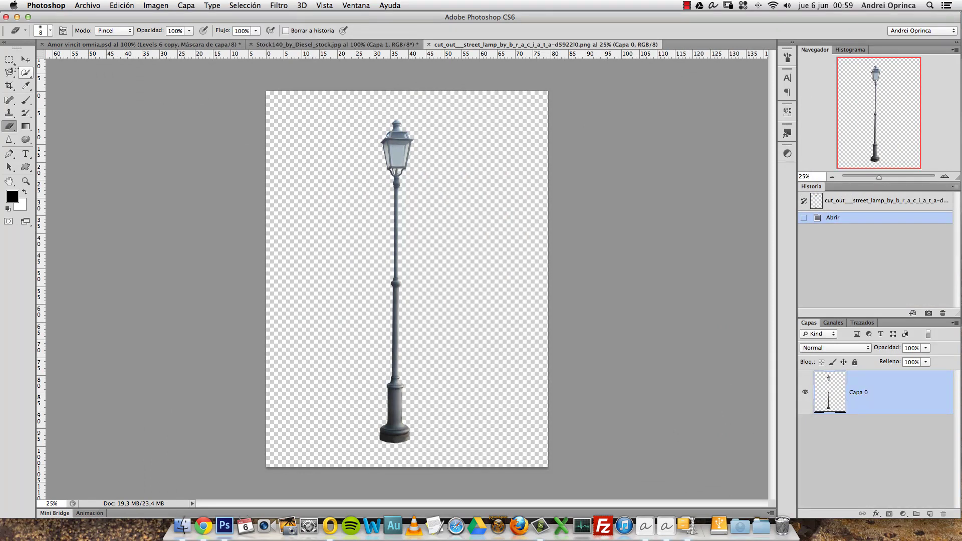
{"action": "key", "text": "m"}
{"action": "left_click_drag", "start_coordinate": [347, 104], "coordinate": [440, 451]}
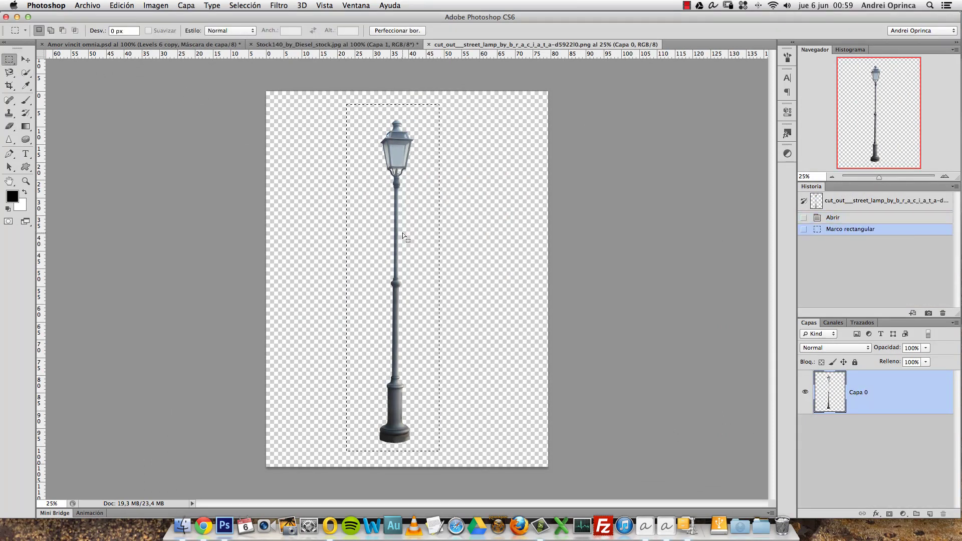
{"action": "key", "text": "super+c"}
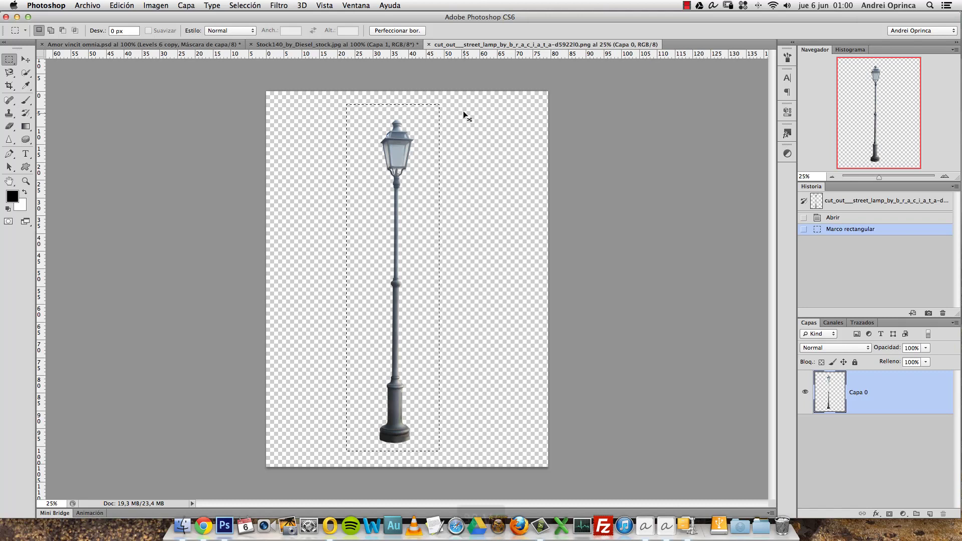
{"action": "key", "text": "super+w"}
{"action": "left_click", "coordinate": [946, 387]}
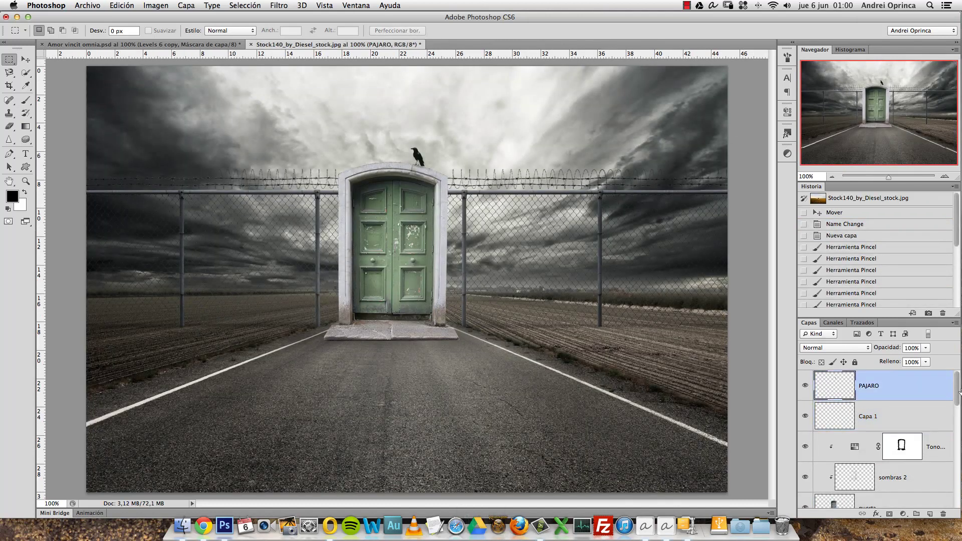
{"action": "key", "text": "super+v"}
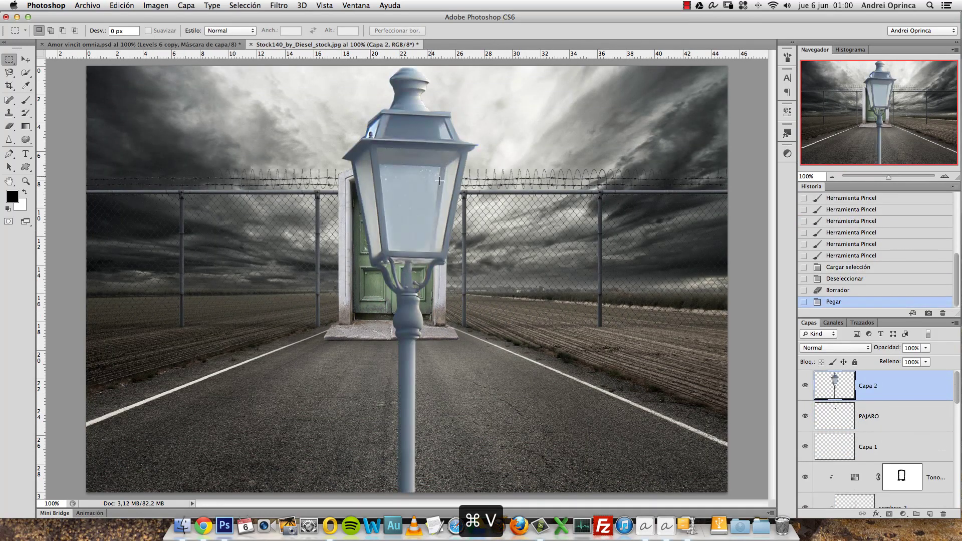
- Free-transform the pasted lamp with width and height linked at 30%
{"action": "key", "text": "super+t"}
{"action": "left_click_drag", "start_coordinate": [482, 67], "coordinate": [451, 150]}
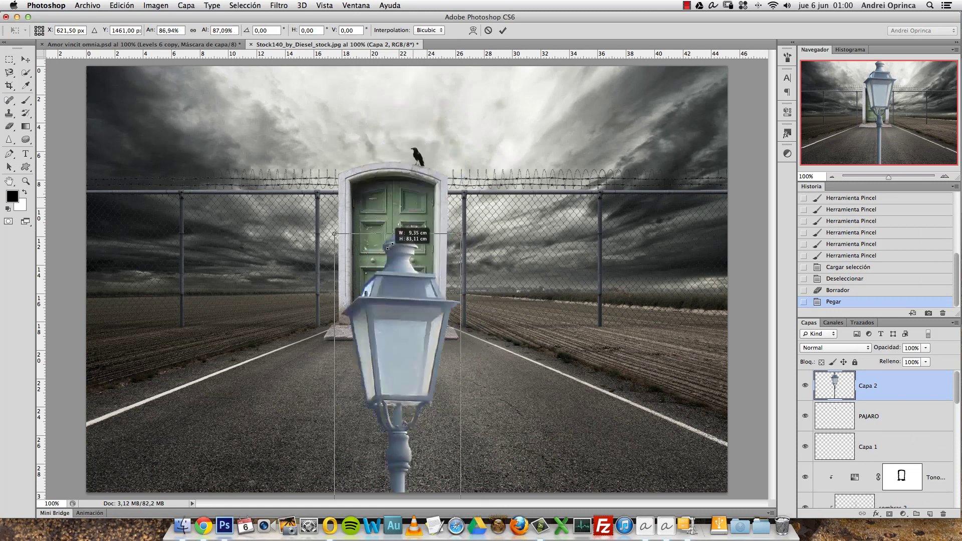
{"action": "left_click_drag", "start_coordinate": [386, 326], "coordinate": [381, 60]}
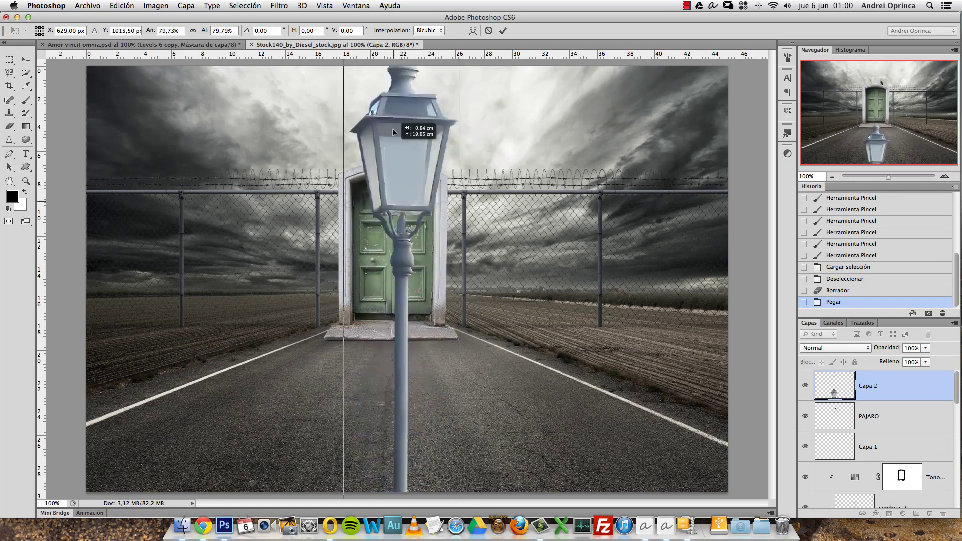
{"action": "left_click", "coordinate": [194, 31]}
{"action": "type", "text": "30"}
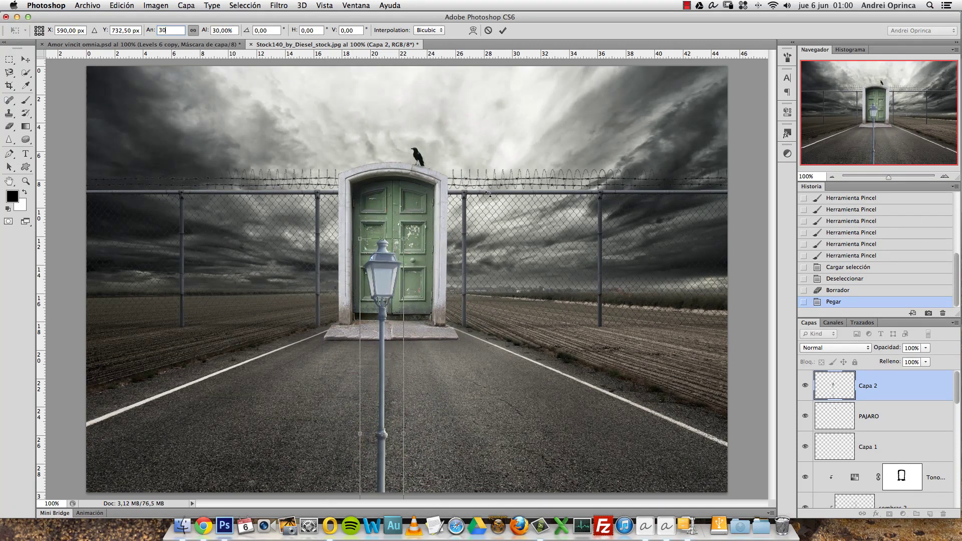
- Stand the lamp at the left roadside, fine-tune it to about 21%, and commit
{"action": "left_click_drag", "start_coordinate": [378, 391], "coordinate": [212, 256]}
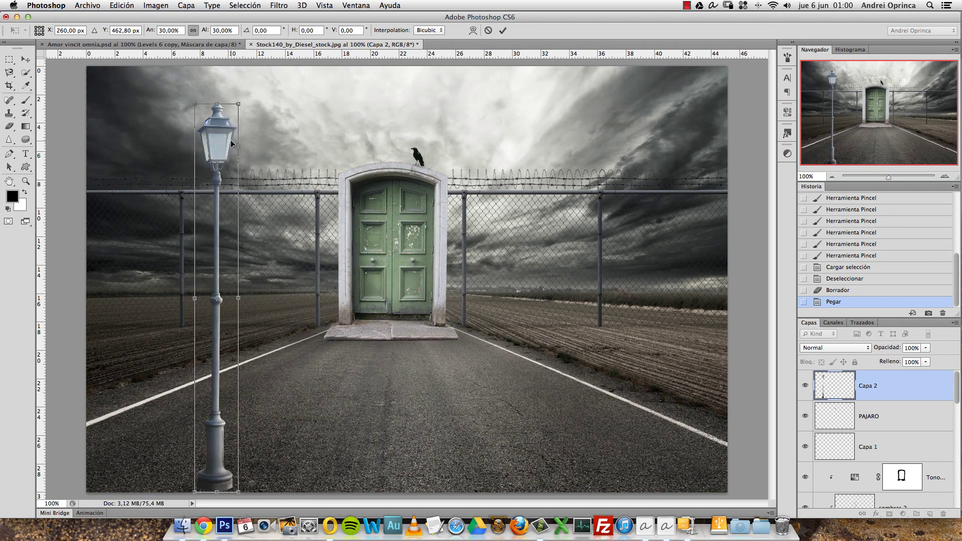
{"action": "left_click_drag", "start_coordinate": [238, 105], "coordinate": [227, 205]}
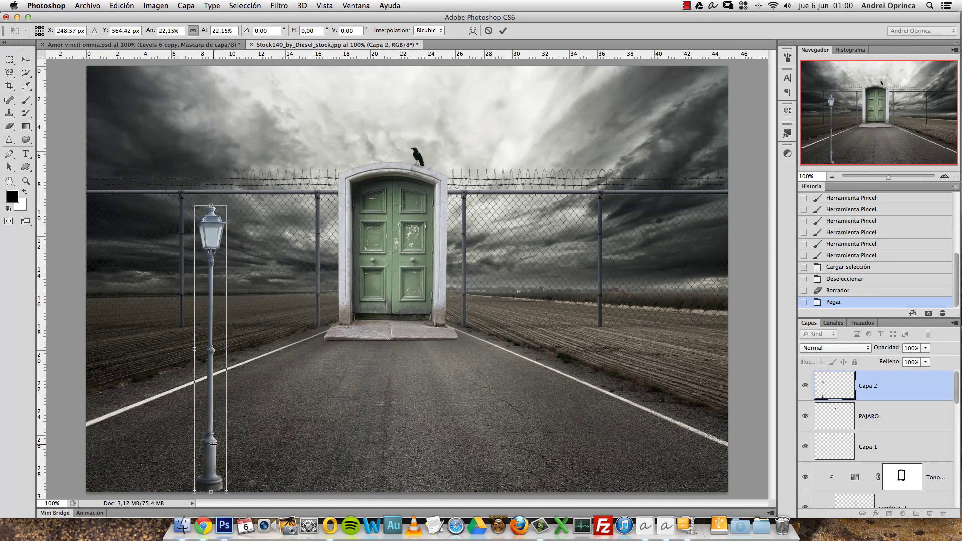
{"action": "left_click_drag", "start_coordinate": [213, 444], "coordinate": [214, 340]}
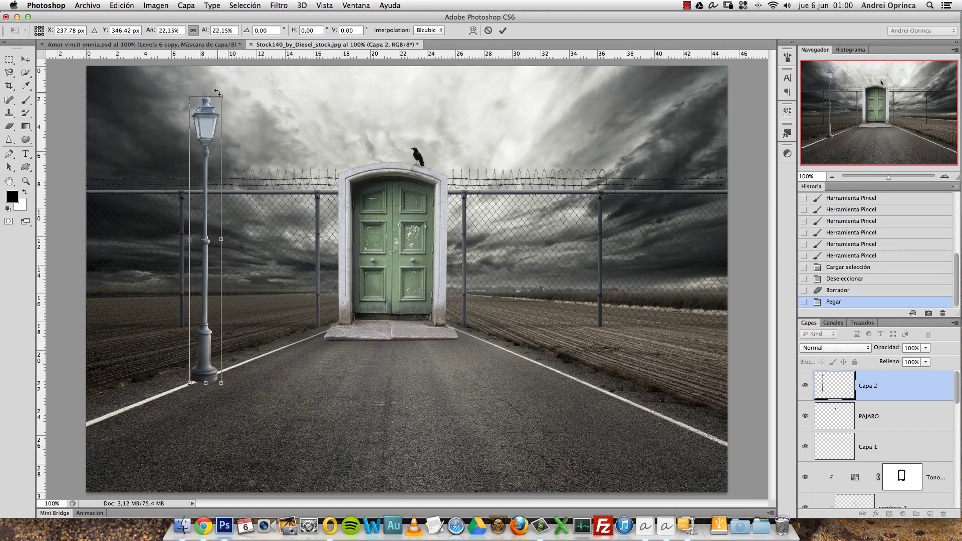
{"action": "left_click_drag", "start_coordinate": [217, 93], "coordinate": [220, 106]}
{"action": "left_click_drag", "start_coordinate": [211, 193], "coordinate": [212, 195]}
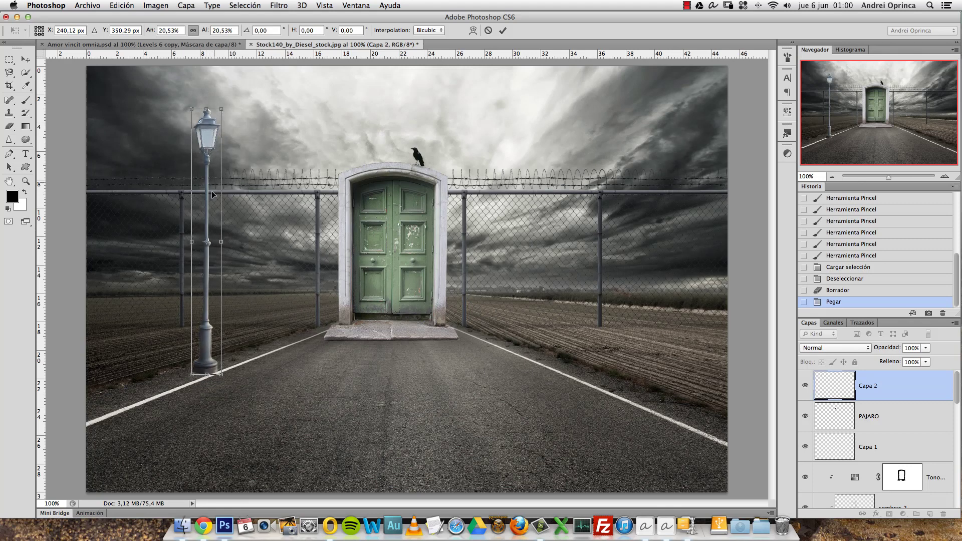
{"action": "left_click_drag", "start_coordinate": [221, 108], "coordinate": [222, 97]}
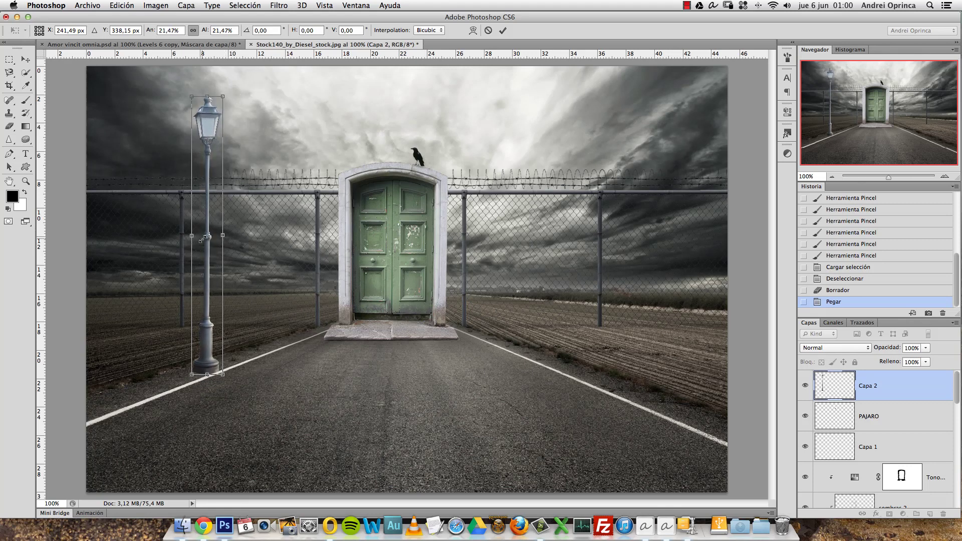
{"action": "left_click_drag", "start_coordinate": [212, 345], "coordinate": [200, 348]}
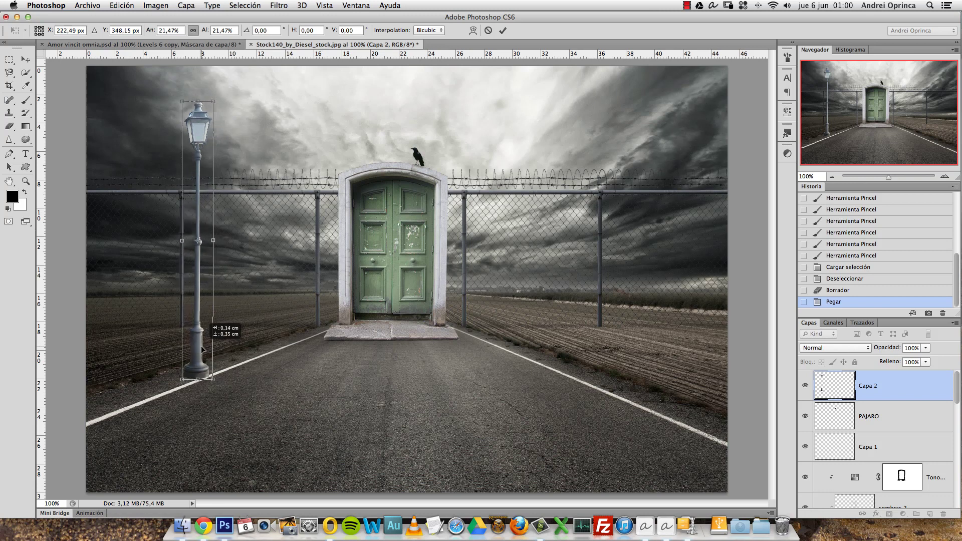
{"action": "key", "text": "Return"}
{"action": "key", "text": "m"}
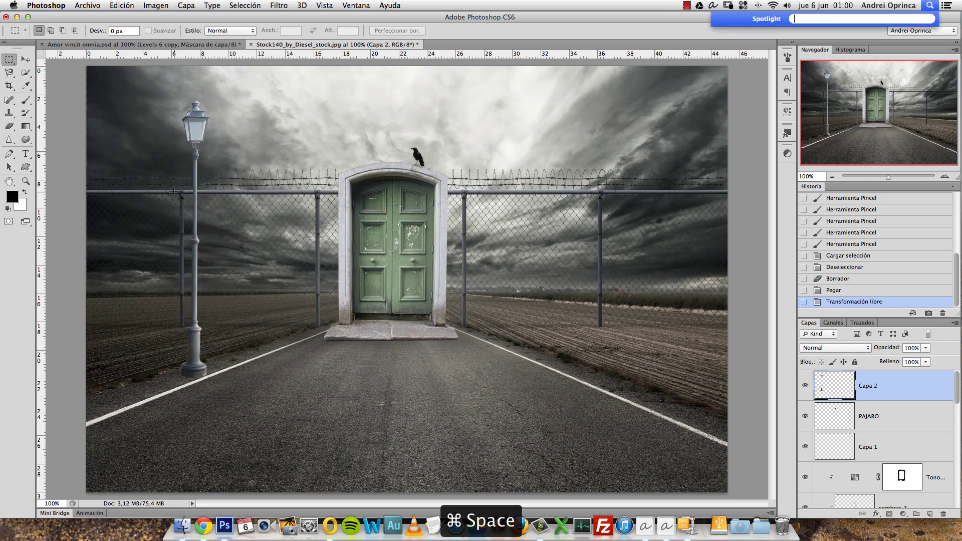
{"action": "left_click", "coordinate": [208, 243], "text": "super"}
- Inspect the lamp post up close, then drag it into place beside the road edge
{"action": "left_click", "coordinate": [269, 346], "text": "super"}
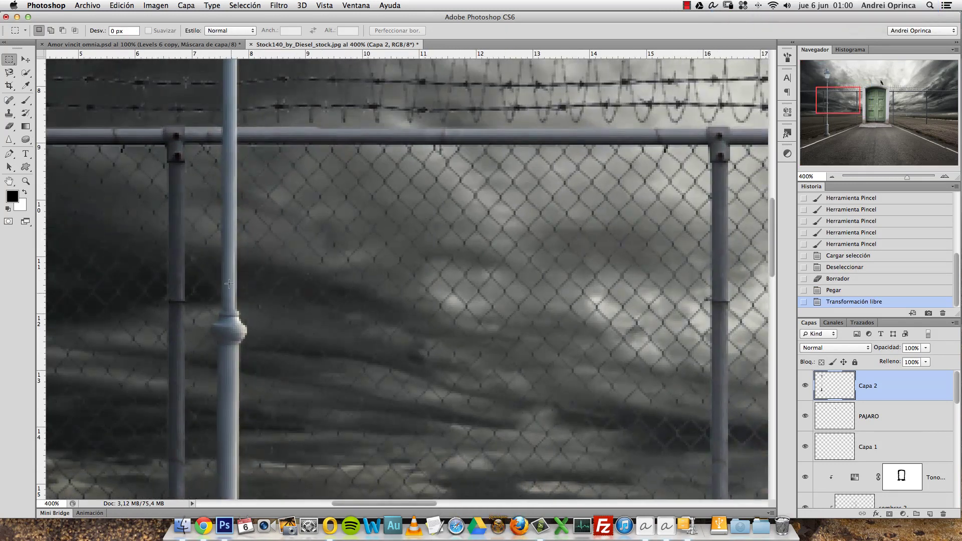
{"action": "left_click_drag", "start_coordinate": [254, 380], "coordinate": [293, 253]}
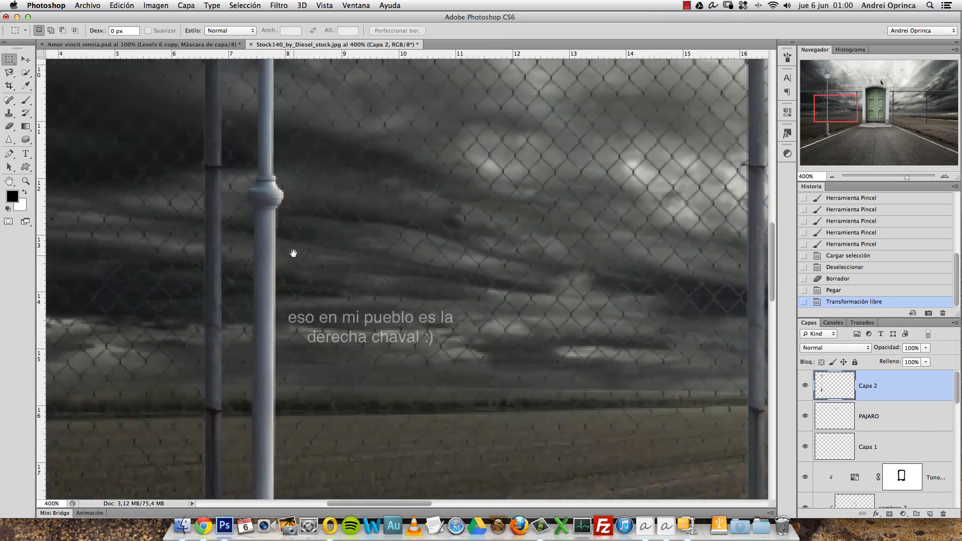
{"action": "left_click", "coordinate": [279, 284], "text": "super"}
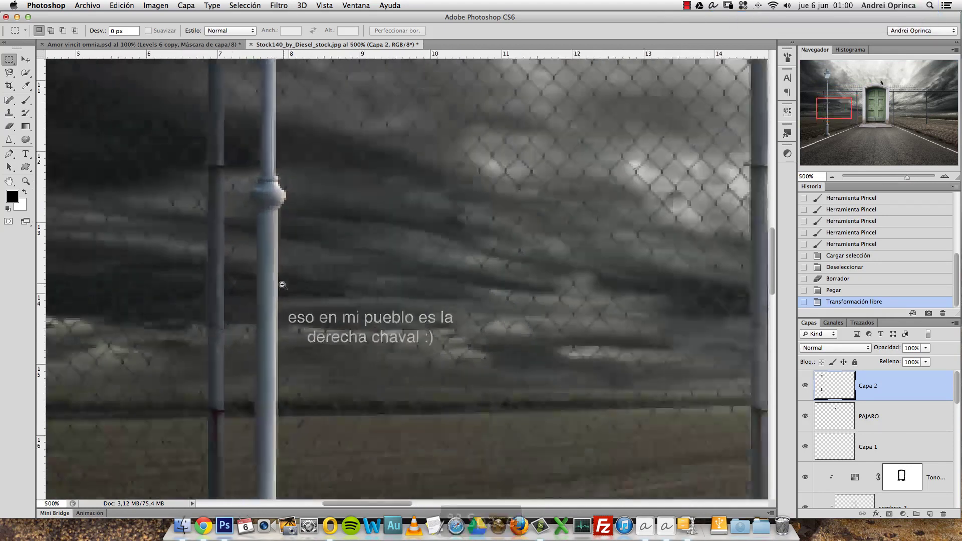
{"action": "left_click", "coordinate": [282, 284], "text": "alt+super"}
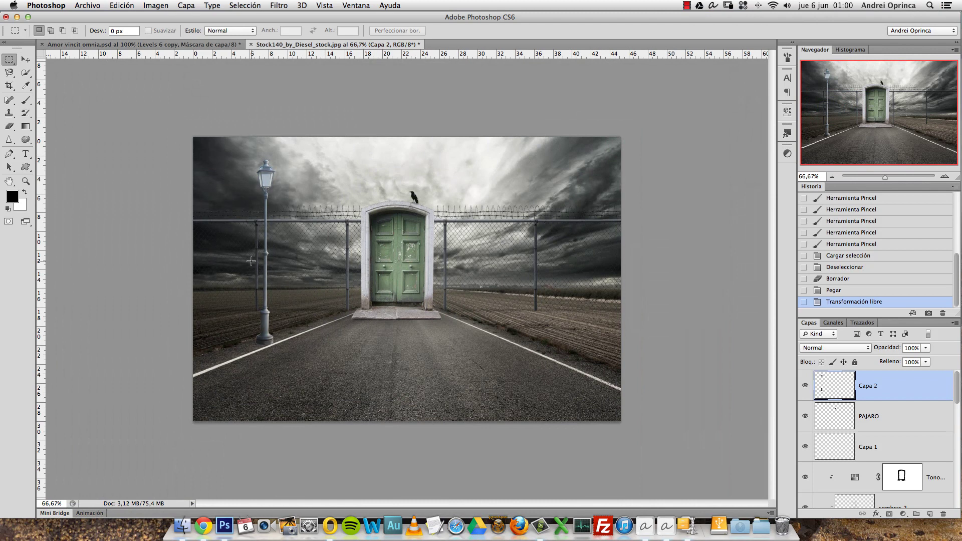
{"action": "left_click", "coordinate": [27, 61]}
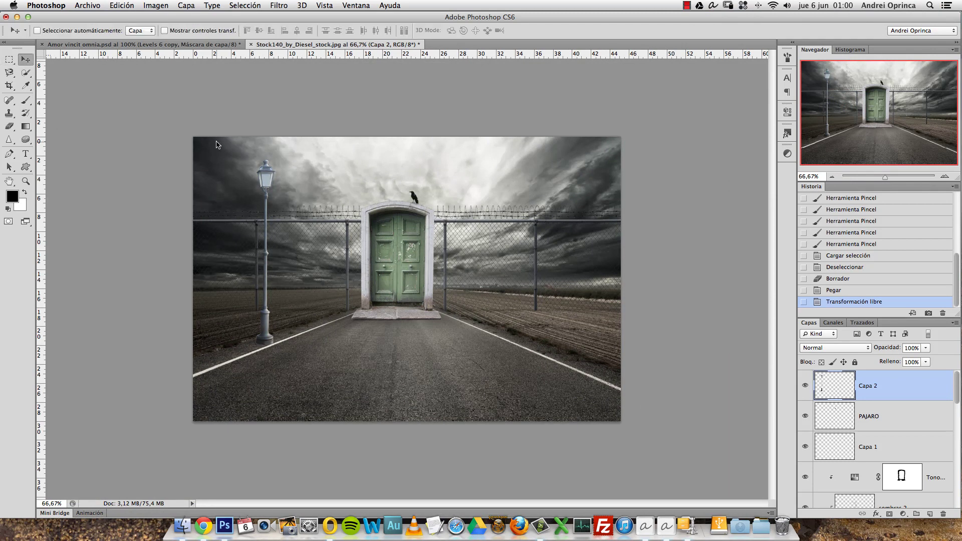
{"action": "mouse_move", "coordinate": [273, 331]}
{"action": "left_mouse_down"}
{"action": "mouse_move", "coordinate": [284, 314]}
{"action": "mouse_move", "coordinate": [249, 318]}
{"action": "left_mouse_up"}
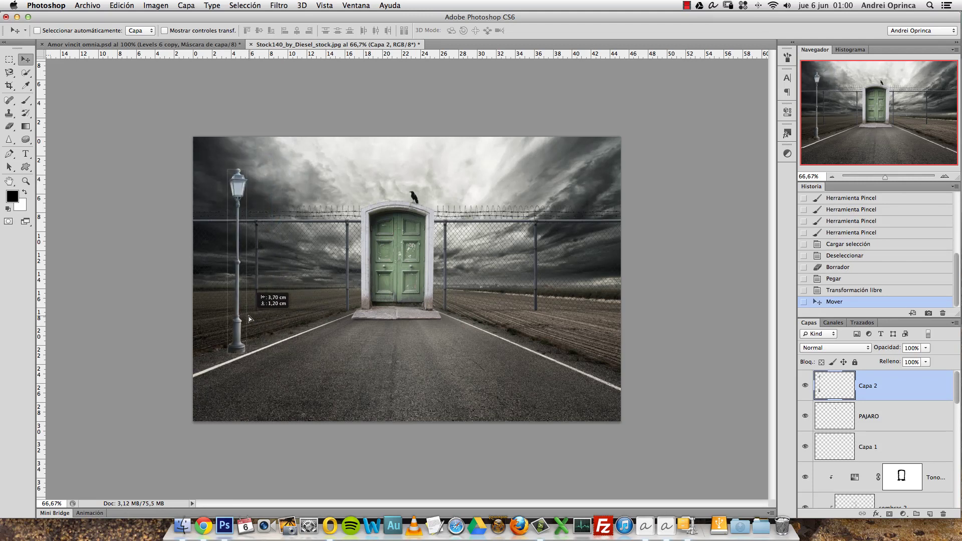
{"action": "mouse_move", "coordinate": [250, 318]}
{"action": "left_mouse_down"}
{"action": "mouse_move", "coordinate": [295, 300]}
{"action": "mouse_move", "coordinate": [267, 298]}
{"action": "left_mouse_up"}
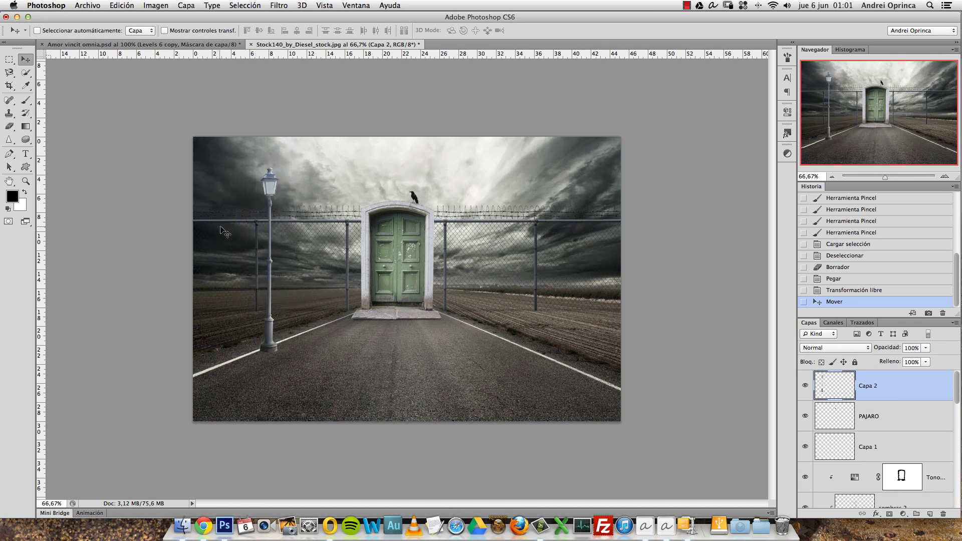
{"action": "mouse_move", "coordinate": [279, 318]}
{"action": "left_mouse_down"}
{"action": "mouse_move", "coordinate": [257, 326]}
{"action": "mouse_move", "coordinate": [257, 315]}
{"action": "left_mouse_up"}
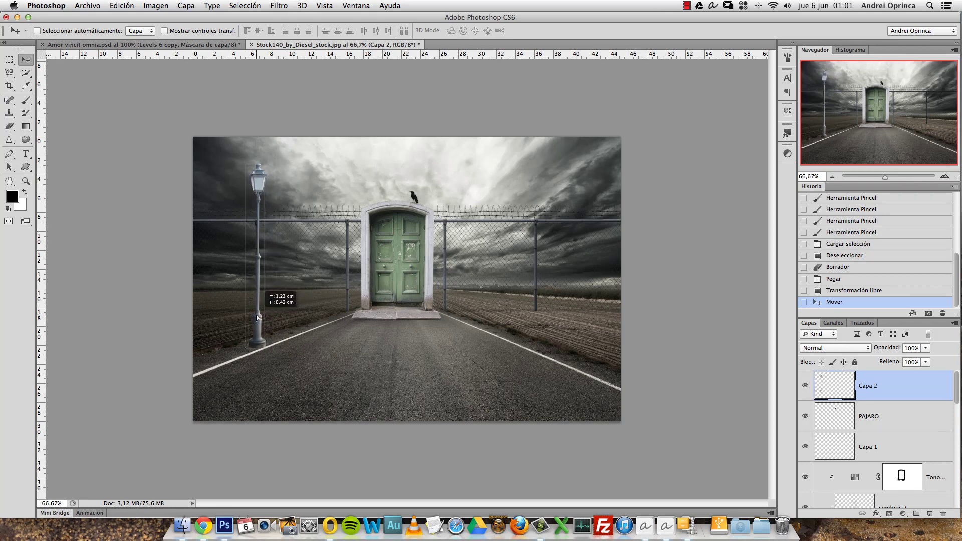
- Nudge the lamp post slightly left and up, then duplicate it as Capa 2 copia
{"action": "key", "text": "Left"}
{"action": "key", "text": "Left"}
{"action": "key", "text": "Left"}
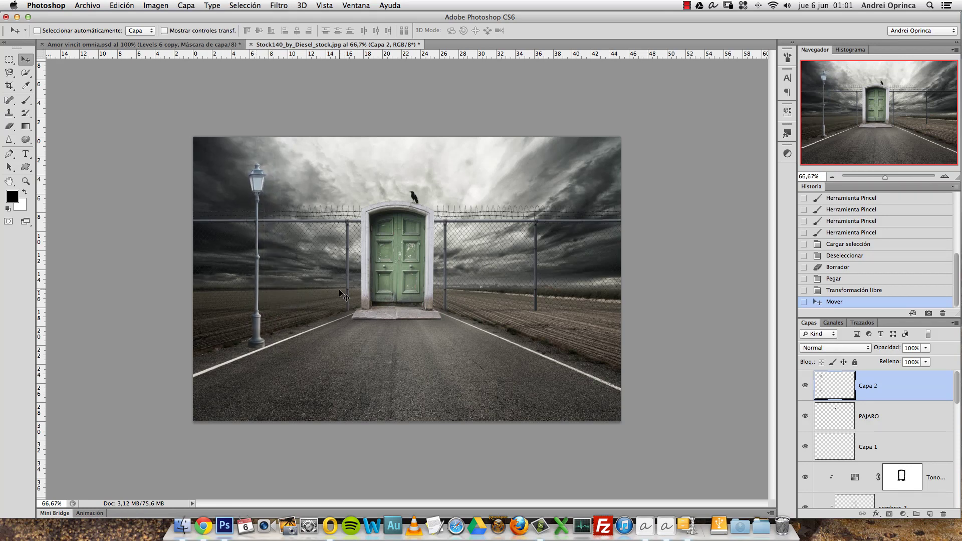
{"action": "key", "text": "Up"}
{"action": "key", "text": "Up"}
{"action": "key", "text": "Left"}
{"action": "key", "text": "Left"}
{"action": "key", "text": "Up"}
{"action": "key", "text": "Up"}
{"action": "key", "text": "Left"}
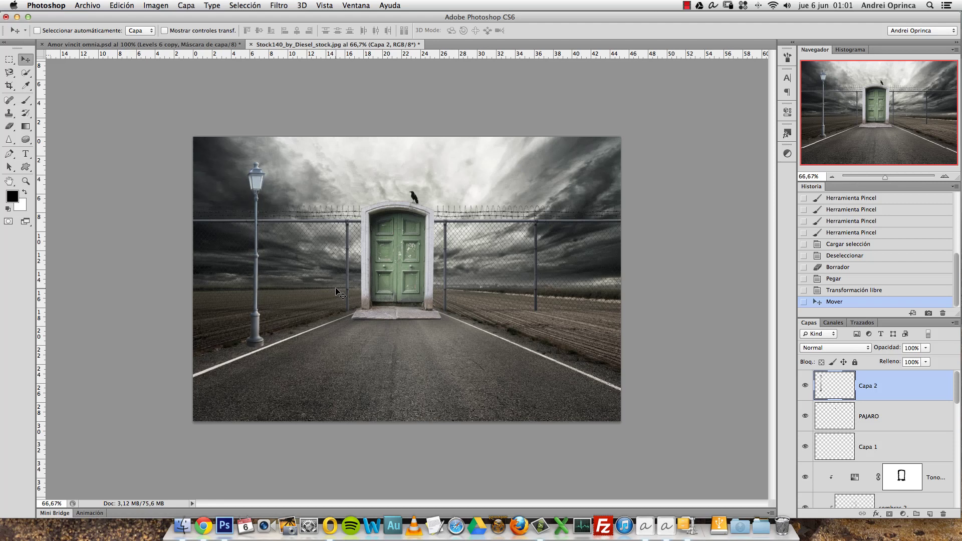
{"action": "key", "text": "Right"}
{"action": "key", "text": "Right"}
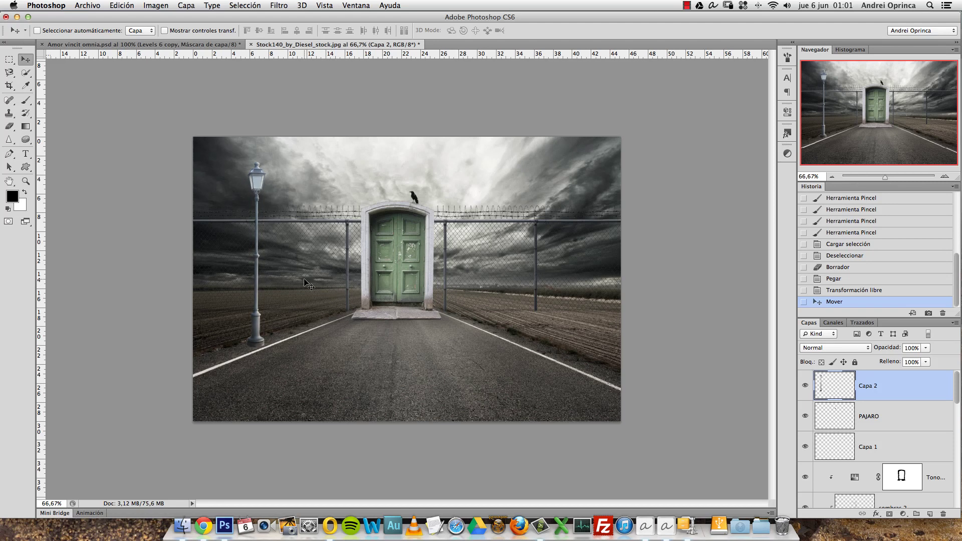
{"action": "key", "text": "super+j"}
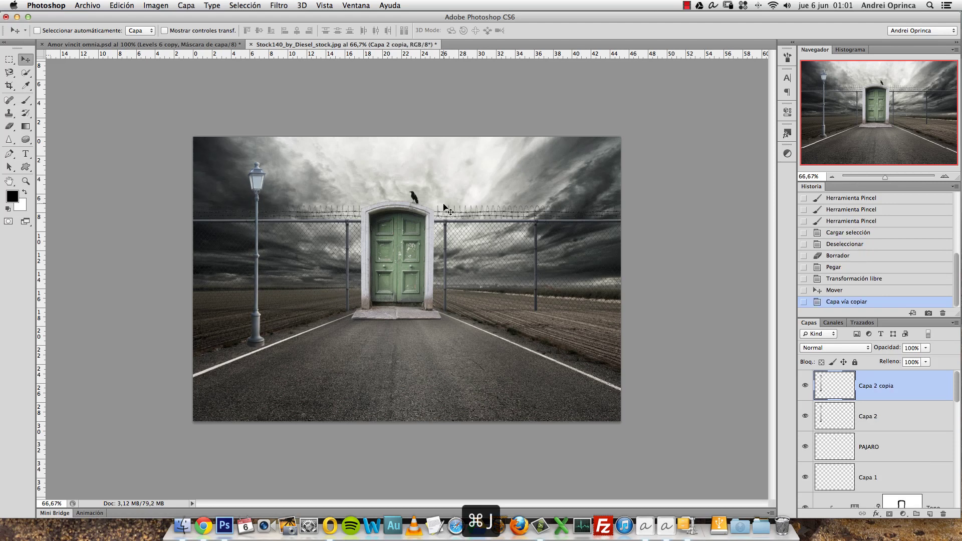
- Flip the lamp-post copy horizontally with Voltear horizontal and move it to the right road edge
{"action": "key", "text": "super+t"}
{"action": "right_click", "coordinate": [252, 223]}
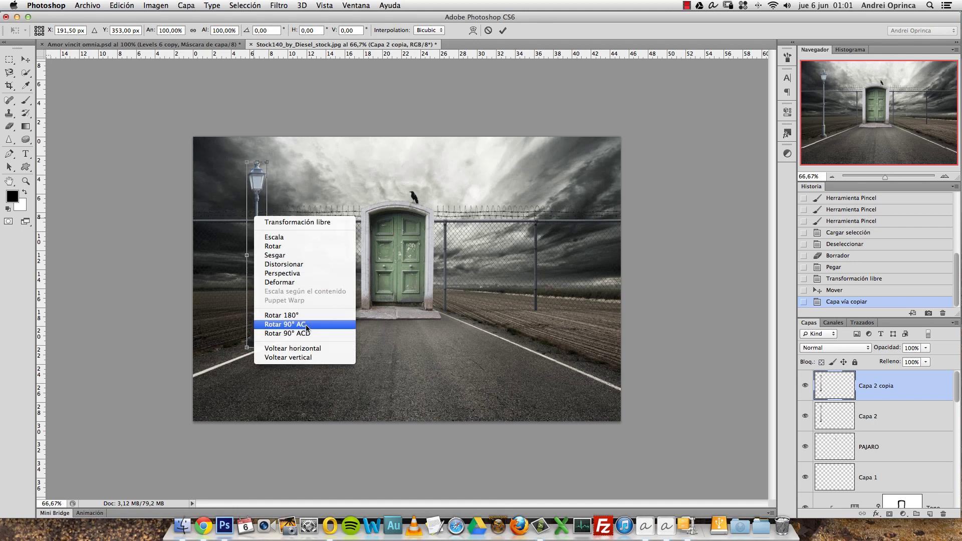
{"action": "left_click", "coordinate": [306, 349]}
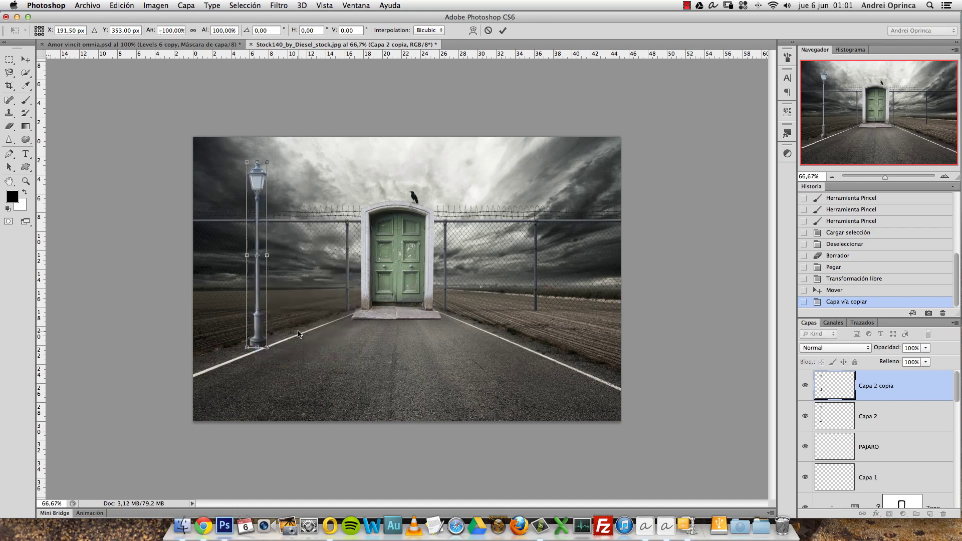
{"action": "key", "text": "Return"}
{"action": "mouse_move", "coordinate": [269, 316]}
{"action": "left_mouse_down"}
{"action": "mouse_move", "coordinate": [552, 315]}
{"action": "mouse_move", "coordinate": [544, 297]}
{"action": "left_mouse_up"}
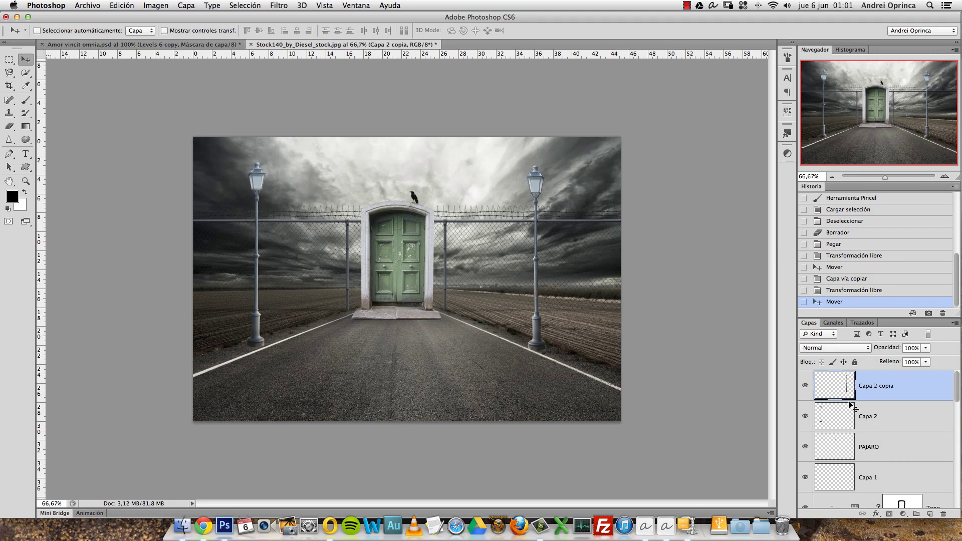
- Group both lamp-post layers into a group named postes and expand it
{"action": "left_click", "coordinate": [889, 414], "text": "shift"}
{"action": "key", "text": "ctrl+g"}
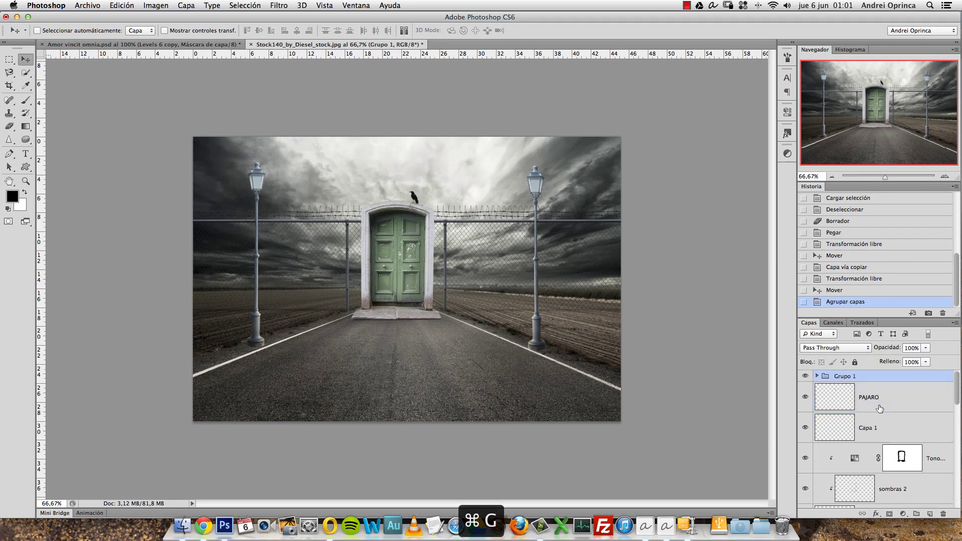
{"action": "double_click", "coordinate": [846, 377]}
{"action": "type", "text": "postes"}
{"action": "key", "text": "Return"}
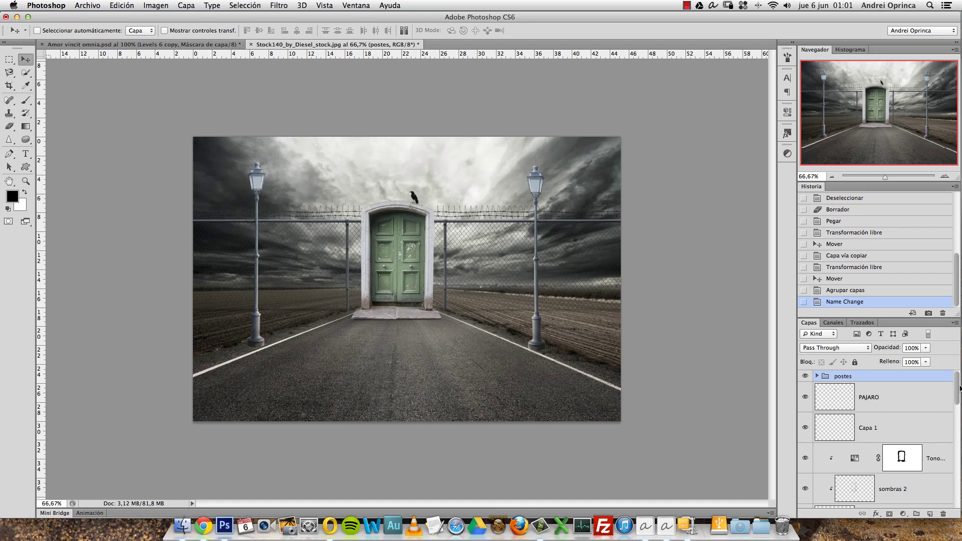
{"action": "left_click", "coordinate": [817, 376]}
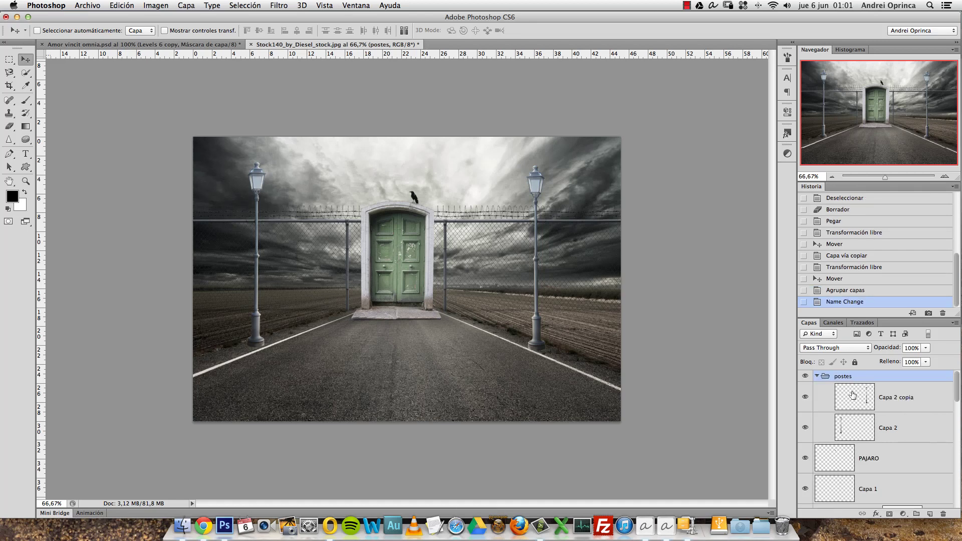
- Add a new empty layer named sombras postes below the lamps inside the postes group
{"action": "left_click", "coordinate": [910, 430]}
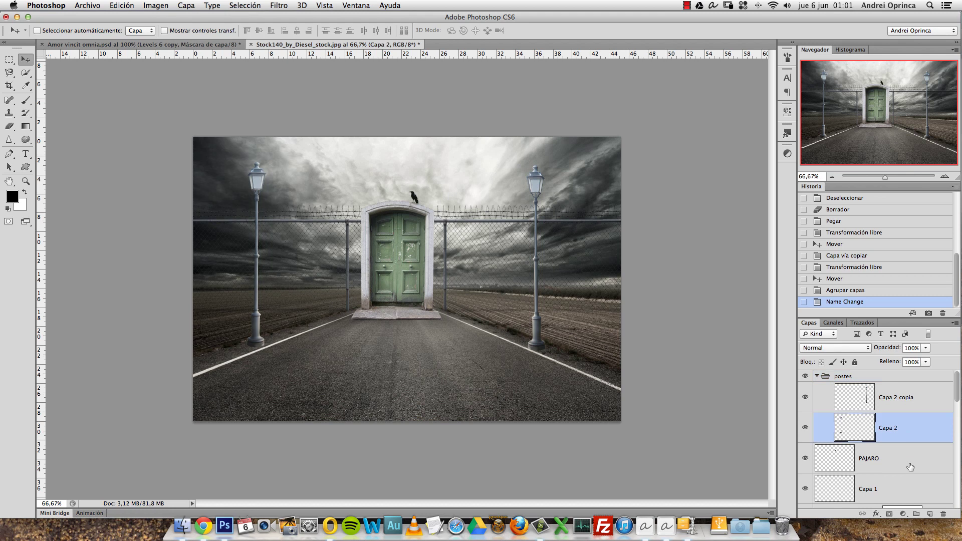
{"action": "left_click", "coordinate": [929, 514], "text": "alt"}
{"action": "key", "text": "Escape"}
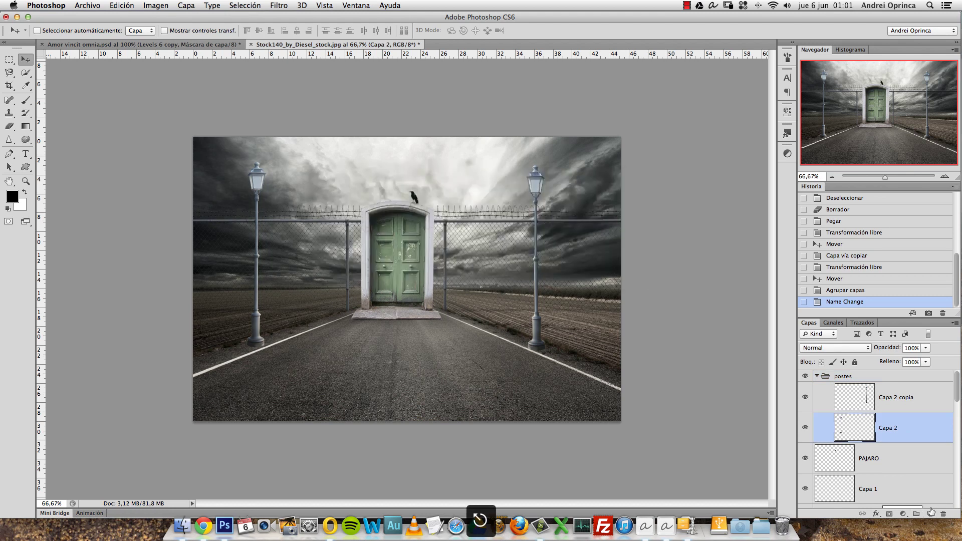
{"action": "left_click", "coordinate": [931, 515]}
{"action": "double_click", "coordinate": [891, 459]}
{"action": "type", "text": "sombras po"}
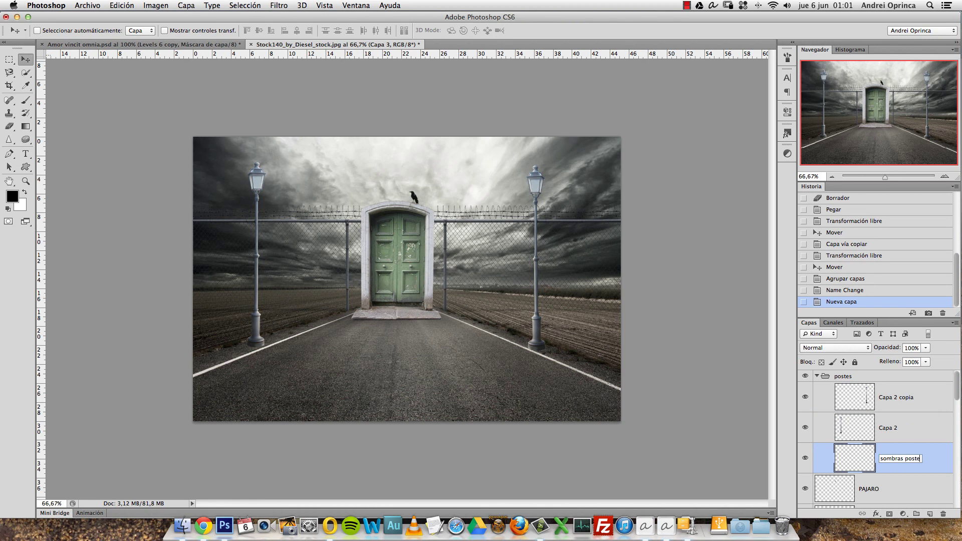
{"action": "type", "text": "ste"}
{"action": "key", "text": "Return"}
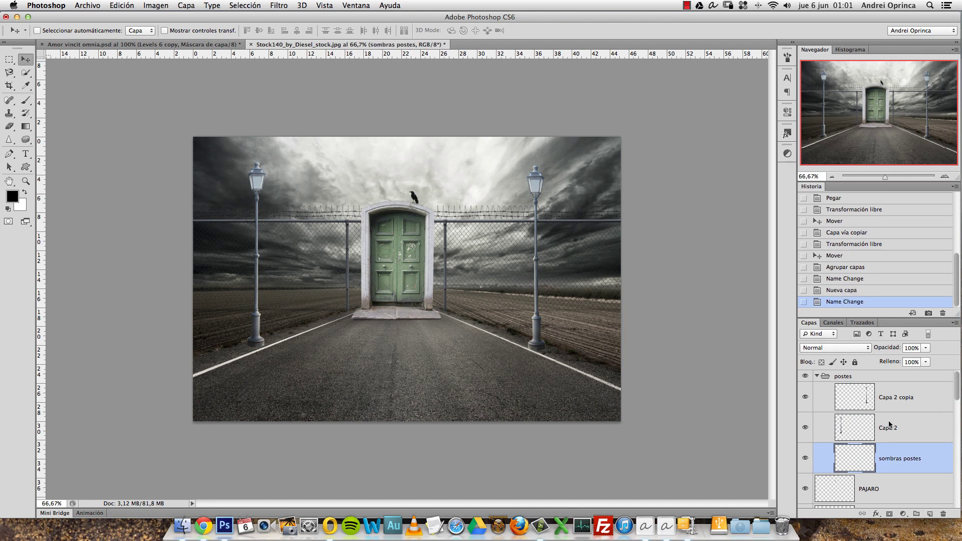
{"action": "key", "text": "super+space"}
- Zoom in on the right lamp post's base and set a slightly larger brush at about 28% opacity and flow
{"action": "mouse_move", "coordinate": [491, 330]}
{"action": "left_mouse_down"}
{"action": "mouse_move", "coordinate": [570, 347]}
{"action": "mouse_move", "coordinate": [329, 262]}
{"action": "left_mouse_up"}
{"action": "key", "text": "b"}
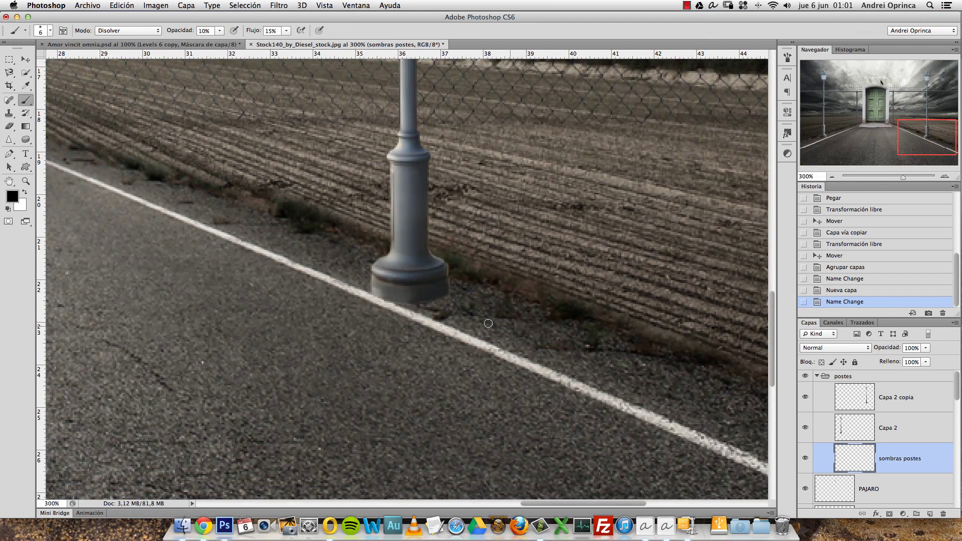
{"action": "left_click_drag", "start_coordinate": [548, 328], "coordinate": [460, 295]}
{"action": "key", "text": "bracketright"}
{"action": "key", "text": "bracketright"}
{"action": "key", "text": "bracketright"}
{"action": "left_click_drag", "start_coordinate": [220, 30], "coordinate": [221, 43]}
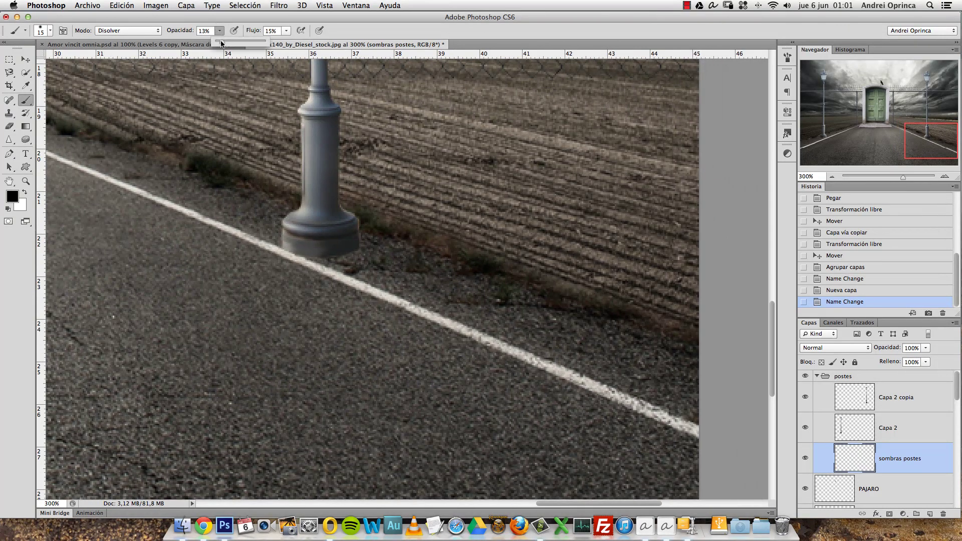
{"action": "left_click", "coordinate": [286, 31]}
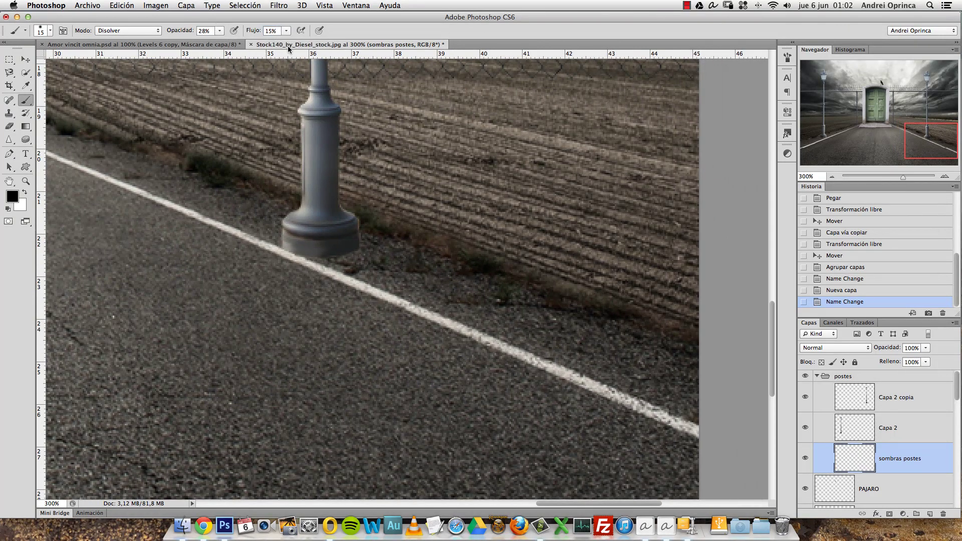
{"action": "left_click_drag", "start_coordinate": [333, 247], "coordinate": [374, 248]}
- Undo the speckled strokes, switch the brush to Normal mode, and paint soft black shadow around the post base
{"action": "left_click_drag", "start_coordinate": [306, 260], "coordinate": [316, 243]}
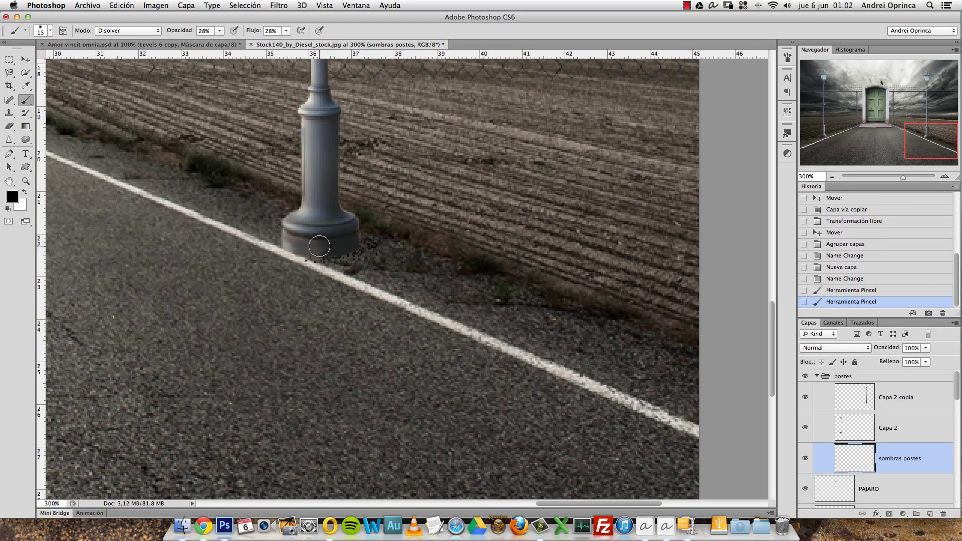
{"action": "key", "text": "super+d"}
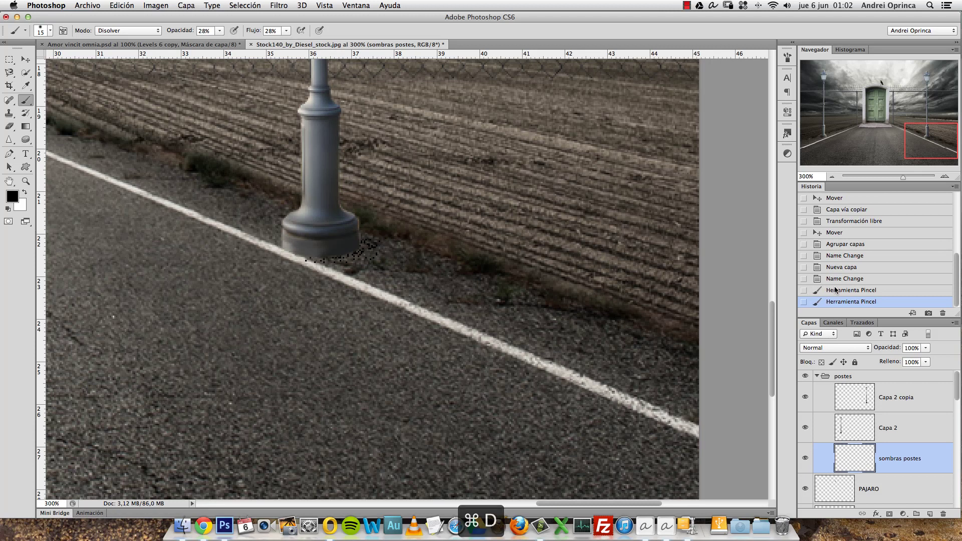
{"action": "left_click", "coordinate": [838, 279]}
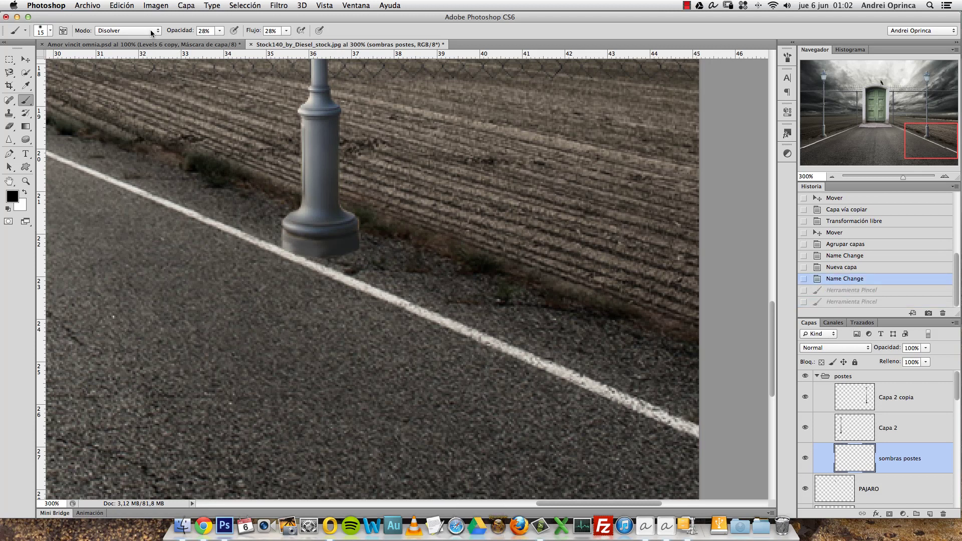
{"action": "left_click", "coordinate": [136, 31]}
{"action": "left_click", "coordinate": [136, 22]}
{"action": "left_click_drag", "start_coordinate": [301, 250], "coordinate": [323, 248]}
{"action": "mouse_move", "coordinate": [331, 249]}
{"action": "left_mouse_down"}
{"action": "mouse_move", "coordinate": [374, 249]}
{"action": "mouse_move", "coordinate": [344, 258]}
{"action": "left_mouse_up"}
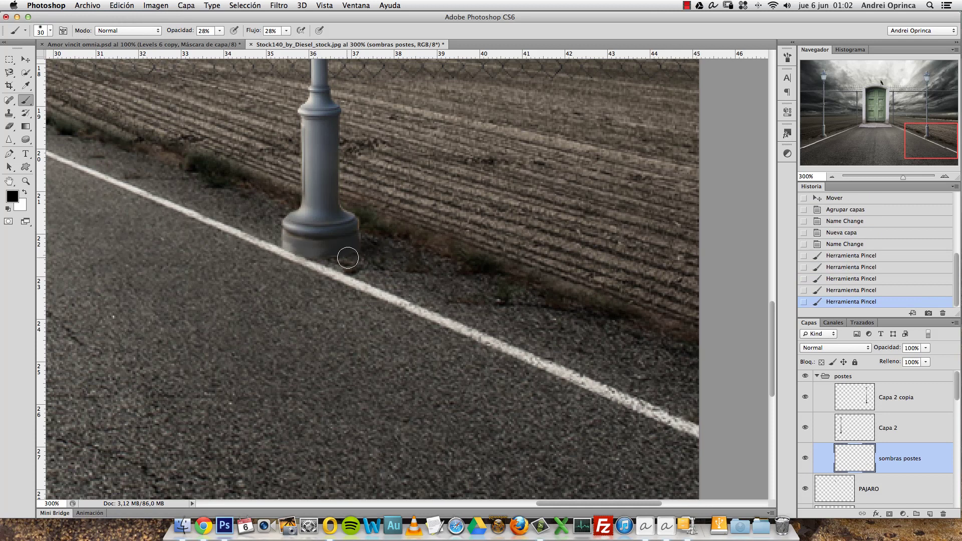
{"action": "key", "text": "bracketright"}
{"action": "key", "text": "bracketright"}
{"action": "mouse_move", "coordinate": [472, 271]}
{"action": "left_mouse_down"}
{"action": "mouse_move", "coordinate": [393, 264]}
{"action": "mouse_move", "coordinate": [417, 259]}
{"action": "left_mouse_up"}
{"action": "left_click", "coordinate": [417, 260], "text": "alt"}
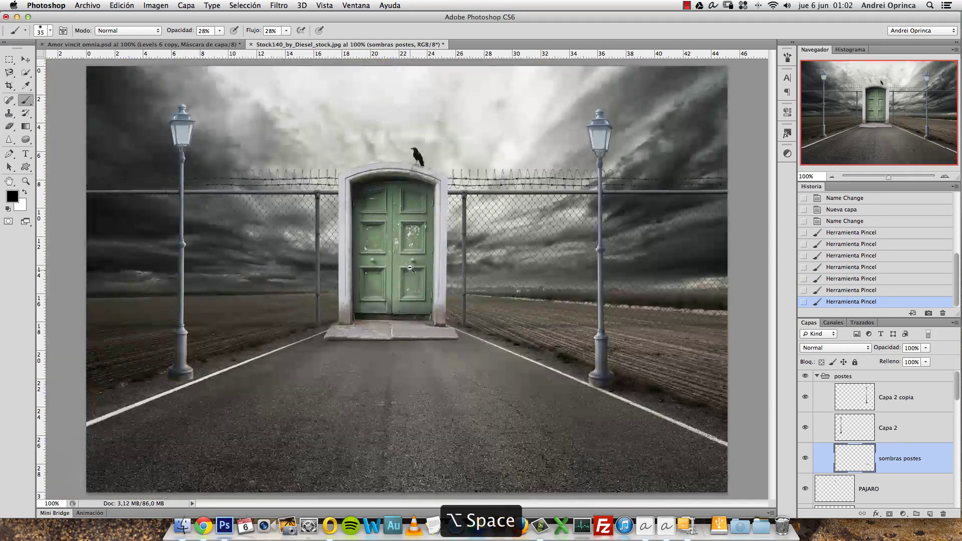
- Try painting shadows at both lamp bases, then revert in History to before any shadow painting
{"action": "key", "text": "bracketright"}
{"action": "key", "text": "bracketright"}
{"action": "key", "text": "bracketright"}
{"action": "left_click_drag", "start_coordinate": [593, 386], "coordinate": [666, 416]}
{"action": "left_click_drag", "start_coordinate": [201, 381], "coordinate": [181, 376]}
{"action": "key", "text": "bracketleft"}
{"action": "key", "text": "bracketleft"}
{"action": "key", "text": "bracketleft"}
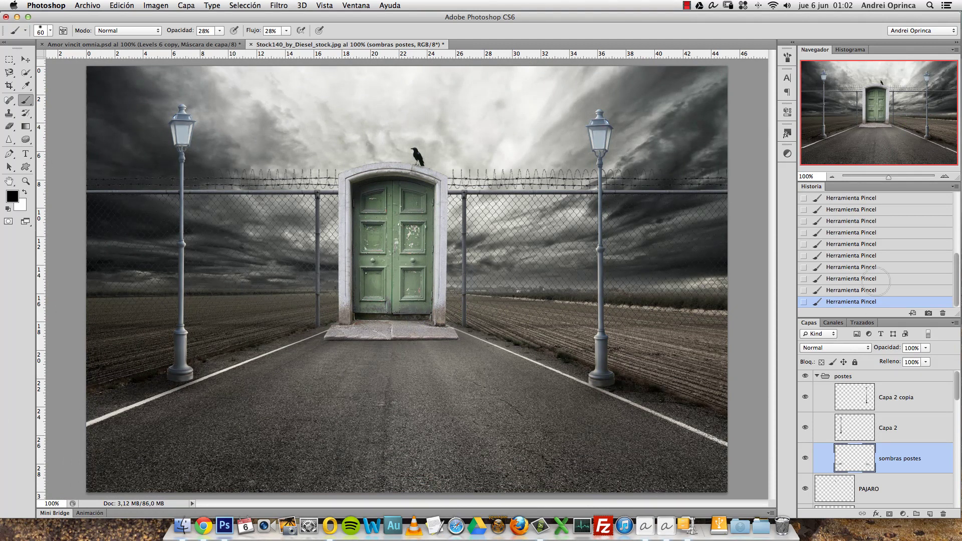
{"action": "left_click", "coordinate": [858, 210]}
{"action": "scroll", "coordinate": [949, 271], "scroll_direction": "up", "scroll_amount": 5}
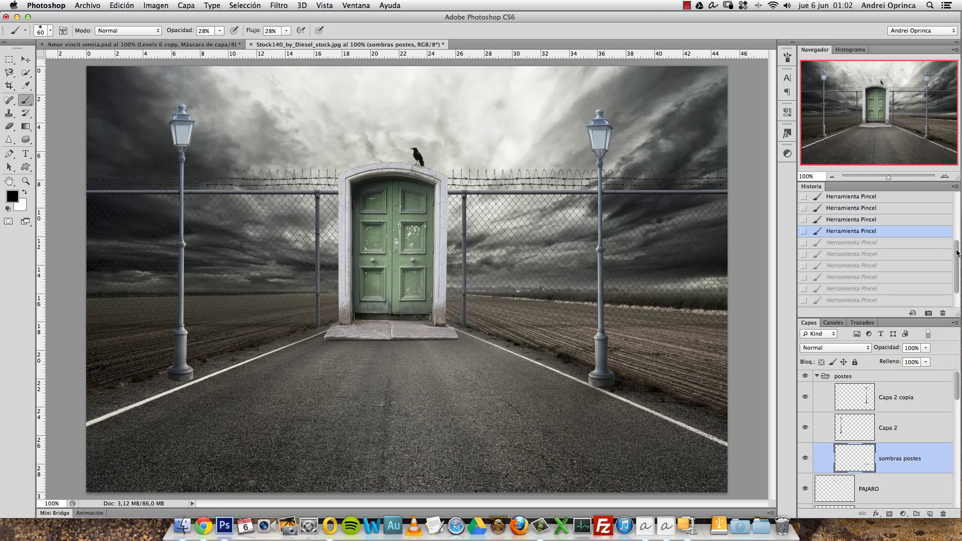
{"action": "left_click", "coordinate": [868, 247]}
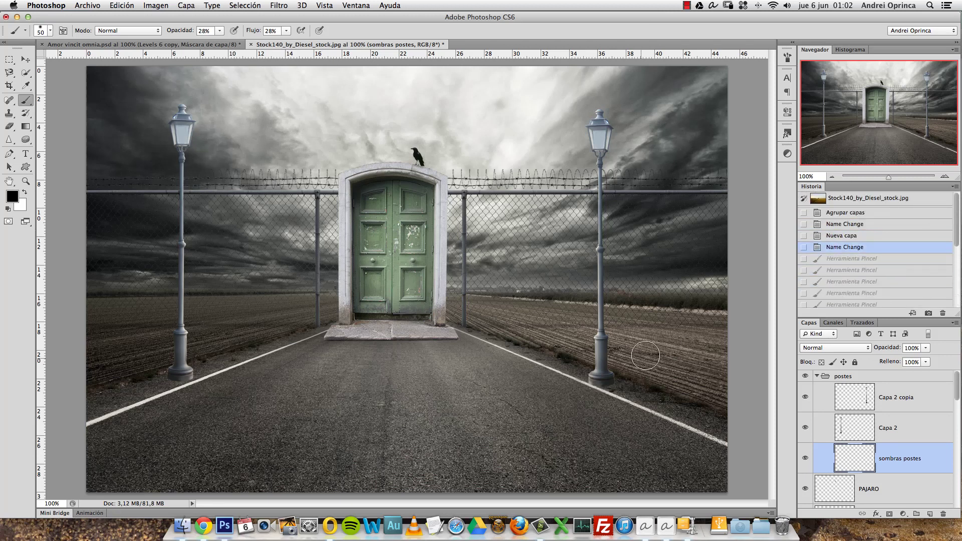
- Repaint shadows around the right and left lamp bases, then step History back to the first stroke
{"action": "mouse_move", "coordinate": [604, 384]}
{"action": "left_mouse_down"}
{"action": "mouse_move", "coordinate": [586, 380]}
{"action": "mouse_move", "coordinate": [602, 386]}
{"action": "left_mouse_up"}
{"action": "left_click_drag", "start_coordinate": [587, 381], "coordinate": [649, 396]}
{"action": "mouse_move", "coordinate": [604, 386]}
{"action": "left_mouse_down"}
{"action": "mouse_move", "coordinate": [652, 399]}
{"action": "mouse_move", "coordinate": [639, 398]}
{"action": "left_mouse_up"}
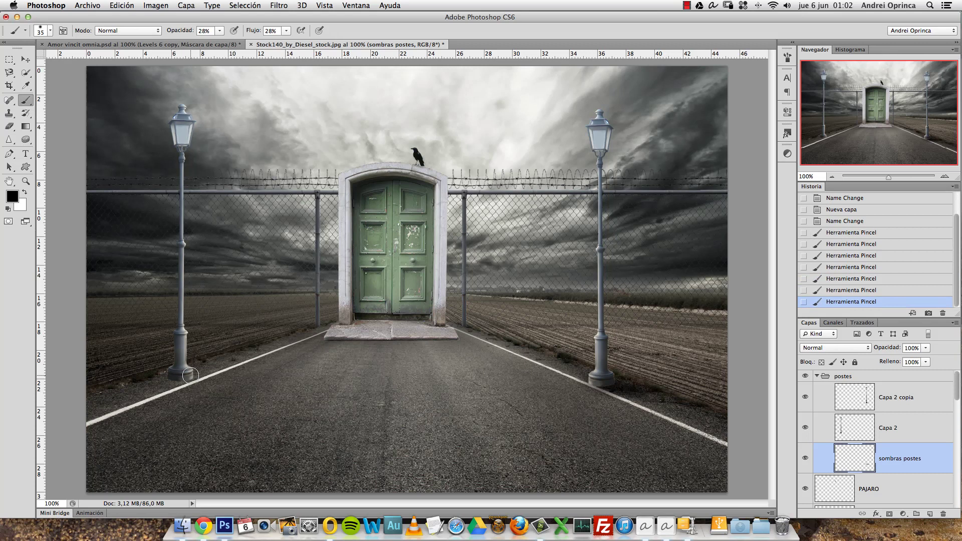
{"action": "mouse_move", "coordinate": [190, 376]}
{"action": "left_mouse_down"}
{"action": "mouse_move", "coordinate": [198, 382]}
{"action": "mouse_move", "coordinate": [113, 394]}
{"action": "left_mouse_up"}
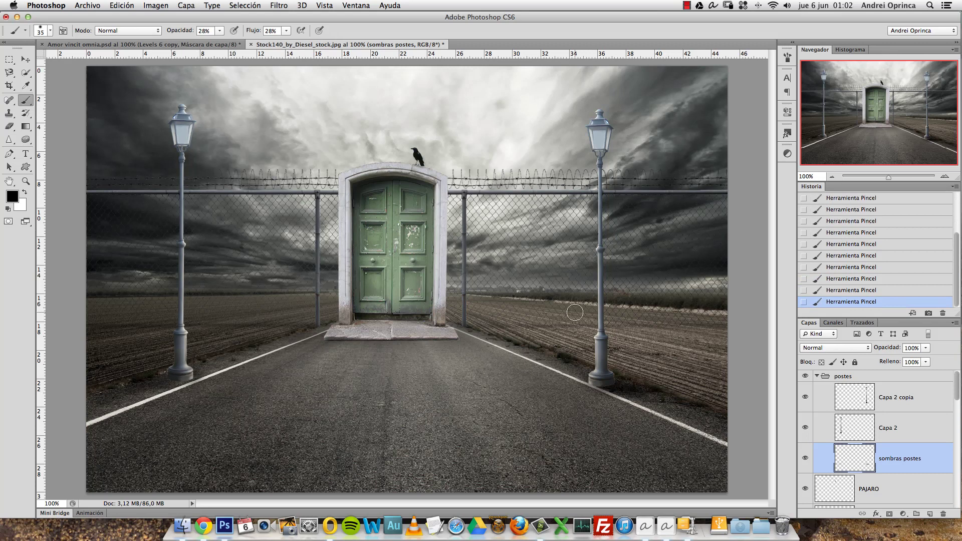
{"action": "left_click", "coordinate": [872, 221]}
{"action": "scroll", "coordinate": [872, 230], "scroll_direction": "up", "scroll_amount": 2}
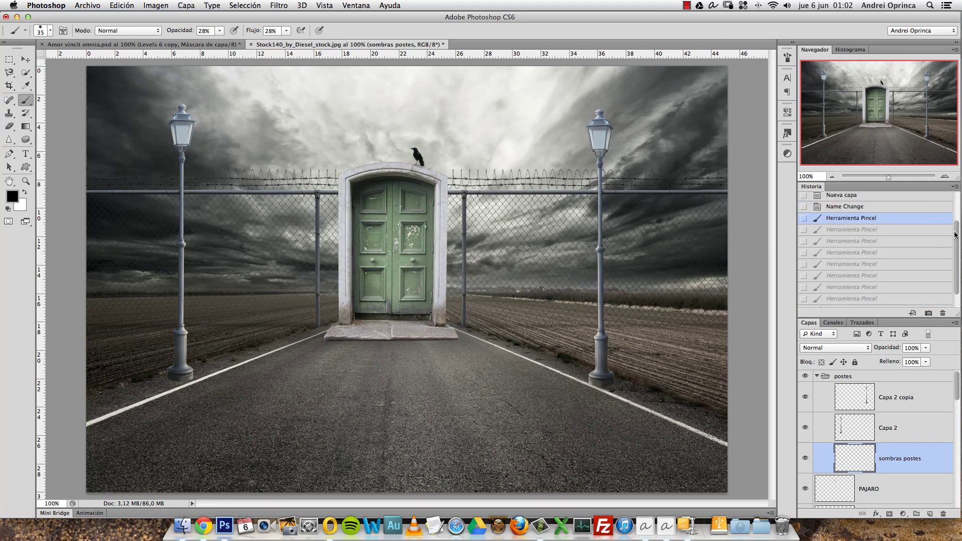
{"action": "left_click", "coordinate": [870, 233]}
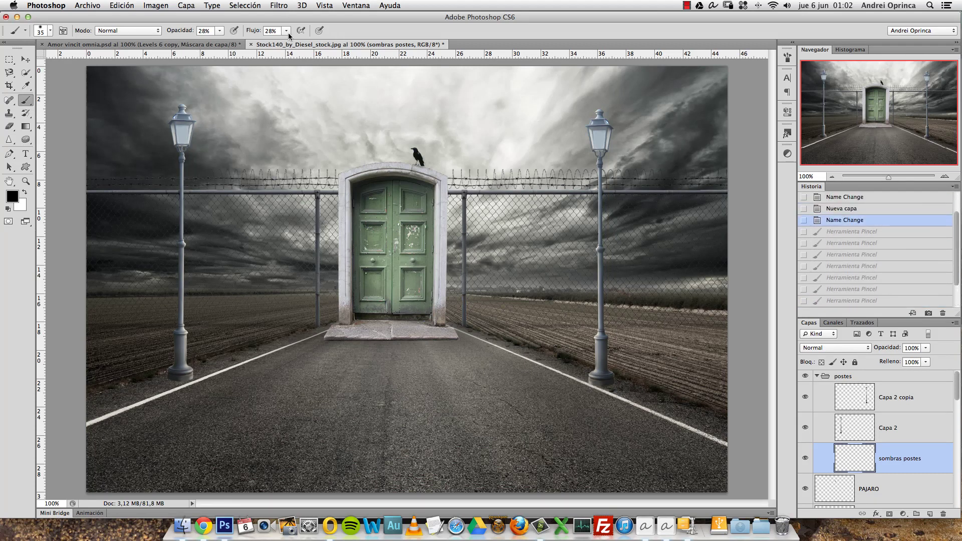
- Lower brush flow and opacity and dab soft shadows at the left and right lamp-post bases
{"action": "left_click_drag", "start_coordinate": [288, 32], "coordinate": [284, 43]}
{"action": "left_click", "coordinate": [220, 31]}
{"action": "key", "text": "bracketleft"}
{"action": "key", "text": "bracketleft"}
{"action": "left_click", "coordinate": [192, 386]}
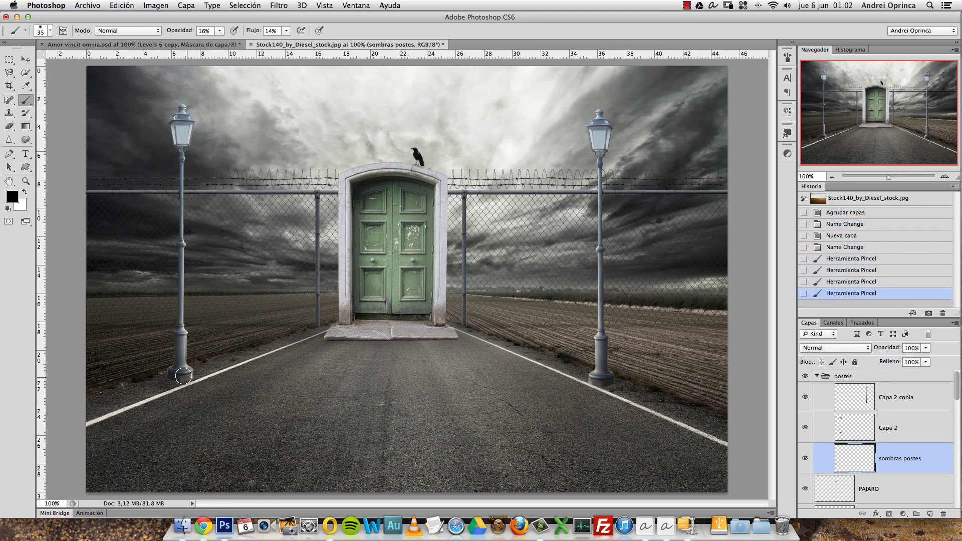
{"action": "left_click", "coordinate": [162, 379]}
{"action": "left_click", "coordinate": [196, 378]}
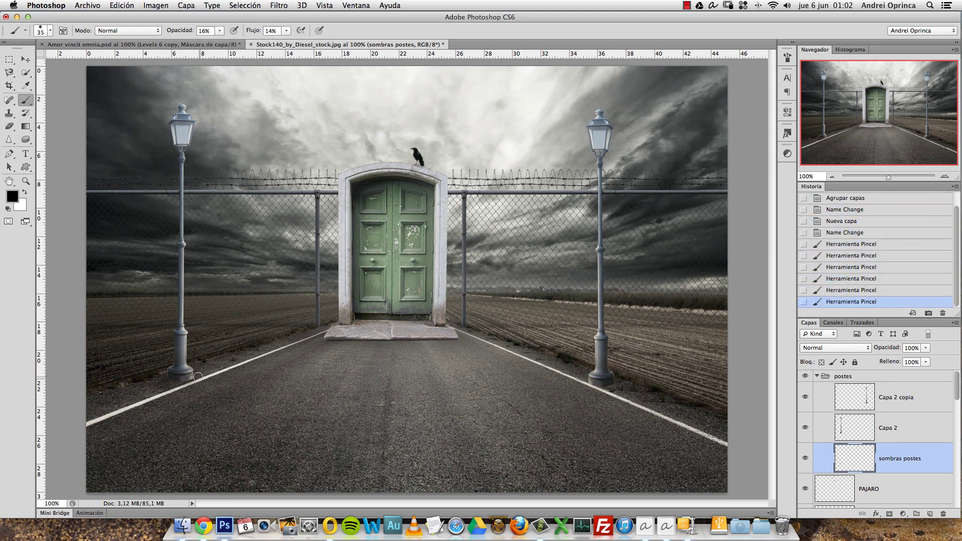
{"action": "key", "text": "bracketright"}
{"action": "key", "text": "bracketright"}
{"action": "left_click", "coordinate": [157, 386]}
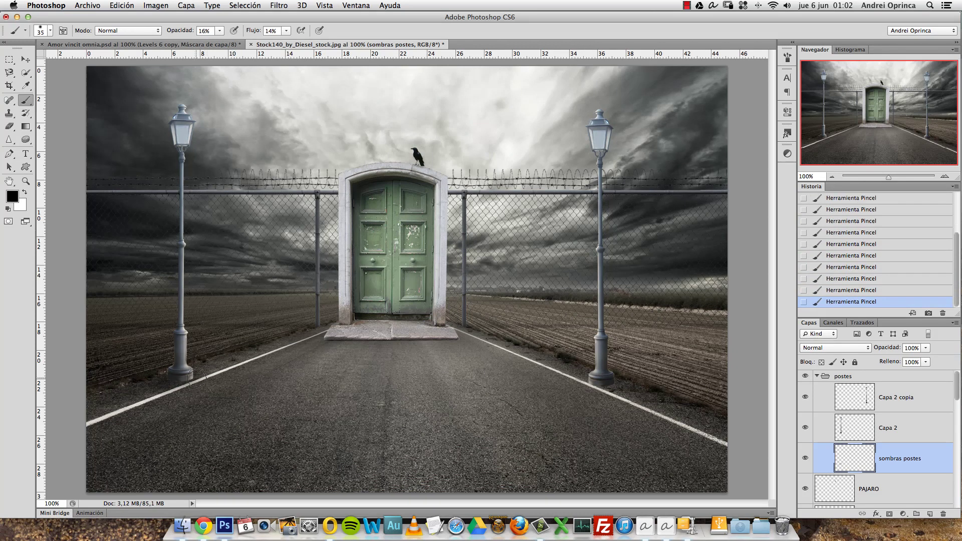
{"action": "key", "text": "bracketleft"}
{"action": "key", "text": "bracketright"}
{"action": "key", "text": "bracketright"}
{"action": "key", "text": "bracketright"}
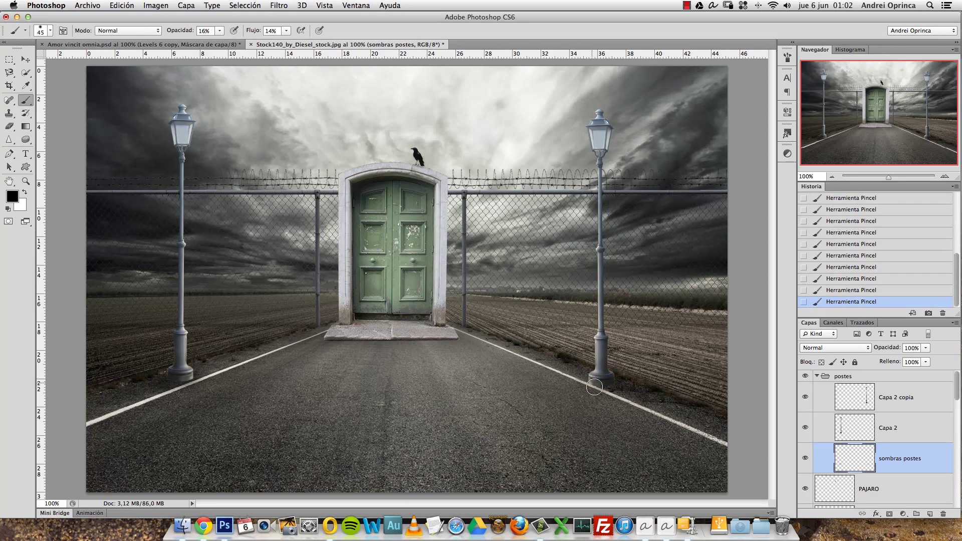
{"action": "left_click", "coordinate": [586, 402]}
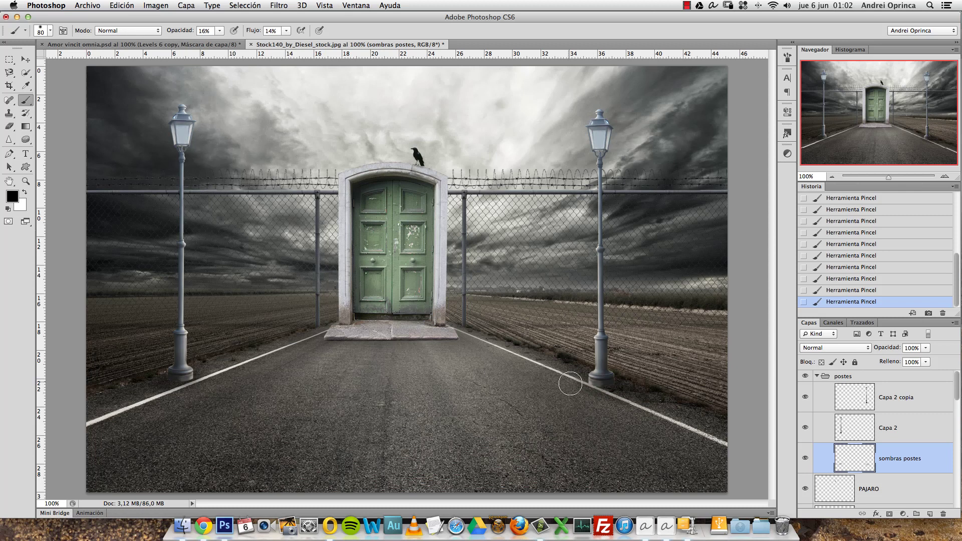
{"action": "key", "text": "bracketright"}
{"action": "key", "text": "bracketright"}
{"action": "key", "text": "bracketright"}
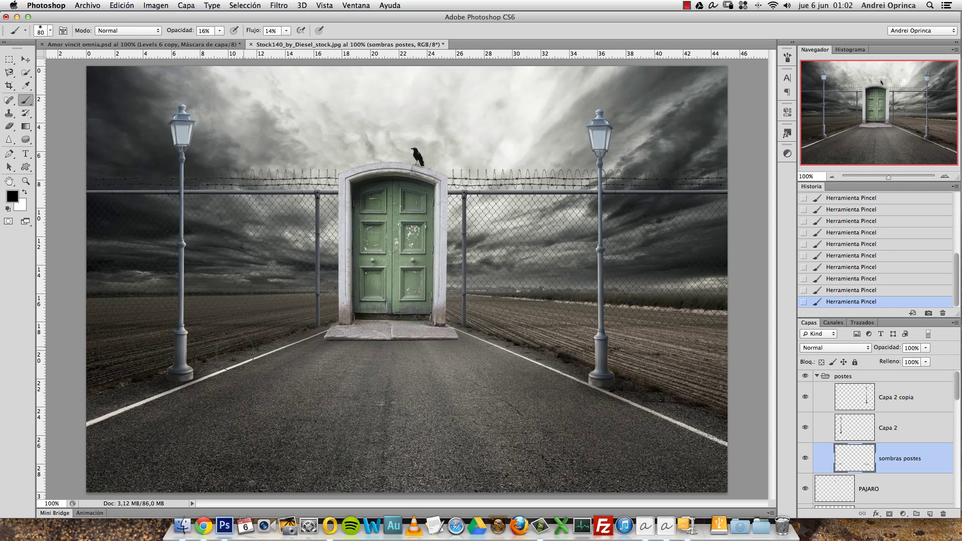
{"action": "key", "text": "bracketleft"}
{"action": "key", "text": "bracketleft"}
{"action": "key", "text": "bracketleft"}
- Soften the left base shadow with a large Eraser at 16% opacity and low flow, then select the postes group
{"action": "key", "text": "e"}
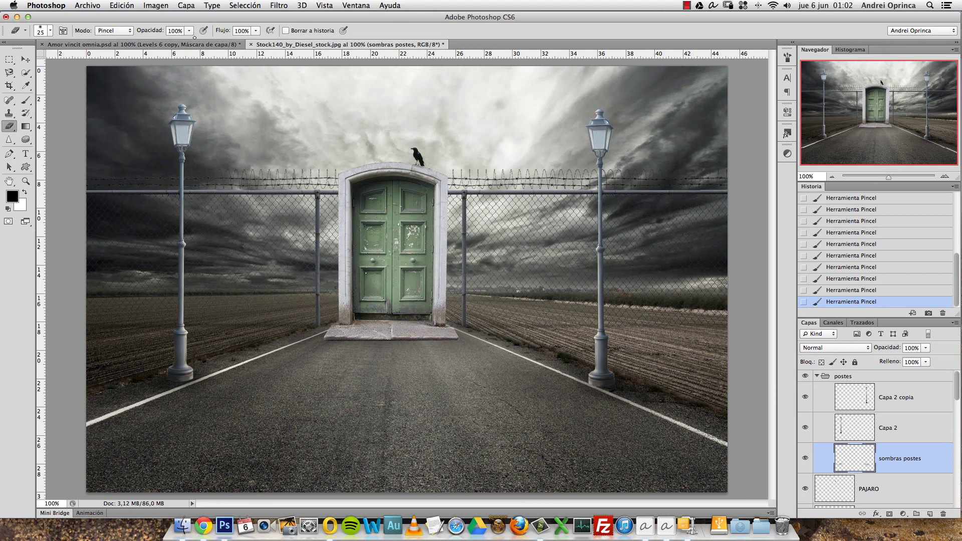
{"action": "key", "text": "bracketright"}
{"action": "key", "text": "bracketright"}
{"action": "left_click", "coordinate": [190, 33]}
{"action": "left_click_drag", "start_coordinate": [162, 47], "coordinate": [149, 45]}
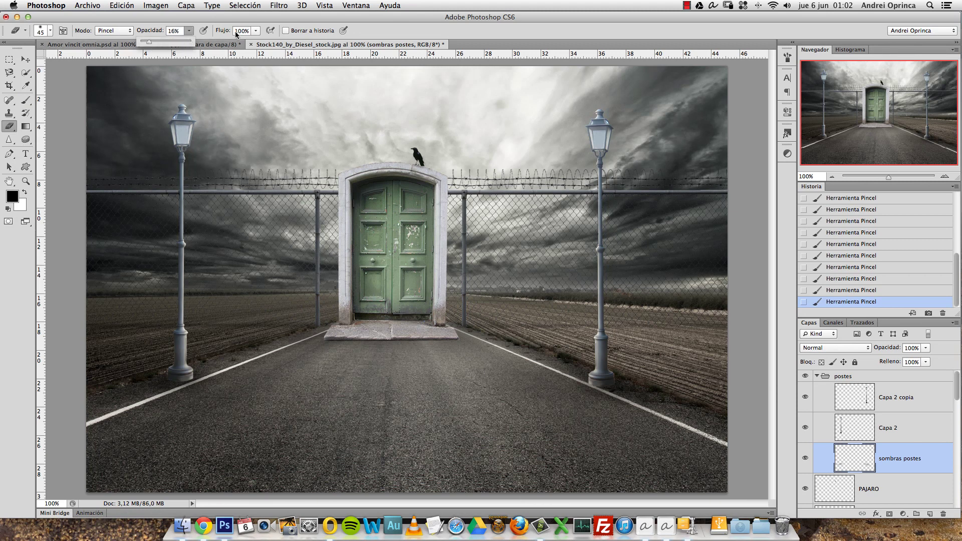
{"action": "left_click_drag", "start_coordinate": [256, 31], "coordinate": [217, 46]}
{"action": "key", "text": "bracketright"}
{"action": "key", "text": "bracketright"}
{"action": "key", "text": "bracketright"}
{"action": "mouse_move", "coordinate": [198, 361]}
{"action": "left_mouse_down"}
{"action": "mouse_move", "coordinate": [176, 389]}
{"action": "mouse_move", "coordinate": [183, 381]}
{"action": "left_mouse_up"}
{"action": "mouse_move", "coordinate": [155, 373]}
{"action": "left_mouse_down"}
{"action": "mouse_move", "coordinate": [186, 371]}
{"action": "mouse_move", "coordinate": [190, 386]}
{"action": "mouse_move", "coordinate": [160, 384]}
{"action": "left_mouse_up"}
{"action": "key", "text": "b"}
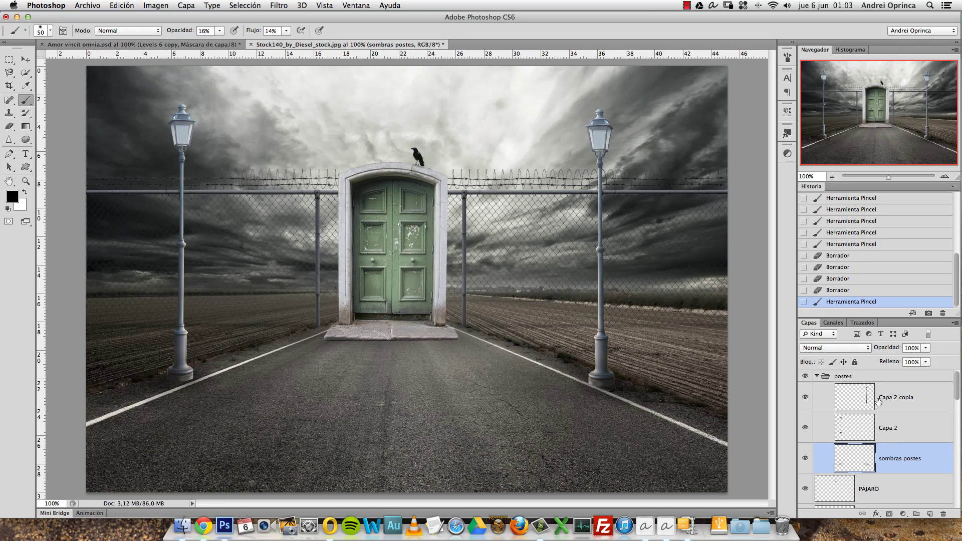
{"action": "left_click", "coordinate": [817, 375]}
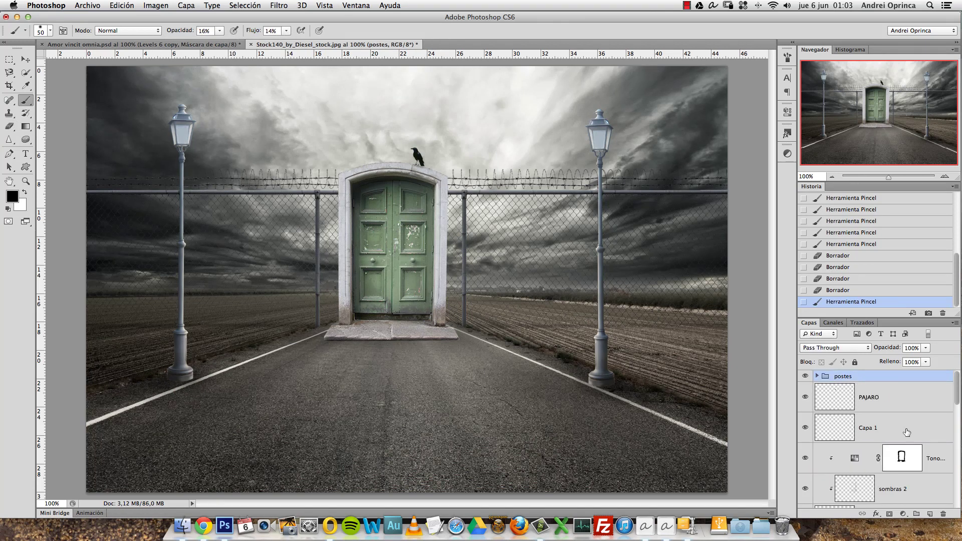
- Add a Hue/Saturation layer clipped to the postes group with Saturation at -54
{"action": "left_click", "coordinate": [903, 514]}
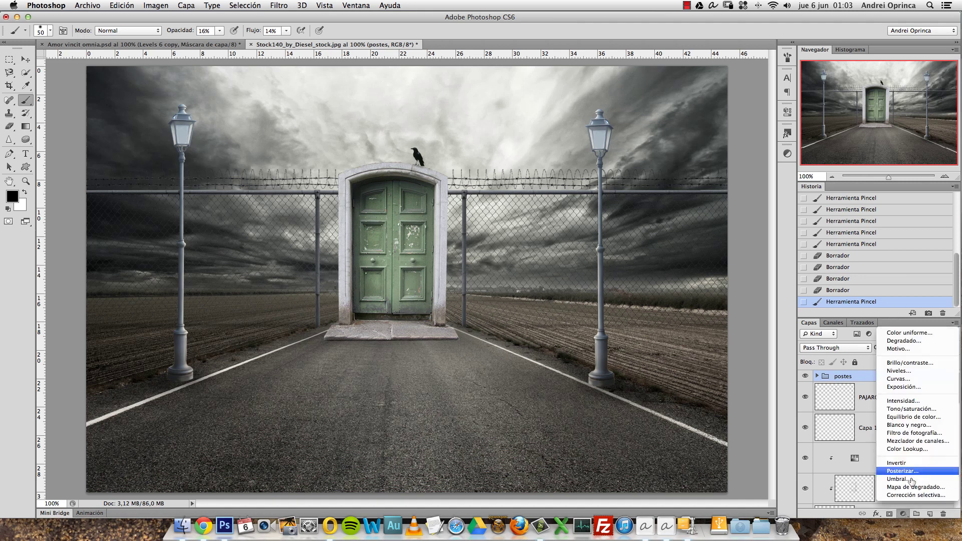
{"action": "left_click", "coordinate": [921, 412]}
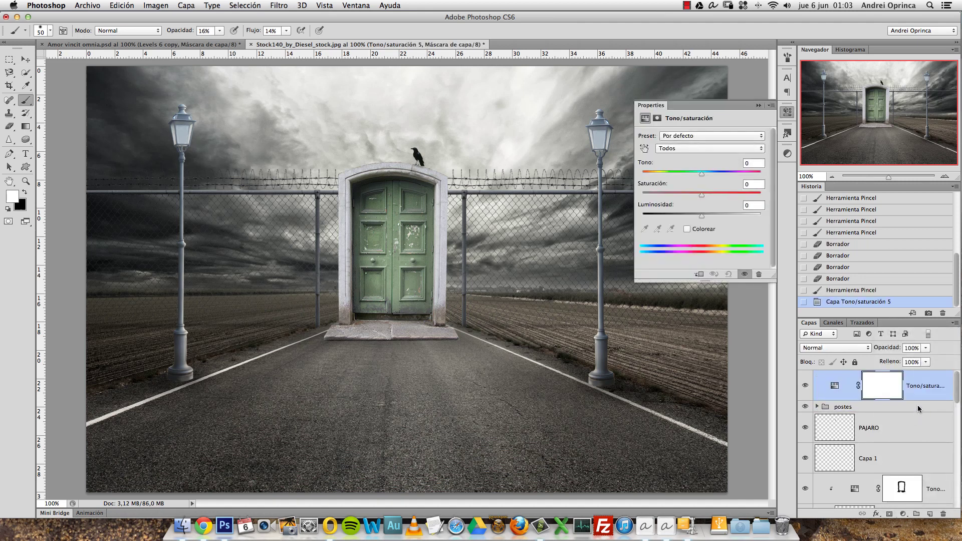
{"action": "left_click", "coordinate": [915, 402], "text": "alt"}
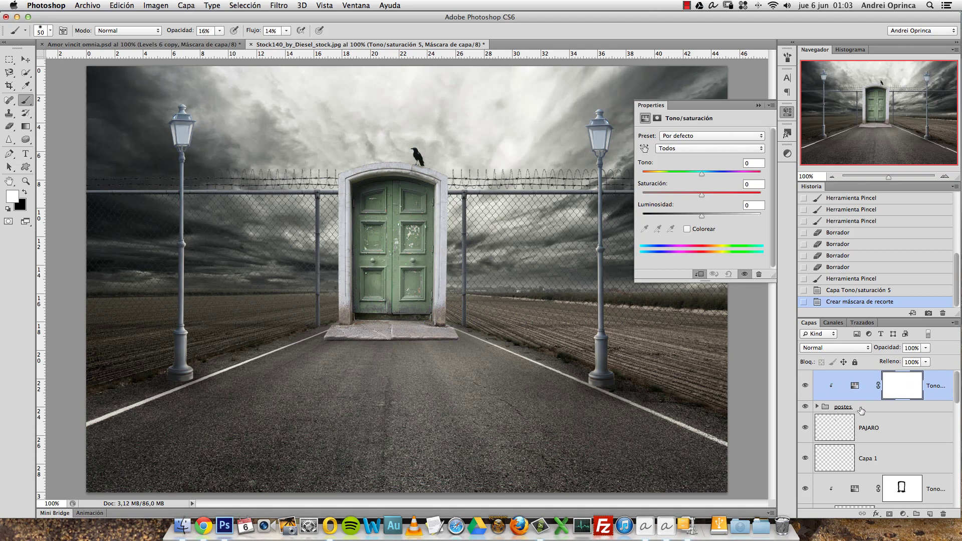
{"action": "left_click_drag", "start_coordinate": [701, 195], "coordinate": [675, 195]}
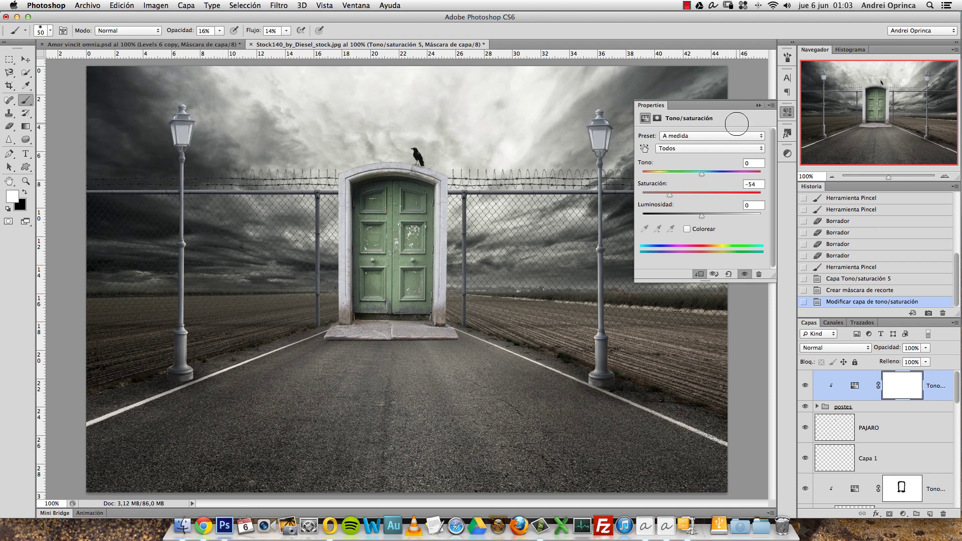
{"action": "left_click", "coordinate": [758, 105]}
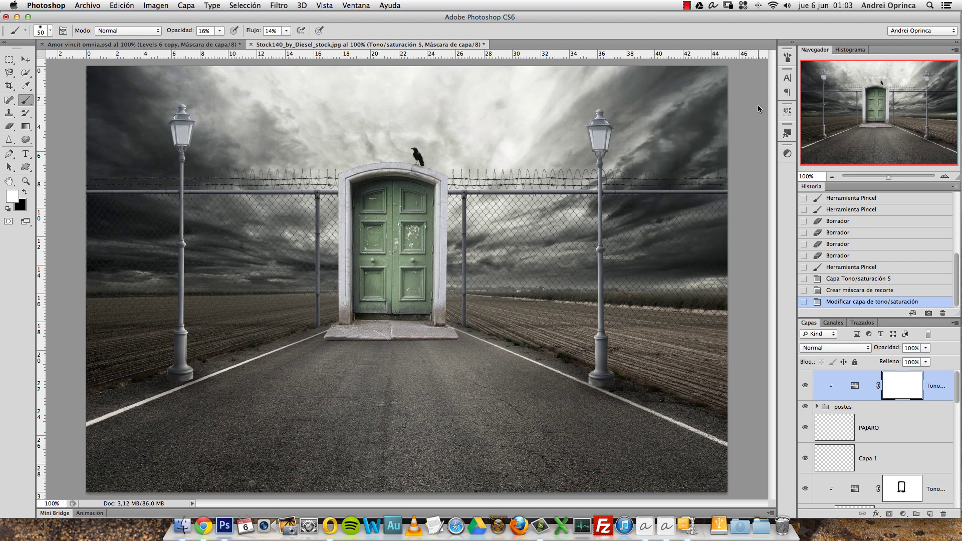
- Add a clipped Levels layer with input 5 / 1,12 / 255 and output white at 225
{"action": "left_click", "coordinate": [903, 514]}
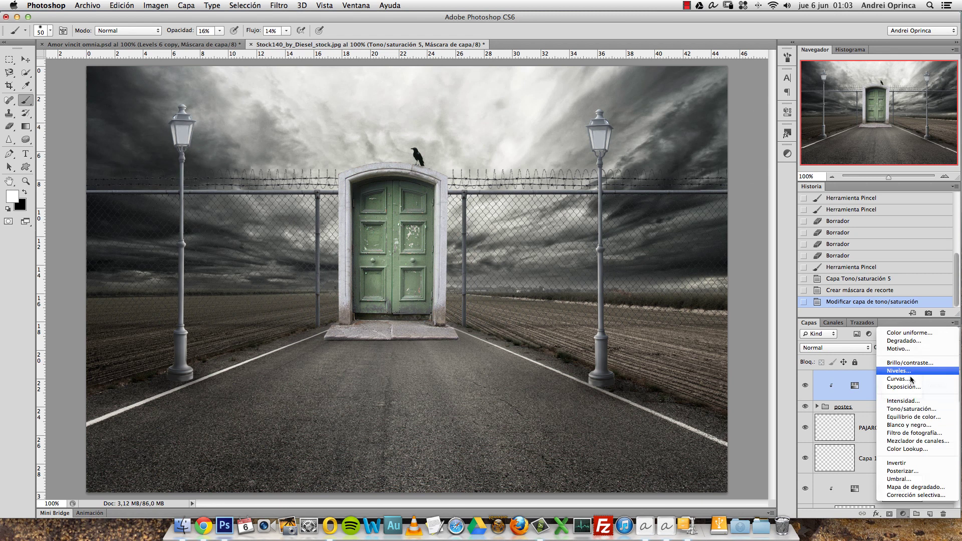
{"action": "left_click", "coordinate": [911, 375]}
{"action": "left_click", "coordinate": [891, 403], "text": "alt"}
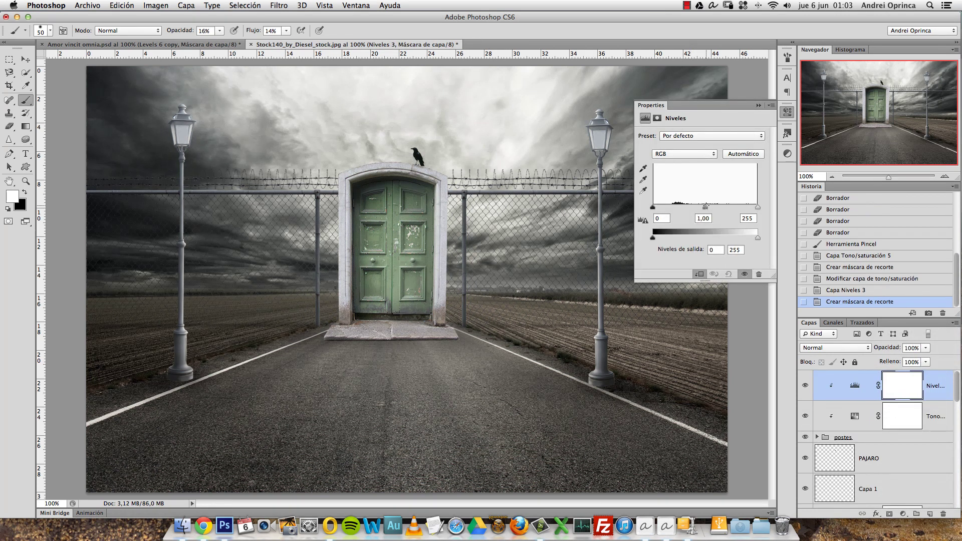
{"action": "left_click_drag", "start_coordinate": [705, 206], "coordinate": [707, 210]}
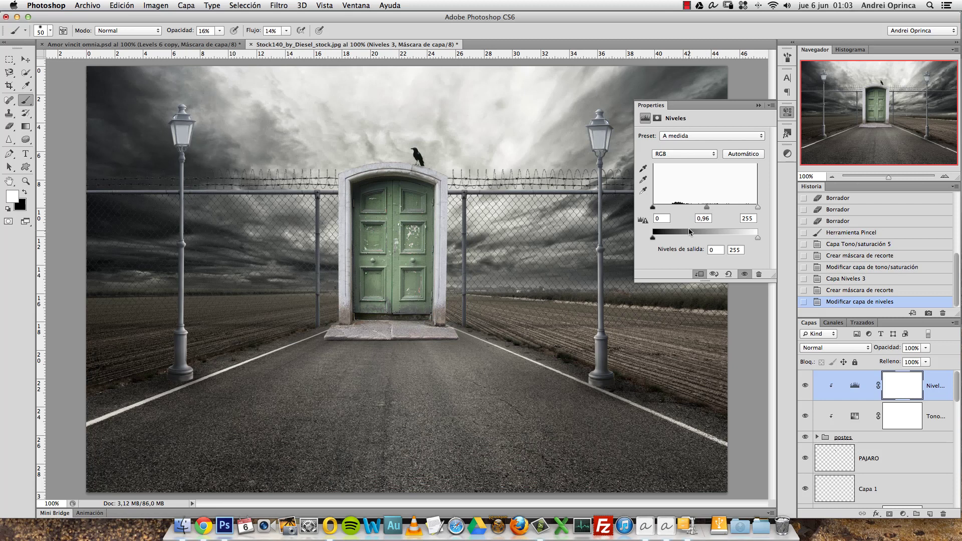
{"action": "left_click_drag", "start_coordinate": [760, 239], "coordinate": [758, 239]}
{"action": "left_click_drag", "start_coordinate": [708, 209], "coordinate": [654, 209]}
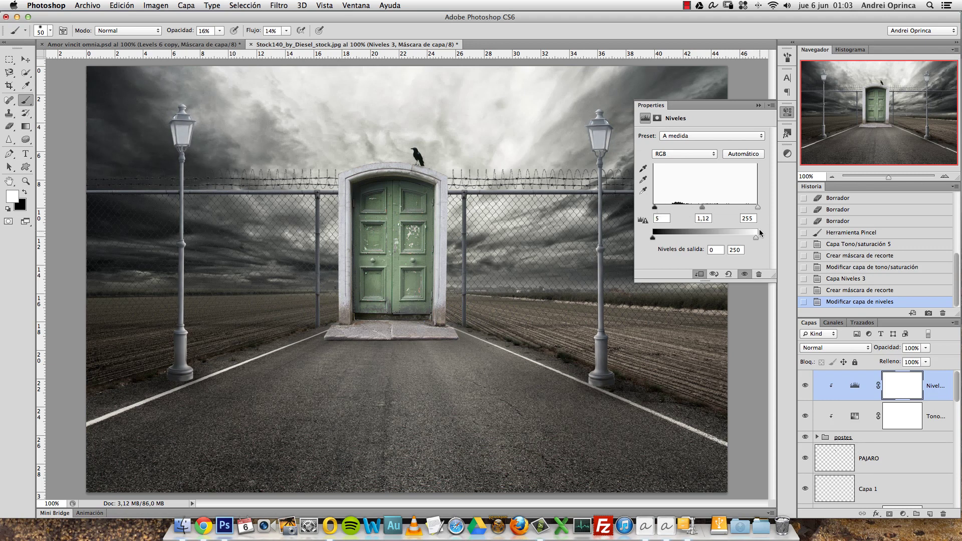
{"action": "left_click_drag", "start_coordinate": [756, 240], "coordinate": [745, 239]}
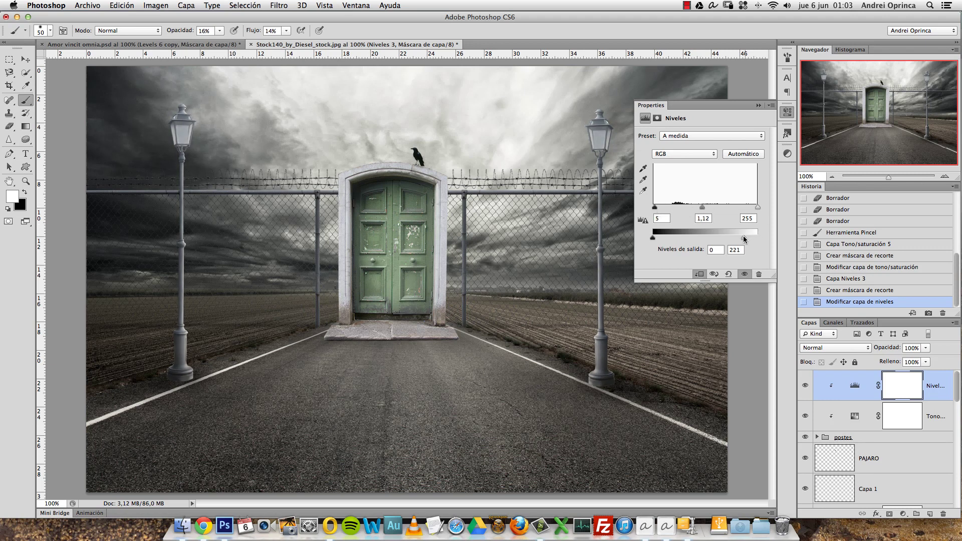
{"action": "left_click", "coordinate": [759, 105]}
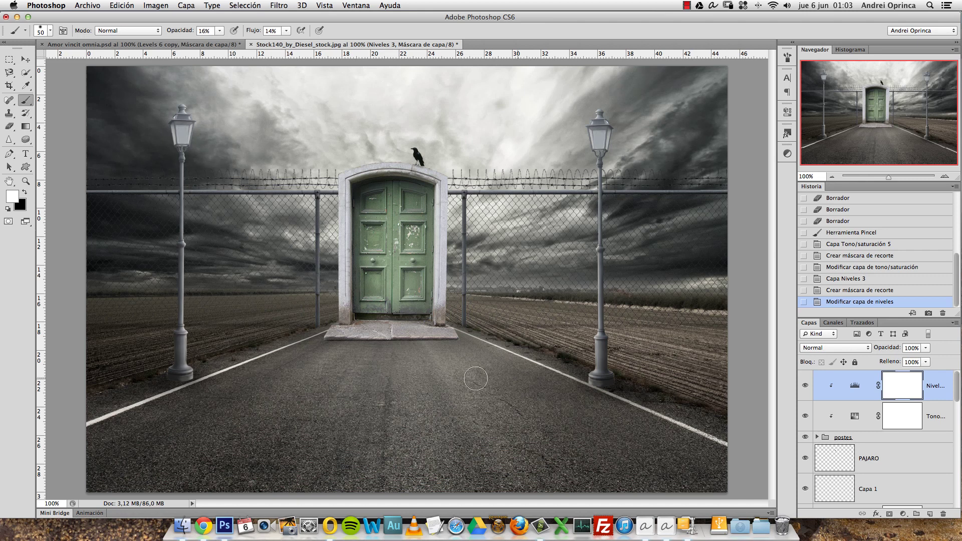
- Set up the Type tool with the Franchise font, a new layer, and black as the colour
{"action": "left_click", "coordinate": [25, 153]}
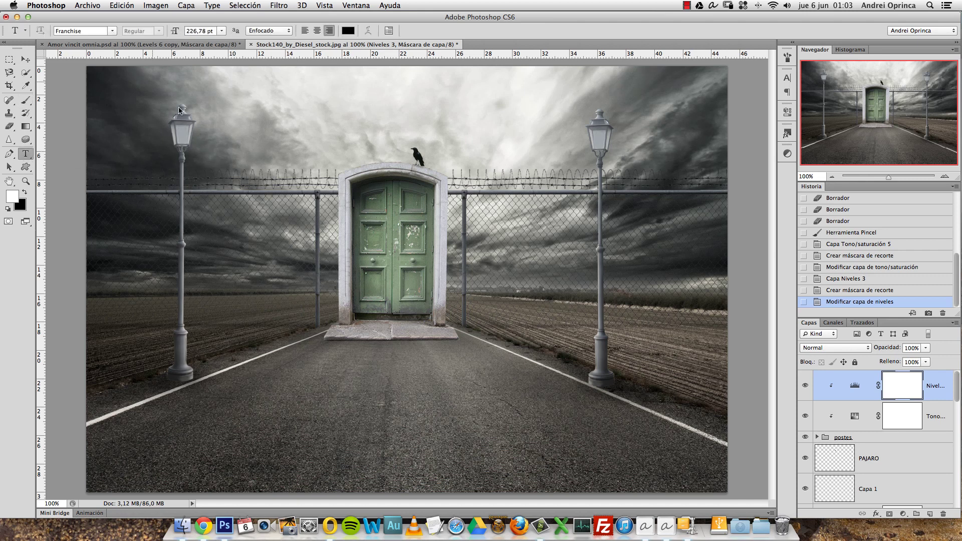
{"action": "left_click", "coordinate": [112, 32]}
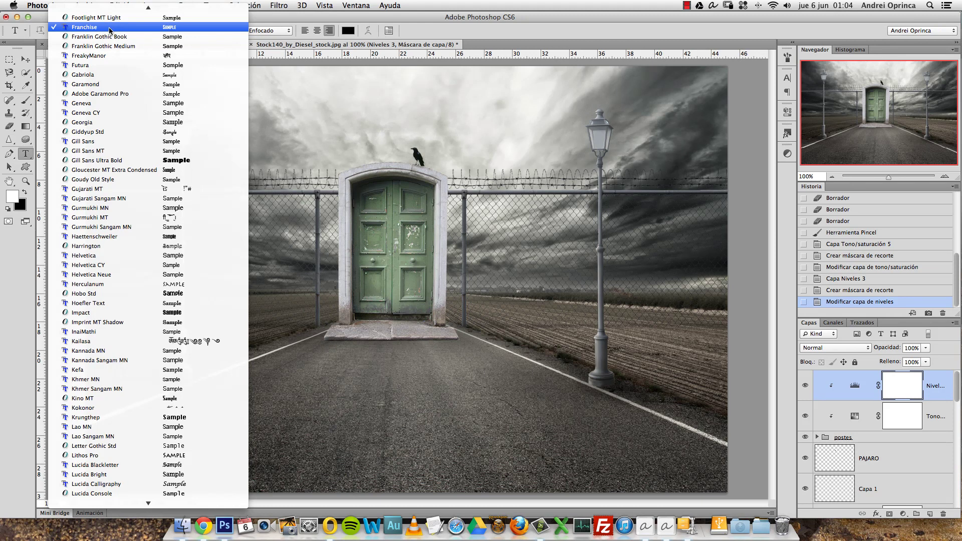
{"action": "left_click", "coordinate": [110, 29]}
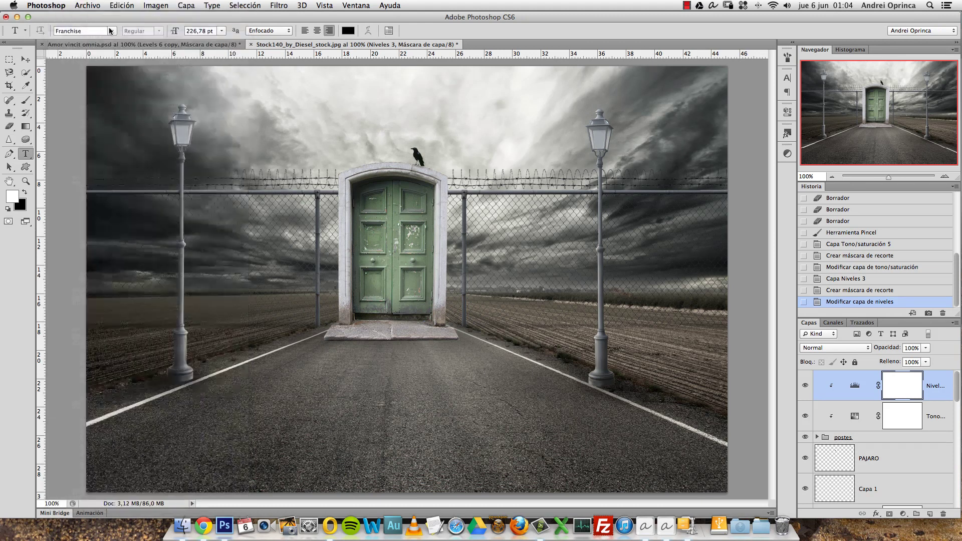
{"action": "left_click", "coordinate": [930, 514]}
{"action": "key", "text": "x"}
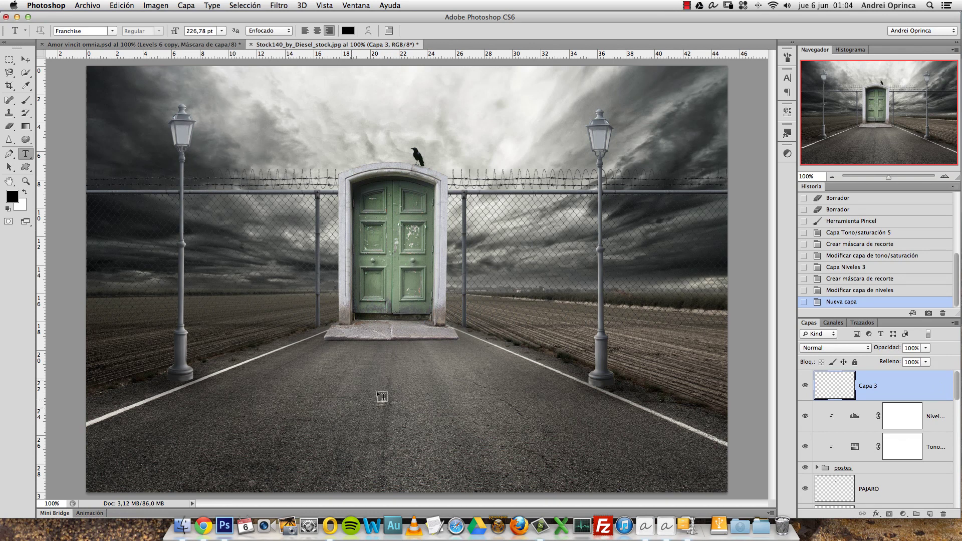
- Type EXPECTARE on the road and centre the title in front of the door
{"action": "left_click", "coordinate": [304, 396]}
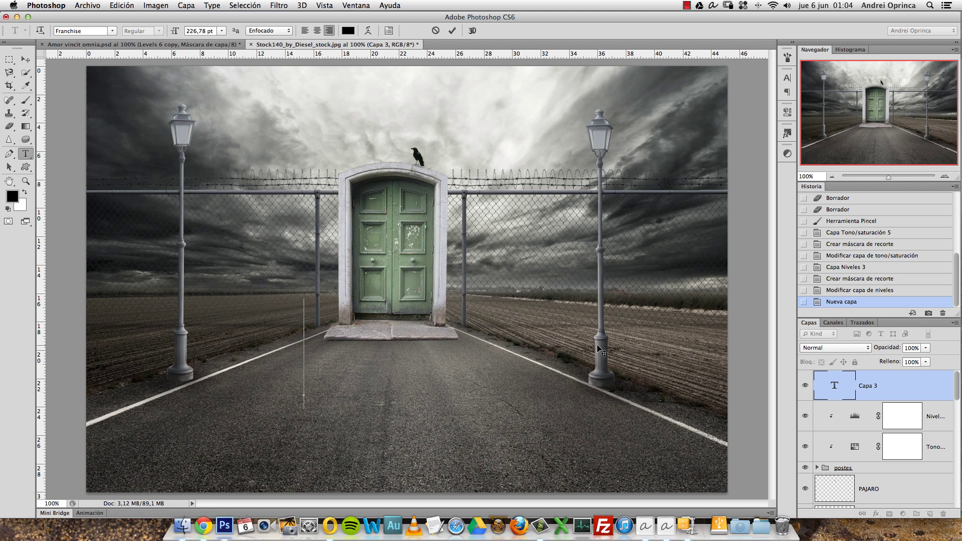
{"action": "type", "text": "EXPECTA"}
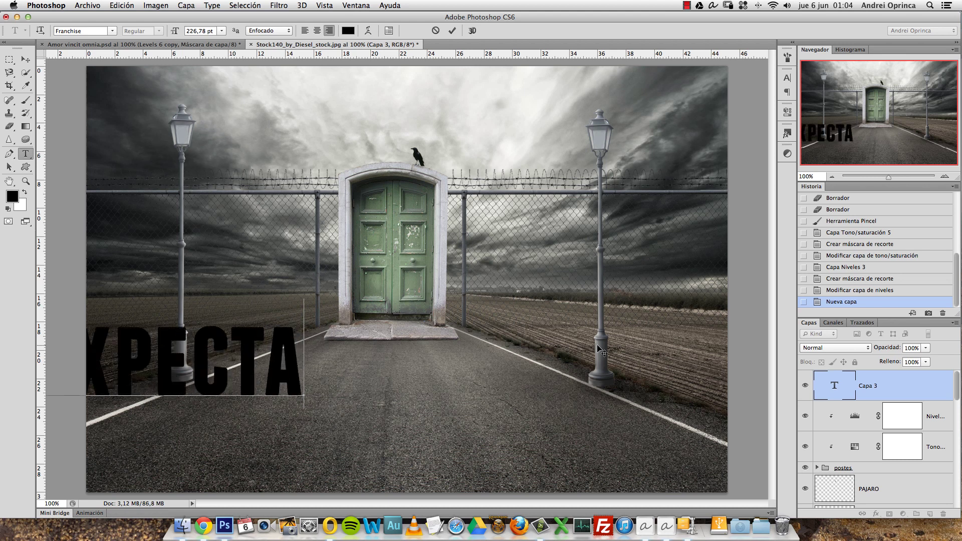
{"action": "type", "text": "RE"}
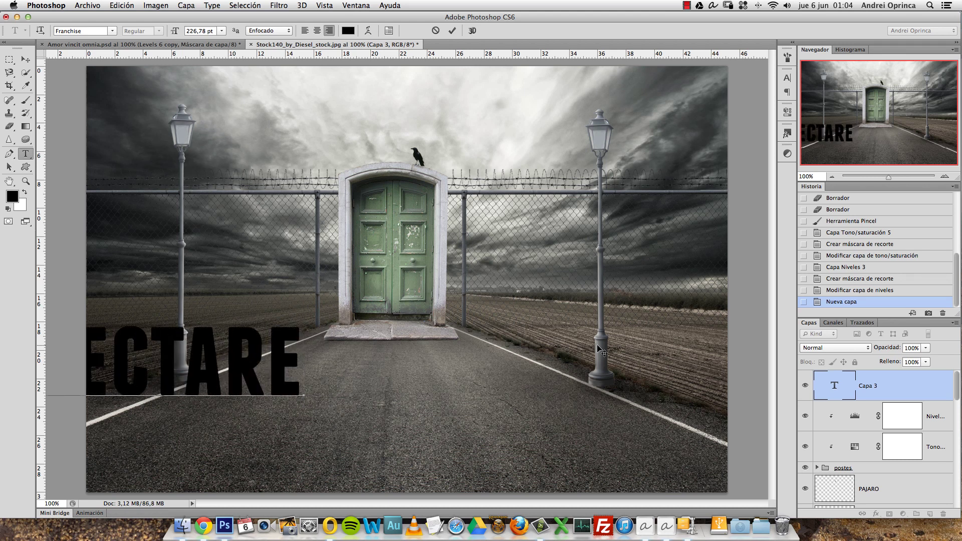
{"action": "left_click", "coordinate": [26, 59]}
{"action": "left_click_drag", "start_coordinate": [205, 292], "coordinate": [460, 327]}
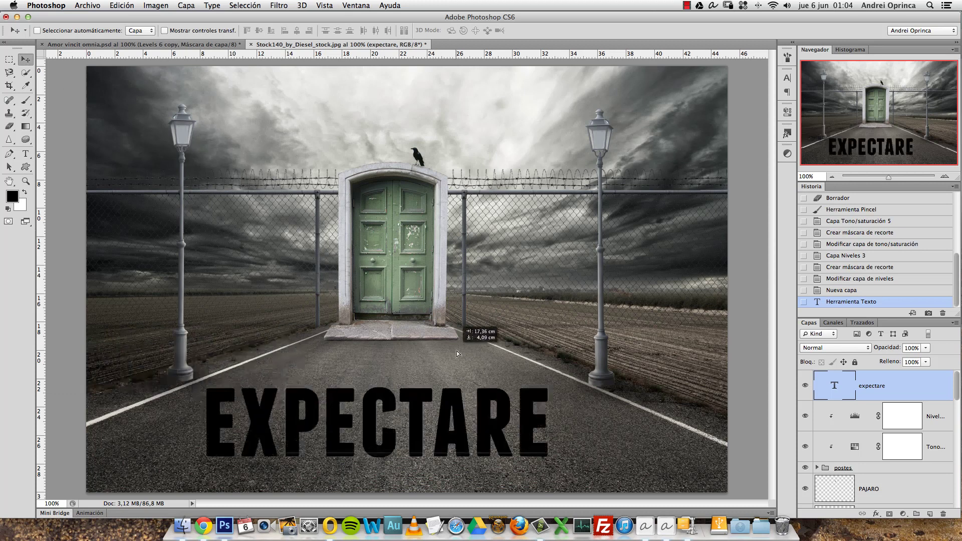
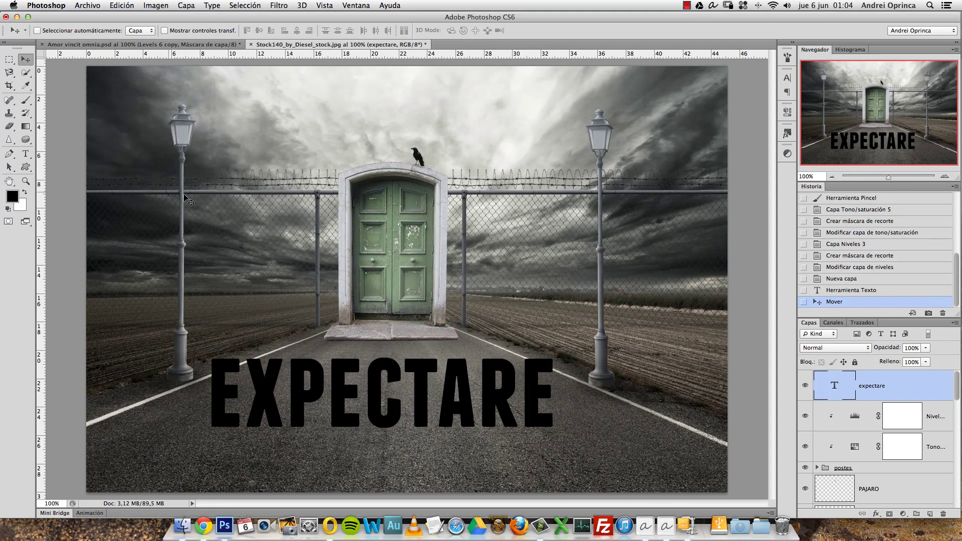
- Make the EXPECTARE text white by swapping the foreground and background colours
{"action": "double_click", "coordinate": [831, 388]}
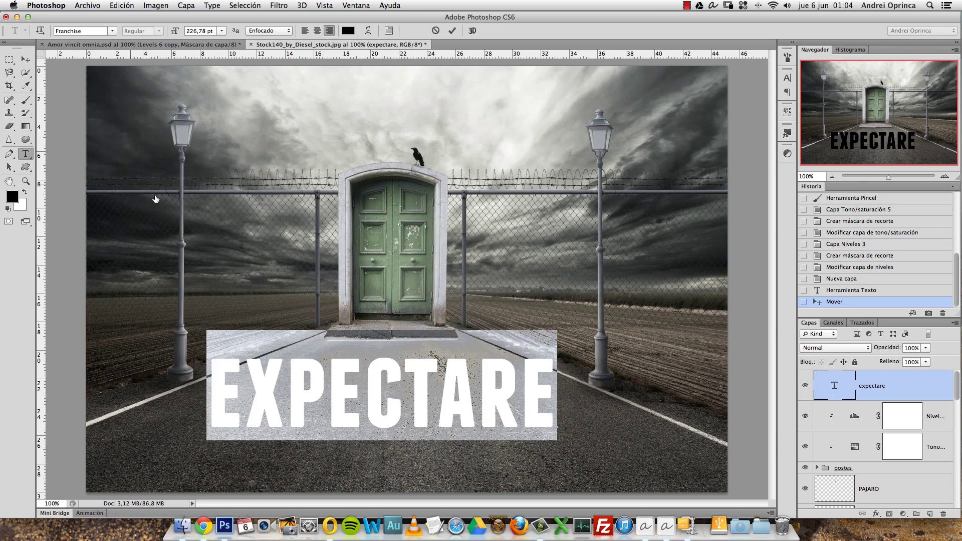
{"action": "left_click", "coordinate": [24, 192]}
{"action": "left_click", "coordinate": [26, 61]}
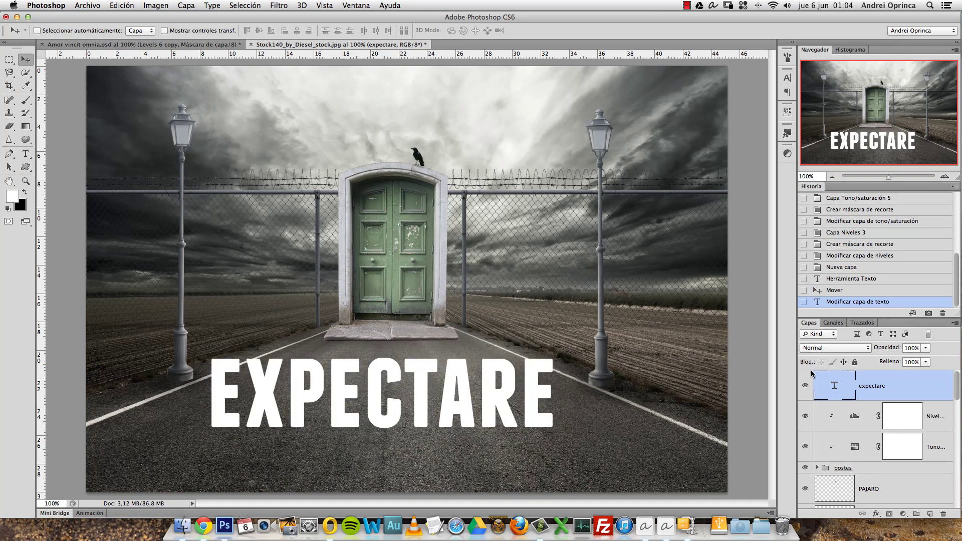
- Warp EXPECTARE with Arco, bend 0 and +65% vertical distortion, then move it onto the road
{"action": "double_click", "coordinate": [833, 386]}
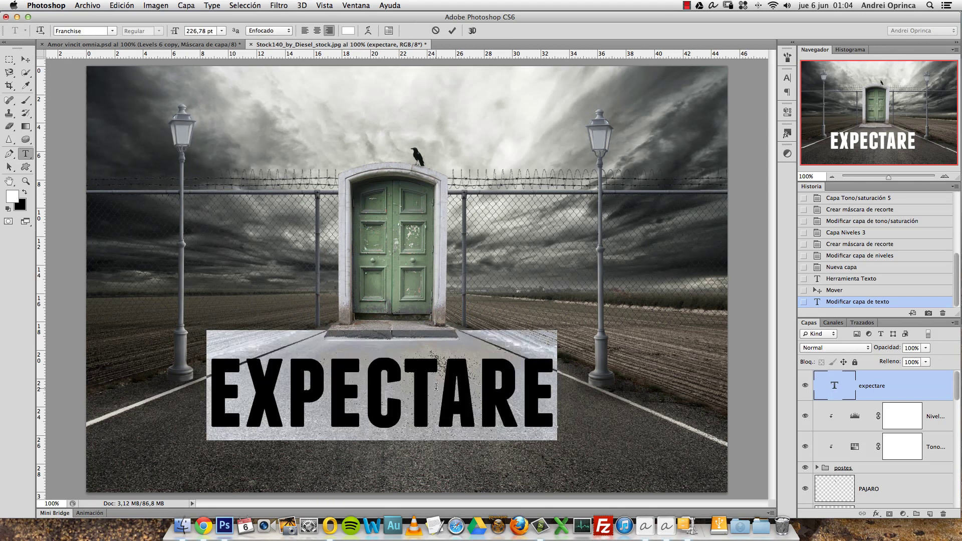
{"action": "left_click", "coordinate": [368, 31]}
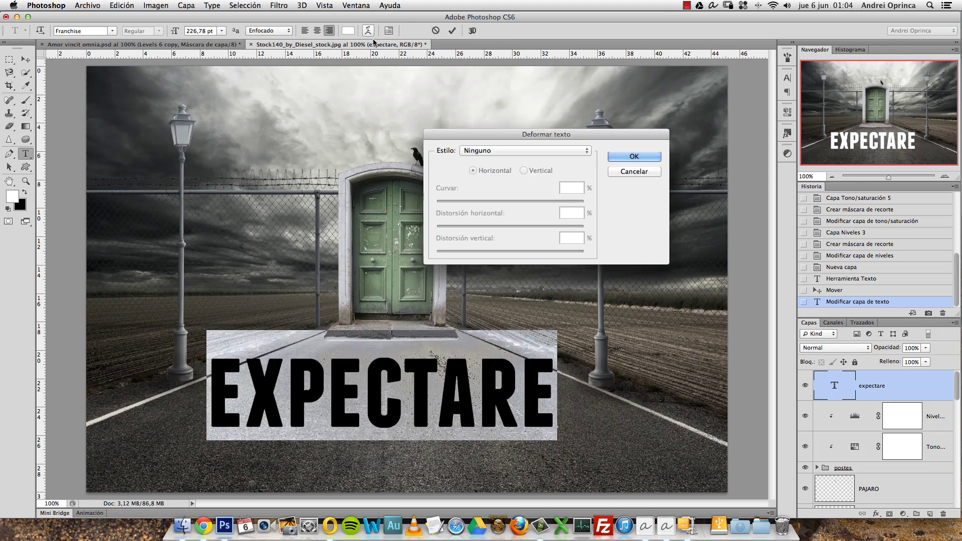
{"action": "mouse_move", "coordinate": [530, 133]}
{"action": "left_mouse_down"}
{"action": "mouse_move", "coordinate": [531, 142]}
{"action": "mouse_move", "coordinate": [555, 135]}
{"action": "left_mouse_up"}
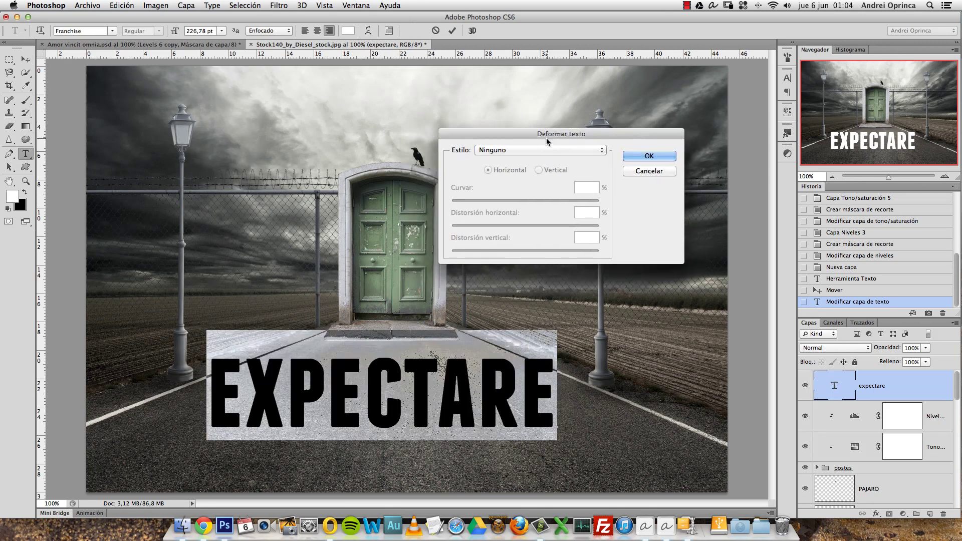
{"action": "left_click", "coordinate": [522, 153]}
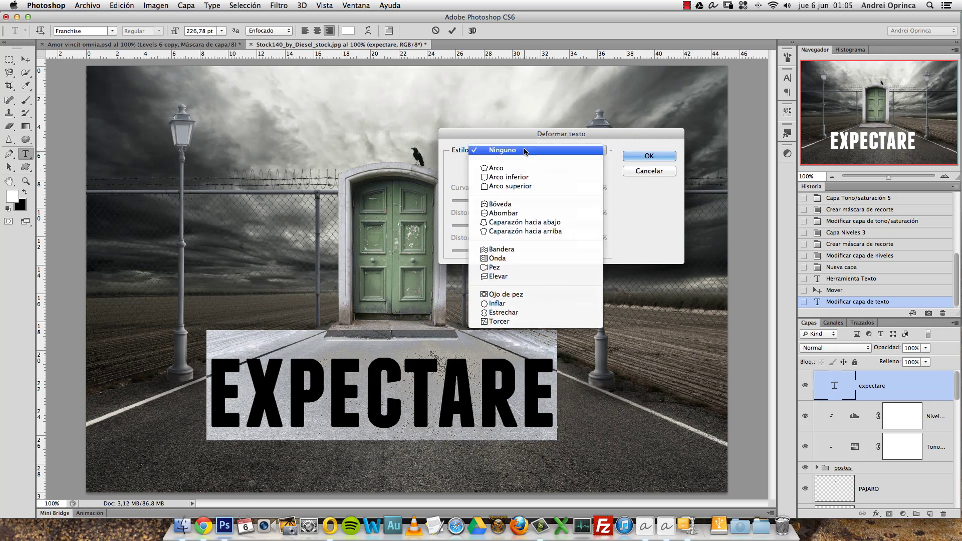
{"action": "left_click", "coordinate": [513, 168]}
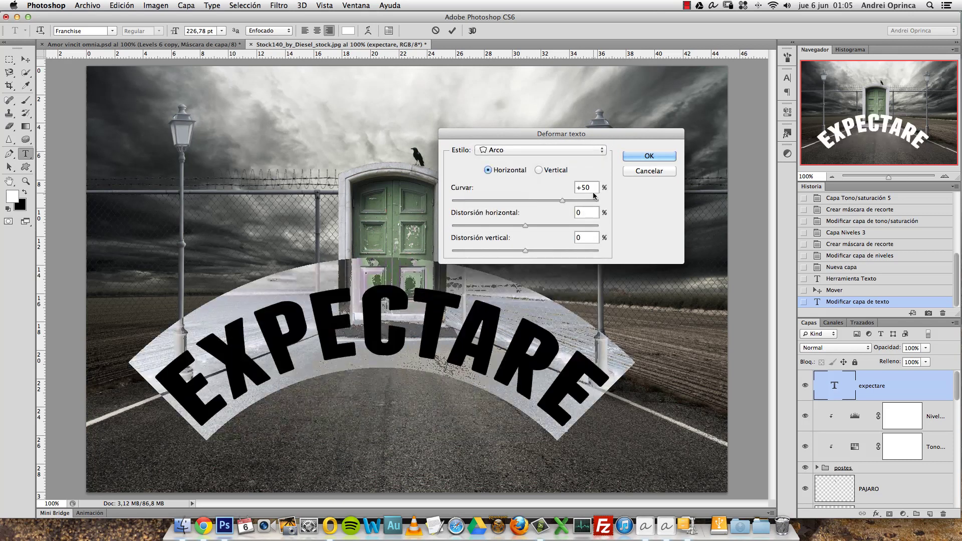
{"action": "left_click_drag", "start_coordinate": [563, 200], "coordinate": [525, 201]}
{"action": "left_click_drag", "start_coordinate": [525, 249], "coordinate": [567, 249]}
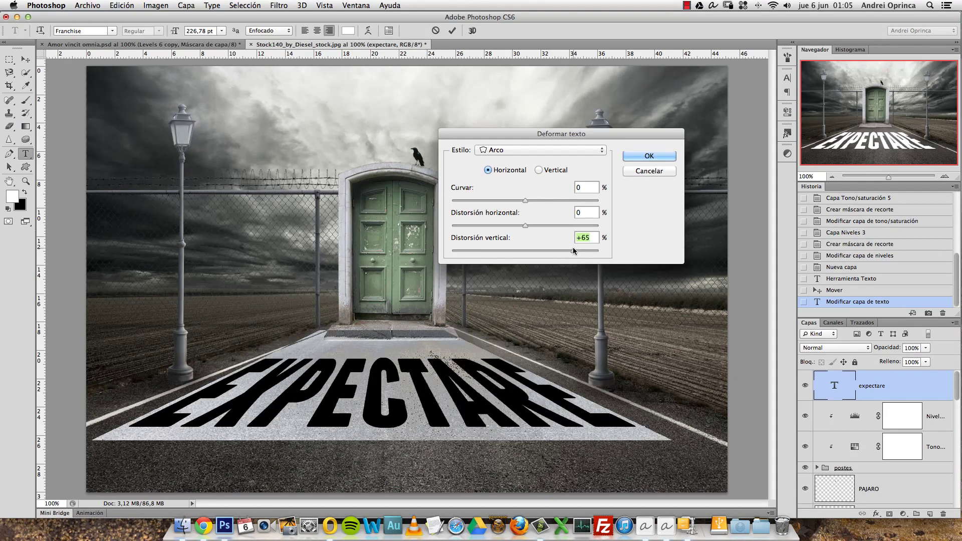
{"action": "left_click", "coordinate": [649, 156]}
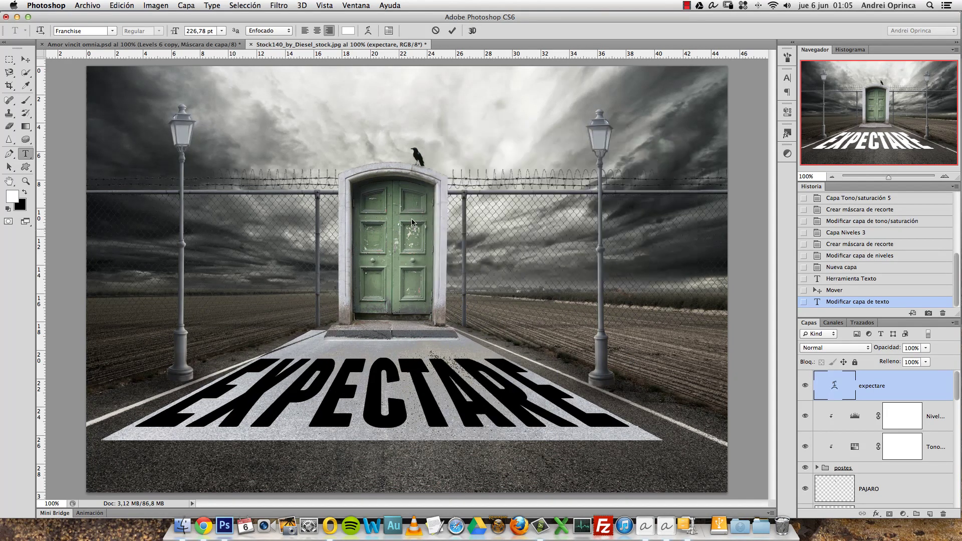
{"action": "left_click", "coordinate": [25, 59]}
{"action": "left_click_drag", "start_coordinate": [342, 359], "coordinate": [384, 342]}
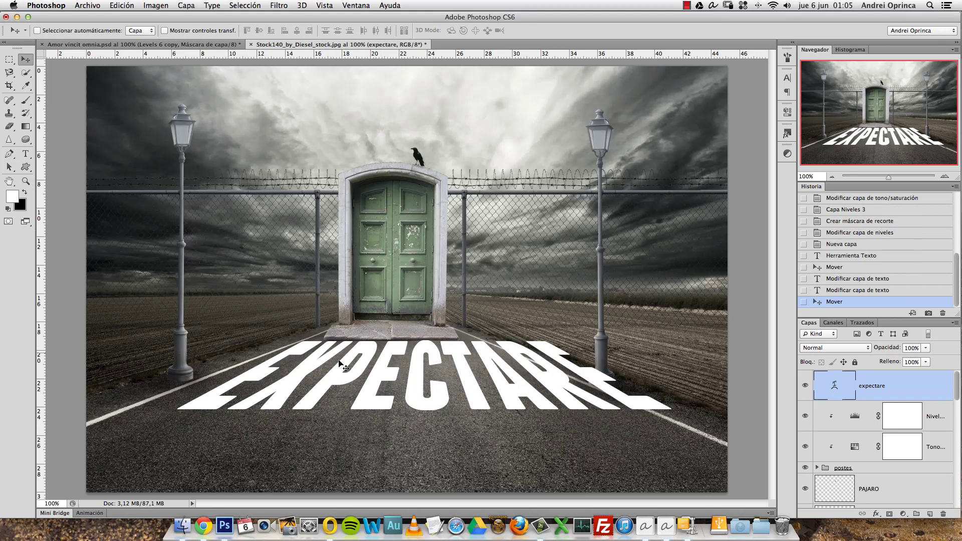
- Squash the EXPECTARE lettering vertically with Free Transform and nudge it up and left
{"action": "double_click", "coordinate": [839, 396]}
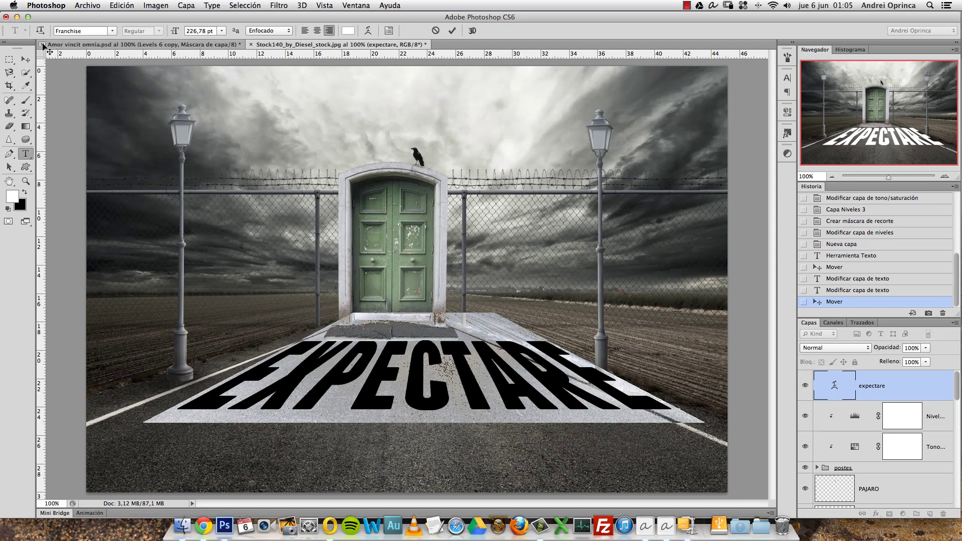
{"action": "key", "text": "KP_Enter"}
{"action": "key", "text": "v"}
{"action": "key", "text": "ctrl+t"}
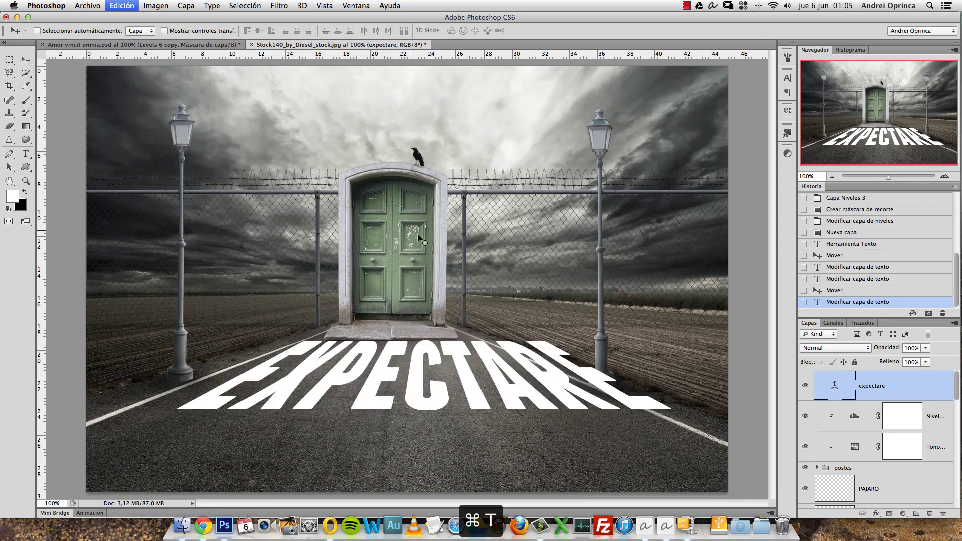
{"action": "left_click_drag", "start_coordinate": [424, 313], "coordinate": [424, 341]}
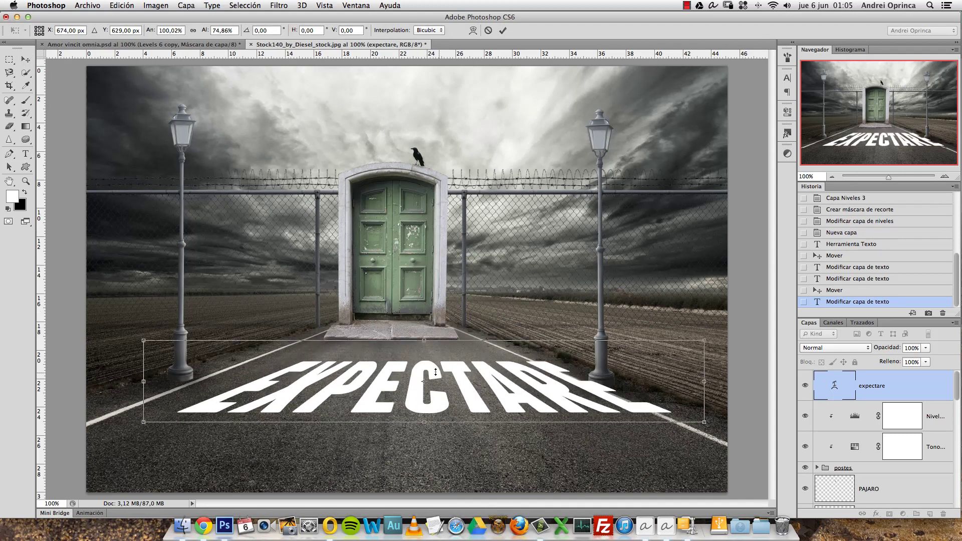
{"action": "left_click_drag", "start_coordinate": [440, 374], "coordinate": [414, 366]}
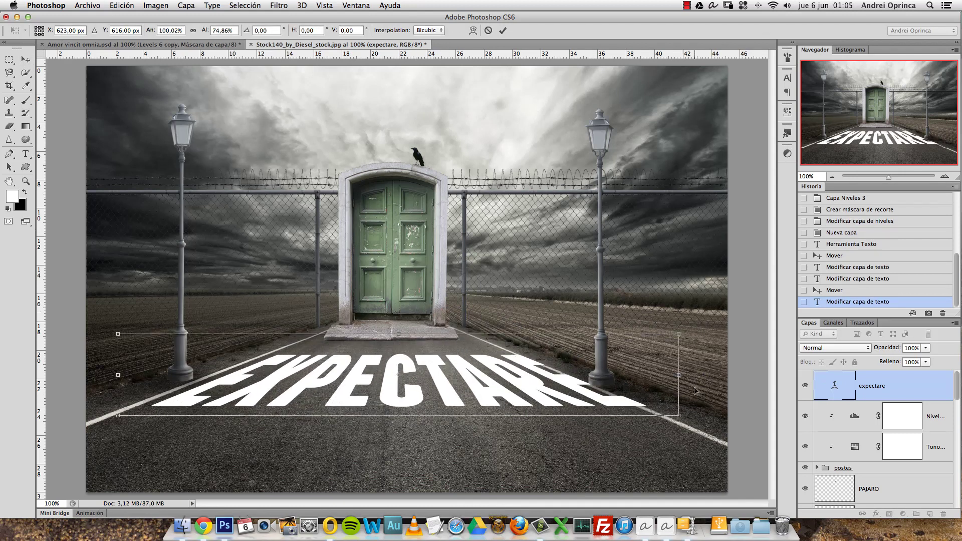
{"action": "key", "text": "Return"}
- Reduce the EXPECTARE font size to 131,77 pt and move it further up the road
{"action": "double_click", "coordinate": [833, 385]}
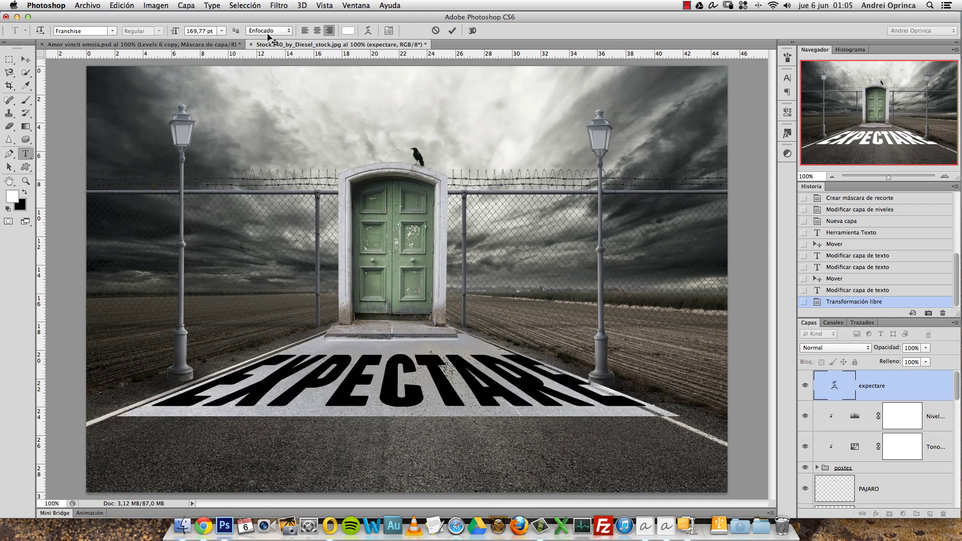
{"action": "left_click", "coordinate": [221, 31]}
{"action": "left_click", "coordinate": [180, 34]}
{"action": "left_click_drag", "start_coordinate": [176, 32], "coordinate": [166, 37]}
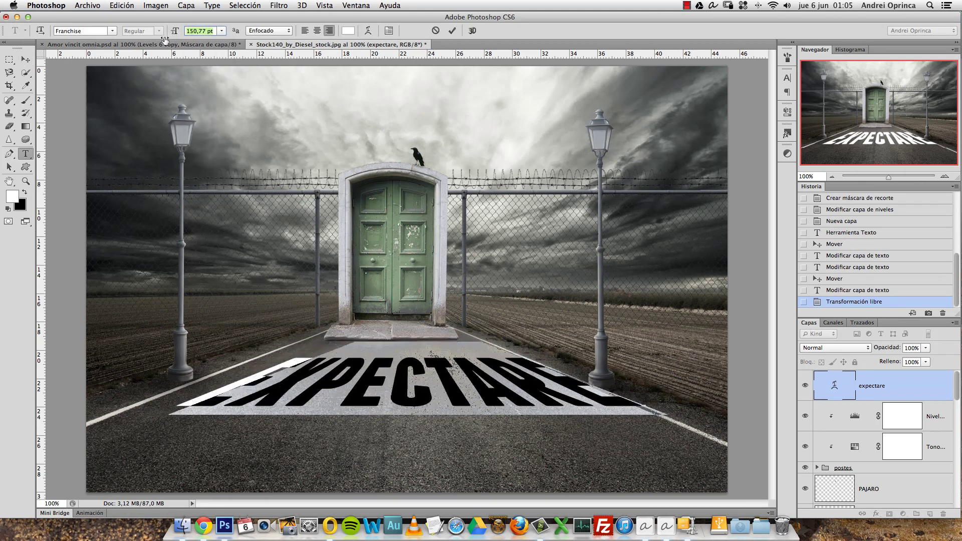
{"action": "left_click", "coordinate": [26, 59]}
{"action": "left_click_drag", "start_coordinate": [386, 324], "coordinate": [386, 305]}
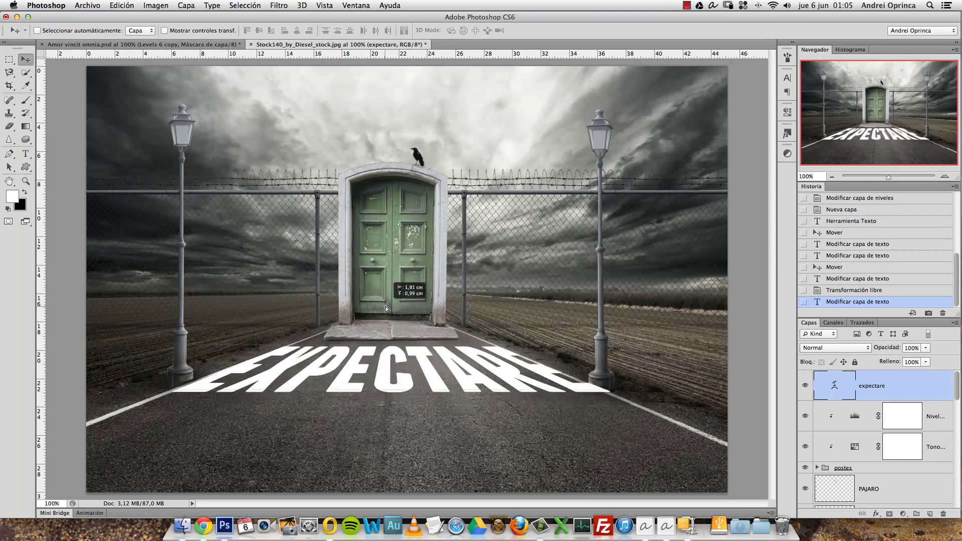
{"action": "double_click", "coordinate": [826, 377]}
{"action": "left_click_drag", "start_coordinate": [178, 31], "coordinate": [166, 36]}
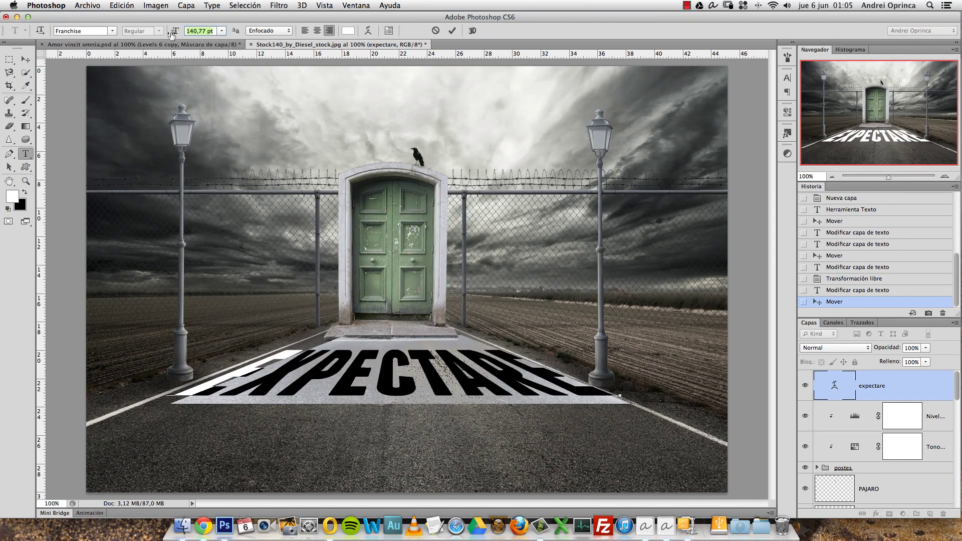
{"action": "left_click", "coordinate": [26, 59]}
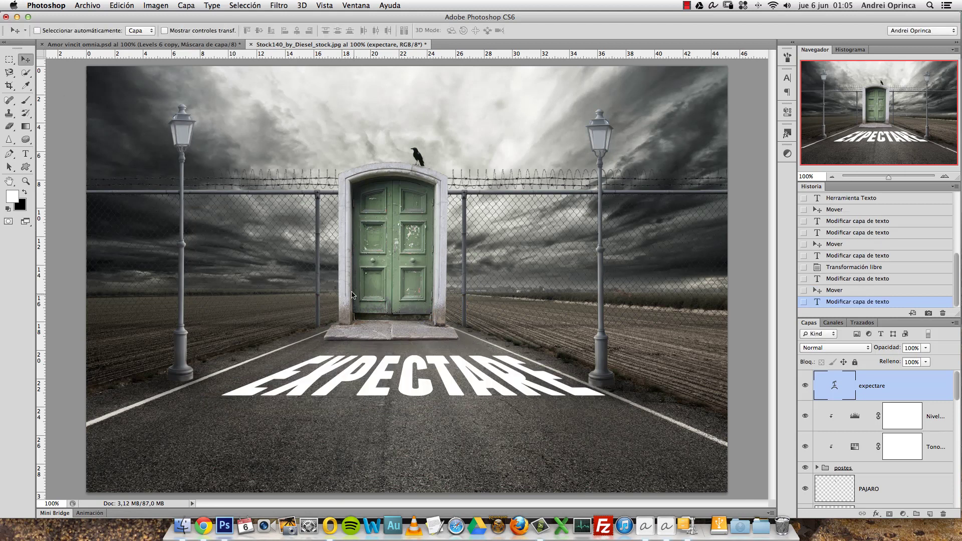
{"action": "mouse_move", "coordinate": [351, 295]}
{"action": "left_mouse_down"}
{"action": "mouse_move", "coordinate": [326, 294]}
{"action": "mouse_move", "coordinate": [338, 303]}
{"action": "left_mouse_up"}
- Ease the warp's vertical distortion to +52% and shift EXPECTARE slightly left
{"action": "double_click", "coordinate": [832, 386]}
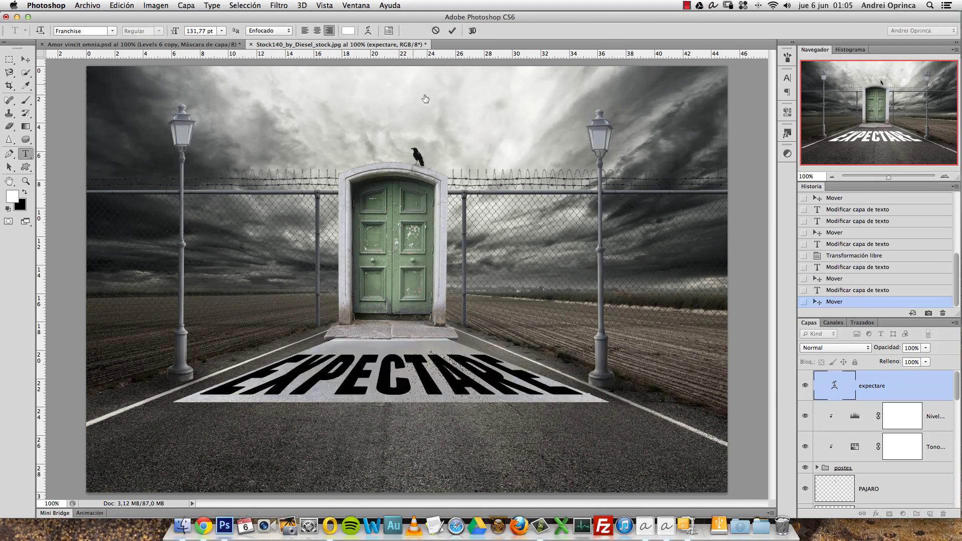
{"action": "left_click", "coordinate": [389, 31]}
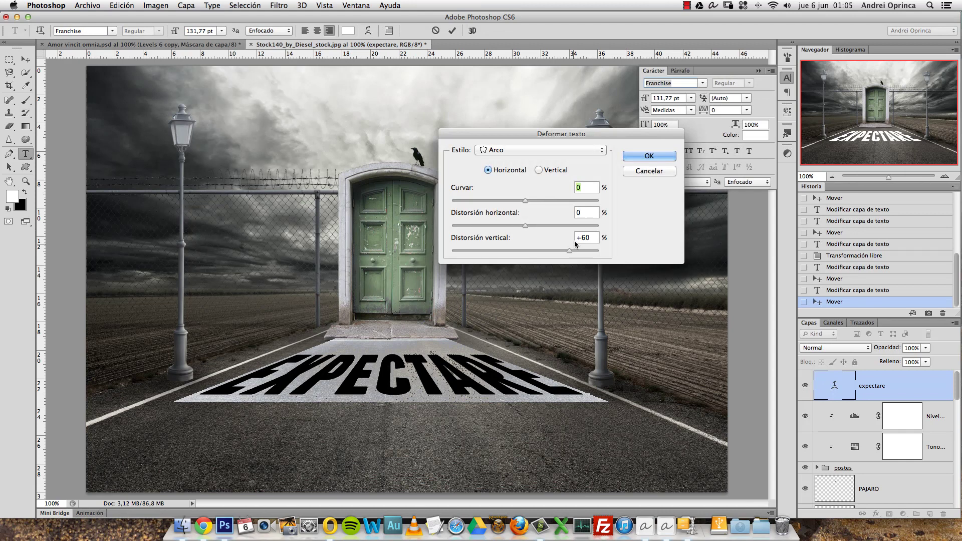
{"action": "left_click_drag", "start_coordinate": [569, 251], "coordinate": [563, 251]}
{"action": "key", "text": "Return"}
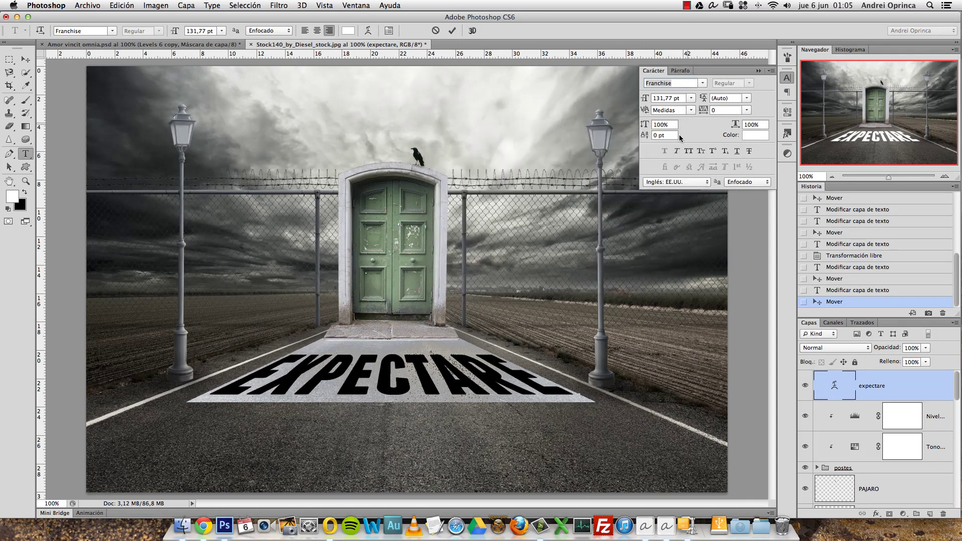
{"action": "left_click", "coordinate": [757, 71]}
{"action": "left_click", "coordinate": [25, 59]}
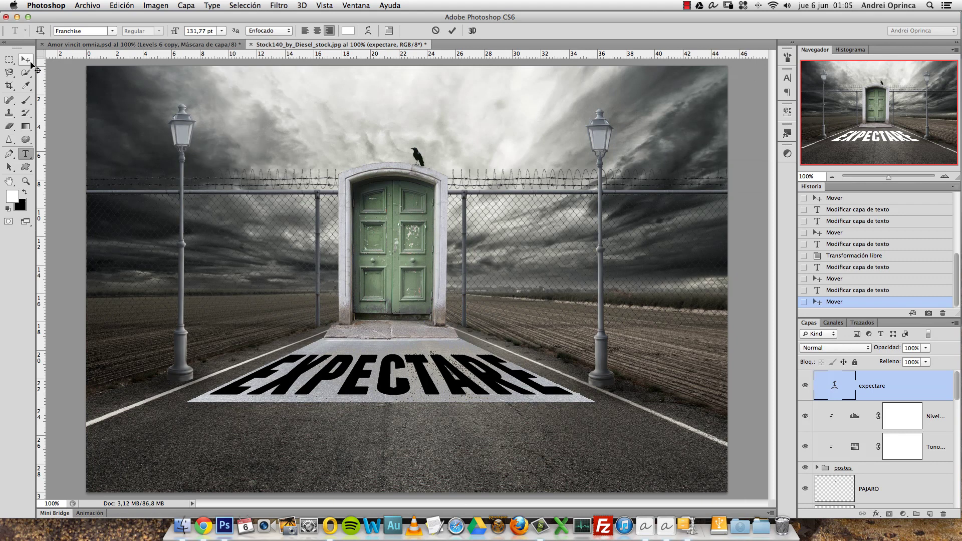
{"action": "left_click_drag", "start_coordinate": [398, 299], "coordinate": [396, 300]}
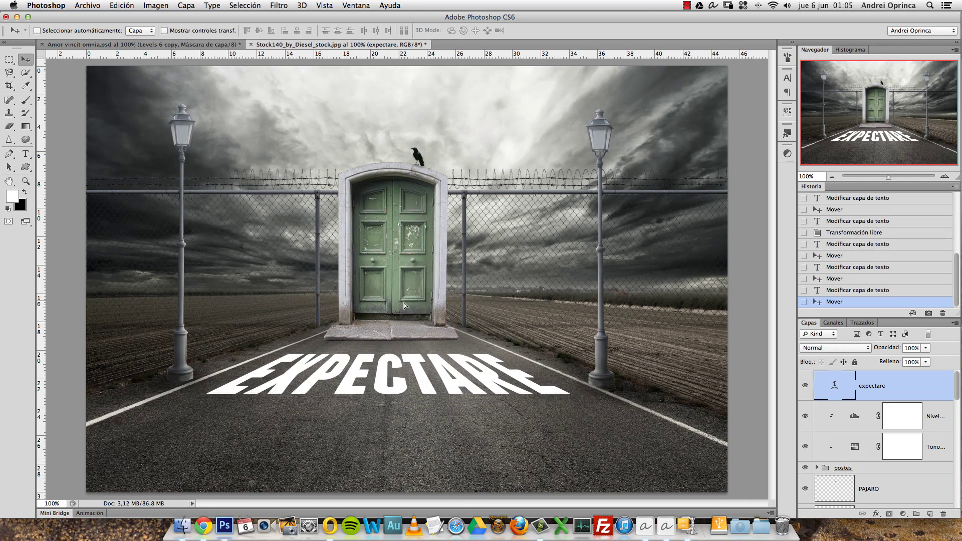
- Set the EXPECTARE layer to Superponer (Overlay) blending and its text colour to #d5d5d5
{"action": "left_click", "coordinate": [835, 347]}
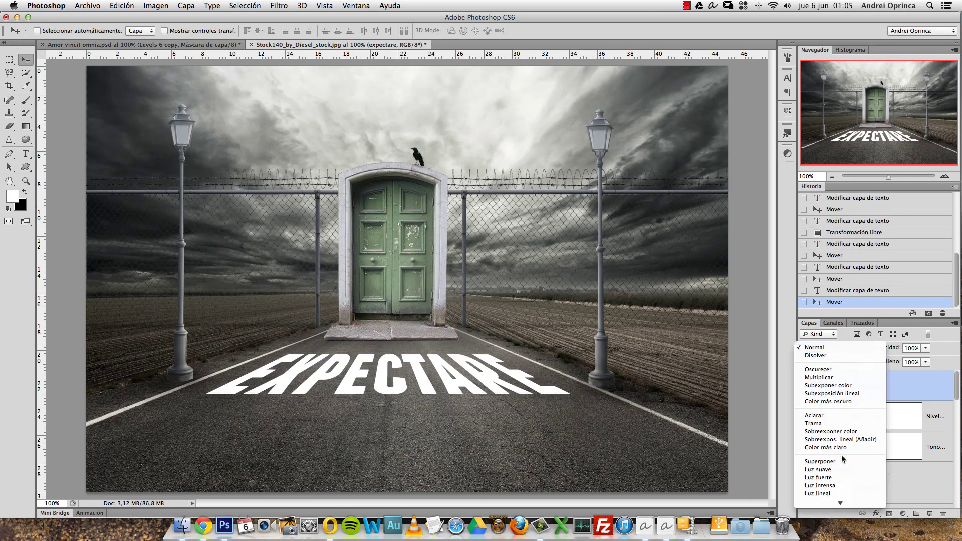
{"action": "left_click", "coordinate": [833, 465]}
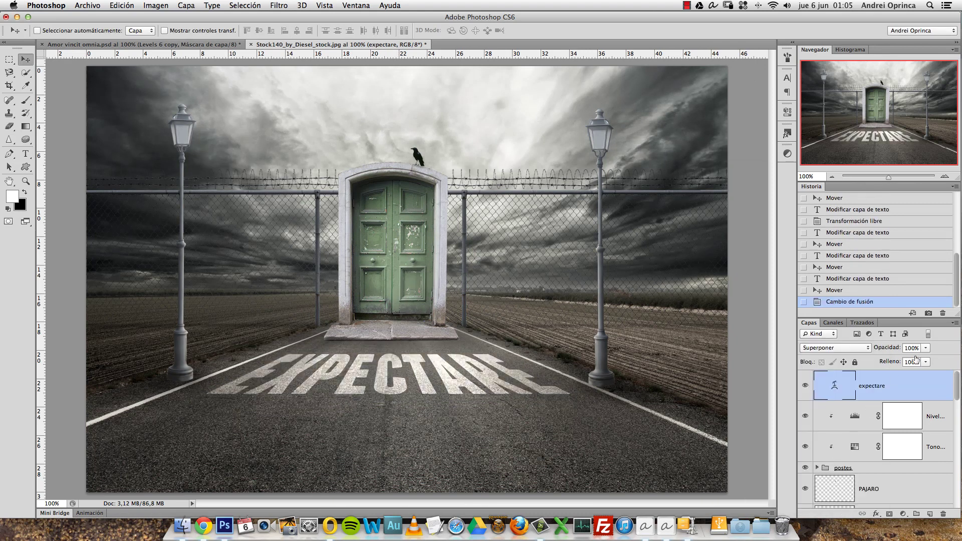
{"action": "double_click", "coordinate": [835, 385]}
{"action": "left_click", "coordinate": [348, 31]}
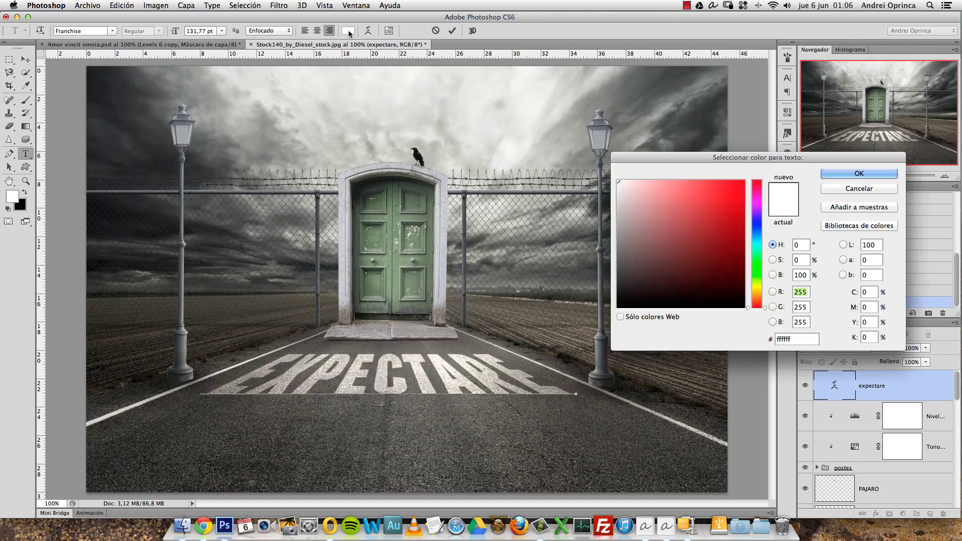
{"action": "left_click_drag", "start_coordinate": [621, 196], "coordinate": [606, 199]}
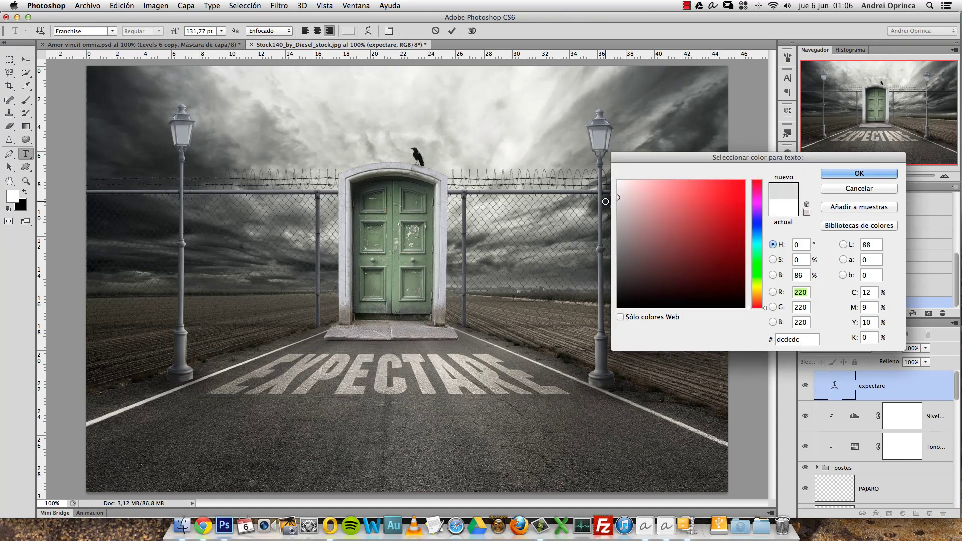
{"action": "left_click", "coordinate": [618, 218]}
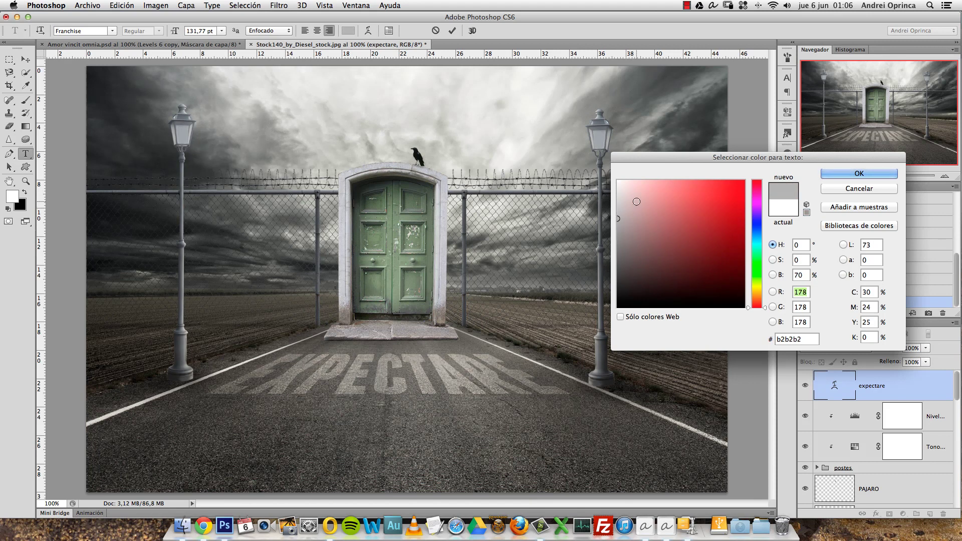
{"action": "left_click_drag", "start_coordinate": [623, 195], "coordinate": [611, 200]}
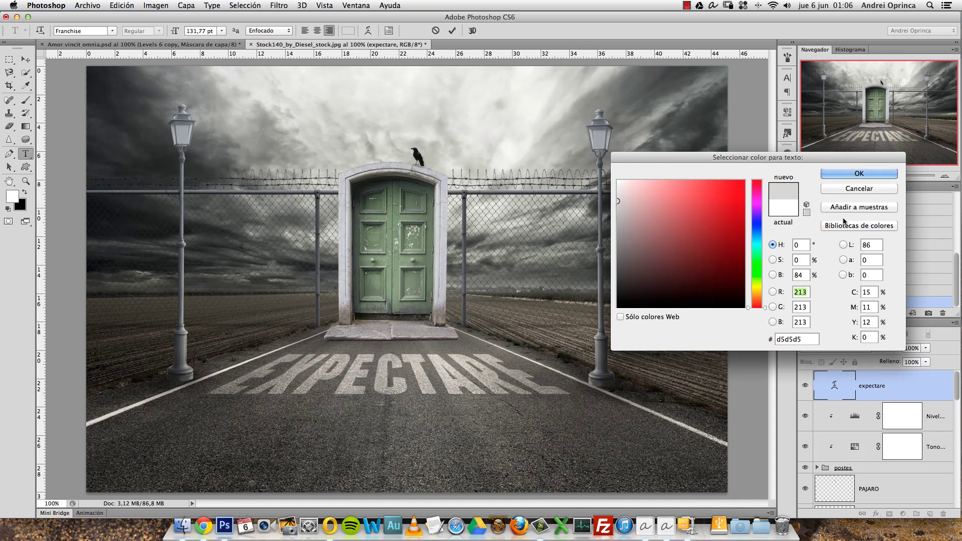
{"action": "left_click", "coordinate": [858, 173]}
{"action": "key", "text": "v"}
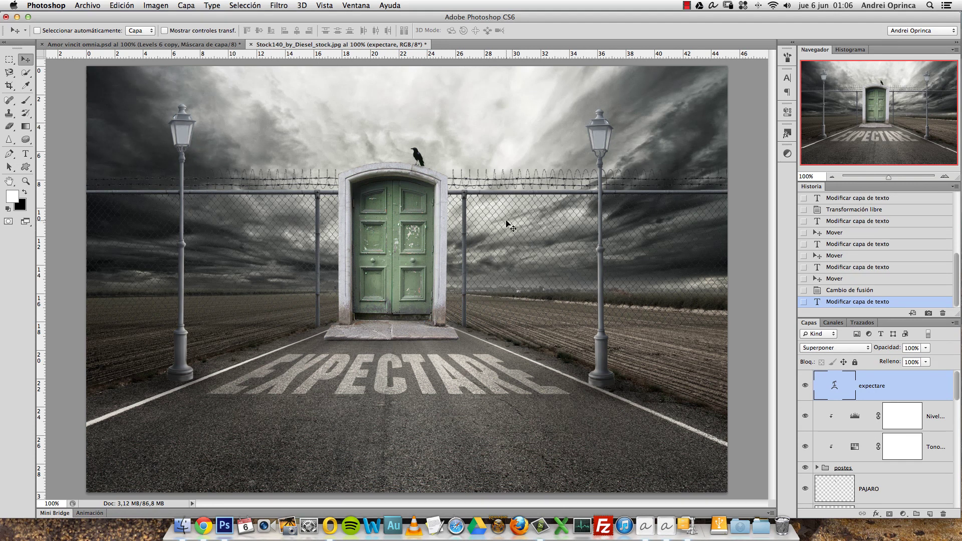
{"action": "left_click", "coordinate": [200, 44]}
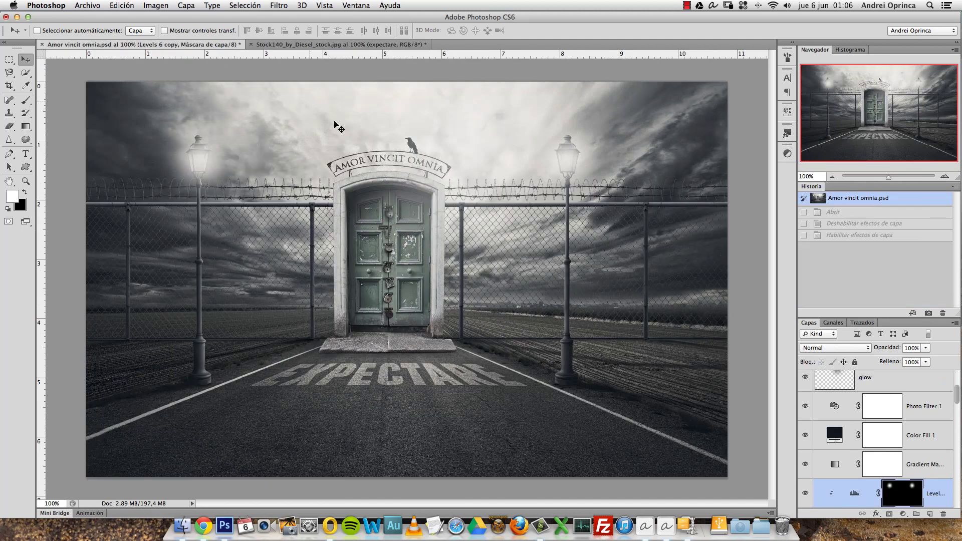
{"action": "left_click", "coordinate": [269, 44]}
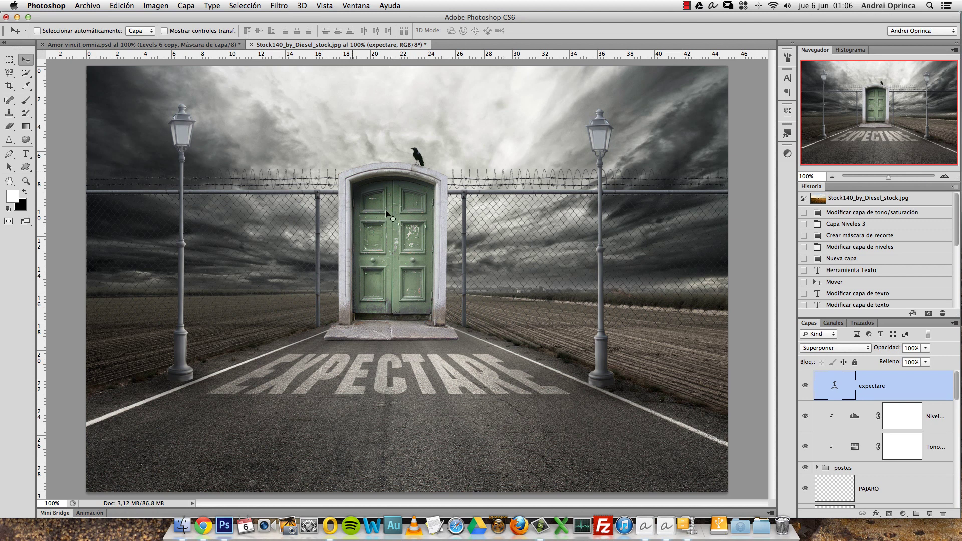
{"action": "left_click", "coordinate": [215, 45]}
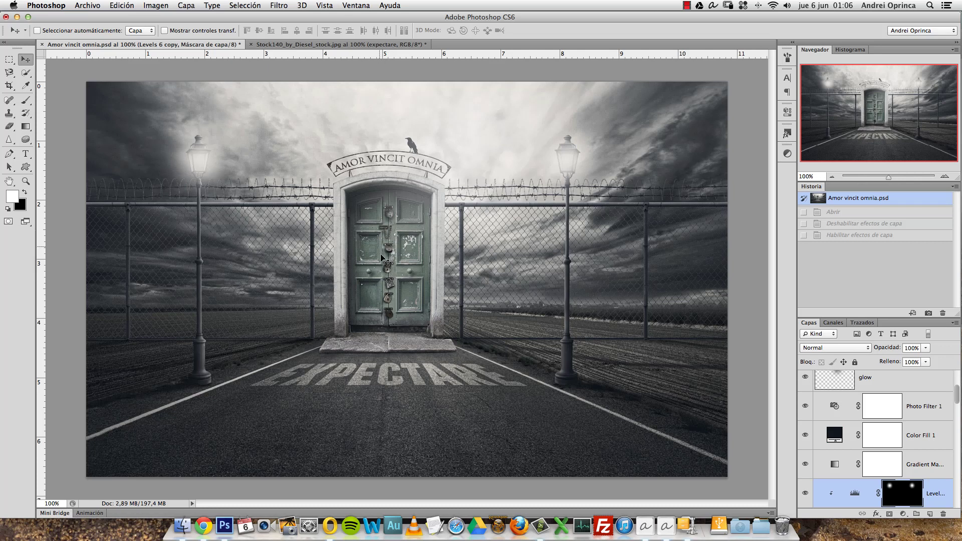
{"action": "left_click", "coordinate": [315, 45]}
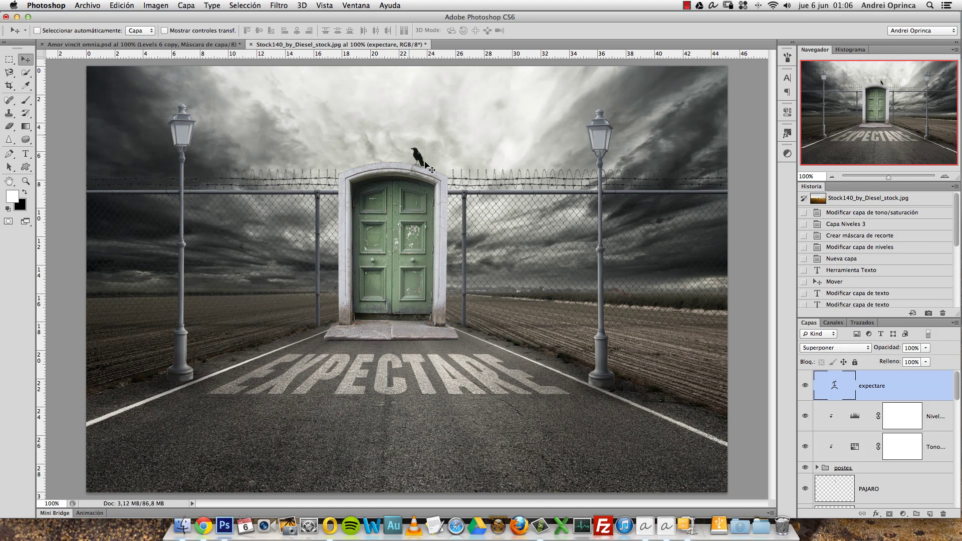
- Cut all of locks.png, close it without saving, and paste the padlocks into Stock140
{"action": "key", "text": "super+o"}
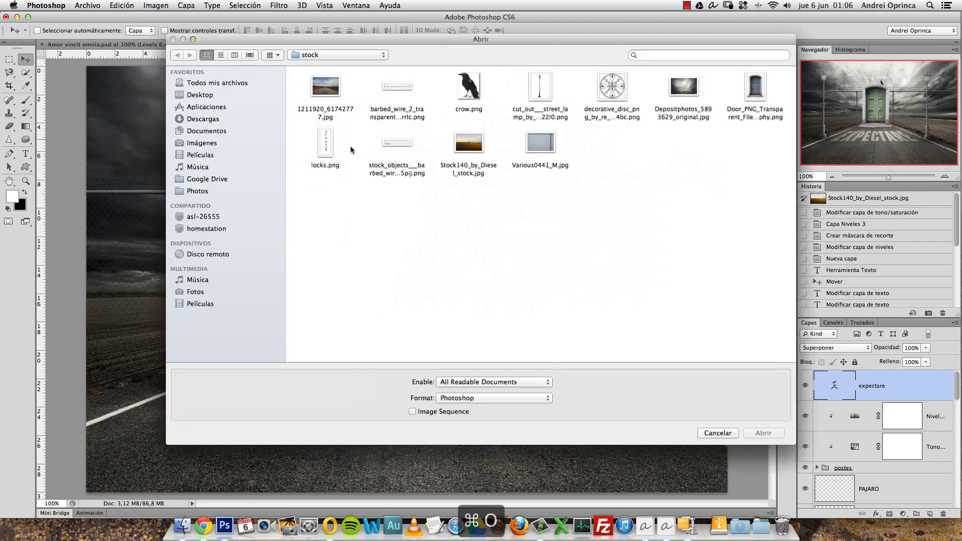
{"action": "left_click", "coordinate": [325, 146]}
{"action": "left_click", "coordinate": [761, 433]}
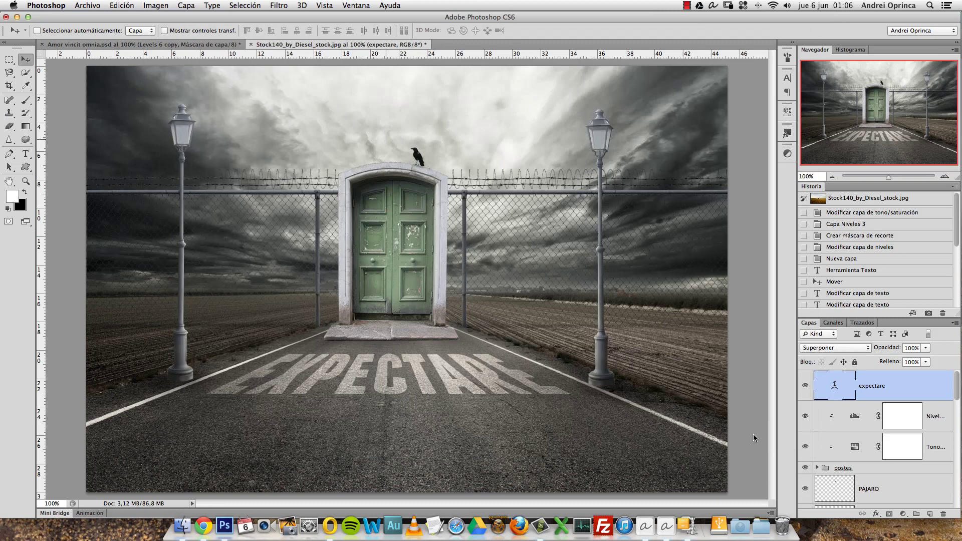
{"action": "key", "text": "super+a"}
{"action": "key", "text": "super+x"}
{"action": "key", "text": "super+w"}
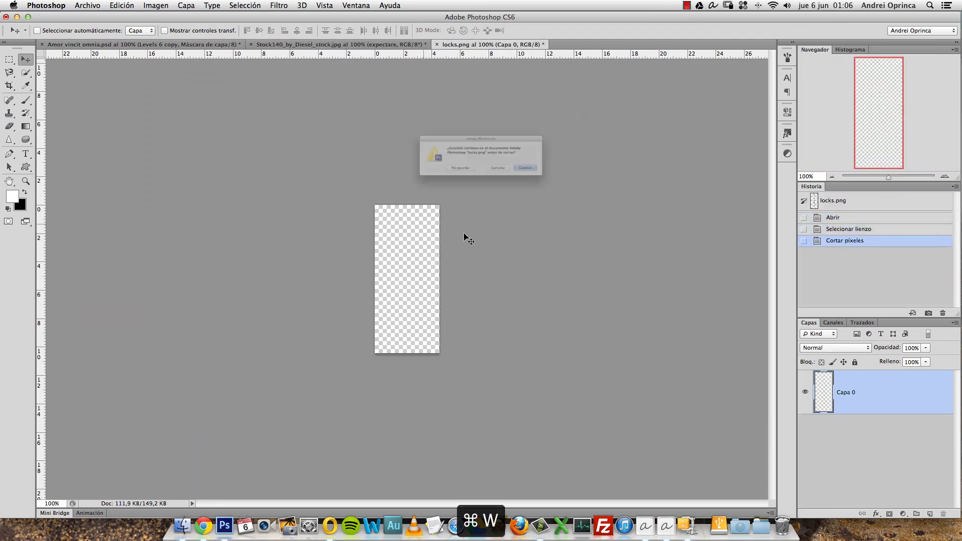
{"action": "left_click", "coordinate": [450, 182]}
{"action": "key", "text": "super+v"}
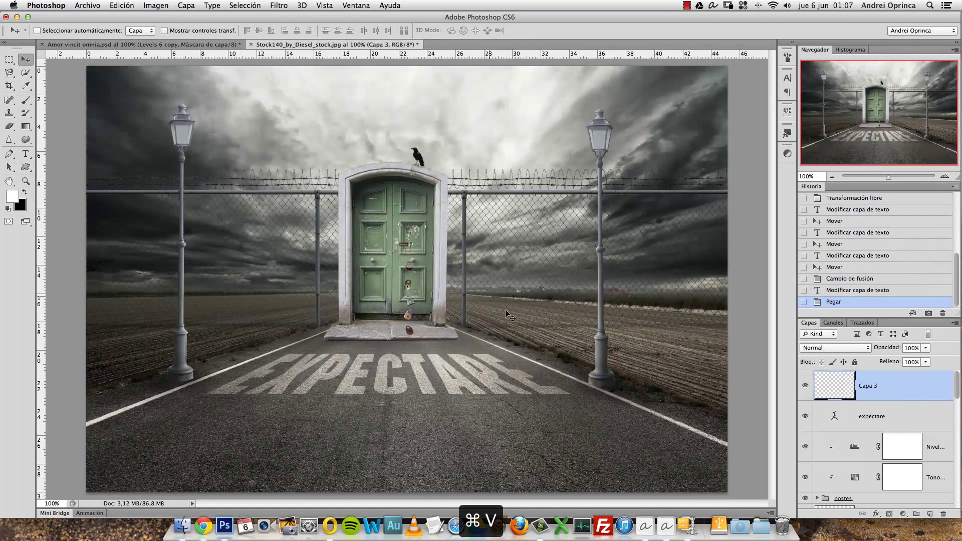
- Position the padlocks down the centre seam of the green door
{"action": "left_click_drag", "start_coordinate": [425, 271], "coordinate": [413, 253]}
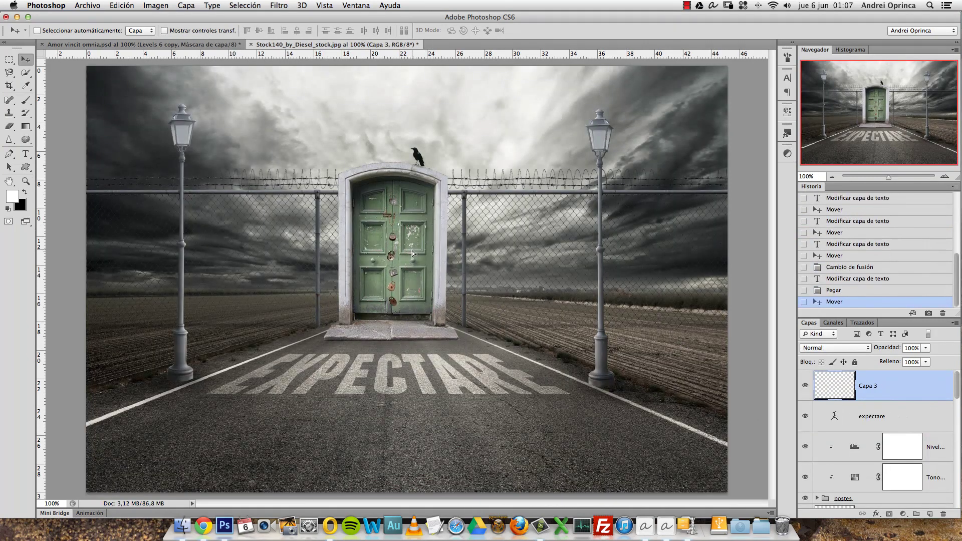
{"action": "left_click", "coordinate": [399, 205], "text": "super"}
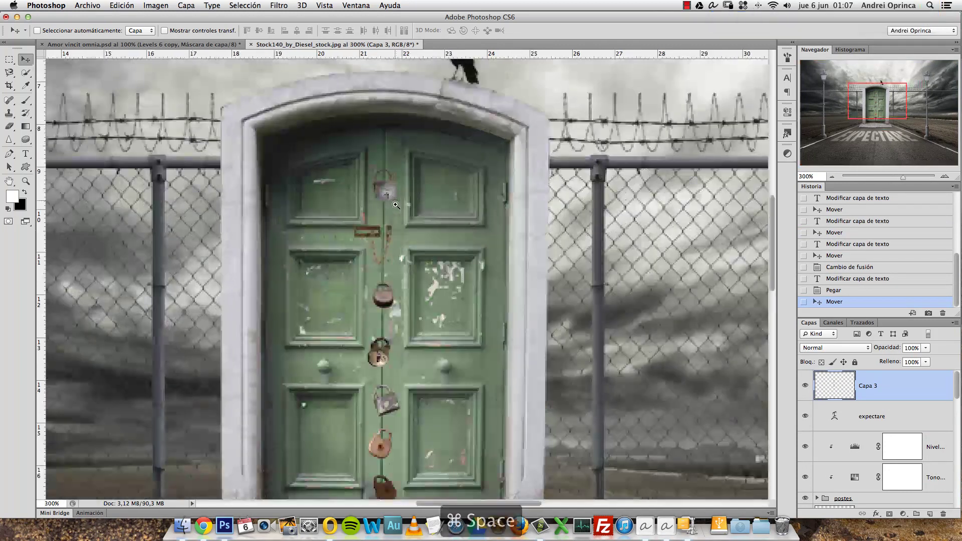
{"action": "left_click_drag", "start_coordinate": [404, 349], "coordinate": [400, 259]}
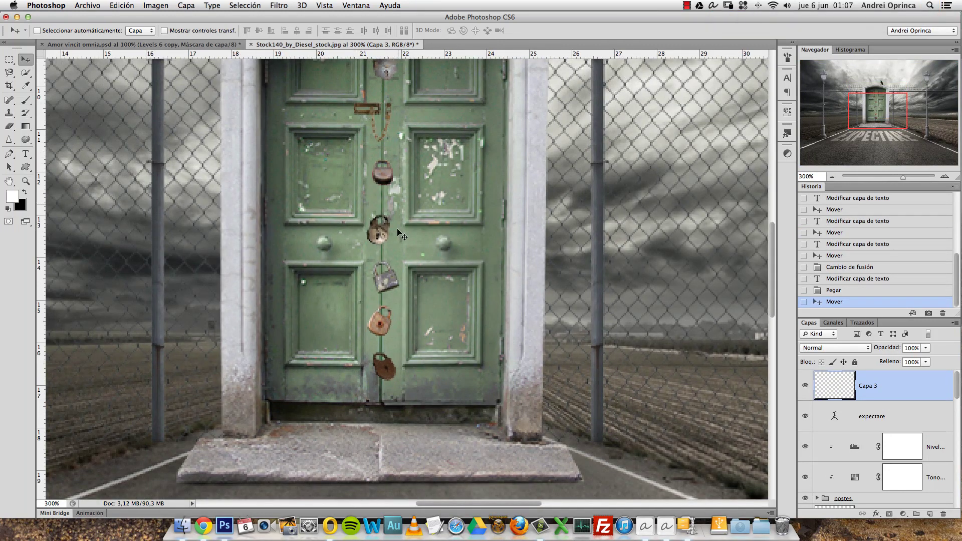
{"action": "scroll", "coordinate": [391, 173], "scroll_direction": "up", "scroll_amount": 5}
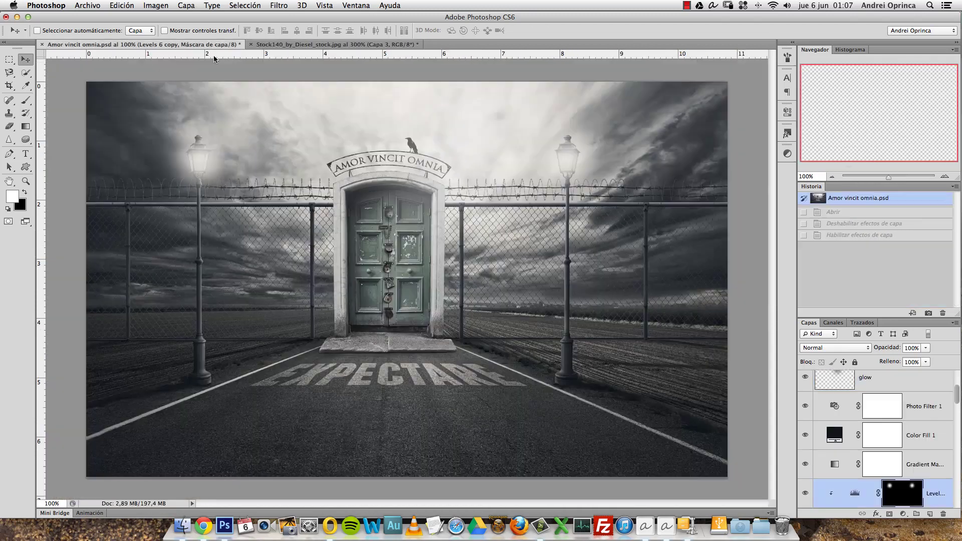
- Zoom in on the padlocks in Amor vincit omnia.psd, then return to Stock140
{"action": "left_click", "coordinate": [210, 44]}
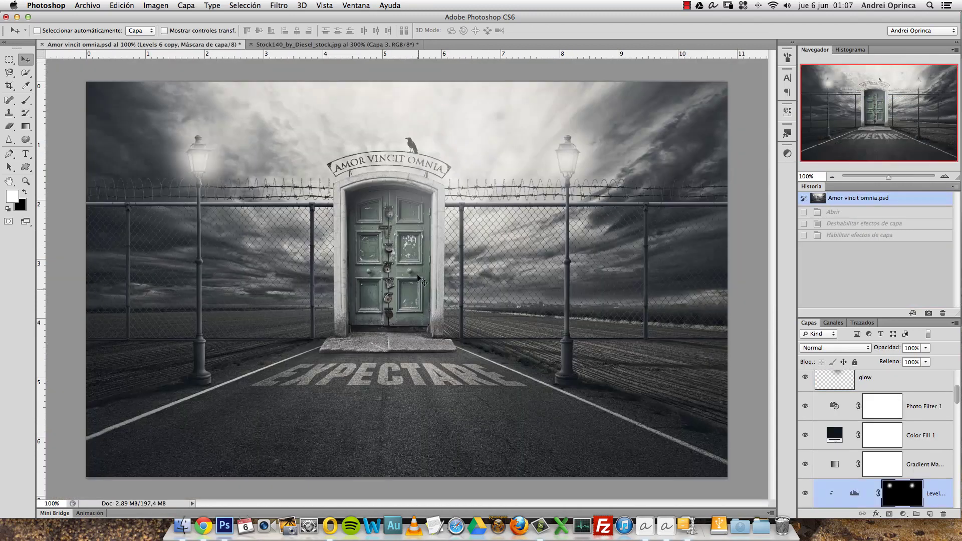
{"action": "left_click", "coordinate": [389, 282], "text": "super"}
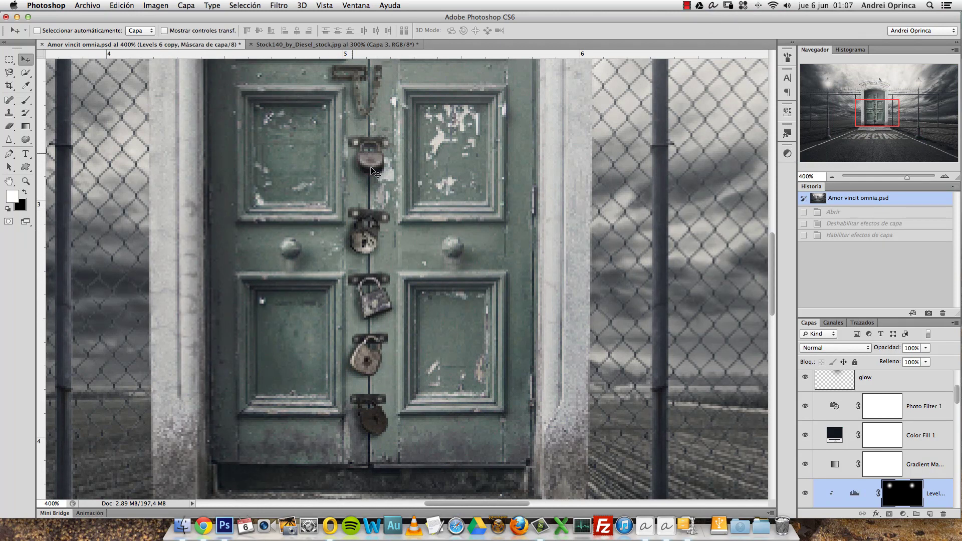
{"action": "left_click", "coordinate": [294, 46]}
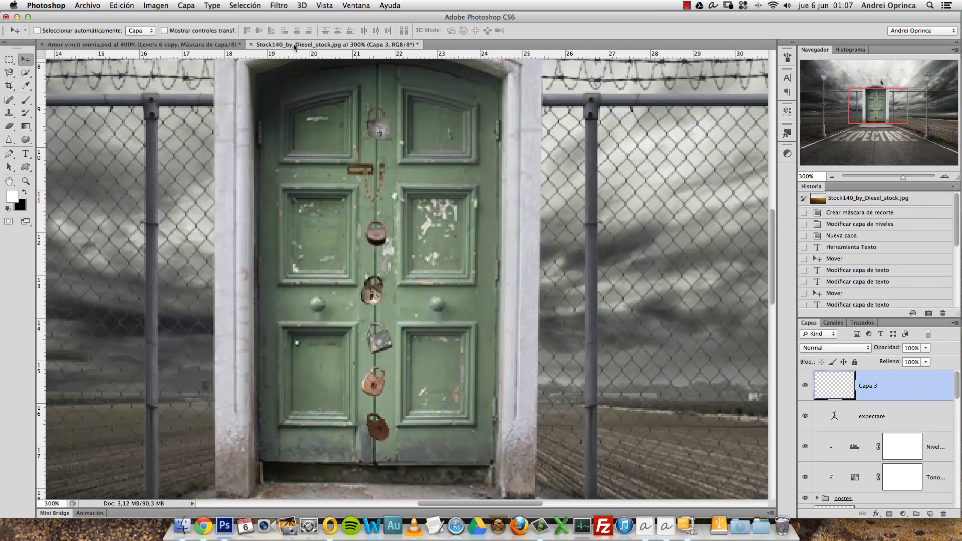
- Choose the Rectangular Marquee tool and begin renaming the Capa 3 layer
{"action": "left_click", "coordinate": [9, 62]}
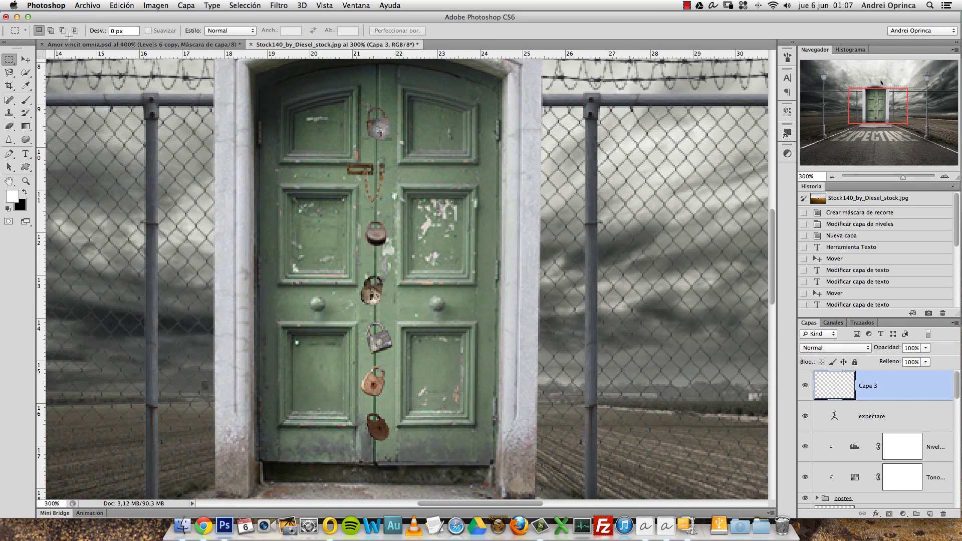
{"action": "left_click", "coordinate": [10, 60]}
{"action": "left_click", "coordinate": [60, 58]}
{"action": "double_click", "coordinate": [869, 389]}
- Name the padlock layer 'candados' and add a new layer named 'pieza metalica'
{"action": "type", "text": "candados"}
{"action": "key", "text": "Return"}
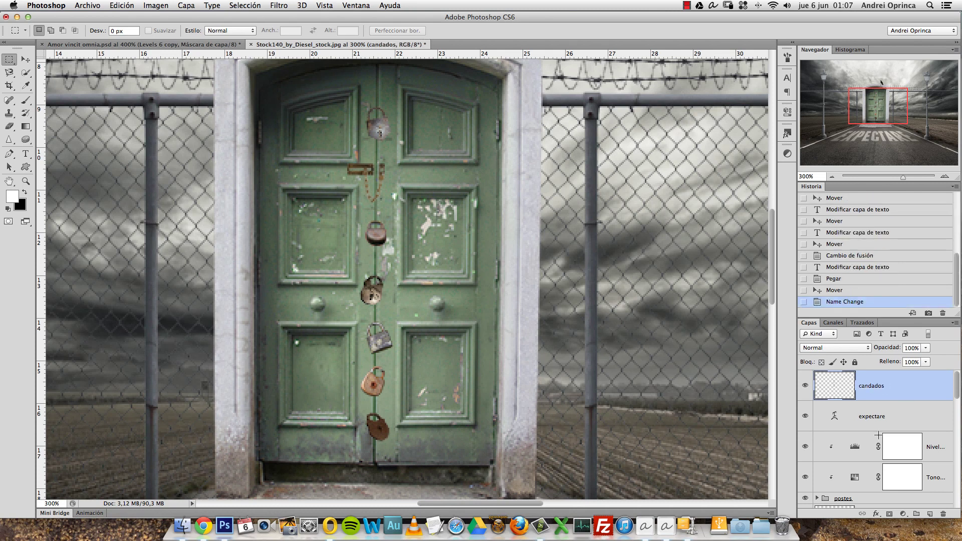
{"action": "left_click", "coordinate": [929, 516]}
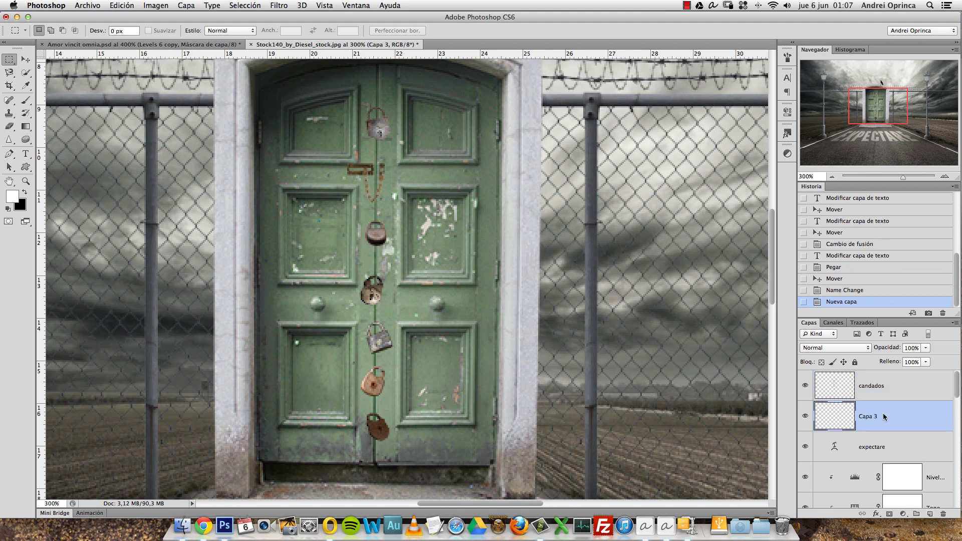
{"action": "double_click", "coordinate": [867, 417]}
{"action": "type", "text": "p"}
{"action": "type", "text": "ca"}
{"action": "key", "text": "Return"}
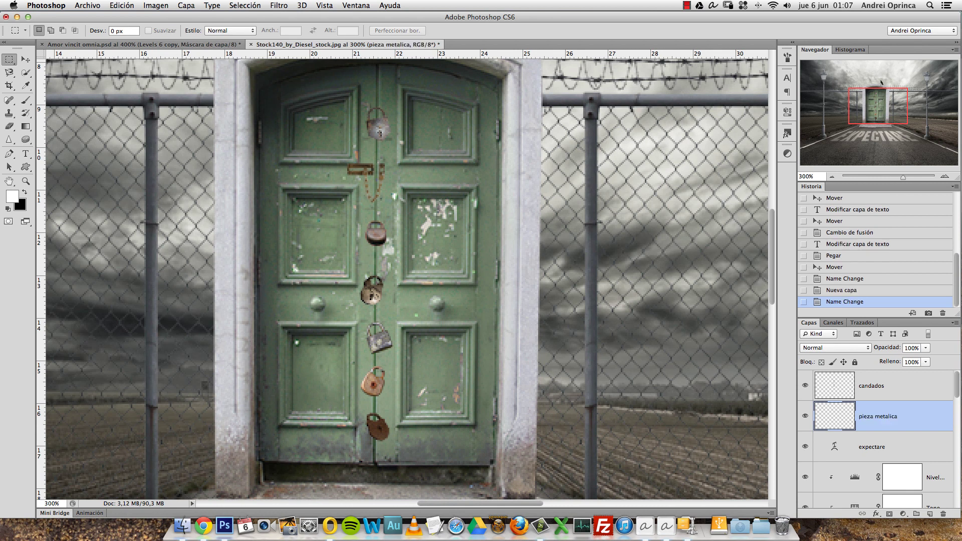
- Zoom in and select a small rectangle just above the lowest padlock
{"action": "left_click_drag", "start_coordinate": [396, 401], "coordinate": [374, 406]}
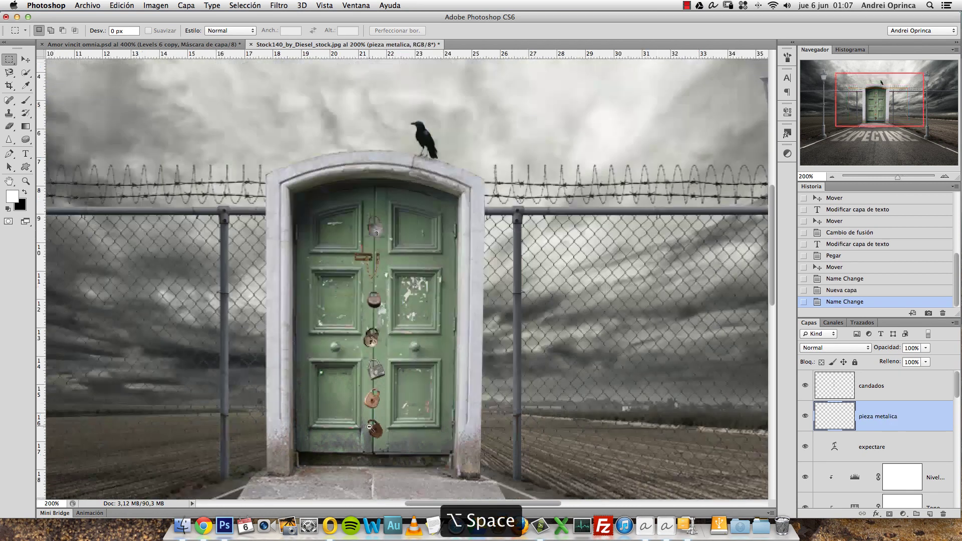
{"action": "scroll", "coordinate": [374, 406], "scroll_direction": "down", "scroll_amount": 3}
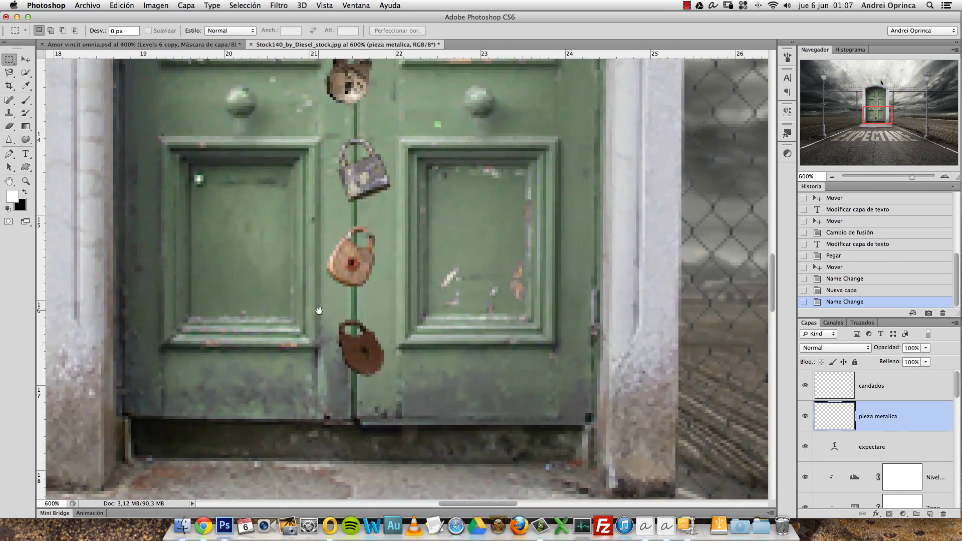
{"action": "left_click_drag", "start_coordinate": [320, 311], "coordinate": [392, 331]}
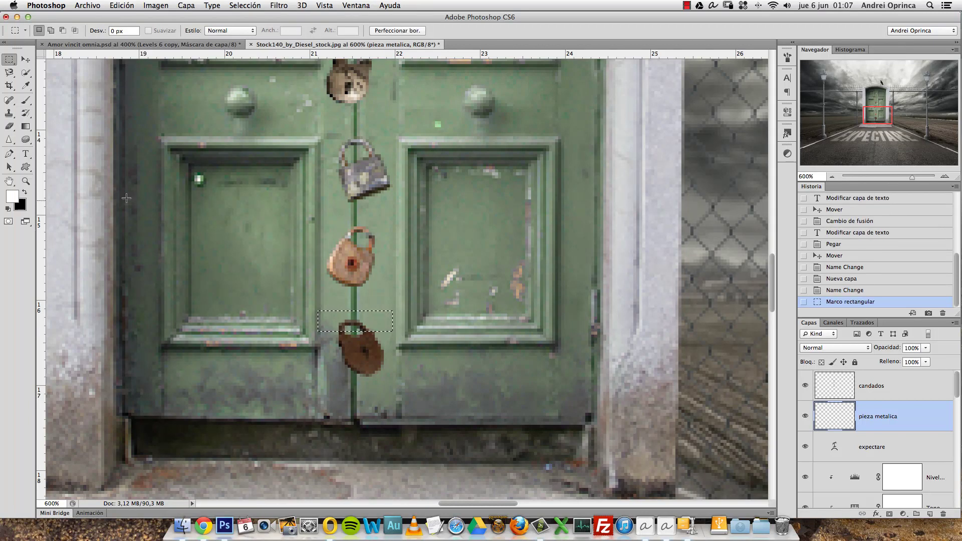
- Fill the rectangle with black, deselect, and zoom in closely on the black bar
{"action": "key", "text": "x"}
{"action": "key", "text": "alt+BackSpace"}
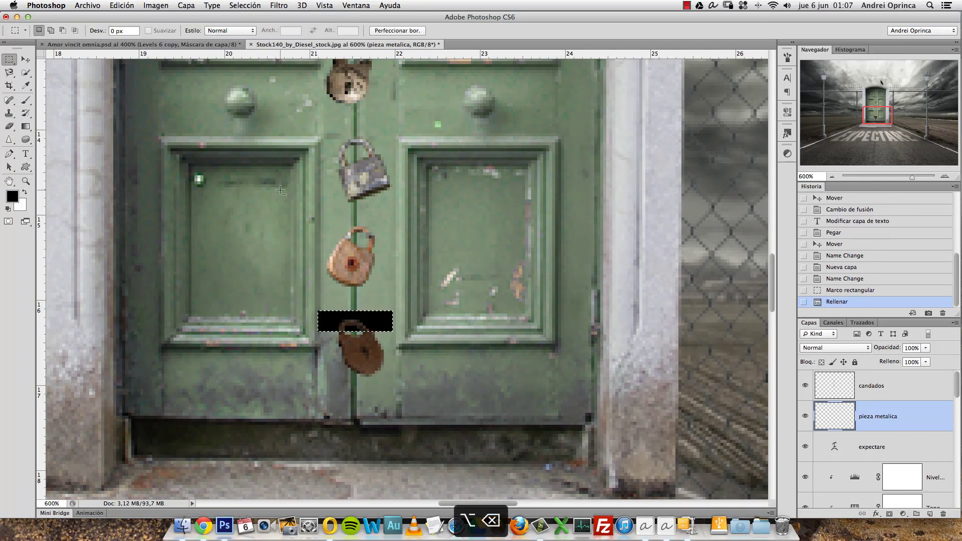
{"action": "key", "text": "super+d"}
{"action": "key", "text": "super+1"}
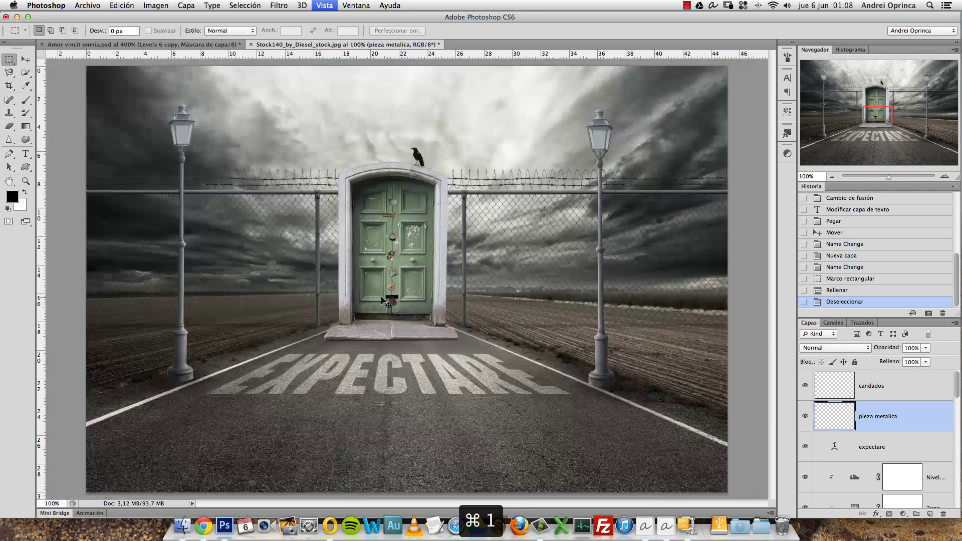
{"action": "mouse_move", "coordinate": [388, 304]}
{"action": "left_mouse_down"}
{"action": "mouse_move", "coordinate": [386, 282]}
{"action": "mouse_move", "coordinate": [411, 258]}
{"action": "left_mouse_up"}
- Set up the Eraser with a small hard round tip at full opacity
{"action": "key", "text": "e"}
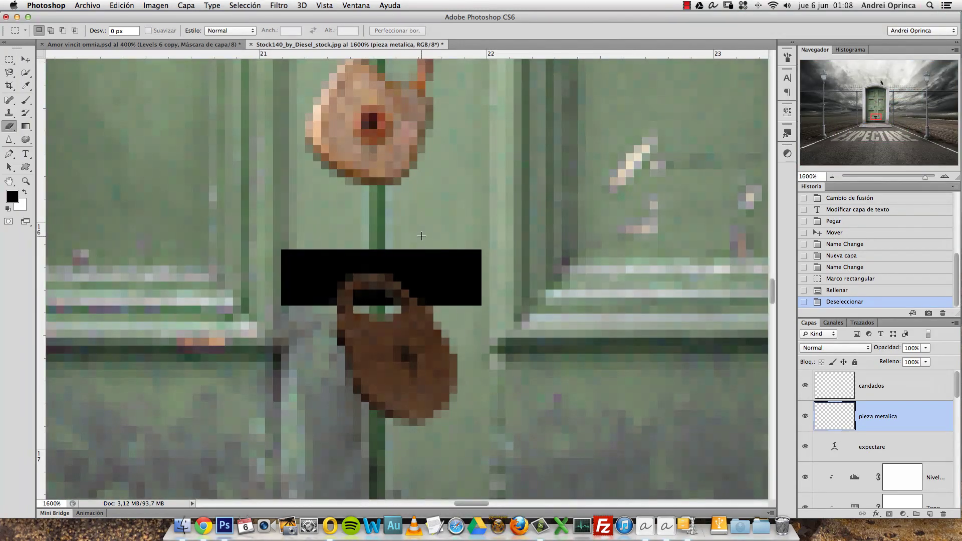
{"action": "key", "text": "bracketleft"}
{"action": "key", "text": "bracketleft"}
{"action": "key", "text": "bracketleft"}
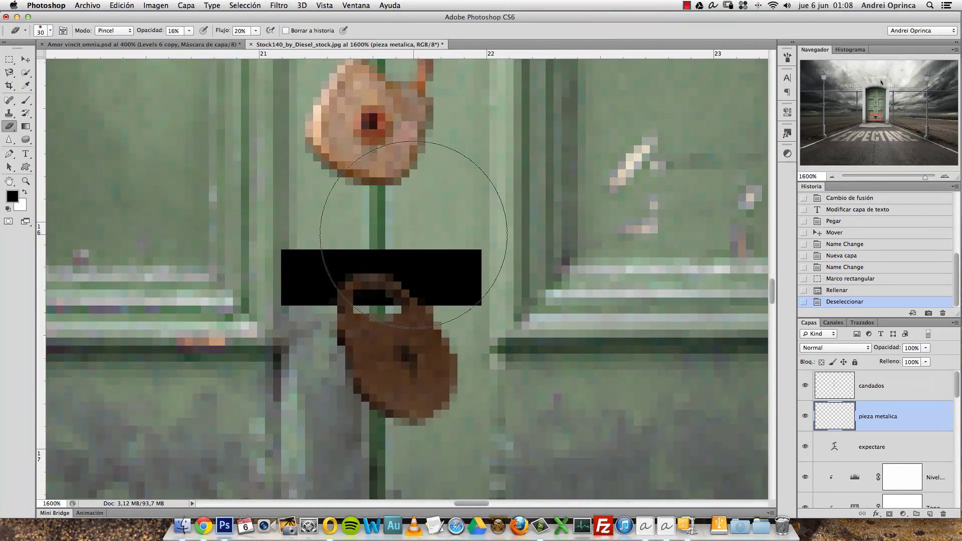
{"action": "left_click", "coordinate": [189, 31]}
{"action": "left_click_drag", "start_coordinate": [189, 40], "coordinate": [234, 40]}
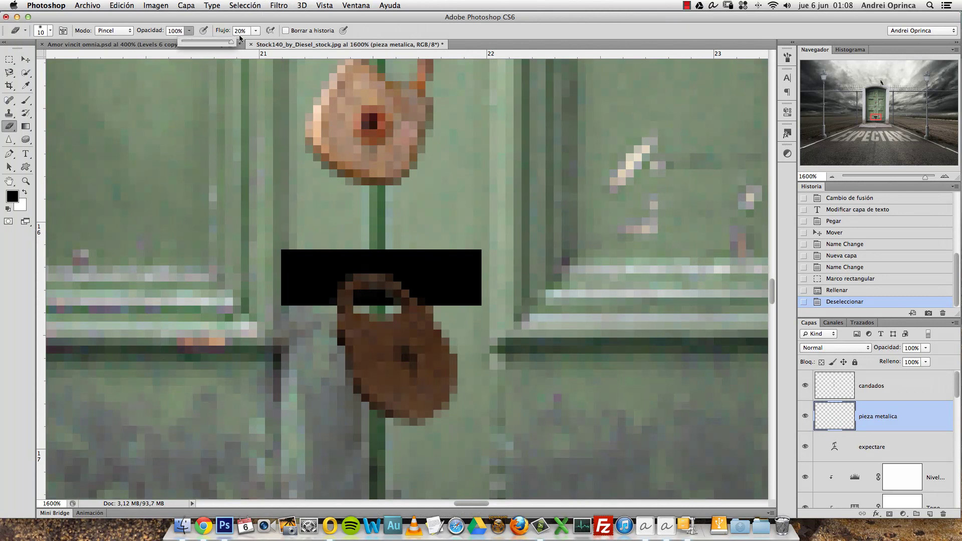
{"action": "left_click", "coordinate": [256, 30]}
{"action": "right_click", "coordinate": [415, 198]}
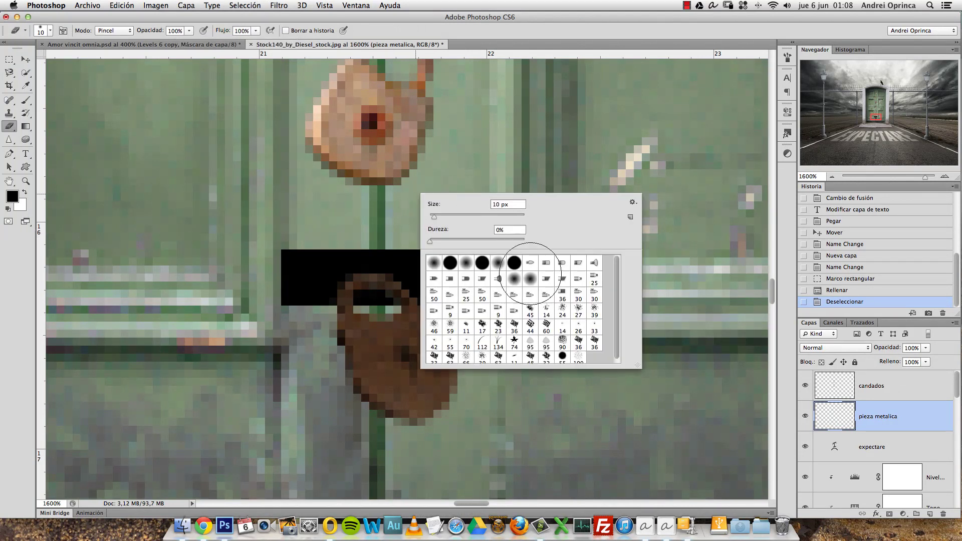
{"action": "left_click", "coordinate": [578, 310]}
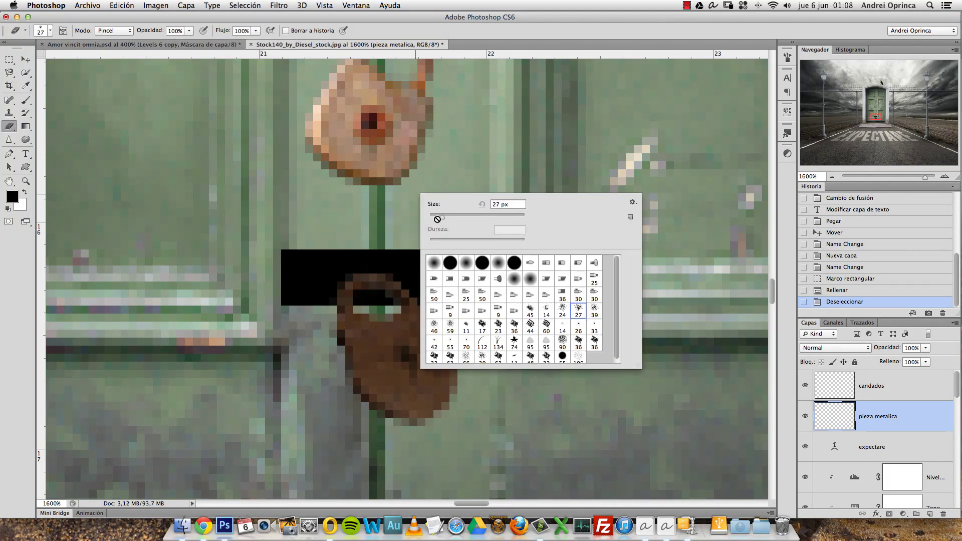
{"action": "left_click", "coordinate": [451, 263]}
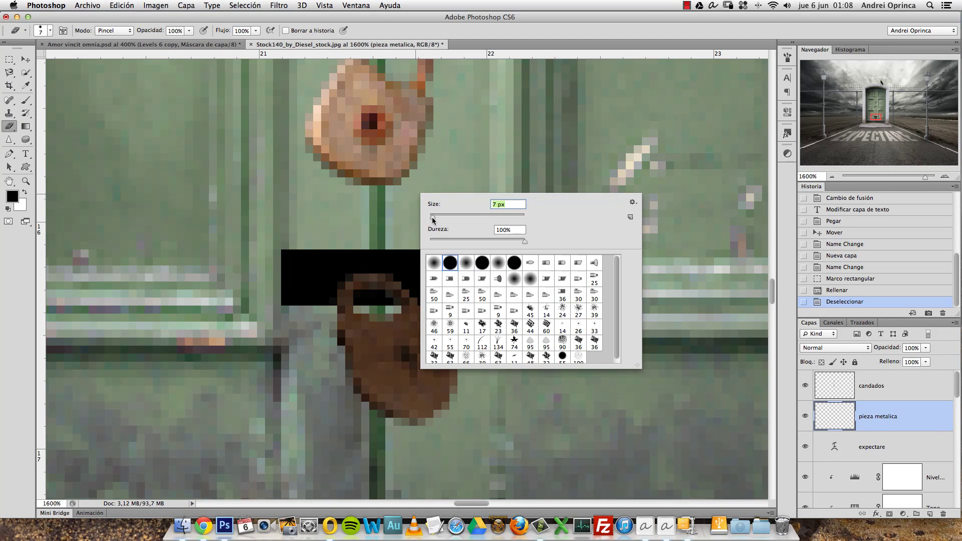
{"action": "type", "text": "899"}
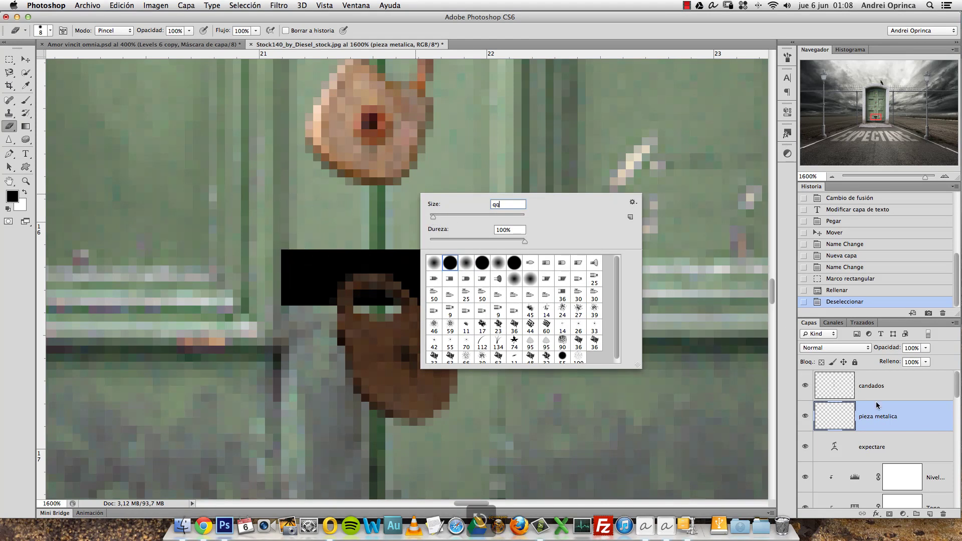
{"action": "type", "text": "10"}
{"action": "key", "text": "Return"}
- Erase the black bar's corners and edges so it looks worn and irregular
{"action": "key", "text": "bracketleft"}
{"action": "key", "text": "bracketleft"}
{"action": "key", "text": "bracketleft"}
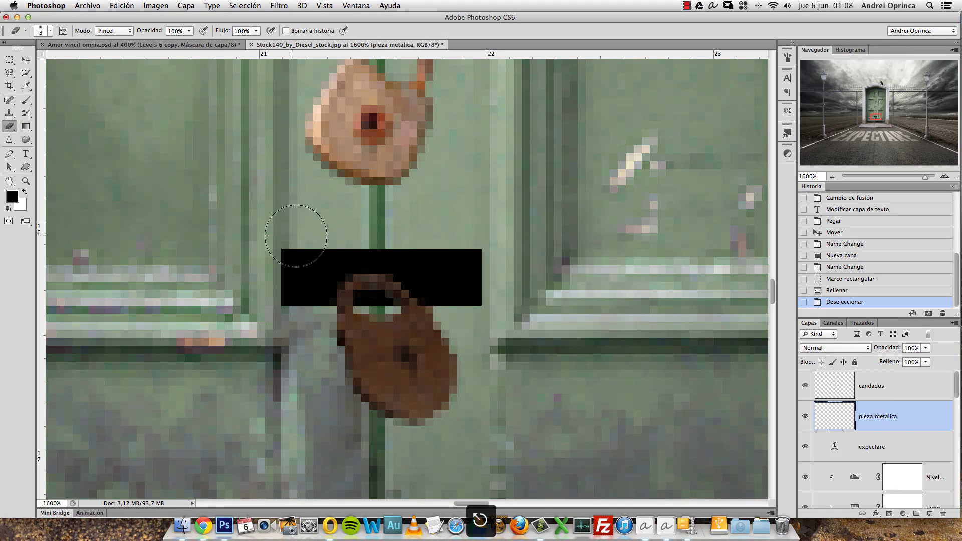
{"action": "left_click", "coordinate": [279, 253]}
{"action": "left_click", "coordinate": [276, 254]}
{"action": "left_click", "coordinate": [273, 266]}
{"action": "left_click", "coordinate": [276, 278]}
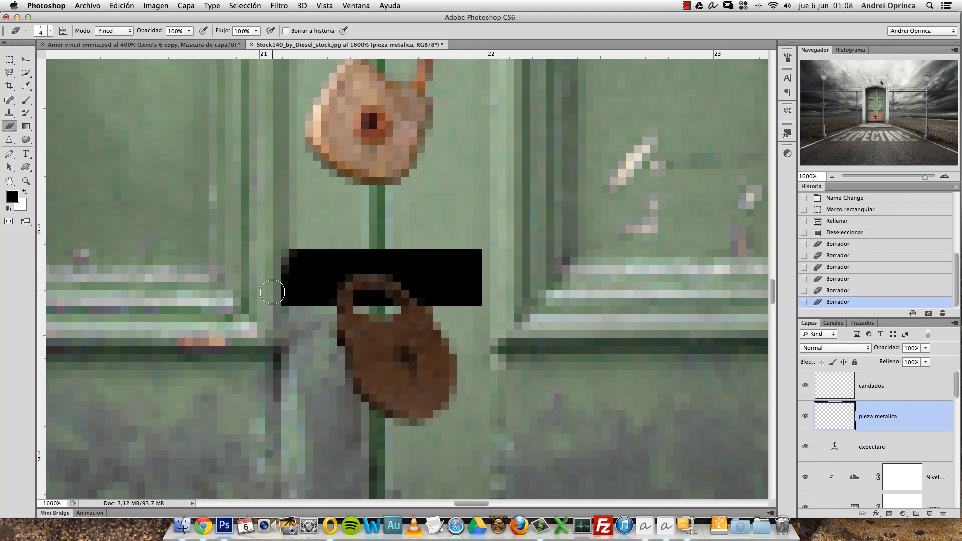
{"action": "left_click", "coordinate": [279, 296]}
{"action": "left_click", "coordinate": [298, 309]}
{"action": "mouse_move", "coordinate": [310, 314]}
{"action": "left_mouse_down"}
{"action": "mouse_move", "coordinate": [397, 311]}
{"action": "mouse_move", "coordinate": [426, 253]}
{"action": "mouse_move", "coordinate": [301, 246]}
{"action": "left_mouse_up"}
{"action": "mouse_move", "coordinate": [469, 236]}
{"action": "left_mouse_down"}
{"action": "mouse_move", "coordinate": [480, 241]}
{"action": "mouse_move", "coordinate": [487, 289]}
{"action": "left_mouse_up"}
{"action": "key", "text": "bracketleft"}
{"action": "key", "text": "bracketleft"}
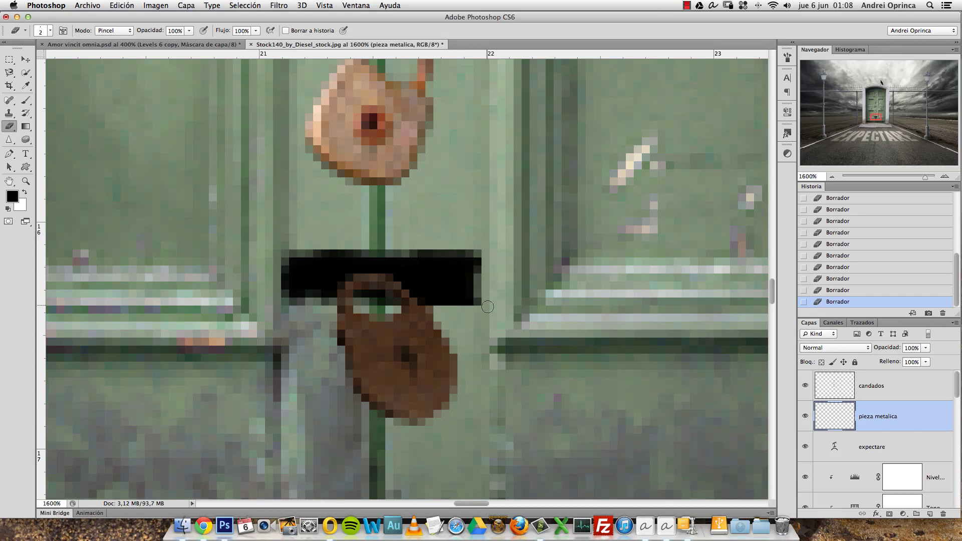
{"action": "right_click", "coordinate": [484, 303]}
{"action": "left_click", "coordinate": [469, 313]}
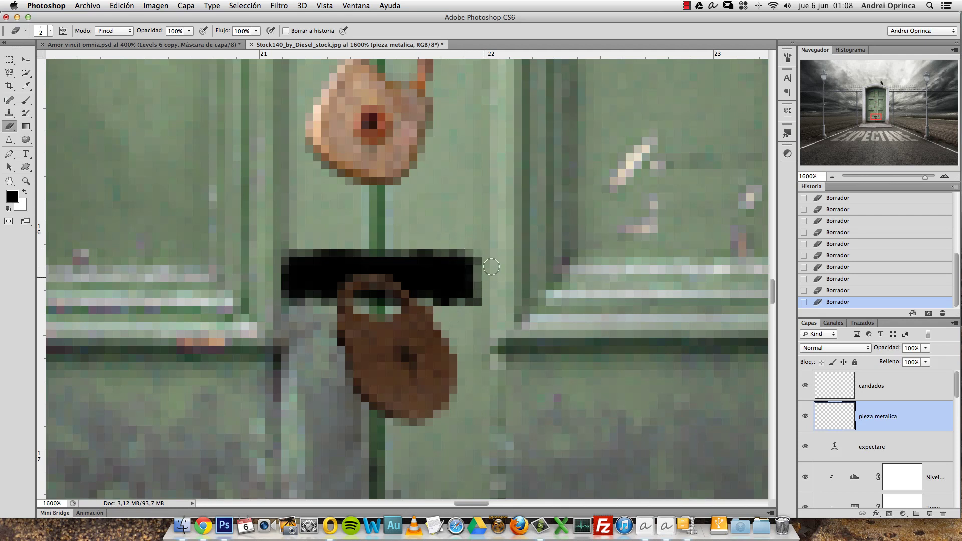
- Give pieza metalica a rough-texture Pattern Overlay at 75% opacity and 77% scale
{"action": "key", "text": "super+1"}
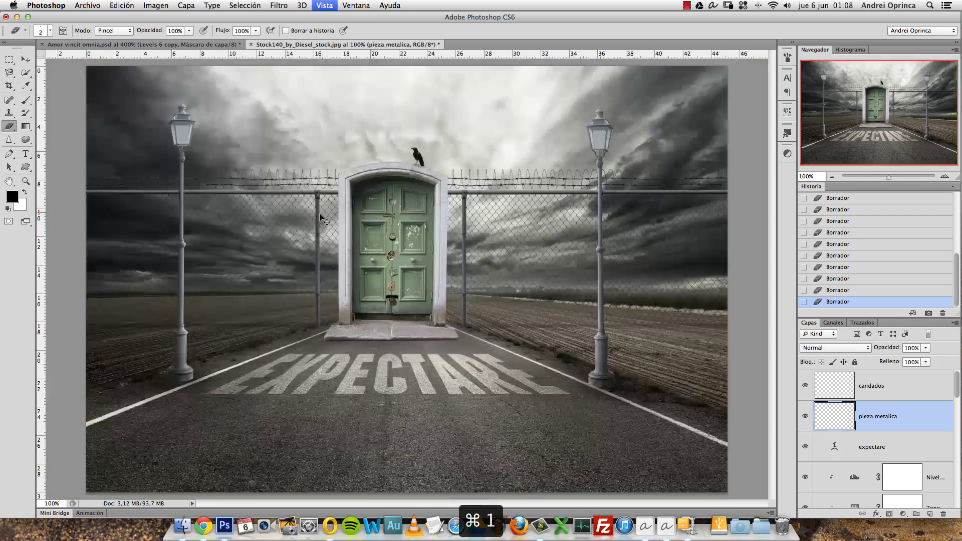
{"action": "key", "text": "super+space"}
{"action": "left_click", "coordinate": [397, 312], "text": "super"}
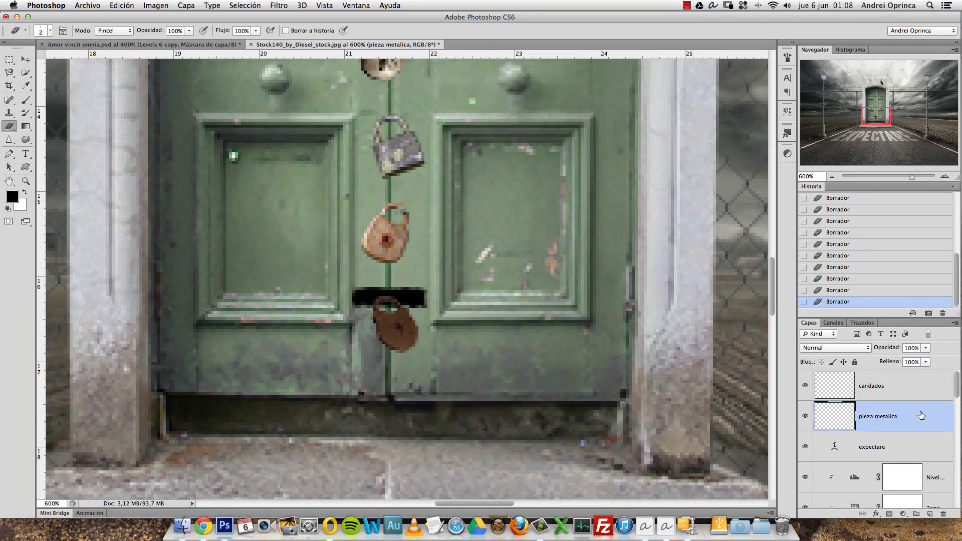
{"action": "double_click", "coordinate": [922, 416]}
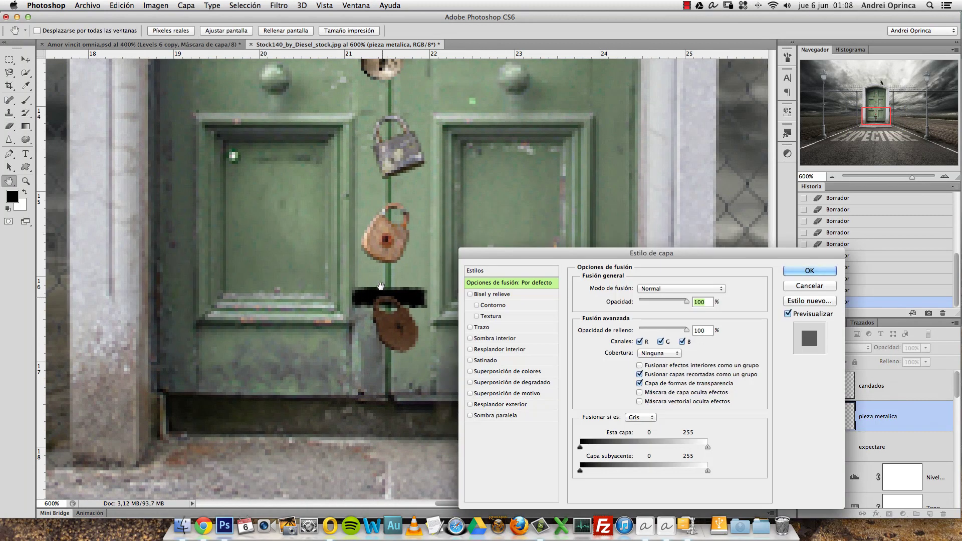
{"action": "left_click_drag", "start_coordinate": [605, 256], "coordinate": [654, 178]}
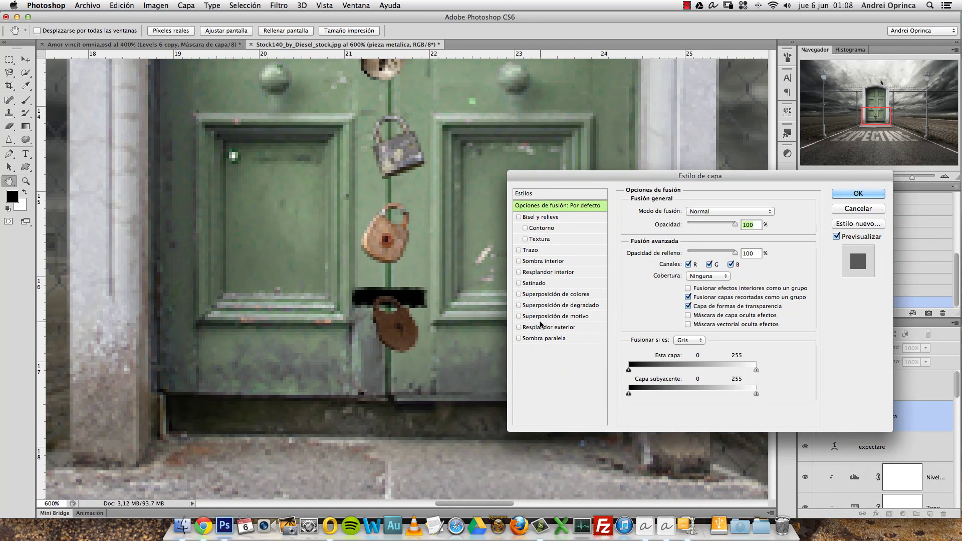
{"action": "left_click", "coordinate": [527, 306]}
{"action": "left_click", "coordinate": [519, 305]}
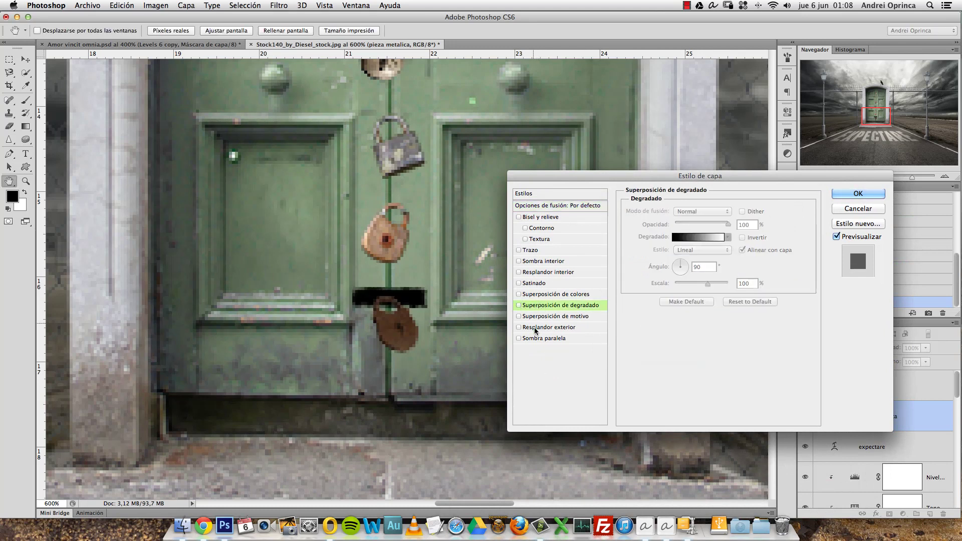
{"action": "left_click", "coordinate": [704, 246]}
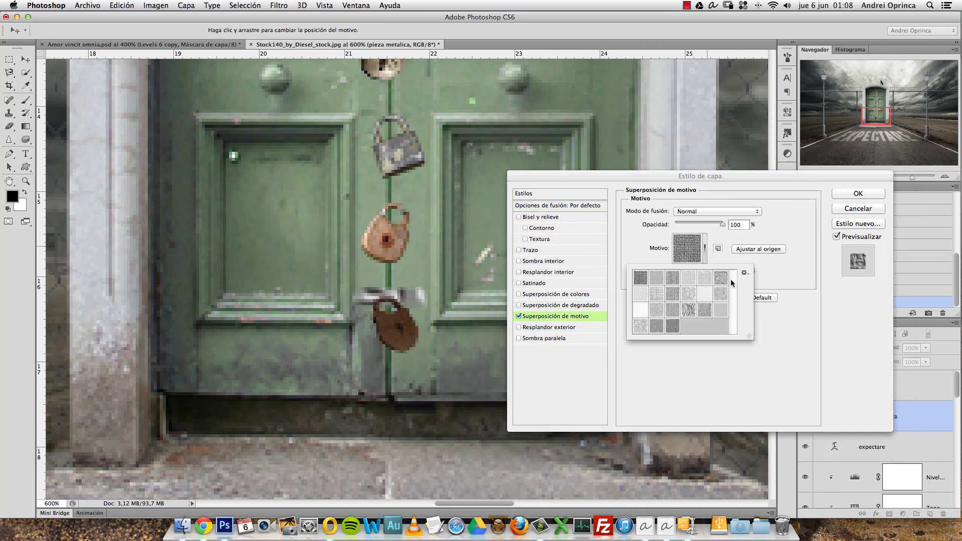
{"action": "left_click", "coordinate": [721, 278]}
{"action": "left_click", "coordinate": [785, 311]}
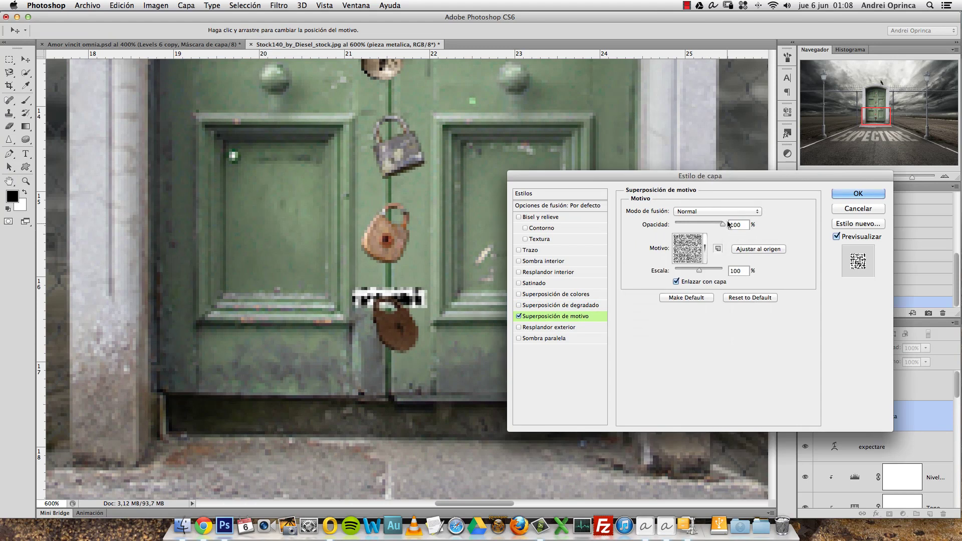
{"action": "left_click_drag", "start_coordinate": [722, 224], "coordinate": [711, 233]}
{"action": "left_click_drag", "start_coordinate": [699, 269], "coordinate": [692, 269]}
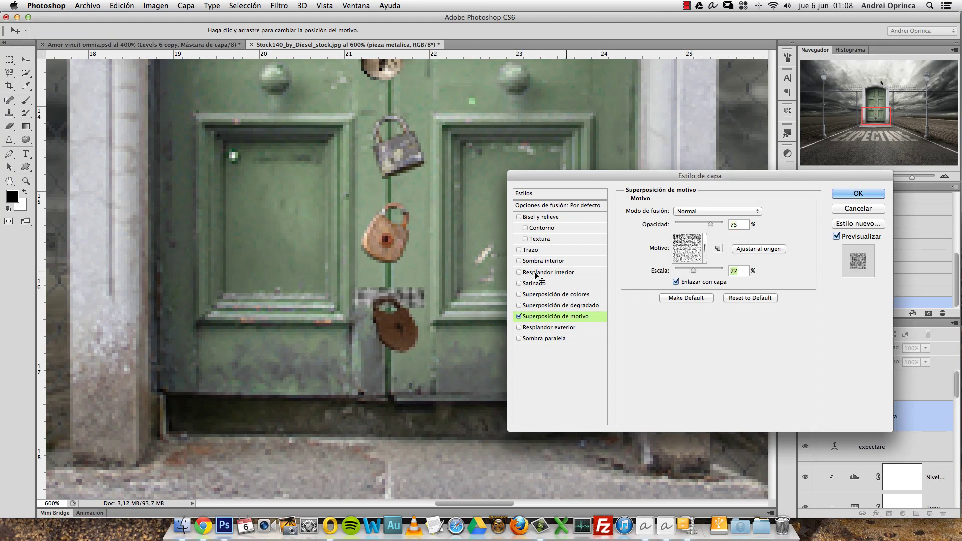
- Add a dark brown #392d20 Color Overlay to the bar at 88% opacity
{"action": "left_click", "coordinate": [557, 294]}
{"action": "left_click", "coordinate": [776, 212]}
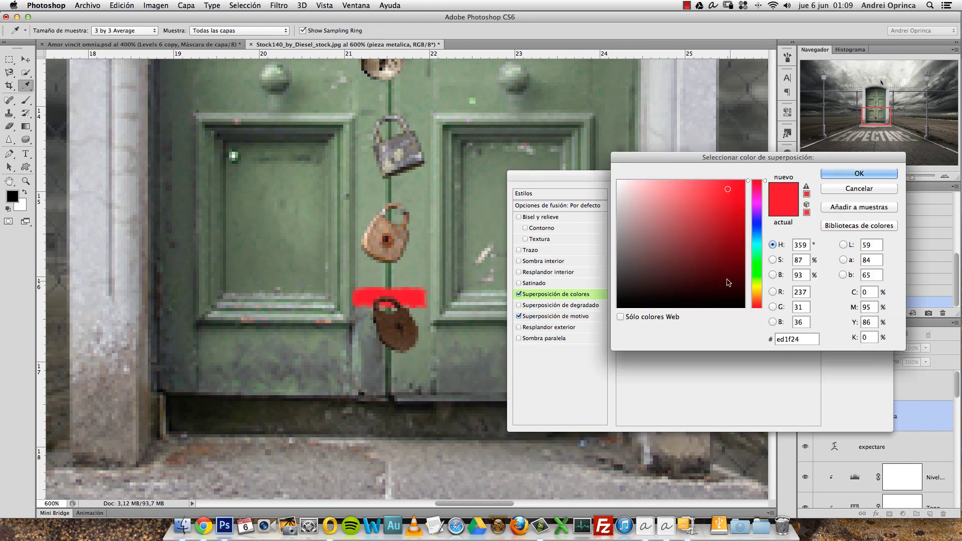
{"action": "left_click", "coordinate": [757, 297]}
{"action": "left_click", "coordinate": [683, 250]}
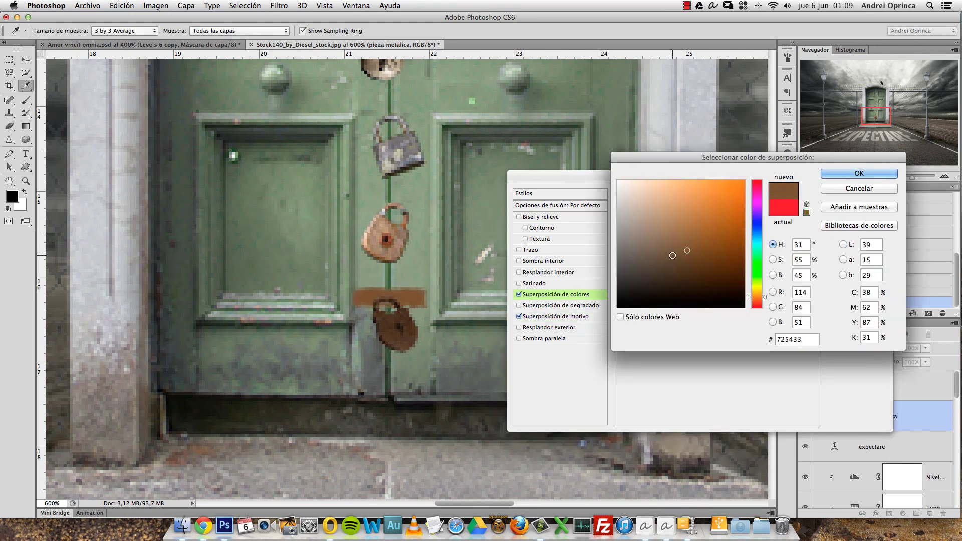
{"action": "left_click", "coordinate": [858, 173]}
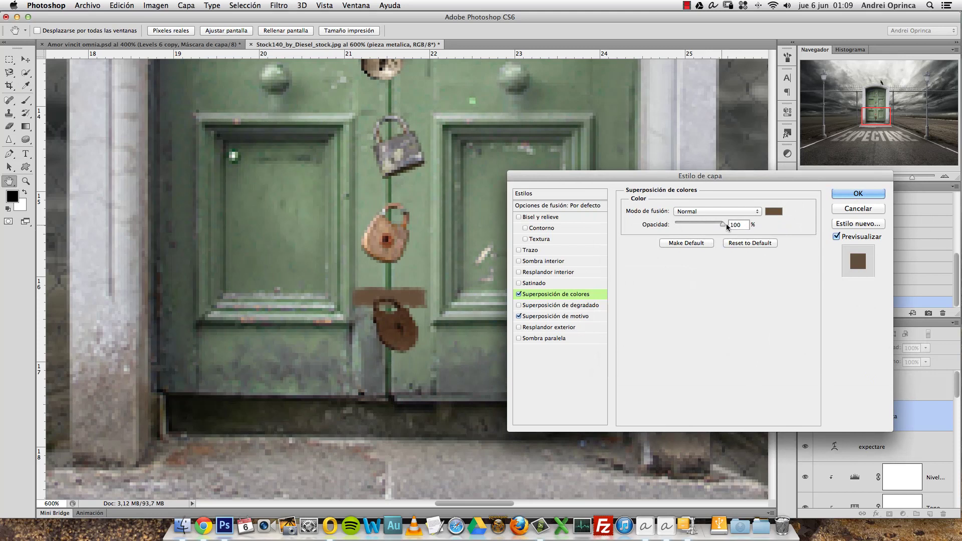
{"action": "left_click_drag", "start_coordinate": [723, 224], "coordinate": [712, 227]}
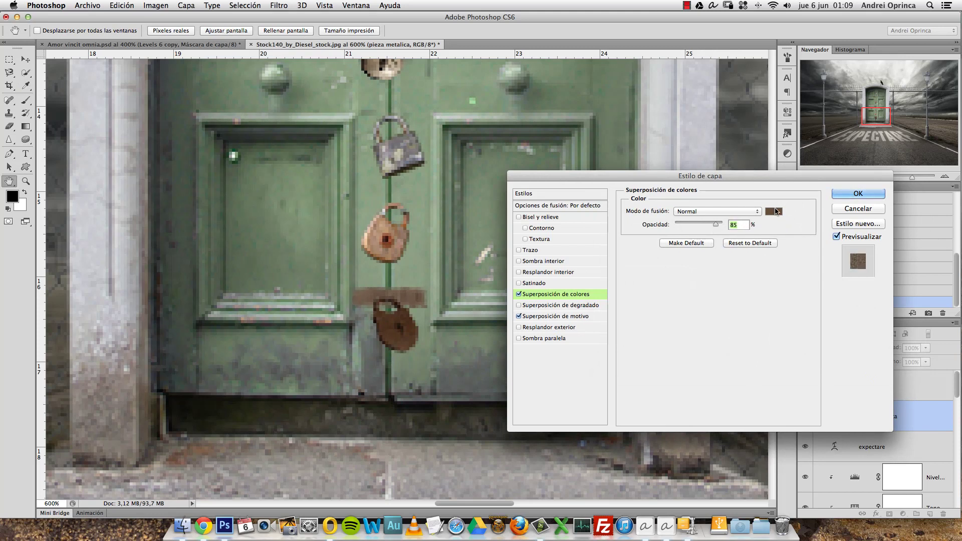
{"action": "left_click", "coordinate": [774, 211]}
{"action": "left_click", "coordinate": [674, 280]}
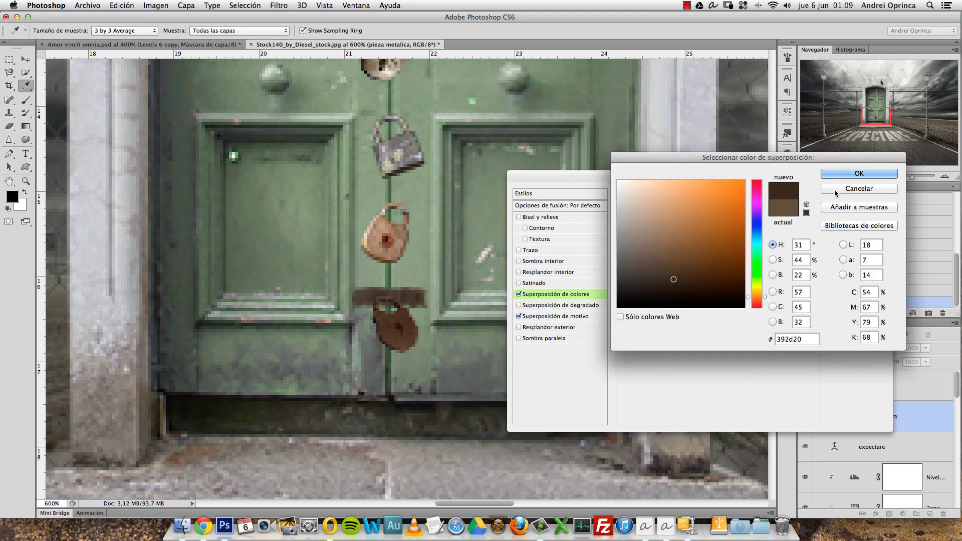
{"action": "left_click", "coordinate": [859, 174]}
{"action": "left_click_drag", "start_coordinate": [712, 224], "coordinate": [717, 225]}
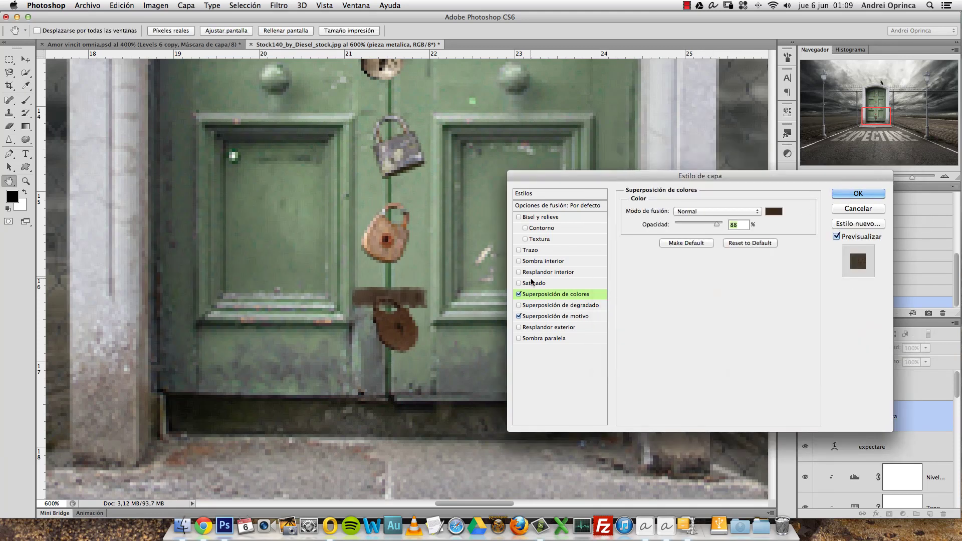
- Switch the Color Overlay to Luz fuerte at 69% opacity and apply the style
{"action": "left_click", "coordinate": [542, 317]}
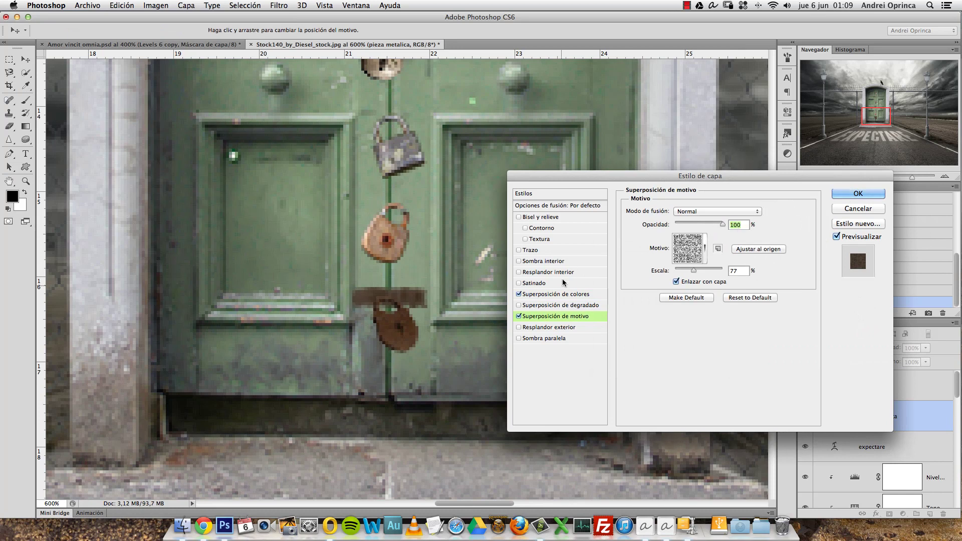
{"action": "left_click", "coordinate": [556, 294]}
{"action": "left_click", "coordinate": [717, 211]}
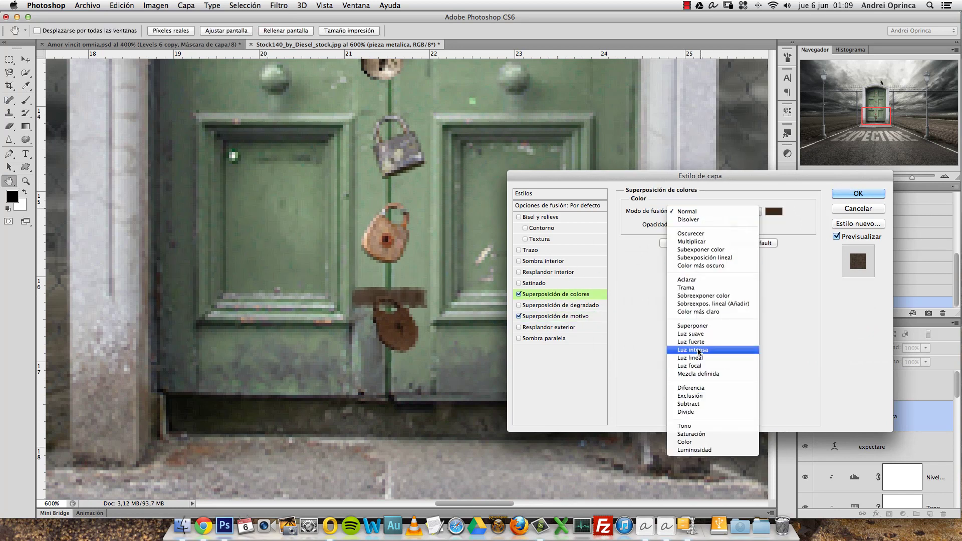
{"action": "left_click", "coordinate": [696, 342]}
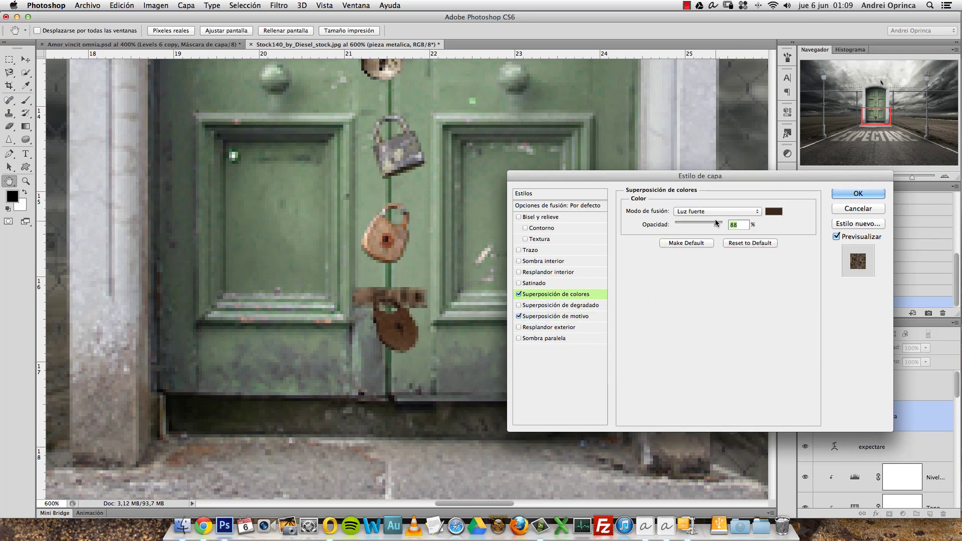
{"action": "left_click_drag", "start_coordinate": [718, 224], "coordinate": [710, 224]}
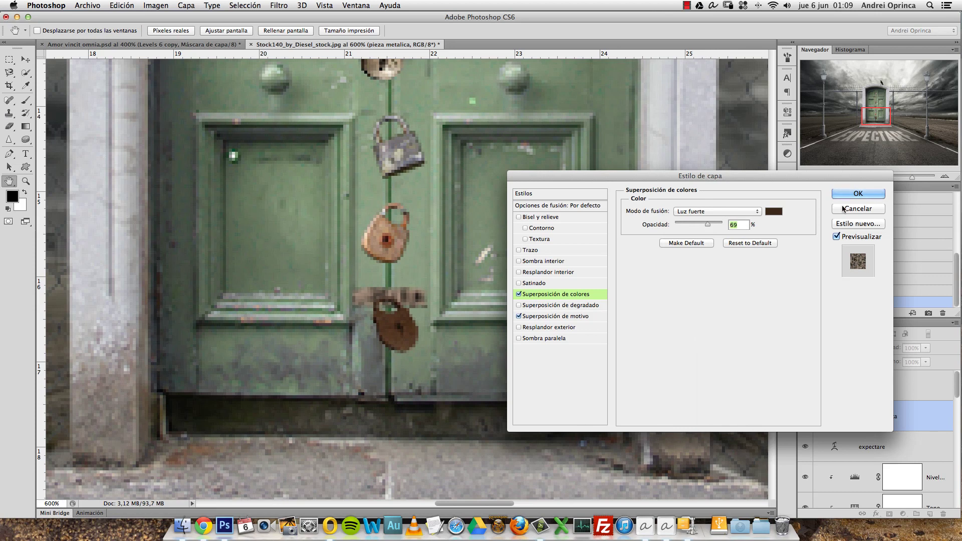
{"action": "left_click", "coordinate": [858, 193]}
{"action": "key", "text": "super+1"}
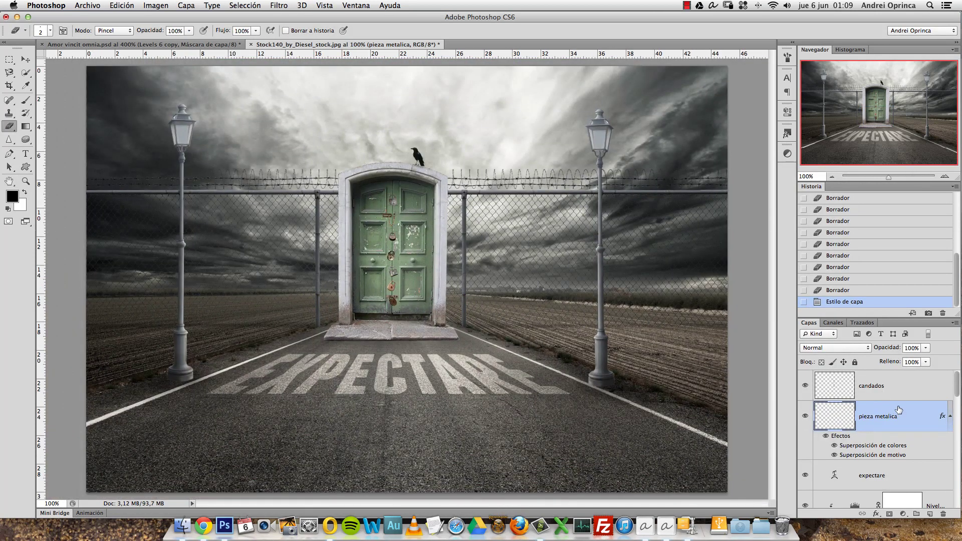
- Raise the bar's Color Overlay opacity to 100 and zoom in on the padlocks
{"action": "double_click", "coordinate": [878, 448]}
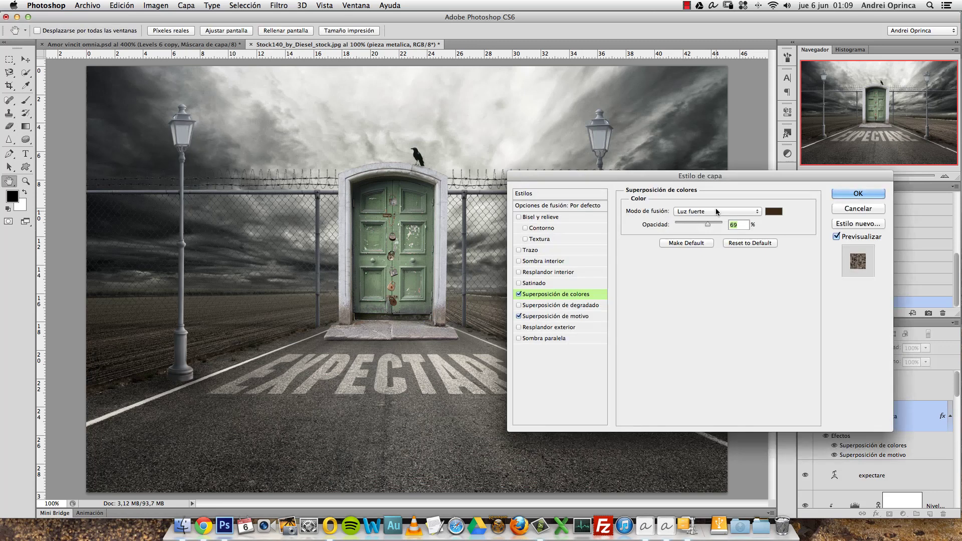
{"action": "left_click", "coordinate": [858, 193]}
{"action": "key", "text": "super+space"}
{"action": "left_click_drag", "start_coordinate": [380, 299], "coordinate": [433, 286]}
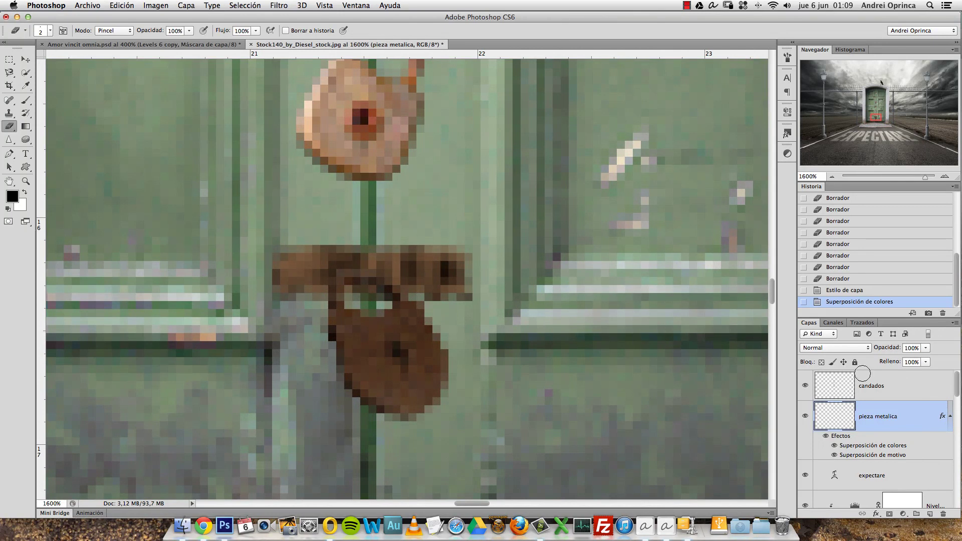
- Rasterize the bar's layer style, undo it, and add a new empty layer Capa 3
{"action": "right_click", "coordinate": [913, 416]}
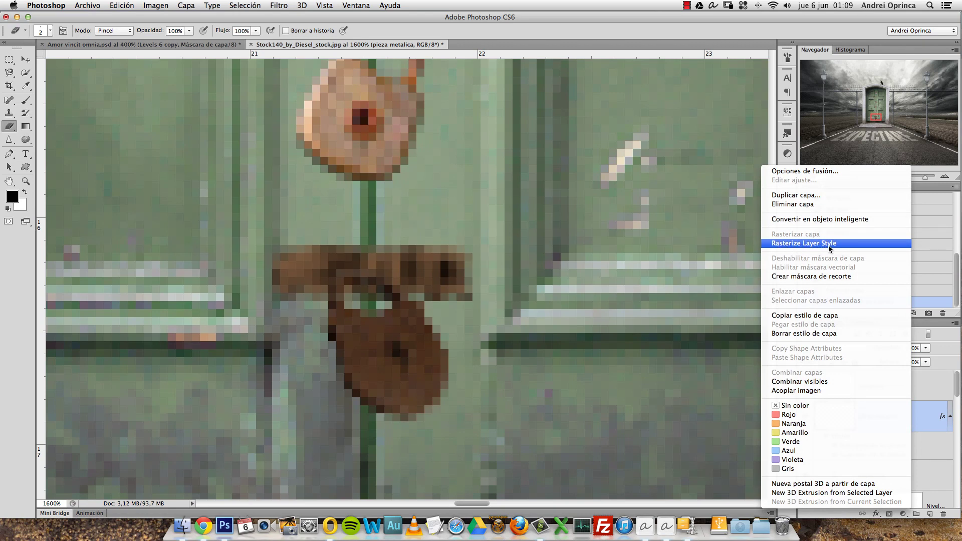
{"action": "left_click", "coordinate": [834, 244]}
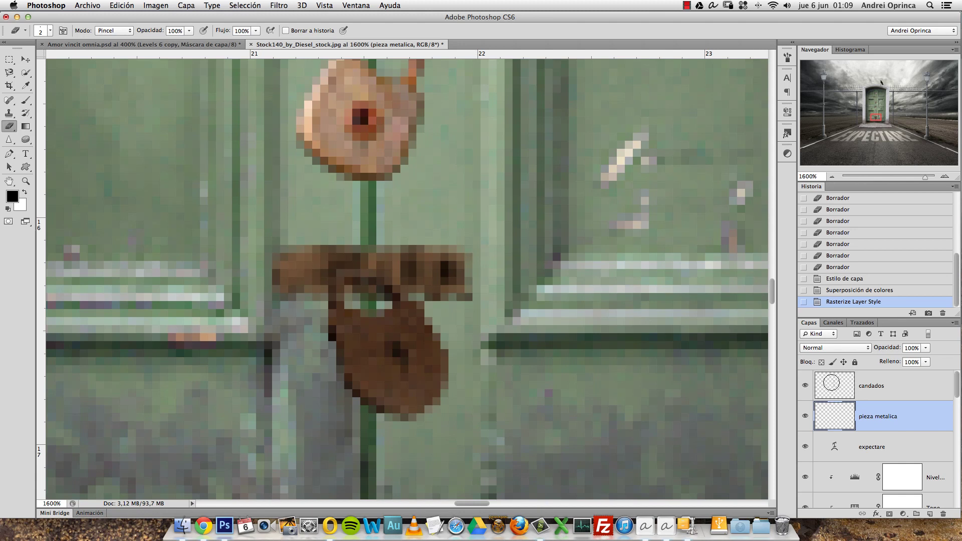
{"action": "left_click", "coordinate": [854, 292]}
{"action": "left_click", "coordinate": [929, 513]}
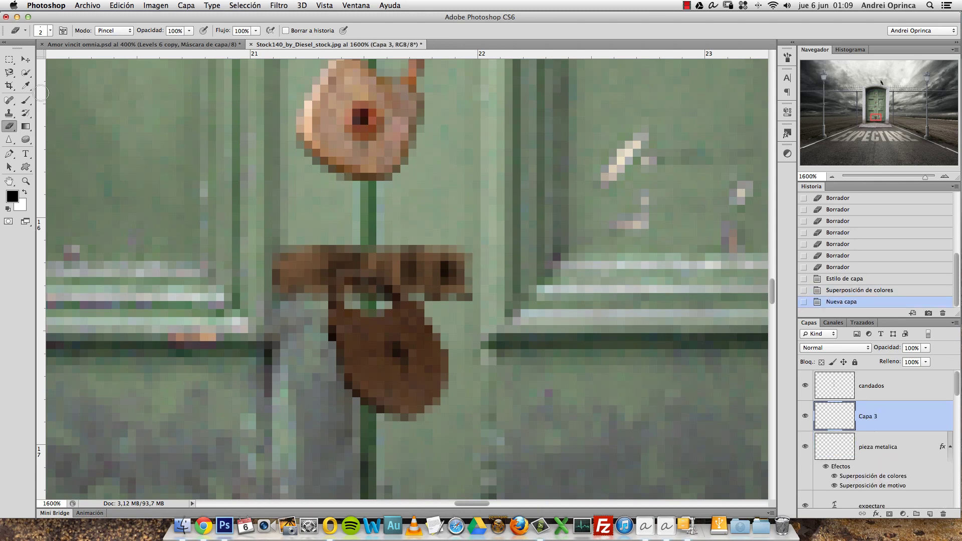
- Set up a small Brush with 100% hardness, opacity and flow
{"action": "key", "text": "b"}
{"action": "right_click", "coordinate": [445, 250]}
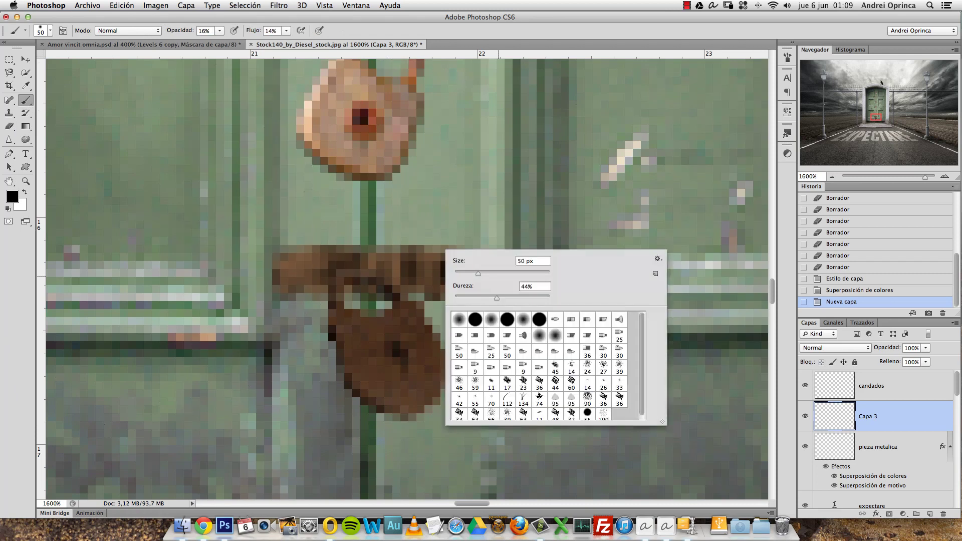
{"action": "left_click_drag", "start_coordinate": [502, 300], "coordinate": [593, 309]}
{"action": "left_click", "coordinate": [458, 274]}
{"action": "mouse_move", "coordinate": [286, 31]}
{"action": "left_mouse_down"}
{"action": "mouse_move", "coordinate": [292, 42]}
{"action": "mouse_move", "coordinate": [331, 42]}
{"action": "left_mouse_up"}
{"action": "left_click_drag", "start_coordinate": [220, 30], "coordinate": [261, 42]}
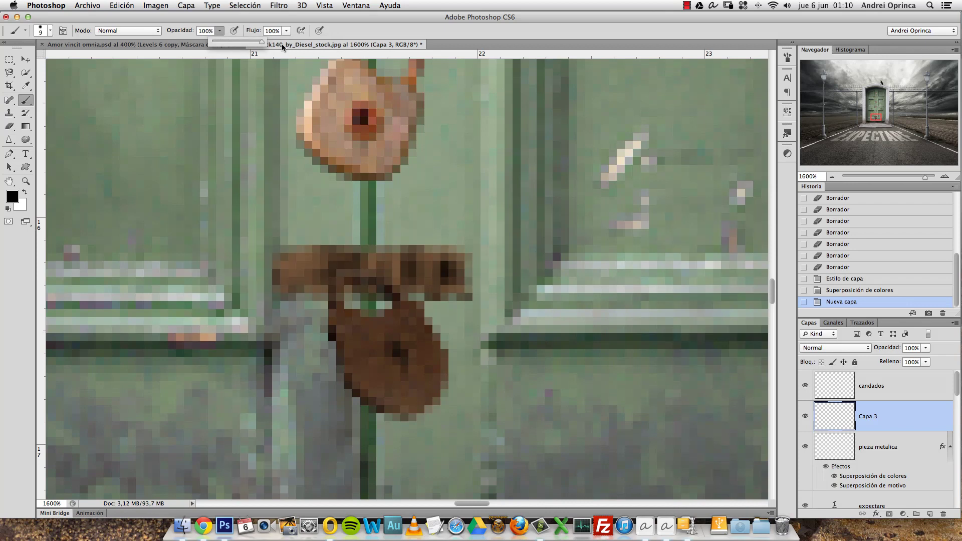
{"action": "left_click", "coordinate": [24, 192]}
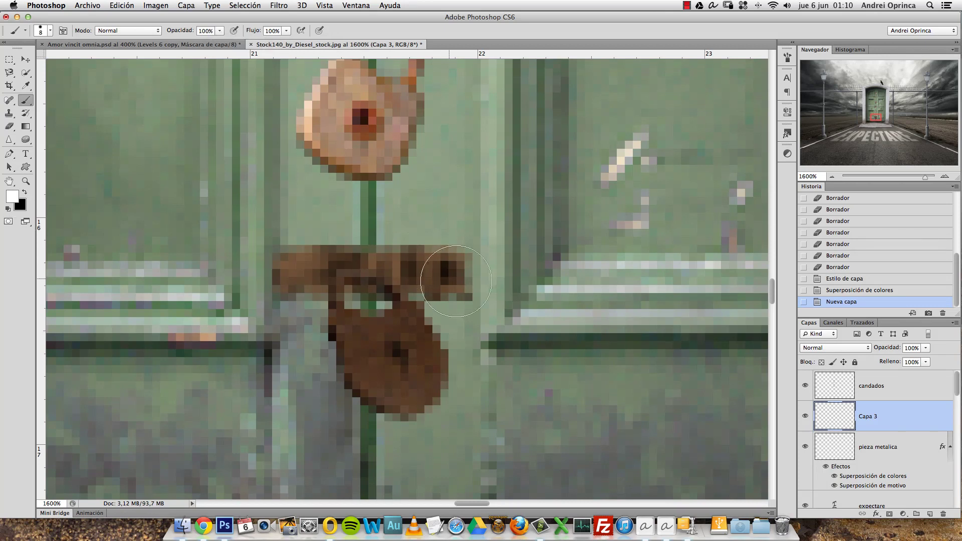
- Paint trial white dots on the latch, then discard them
{"action": "key", "text": "bracketleft"}
{"action": "key", "text": "bracketleft"}
{"action": "key", "text": "bracketleft"}
{"action": "key", "text": "bracketleft"}
{"action": "key", "text": "bracketleft"}
{"action": "key", "text": "bracketleft"}
{"action": "left_click", "coordinate": [442, 273]}
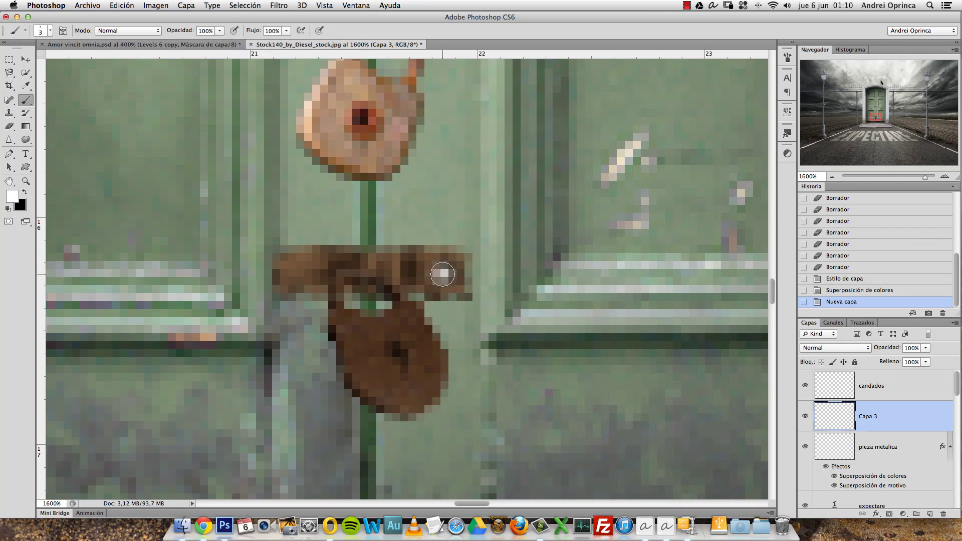
{"action": "left_click", "coordinate": [441, 271]}
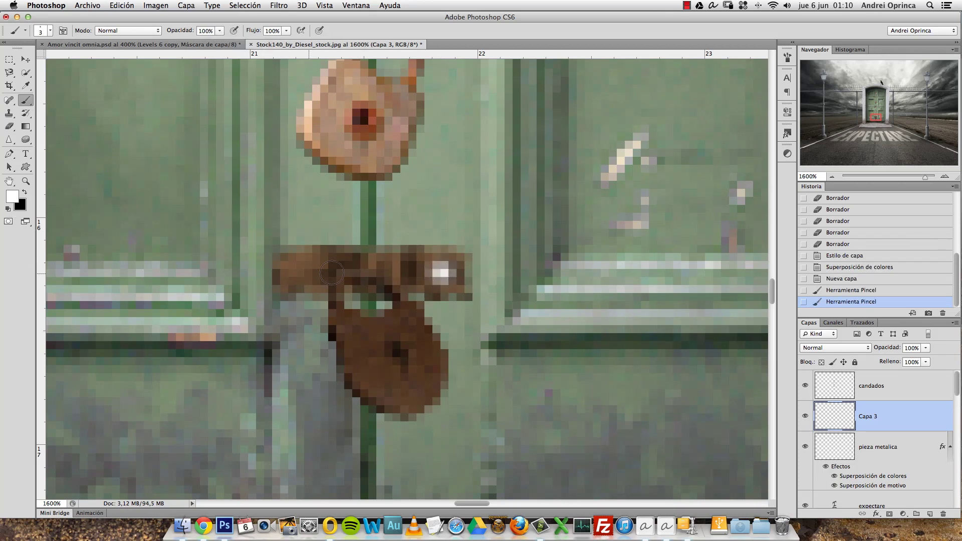
{"action": "left_click", "coordinate": [306, 271]}
{"action": "key", "text": "super+1"}
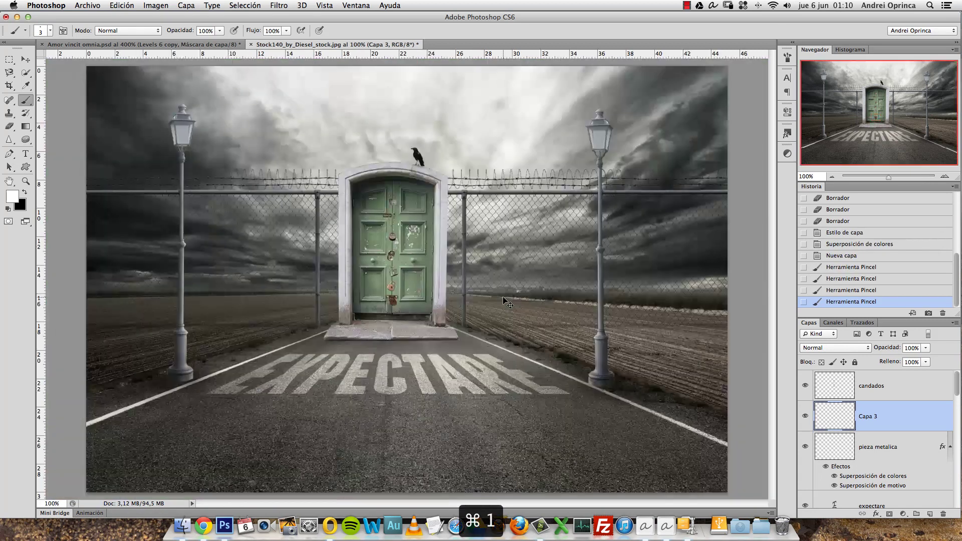
{"action": "left_click", "coordinate": [847, 255]}
- Zoom in on the padlocks and paint four light beige screw dots on the latch
{"action": "key", "text": "super+space"}
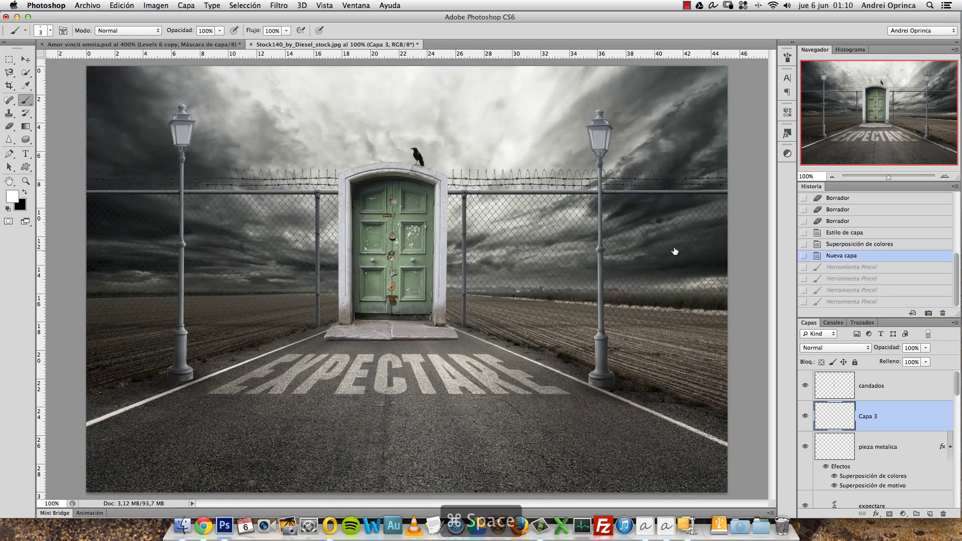
{"action": "left_click", "coordinate": [399, 304]}
{"action": "left_click", "coordinate": [387, 295]}
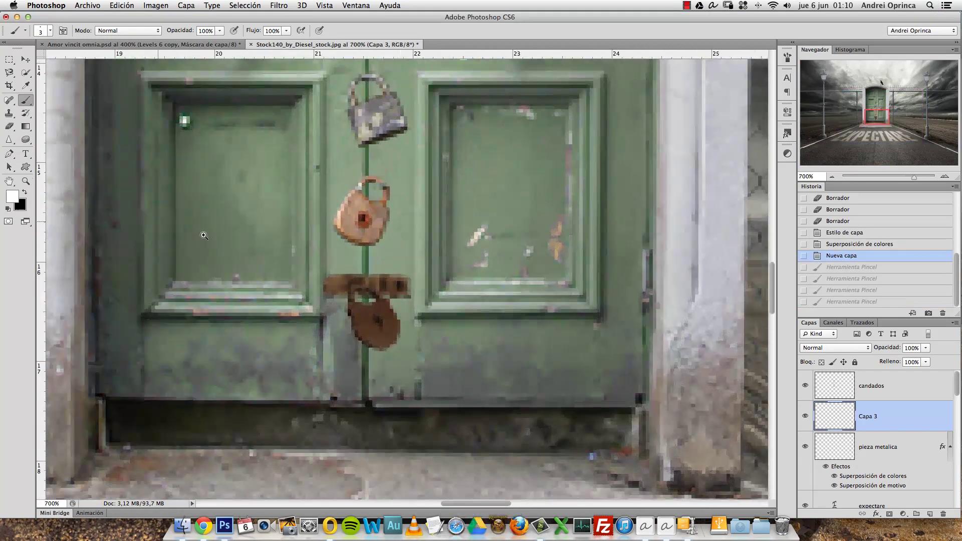
{"action": "left_click", "coordinate": [12, 197]}
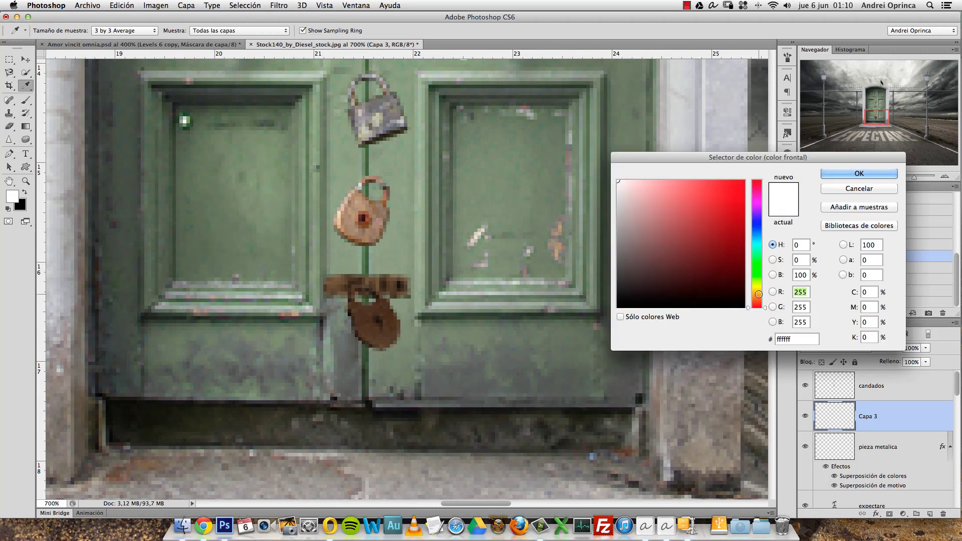
{"action": "left_click", "coordinate": [626, 196]}
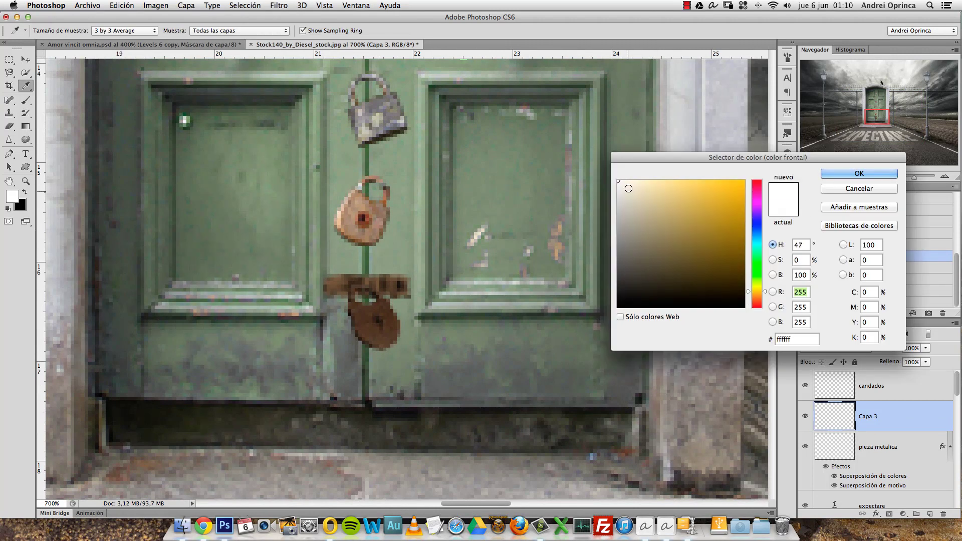
{"action": "left_click", "coordinate": [859, 173]}
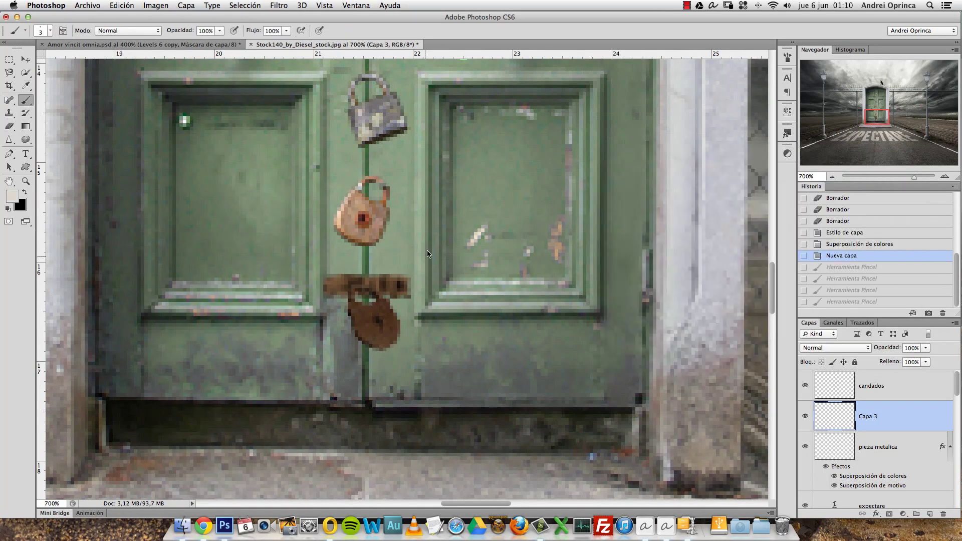
{"action": "left_click", "coordinate": [394, 287]}
{"action": "left_click", "coordinate": [345, 292]}
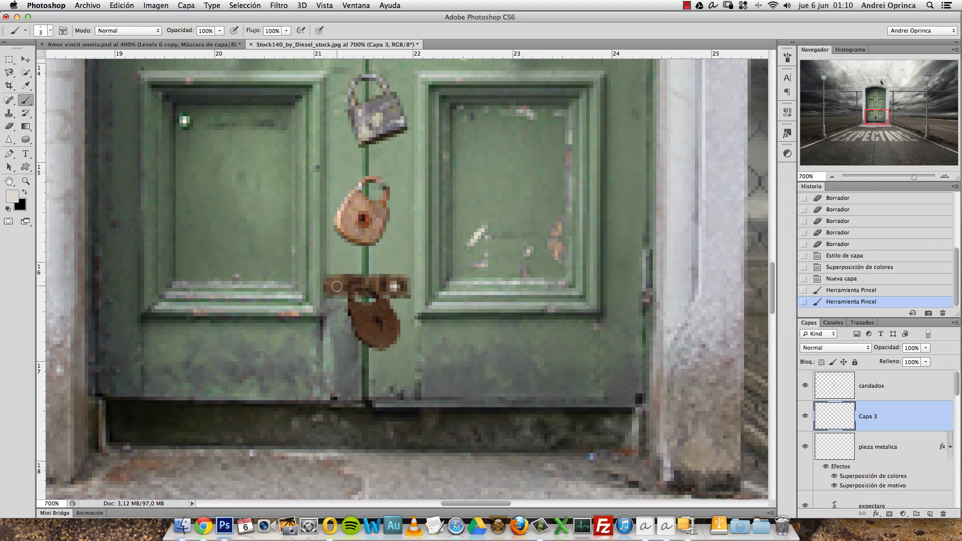
{"action": "left_click", "coordinate": [336, 286]}
{"action": "left_click", "coordinate": [338, 284]}
{"action": "key", "text": "super+1"}
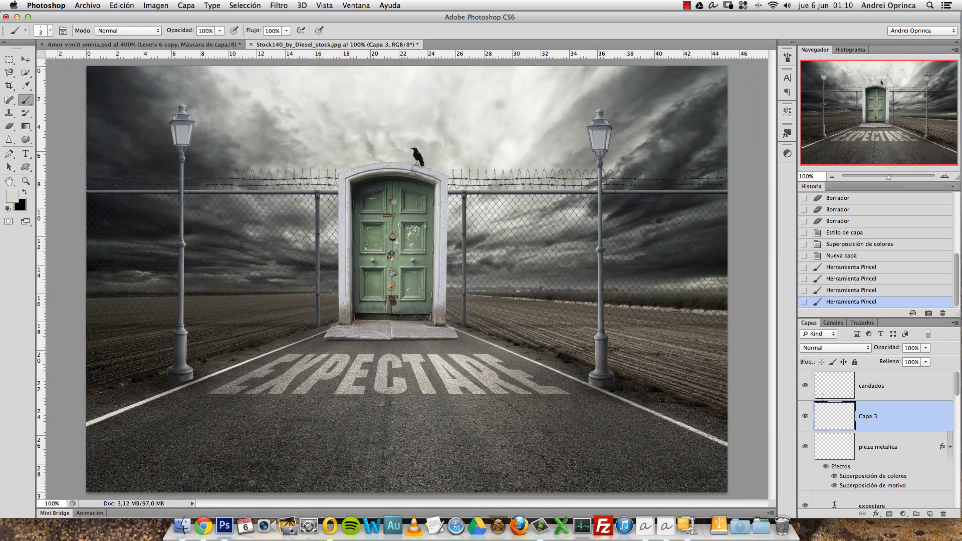
- Rename Capa 3 to 'tornillos'
{"action": "double_click", "coordinate": [860, 416]}
{"action": "type", "text": "tornillos"}
{"action": "key", "text": "Return"}
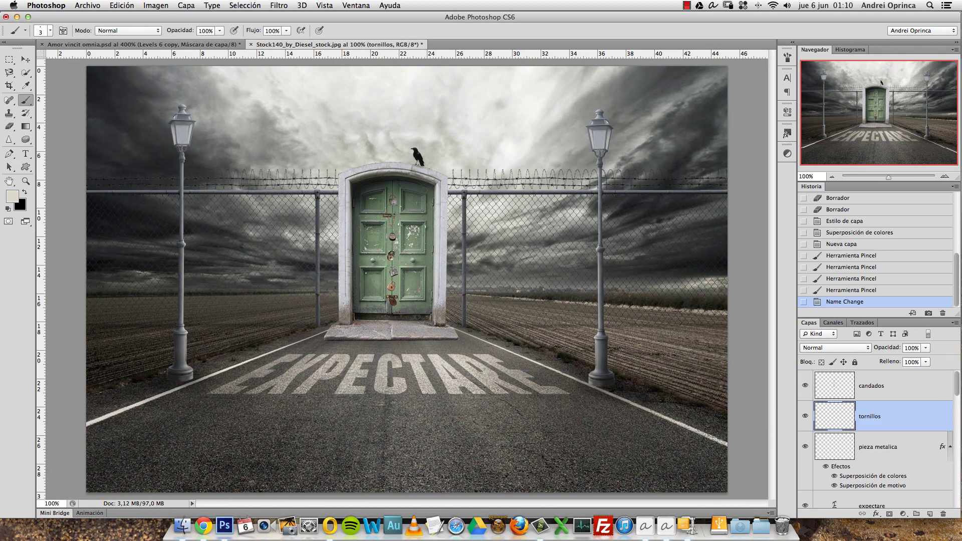
- Select tornillos with pieza metalica and convert both into one smart object
{"action": "left_click", "coordinate": [904, 440], "text": "shift"}
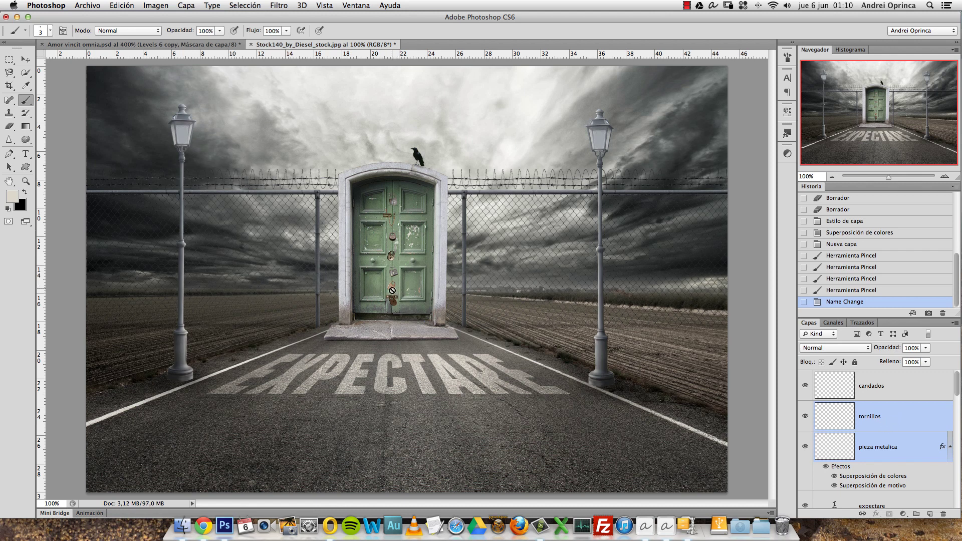
{"action": "right_click", "coordinate": [894, 417]}
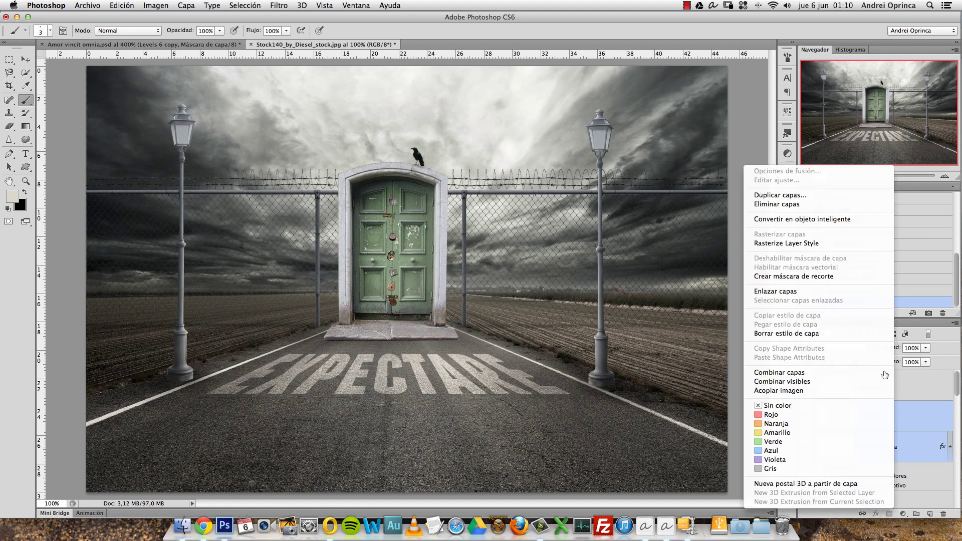
{"action": "left_click", "coordinate": [822, 221]}
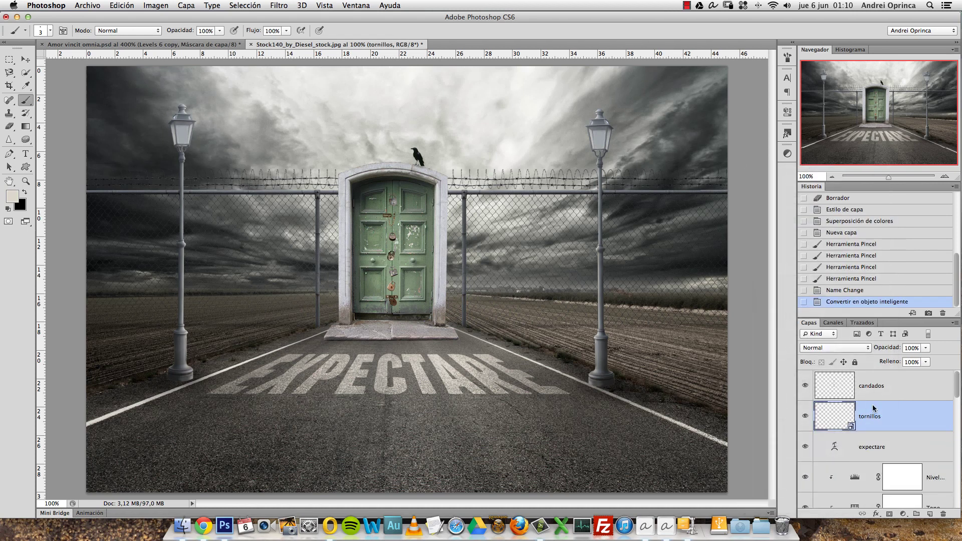
- Undo an accidental latch move, duplicate the tornillos layer and zoom in on the door
{"action": "left_click", "coordinate": [25, 59]}
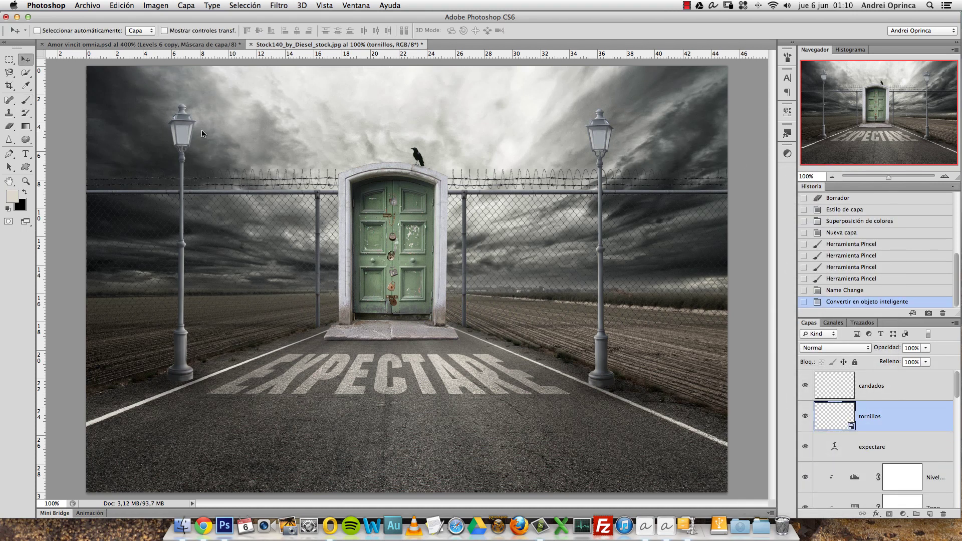
{"action": "left_click_drag", "start_coordinate": [427, 270], "coordinate": [425, 259]}
{"action": "key", "text": "super+z"}
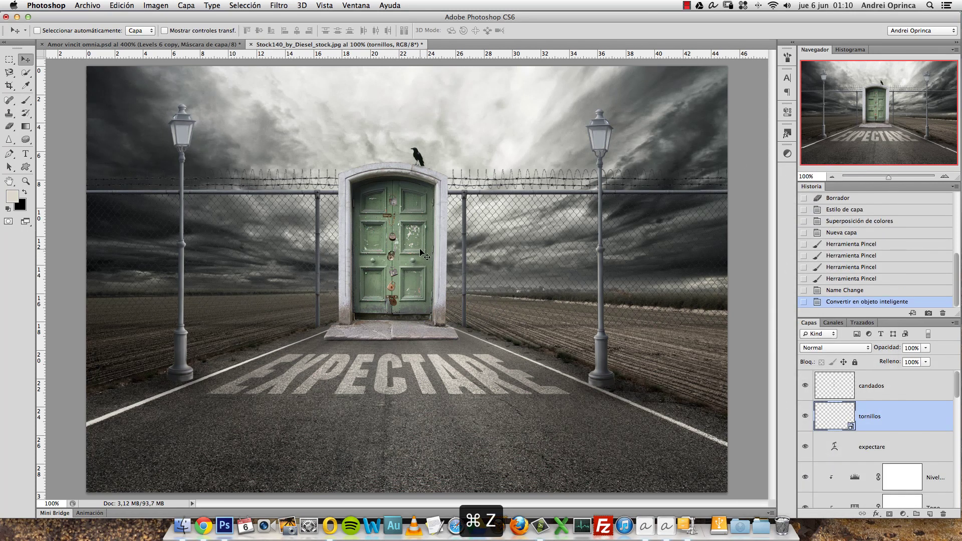
{"action": "key", "text": "super+j"}
{"action": "key", "text": "super+space"}
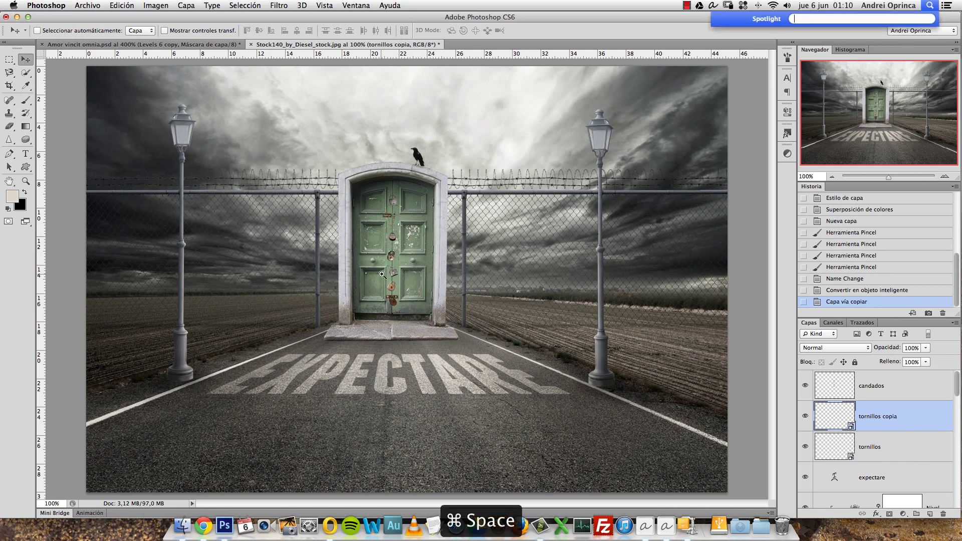
{"action": "mouse_move", "coordinate": [384, 276]}
{"action": "left_mouse_down"}
{"action": "mouse_move", "coordinate": [441, 355]}
{"action": "mouse_move", "coordinate": [444, 299]}
{"action": "left_mouse_up"}
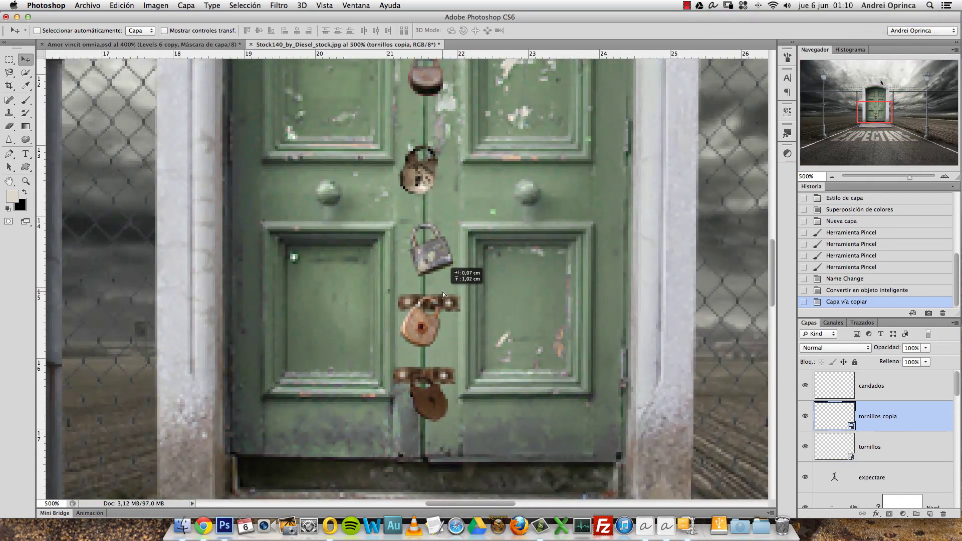
- Duplicate the latch, move it up onto the grey padlock and level its rotation
{"action": "key", "text": "super+j"}
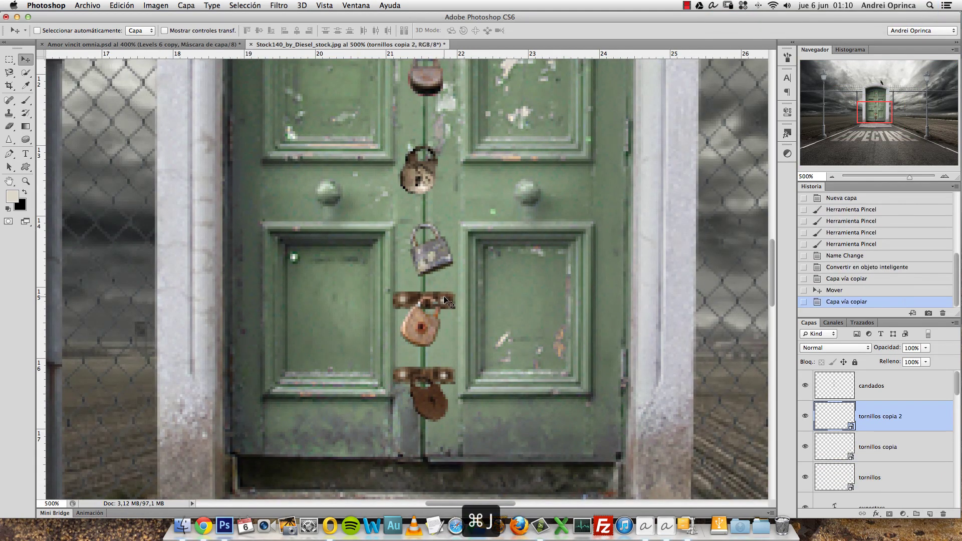
{"action": "left_click_drag", "start_coordinate": [444, 253], "coordinate": [445, 183]}
{"action": "key", "text": "super+t"}
{"action": "left_click_drag", "start_coordinate": [521, 148], "coordinate": [508, 141]}
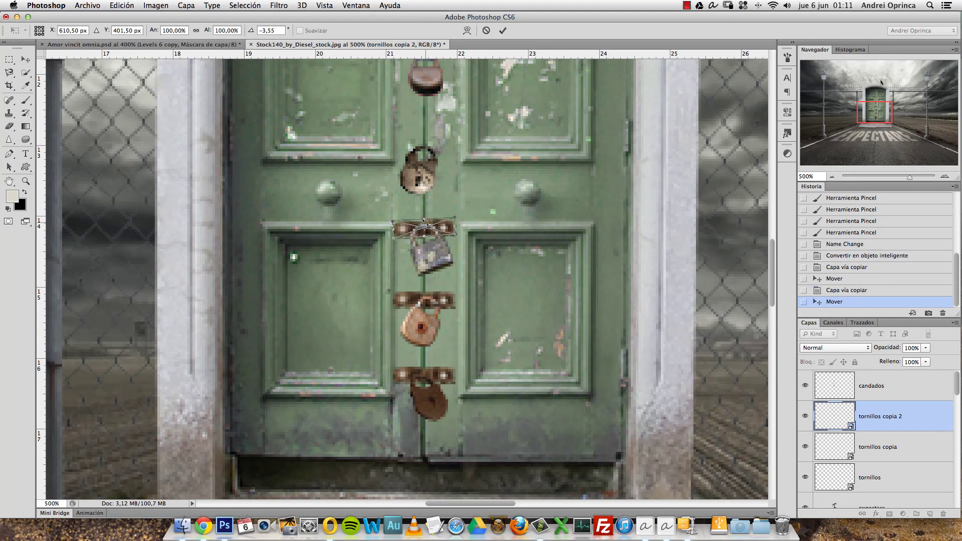
{"action": "left_click_drag", "start_coordinate": [458, 213], "coordinate": [457, 206]}
{"action": "key", "text": "Return"}
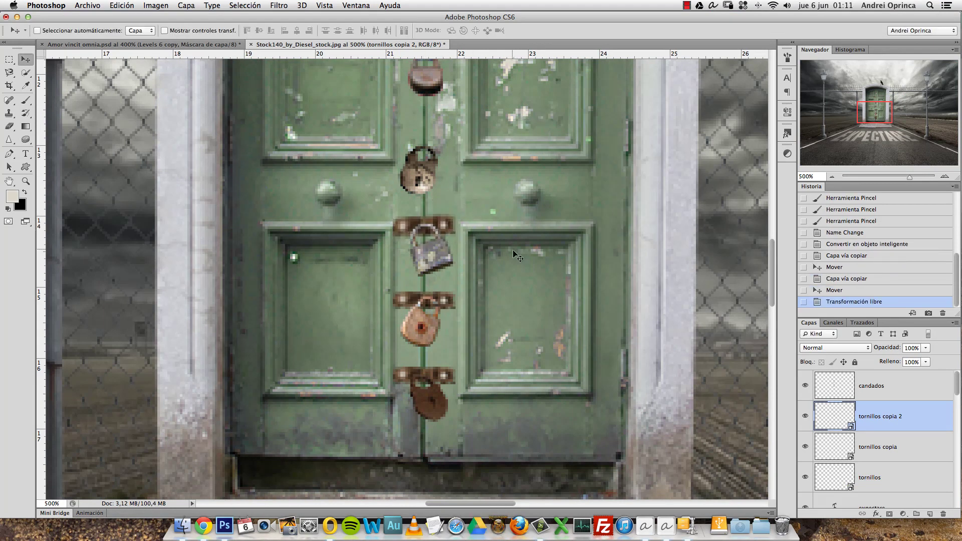
- Add another latch copy above the upper padlock, tilted slightly and nudged into place
{"action": "key", "text": "super+j"}
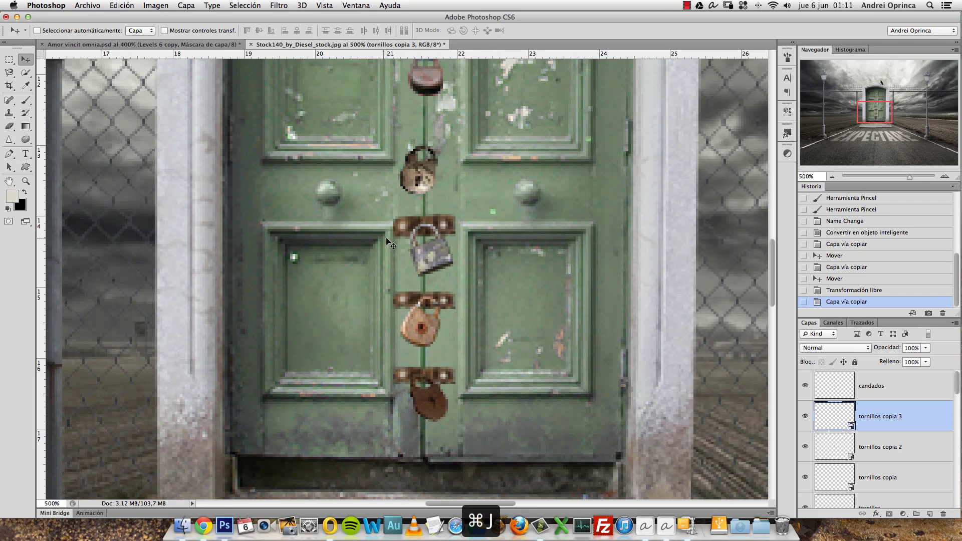
{"action": "left_click_drag", "start_coordinate": [383, 249], "coordinate": [389, 168]}
{"action": "key", "text": "super+t"}
{"action": "left_click_drag", "start_coordinate": [520, 107], "coordinate": [514, 110]}
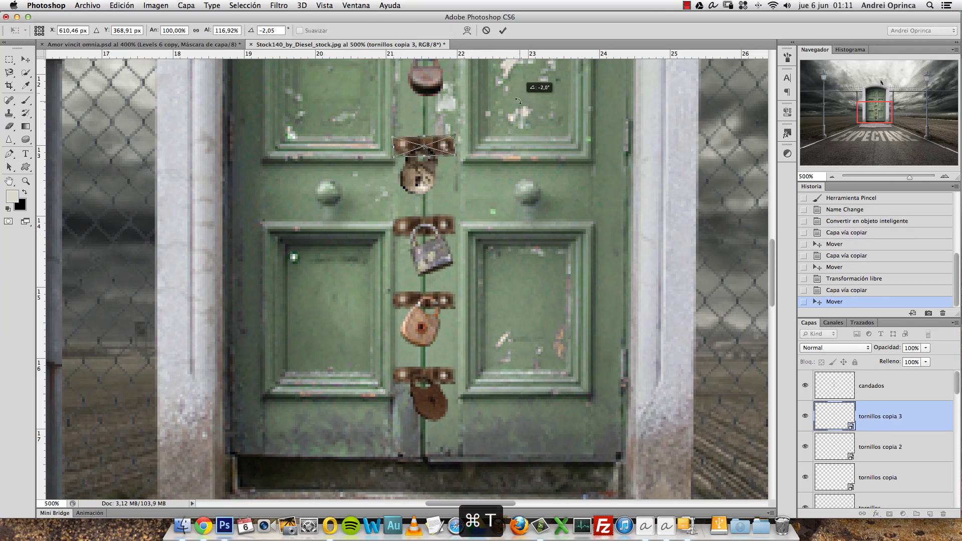
{"action": "key", "text": "Return"}
{"action": "key", "text": "Down"}
{"action": "key", "text": "Down"}
{"action": "key", "text": "Down"}
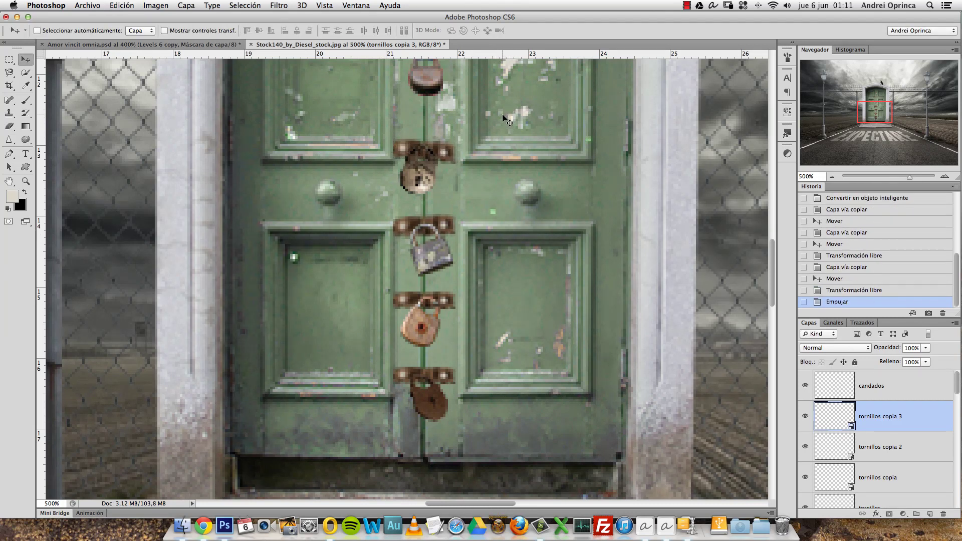
{"action": "key", "text": "Up"}
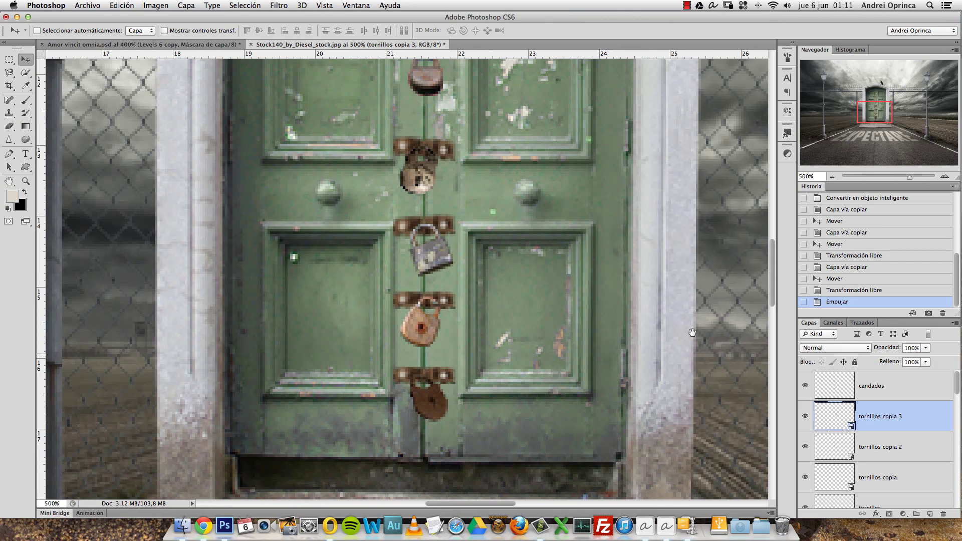
- Duplicate tornillos copia twice and place the copies above the top padlock
{"action": "left_click", "coordinate": [898, 477]}
{"action": "key", "text": "super+j"}
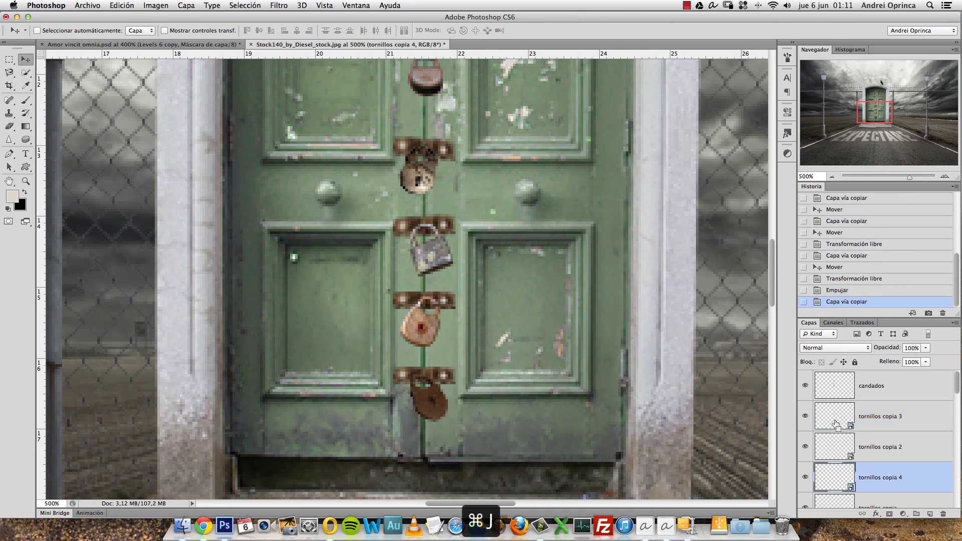
{"action": "left_click_drag", "start_coordinate": [461, 118], "coordinate": [453, 288]}
{"action": "mouse_move", "coordinate": [436, 228]}
{"action": "left_mouse_down"}
{"action": "mouse_move", "coordinate": [436, 131]}
{"action": "mouse_move", "coordinate": [472, 252]}
{"action": "left_mouse_up"}
{"action": "key", "text": "super+j"}
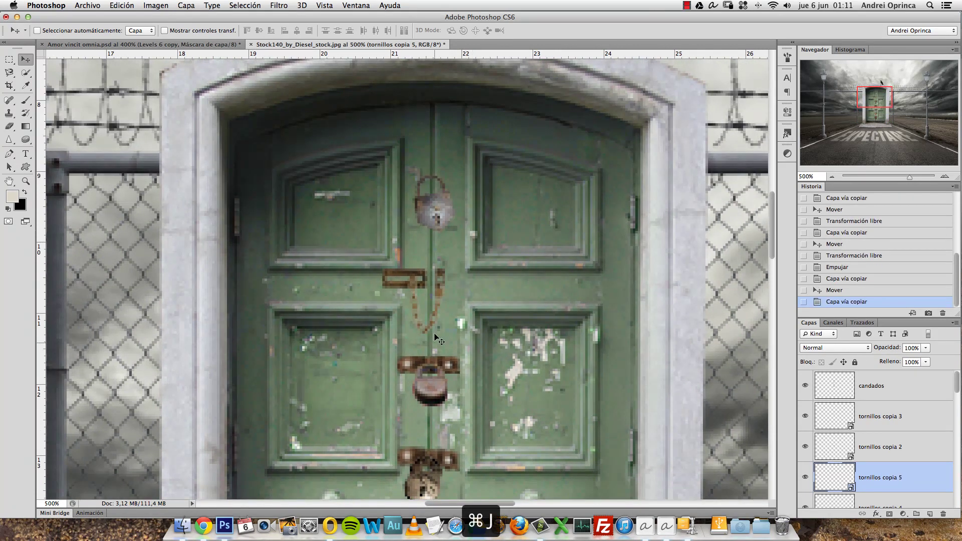
{"action": "mouse_move", "coordinate": [437, 348]}
{"action": "left_mouse_down"}
{"action": "mouse_move", "coordinate": [438, 148]}
{"action": "mouse_move", "coordinate": [436, 180]}
{"action": "left_mouse_up"}
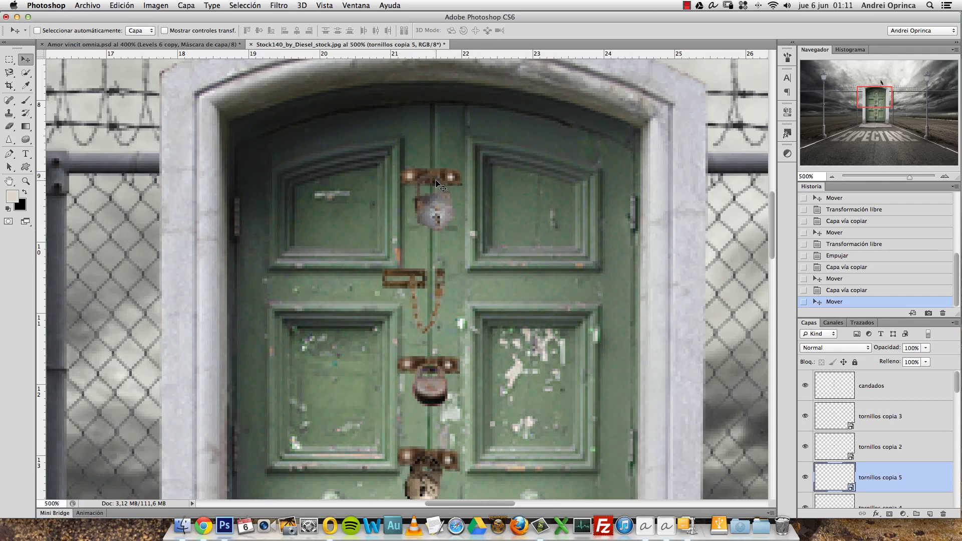
- View the whole image, then zoom back in on the door
{"action": "key", "text": "super+1"}
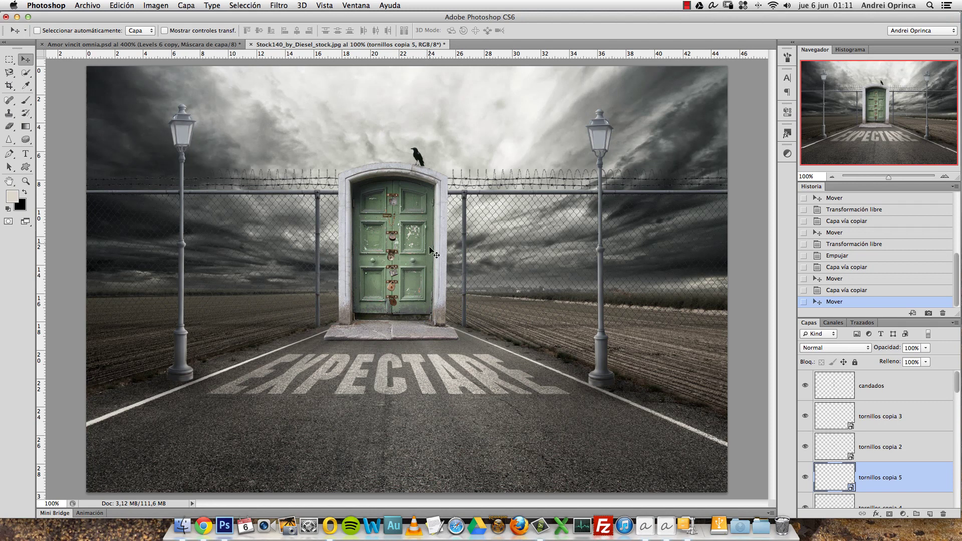
{"action": "scroll", "coordinate": [389, 219], "scroll_direction": "up", "scroll_amount": 1}
{"action": "key", "text": "alt+space"}
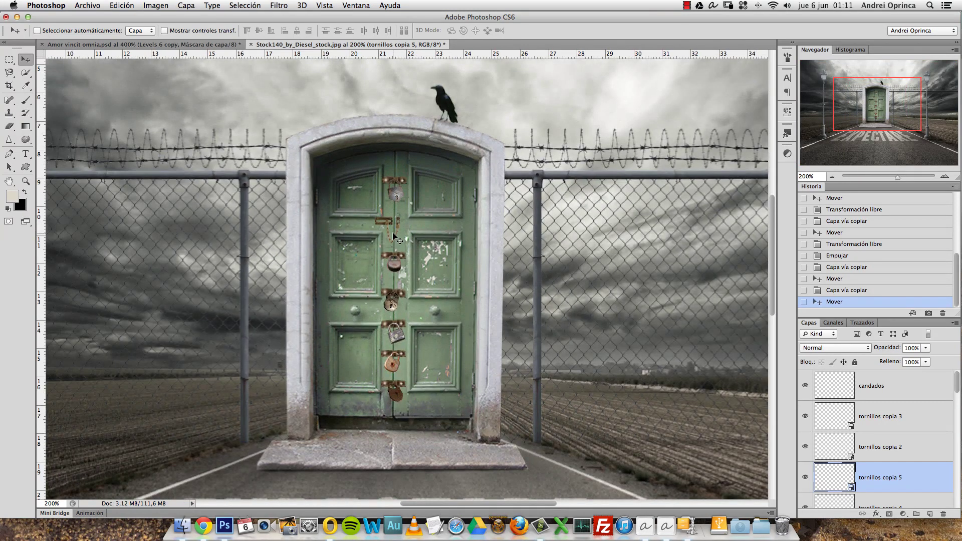
{"action": "left_click_drag", "start_coordinate": [955, 380], "coordinate": [955, 405]}
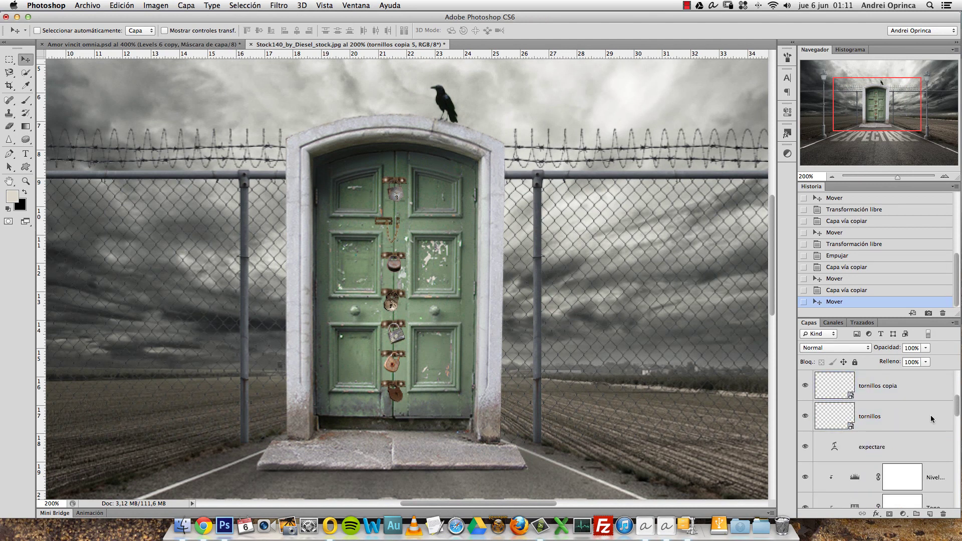
- Select the candados layer and open its Layer Style settings
{"action": "left_click_drag", "start_coordinate": [960, 406], "coordinate": [961, 385]}
{"action": "left_click", "coordinate": [920, 398]}
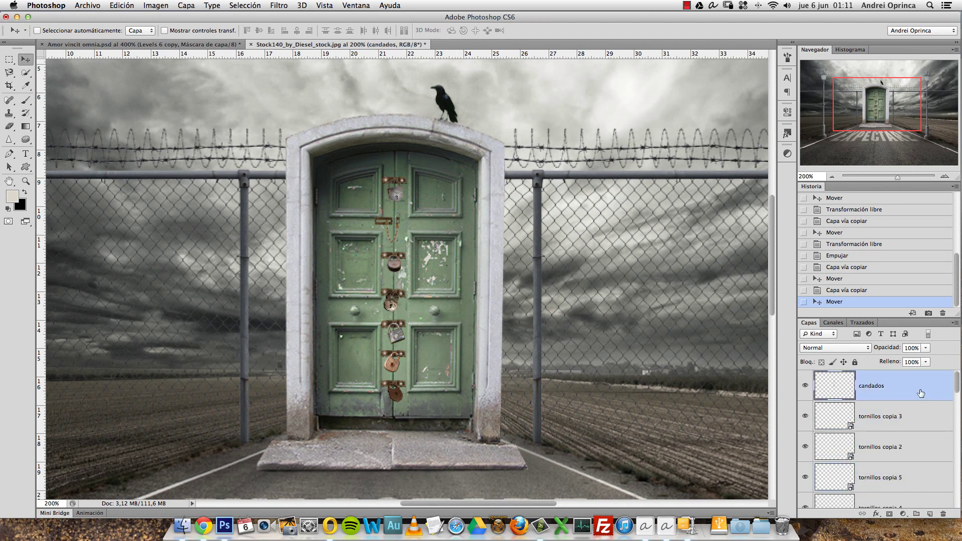
{"action": "left_click", "coordinate": [406, 295], "text": "super"}
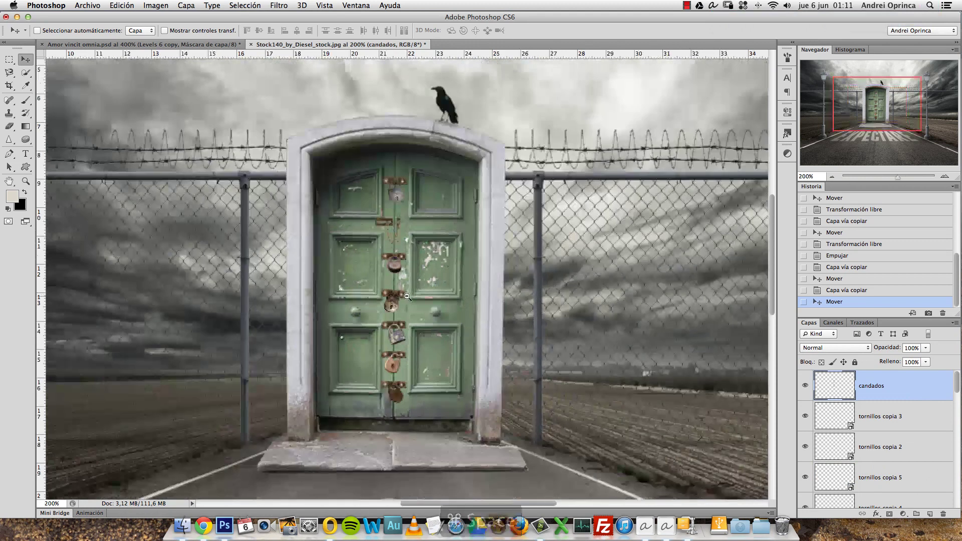
{"action": "left_click", "coordinate": [406, 296], "text": "alt+super"}
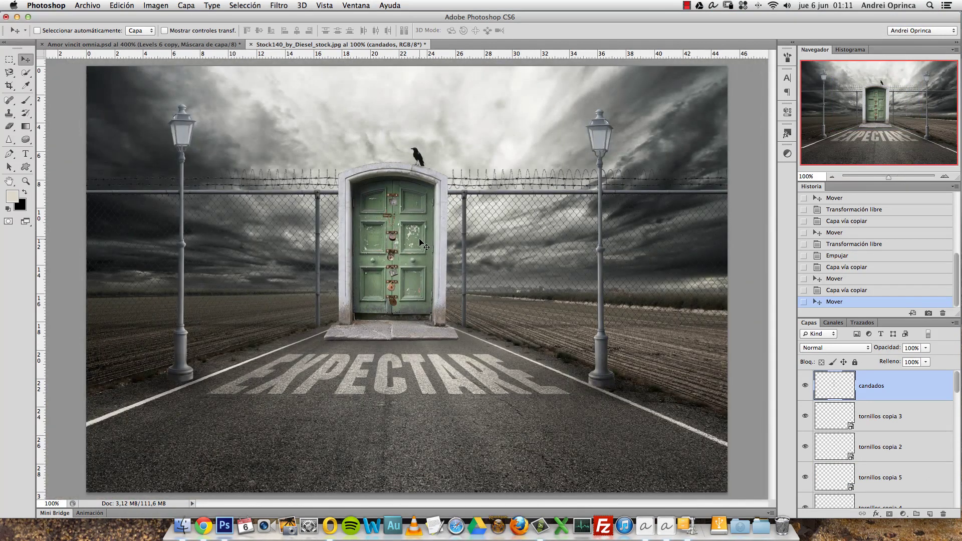
{"action": "double_click", "coordinate": [936, 385]}
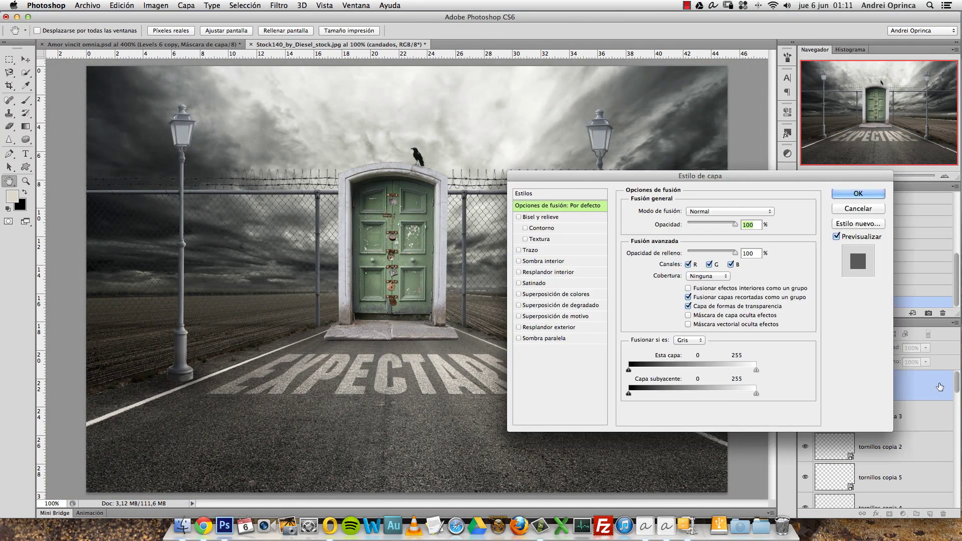
{"action": "left_click_drag", "start_coordinate": [635, 176], "coordinate": [636, 113]}
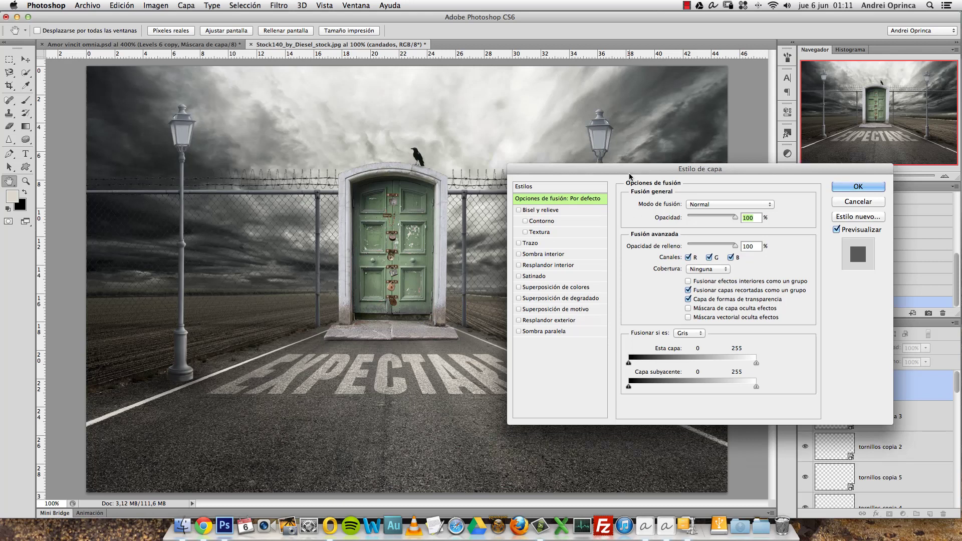
- Add a Drop Shadow with angle 75°, distance 2 and size 5
{"action": "left_click", "coordinate": [528, 276]}
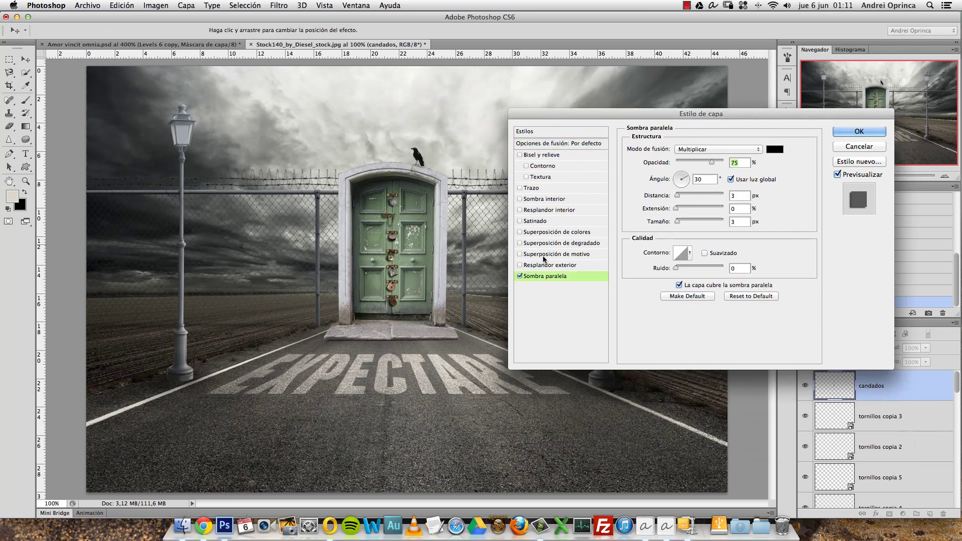
{"action": "left_click_drag", "start_coordinate": [686, 176], "coordinate": [684, 171]}
{"action": "key", "text": "Tab"}
{"action": "type", "text": "2"}
{"action": "key", "text": "Tab"}
{"action": "key", "text": "Tab"}
{"action": "type", "text": "4"}
{"action": "left_click_drag", "start_coordinate": [678, 221], "coordinate": [680, 221]}
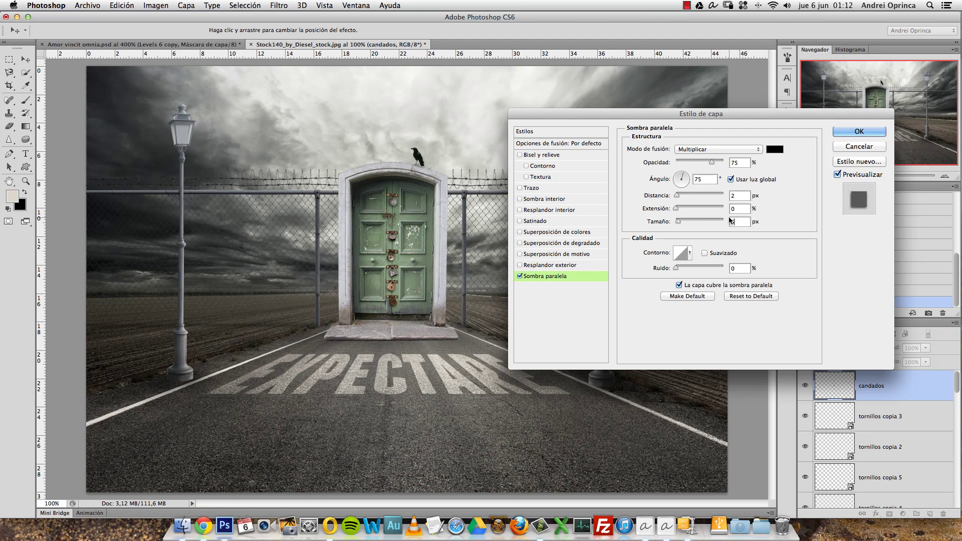
{"action": "type", "text": "5"}
{"action": "left_click", "coordinate": [838, 133]}
- Toggle the padlocks' drop shadow off and on to compare
{"action": "left_click", "coordinate": [825, 406]}
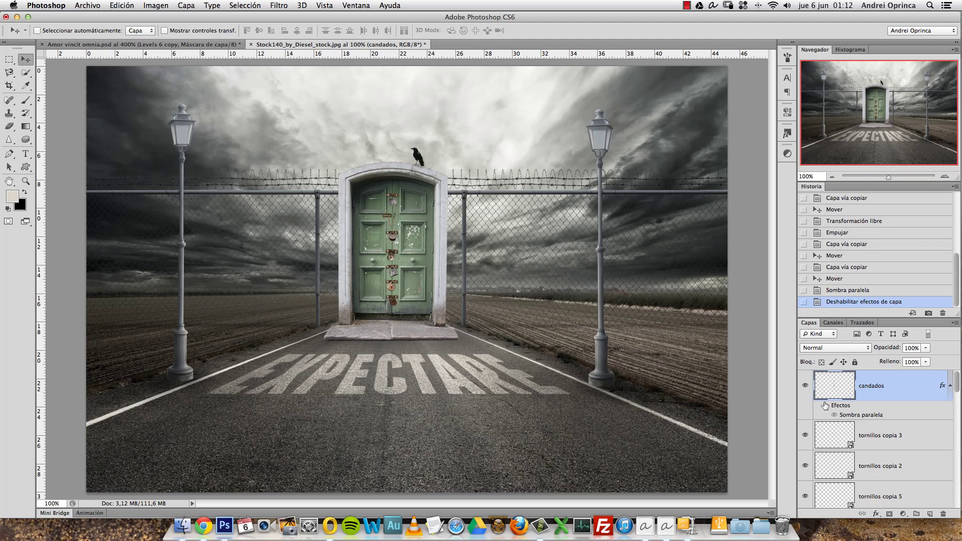
{"action": "left_click", "coordinate": [824, 405]}
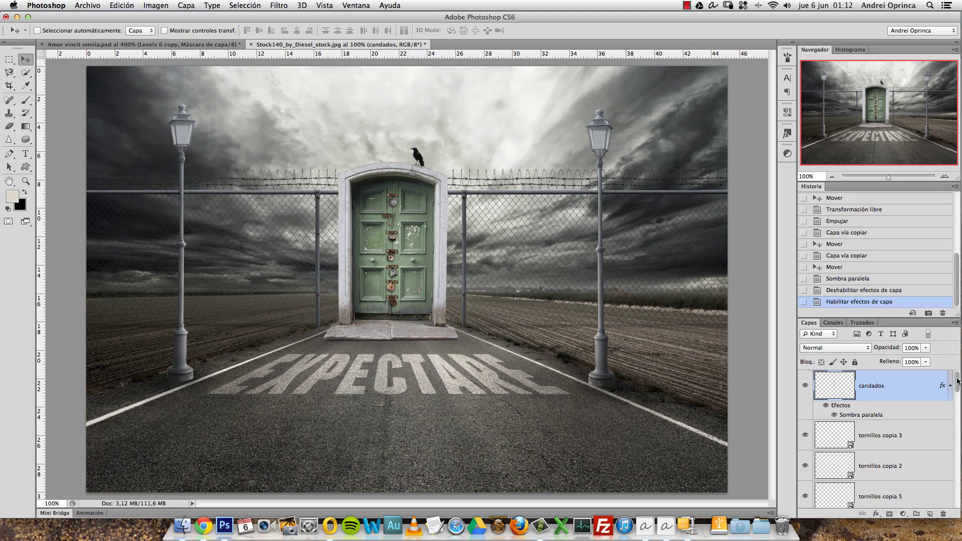
{"action": "left_click_drag", "start_coordinate": [957, 381], "coordinate": [953, 405]}
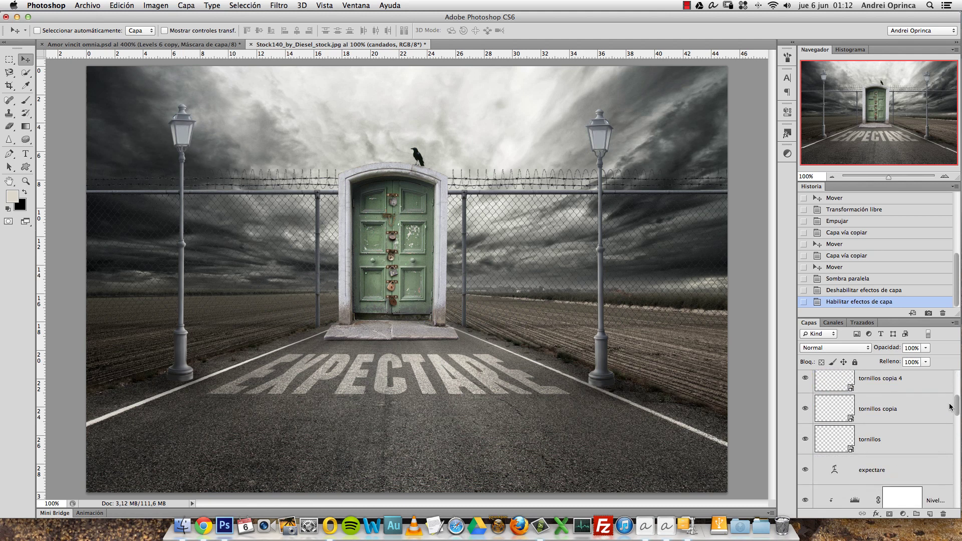
- Group the padlock and tornillos latch layers into a group named 'candados'
{"action": "left_click", "coordinate": [928, 435], "text": "shift"}
{"action": "key", "text": "super+g"}
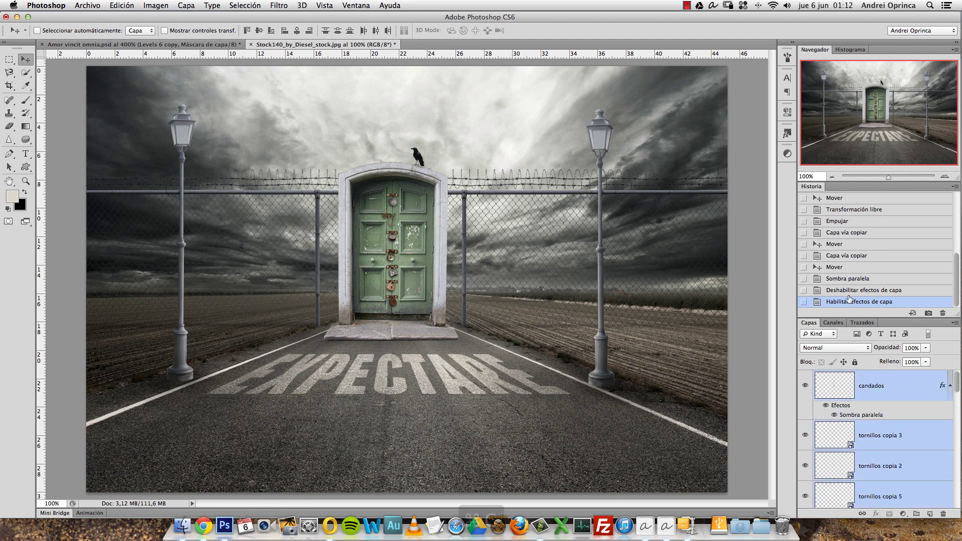
{"action": "double_click", "coordinate": [845, 377]}
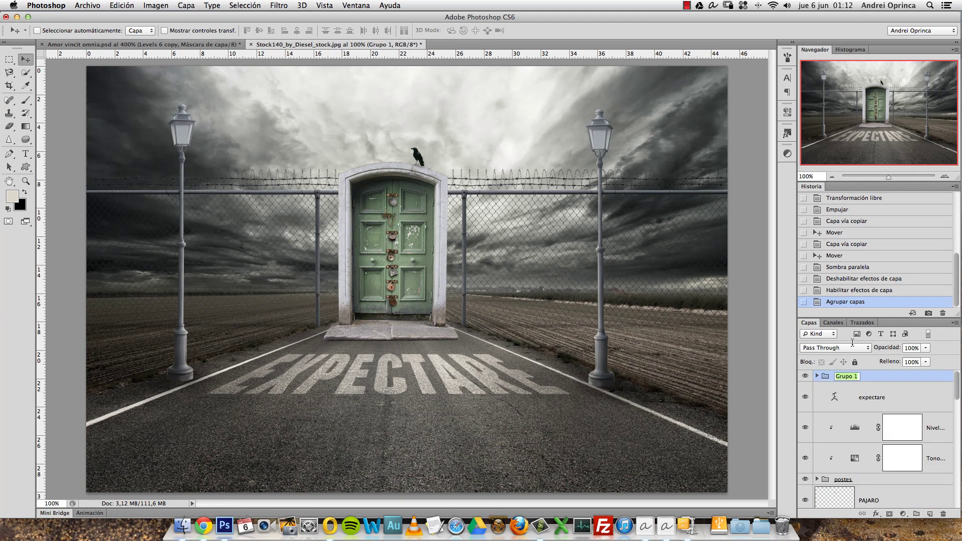
{"action": "type", "text": "candados"}
{"action": "key", "text": "Return"}
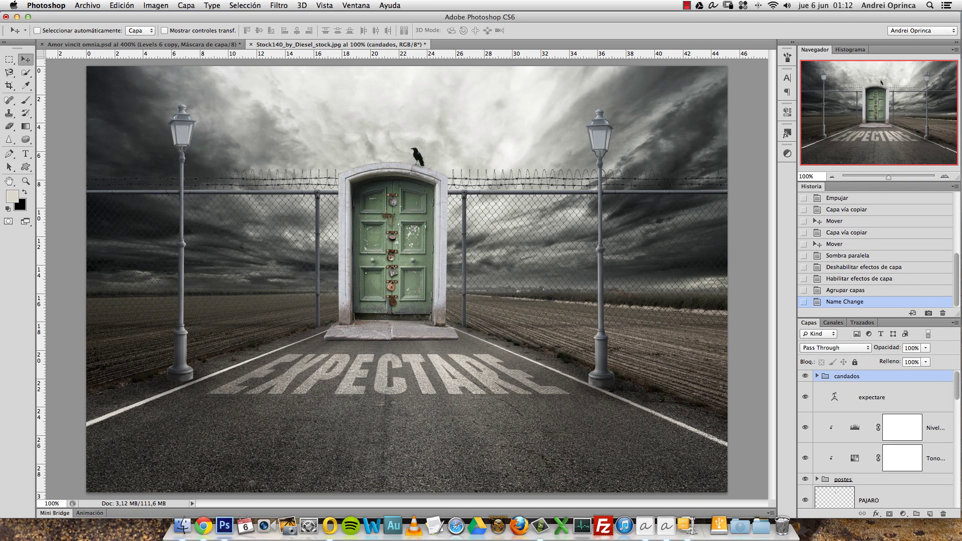
{"action": "left_click", "coordinate": [806, 376]}
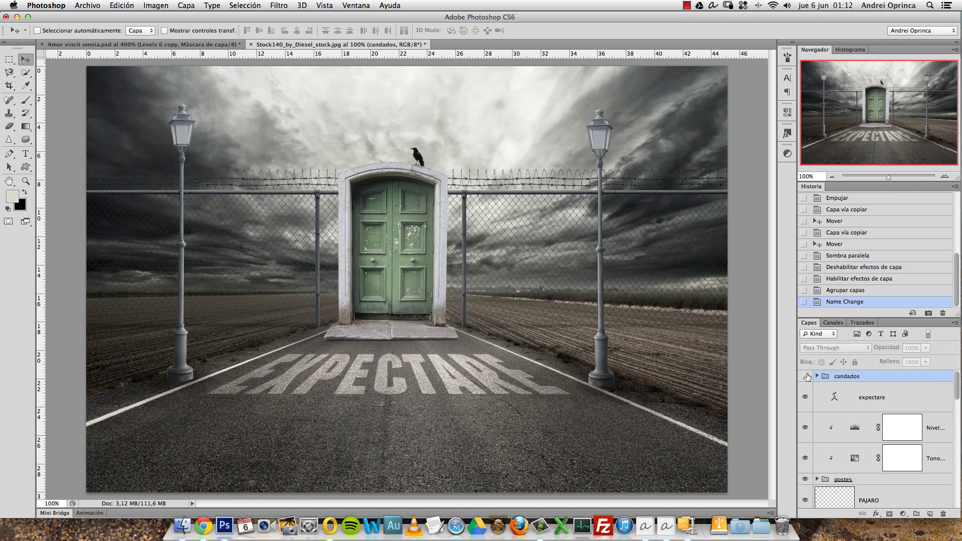
{"action": "left_click", "coordinate": [805, 376]}
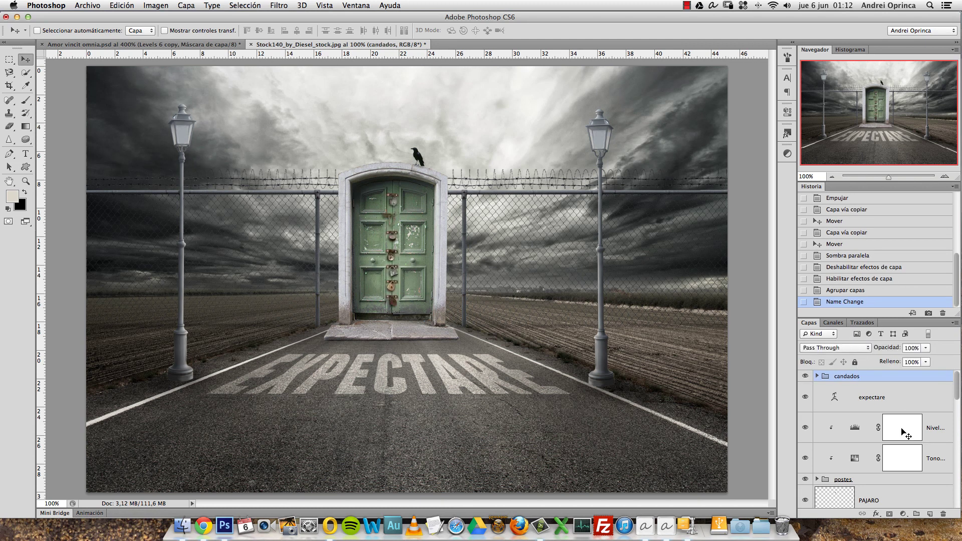
- Add a Tono/saturación adjustment clipped to candados with Saturation at -38
{"action": "left_click", "coordinate": [903, 514]}
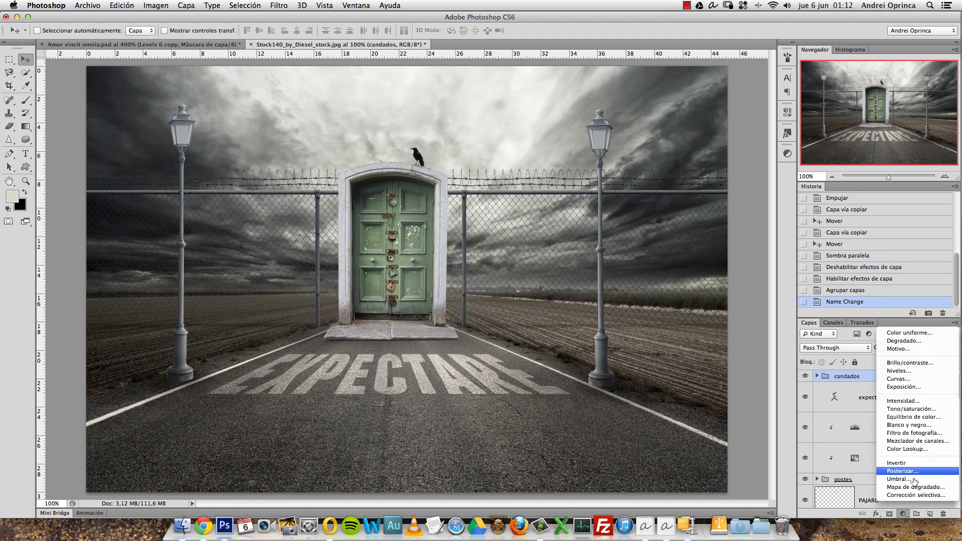
{"action": "left_click", "coordinate": [920, 410]}
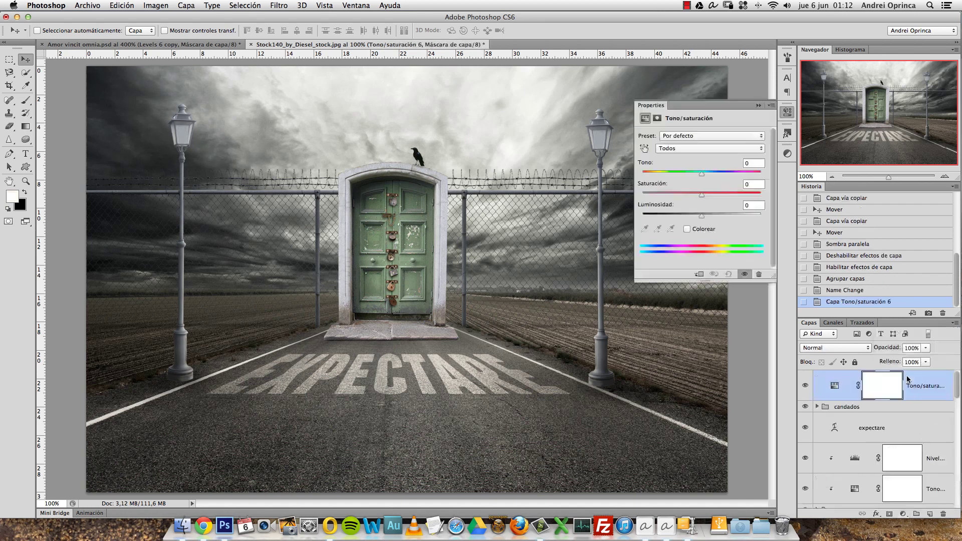
{"action": "left_click", "coordinate": [920, 400], "text": "alt"}
{"action": "left_click", "coordinate": [867, 384]}
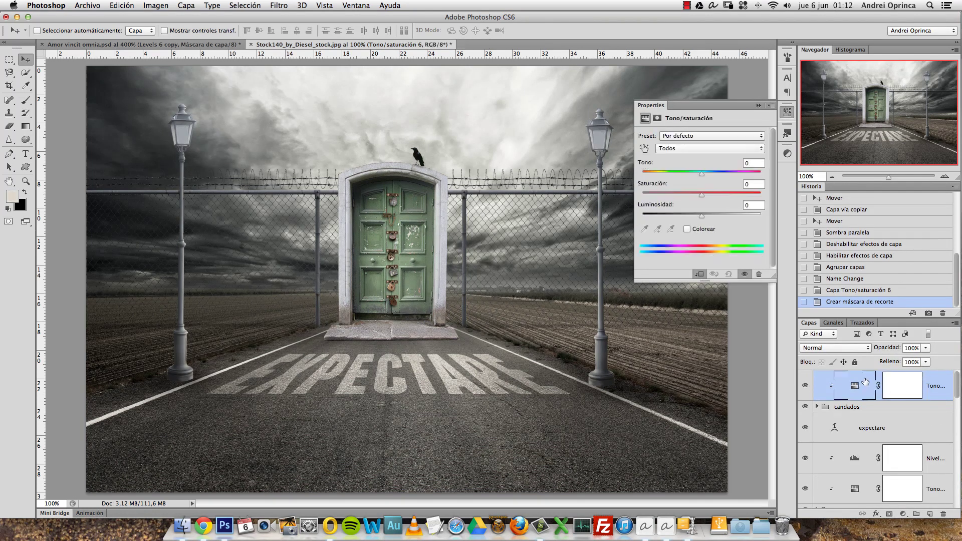
{"action": "left_click_drag", "start_coordinate": [701, 192], "coordinate": [695, 193]}
{"action": "left_click_drag", "start_coordinate": [676, 197], "coordinate": [680, 200]}
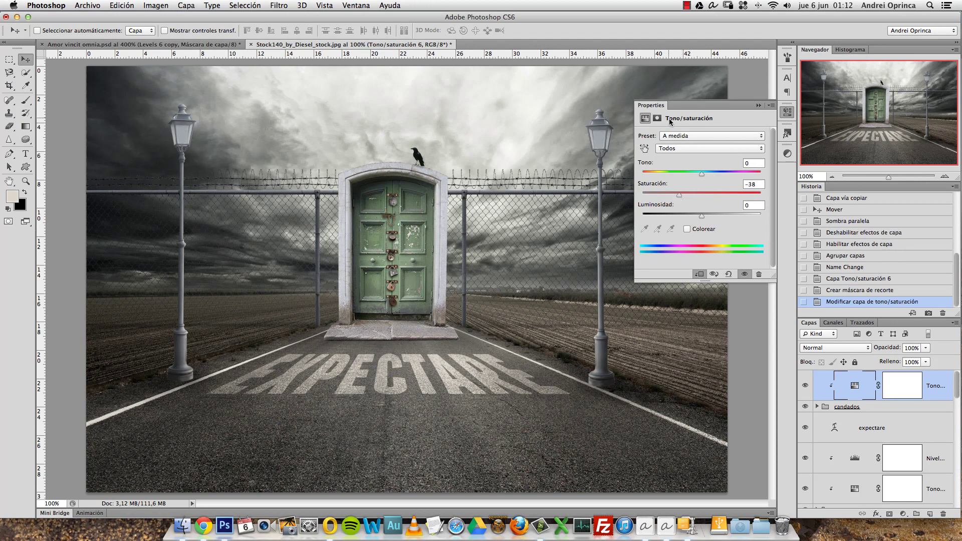
{"action": "left_click", "coordinate": [758, 106]}
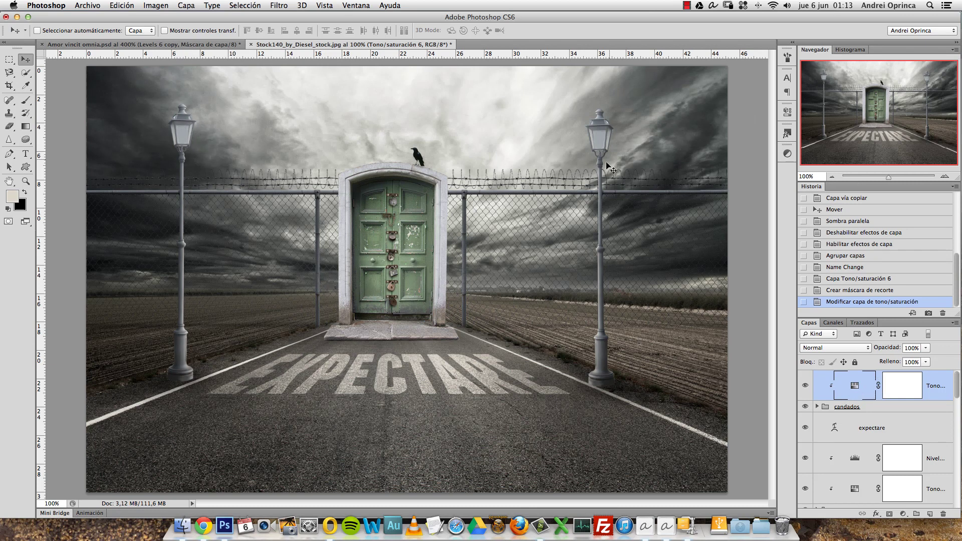
{"action": "left_click", "coordinate": [461, 213], "text": "alt"}
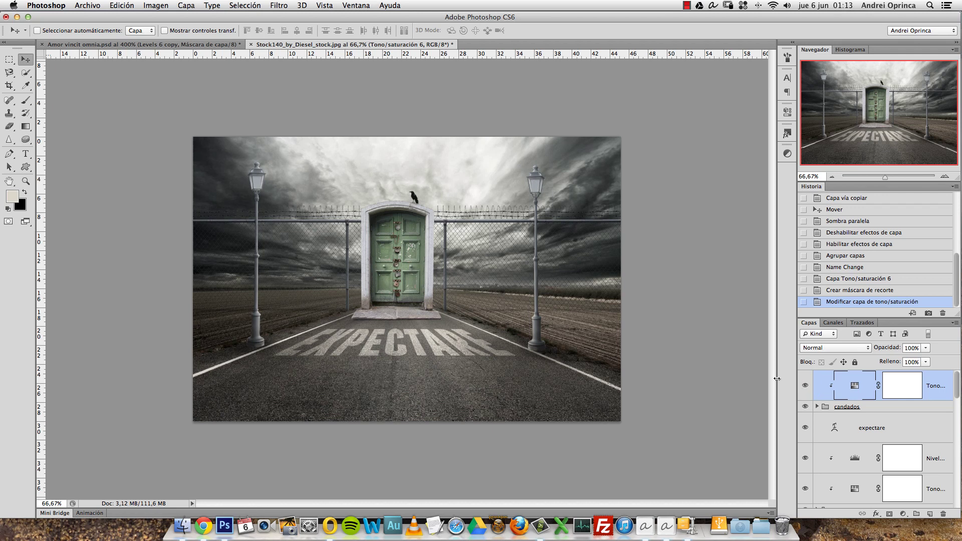
- Stamp visible layers with Cmd+Opt+Shift+E, name it 'Final', and convert it to a smart object
{"action": "key", "text": "alt+shift+super+e"}
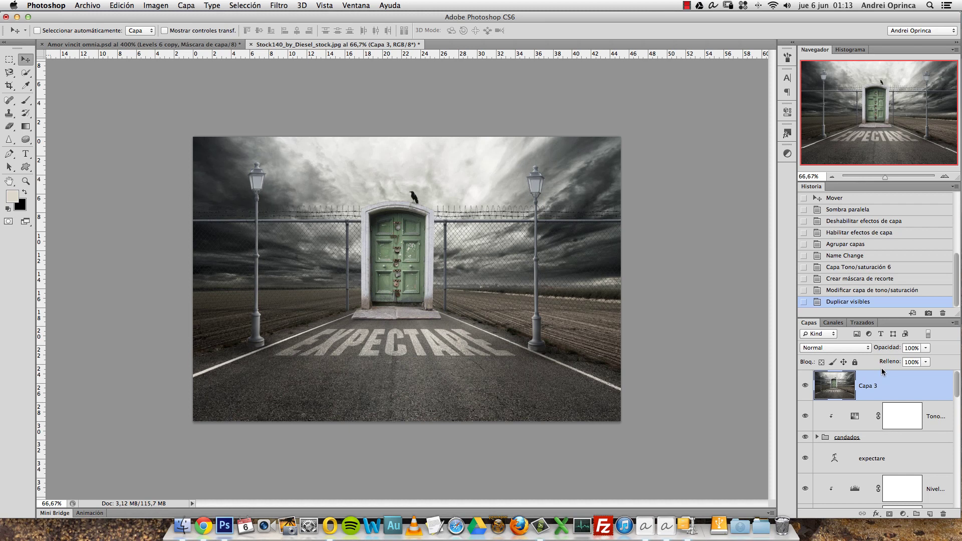
{"action": "double_click", "coordinate": [867, 387]}
{"action": "type", "text": "Fl"}
{"action": "key", "text": "Return"}
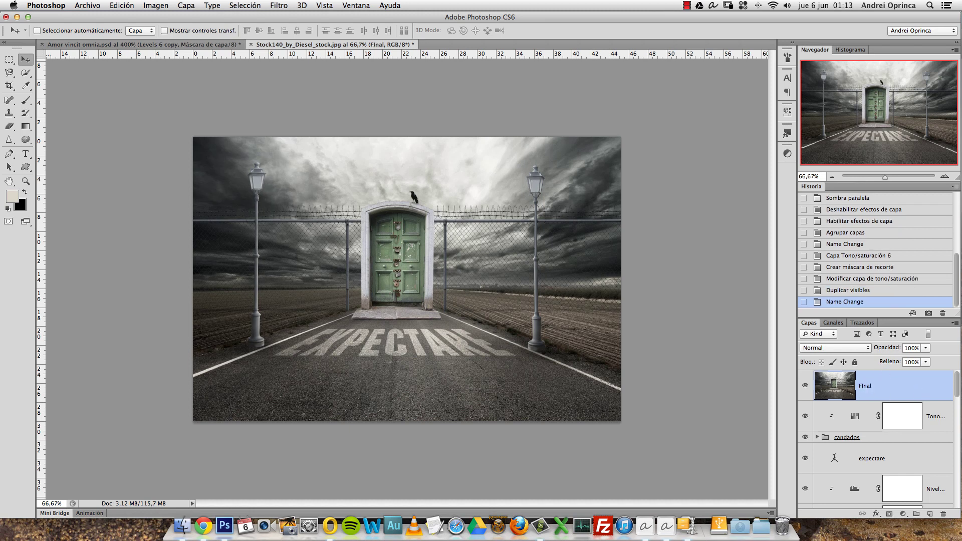
{"action": "right_click", "coordinate": [885, 381]}
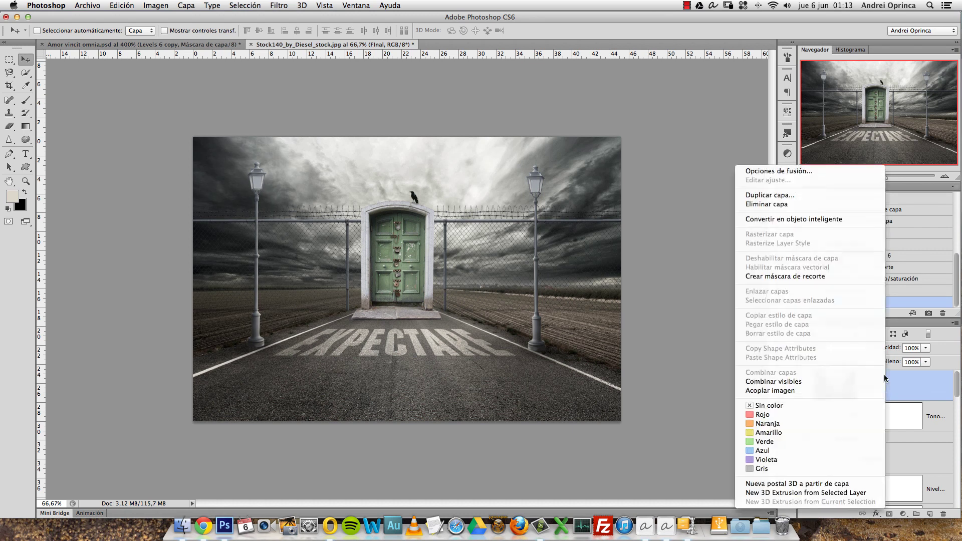
{"action": "left_click", "coordinate": [811, 221]}
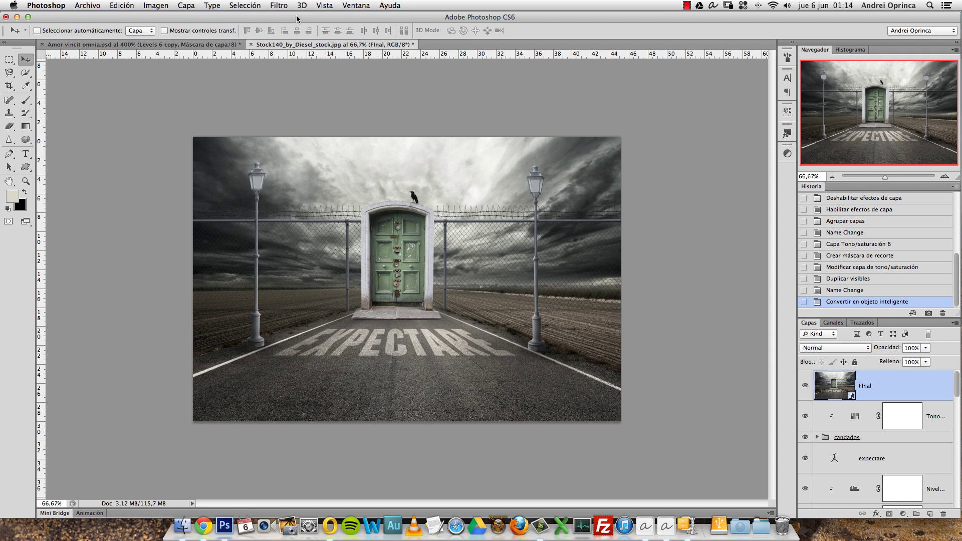
- Start Lighting Effects and adjust the spotlight's exposure, beam and ambient sliders
{"action": "left_click", "coordinate": [279, 6]}
{"action": "mouse_move", "coordinate": [294, 160]}
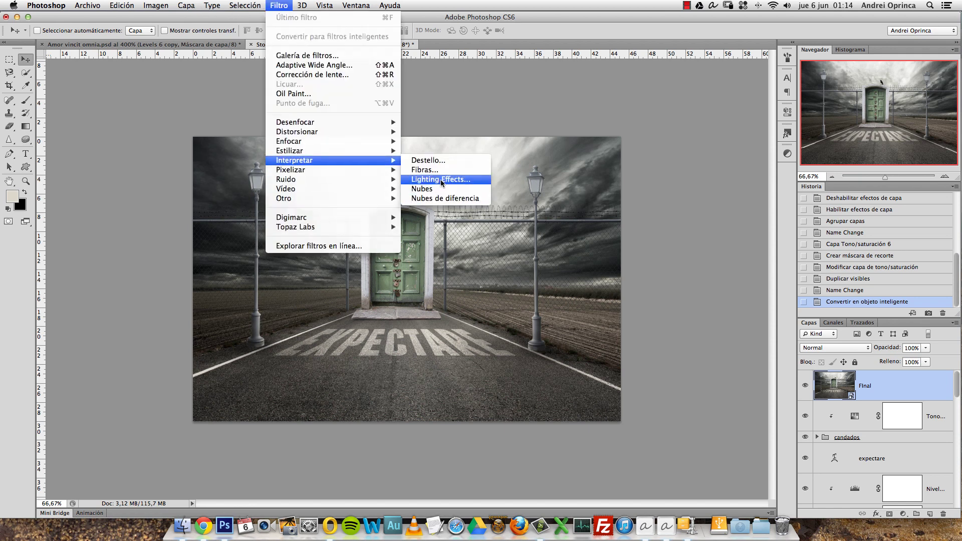
{"action": "left_click", "coordinate": [441, 179]}
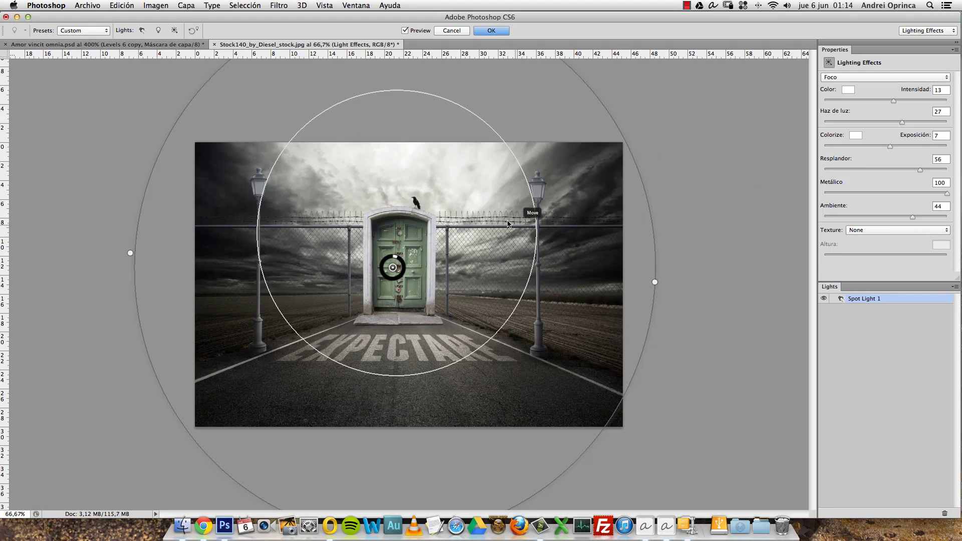
{"action": "scroll", "coordinate": [516, 224], "scroll_direction": "down", "scroll_amount": 3}
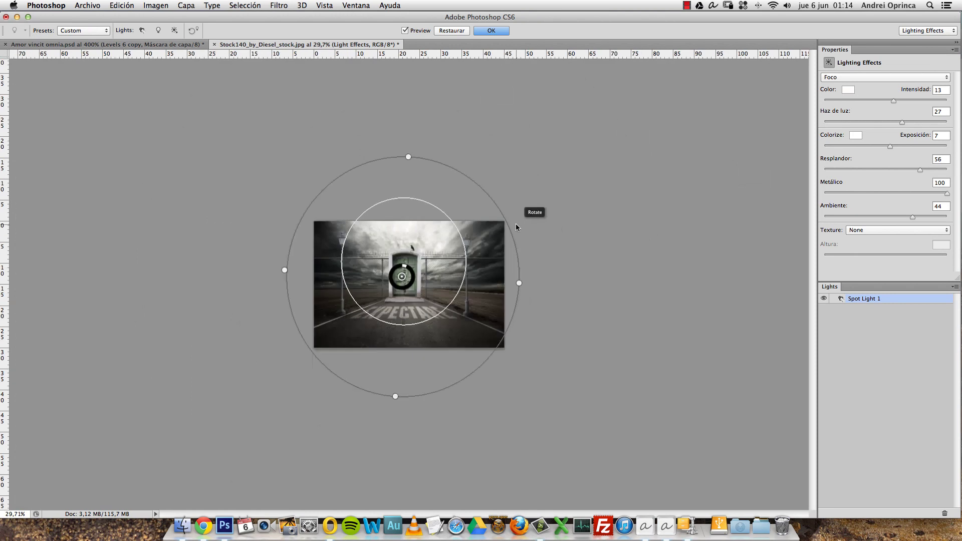
{"action": "scroll", "coordinate": [430, 169], "scroll_direction": "up", "scroll_amount": 1}
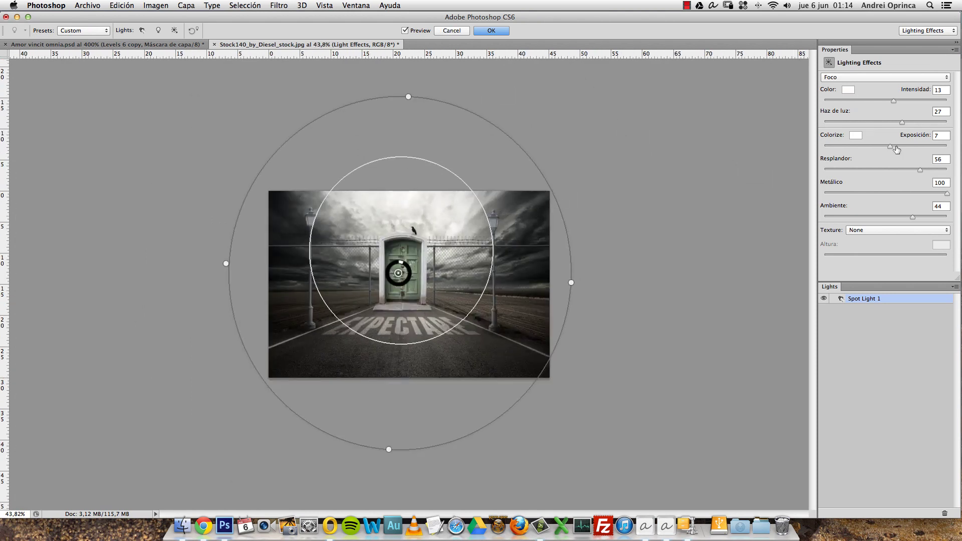
{"action": "left_click_drag", "start_coordinate": [889, 147], "coordinate": [888, 146]}
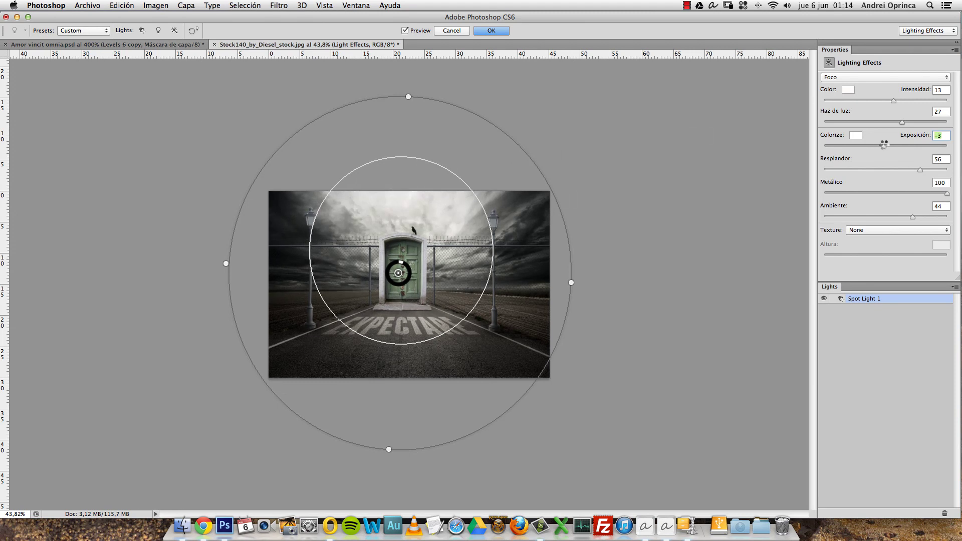
{"action": "left_click_drag", "start_coordinate": [905, 124], "coordinate": [893, 124]}
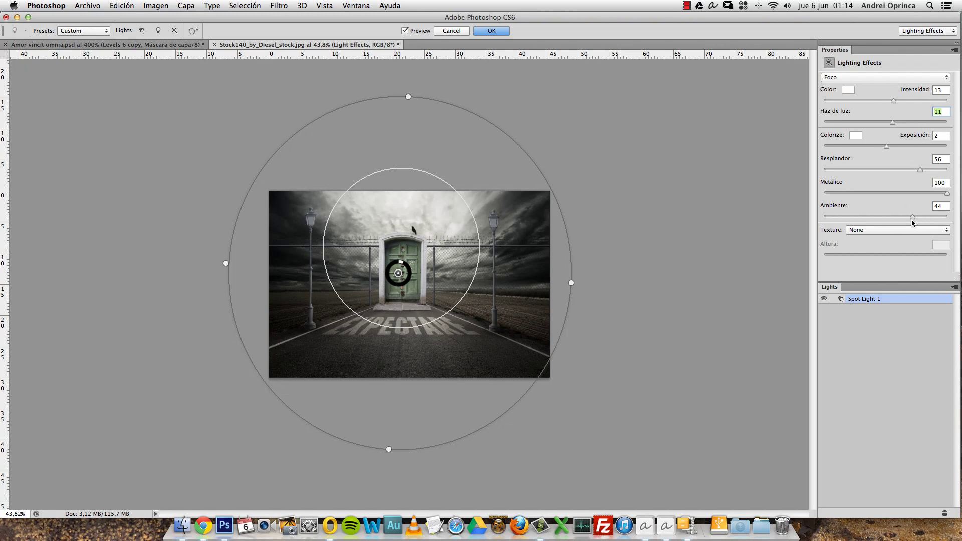
{"action": "left_click_drag", "start_coordinate": [914, 219], "coordinate": [922, 217]}
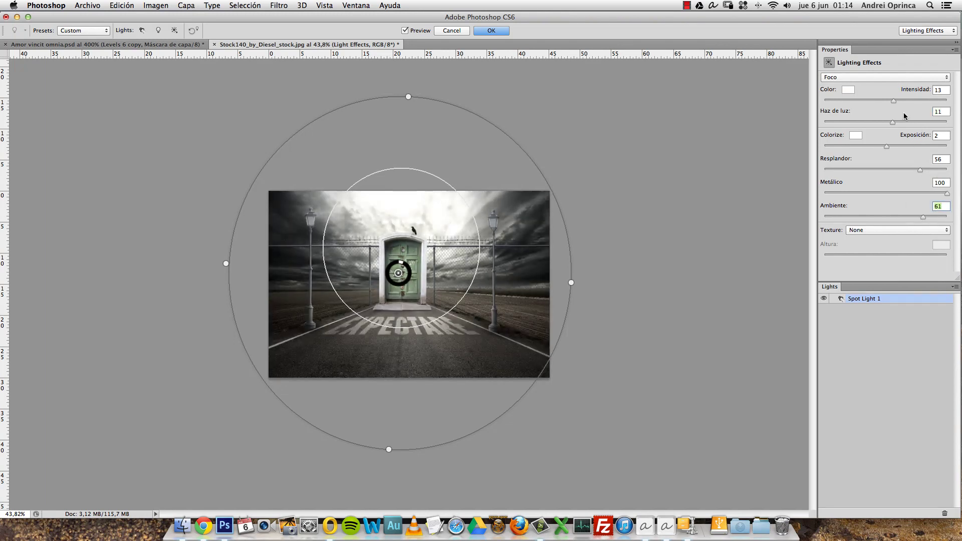
- Fine-tune spotlight intensity to 10, beam to 39 and gloss to -24
{"action": "mouse_move", "coordinate": [894, 101]}
{"action": "left_mouse_down"}
{"action": "mouse_move", "coordinate": [877, 146]}
{"action": "mouse_move", "coordinate": [898, 123]}
{"action": "mouse_move", "coordinate": [921, 123]}
{"action": "left_mouse_up"}
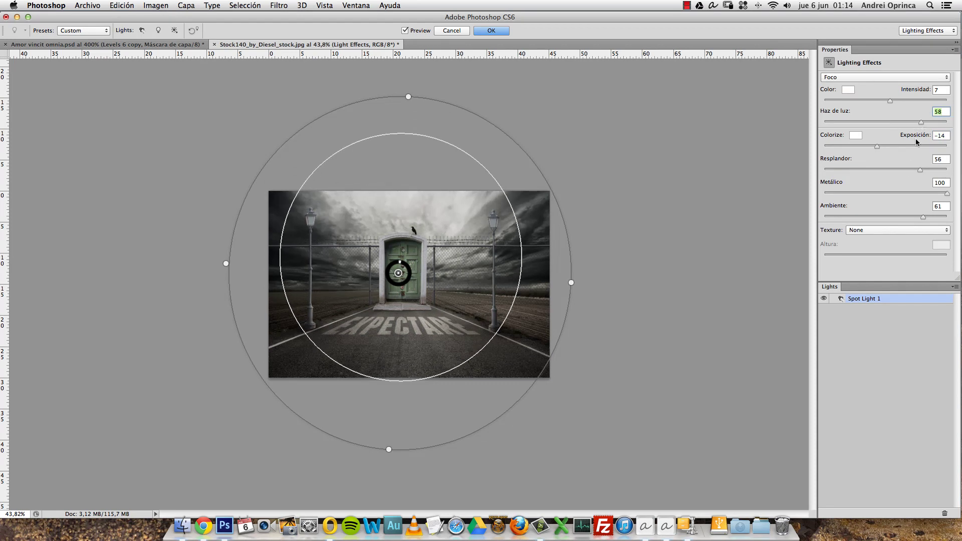
{"action": "left_click", "coordinate": [893, 103]}
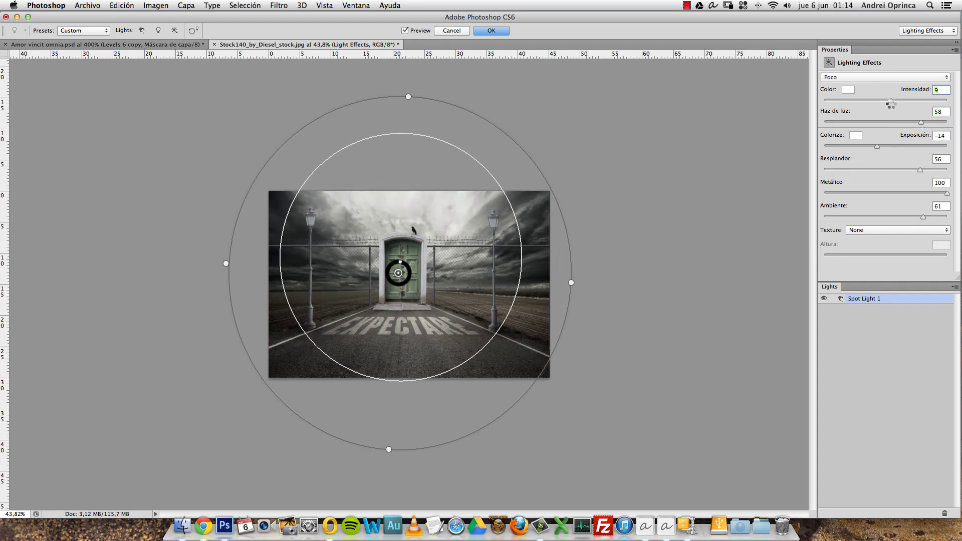
{"action": "left_click_drag", "start_coordinate": [891, 100], "coordinate": [902, 101]}
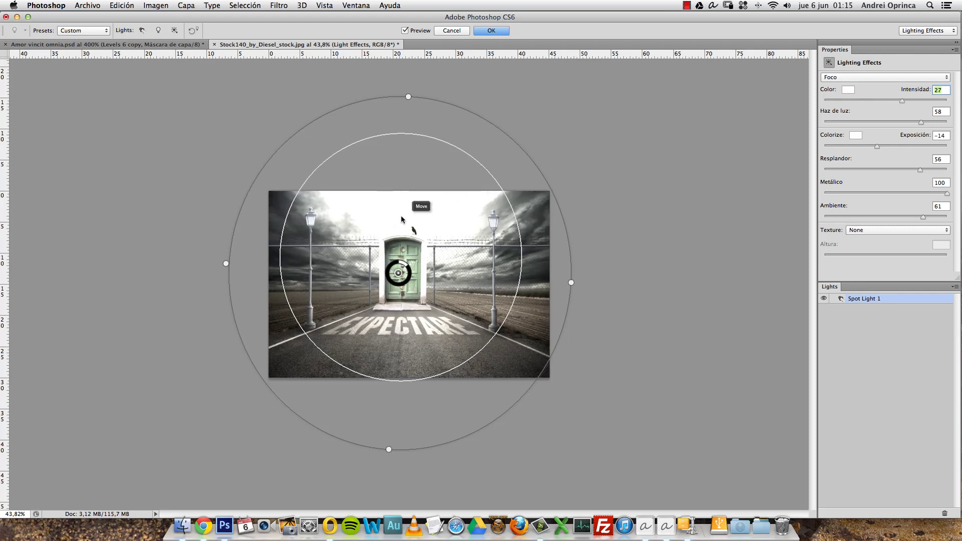
{"action": "left_click_drag", "start_coordinate": [904, 102], "coordinate": [891, 101]}
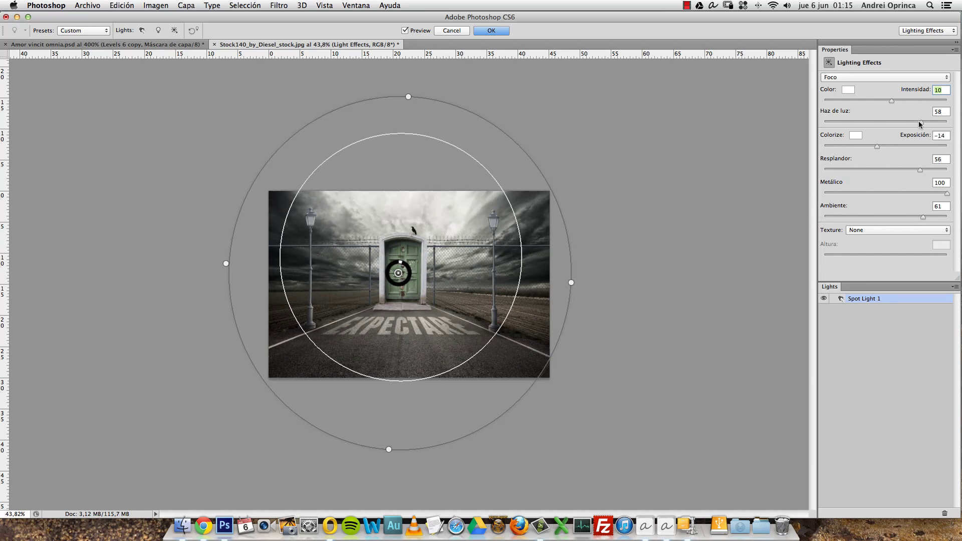
{"action": "left_click_drag", "start_coordinate": [920, 122], "coordinate": [910, 122]}
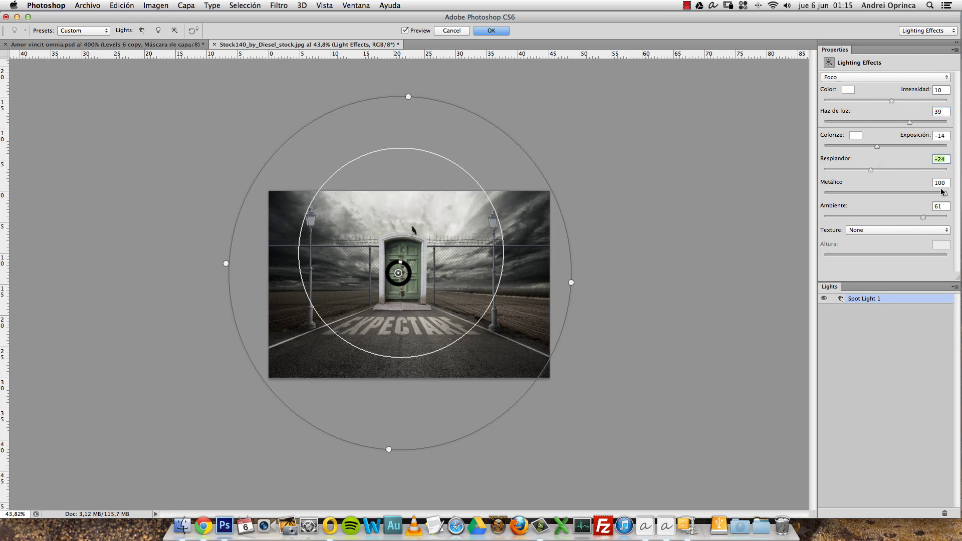
{"action": "left_click", "coordinate": [943, 192]}
- Apply the lighting effect and toggle the Final layer to compare before and after
{"action": "left_click", "coordinate": [488, 32]}
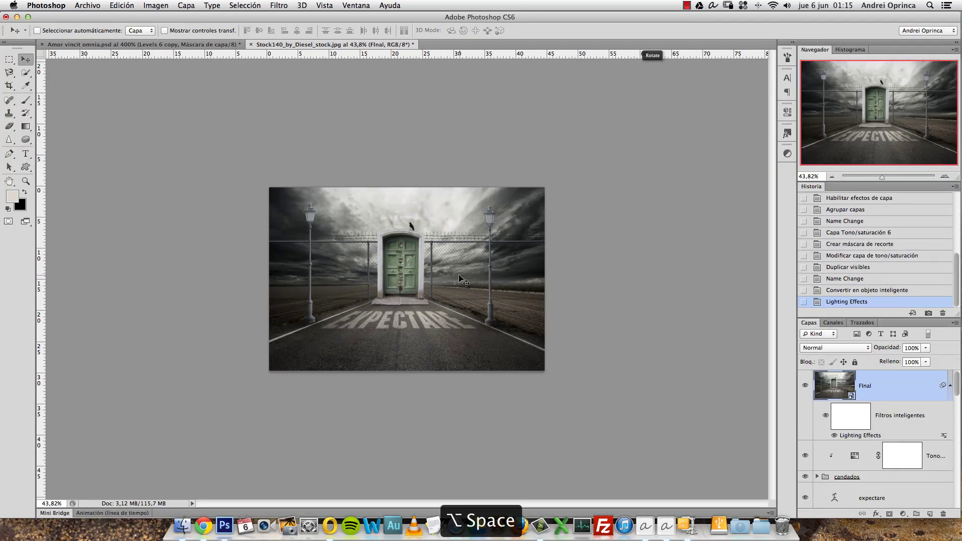
{"action": "left_click", "coordinate": [685, 340], "text": "alt"}
{"action": "left_click", "coordinate": [805, 386]}
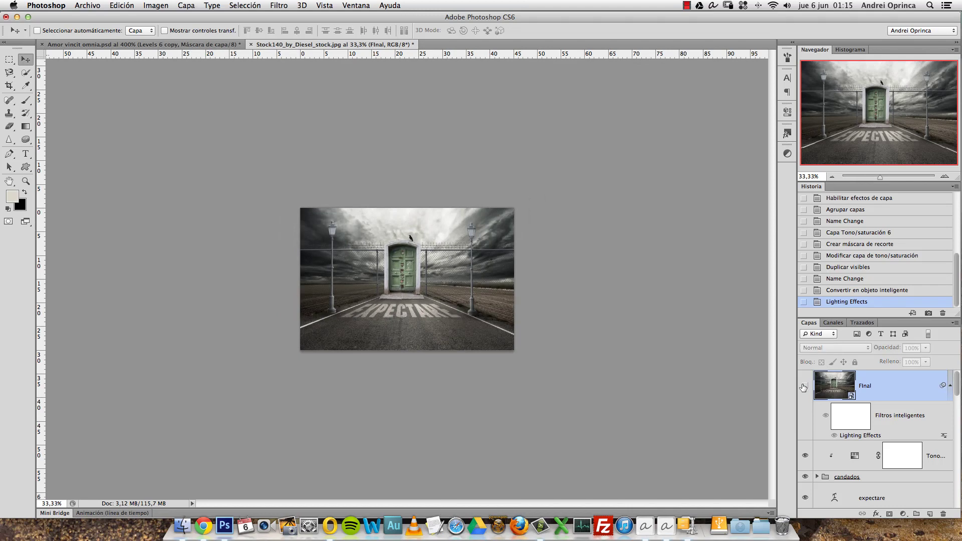
{"action": "left_click", "coordinate": [376, 311], "text": "super"}
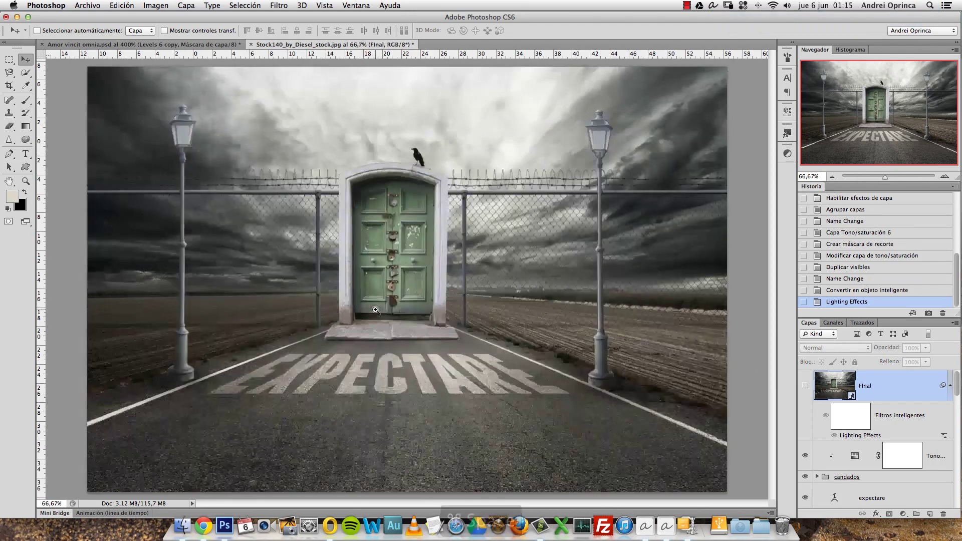
{"action": "left_click", "coordinate": [376, 311], "text": "super"}
{"action": "left_click", "coordinate": [805, 386]}
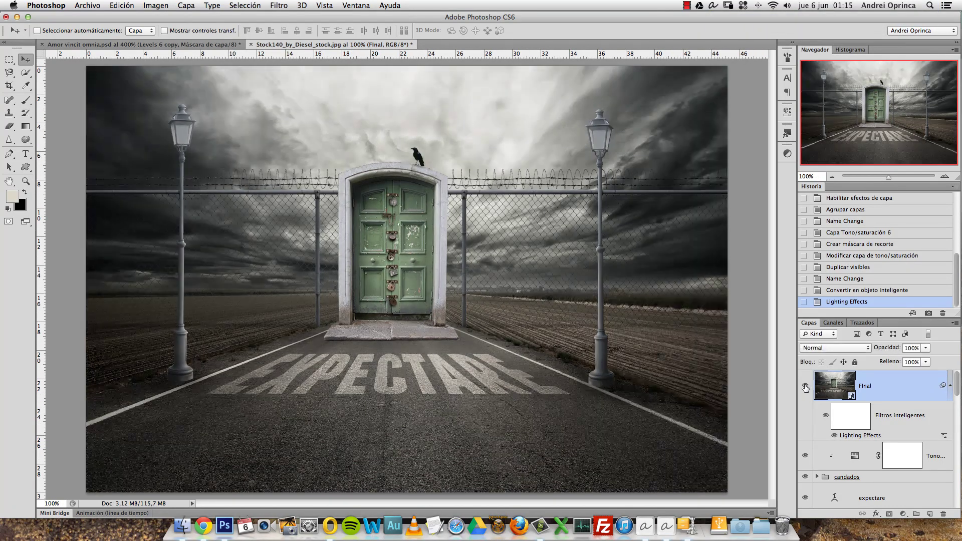
{"action": "left_click", "coordinate": [806, 386]}
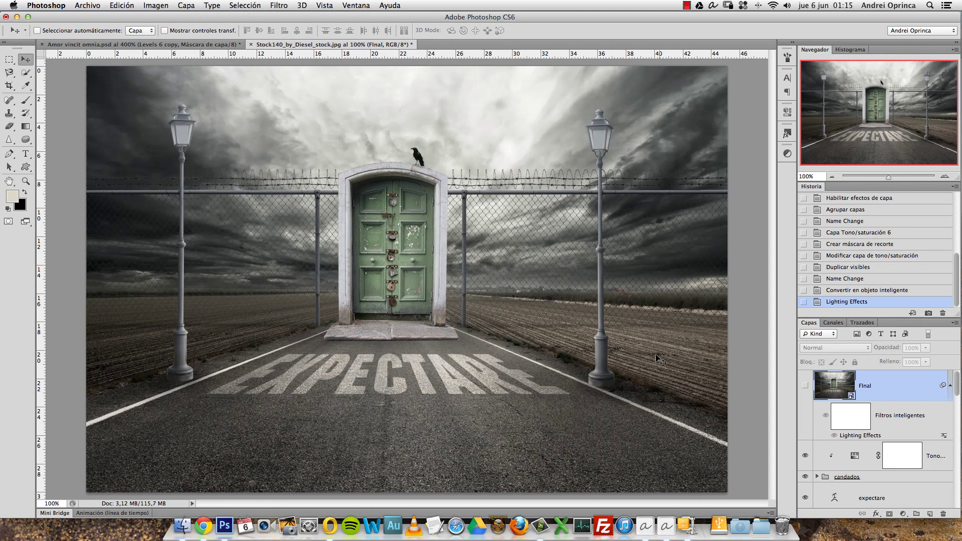
{"action": "left_click", "coordinate": [805, 386]}
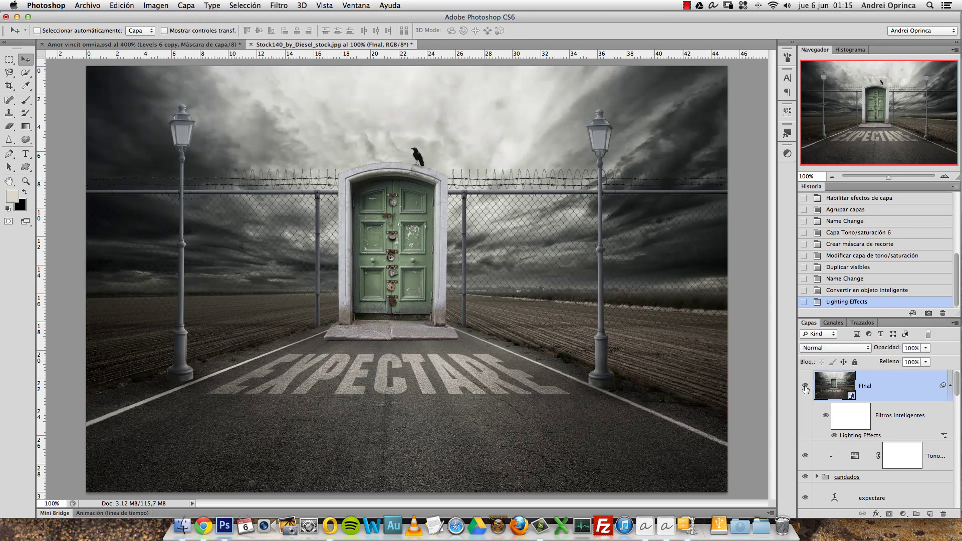
{"action": "left_click", "coordinate": [806, 386]}
{"action": "left_click", "coordinate": [805, 386]}
- Add a trial Threshold adjustment layer, delete it, and browse the filter list
{"action": "left_click", "coordinate": [904, 514]}
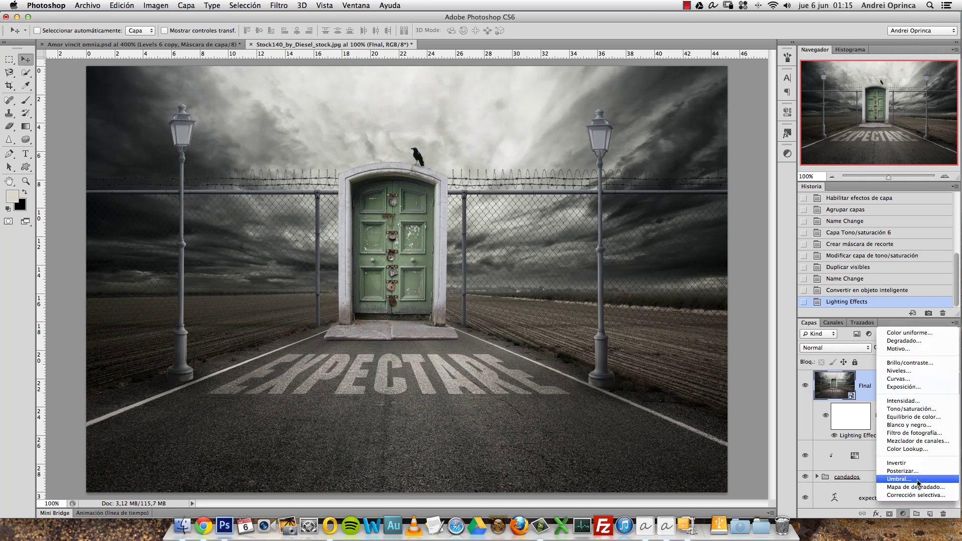
{"action": "left_click", "coordinate": [902, 479]}
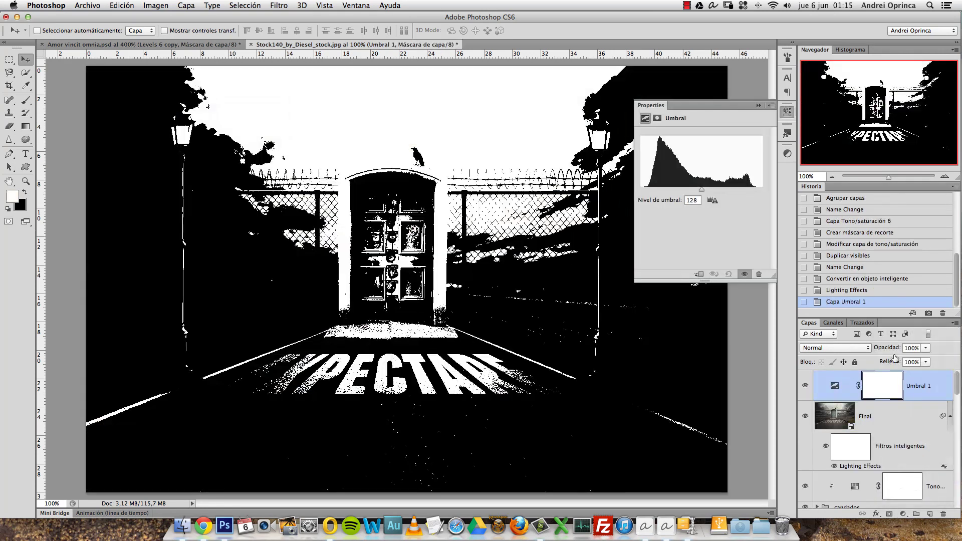
{"action": "left_click", "coordinate": [759, 105]}
{"action": "left_click_drag", "start_coordinate": [935, 393], "coordinate": [943, 514]}
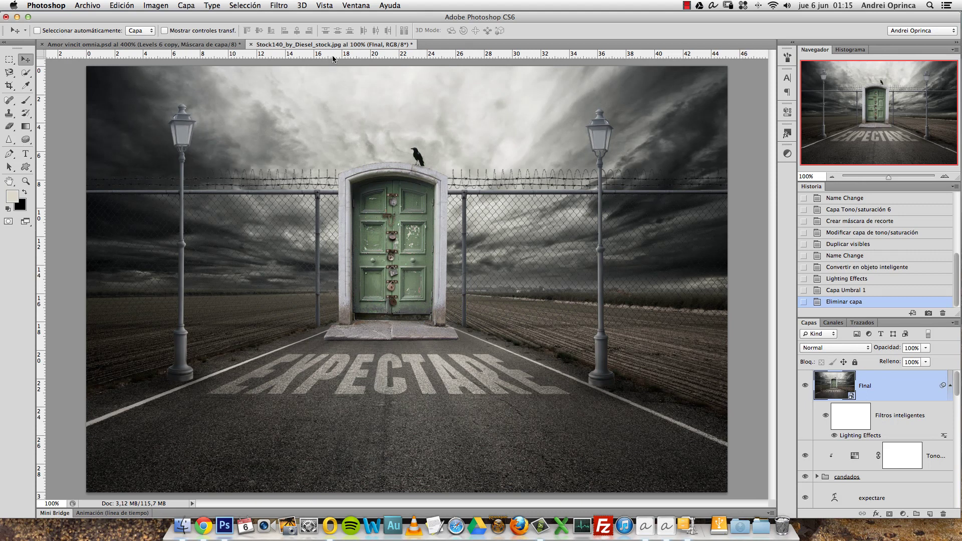
{"action": "left_click", "coordinate": [276, 9]}
{"action": "mouse_move", "coordinate": [296, 227]}
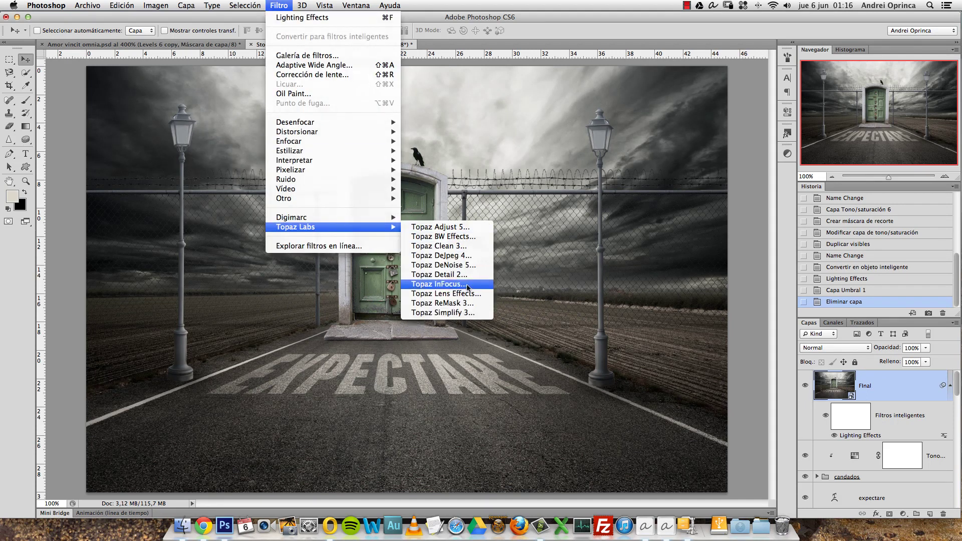
- In Topaz Detail 2, apply Interior Strong Detail and lower detail to small 0.11, medium 0.08, large 0.23
{"action": "left_click", "coordinate": [464, 279]}
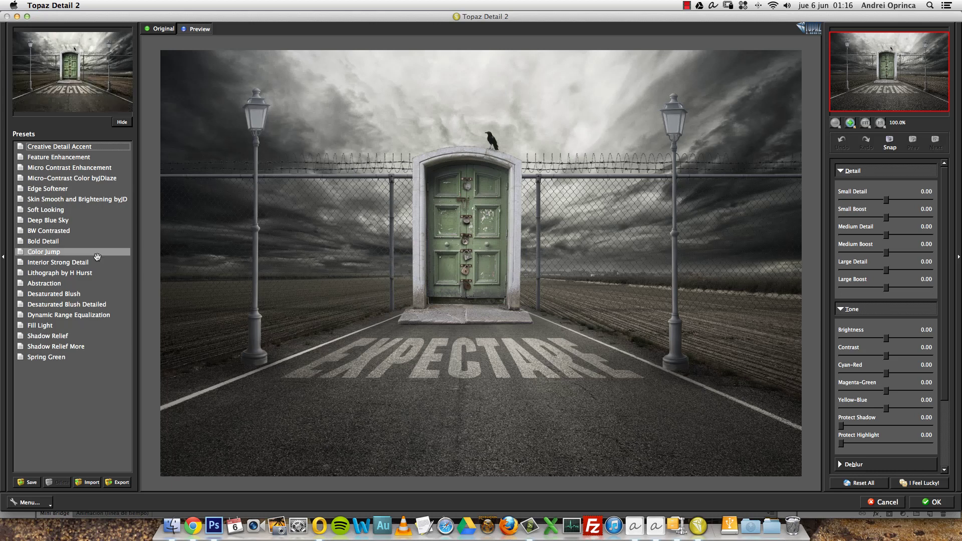
{"action": "left_click", "coordinate": [58, 262]}
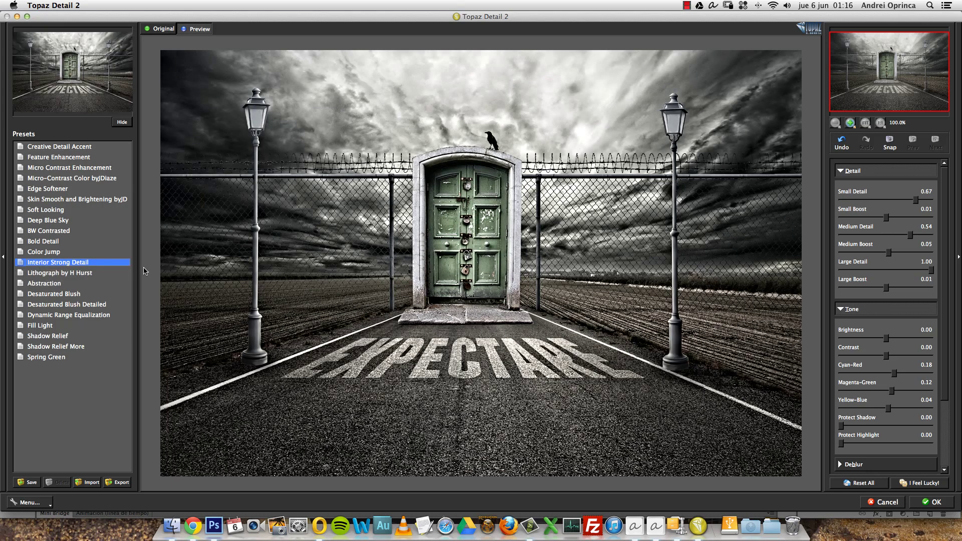
{"action": "left_click_drag", "start_coordinate": [916, 199], "coordinate": [897, 199]}
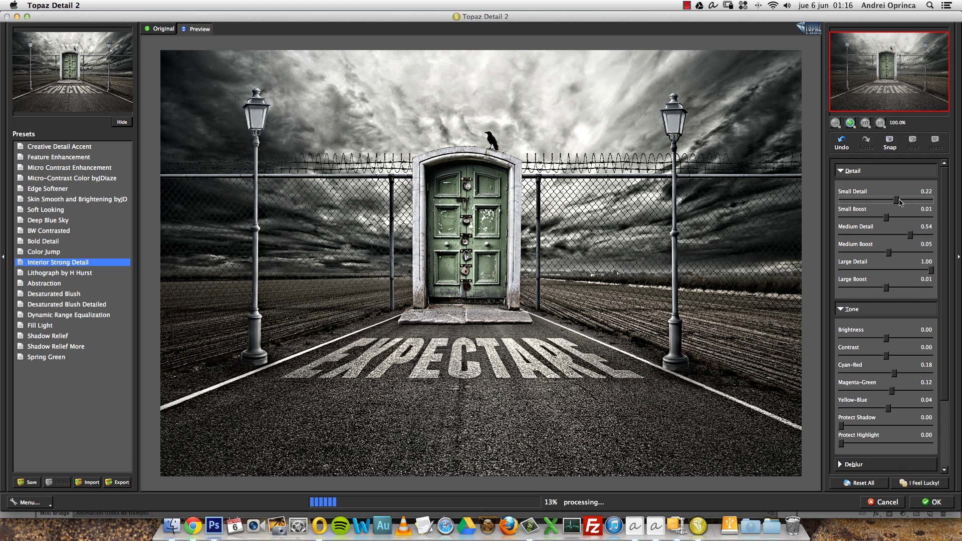
{"action": "left_click_drag", "start_coordinate": [910, 235], "coordinate": [894, 234]}
{"action": "left_click_drag", "start_coordinate": [932, 270], "coordinate": [899, 269]}
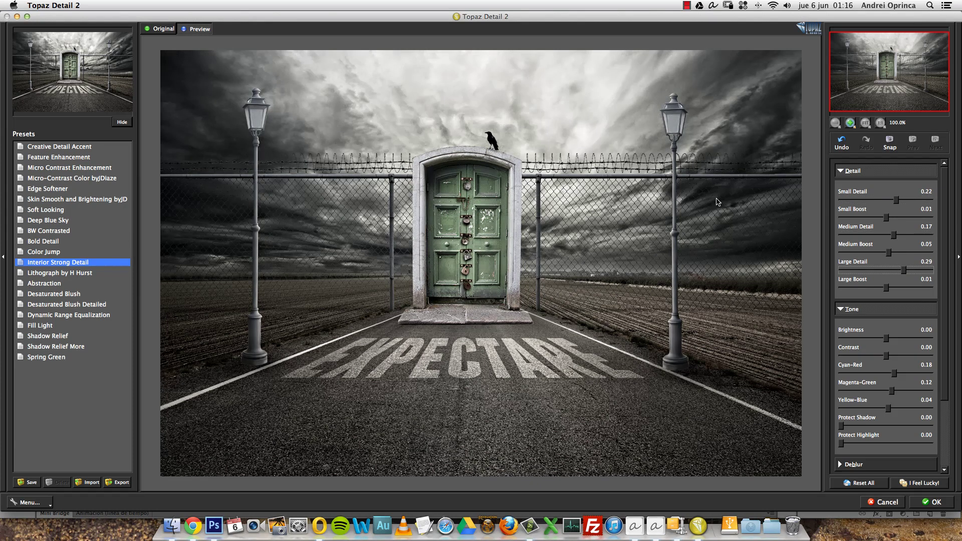
{"action": "left_click_drag", "start_coordinate": [901, 271], "coordinate": [892, 273]}
{"action": "left_click_drag", "start_coordinate": [896, 238], "coordinate": [891, 236]}
{"action": "left_click_drag", "start_coordinate": [890, 273], "coordinate": [896, 271]}
{"action": "left_click_drag", "start_coordinate": [901, 205], "coordinate": [886, 235]}
- Give a negative Saturation Boost, raise brightness slightly, and apply the Topaz filter
{"action": "scroll", "coordinate": [932, 359], "scroll_direction": "down", "scroll_amount": 5}
{"action": "mouse_move", "coordinate": [887, 441]}
{"action": "left_mouse_down"}
{"action": "mouse_move", "coordinate": [872, 439]}
{"action": "mouse_move", "coordinate": [896, 426]}
{"action": "left_mouse_up"}
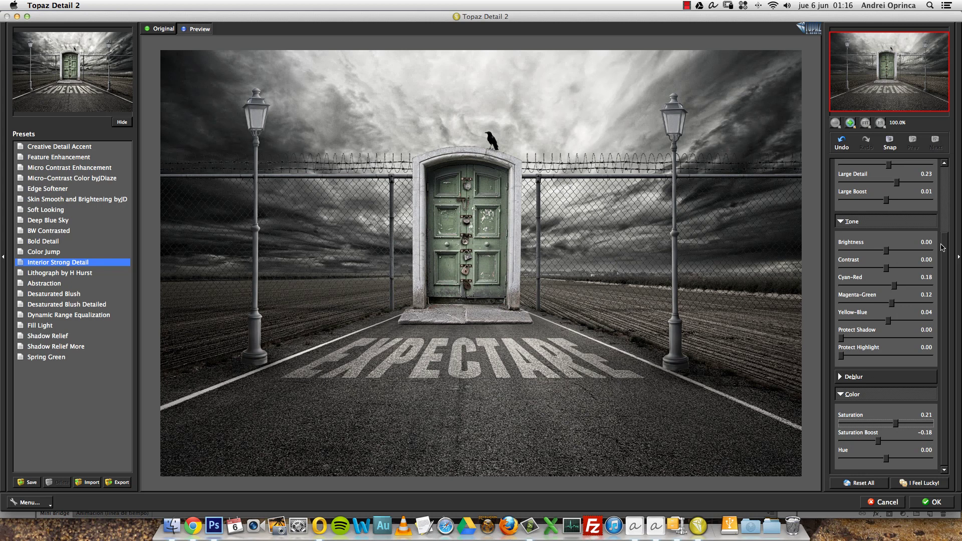
{"action": "scroll", "coordinate": [892, 286], "scroll_direction": "up", "scroll_amount": 3}
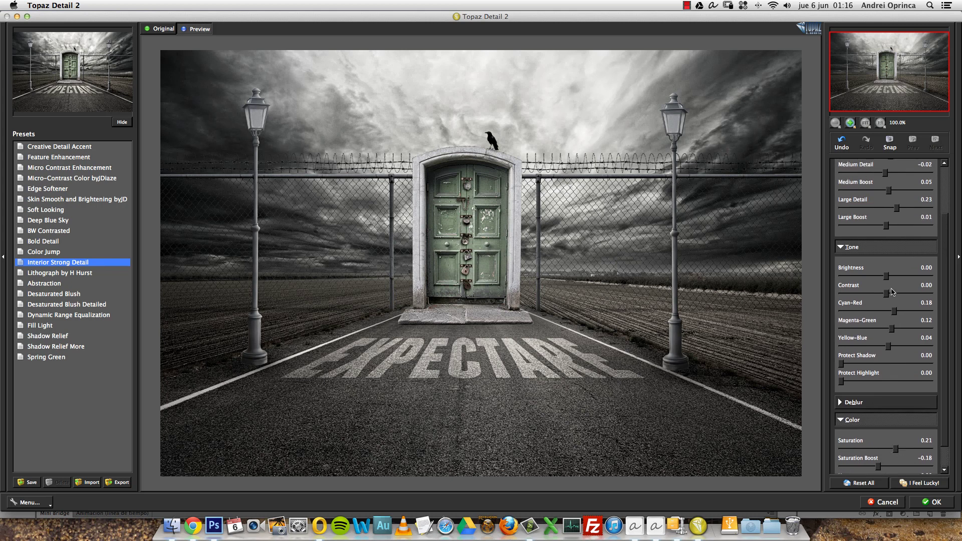
{"action": "mouse_move", "coordinate": [891, 278]}
{"action": "left_mouse_down"}
{"action": "mouse_move", "coordinate": [891, 294]}
{"action": "mouse_move", "coordinate": [891, 279]}
{"action": "left_mouse_up"}
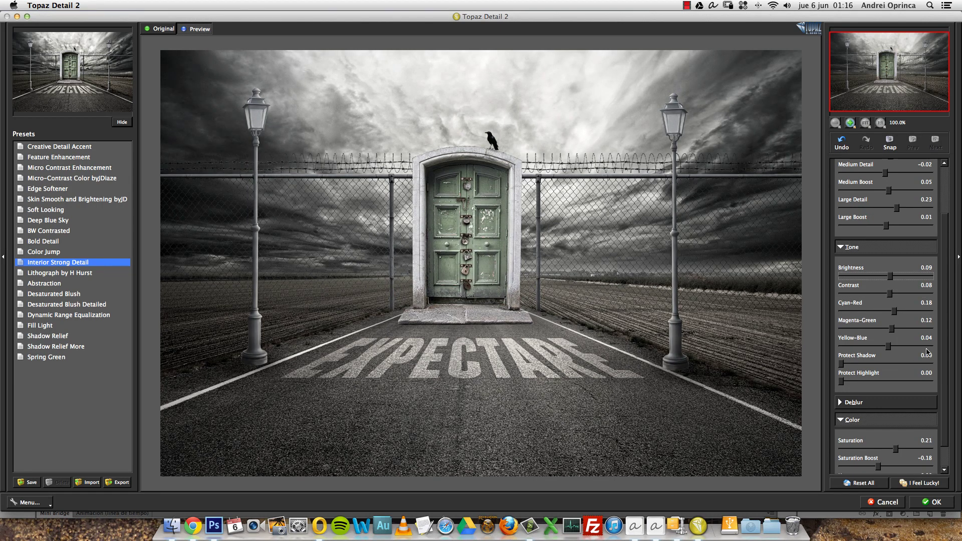
{"action": "scroll", "coordinate": [937, 399], "scroll_direction": "down", "scroll_amount": 2}
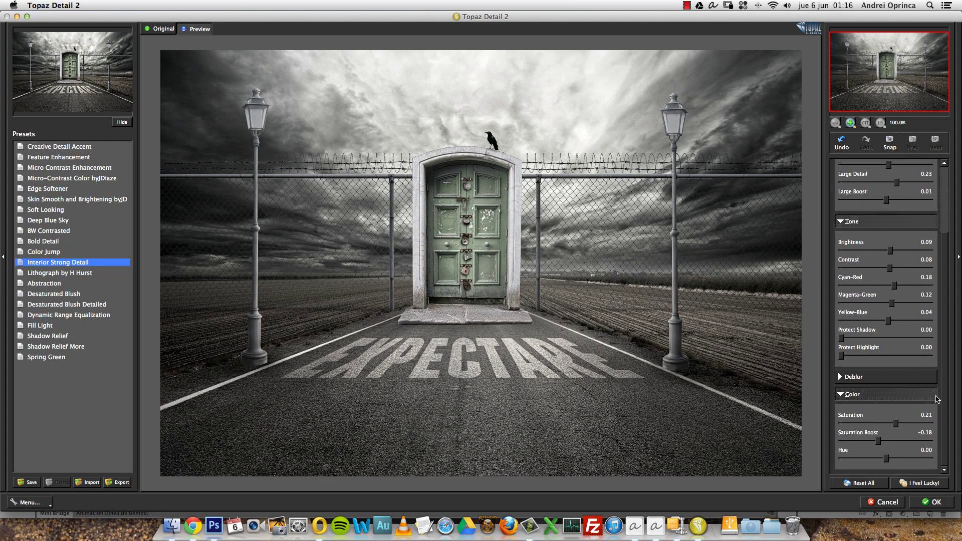
{"action": "left_click", "coordinate": [934, 502]}
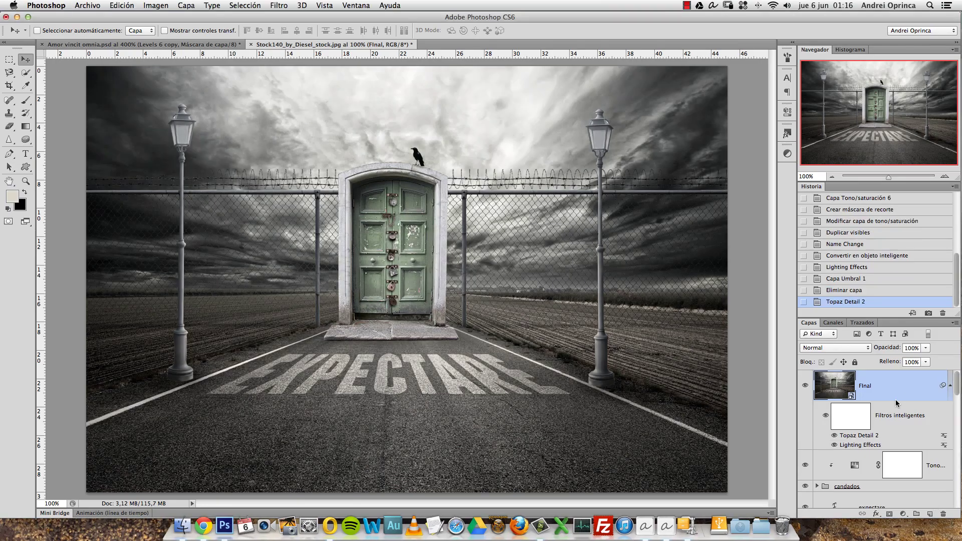
- Add a black-to-white Gradient Map adjustment layer above Final at 30% opacity
{"action": "left_click", "coordinate": [805, 386]}
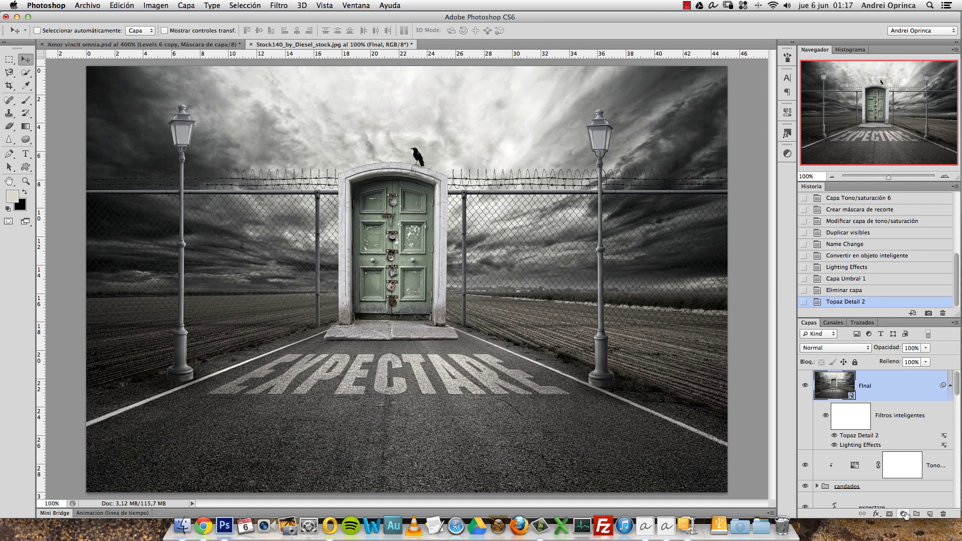
{"action": "left_click", "coordinate": [904, 514]}
{"action": "left_click", "coordinate": [913, 487]}
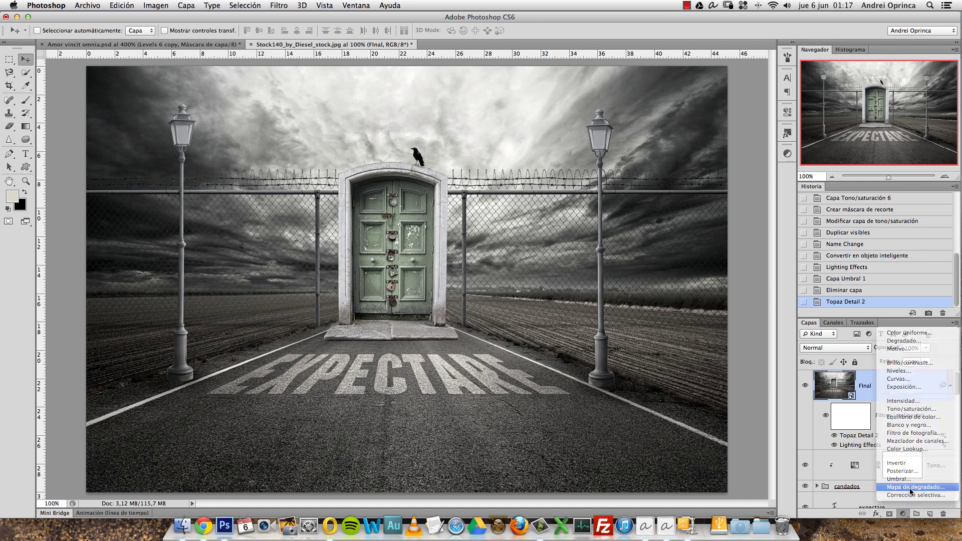
{"action": "left_click", "coordinate": [695, 137]}
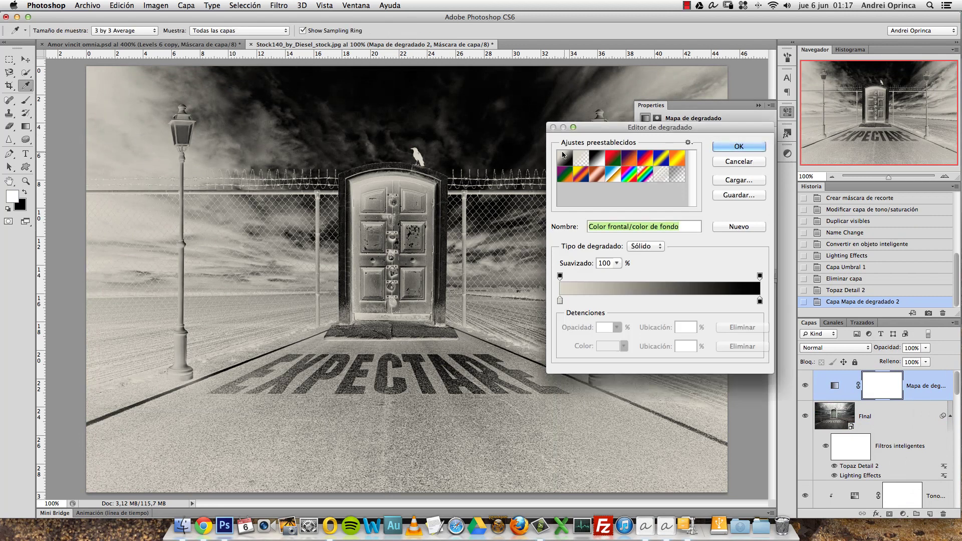
{"action": "left_click", "coordinate": [588, 163]}
{"action": "left_click", "coordinate": [739, 144]}
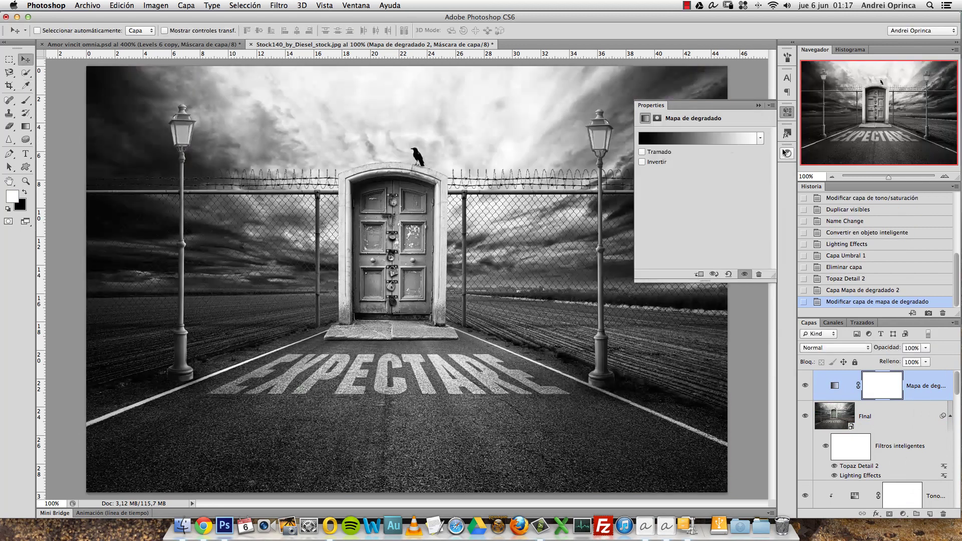
{"action": "left_click", "coordinate": [759, 106]}
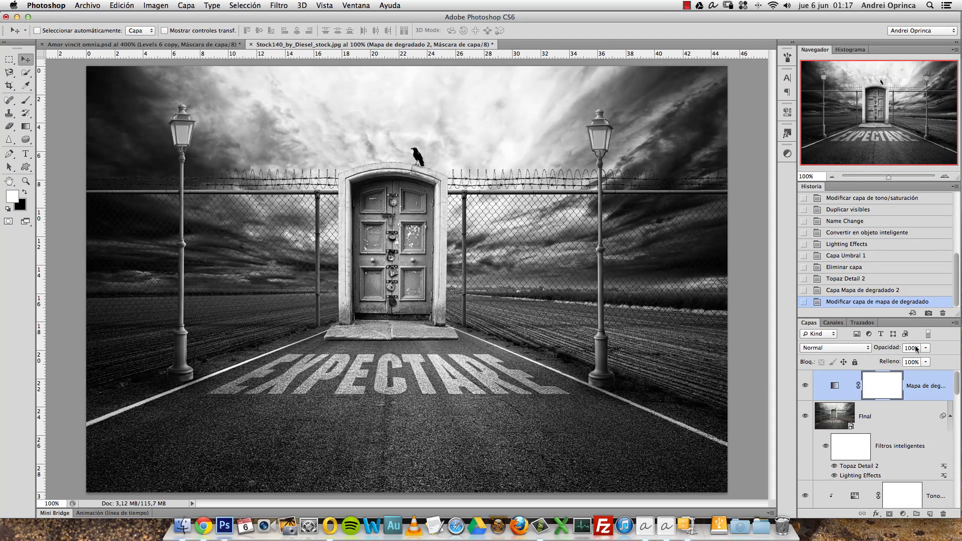
{"action": "type", "text": "30"}
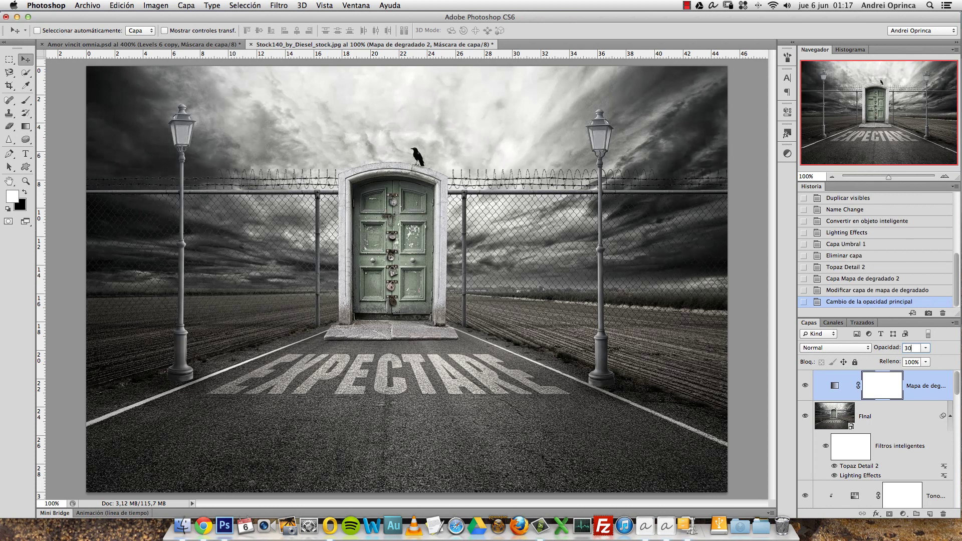
{"action": "key", "text": "Return"}
- Add a new empty layer named luz with Trama blending
{"action": "left_click", "coordinate": [929, 515]}
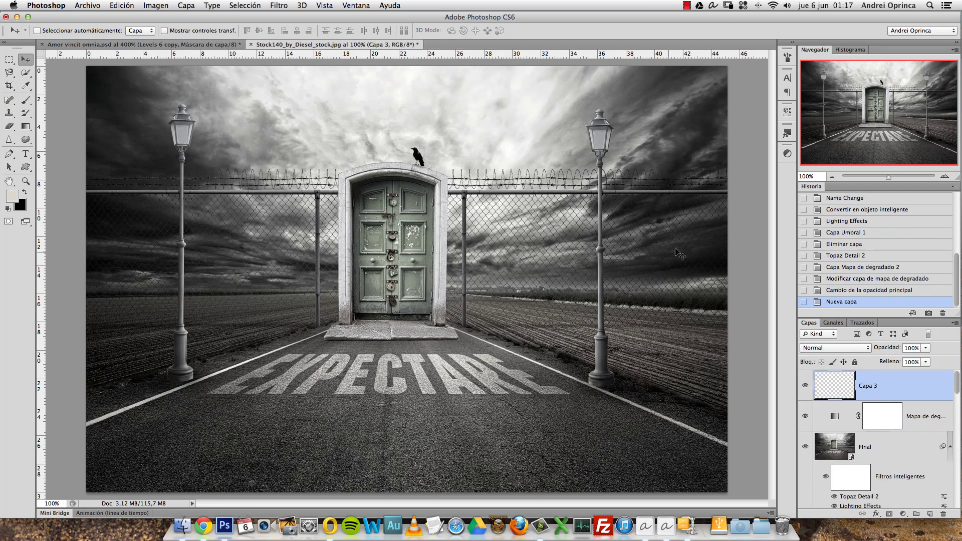
{"action": "double_click", "coordinate": [868, 386]}
{"action": "type", "text": "z"}
{"action": "key", "text": "Return"}
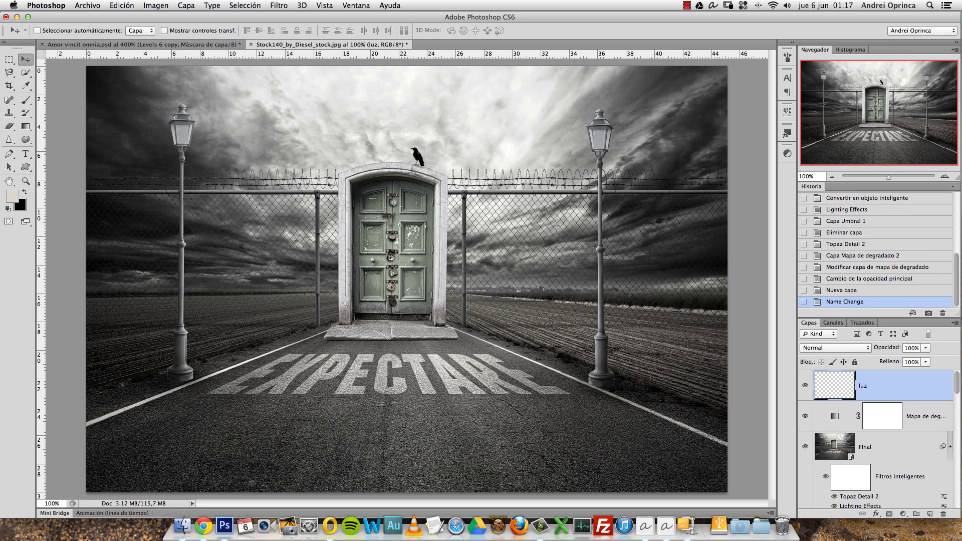
{"action": "left_click", "coordinate": [824, 348]}
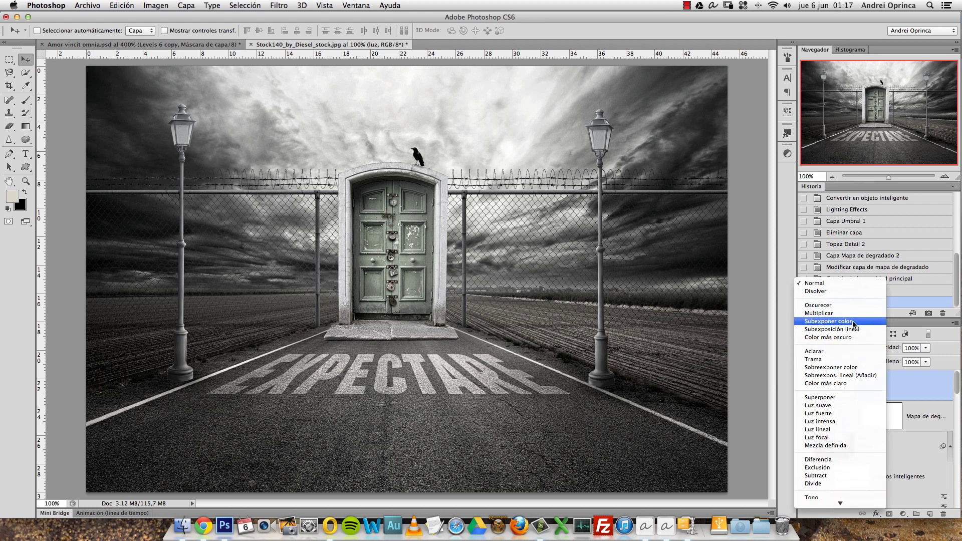
{"action": "mouse_move", "coordinate": [840, 503]}
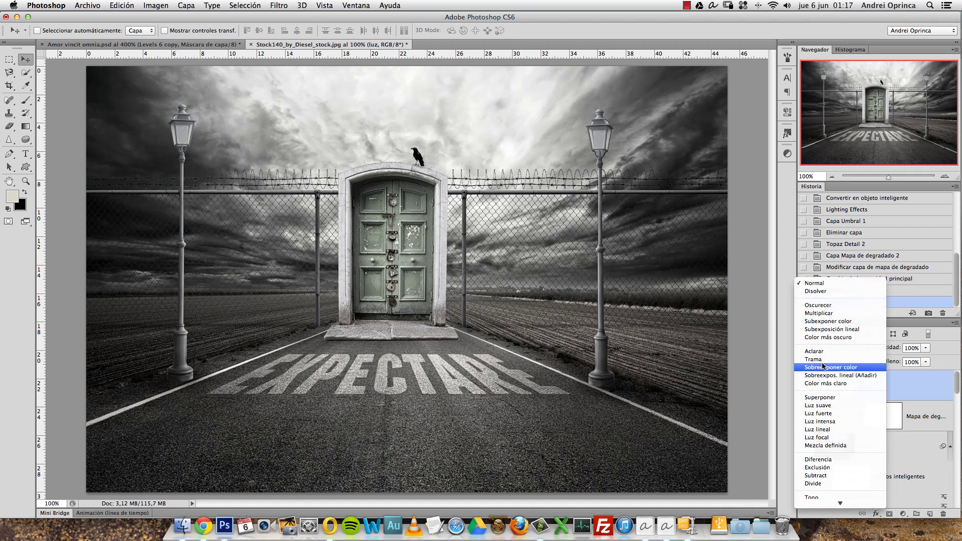
{"action": "left_click", "coordinate": [811, 359]}
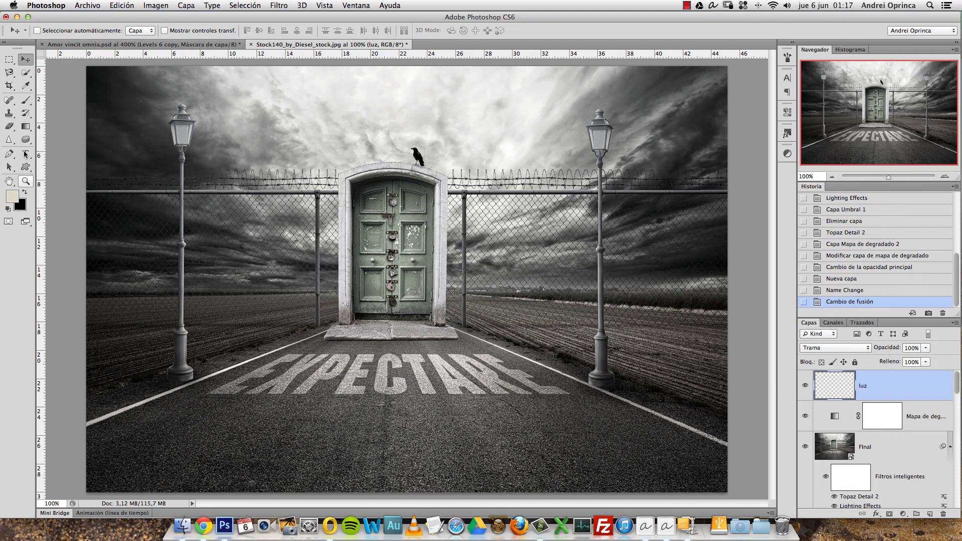
- Set up a fully soft 0%-hardness Brush at about 216 px
{"action": "left_click", "coordinate": [27, 104]}
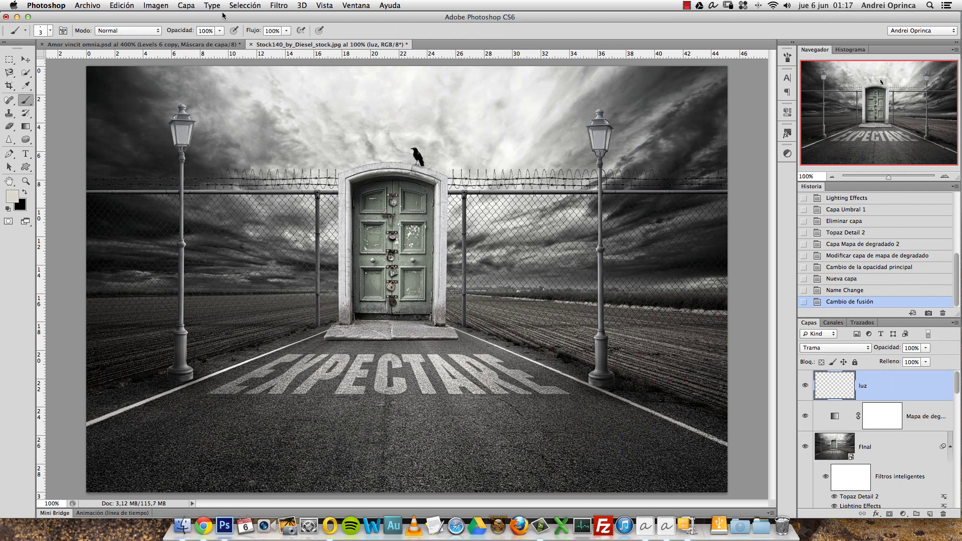
{"action": "right_click", "coordinate": [346, 156]}
{"action": "mouse_move", "coordinate": [390, 202]}
{"action": "left_mouse_down"}
{"action": "mouse_move", "coordinate": [366, 202]}
{"action": "mouse_move", "coordinate": [397, 176]}
{"action": "mouse_move", "coordinate": [441, 178]}
{"action": "left_mouse_up"}
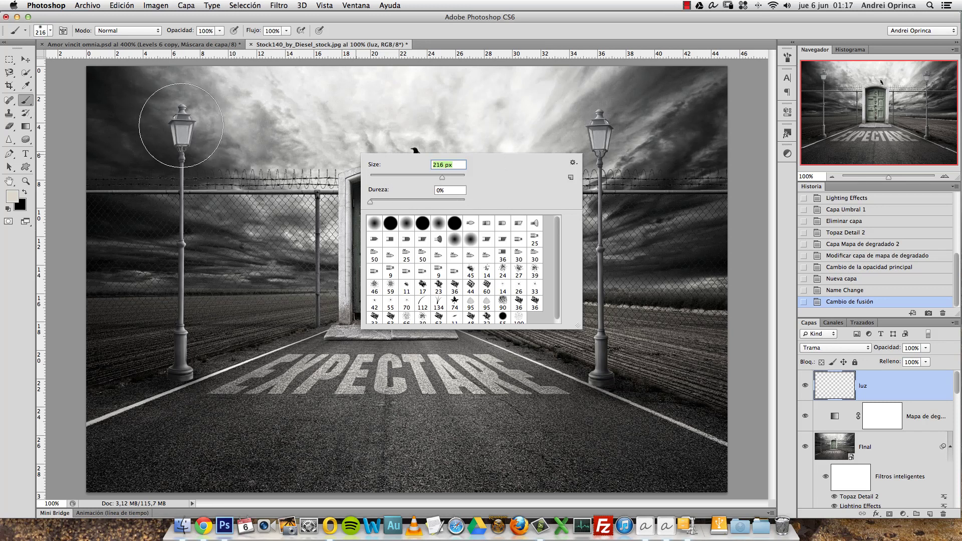
- Test grey and then gold glows around the left lamp, undoing both
{"action": "left_click", "coordinate": [874, 385]}
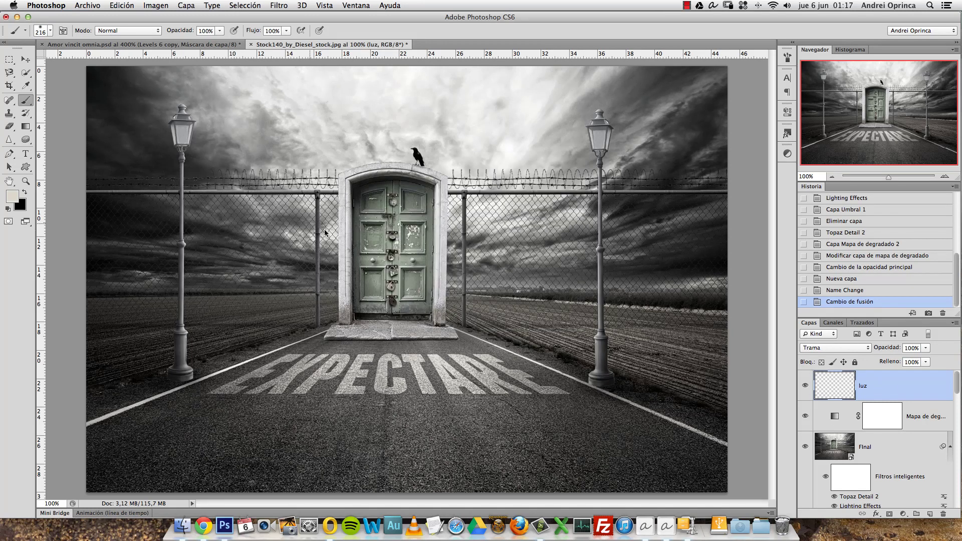
{"action": "left_click", "coordinate": [12, 196]}
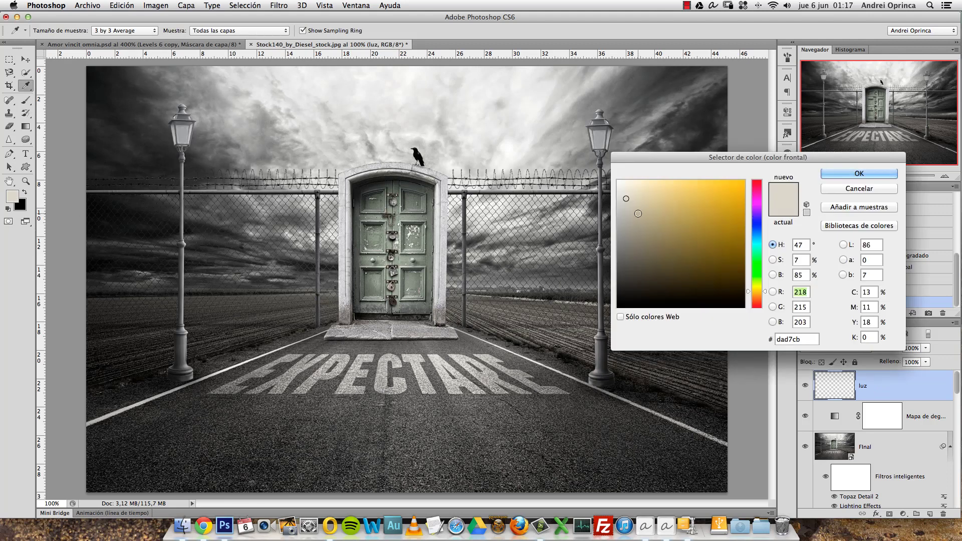
{"action": "left_click_drag", "start_coordinate": [638, 213], "coordinate": [627, 225]}
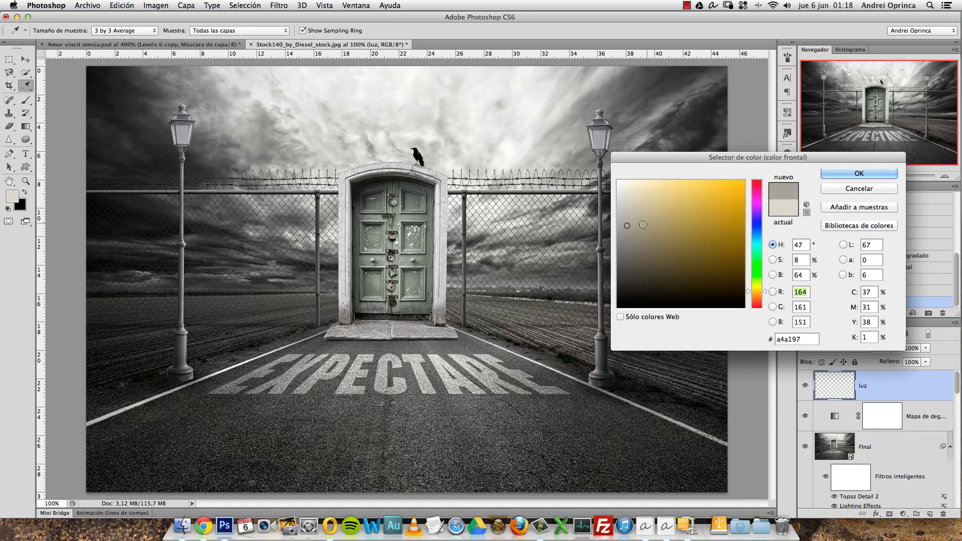
{"action": "left_click", "coordinate": [843, 176]}
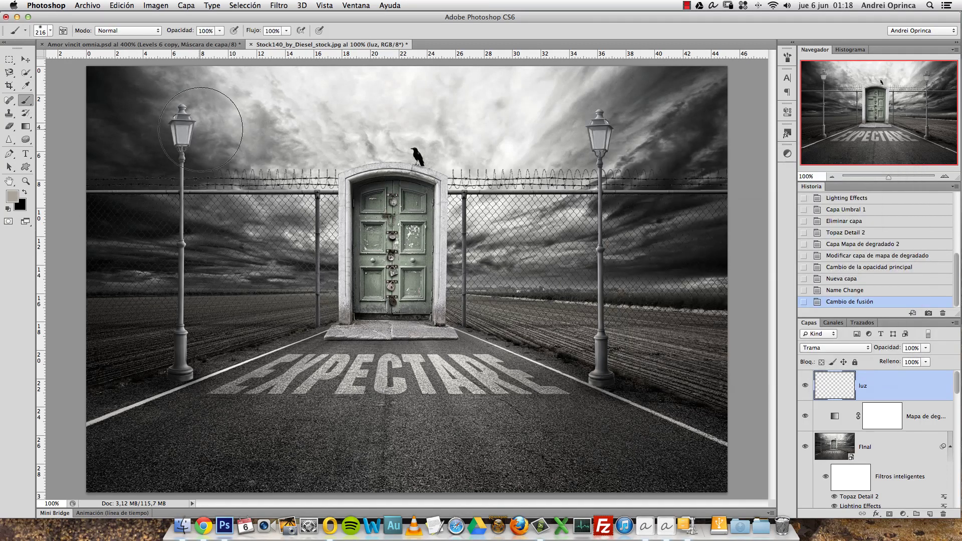
{"action": "left_click", "coordinate": [182, 130]}
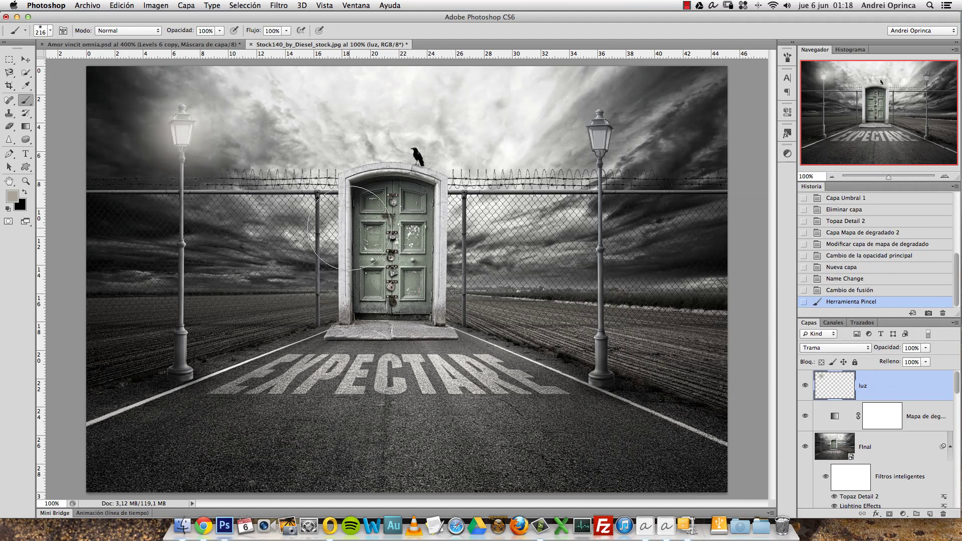
{"action": "key", "text": "super+z"}
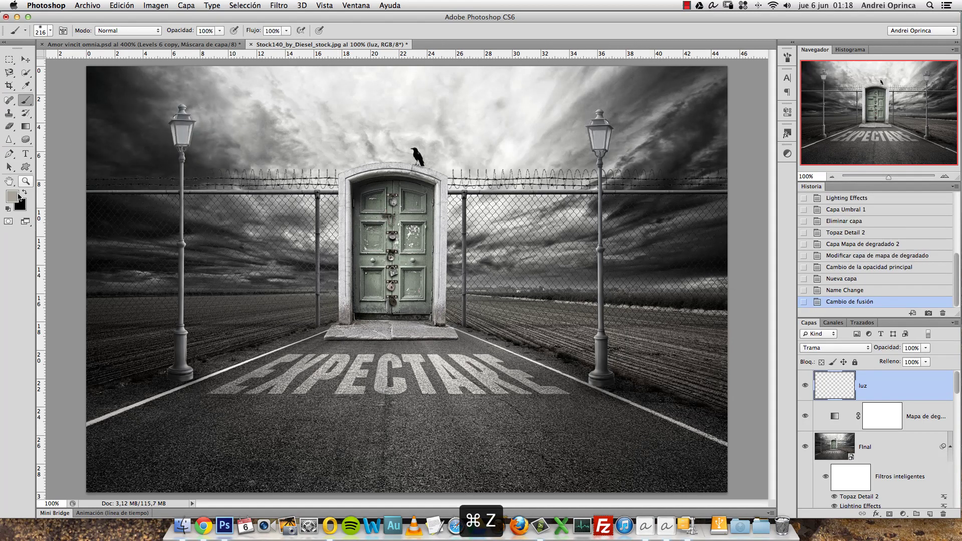
{"action": "left_click", "coordinate": [18, 196]}
{"action": "left_click", "coordinate": [697, 219]}
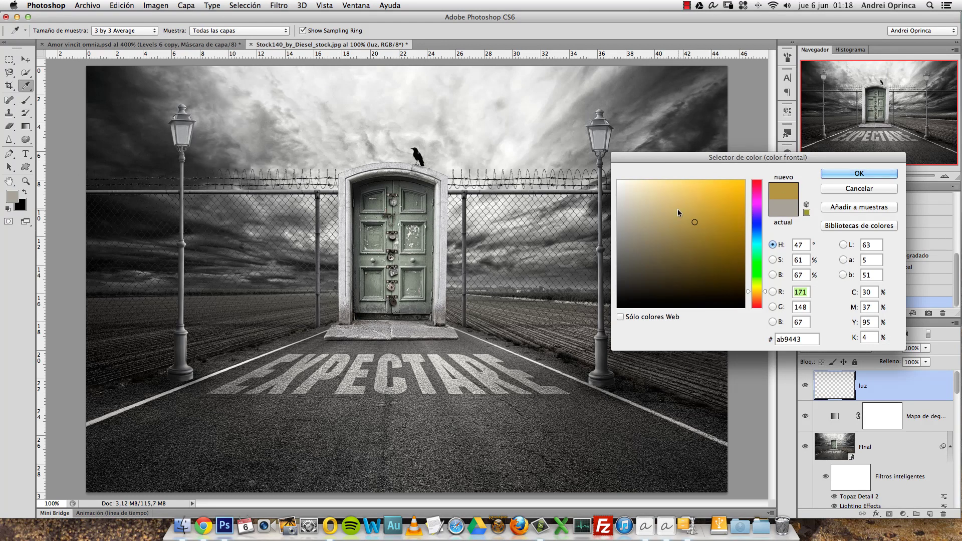
{"action": "left_click", "coordinate": [859, 174]}
{"action": "key", "text": "b"}
{"action": "left_click", "coordinate": [220, 121]}
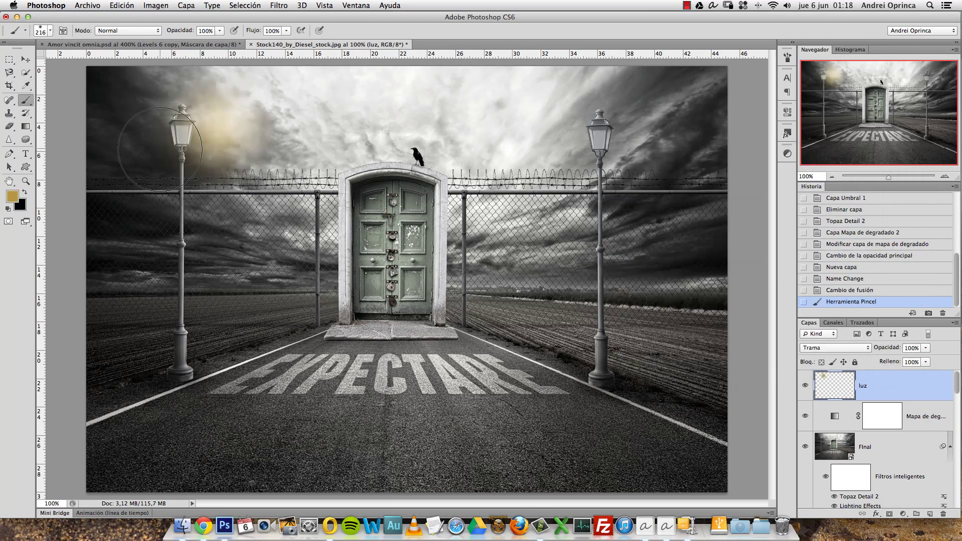
{"action": "key", "text": "super+z"}
- Paint neutral grey glows around the left and right lamps, then shrink the brush to 70 px
{"action": "left_click", "coordinate": [12, 197]}
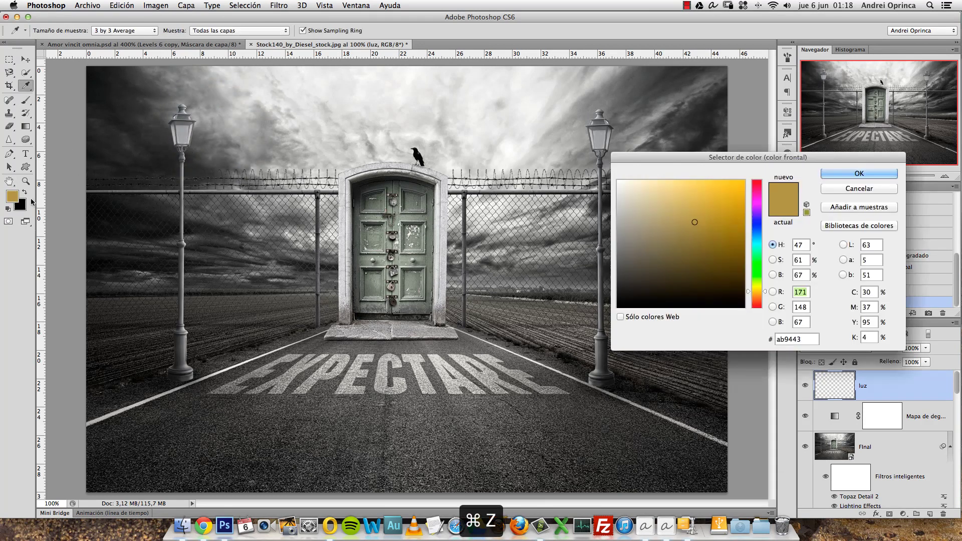
{"action": "left_click", "coordinate": [624, 238]}
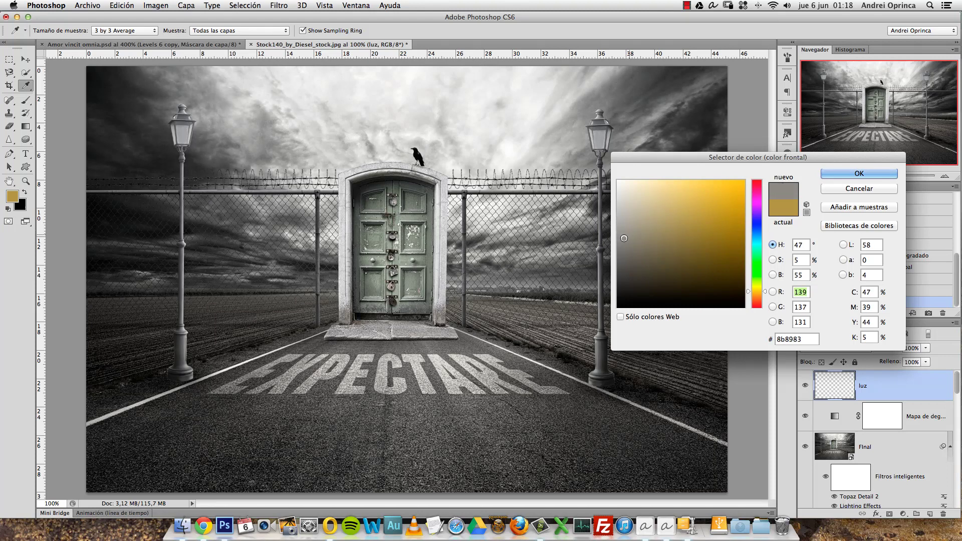
{"action": "left_click", "coordinate": [859, 173]}
{"action": "key", "text": "b"}
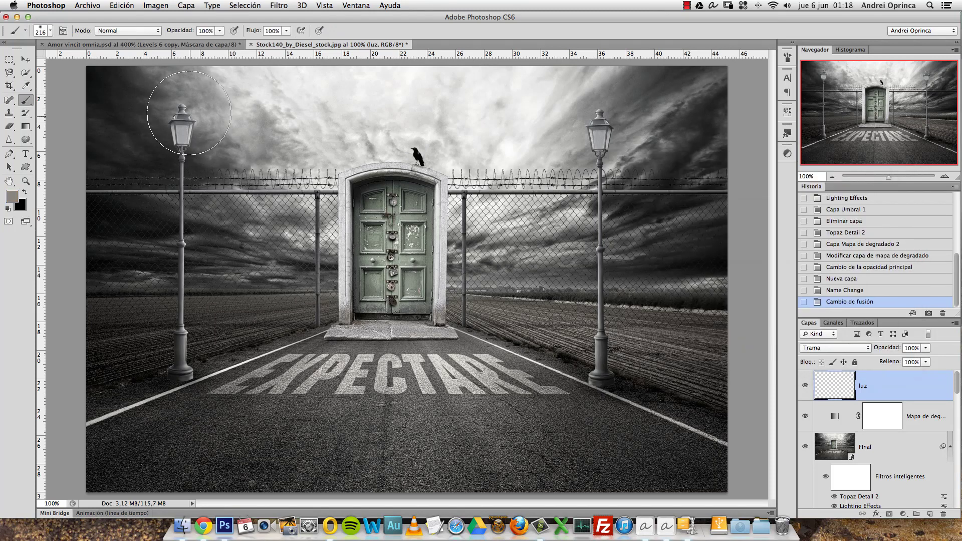
{"action": "left_click", "coordinate": [183, 128]}
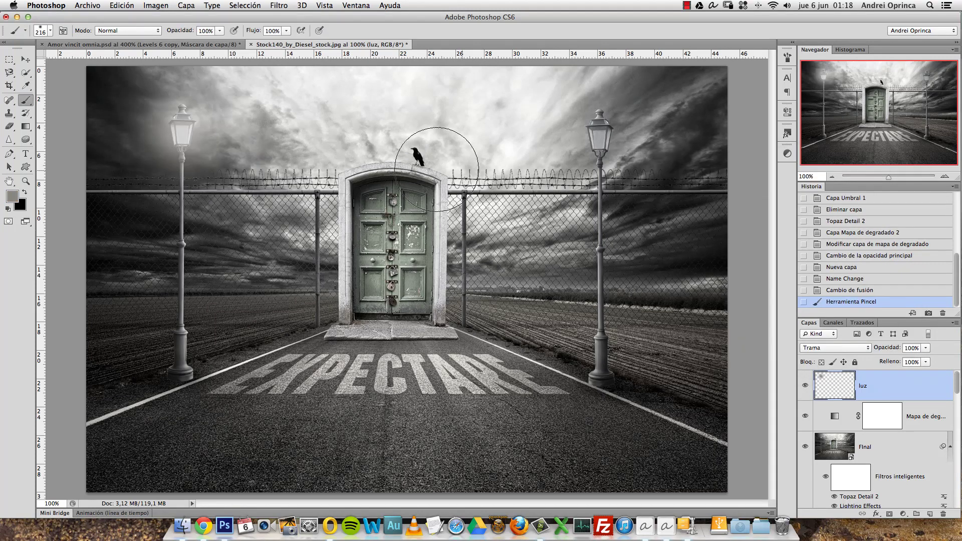
{"action": "left_click", "coordinate": [610, 146]}
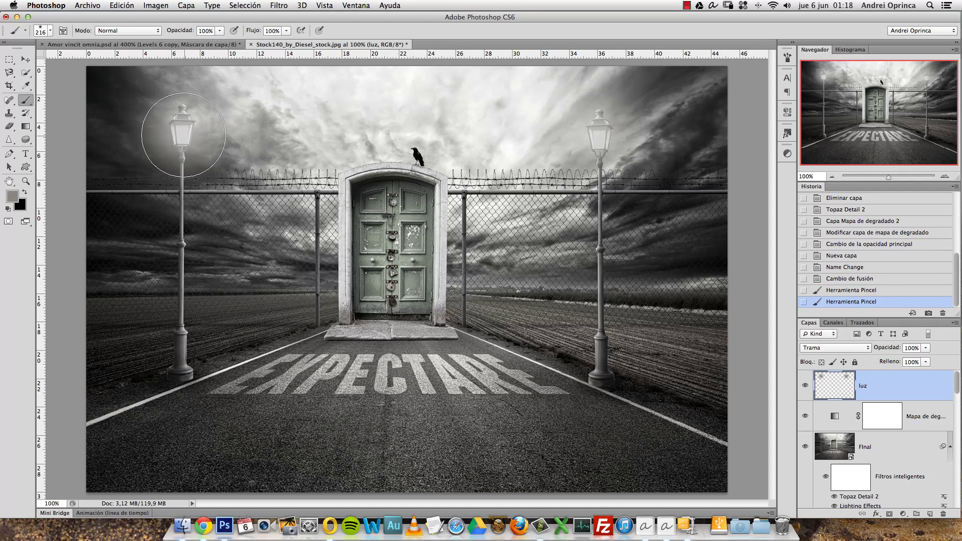
{"action": "left_click_drag", "start_coordinate": [183, 135], "coordinate": [182, 133]}
- Brighten both lamp glows with a lighter grey
{"action": "left_click", "coordinate": [12, 196]}
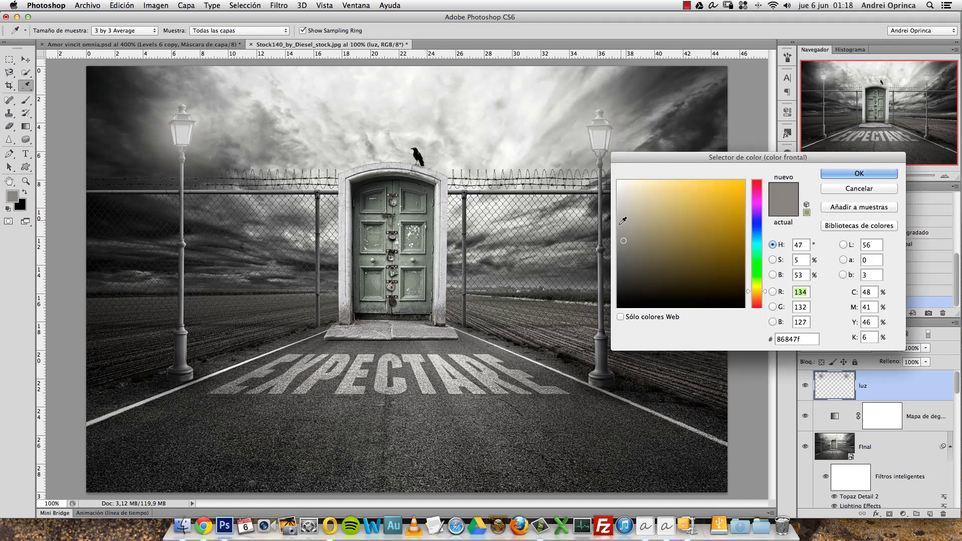
{"action": "left_click_drag", "start_coordinate": [625, 210], "coordinate": [623, 205]}
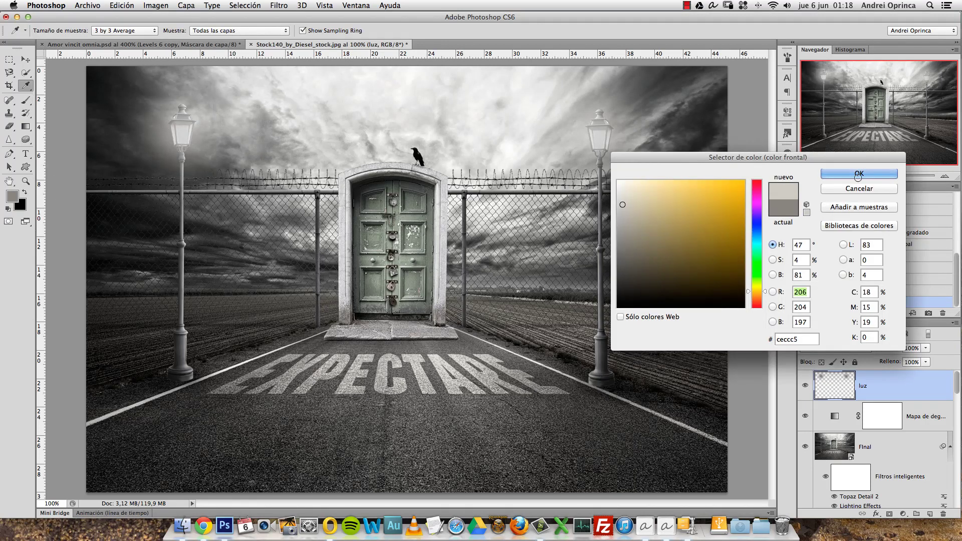
{"action": "key", "text": "Return"}
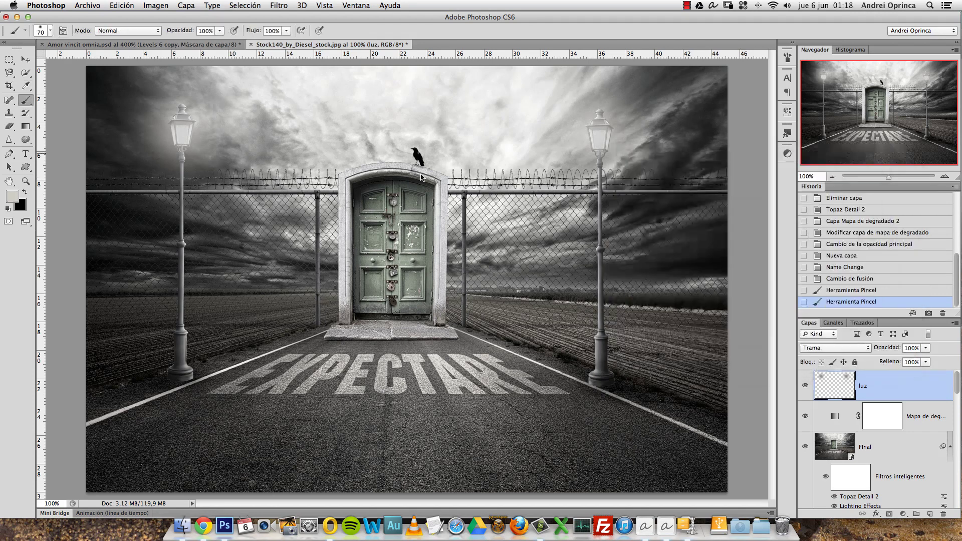
{"action": "left_click", "coordinate": [181, 132]}
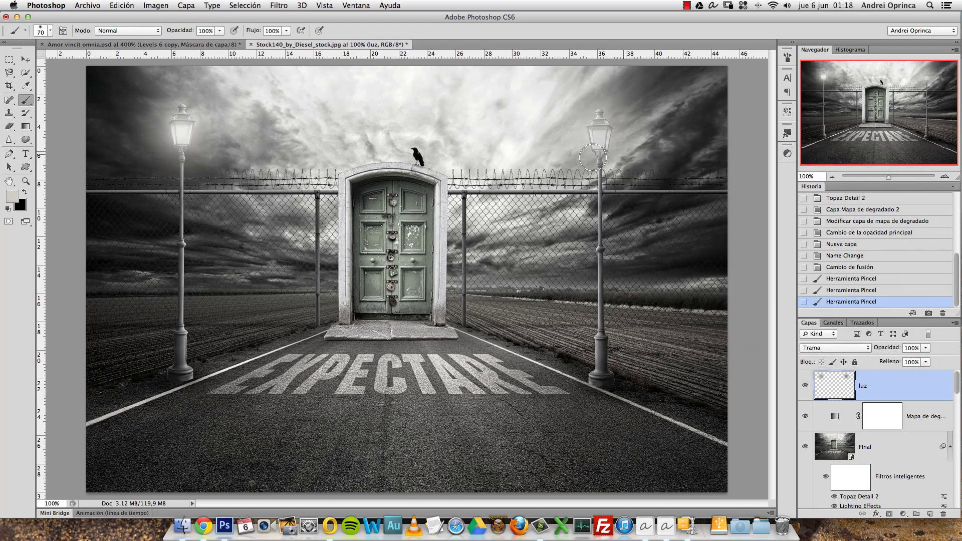
{"action": "left_click", "coordinate": [601, 137]}
{"action": "left_click", "coordinate": [606, 142]}
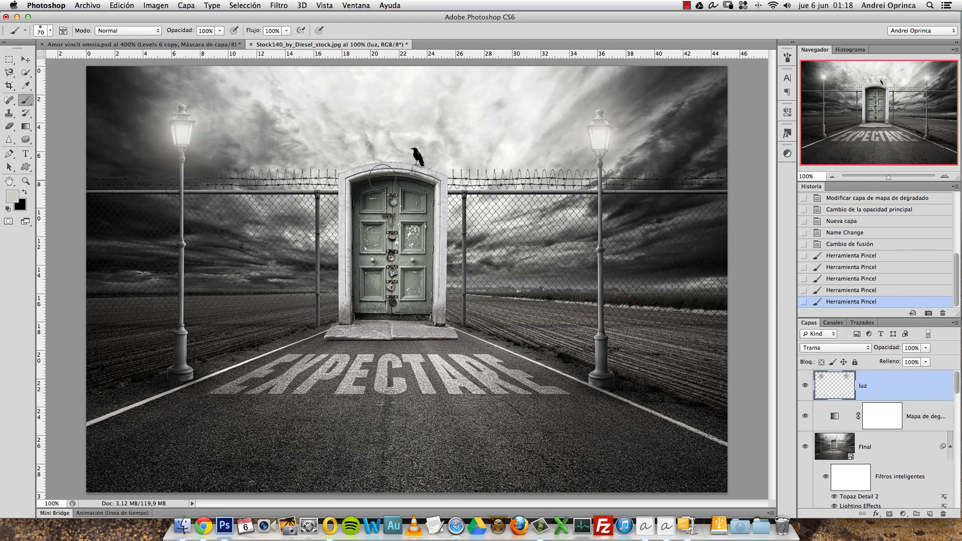
- Add more pale off-white #ceccc5 glow to the right lamp and compare with luz hidden
{"action": "left_click", "coordinate": [12, 195]}
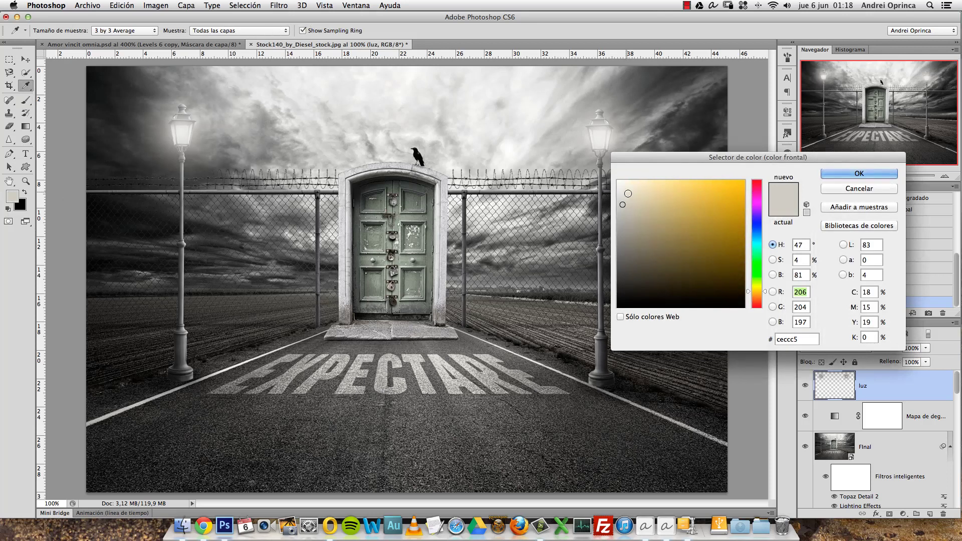
{"action": "left_click", "coordinate": [622, 189]}
{"action": "key", "text": "Return"}
{"action": "left_click", "coordinate": [597, 139]}
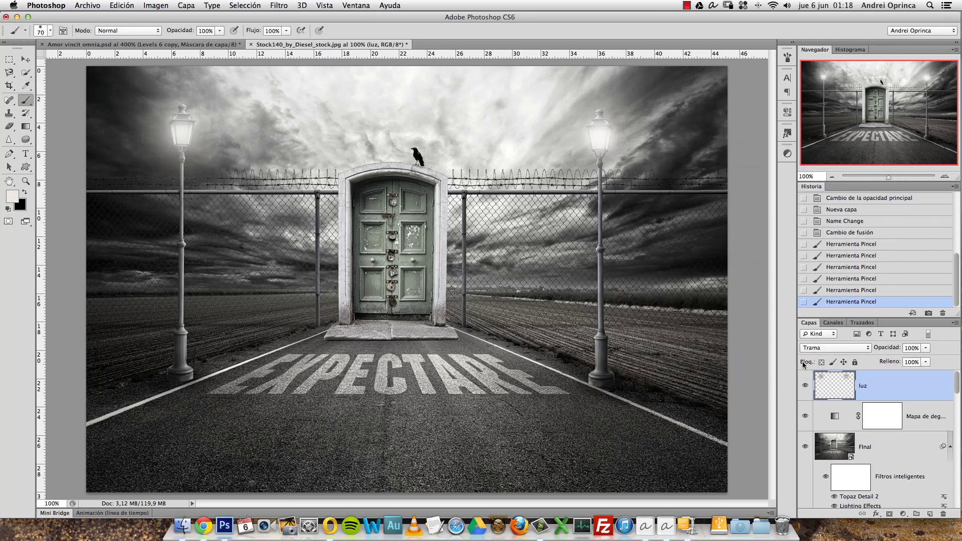
{"action": "left_click", "coordinate": [805, 385]}
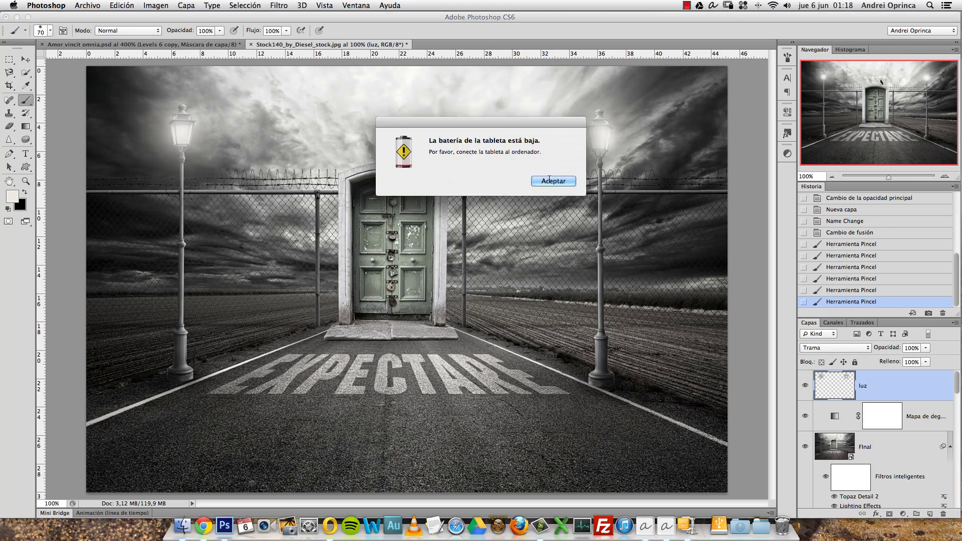
{"action": "left_click", "coordinate": [551, 182]}
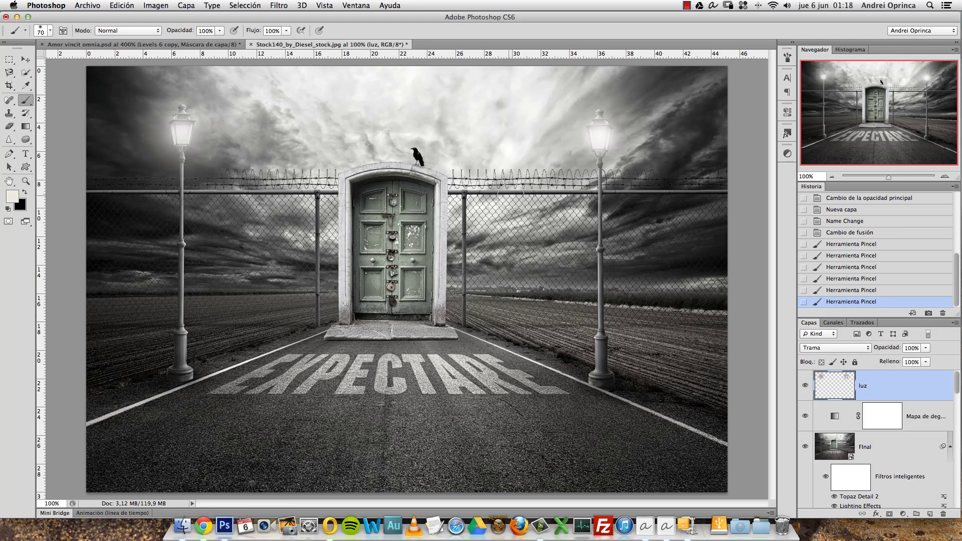
- Enlarge the brush to 400 px and choose dark grey #444340 as foreground
{"action": "key", "text": "bracketright"}
{"action": "key", "text": "bracketright"}
{"action": "key", "text": "bracketright"}
{"action": "key", "text": "bracketright"}
{"action": "key", "text": "bracketright"}
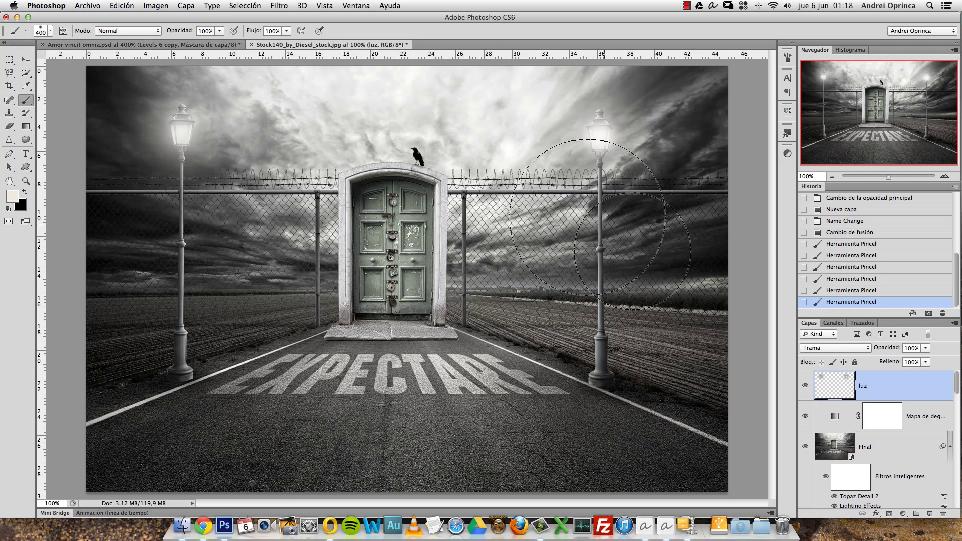
{"action": "key", "text": "bracketright"}
{"action": "key", "text": "bracketright"}
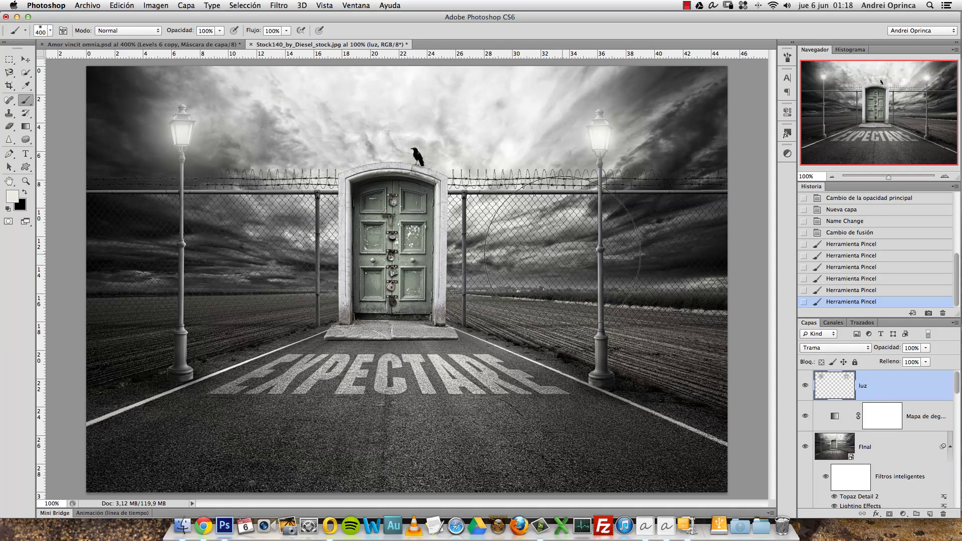
{"action": "key", "text": "bracketright"}
{"action": "left_click", "coordinate": [13, 196]}
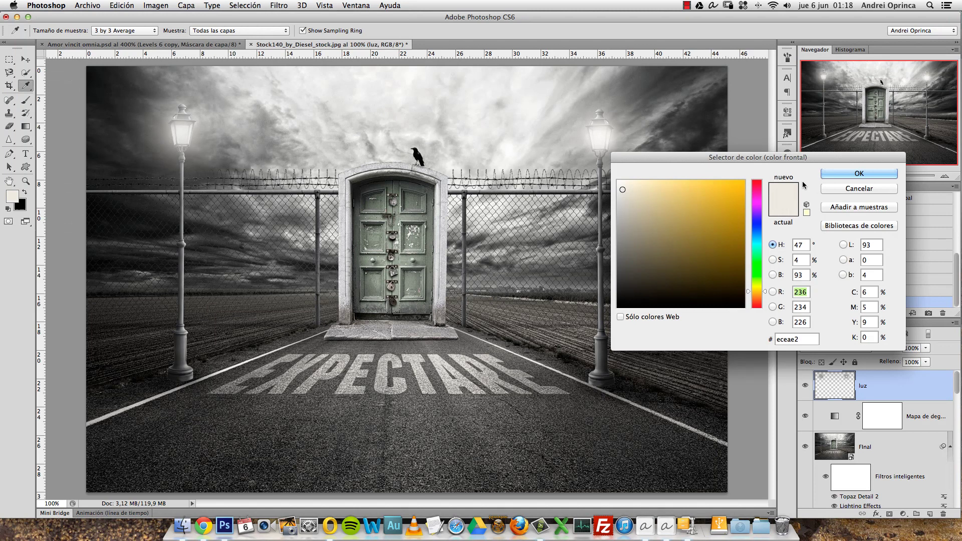
{"action": "left_click", "coordinate": [630, 235]}
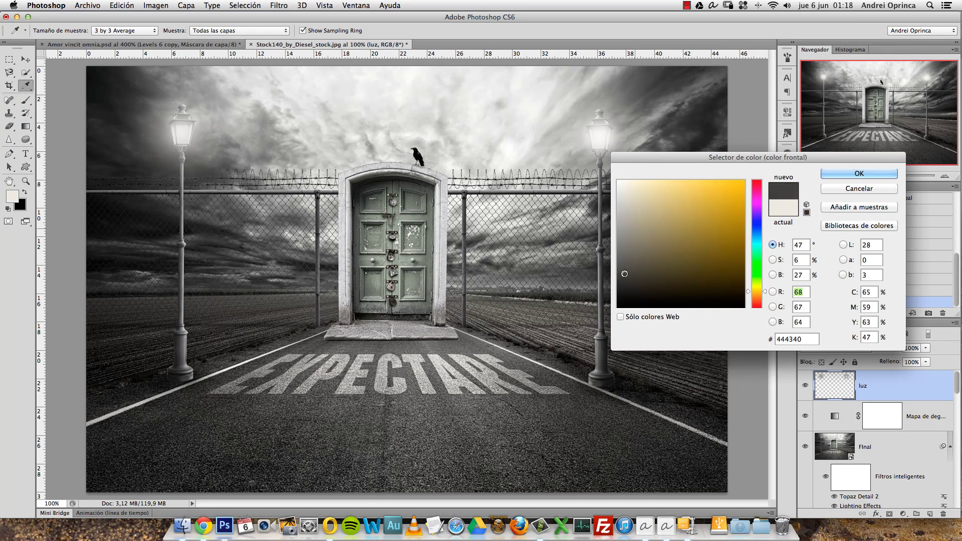
{"action": "left_click_drag", "start_coordinate": [630, 235], "coordinate": [627, 276]}
{"action": "left_click", "coordinate": [858, 173]}
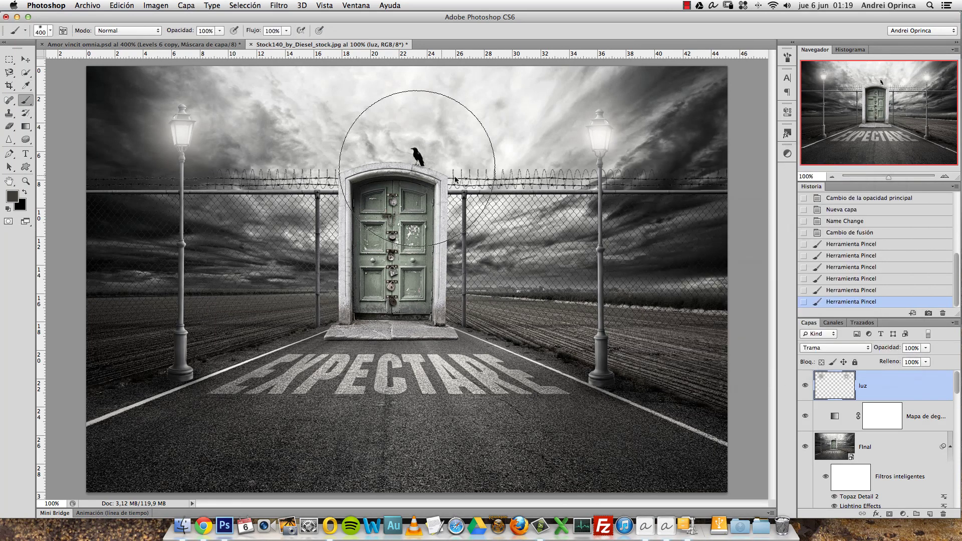
- Paint soft dark shading around the crow and door top, then compare the luz layer on and off
{"action": "left_click", "coordinate": [433, 177]}
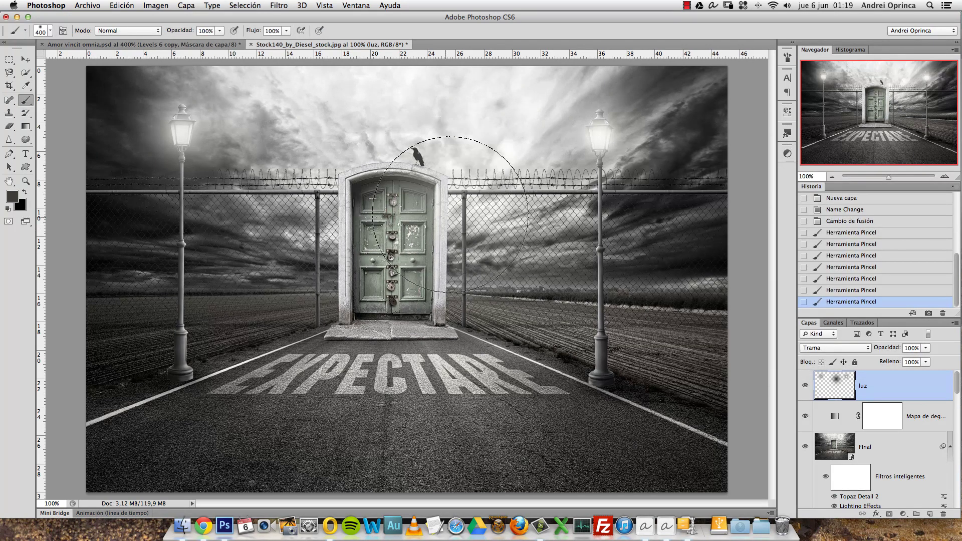
{"action": "key", "text": "super+z"}
{"action": "left_click", "coordinate": [430, 166]}
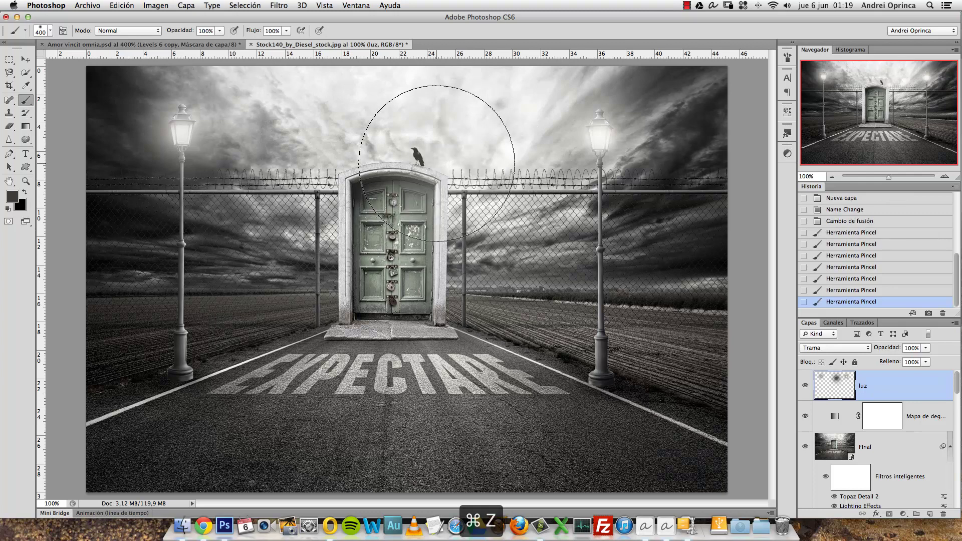
{"action": "left_click", "coordinate": [439, 159]}
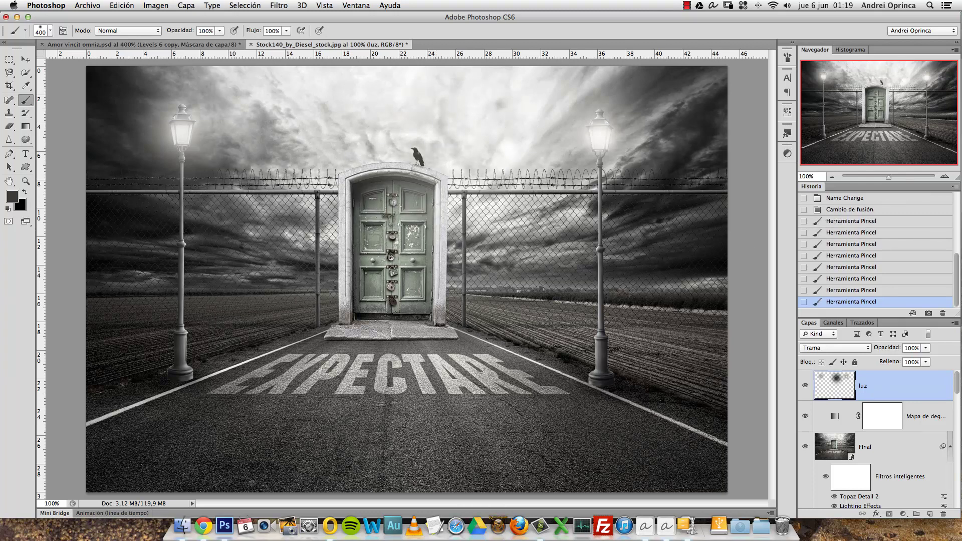
{"action": "left_click", "coordinate": [806, 385]}
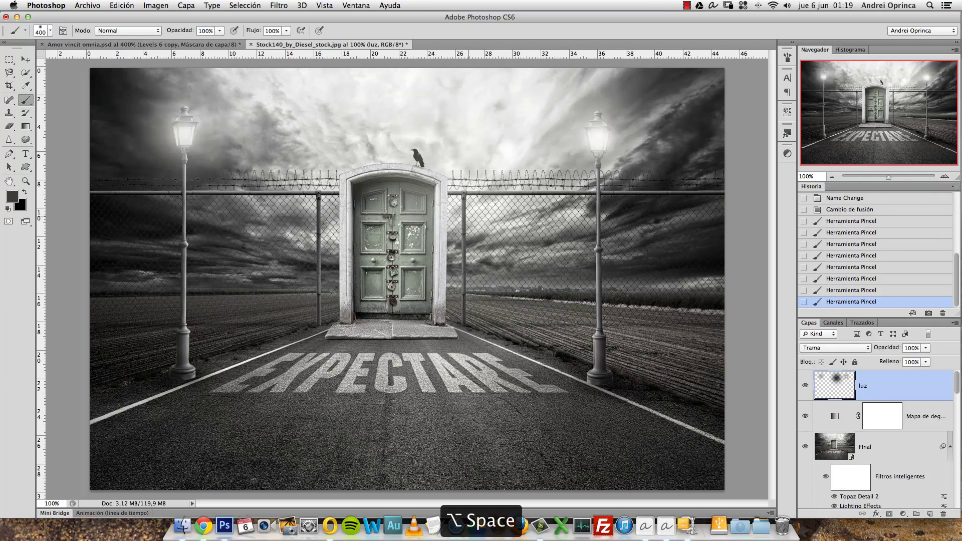
{"action": "left_click", "coordinate": [459, 215], "text": "alt"}
{"action": "left_click", "coordinate": [430, 204], "text": "ctrl"}
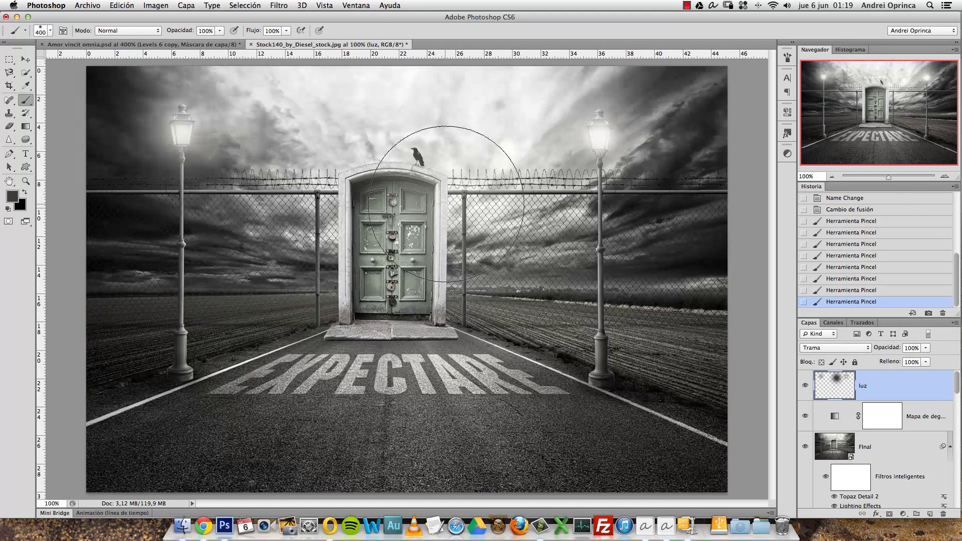
- Add a near-black blue Solid Color fill layer set to Exclusión blending
{"action": "left_click", "coordinate": [904, 514]}
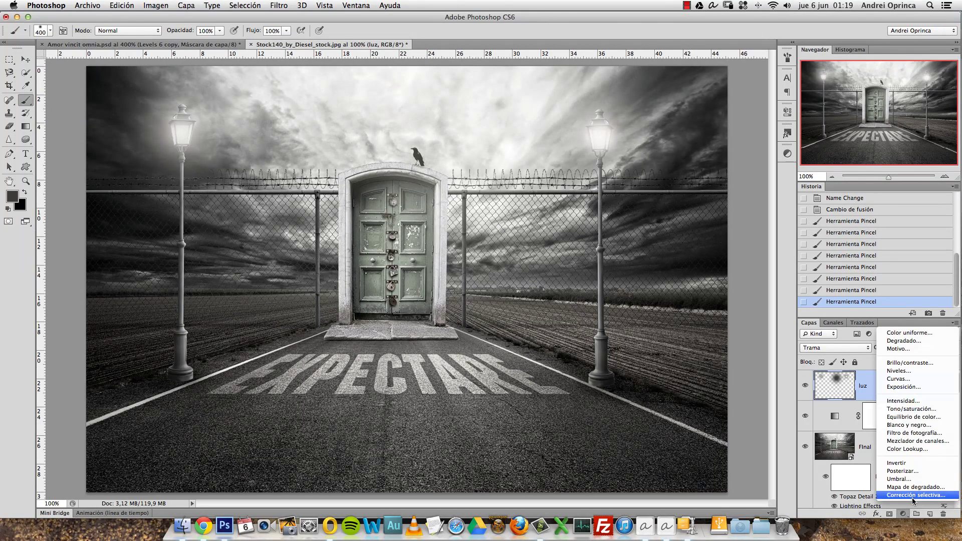
{"action": "left_click", "coordinate": [923, 333]}
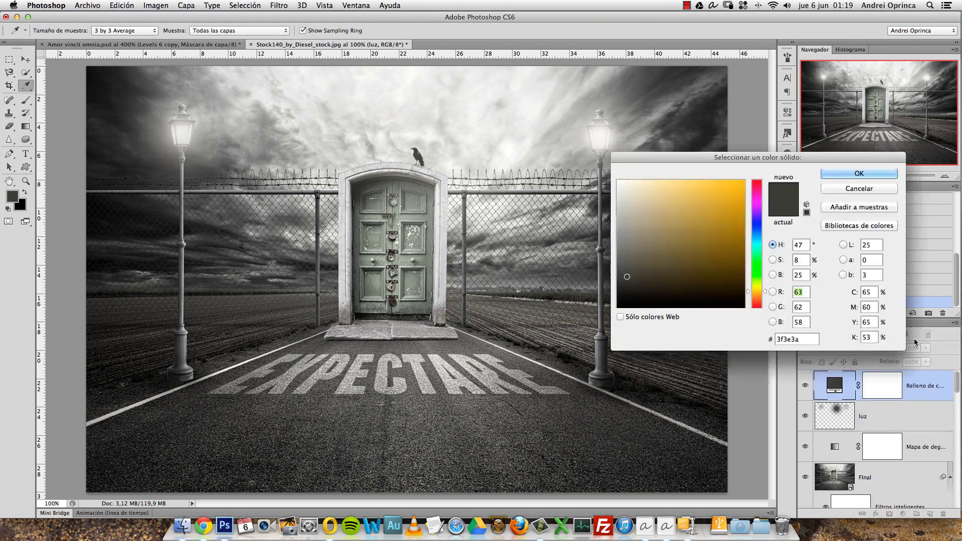
{"action": "left_click", "coordinate": [758, 227]}
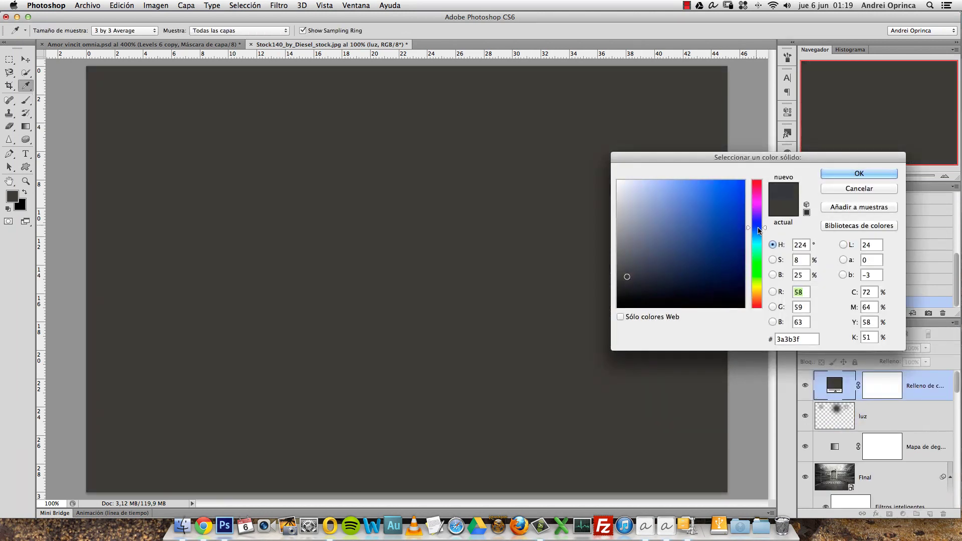
{"action": "left_click", "coordinate": [676, 289]}
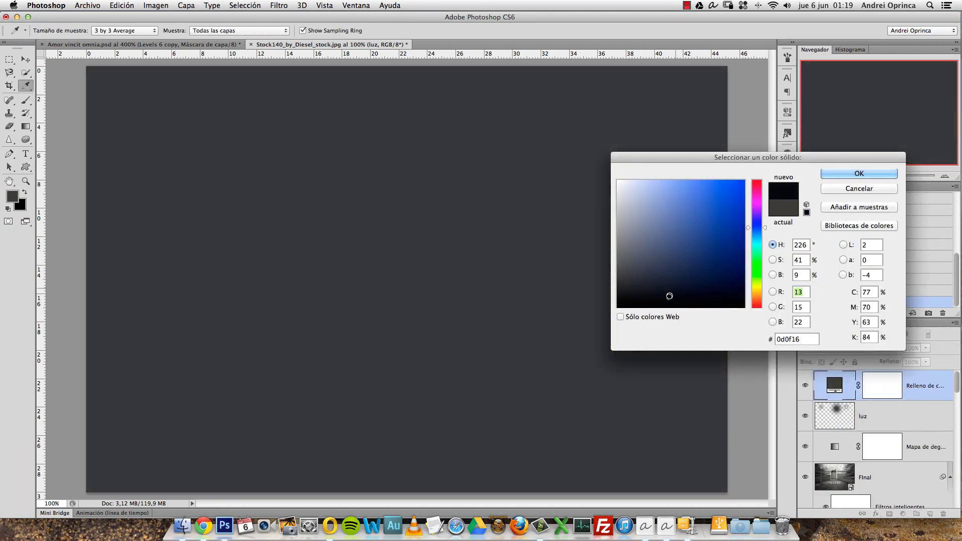
{"action": "left_click_drag", "start_coordinate": [676, 288], "coordinate": [666, 302]}
{"action": "left_click", "coordinate": [859, 173]}
{"action": "left_click", "coordinate": [834, 346]}
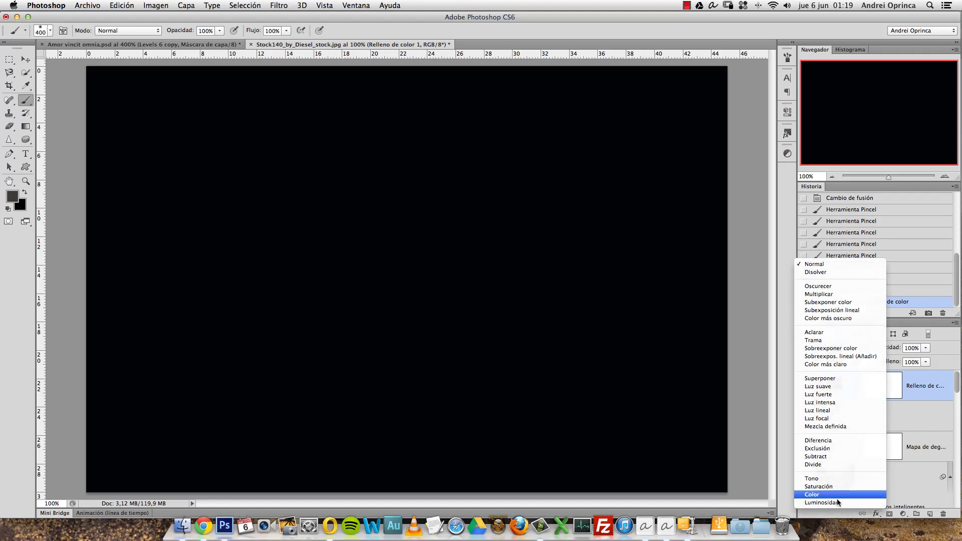
{"action": "left_click", "coordinate": [831, 448]}
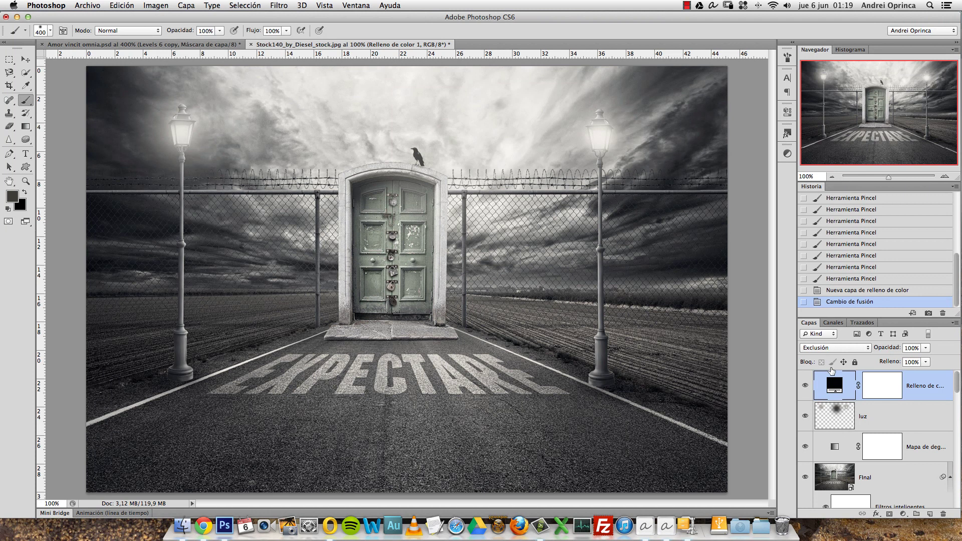
- Refine the fill colour to very dark blue-black #0a0a10 and compare the toning on and off
{"action": "double_click", "coordinate": [835, 384]}
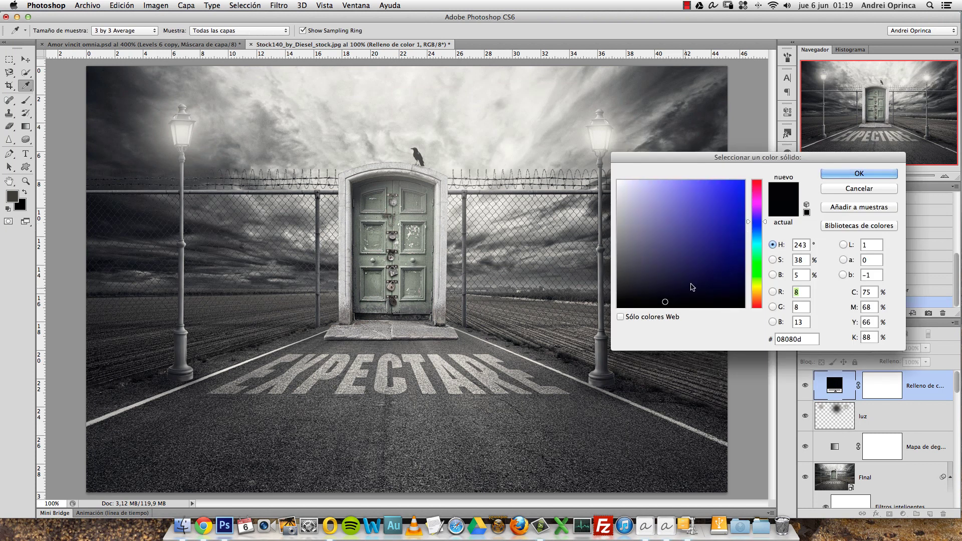
{"action": "left_click_drag", "start_coordinate": [668, 297], "coordinate": [704, 212]}
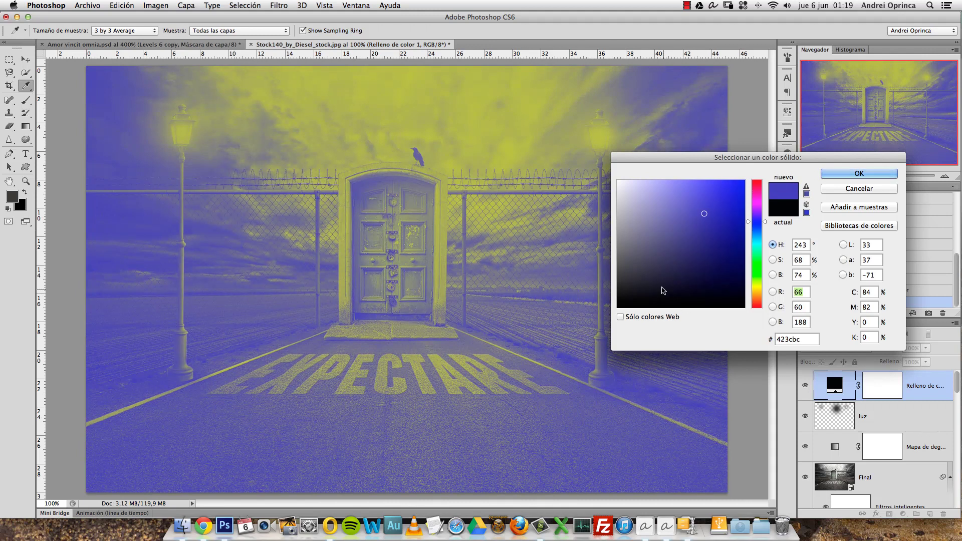
{"action": "left_click_drag", "start_coordinate": [664, 291], "coordinate": [670, 296]}
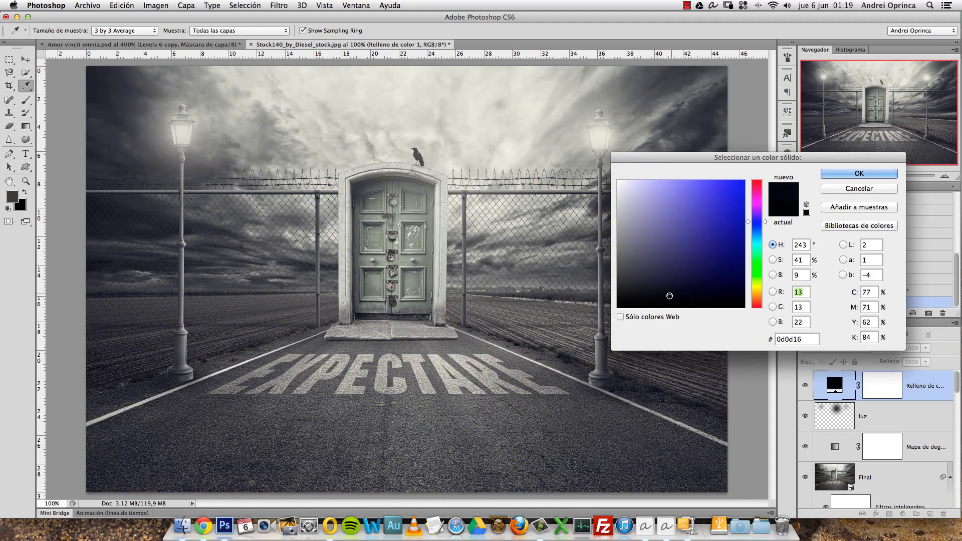
{"action": "key", "text": "Return"}
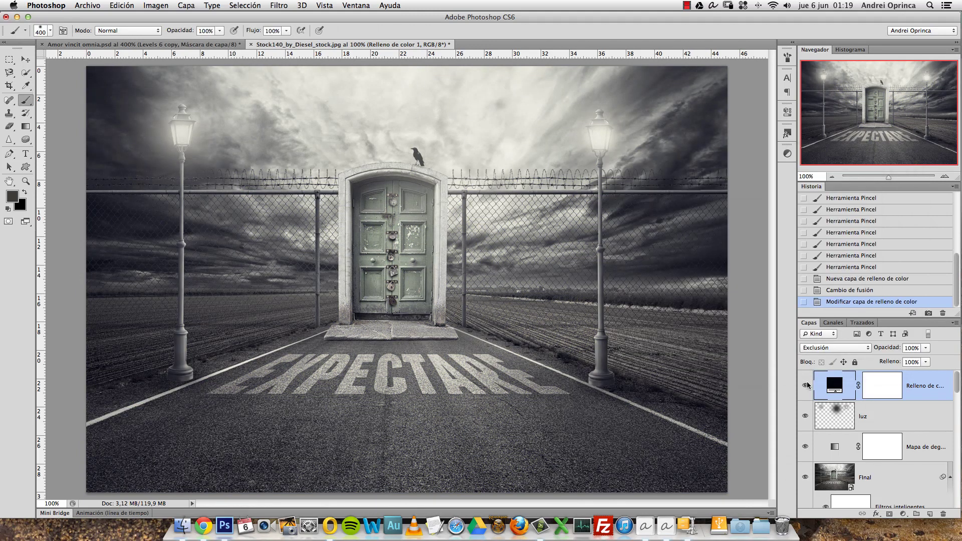
{"action": "left_click", "coordinate": [805, 385]}
{"action": "left_click", "coordinate": [805, 385]}
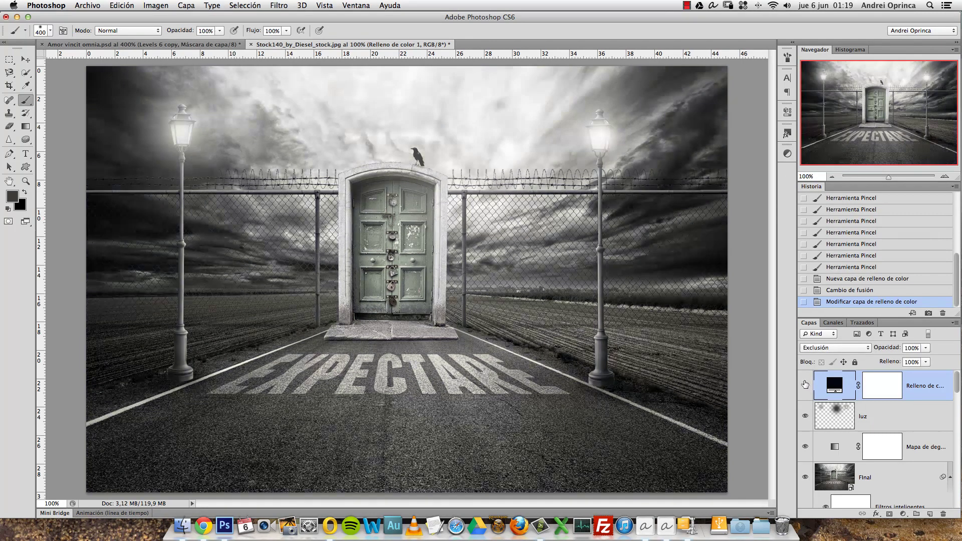
{"action": "double_click", "coordinate": [833, 385]}
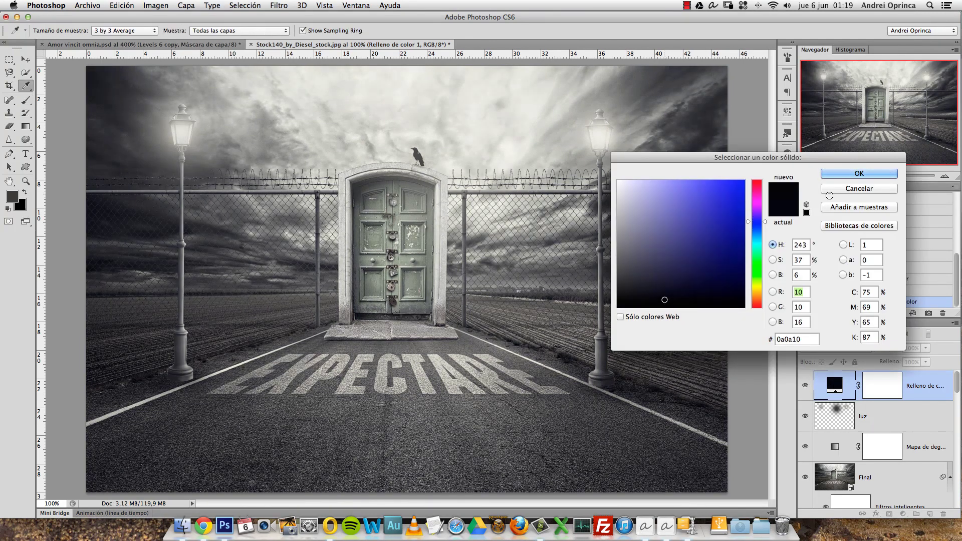
{"action": "left_click", "coordinate": [844, 173]}
{"action": "left_click", "coordinate": [805, 385]}
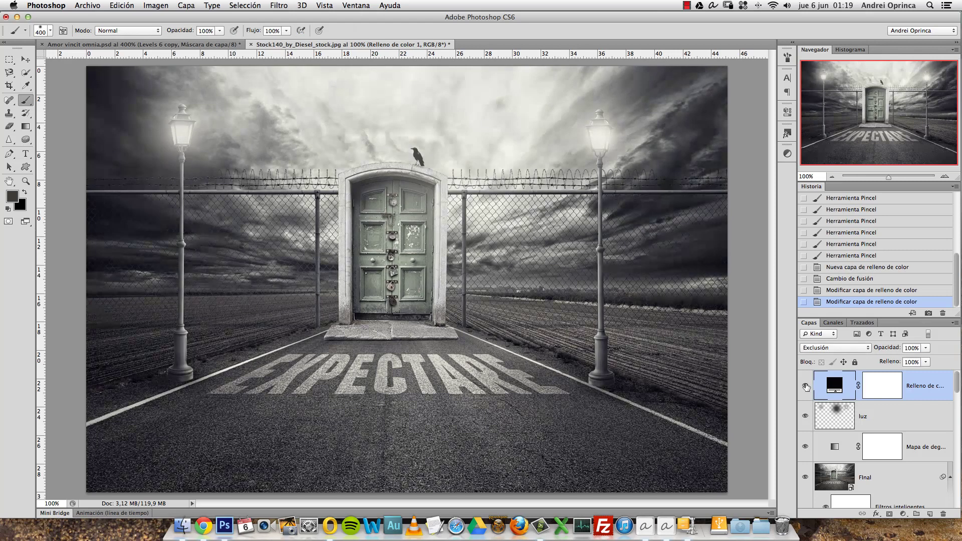